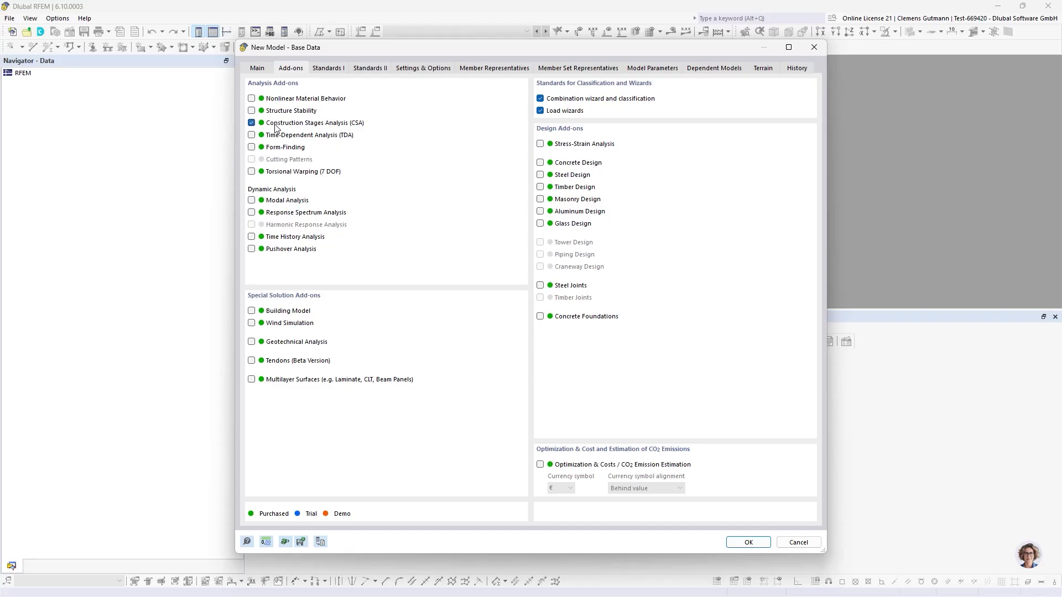
Activate the Form-Finding and Stress-Strain Analysis add-ons for the new model and check its standards settings
left_click(280, 148)
left_click(576, 145)
left_click(342, 72)
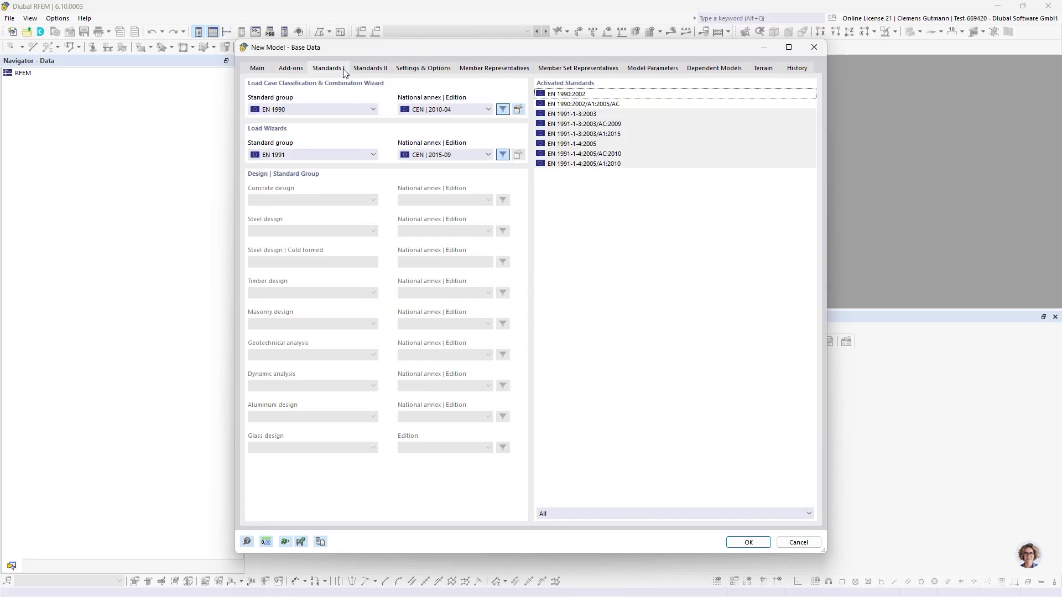
Disable Member Representatives and Member Set Representatives in the base data and create the model
left_click(422, 70)
left_click(273, 287)
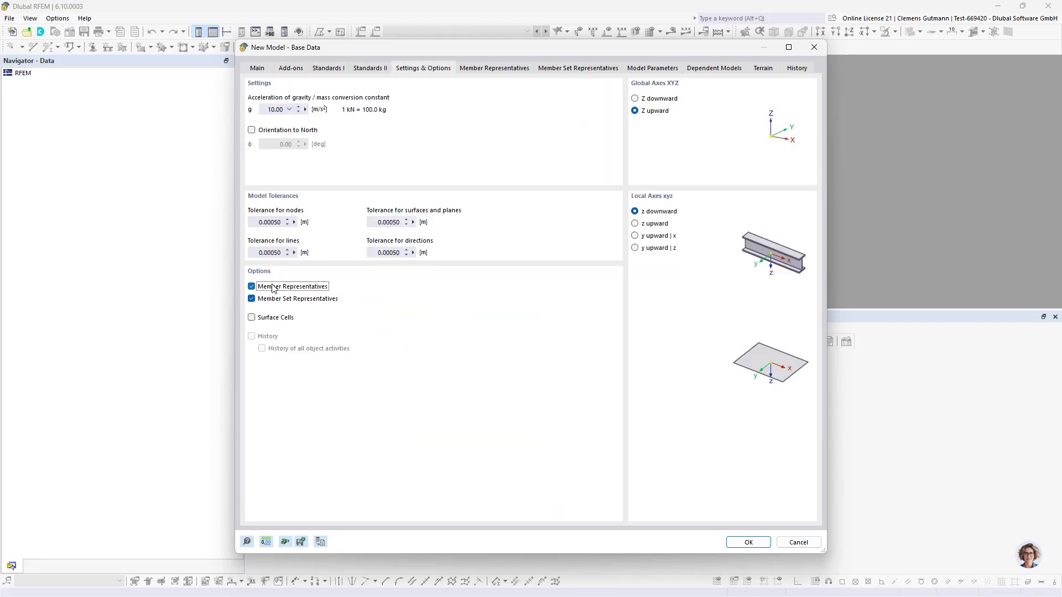
left_click(280, 299)
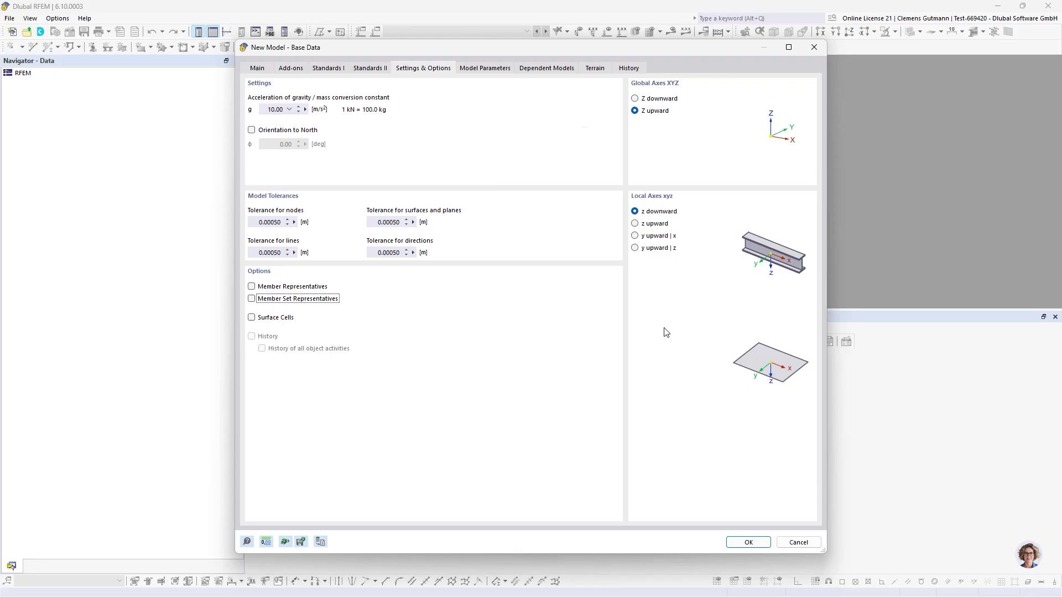
left_click(750, 543)
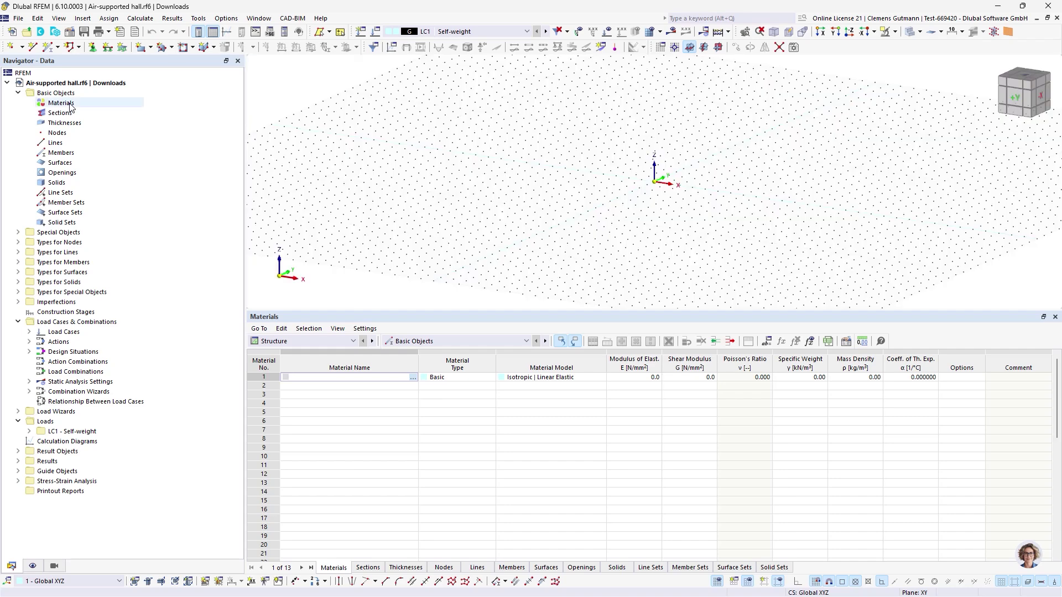
Create a new material and assign it the library fabric PES-PVC Typ II
right_click(69, 104)
left_click(92, 123)
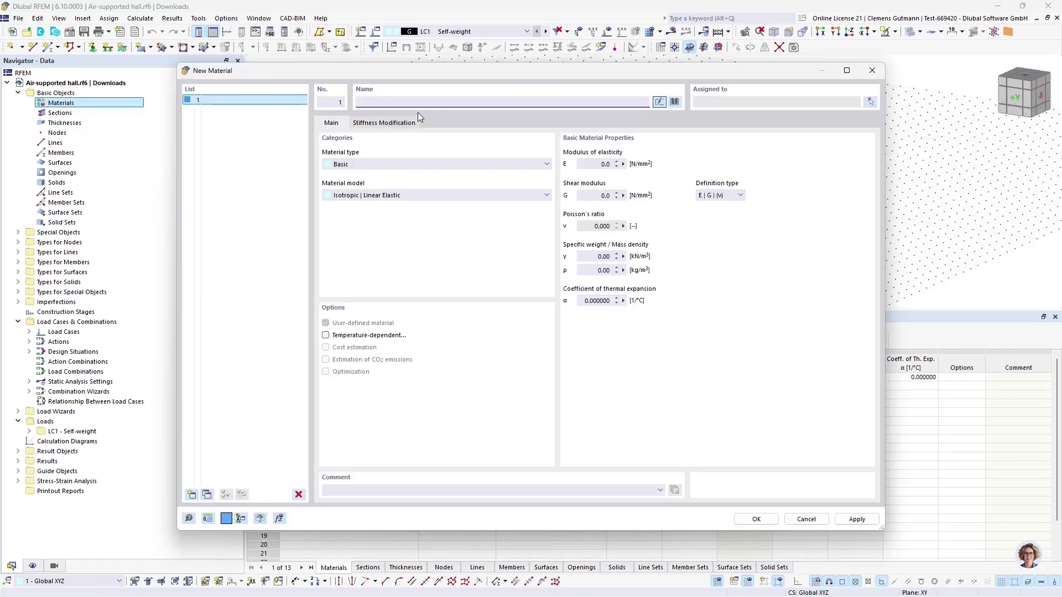
type("PVC")
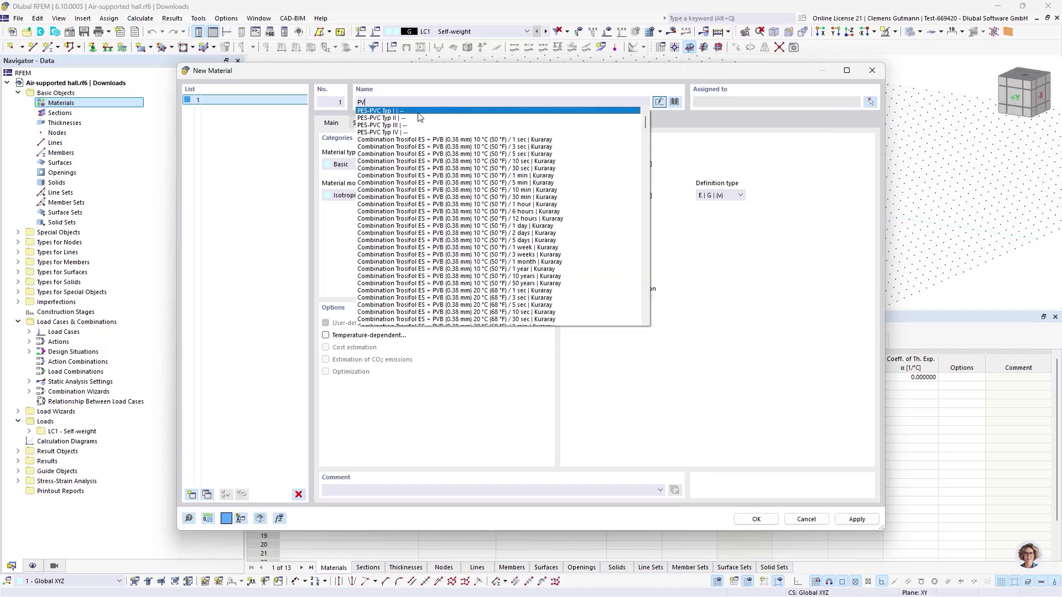
left_click(392, 119)
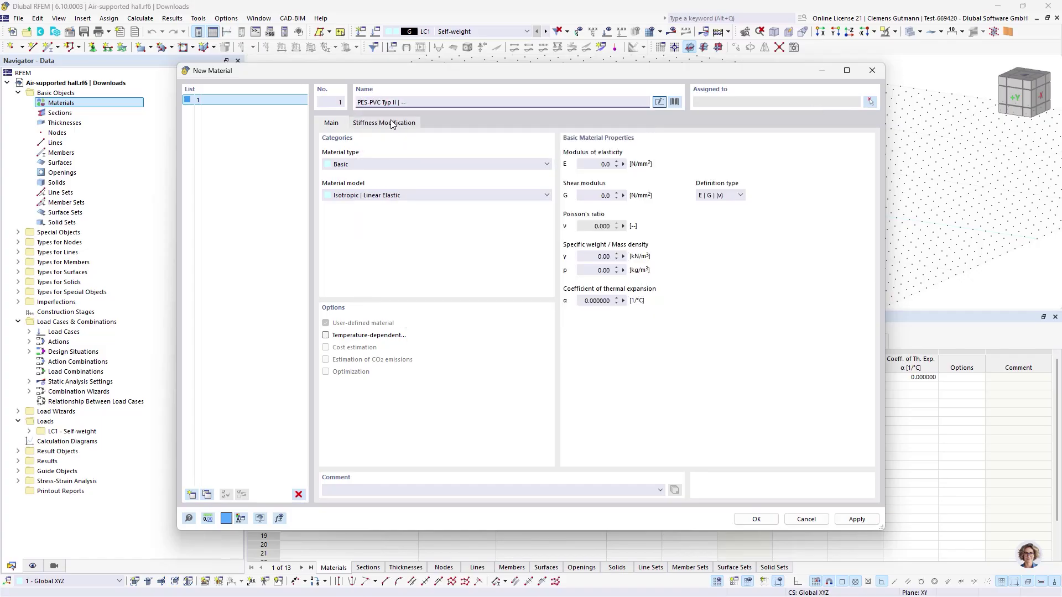
Add a second material using the library gas Dry air
left_click(191, 495)
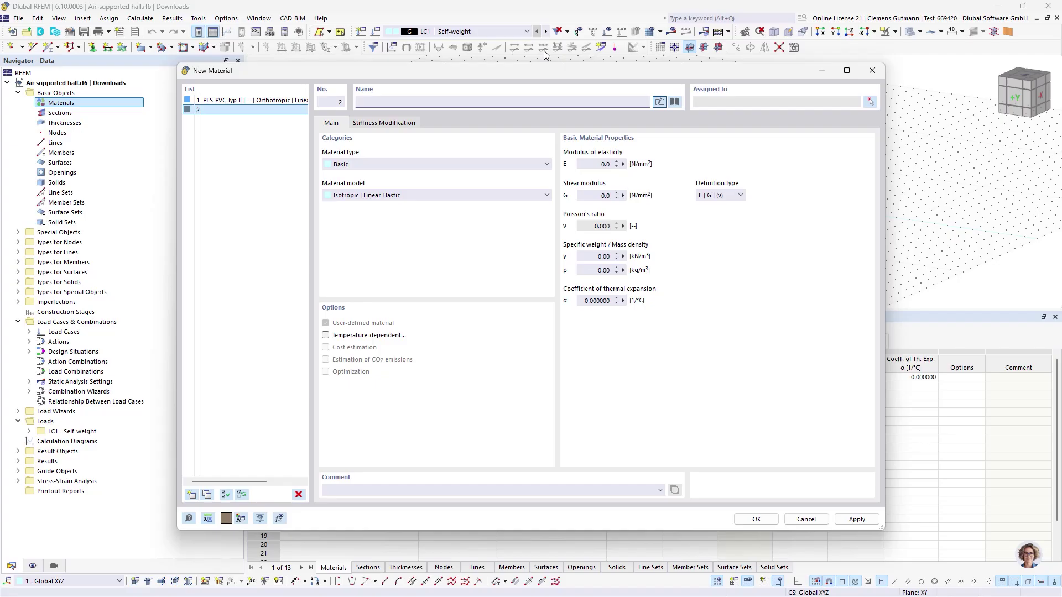
type("air")
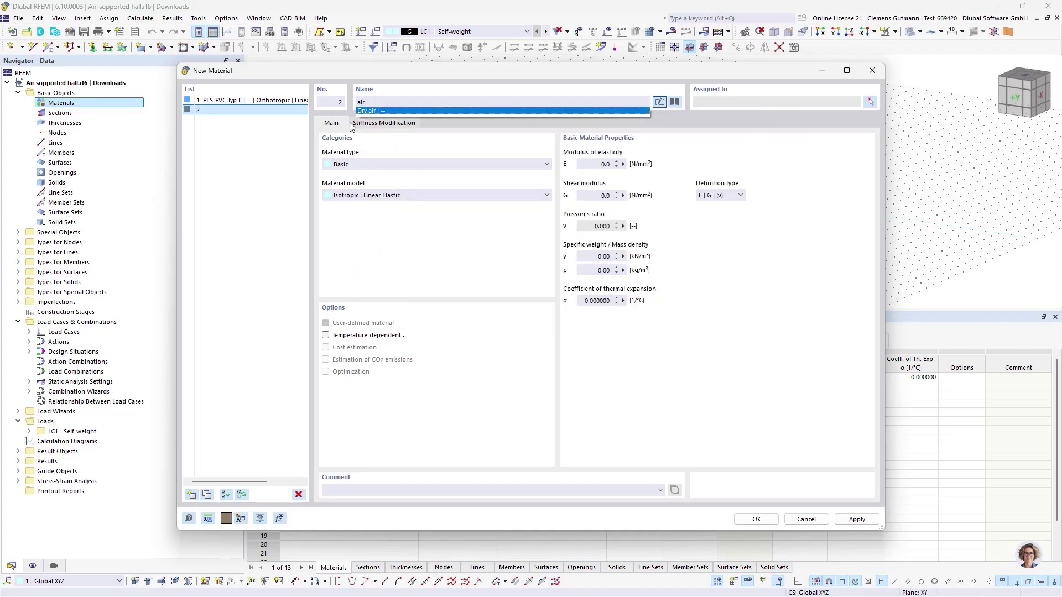
left_click(375, 111)
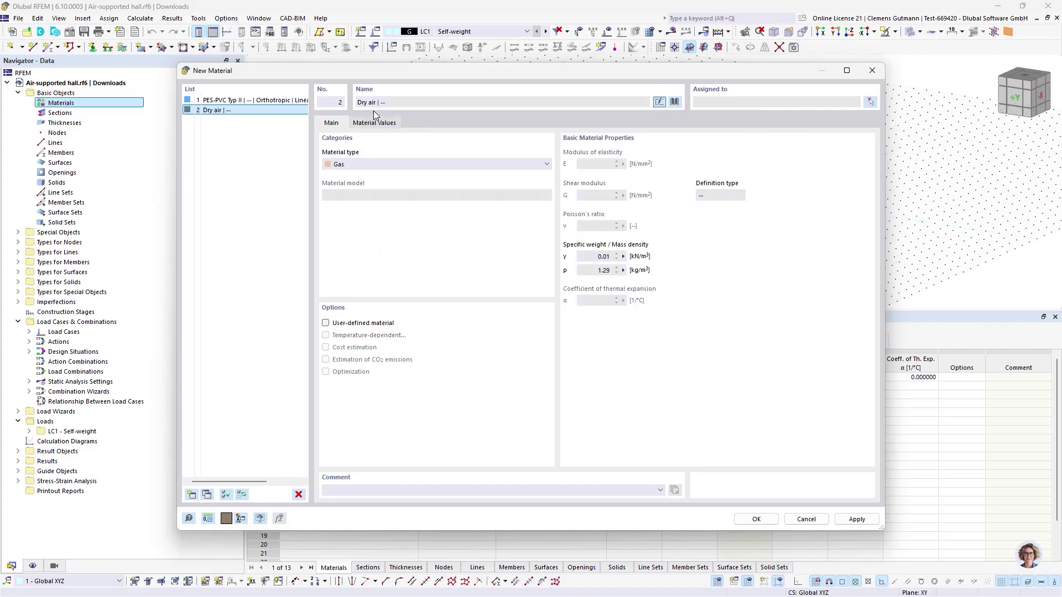
Add a third material using the cable steel OSS VERZ | FATZER and accept the material list
left_click(192, 494)
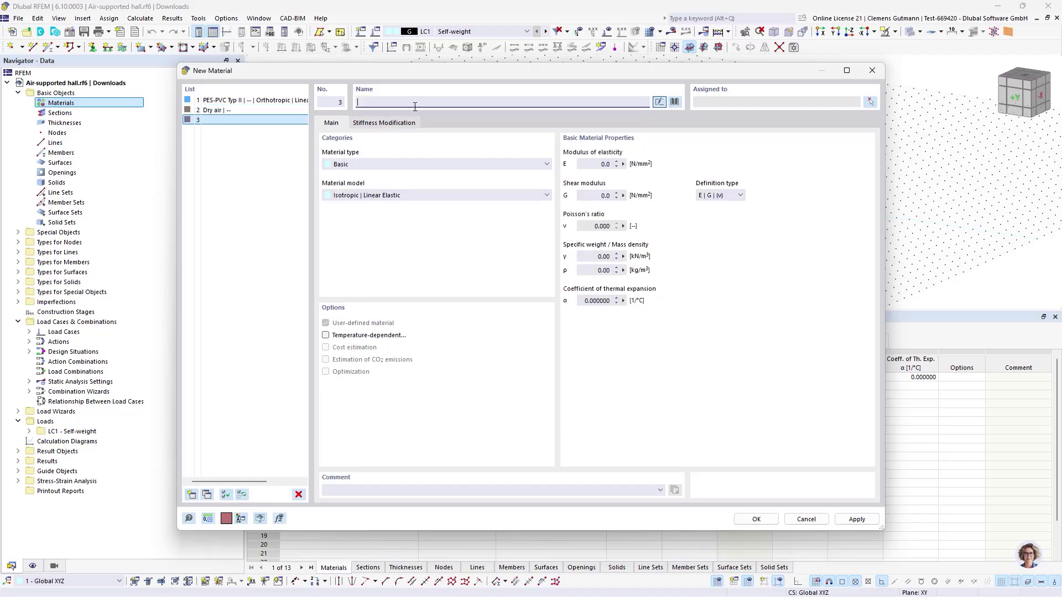
type("f")
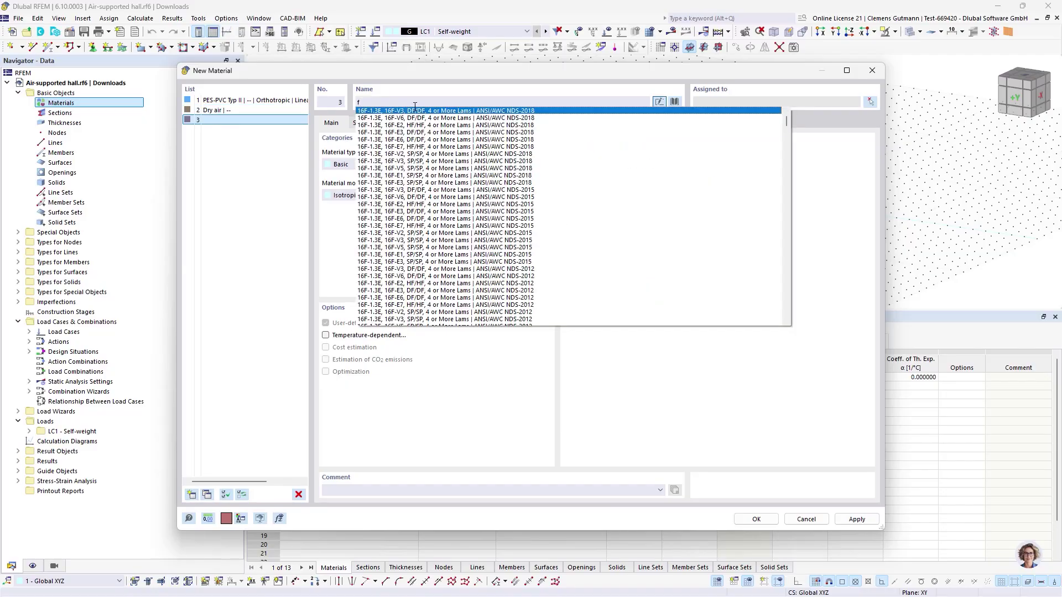
type("atz")
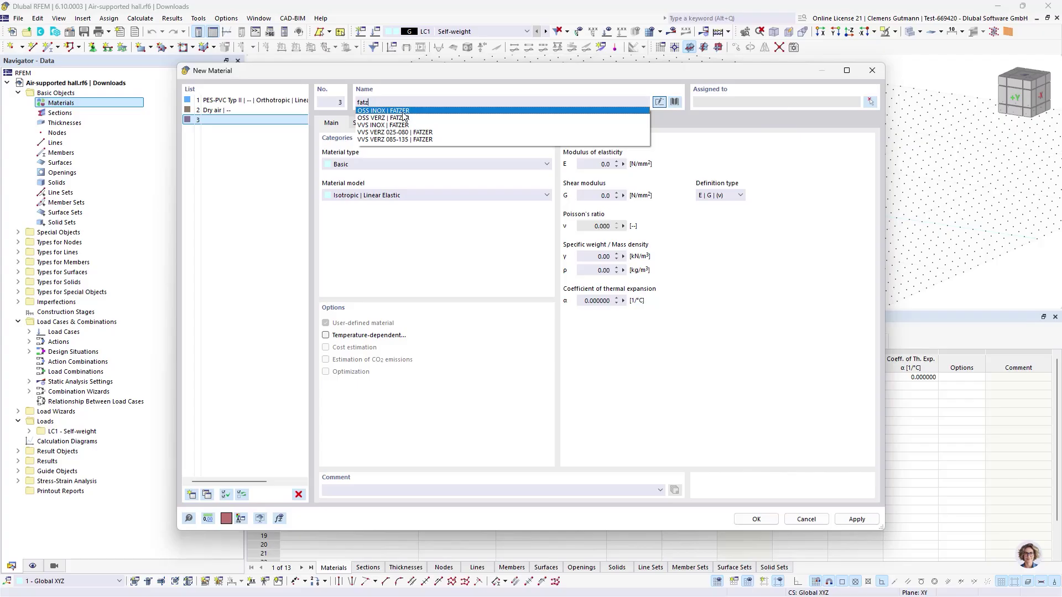
left_click(400, 118)
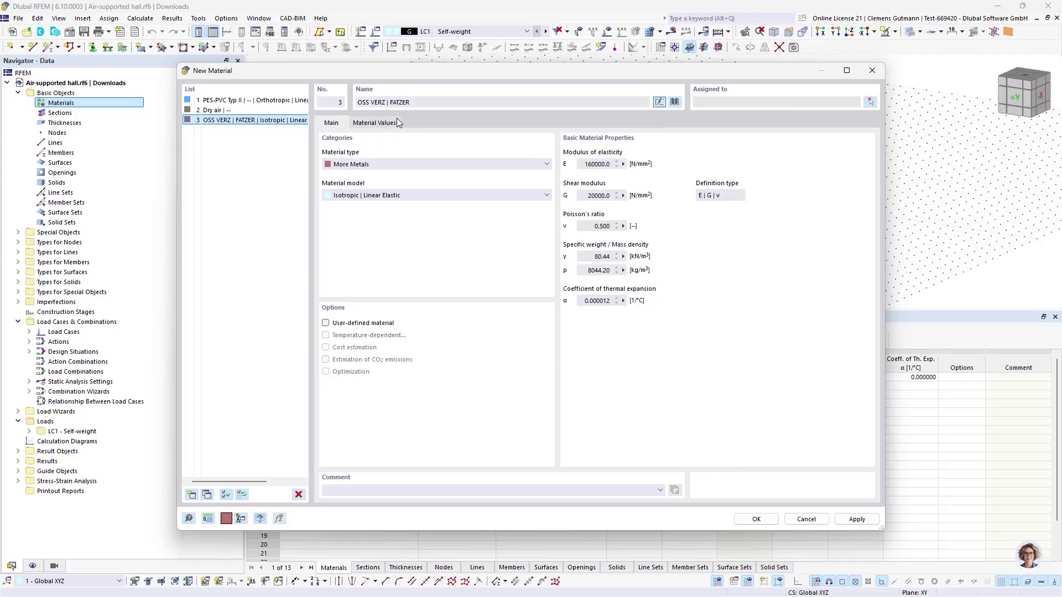
left_click(756, 519)
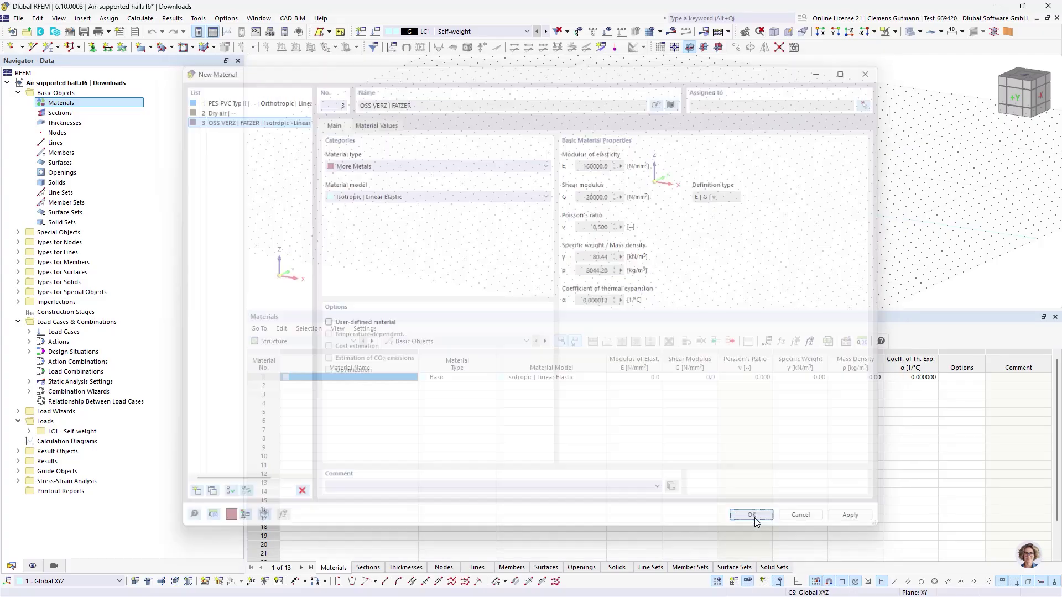
Start a new section and assign it the material OSS VERZ | FATZER
right_click(68, 112)
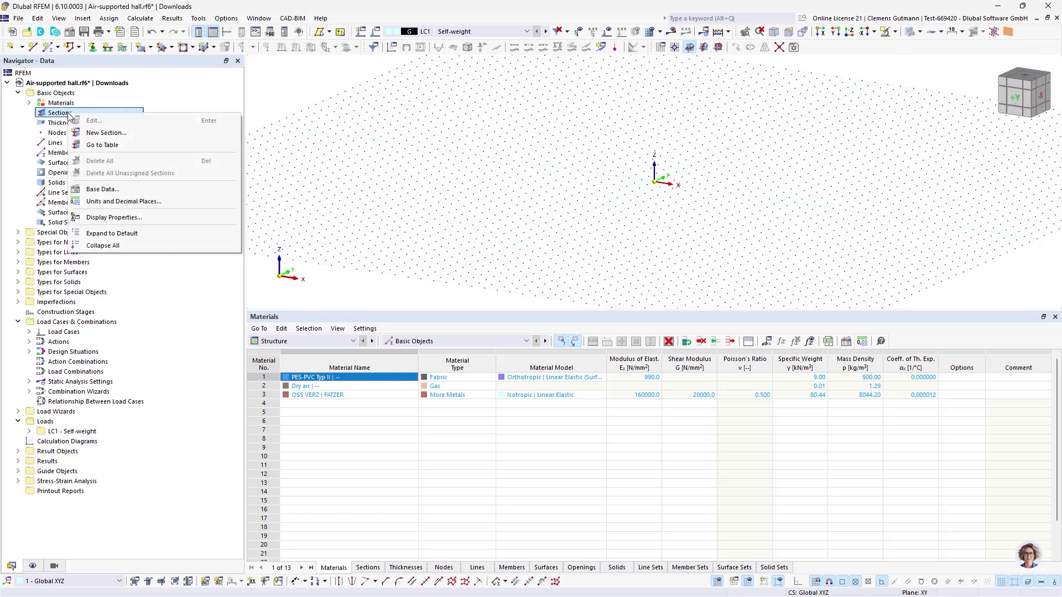
left_click(99, 132)
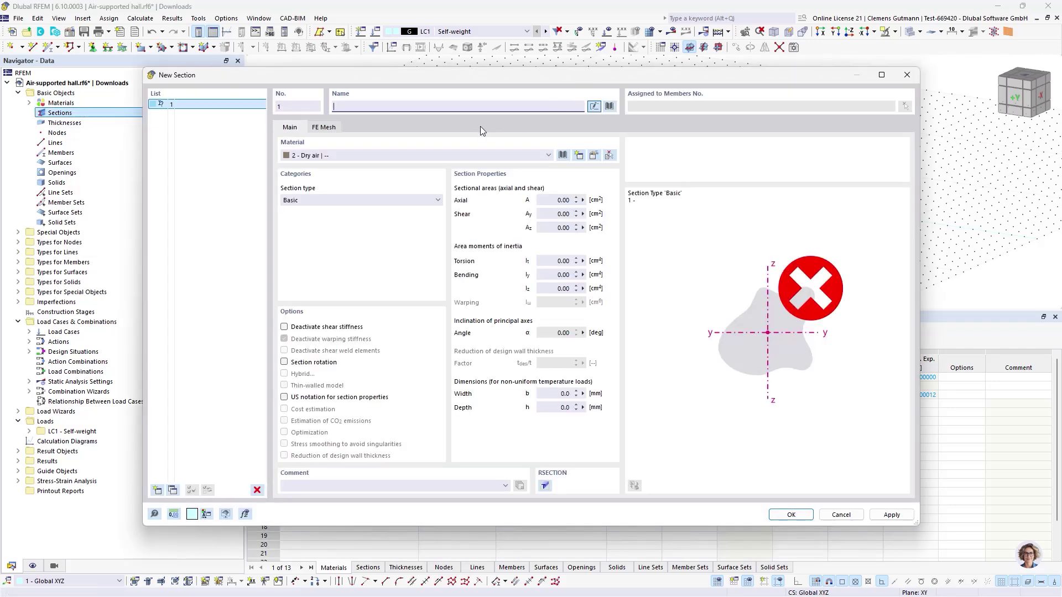
left_click(440, 155)
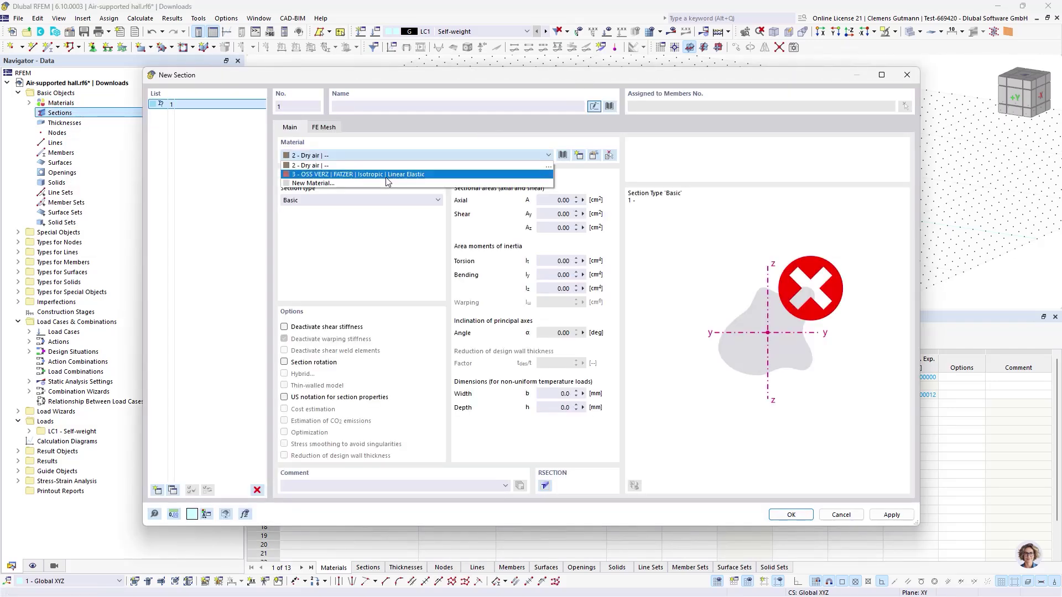
left_click(386, 172)
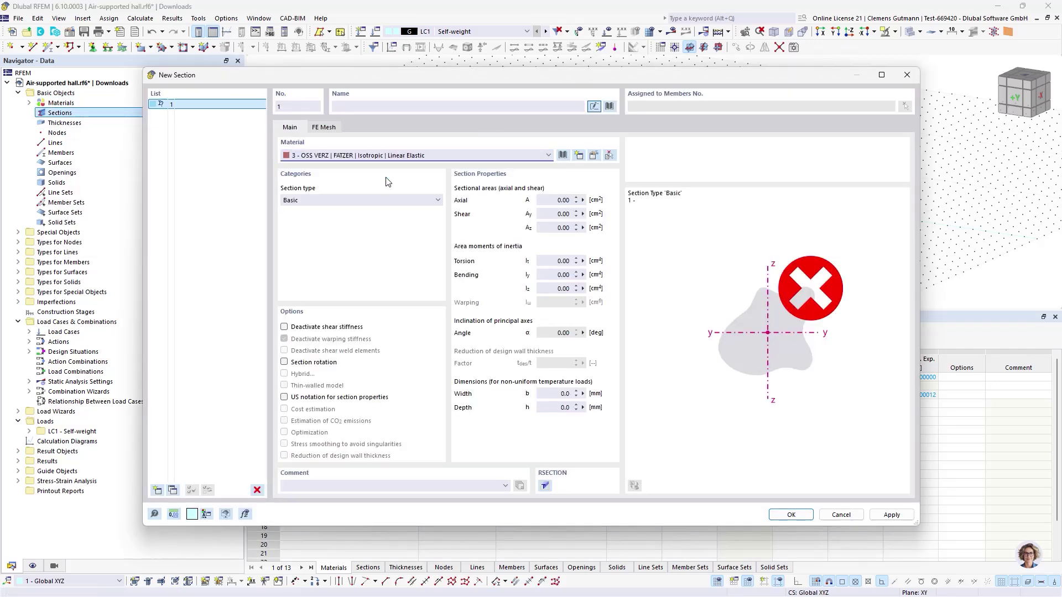
left_click(612, 107)
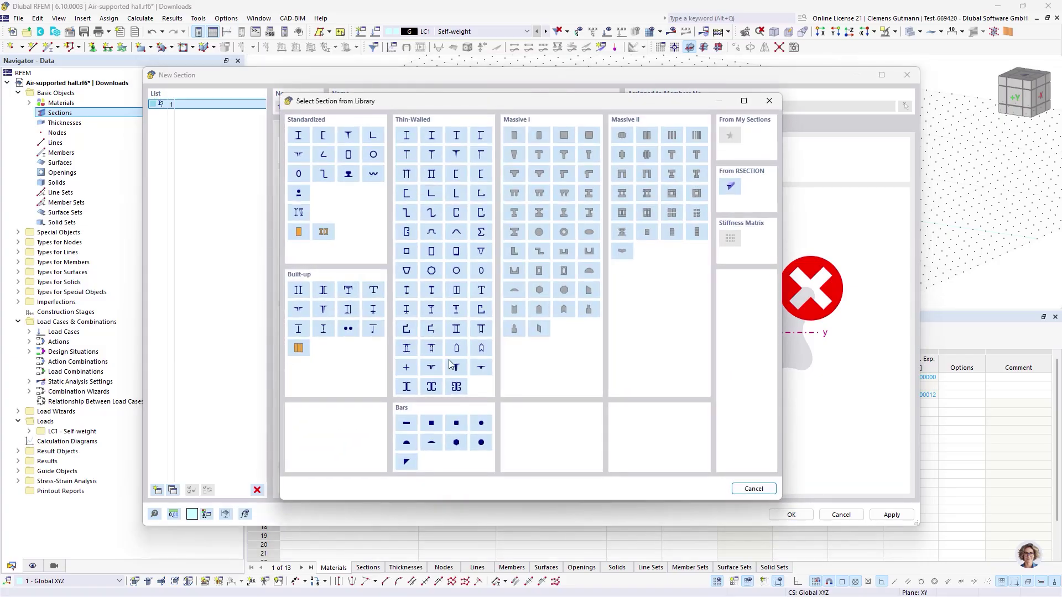
left_click(299, 196)
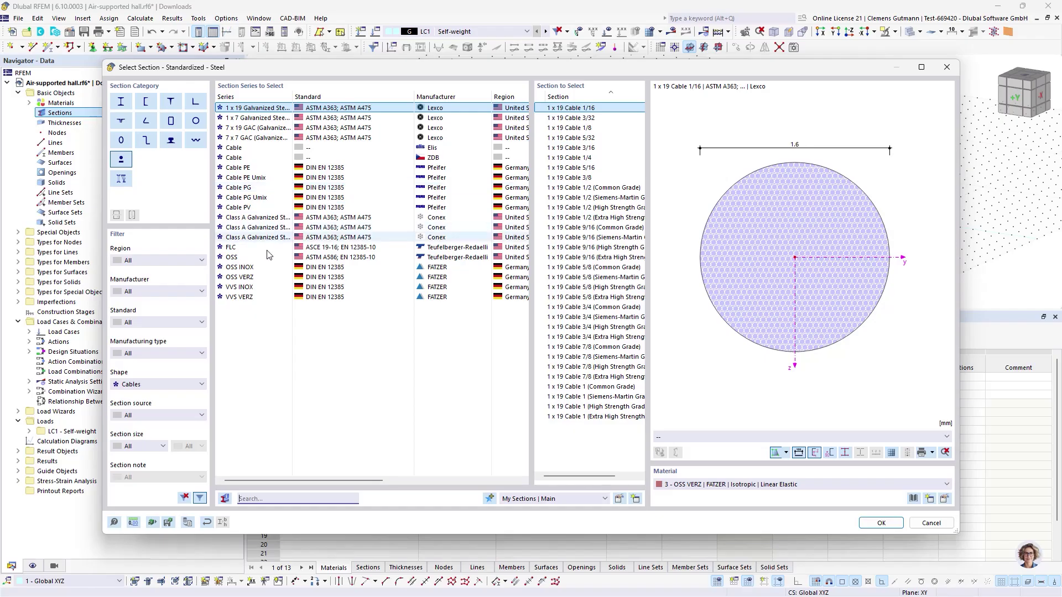
left_click(256, 268)
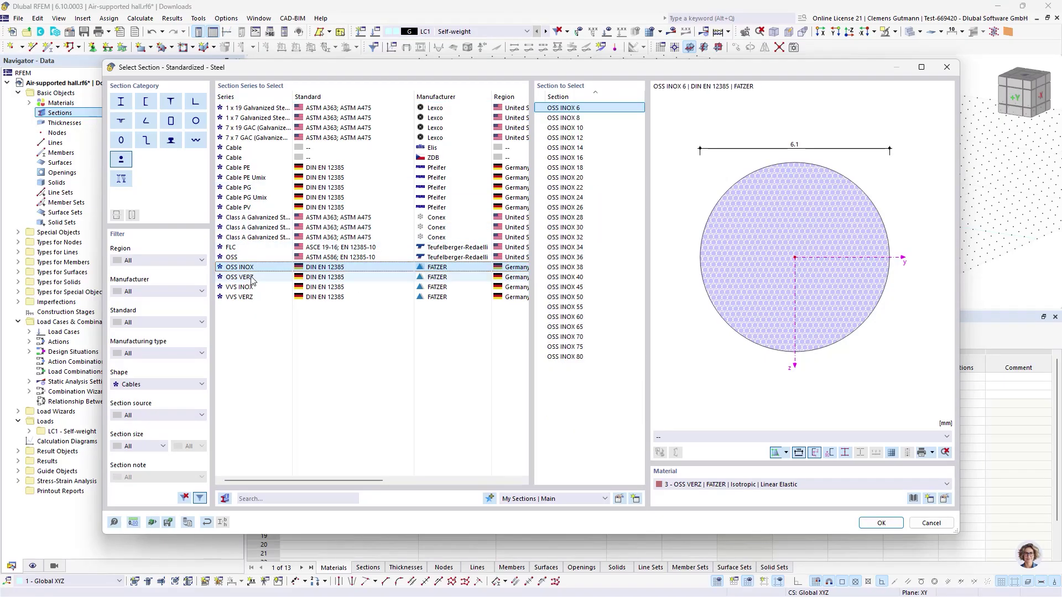
left_click(252, 277)
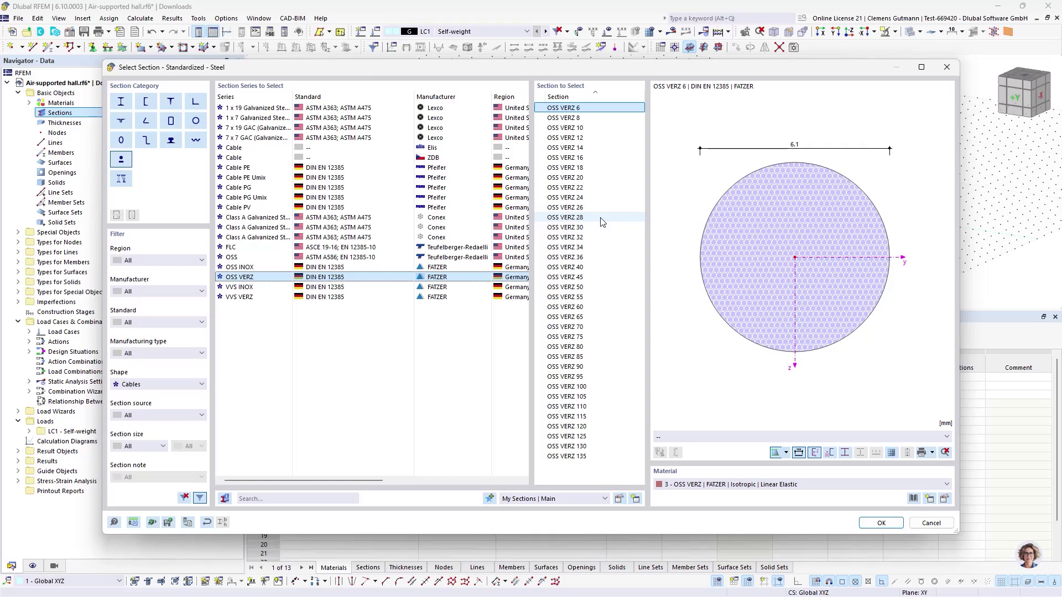
left_click(932, 523)
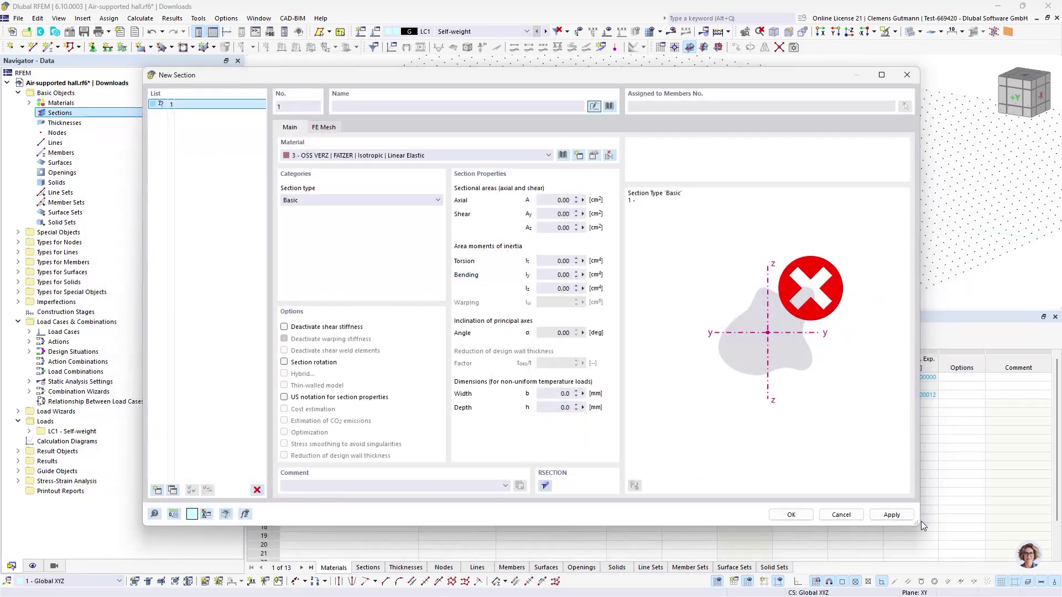
Pick the solid round bar from the section library and define its diameter d with the formula 0.75^0.5*10mm
left_click(609, 106)
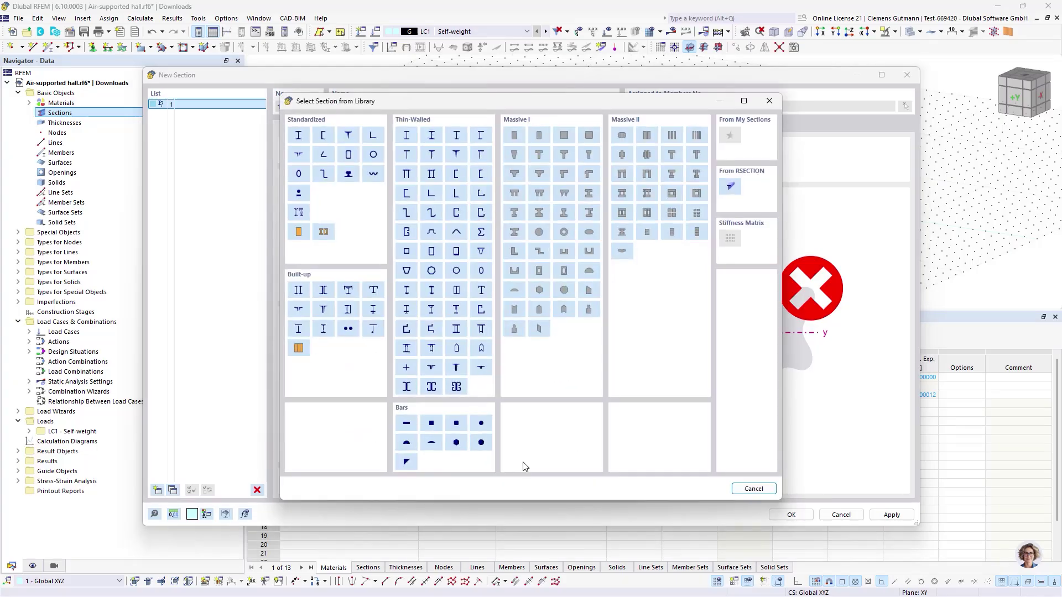
left_click(482, 423)
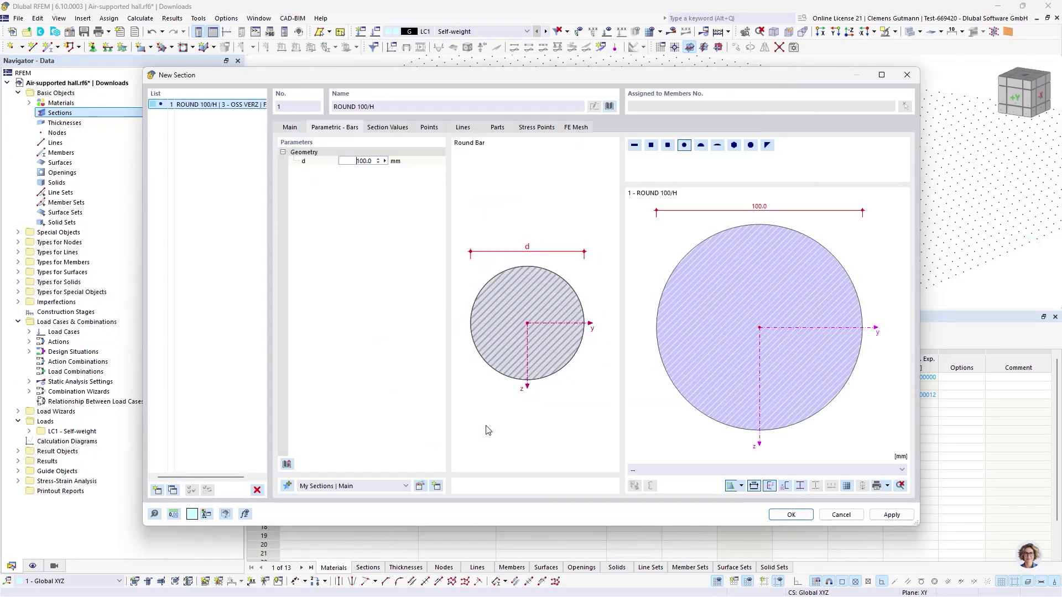
left_click(387, 163)
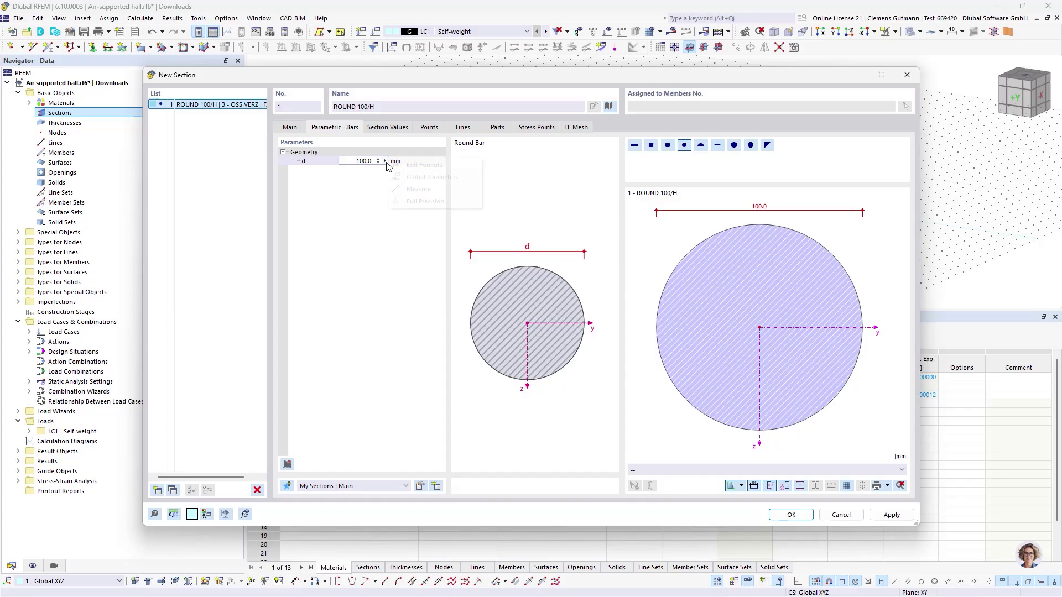
left_click(386, 161)
key("Escape")
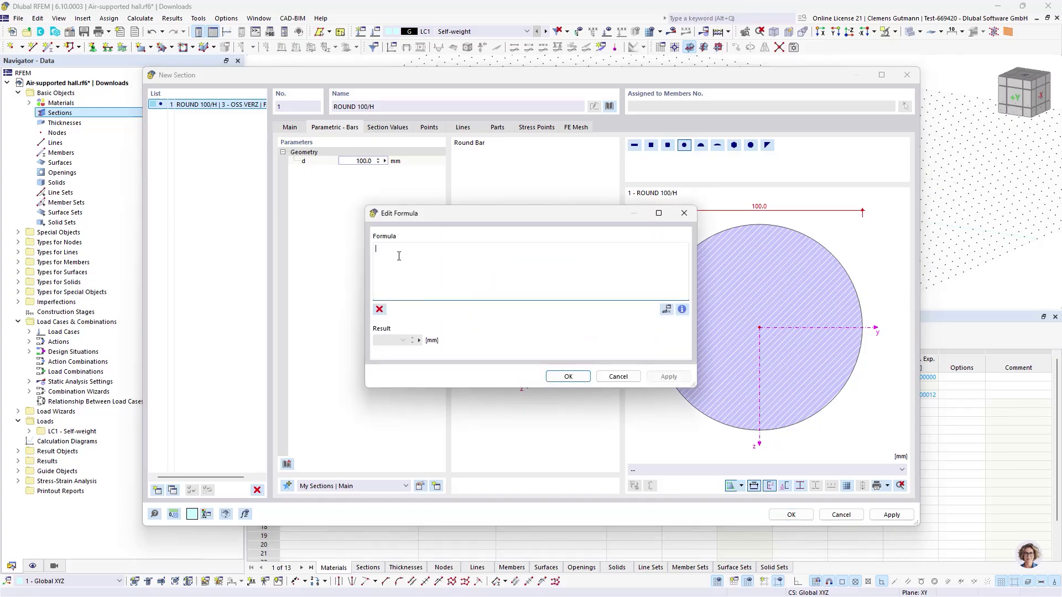
type("0.75")
type("^0.5*10")
type("mm")
left_click(567, 376)
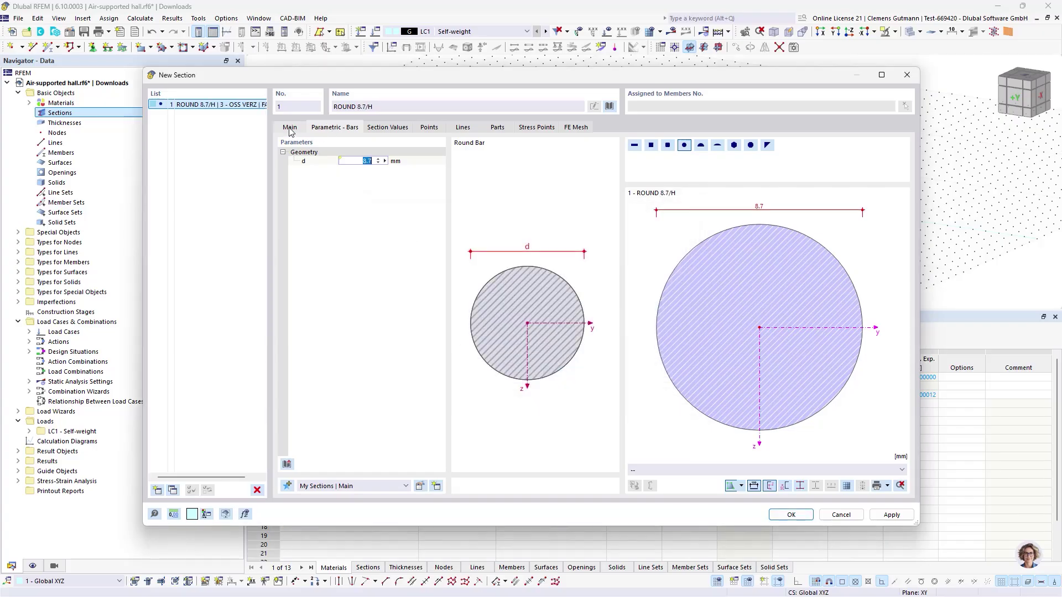
Review the round bar's section properties and parameters, and accept the new section
left_click(290, 128)
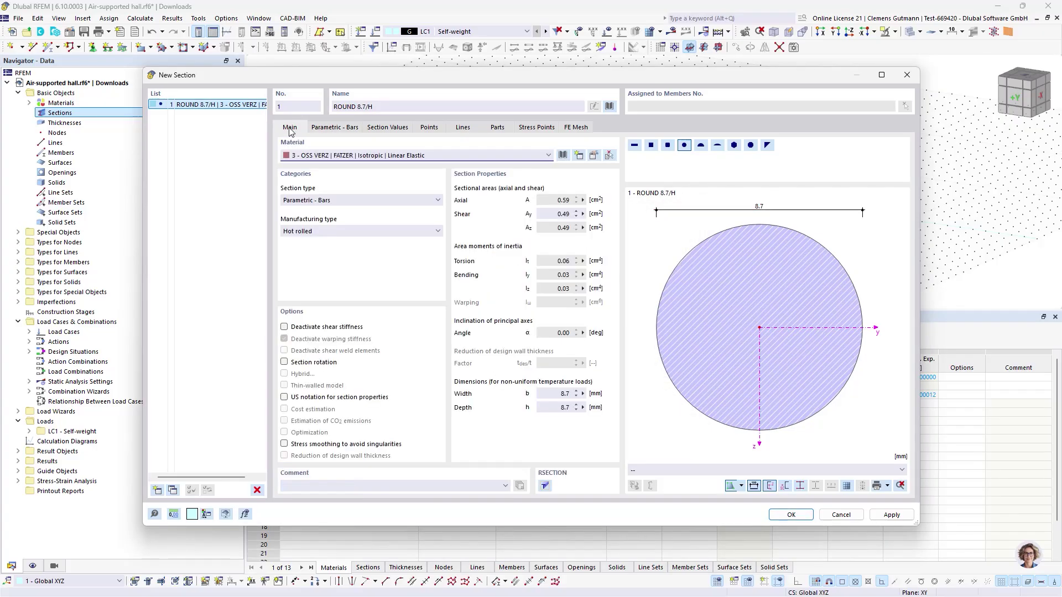
left_click(335, 129)
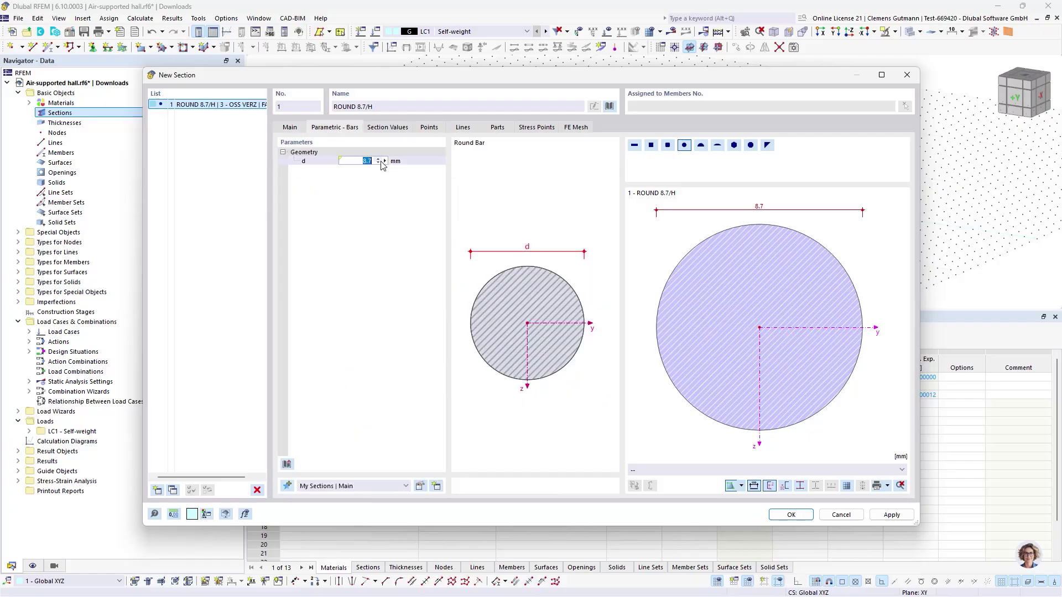
mouse_move(386, 166)
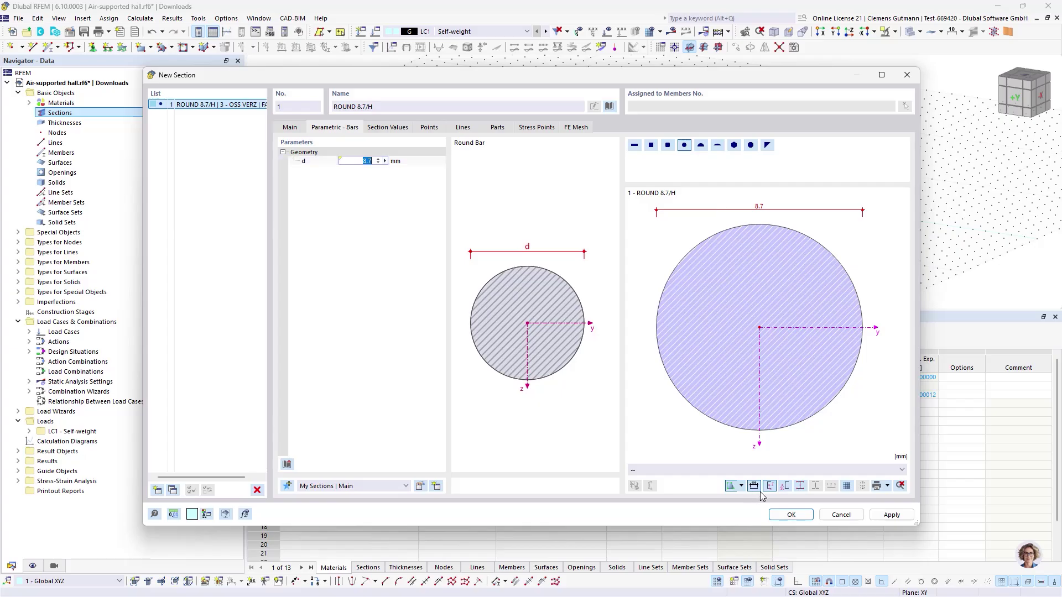
left_click(776, 514)
Create a new uniform thickness using the material PES-PVC Typ II and accept it
left_click(61, 122)
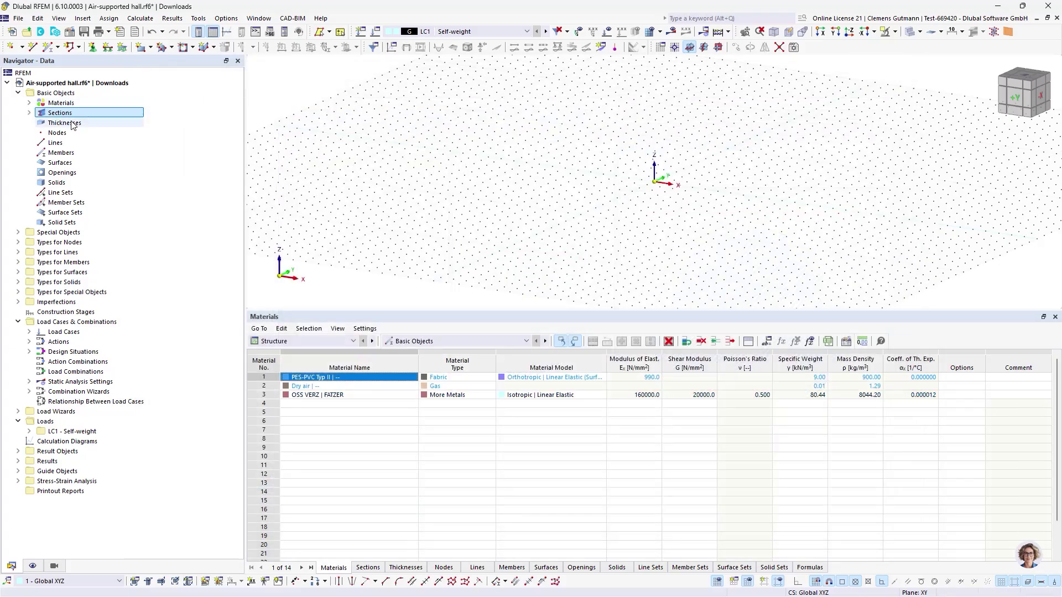
right_click(73, 122)
left_click(89, 140)
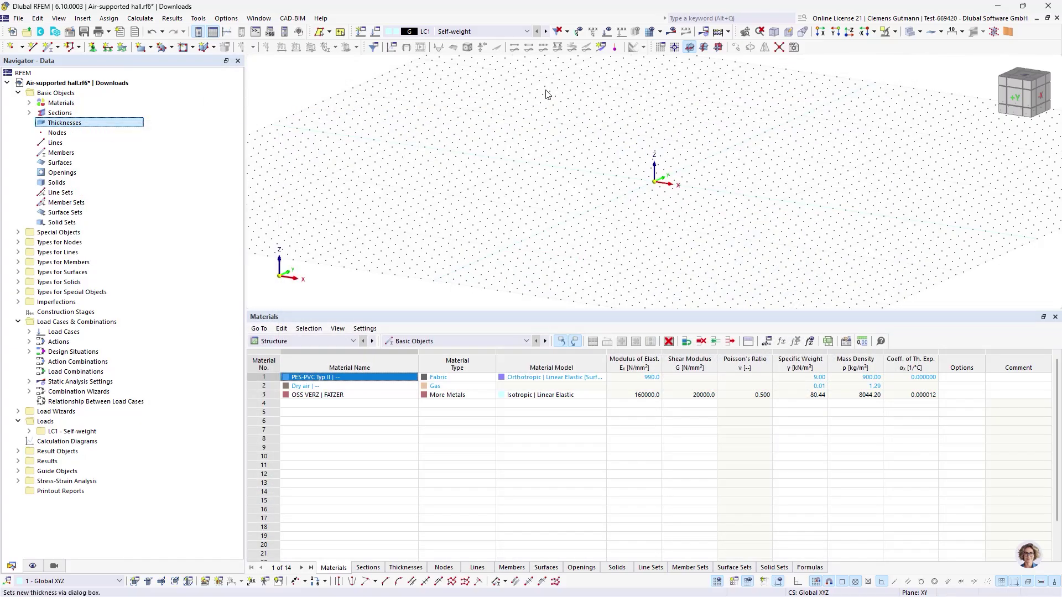
left_click(399, 165)
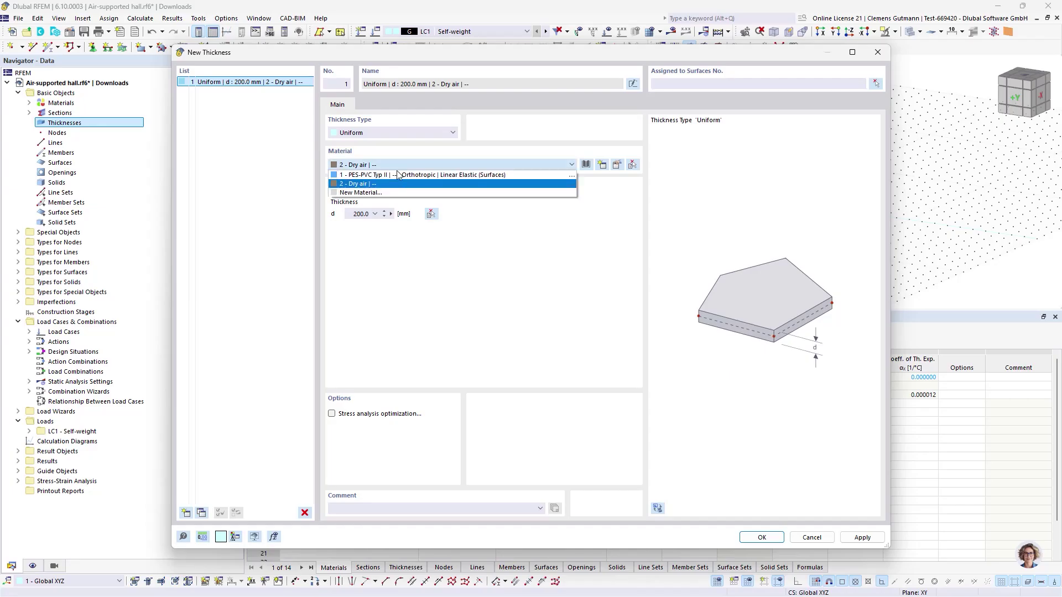
left_click(390, 173)
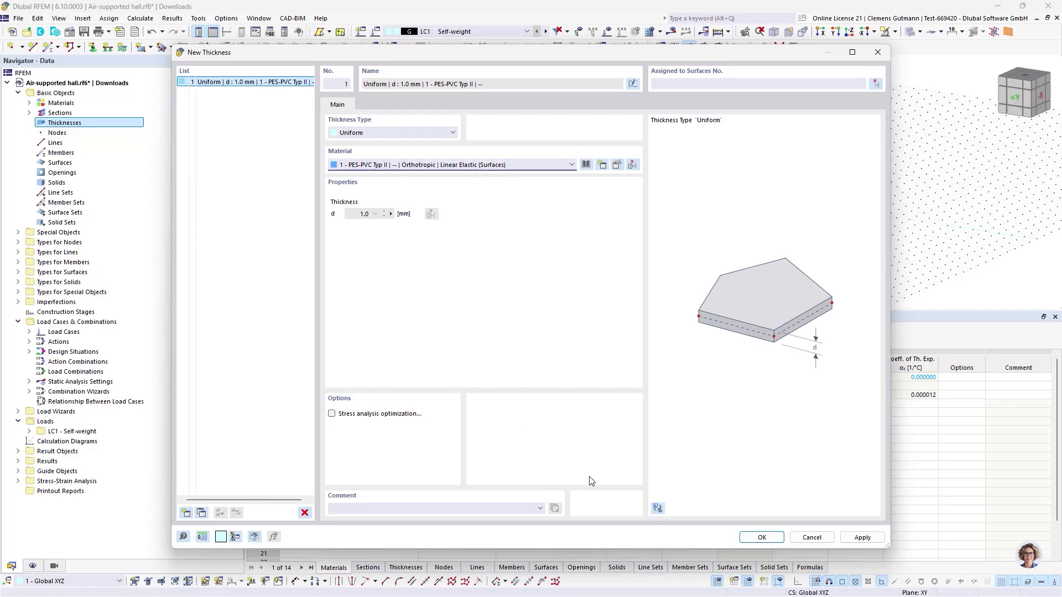
left_click(760, 537)
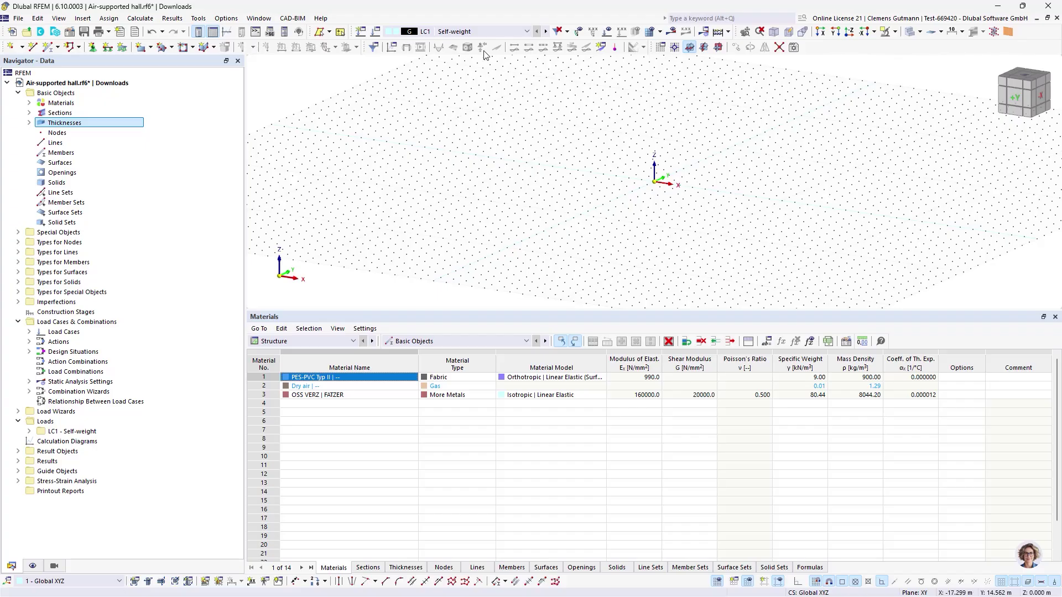
Start a new rectangular surface with stiffness type Membrane and the 1.0 mm PES-PVC Typ II thickness
left_click(1023, 79)
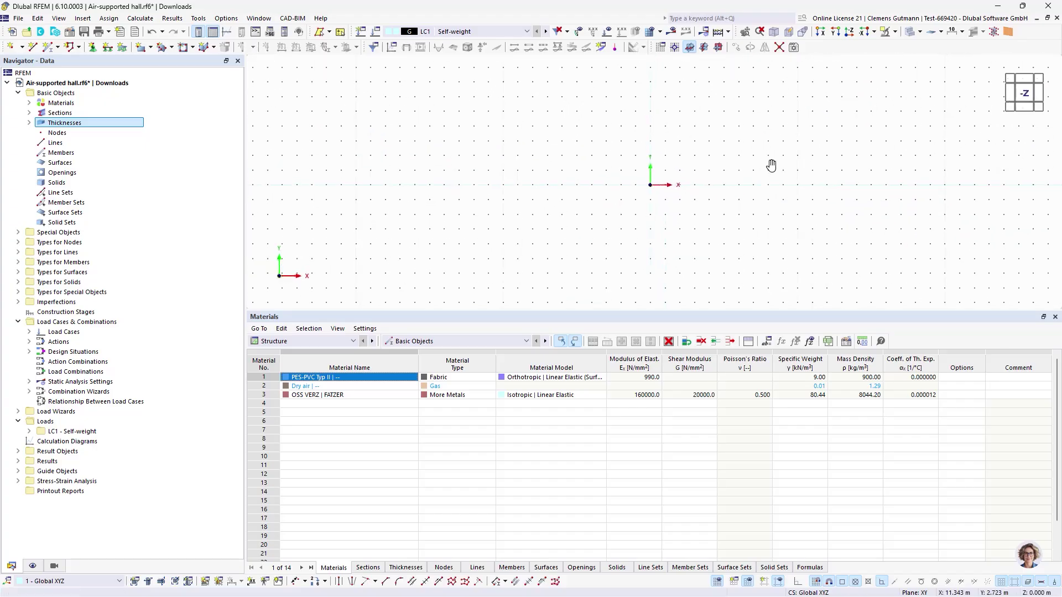
left_click_drag(550, 363, 552, 452)
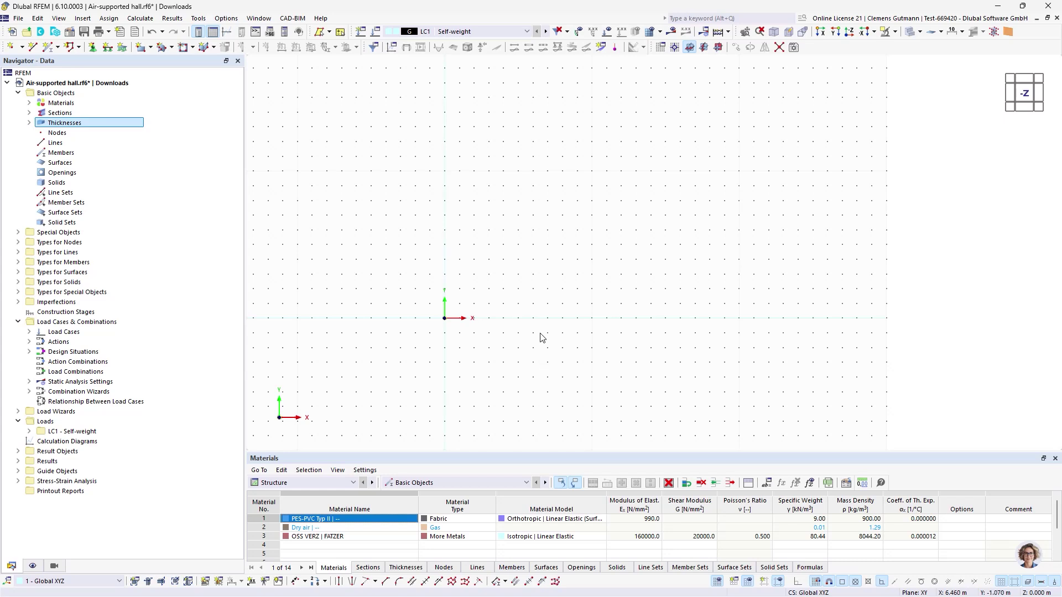
middle_click_drag(574, 295, 526, 341)
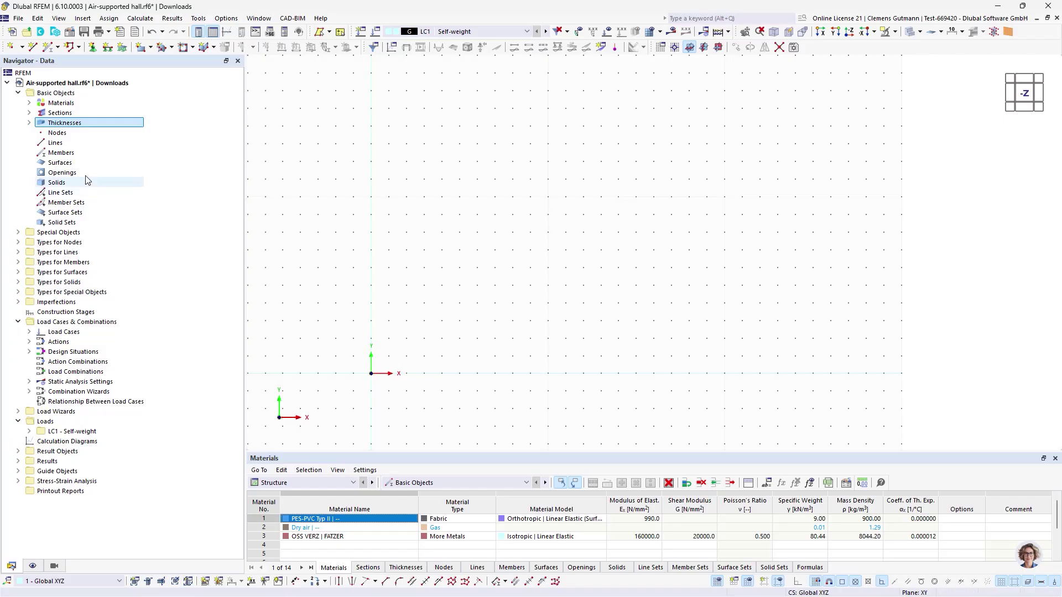
left_click(61, 163)
left_click(138, 48)
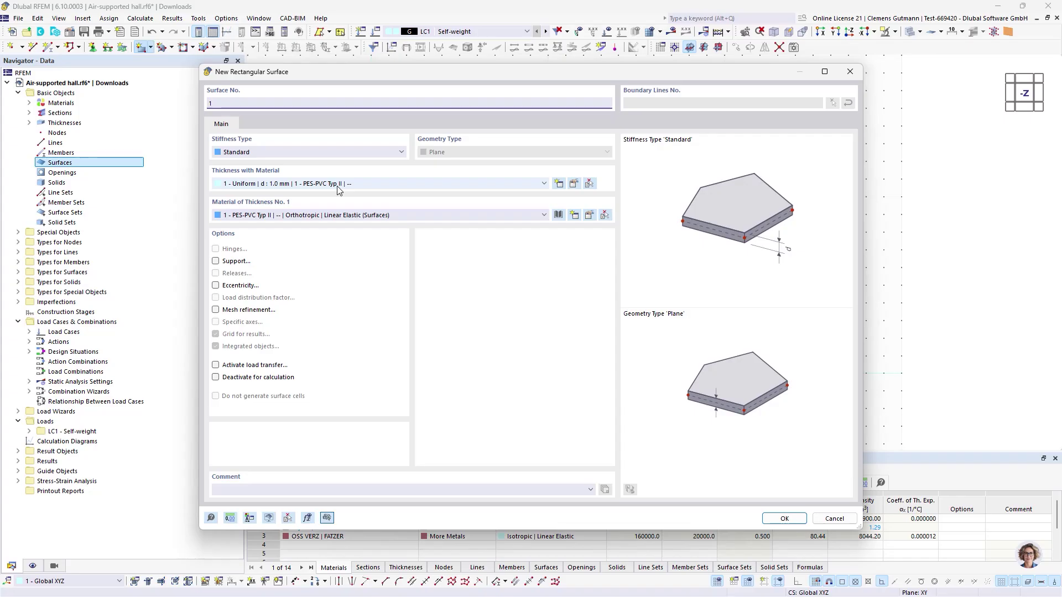
left_click(307, 152)
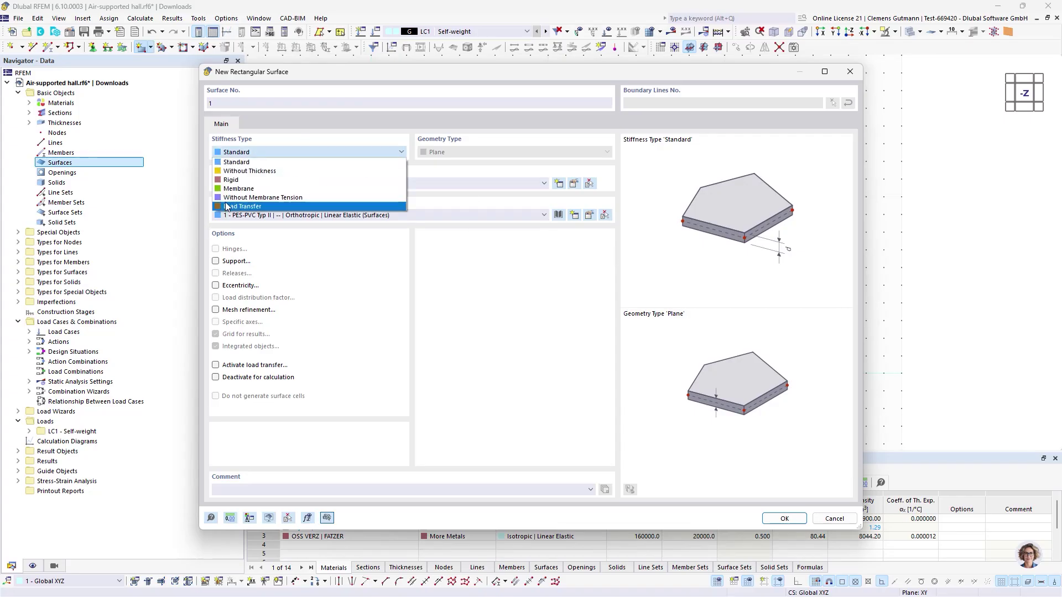
left_click(238, 189)
left_click(785, 519)
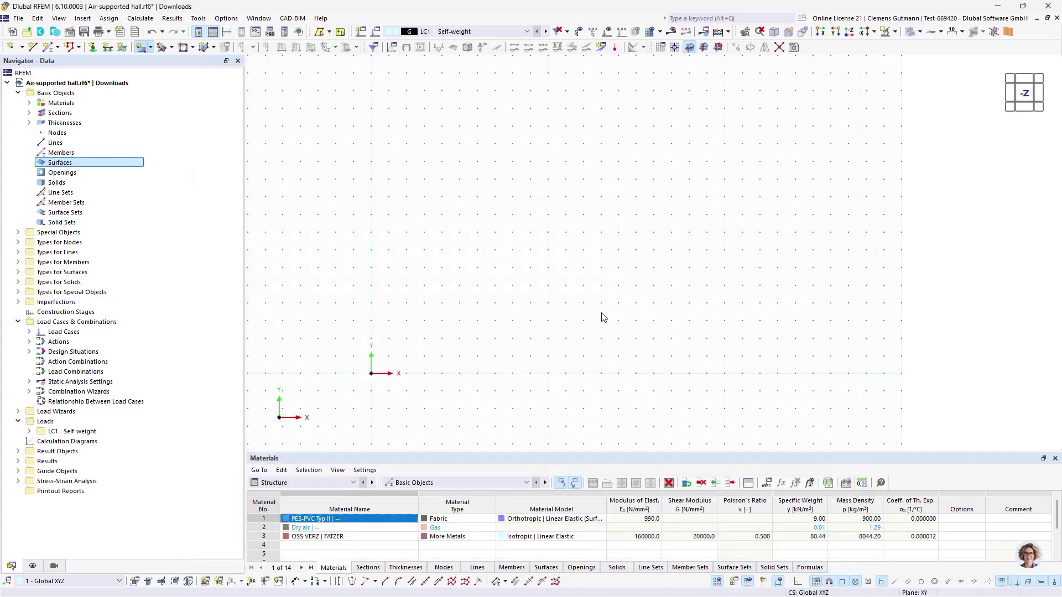
Draw the rectangular membrane in the XY plane from the origin to the corner at X 10 m, Y 6 m
left_click(371, 373)
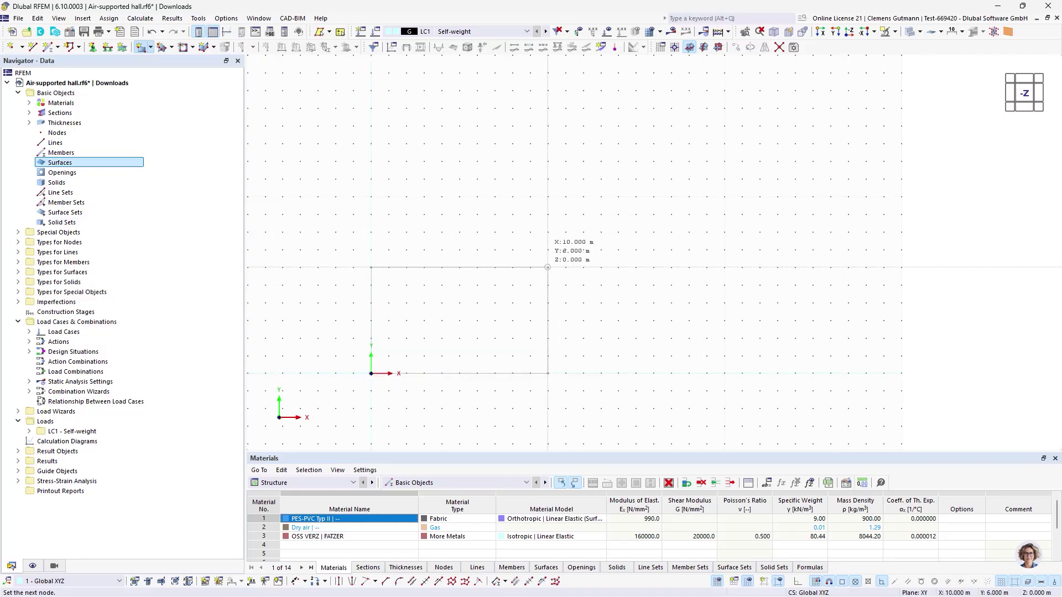
scroll(548, 267, "up", 3)
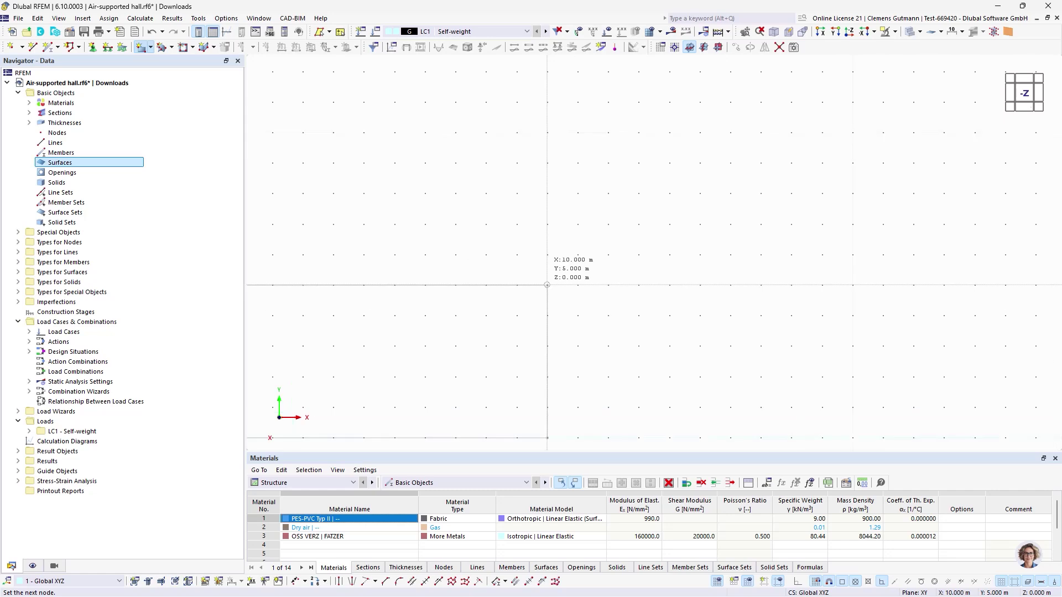
left_click(547, 255)
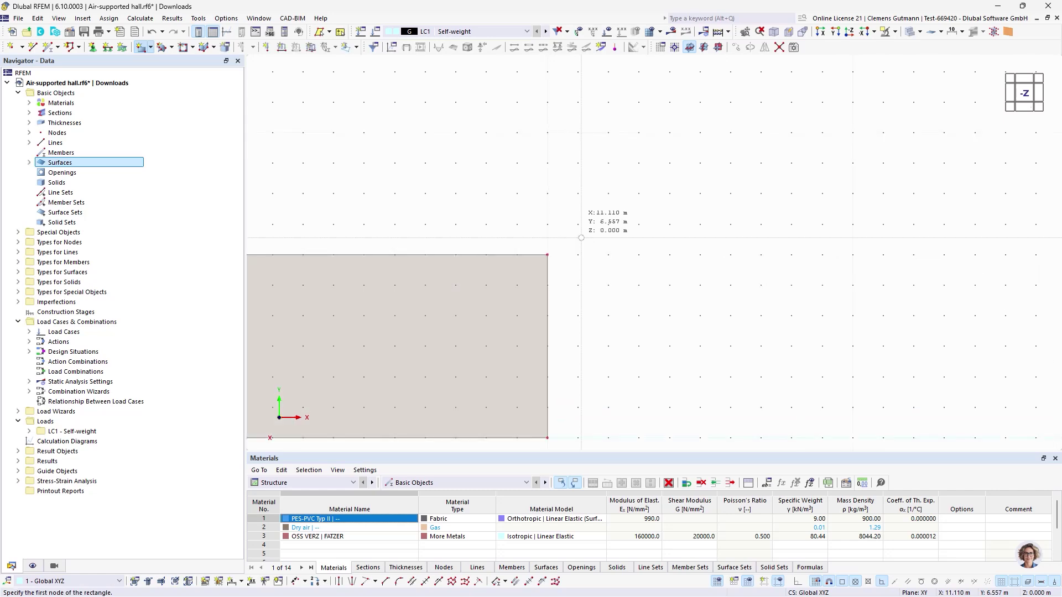
scroll(630, 243, "down", 2)
key("Escape")
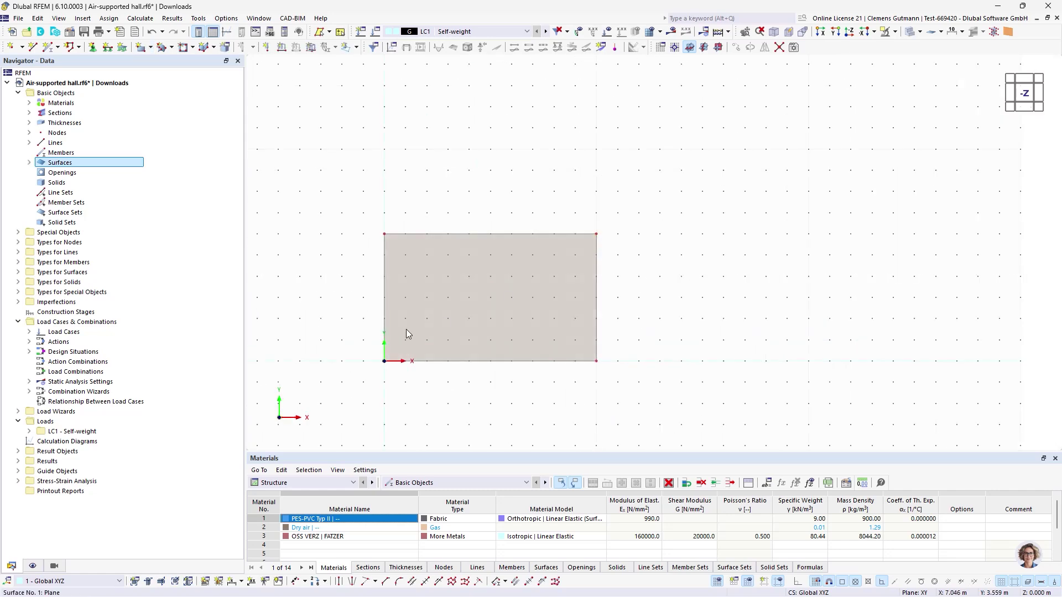
Start extruding the rectangular membrane surface into a solid and set the extrusion height to 0.05 m
scroll(461, 341, "up", 1)
scroll(461, 343, "up", 1)
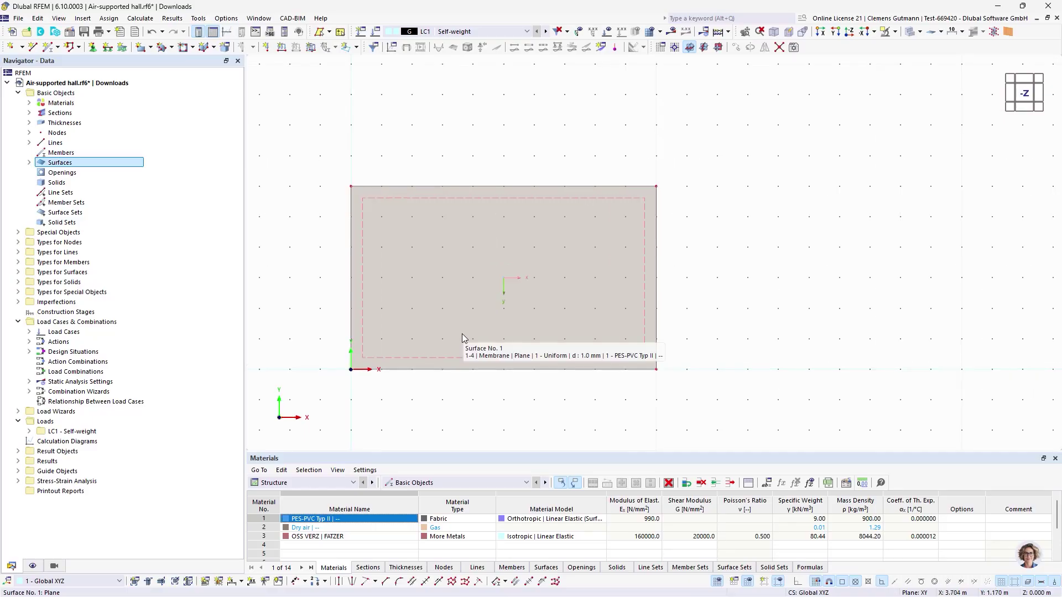
middle_click_drag(463, 334, 460, 291, "ctrl")
scroll(461, 291, "up", 1)
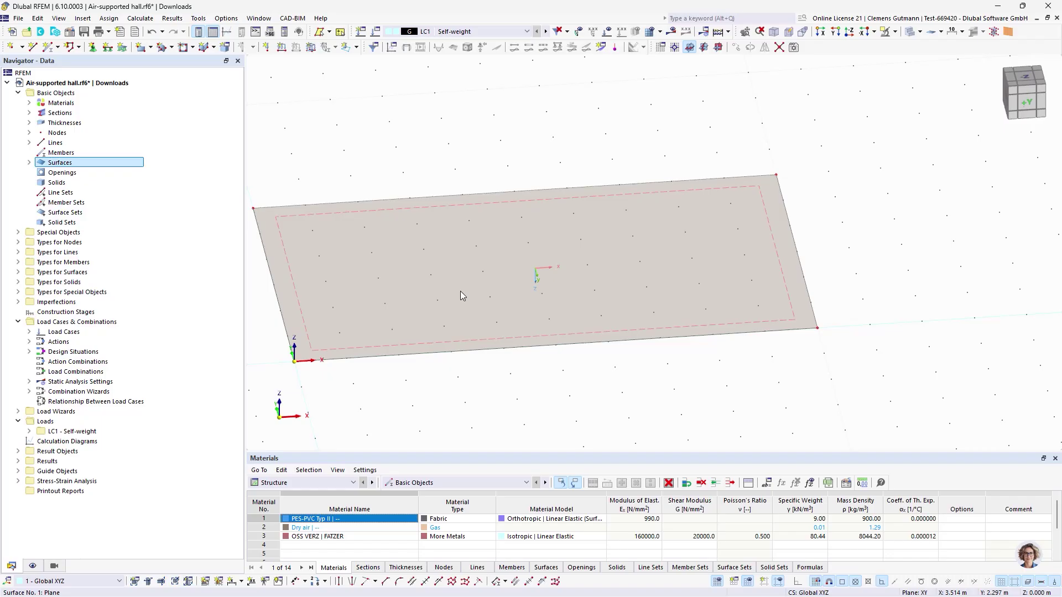
left_click(380, 342)
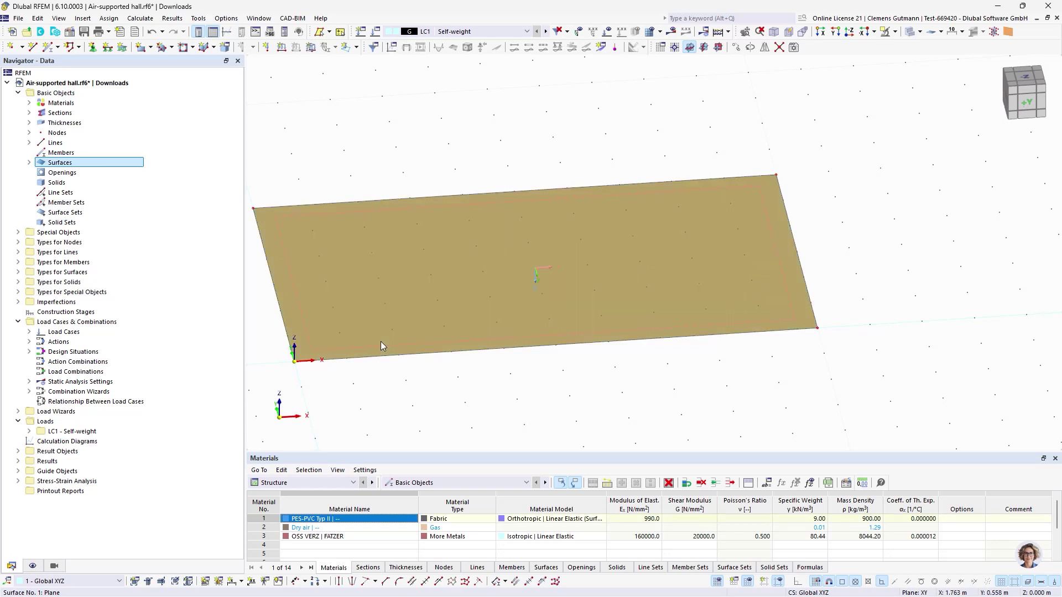
right_click(381, 342)
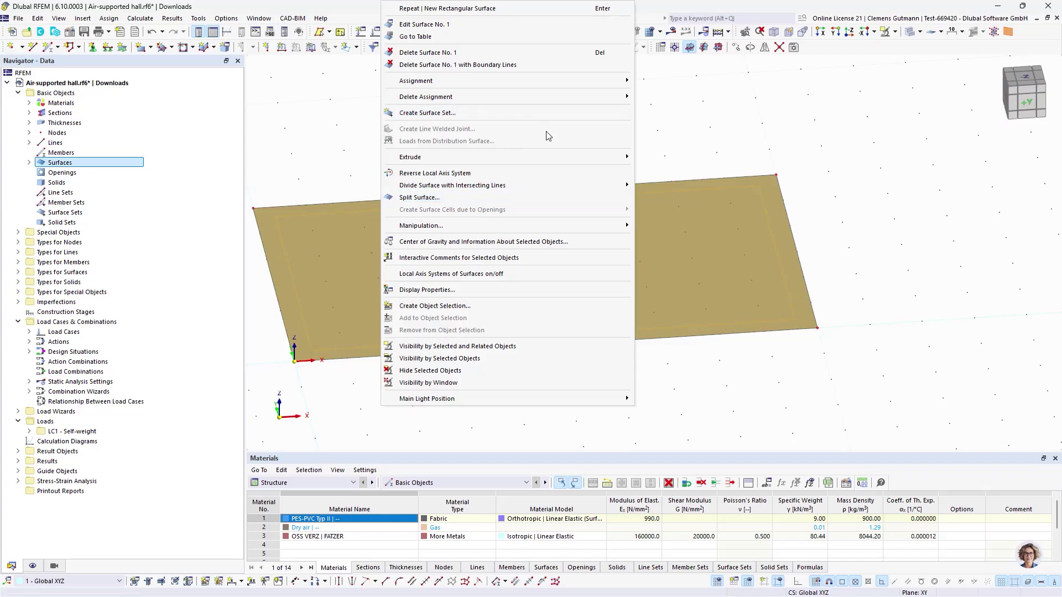
mouse_move(559, 157)
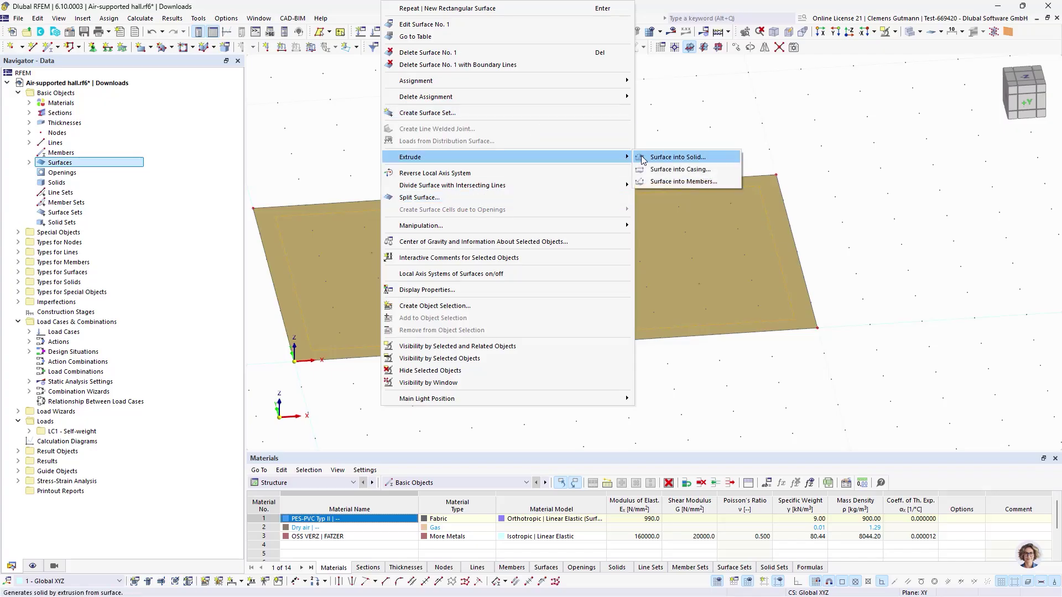
left_click(642, 159)
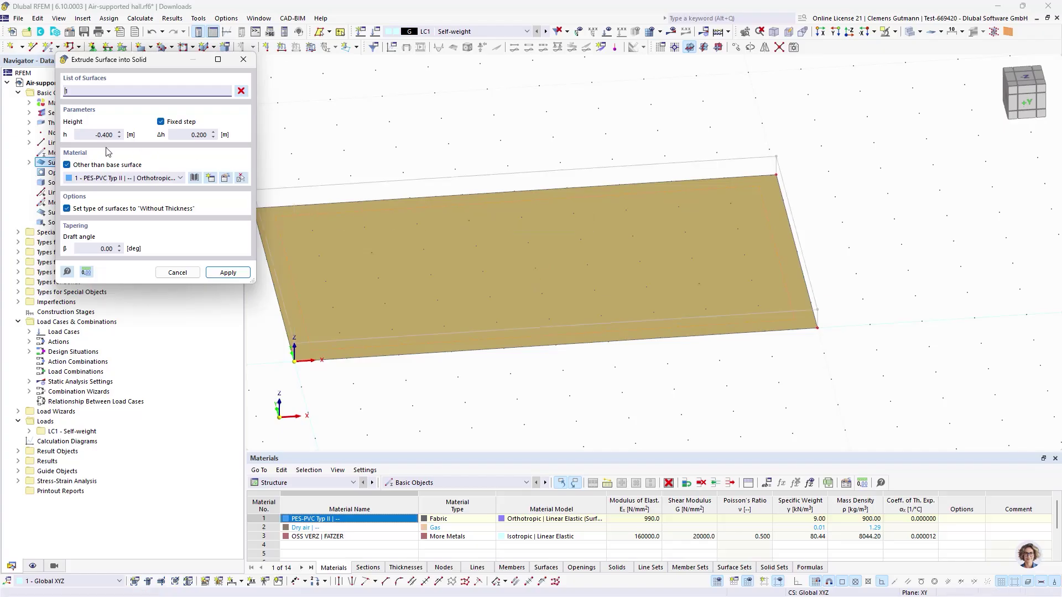
left_click(96, 135)
type("-")
type("0,05")
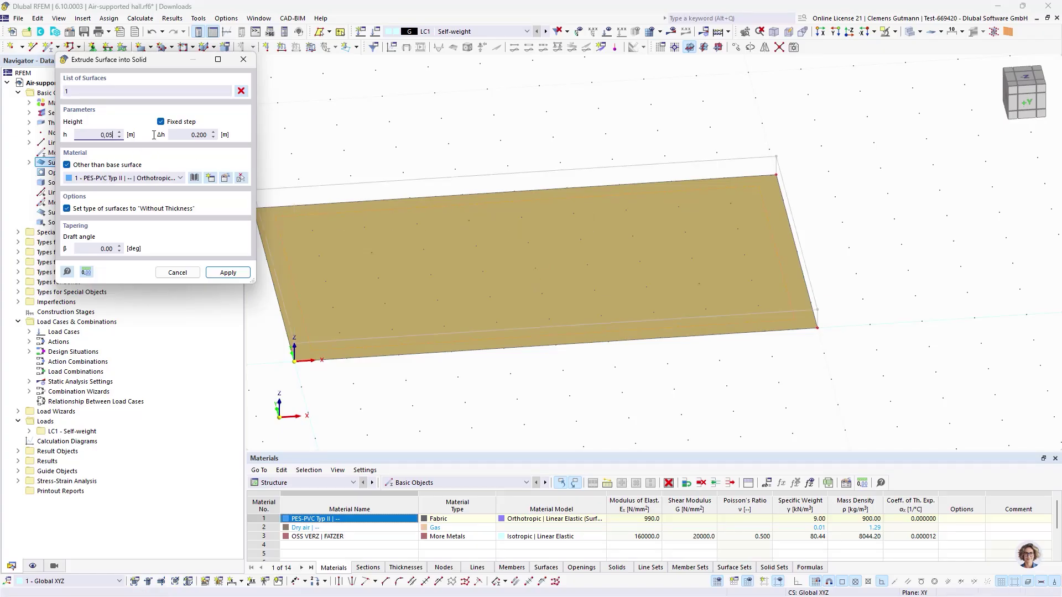
key("Tab")
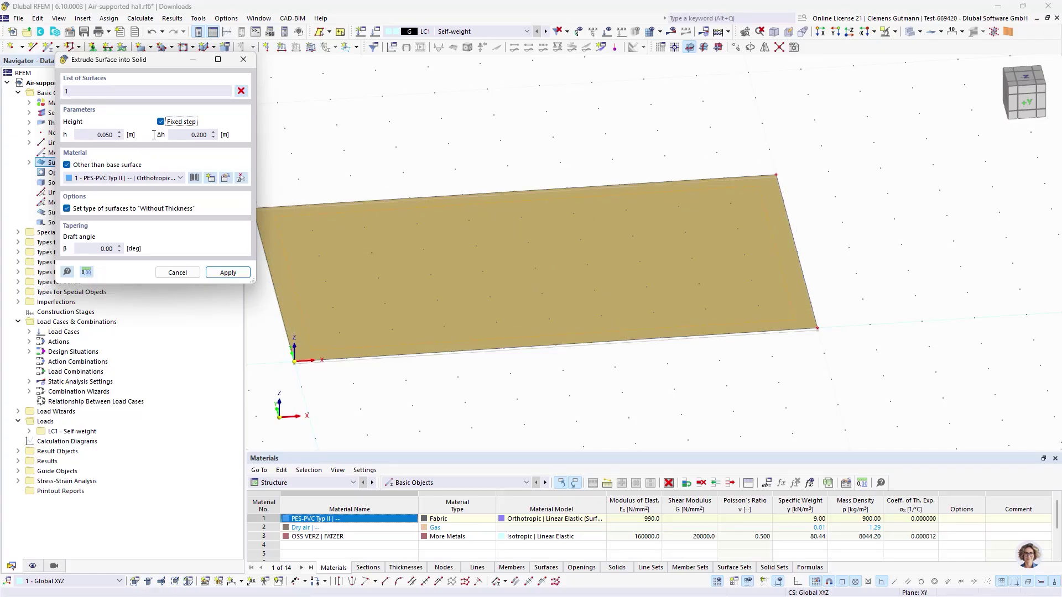
Assign Dry air as the extruded solid's material, disable setting surfaces to "Without Thickness", and apply the extrusion
left_click(118, 179)
left_click(118, 195)
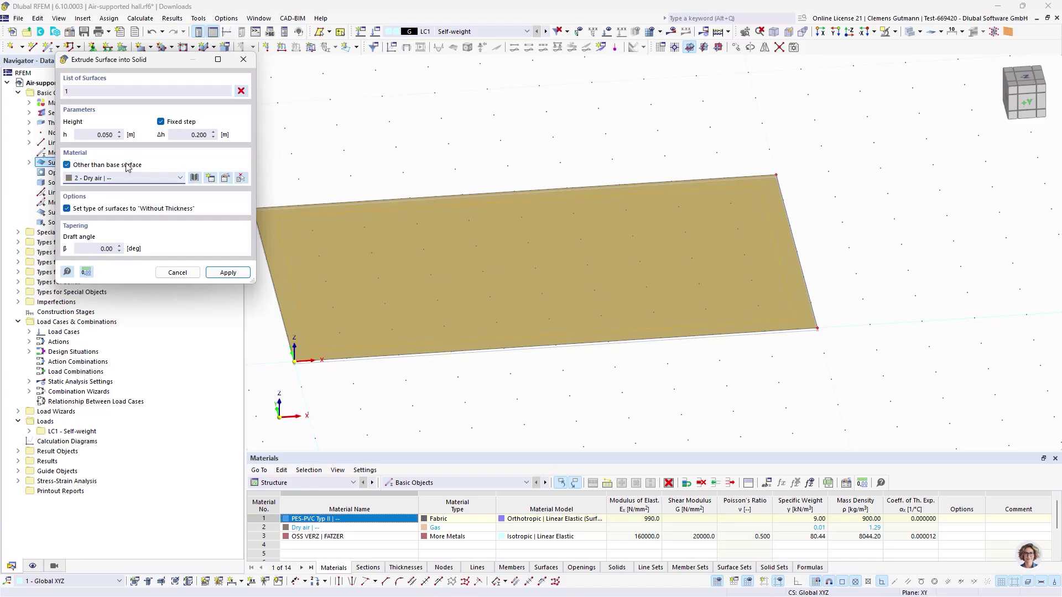
left_click(120, 214)
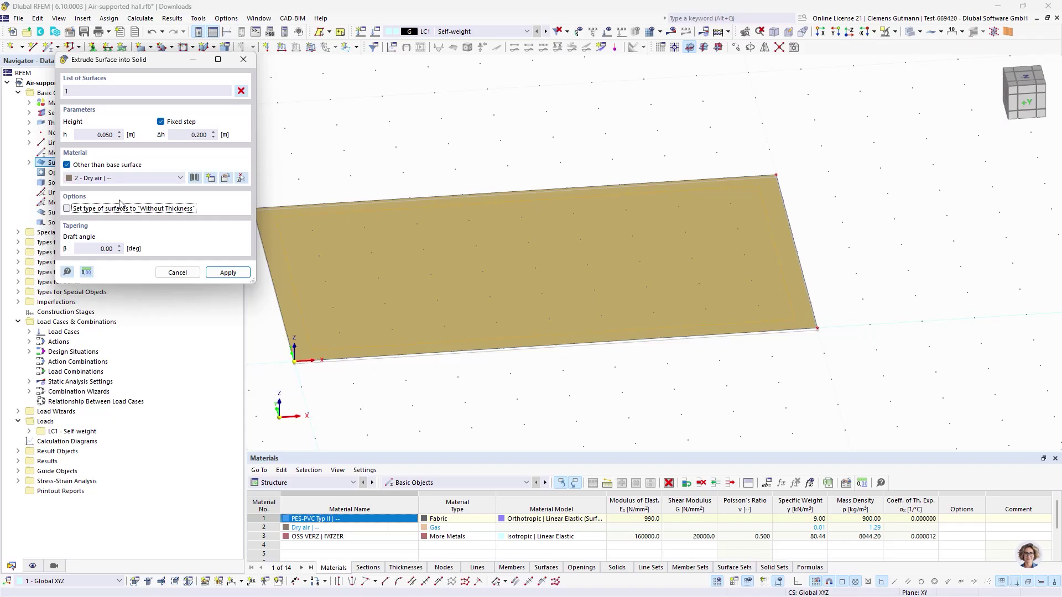
left_click(224, 272)
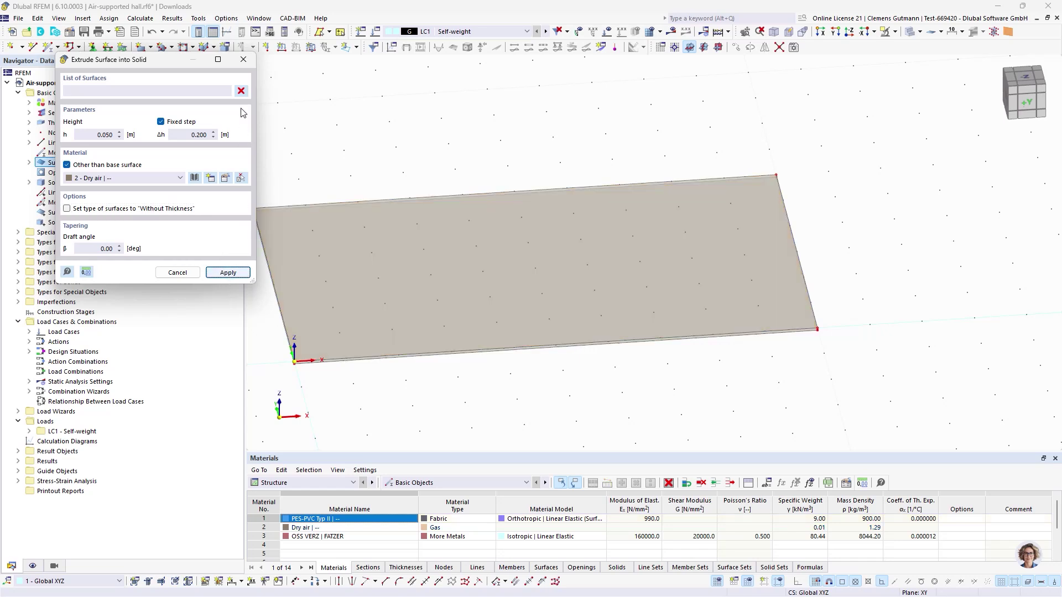
left_click(243, 60)
Open the extruded dry air solid for editing and change its solid type to Gas
middle_click_drag(542, 411, 556, 370, "ctrl")
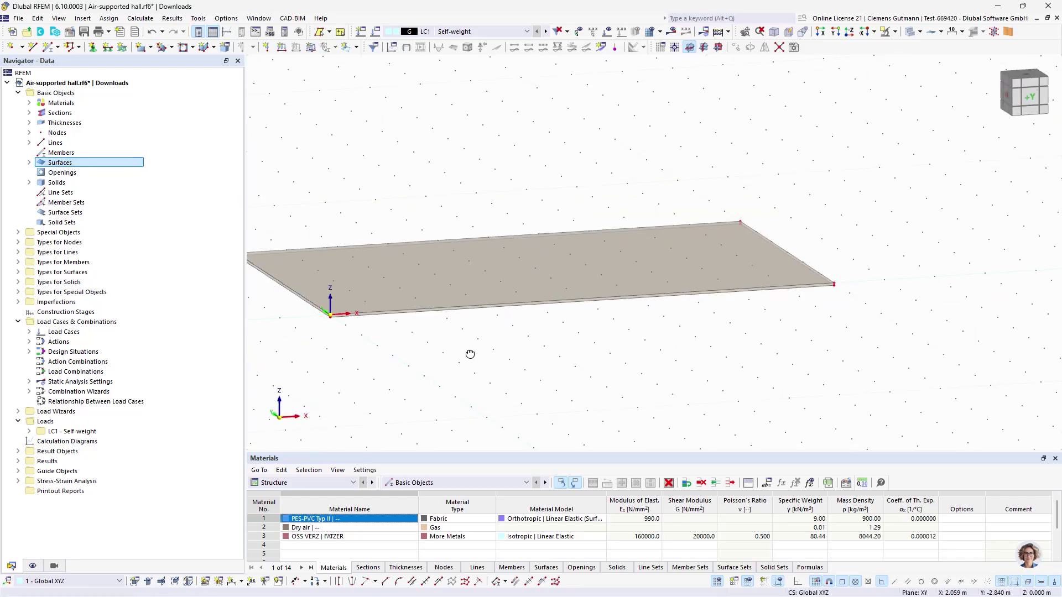
middle_click_drag(472, 356, 301, 240, "ctrl")
left_click(29, 184)
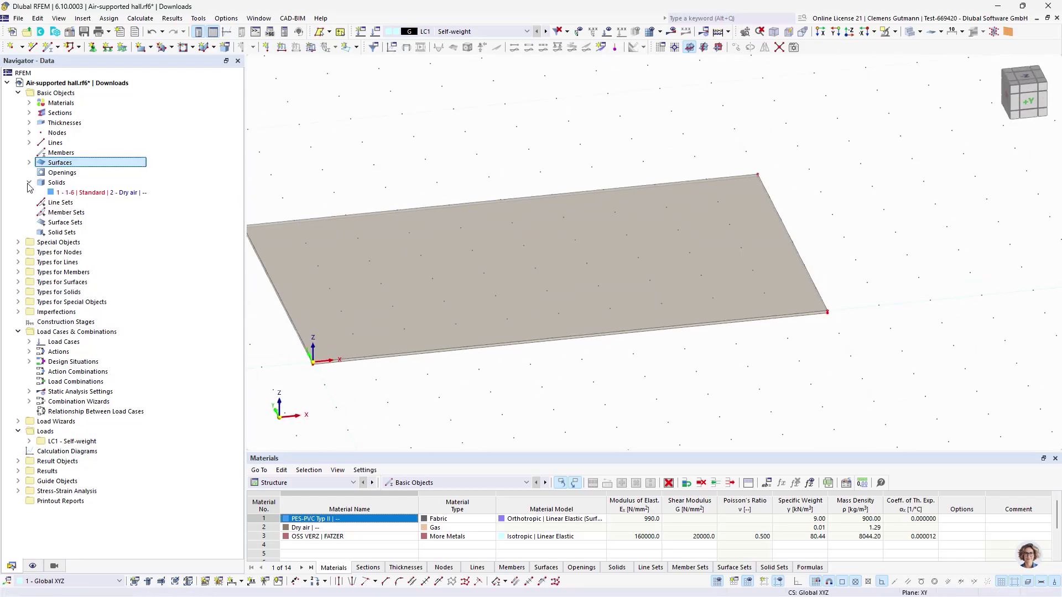
double_click(89, 193)
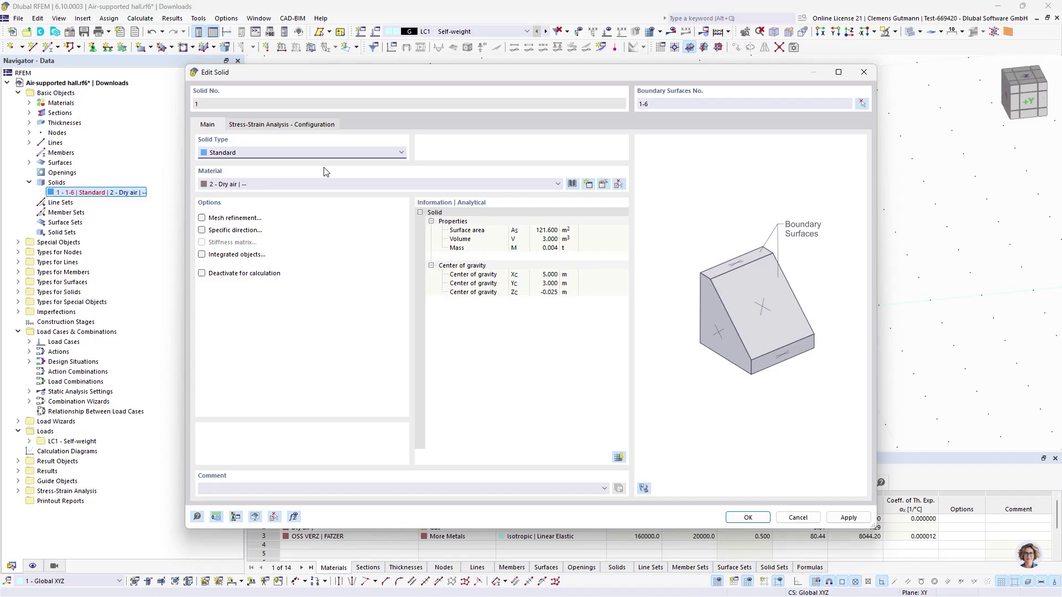
left_click(280, 153)
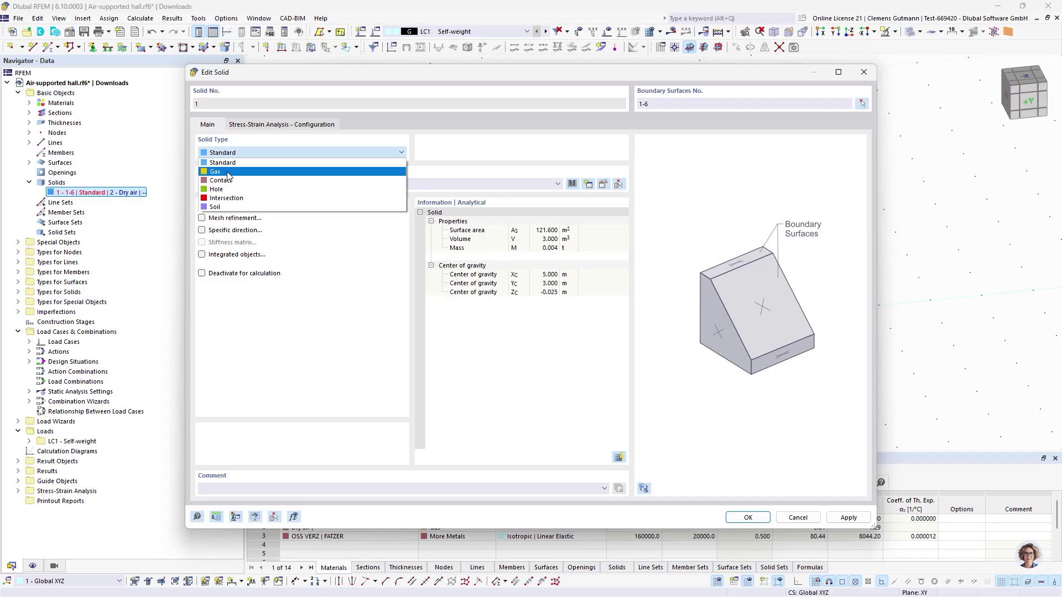
left_click(229, 172)
Create a gas definition with a pressure of 1.00 bar and a temperature of 23 °C for the gas solid and apply it
left_click(248, 127)
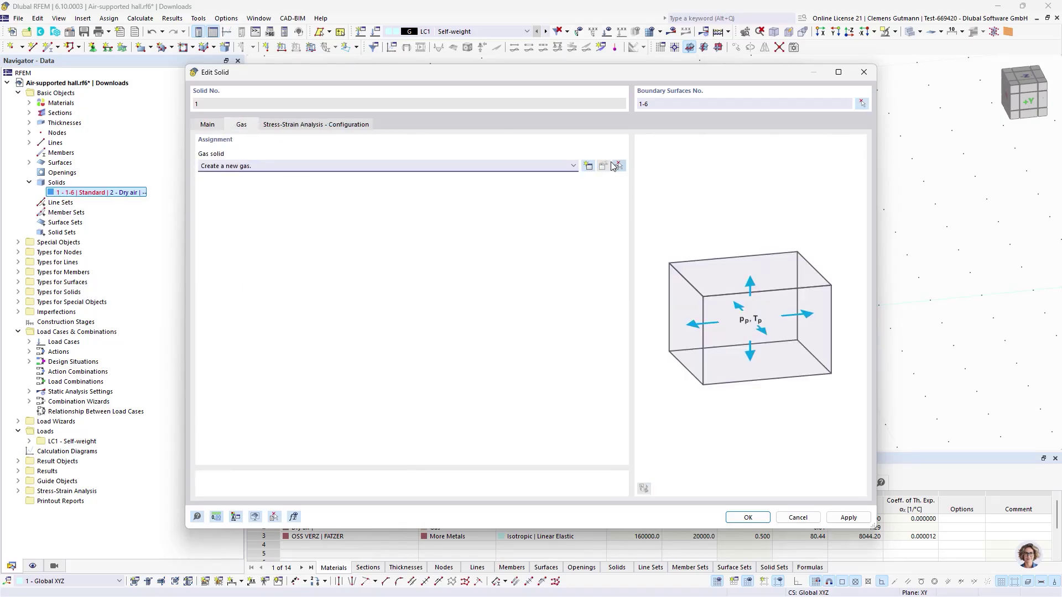
left_click(588, 166)
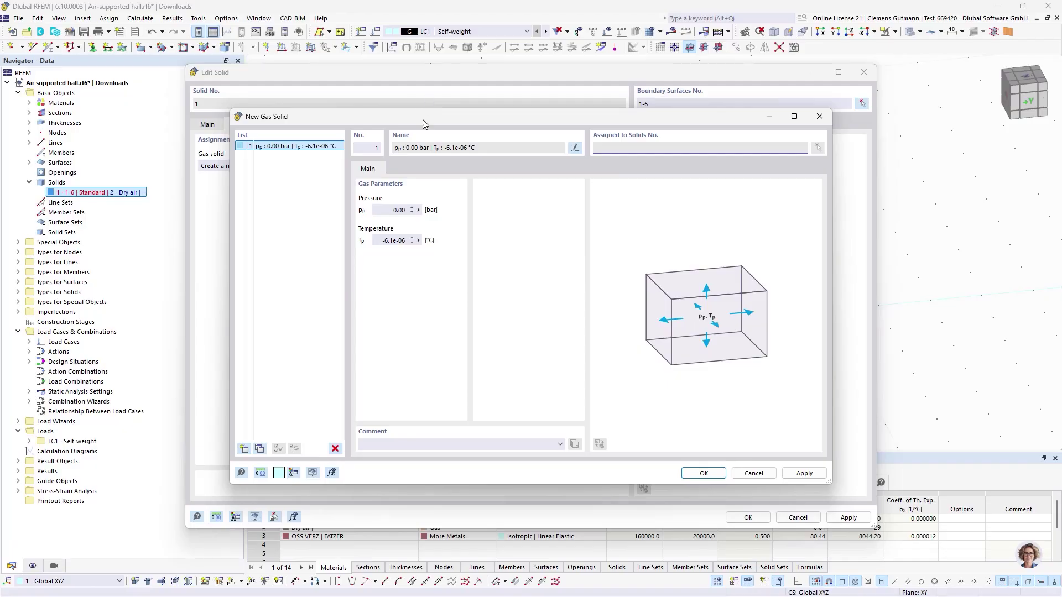
mouse_move(424, 122)
left_mouse_down()
mouse_move(384, 78)
mouse_move(441, 132)
left_mouse_up()
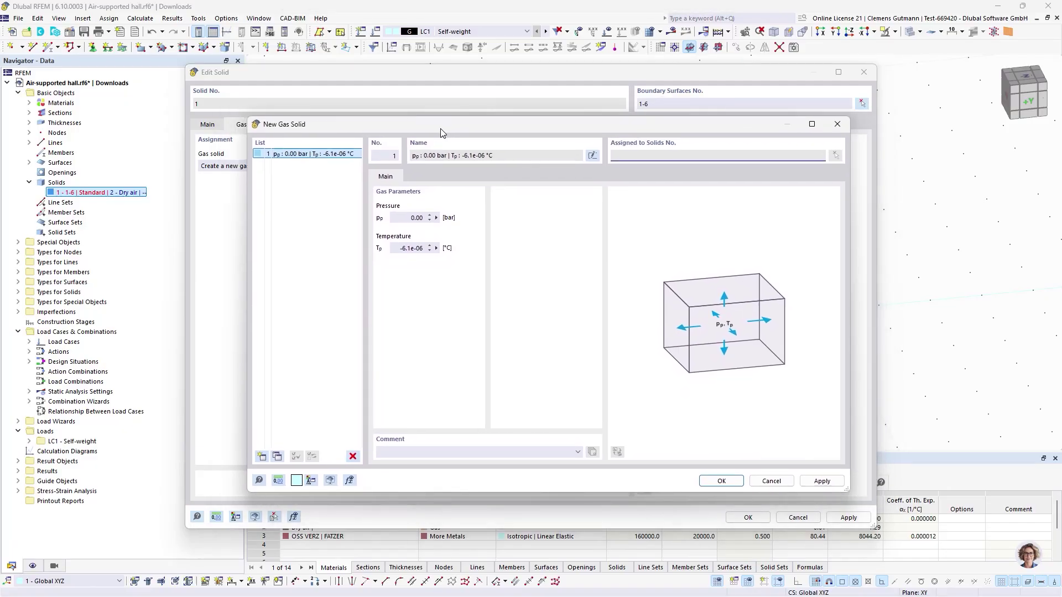
key("Tab")
key("Tab")
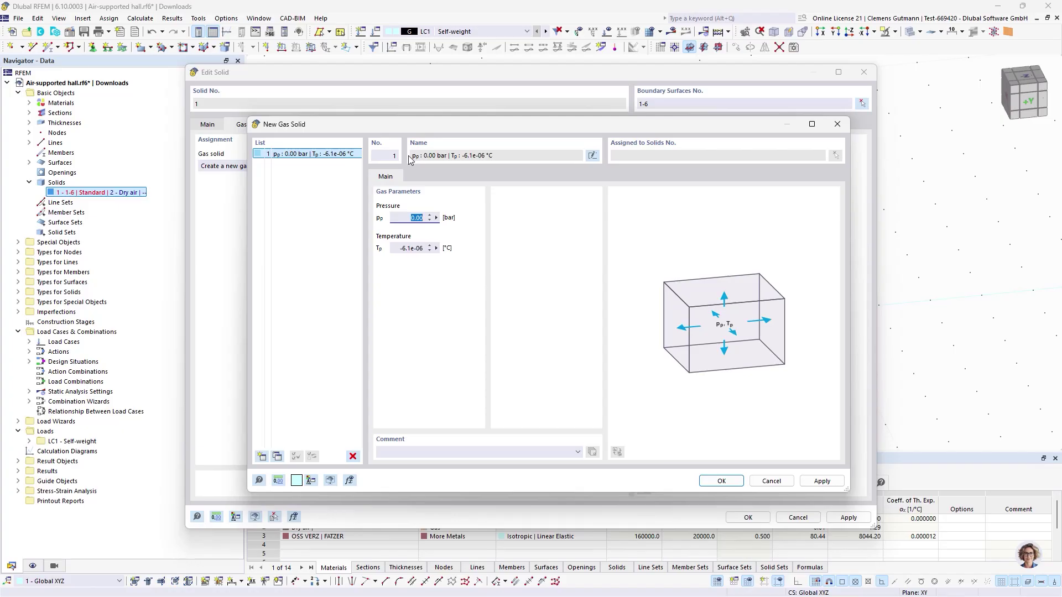
type("1")
key("Tab")
type("23")
key("Tab")
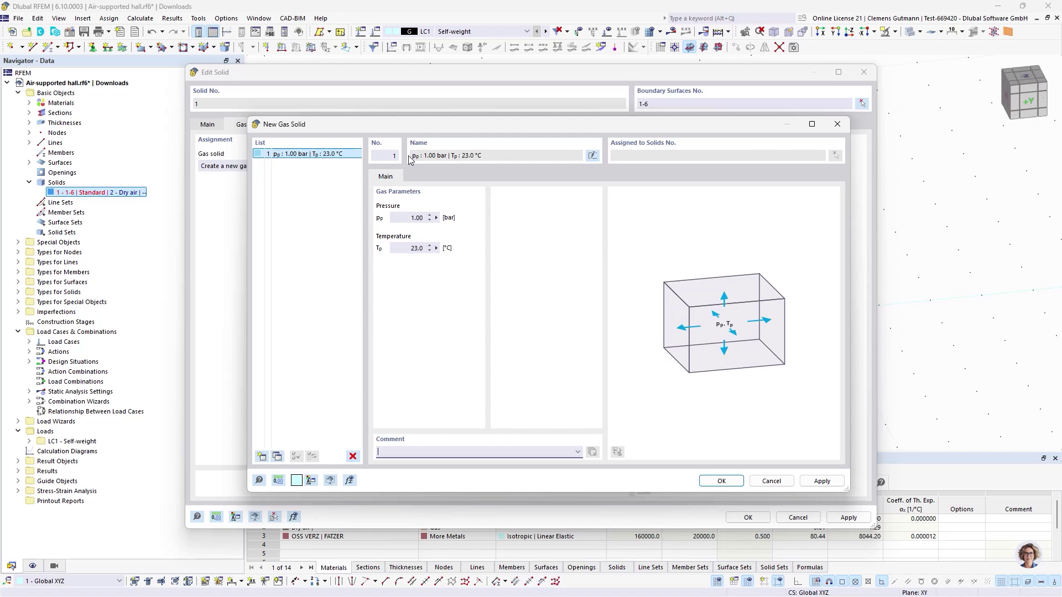
left_click(714, 482)
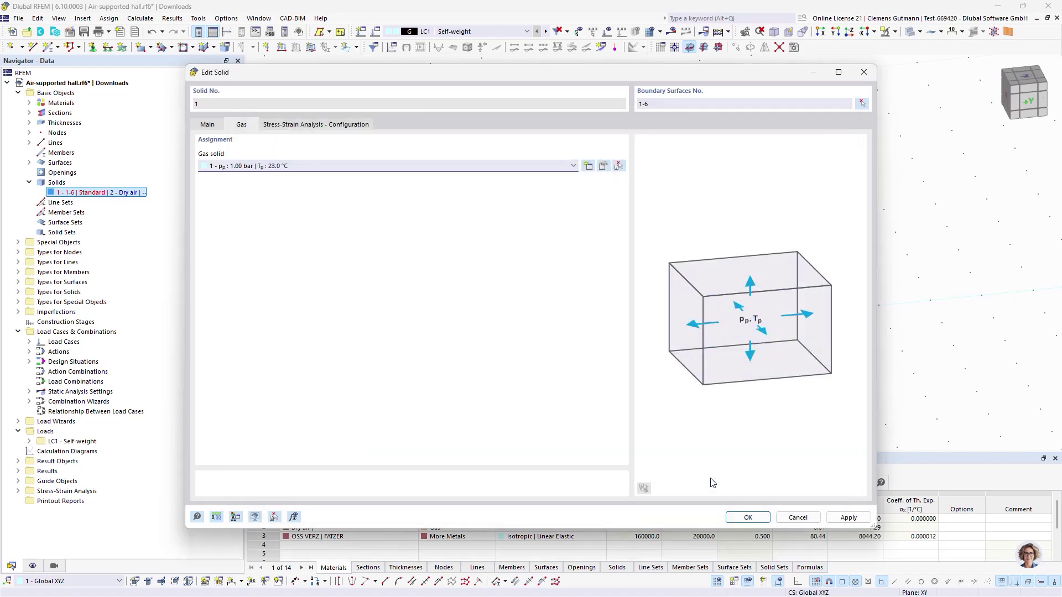
left_click(758, 519)
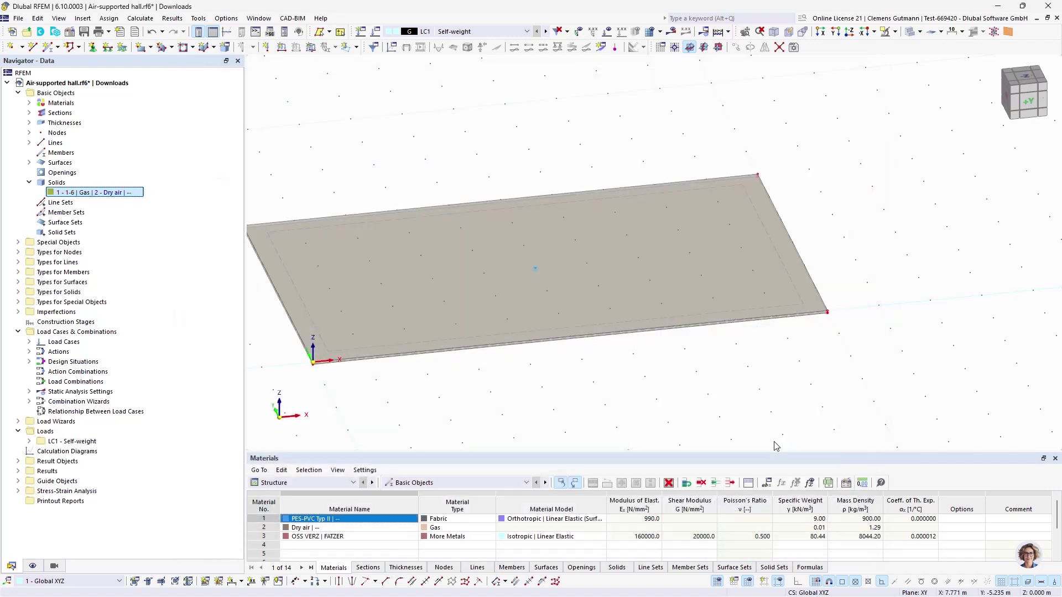
Select the solid's bottom and side surfaces (2-6) and set their stiffness type to Rigid
scroll(686, 261, "down", 2)
scroll(577, 305, "up", 3)
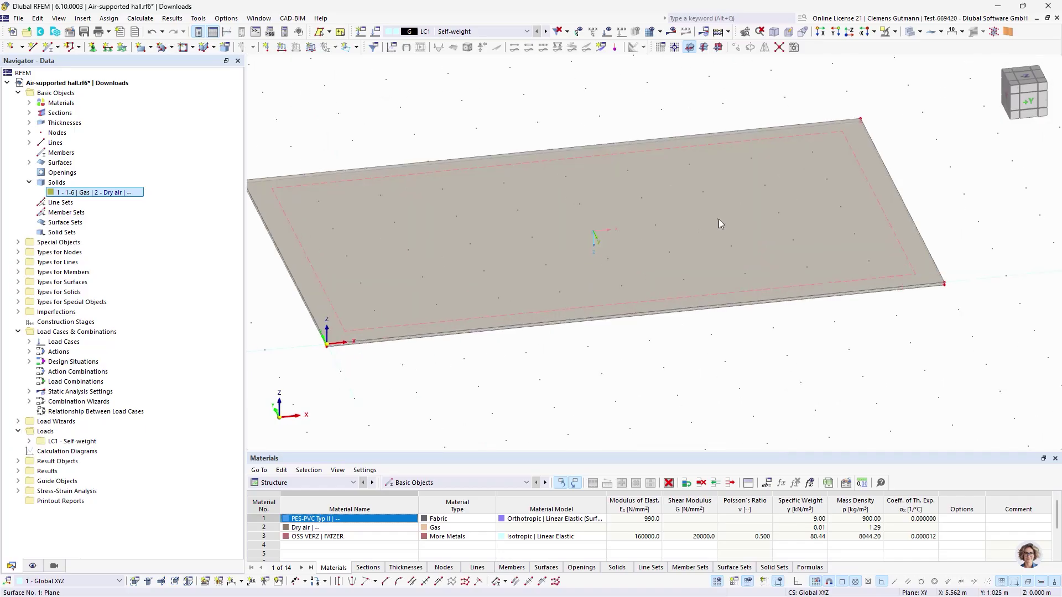
left_click(1028, 110)
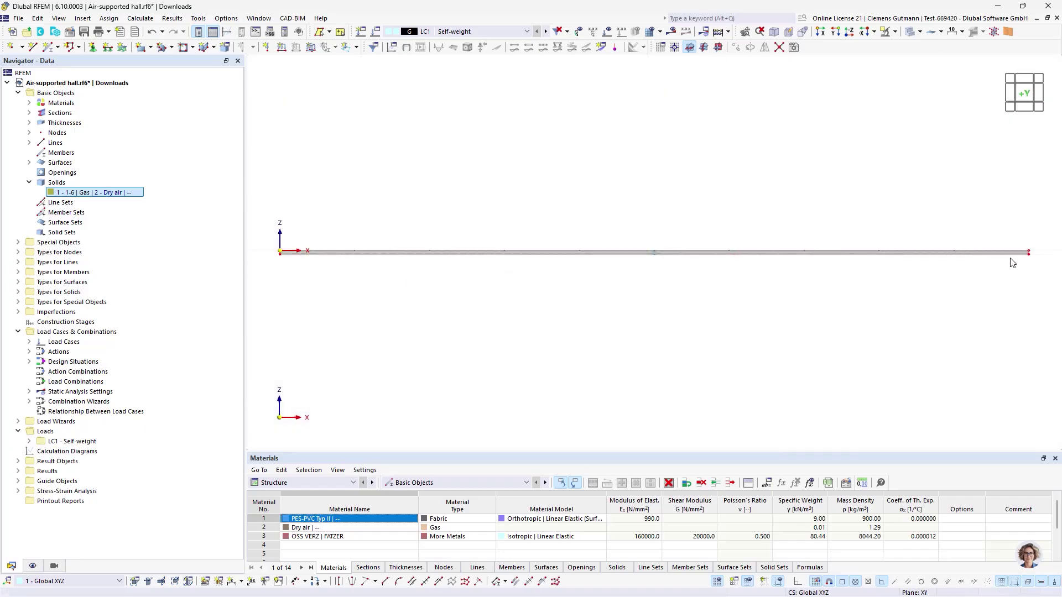
left_click_drag(1046, 269, 268, 255)
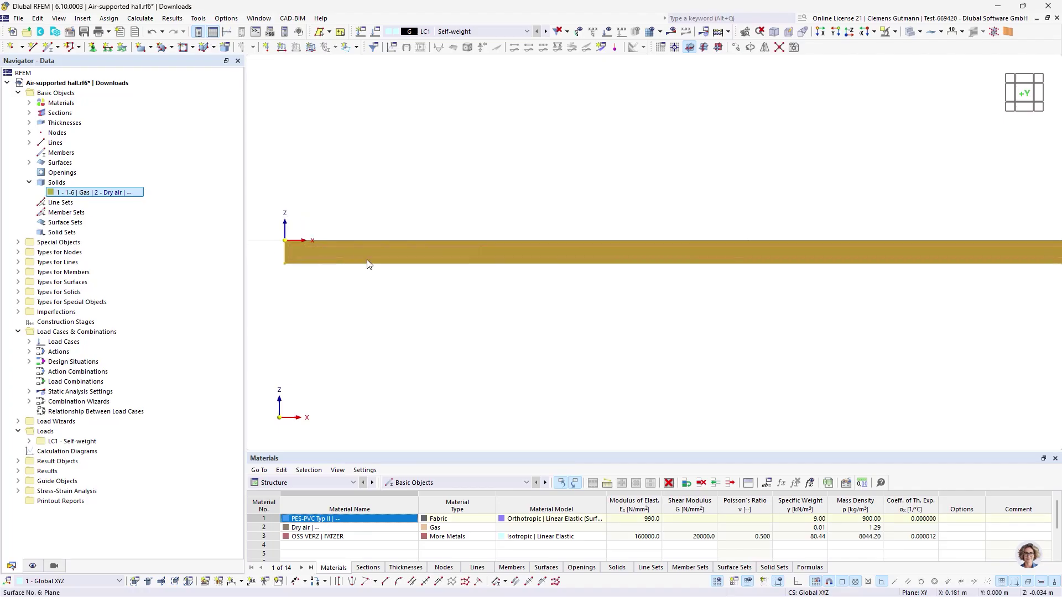
right_click(360, 247)
mouse_move(566, 293)
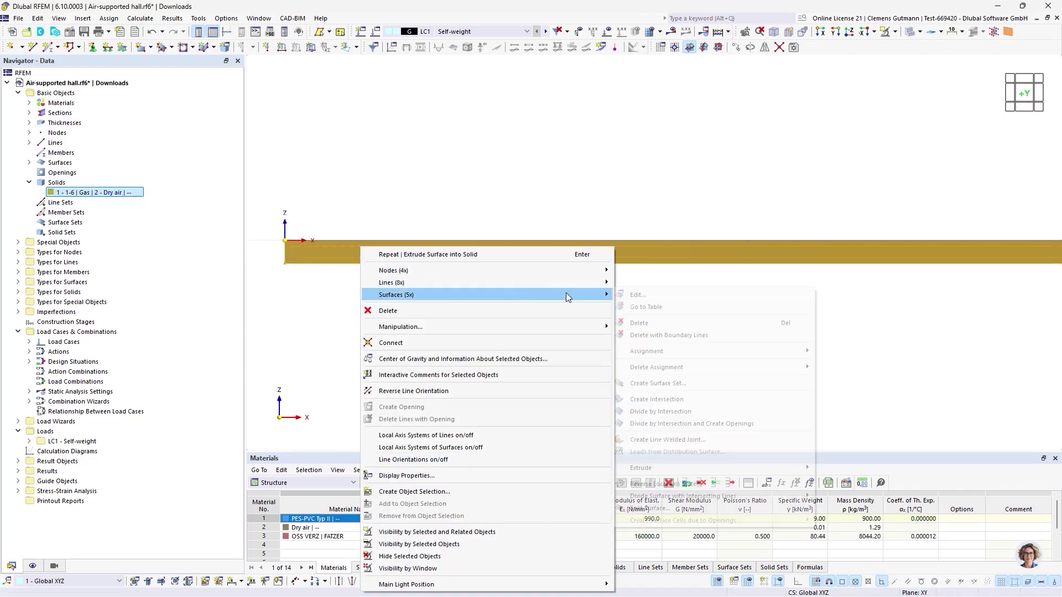
left_click(643, 294)
left_click(263, 158)
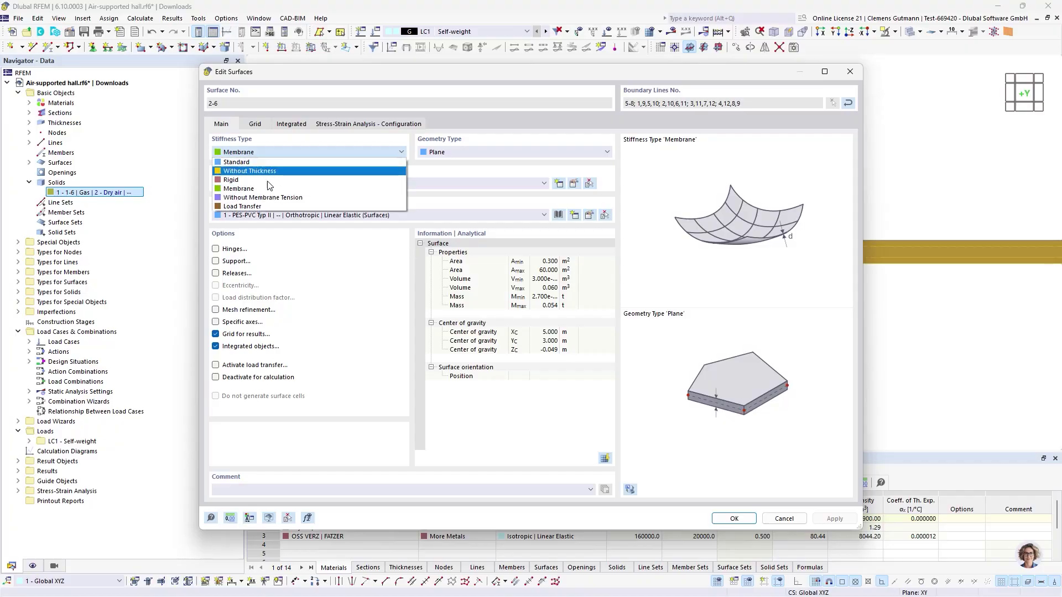
left_click(311, 174)
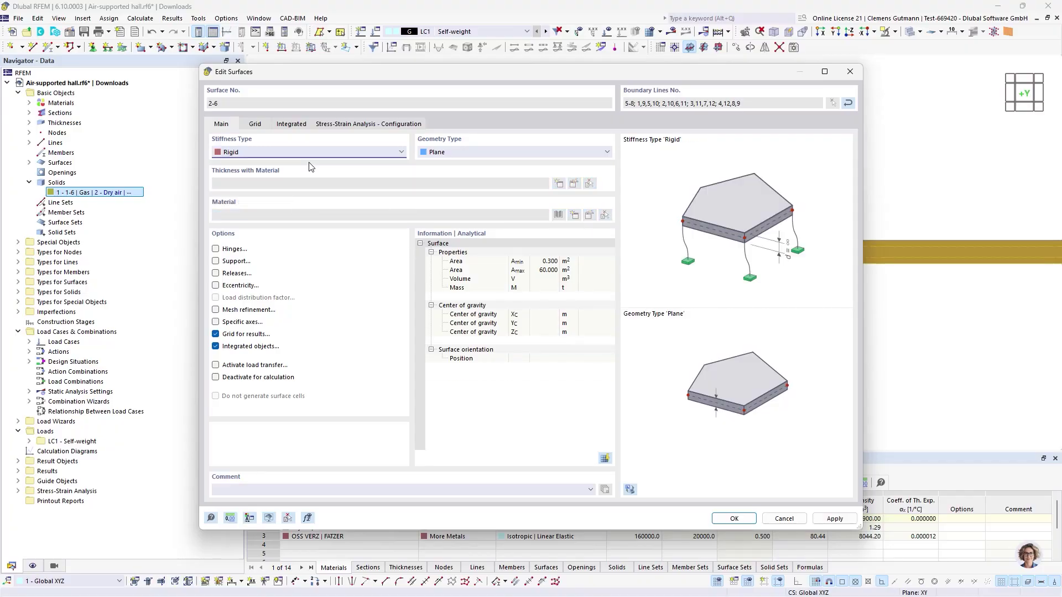
Enable surface support for surfaces 2-6, assign the Rigid support and apply the changes
left_click(232, 262)
left_click(255, 124)
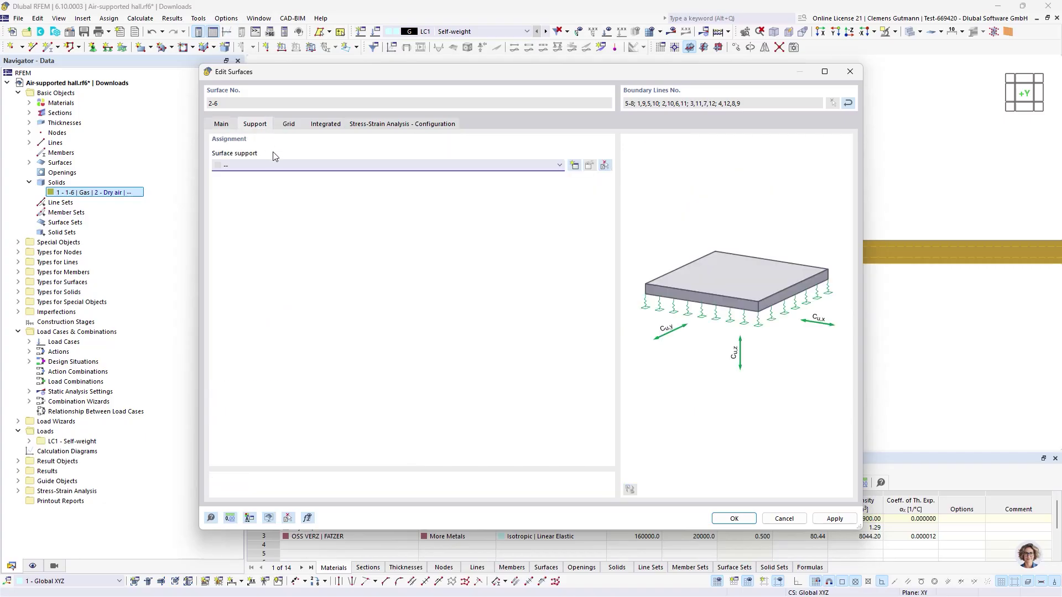
left_click(277, 165)
left_click(276, 184)
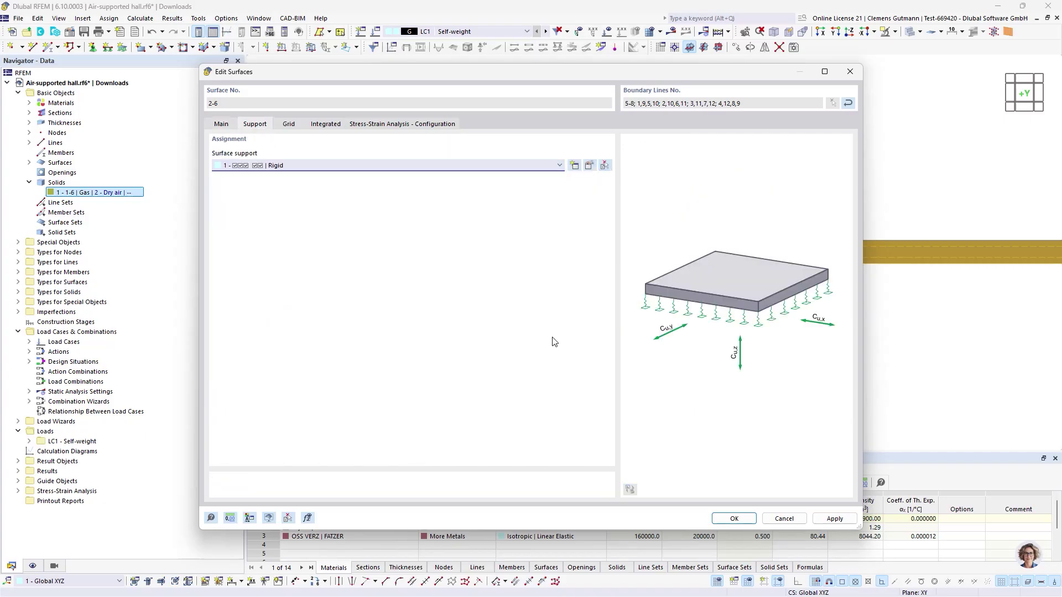
left_click(725, 520)
left_click(591, 382)
scroll(559, 243, "down", 5)
mouse_move(569, 238)
middle_mouse_down("ctrl")
mouse_move(633, 296)
mouse_move(576, 223)
middle_mouse_up("ctrl")
scroll(500, 215, "down", 9)
scroll(598, 268, "up", 4)
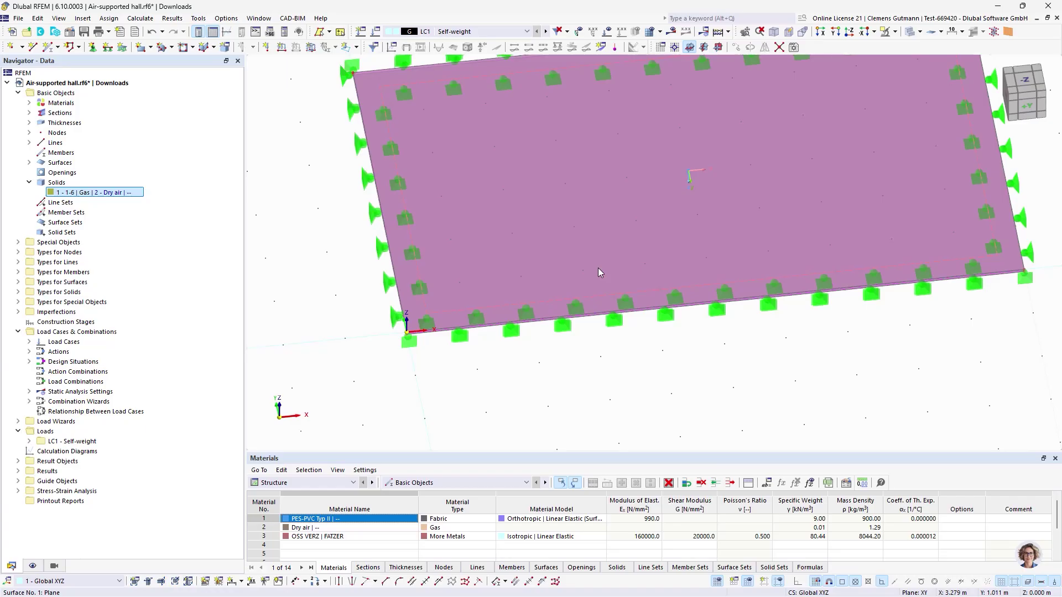
mouse_move(694, 343)
middle_mouse_down("ctrl")
mouse_move(707, 319)
mouse_move(707, 343)
middle_mouse_up("ctrl")
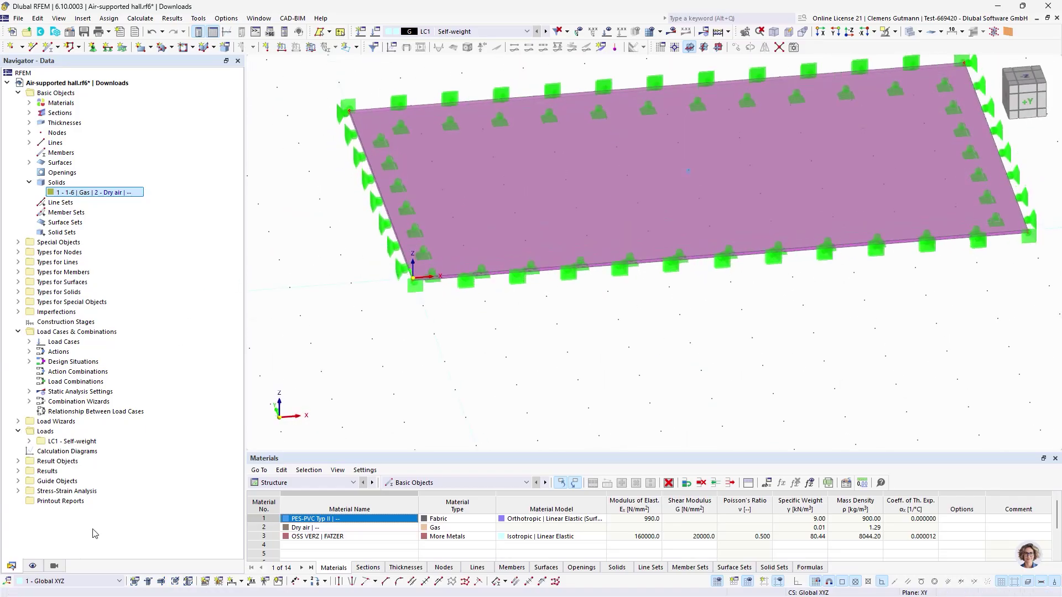
Hide the display of Types for Surfaces and show the model in plan view as a wireframe
left_click(32, 566)
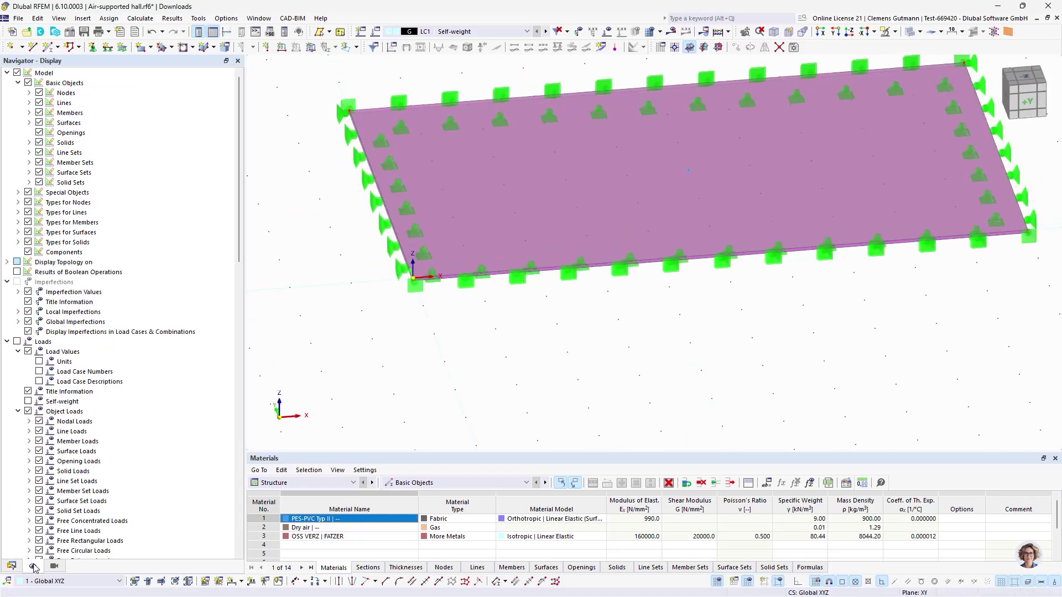
left_click(27, 231)
middle_click_drag(614, 296, 531, 356, "ctrl")
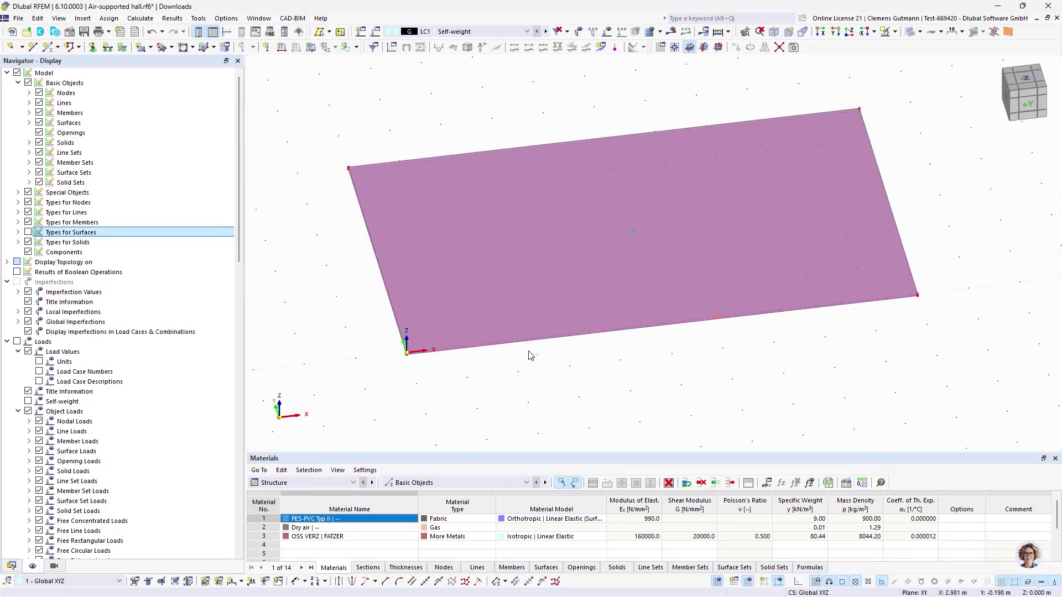
left_click(1024, 80)
left_click(892, 32)
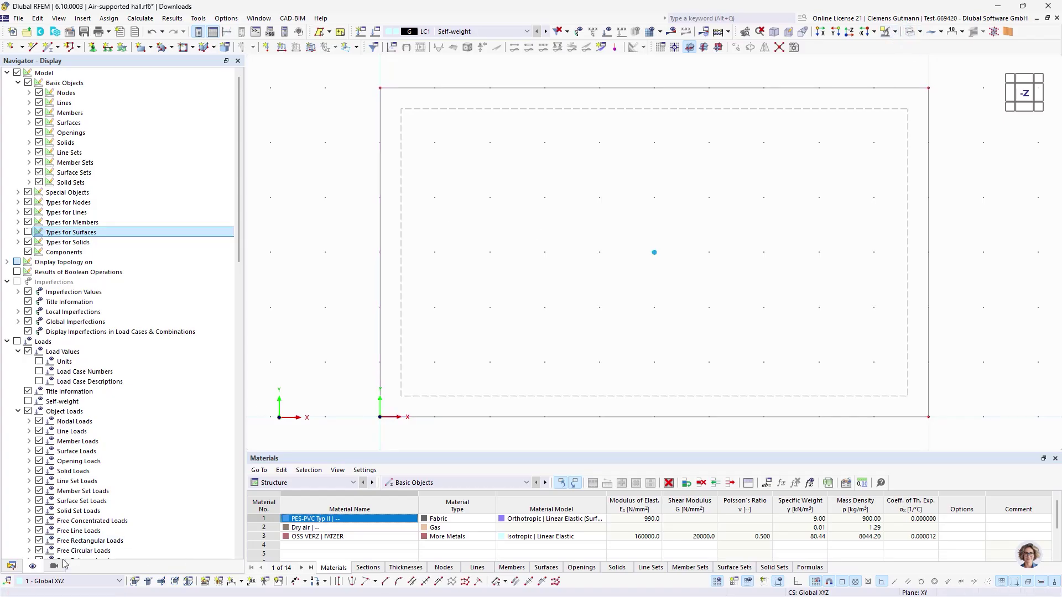
Draw a continuous simple member of type Cable across the membrane corner from X 0 m, Y 5 m to X 1 m, Y 6 m
left_click(12, 567)
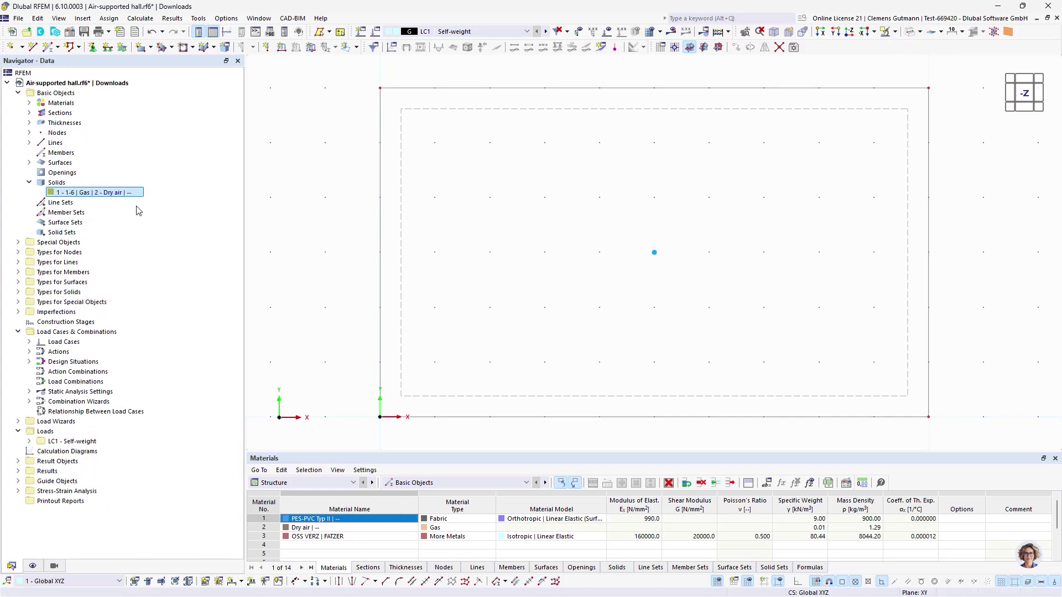
left_click(59, 47)
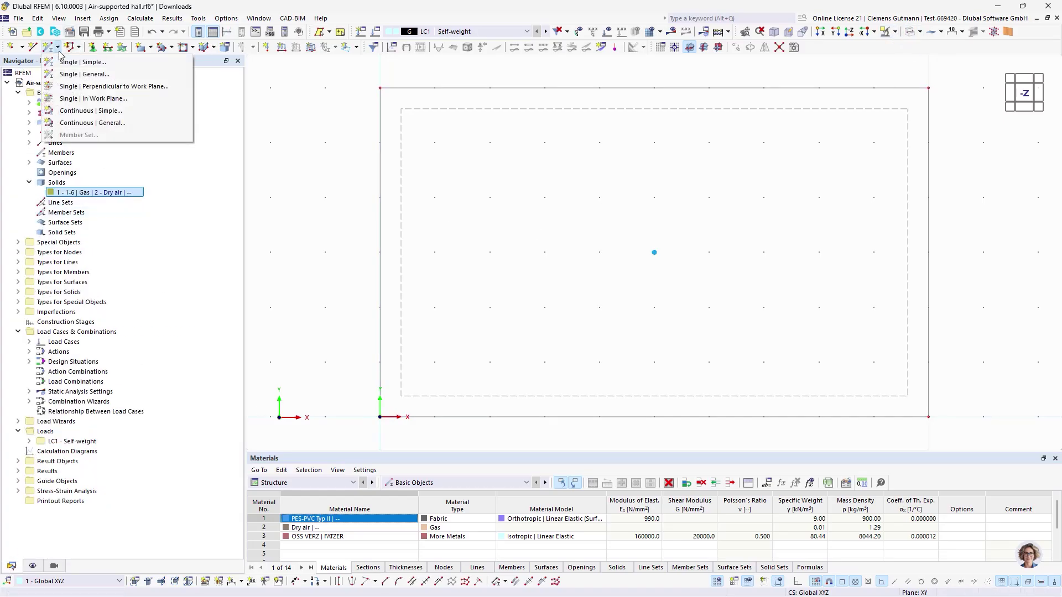
left_click(90, 111)
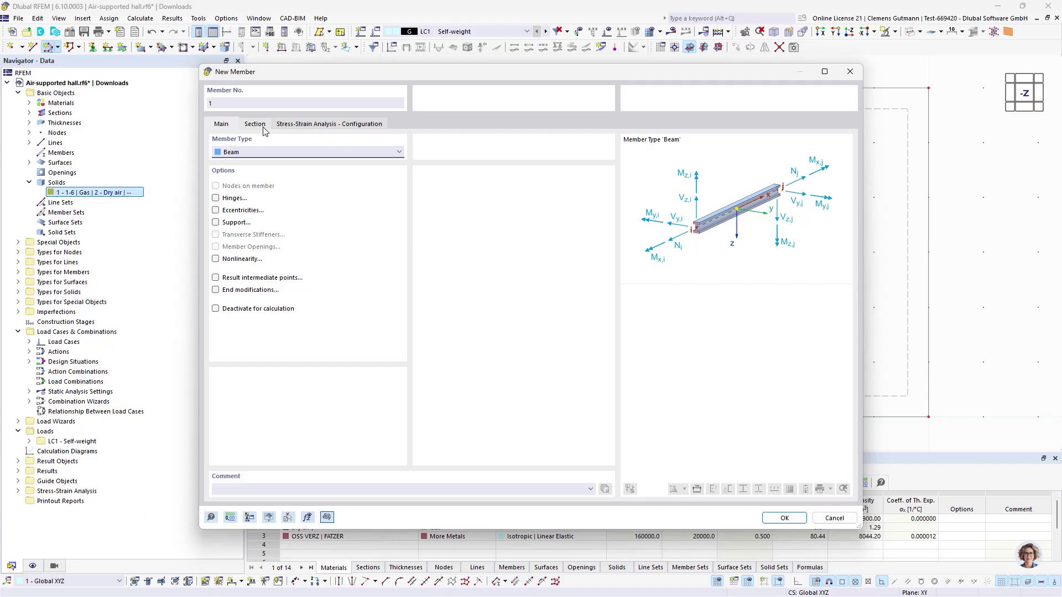
left_click(260, 153)
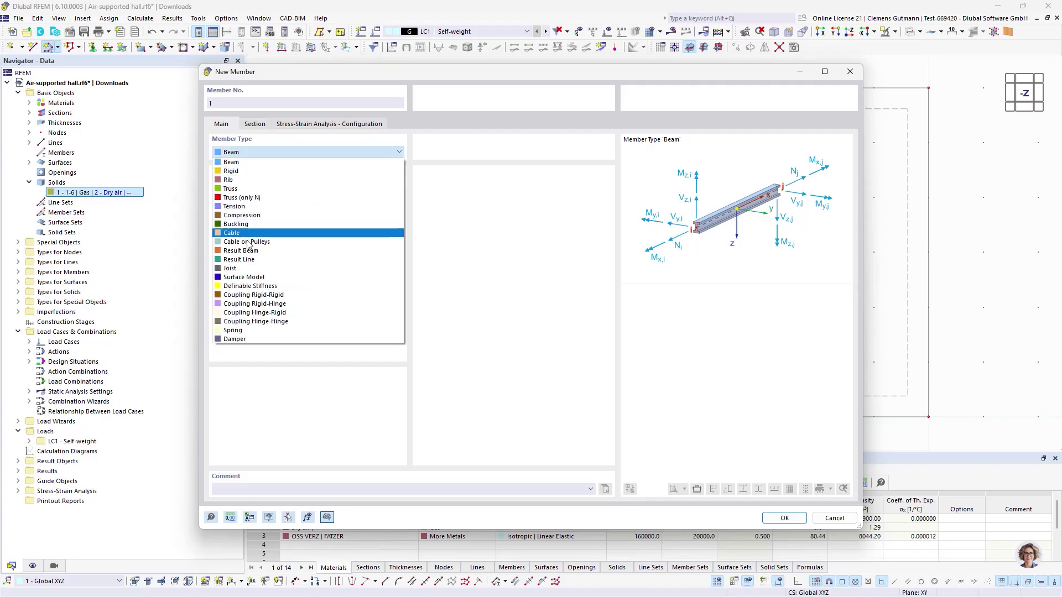
left_click(238, 235)
left_click(259, 123)
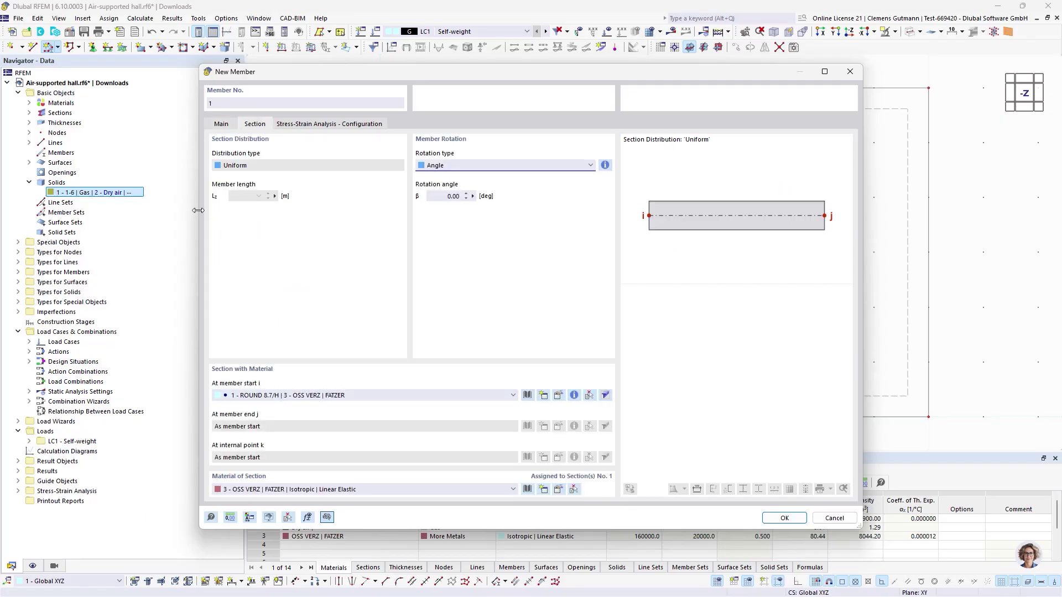
left_click(221, 124)
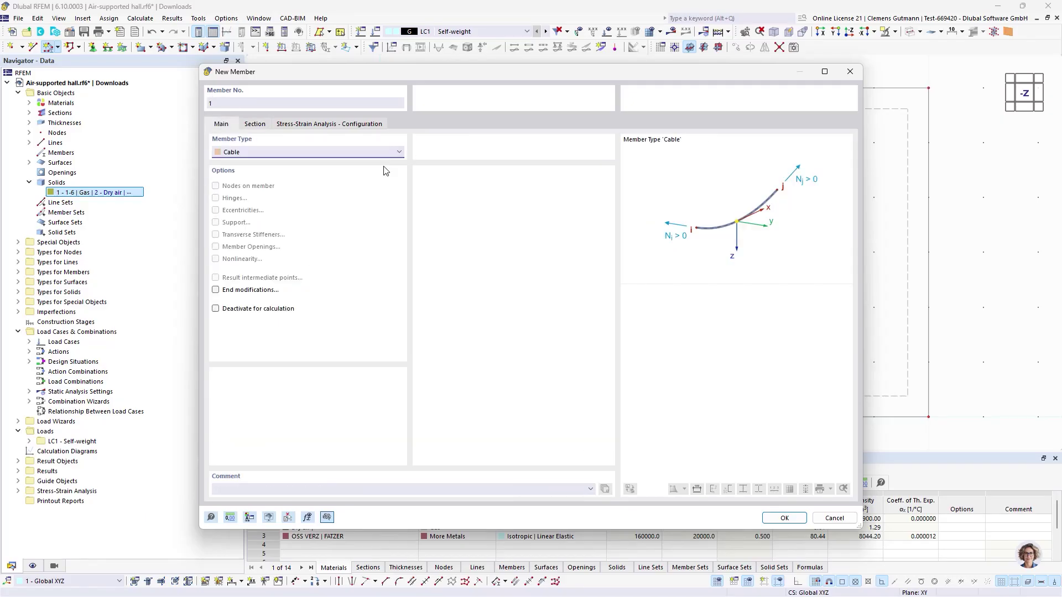
left_click(767, 518)
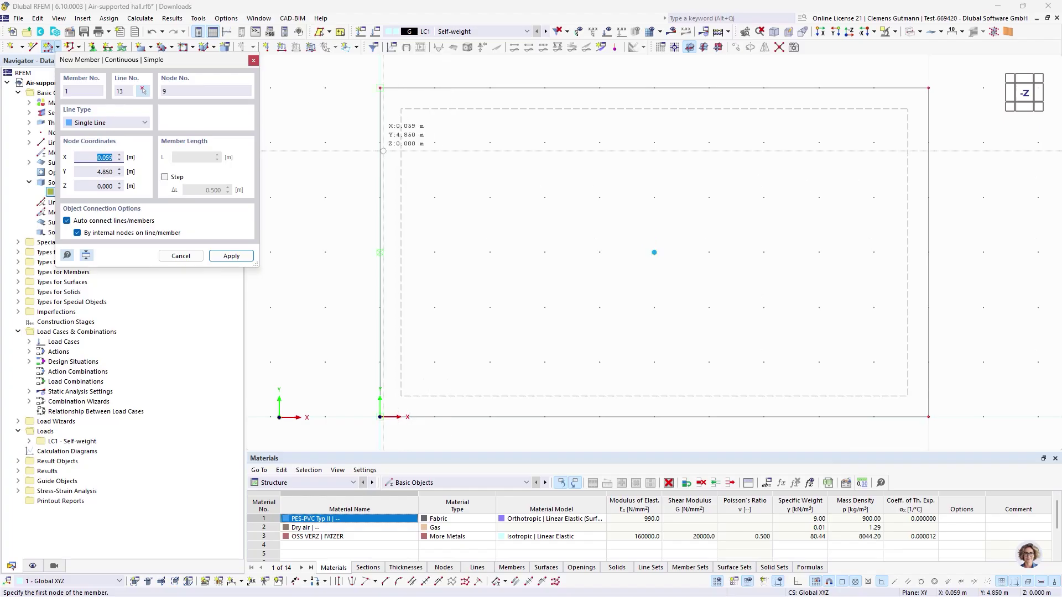
left_click(380, 144)
left_click(435, 88)
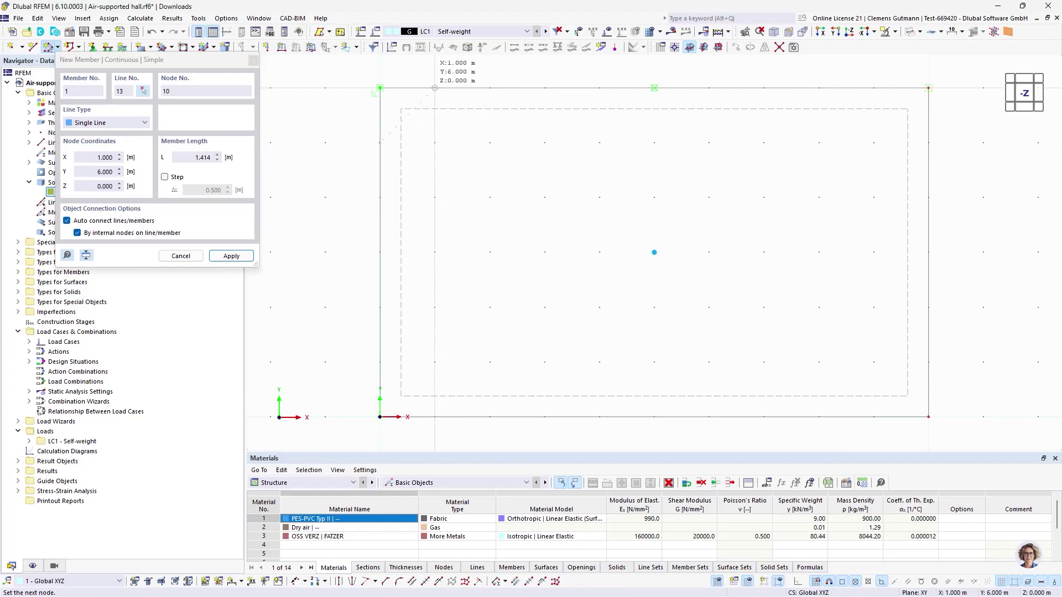
left_click(380, 252)
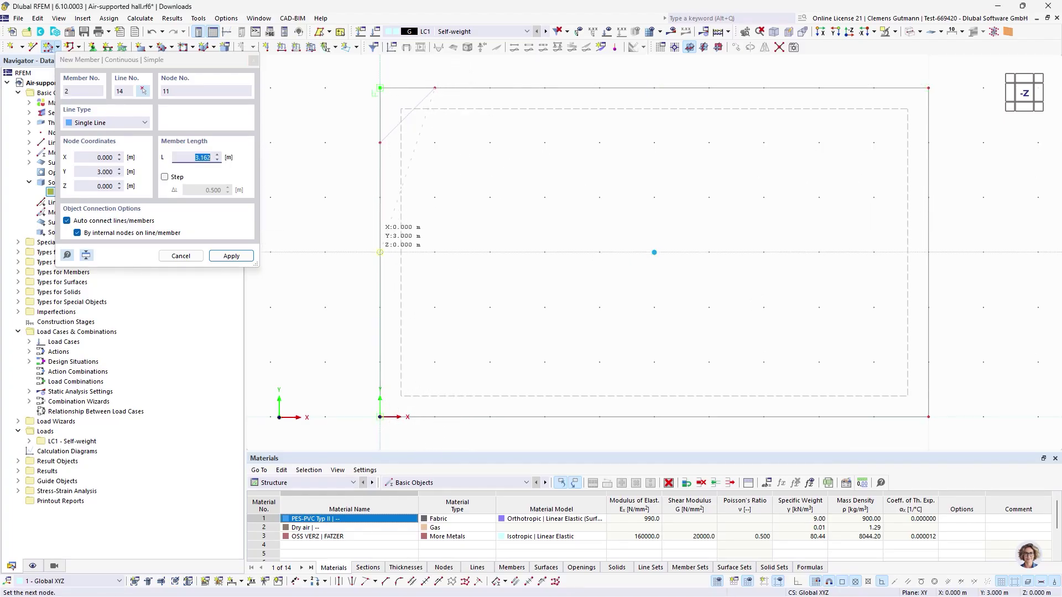
key("Escape")
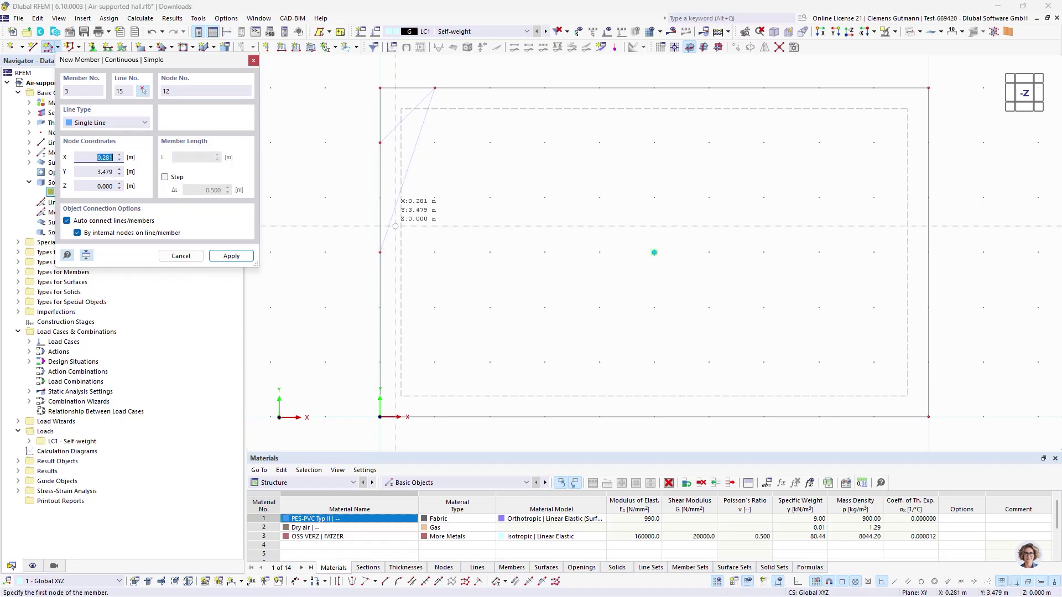
key("Escape")
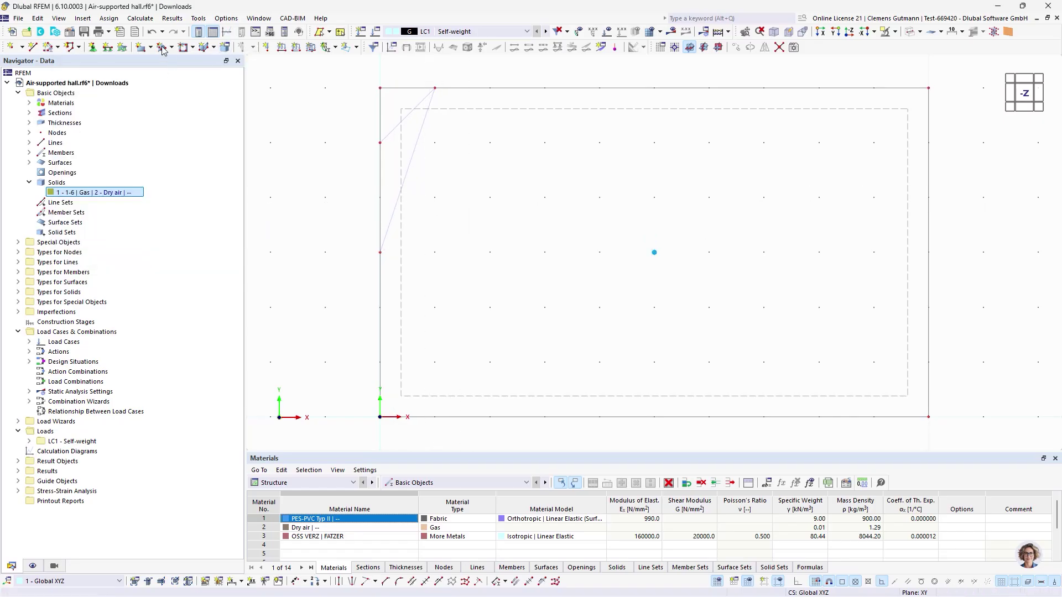
left_click(153, 34)
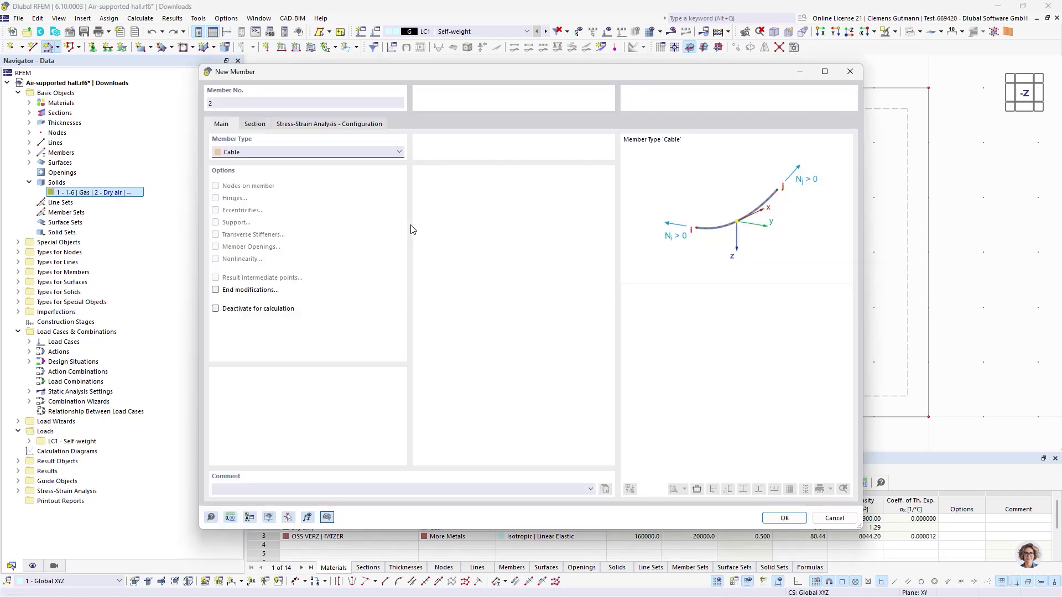
Draw a diagonal line of cable members from X 0 m, Y 3 m to X 3 m, Y 6 m with nodes at every 1 m grid point
left_click(784, 519)
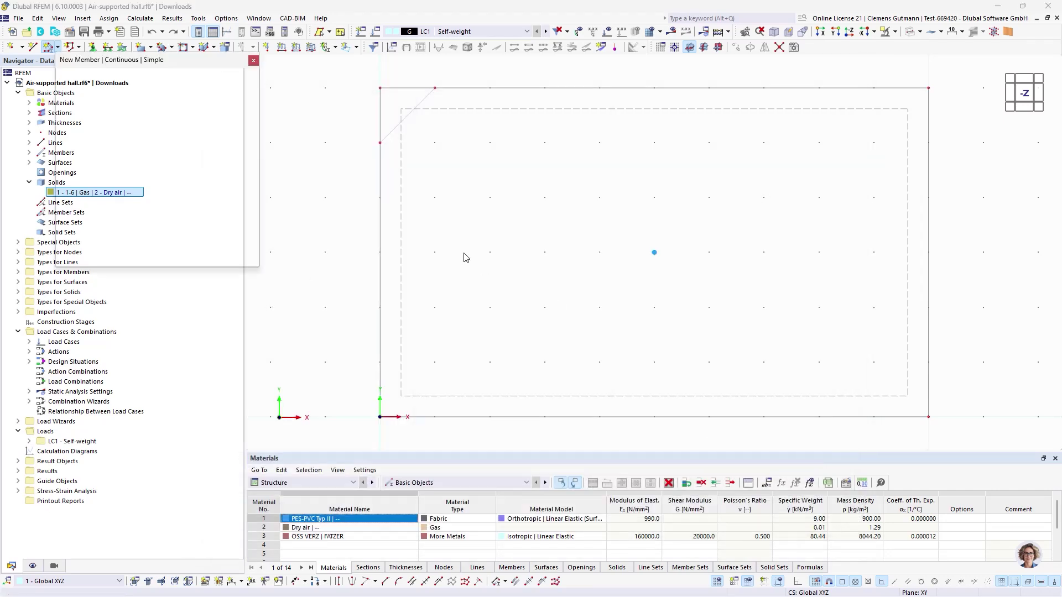
left_click(380, 253)
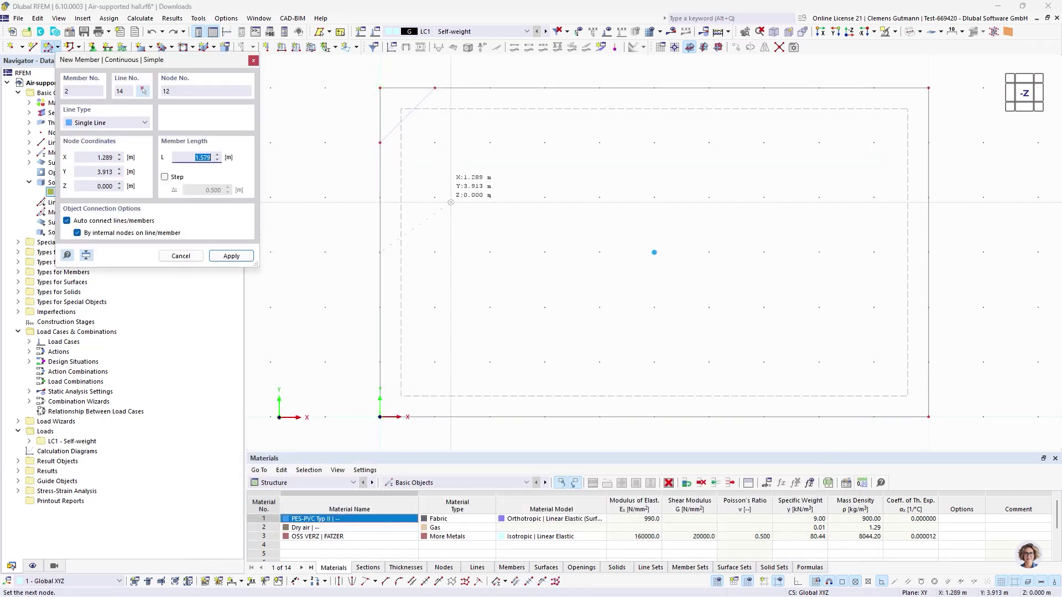
left_click(435, 197)
left_click(489, 142)
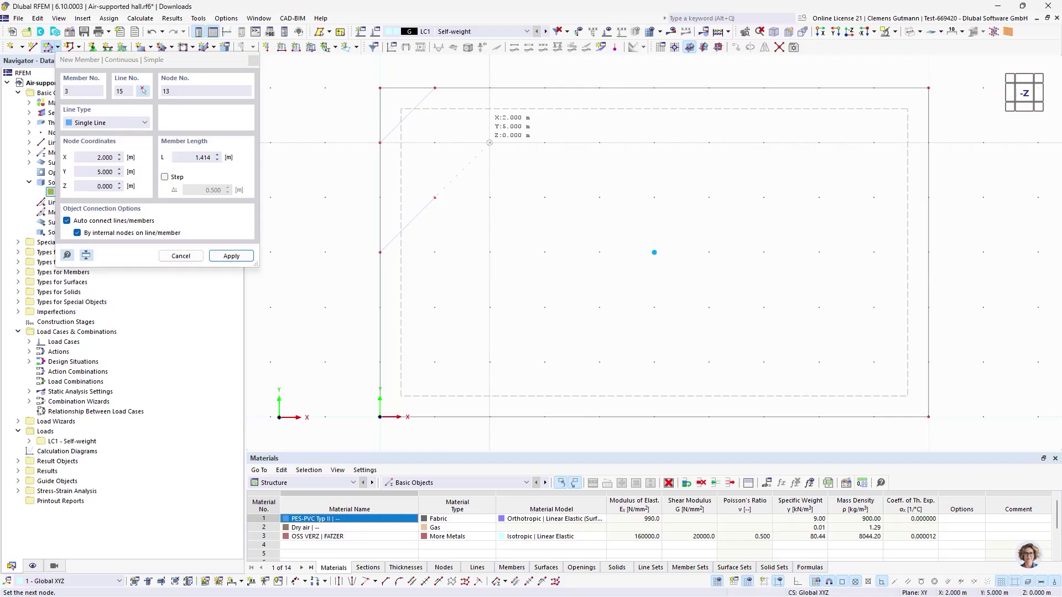
double_click(544, 88)
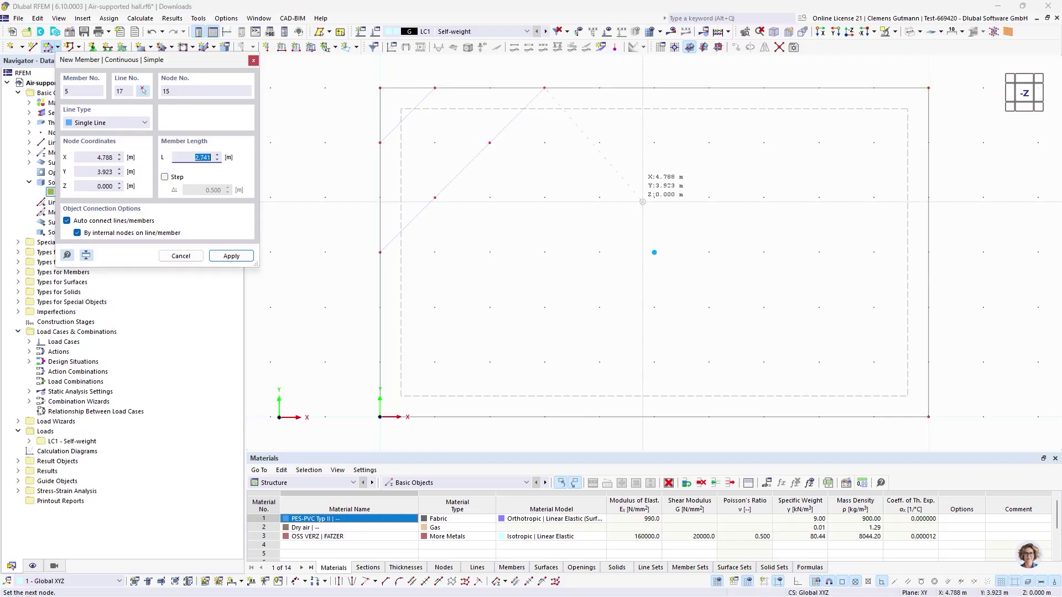
Draw a parallel line of cable members from X 0 m, Y 1 m to X 5 m, Y 6 m with nodes at each grid point
left_click(380, 362)
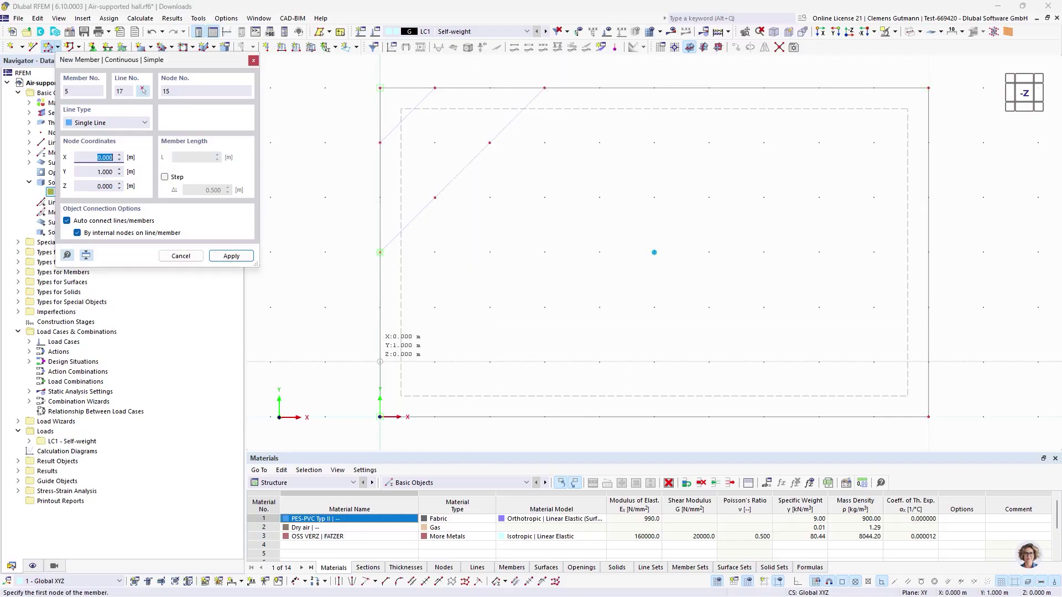
left_click(434, 307)
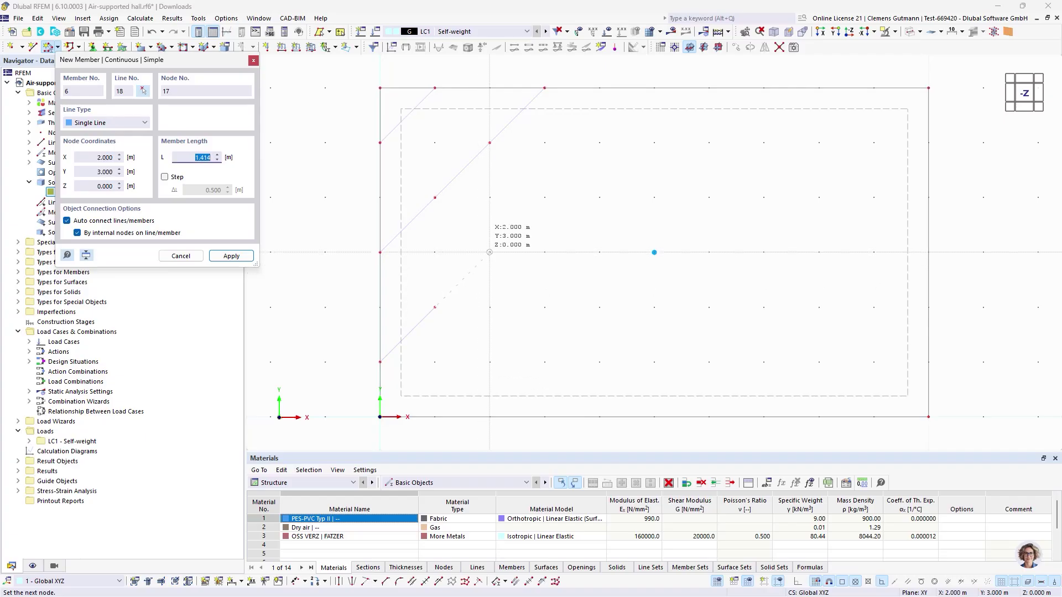
left_click(490, 252)
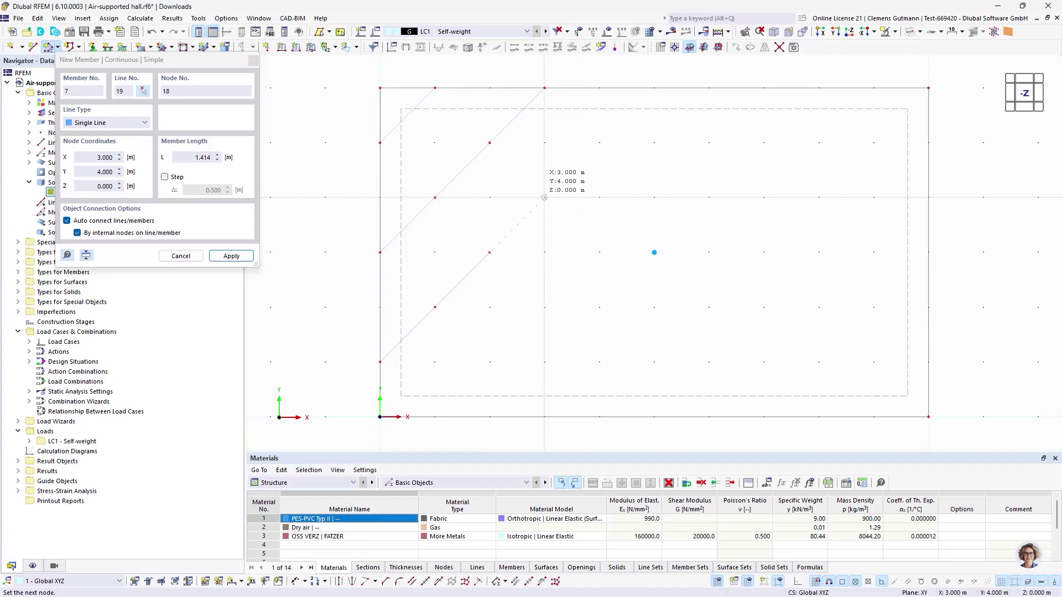
left_click(545, 197)
left_click(599, 143)
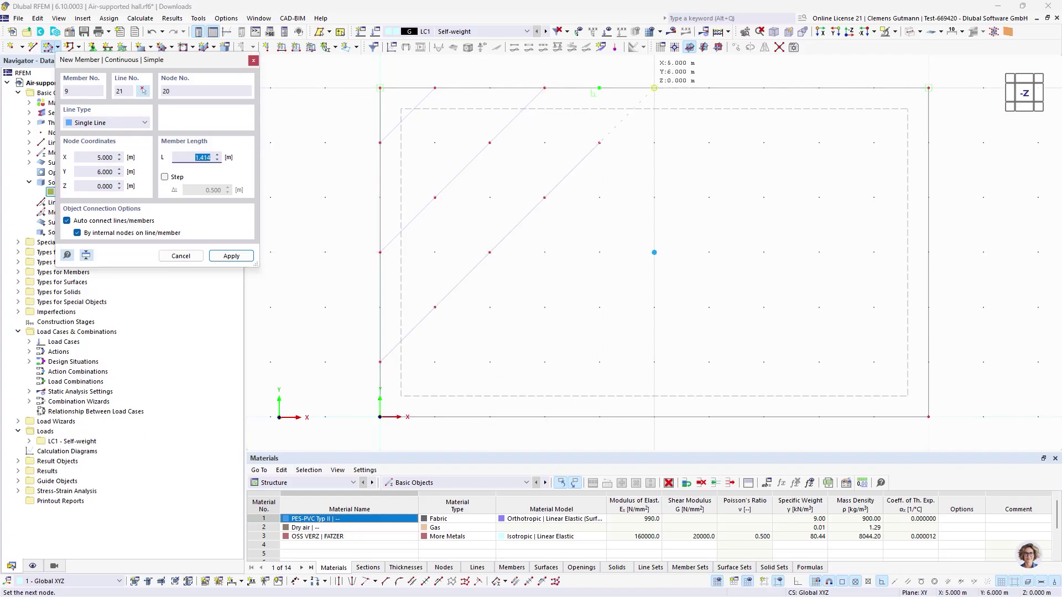
left_click(654, 87)
right_click(534, 329)
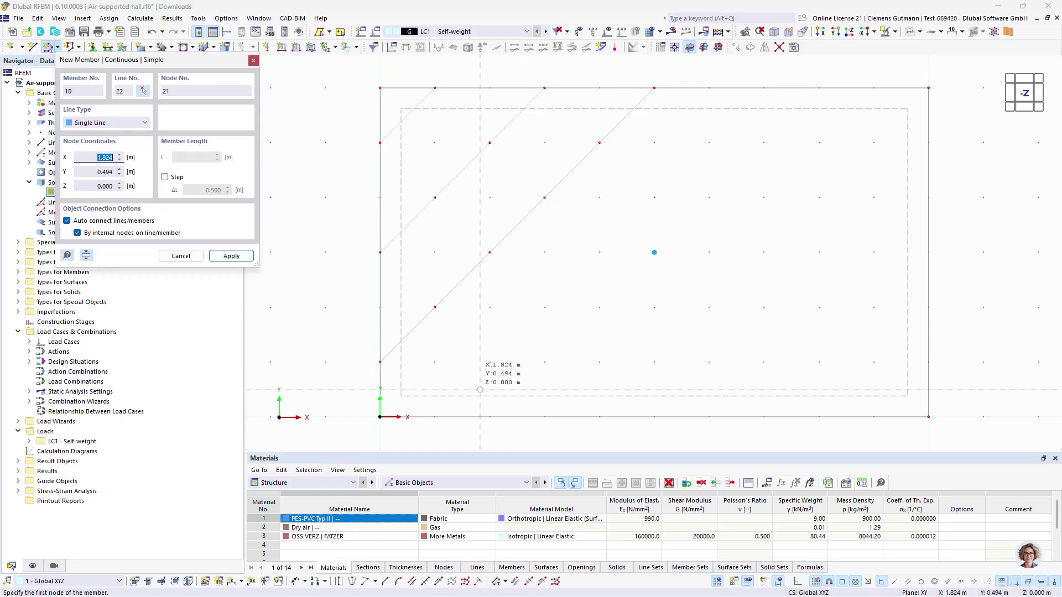
Draw the next diagonal cable line from X 1 m, Y 0 m to X 7 m, Y 6 m, placing a node at each grid point
left_click(435, 417)
left_click(490, 361)
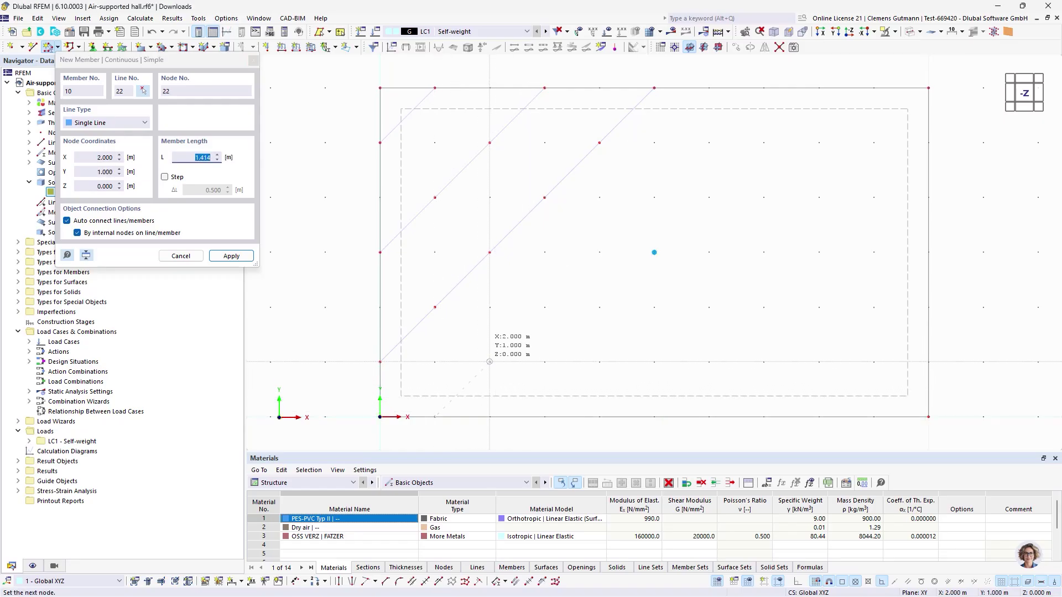
left_click(544, 307)
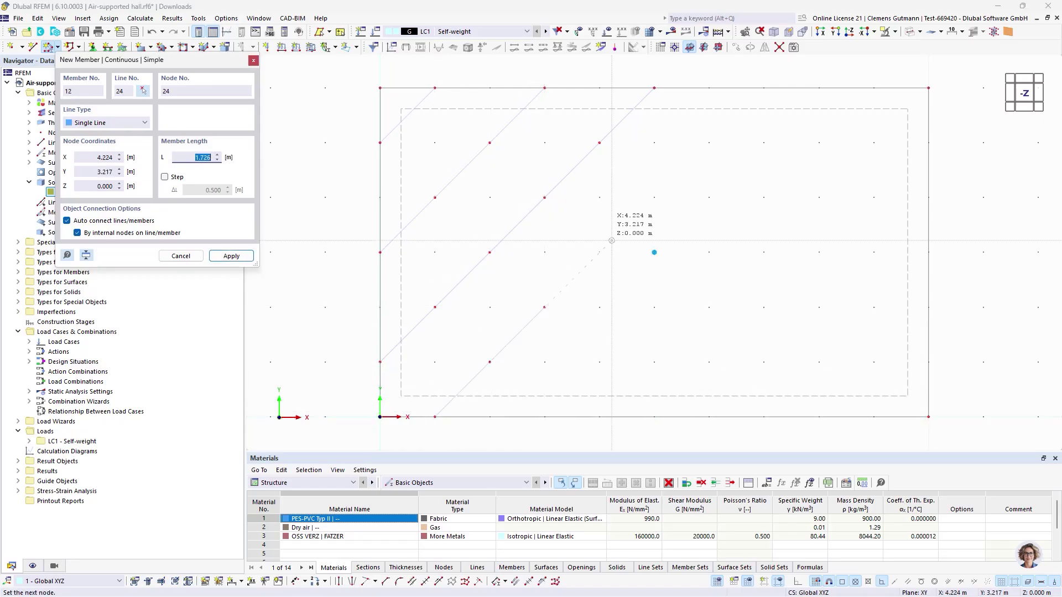
left_click(599, 252)
left_click(654, 198)
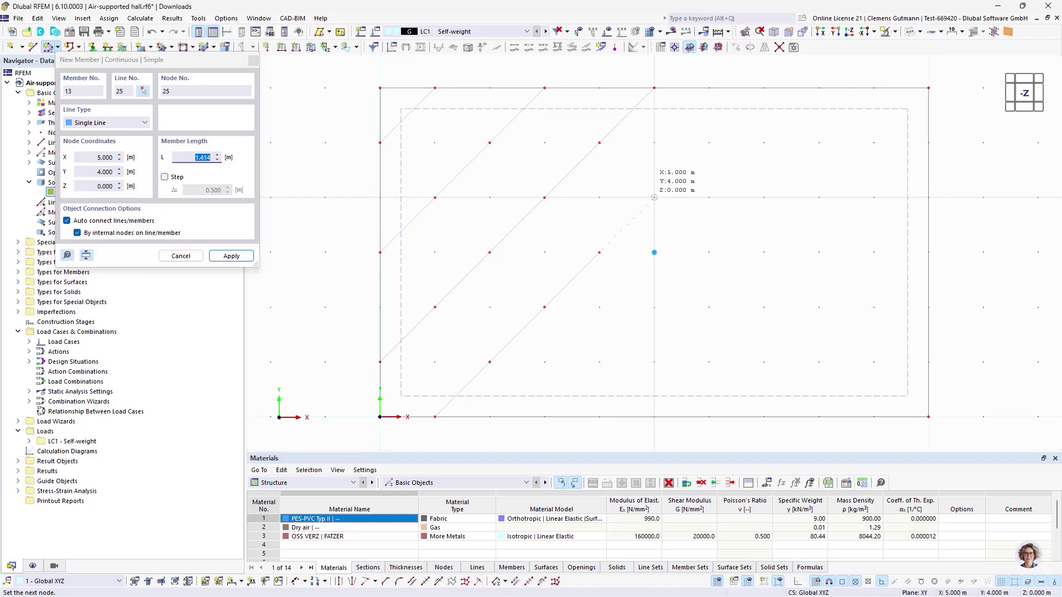
left_click(709, 143)
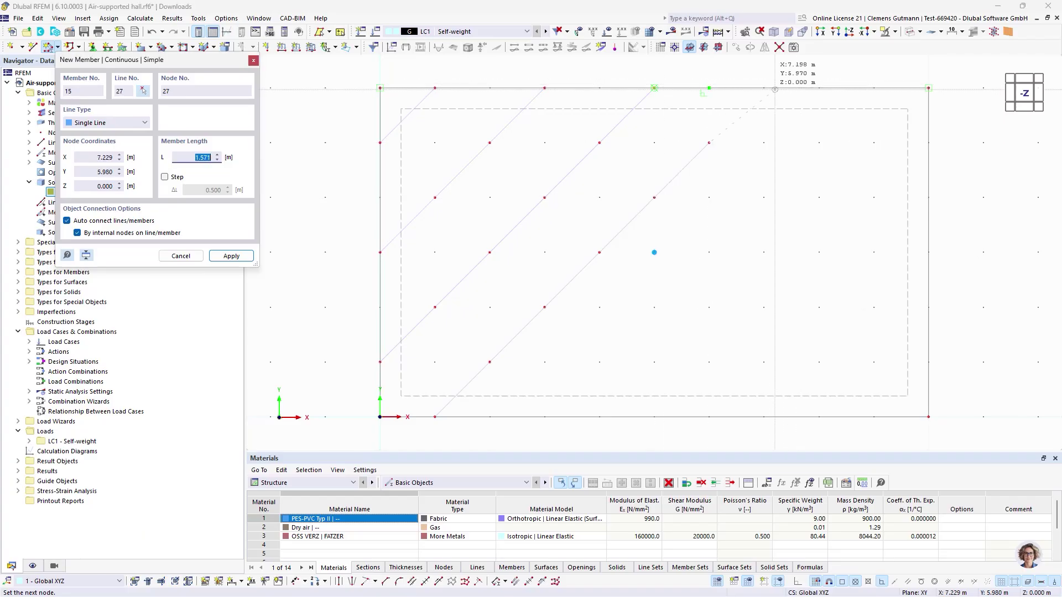
left_click(763, 88)
right_click(808, 151)
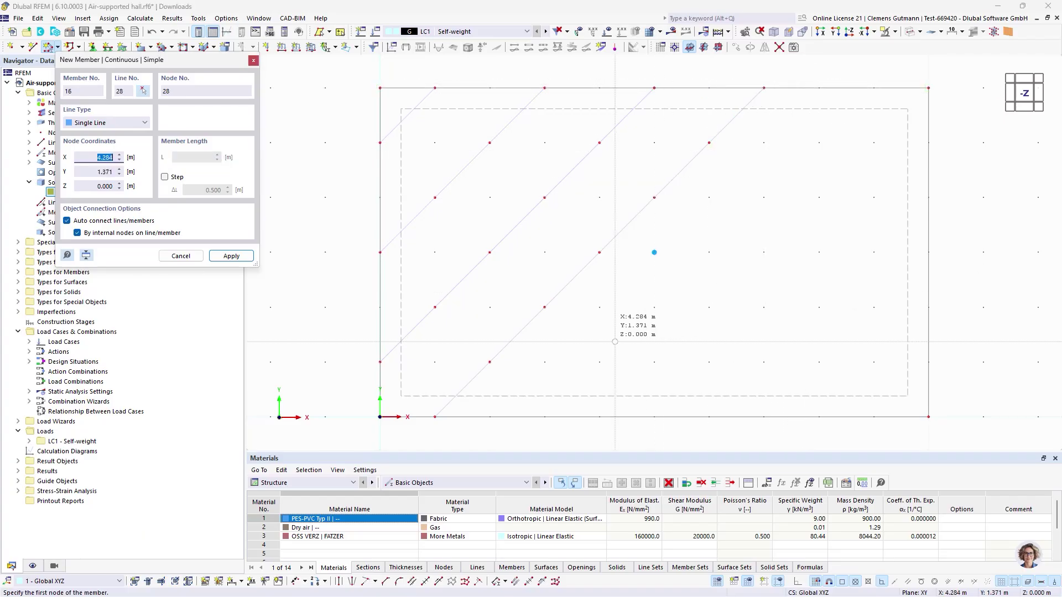
Draw a diagonal cable line from X 3 m, Y 0 m to X 9 m, Y 6 m through every grid point between
left_click(599, 362)
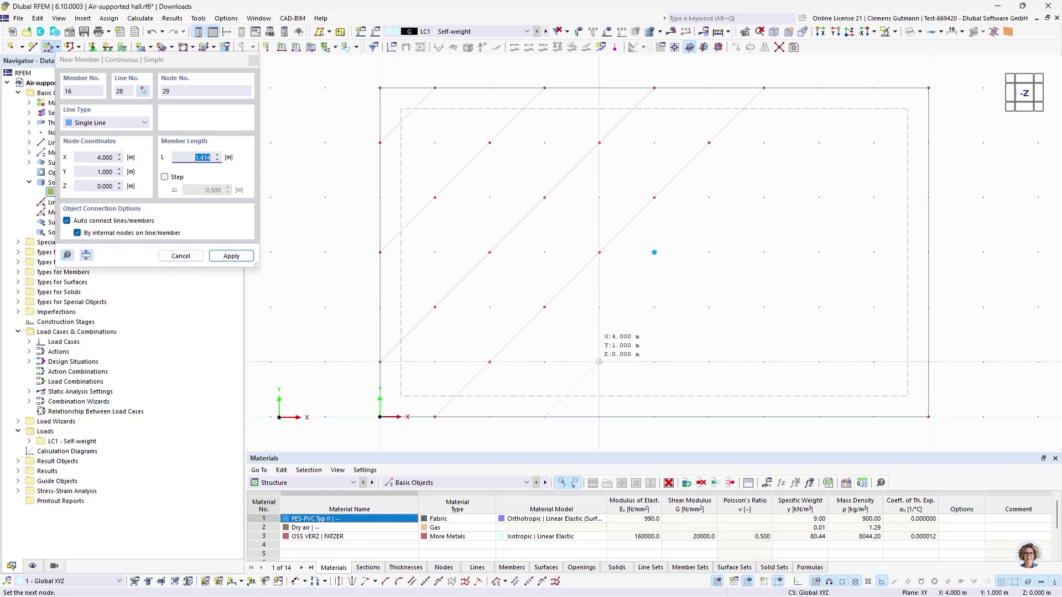
left_click(655, 307)
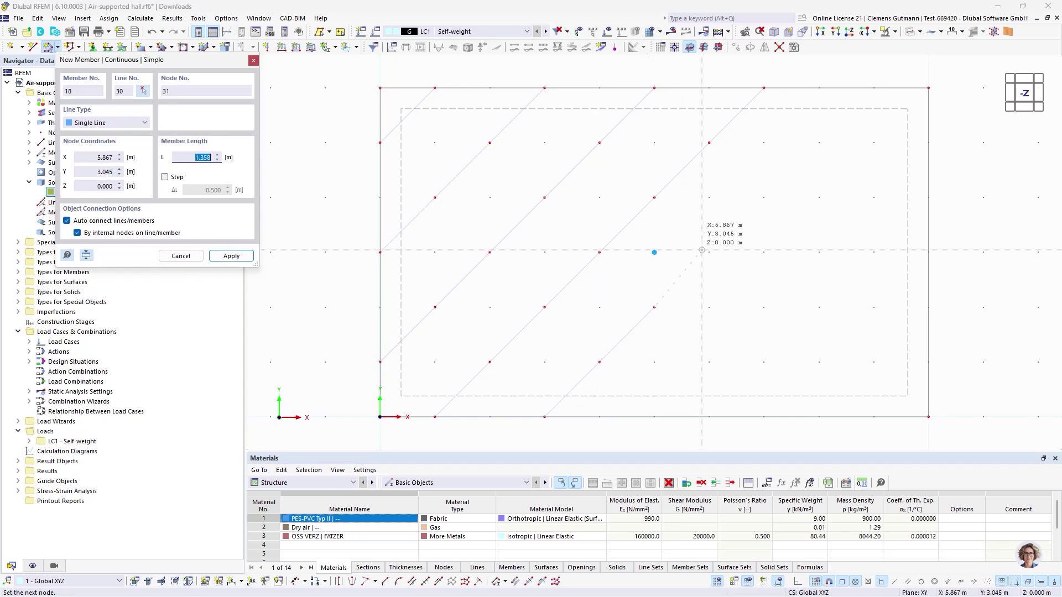
left_click(709, 252)
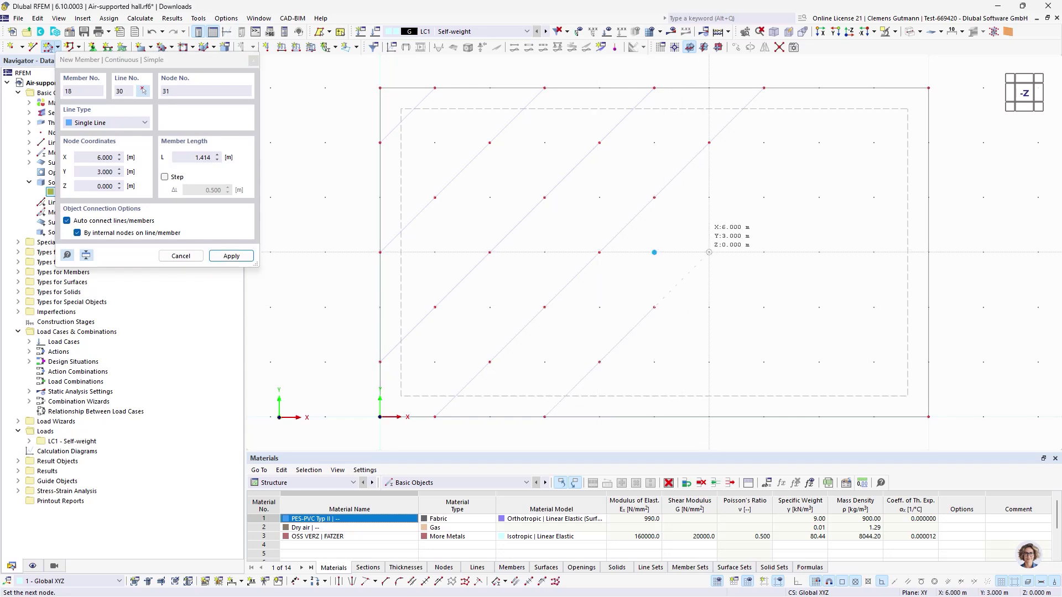
left_click(764, 197)
left_click(818, 143)
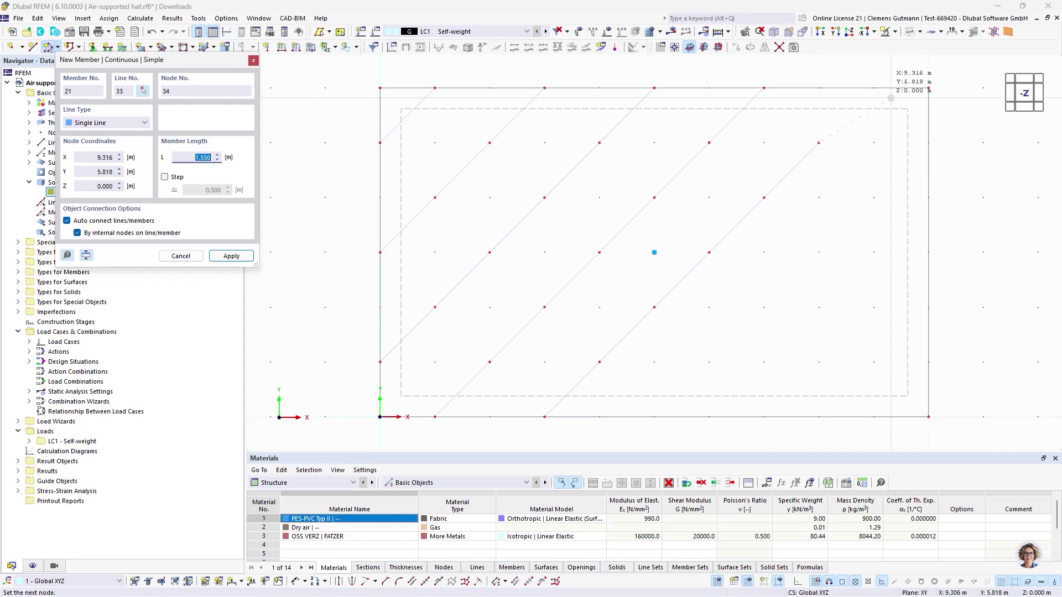
left_click(874, 88)
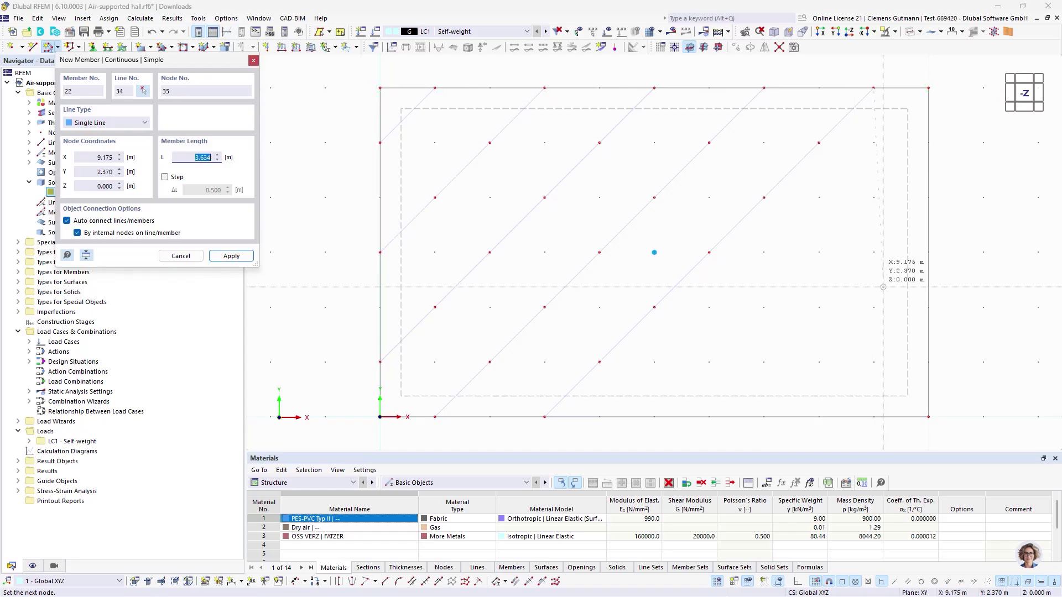
Draw a diagonal cable line from X 5 m, Y 0 m to X 10 m, Y 5 m with nodes at each grid point
left_click(661, 415)
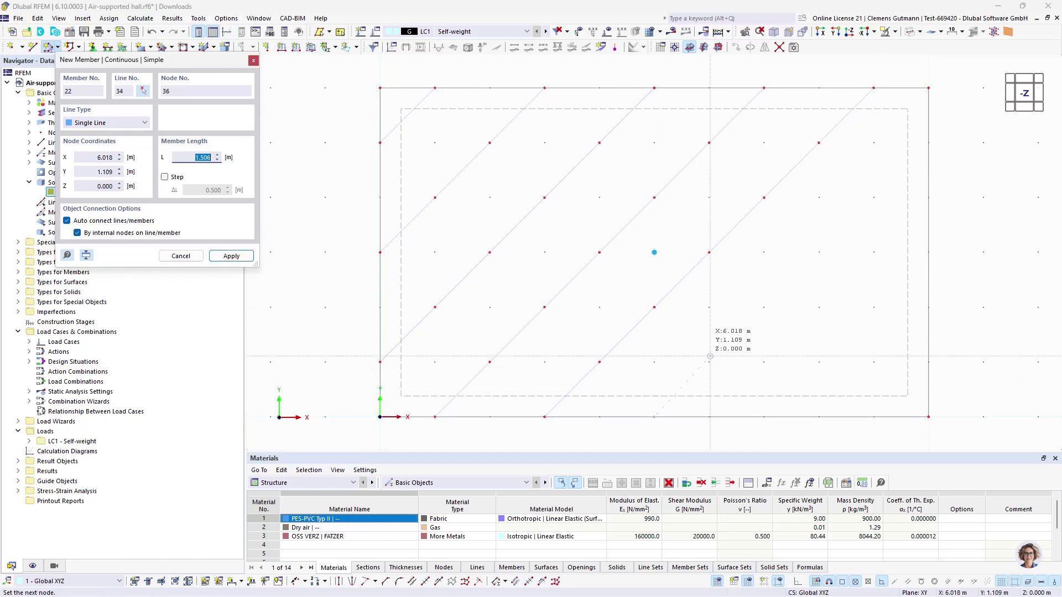
left_click(714, 360)
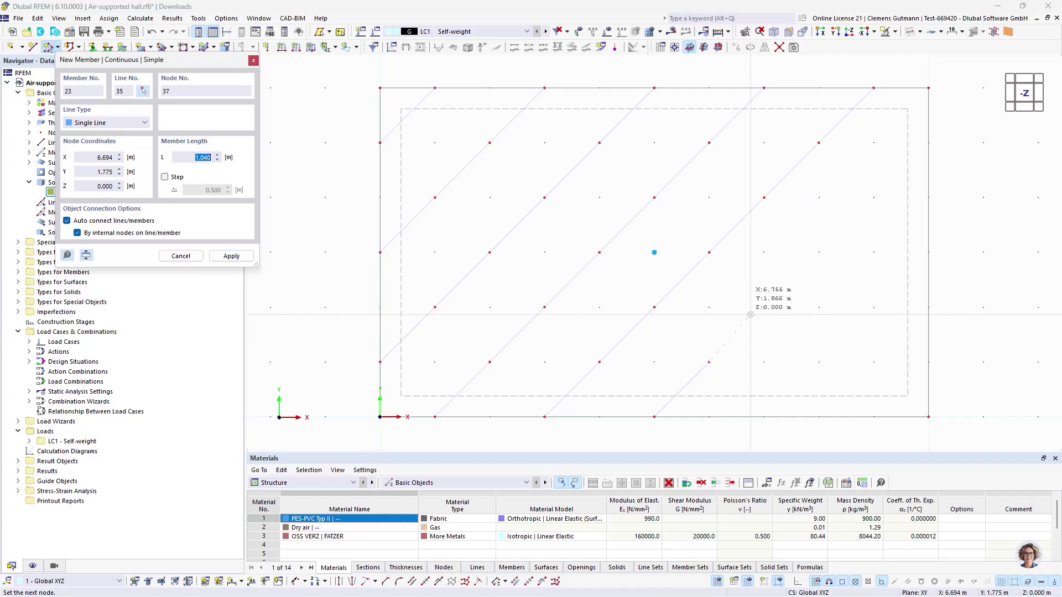
left_click(764, 307)
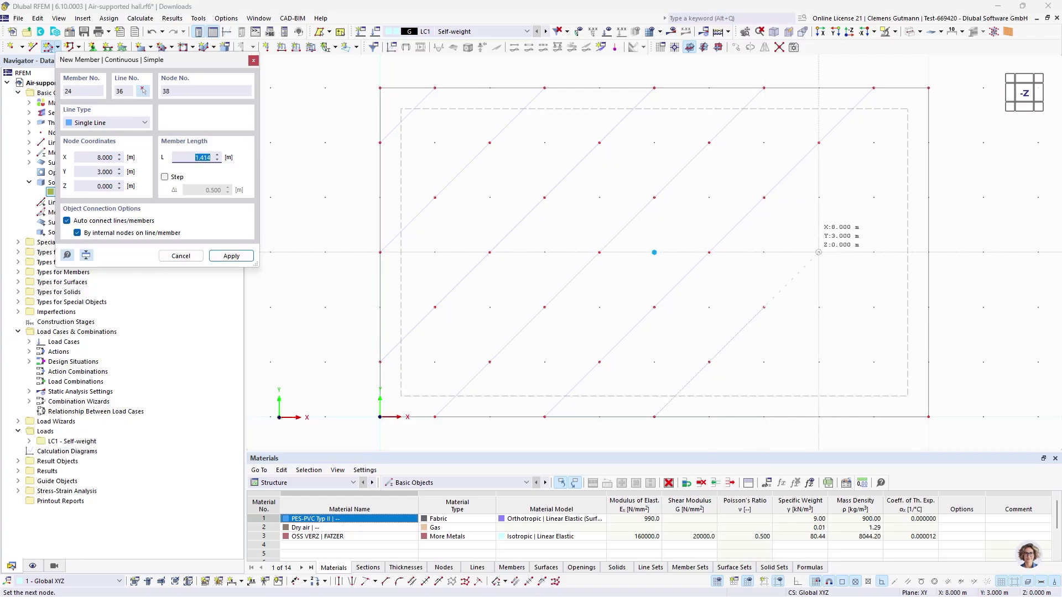
left_click(818, 252)
left_click(874, 197)
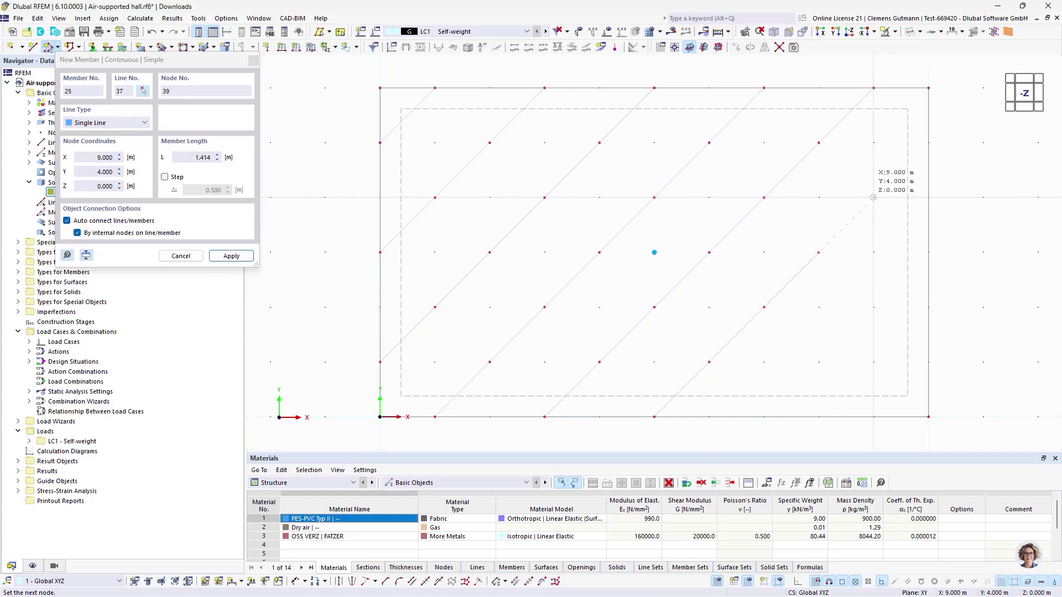
left_click(928, 143)
right_click(864, 381)
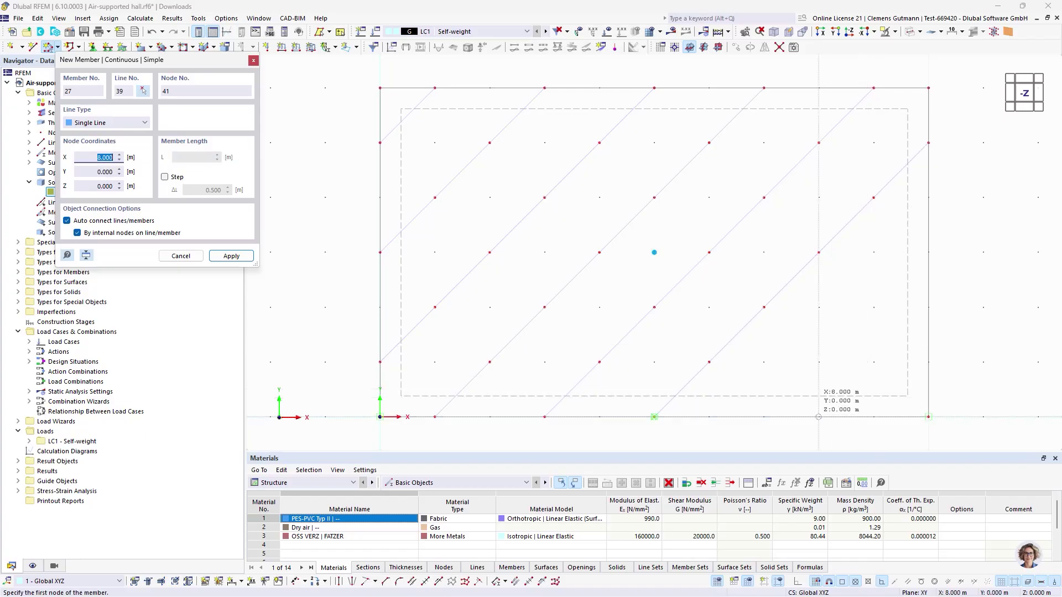
Draw a diagonal cable line from X 7 m, Y 0 m to X 10 m, Y 3 m with nodes at each grid point
left_click(764, 418)
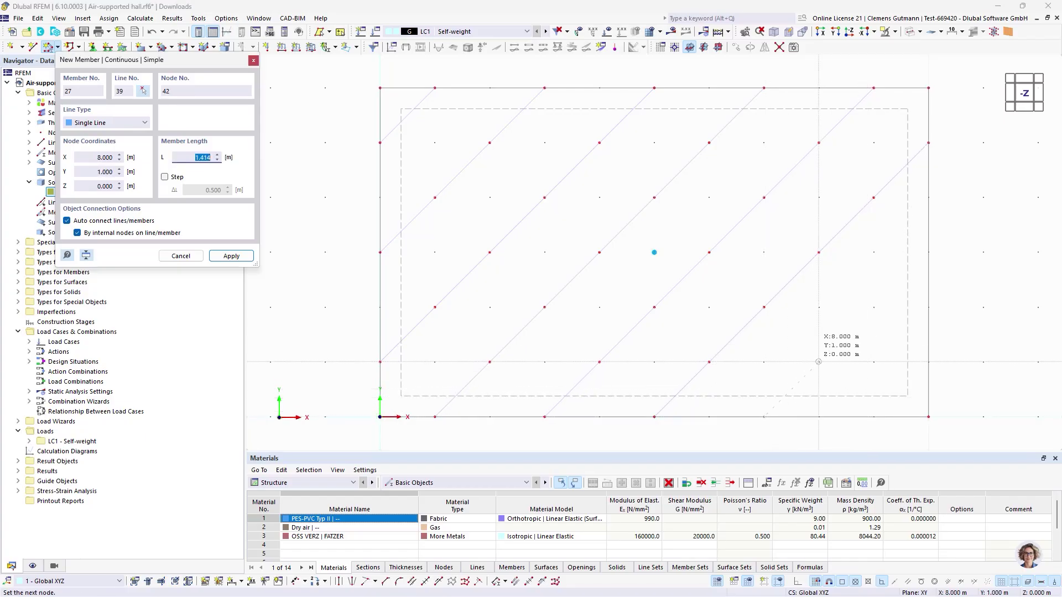
left_click(818, 362)
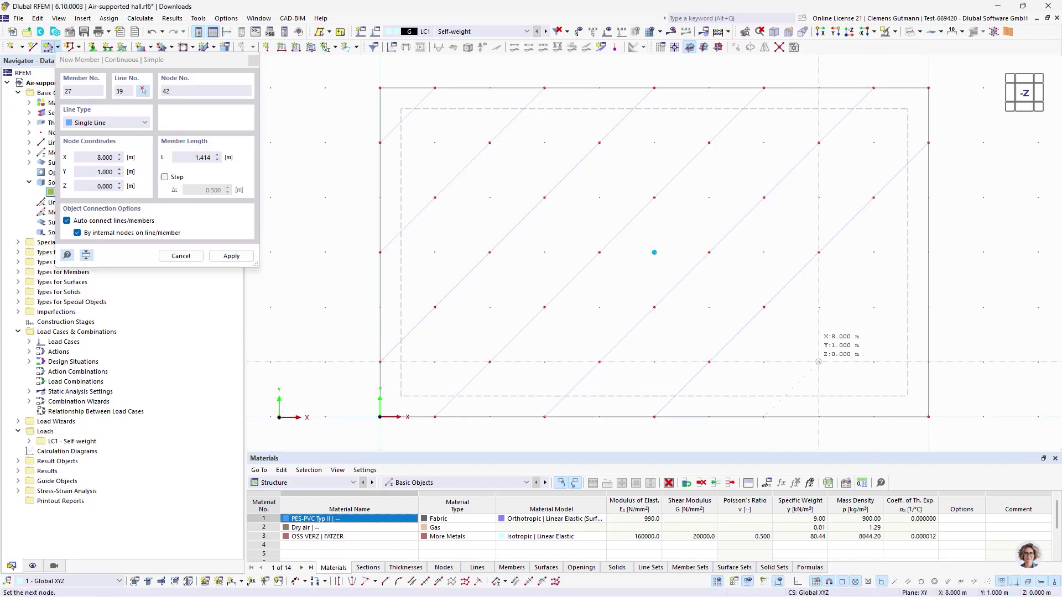
left_click(874, 307)
left_click(929, 253)
right_click(857, 423)
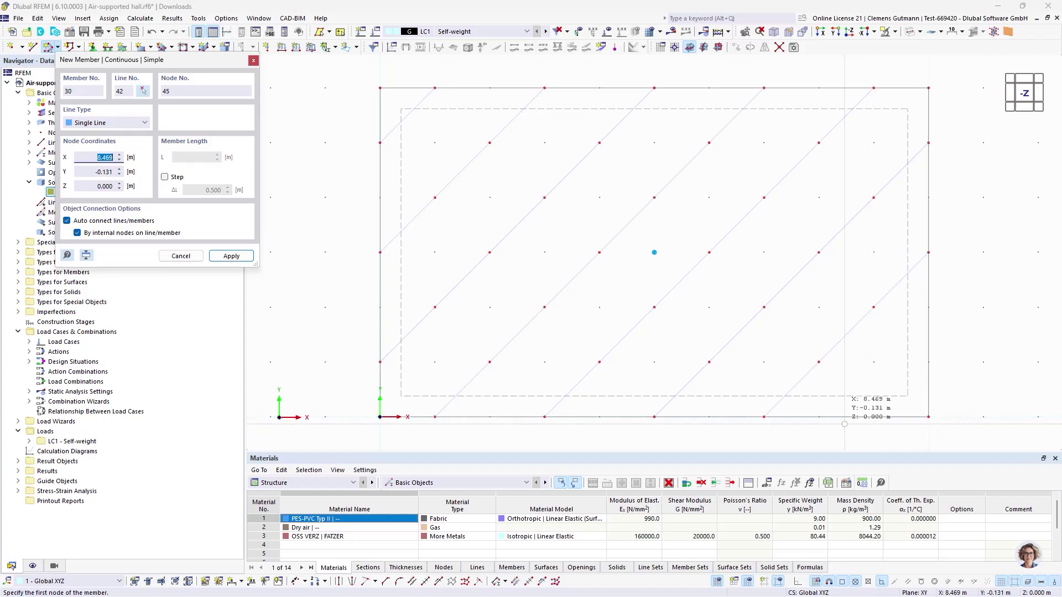
Draw the last corner cable from X 9 m, Y 0 m to X 10 m, Y 1 m and end member input
left_click(874, 418)
left_click(929, 362)
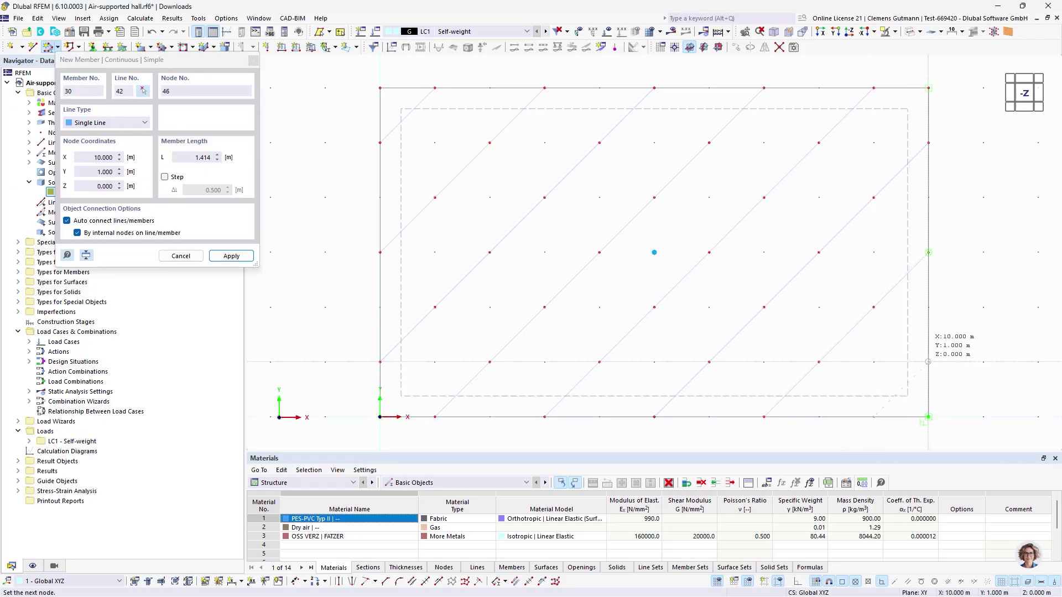
right_click(926, 361)
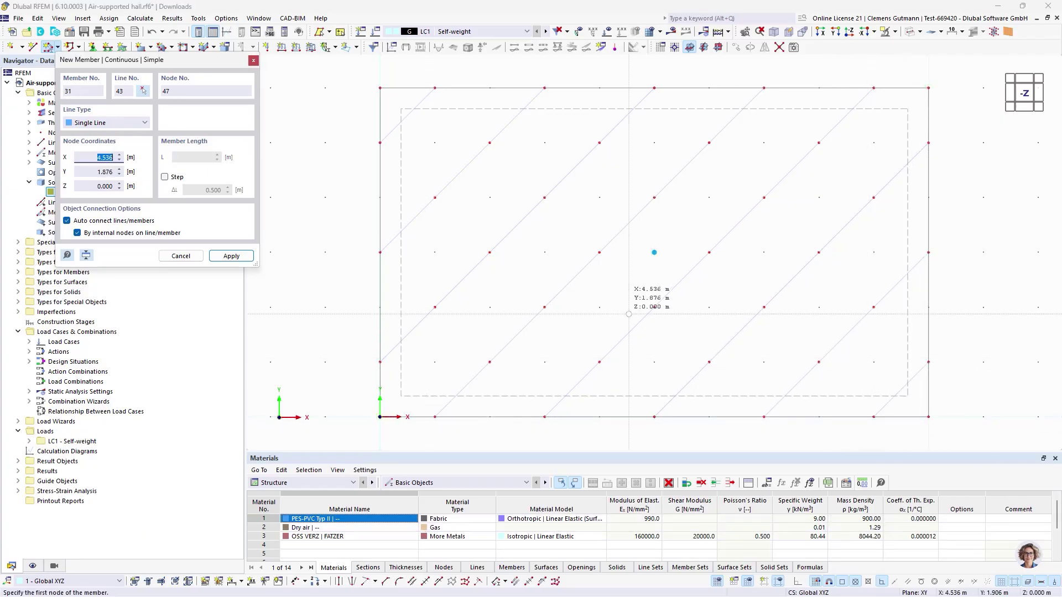
key("Escape")
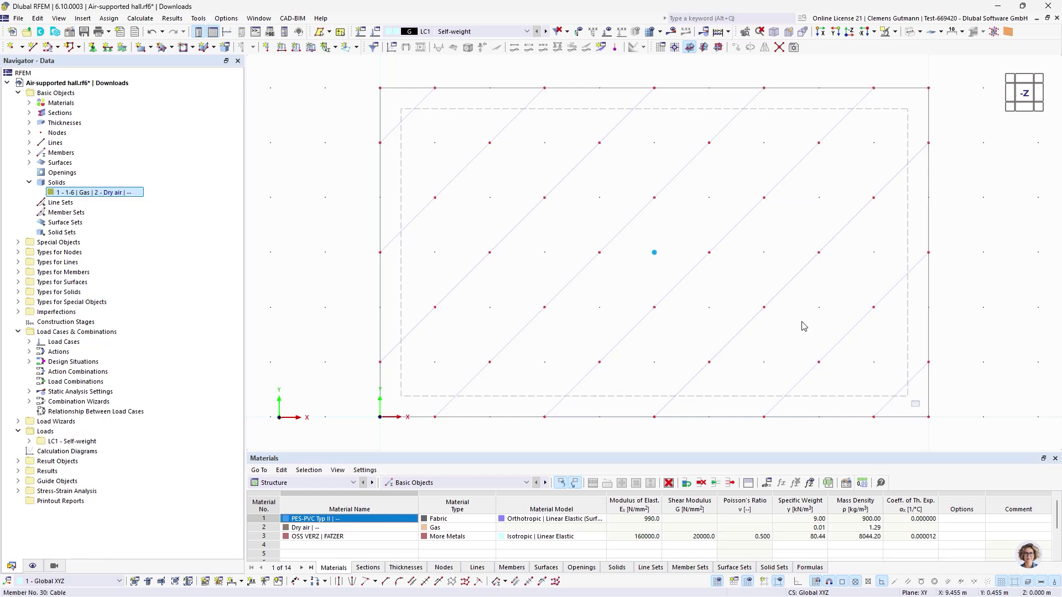
Mirror a copy of all diagonal cables about a YZ plane through the point at X 5 m
left_click_drag(918, 408, 389, 100)
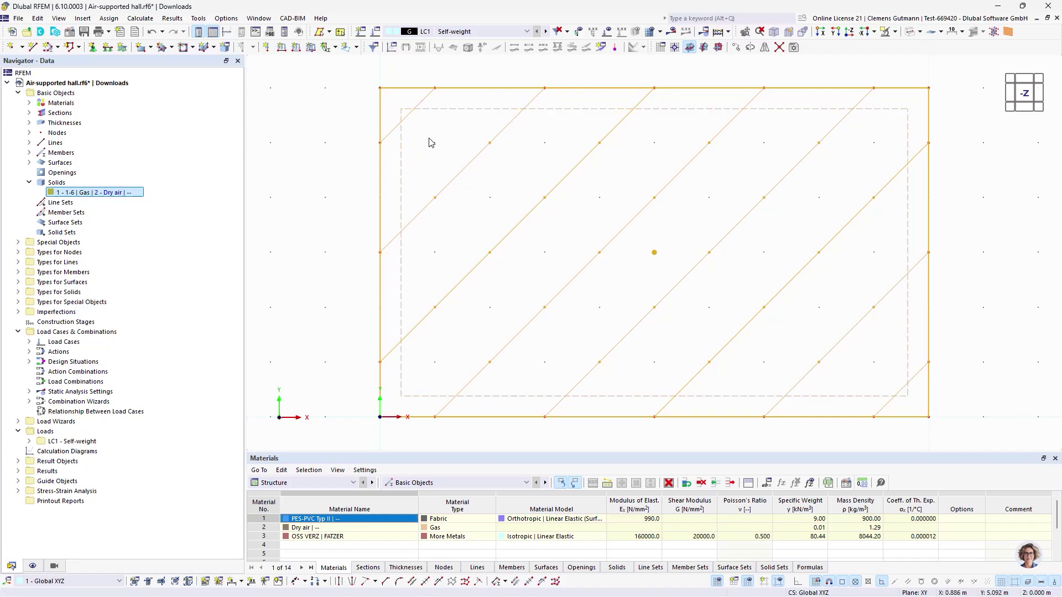
left_click_drag(914, 411, 399, 103)
left_click_drag(663, 266, 639, 233)
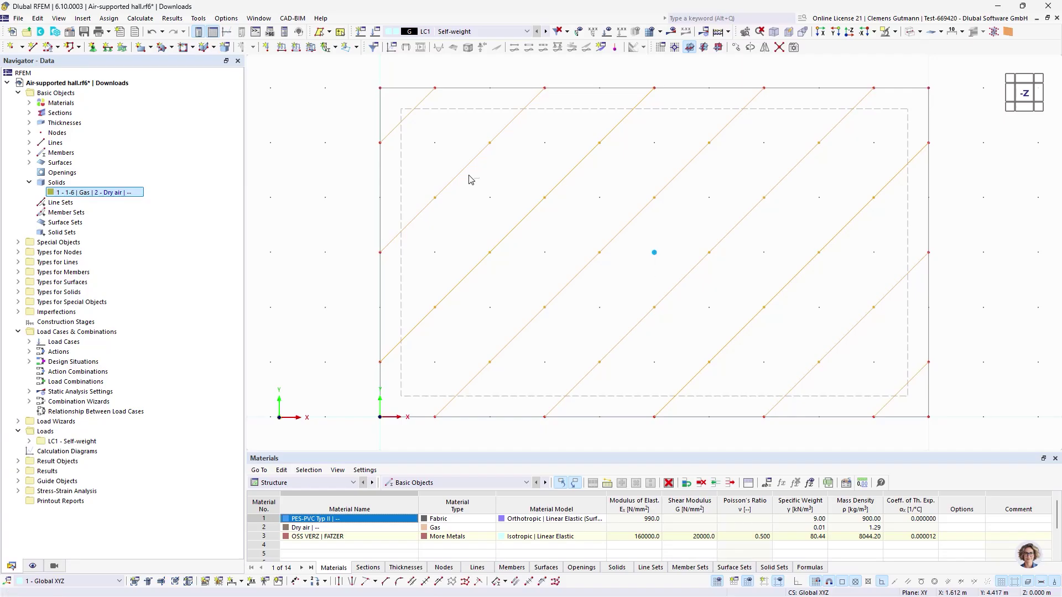
left_click(765, 48)
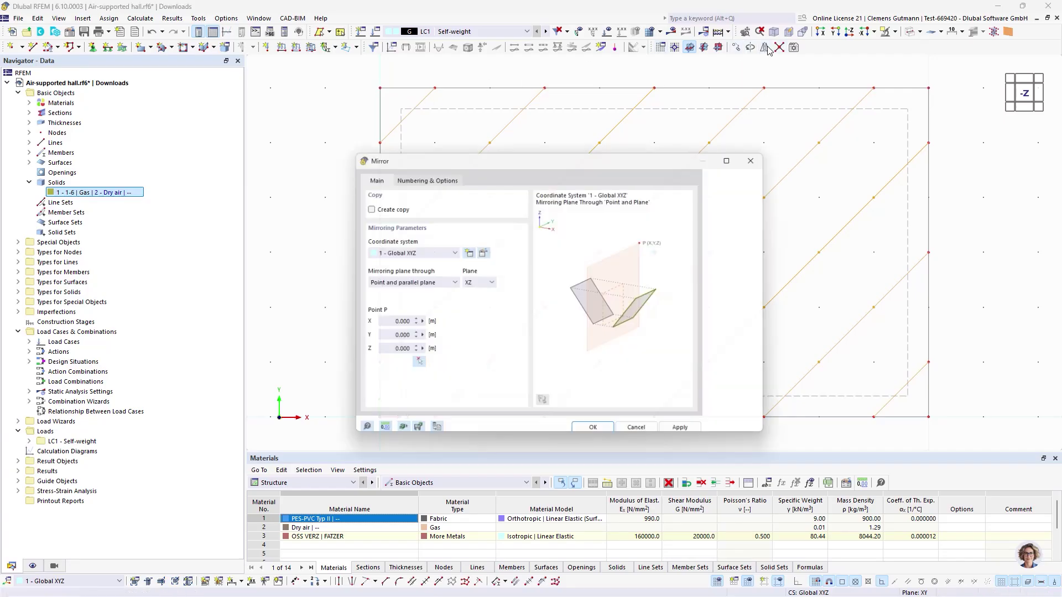
left_click(468, 285)
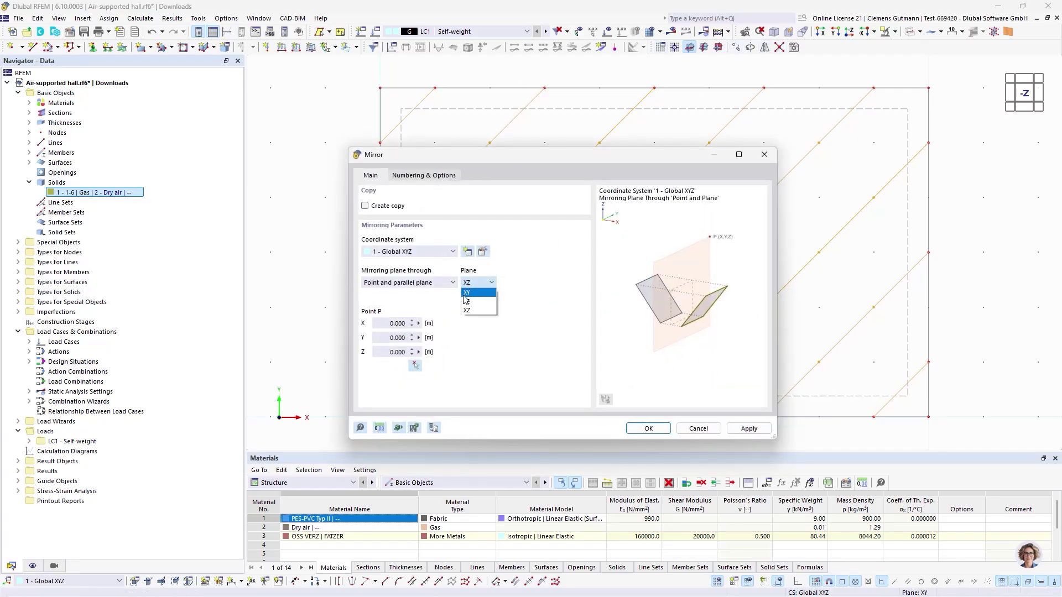
left_click(471, 302)
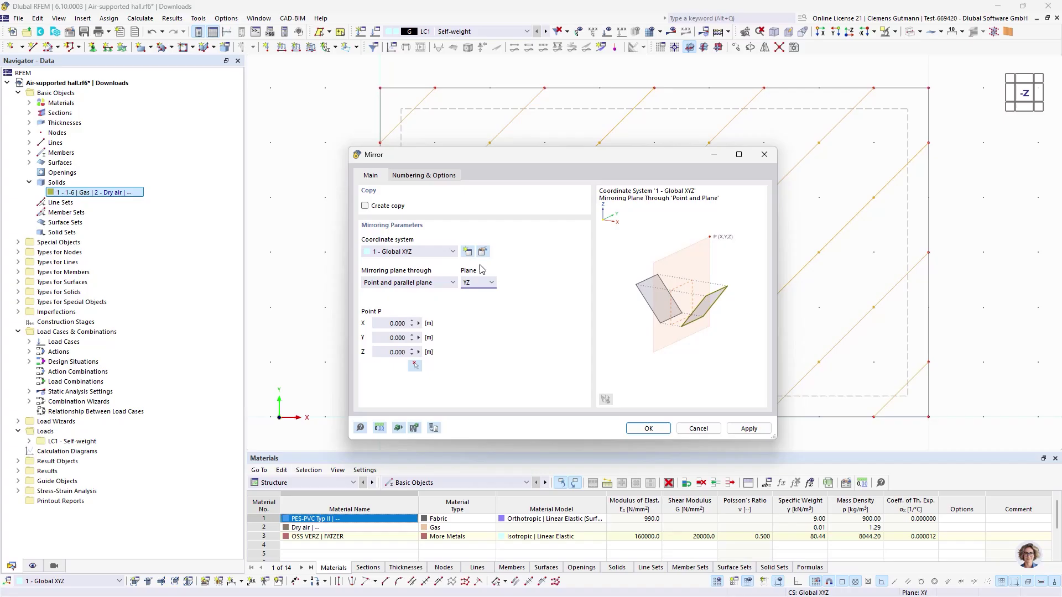
left_click(387, 206)
left_click(391, 338)
key("shift+Tab")
type("5")
key("Tab")
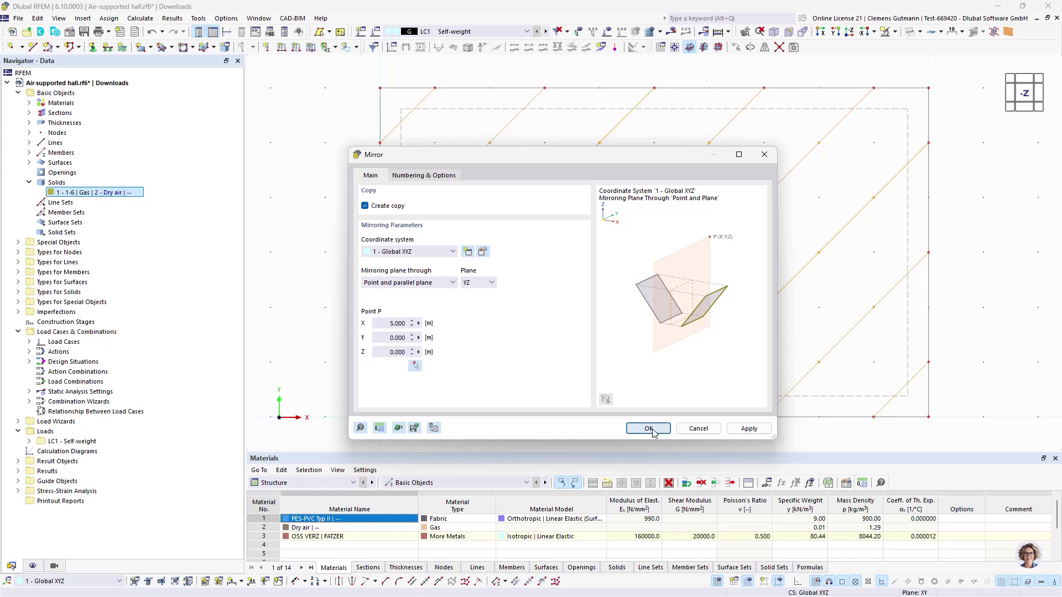
left_click(648, 429)
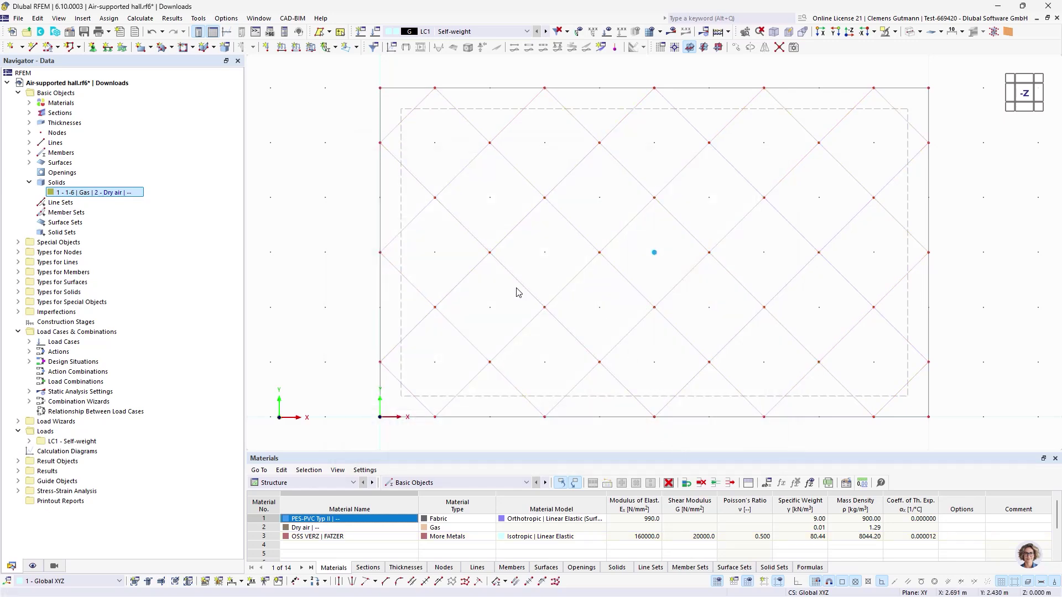
Create a construction stage named Form-finding 1 that follows Start
scroll(517, 291, "down", 3)
scroll(595, 336, "up", 1)
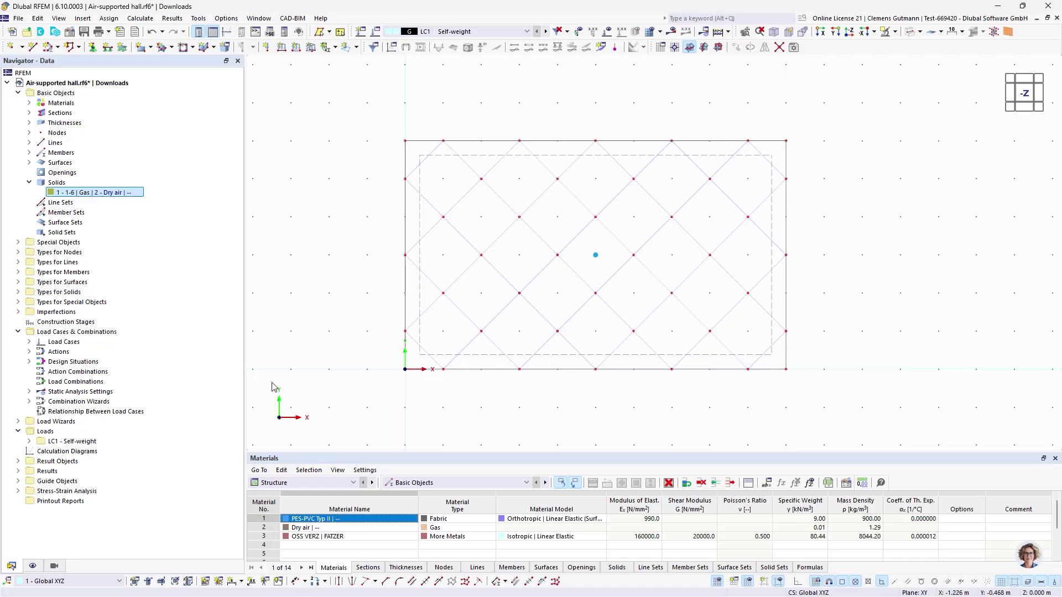
left_click(30, 182)
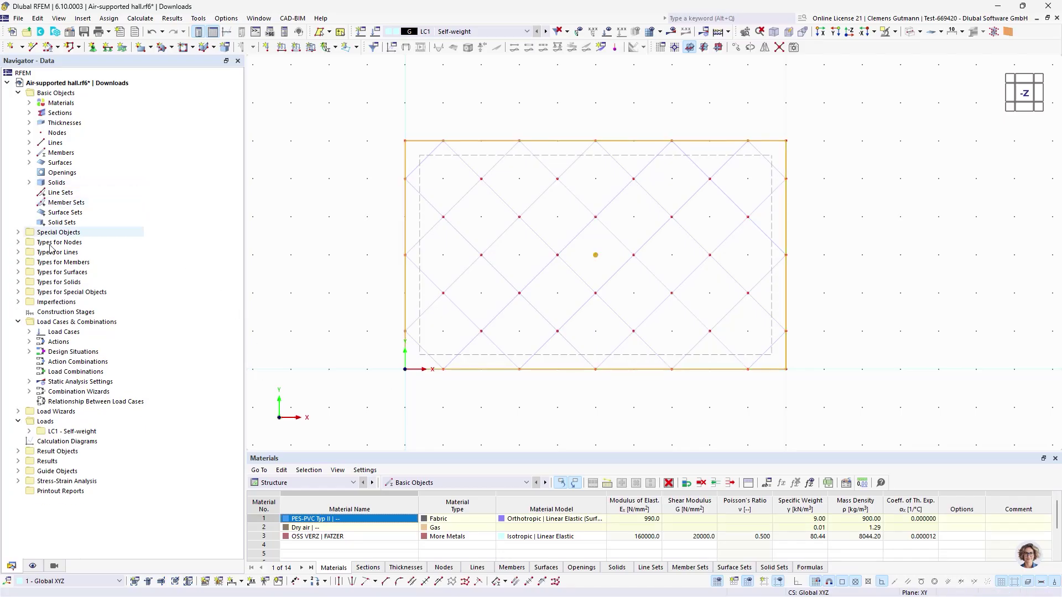
right_click(62, 317)
left_click(83, 323)
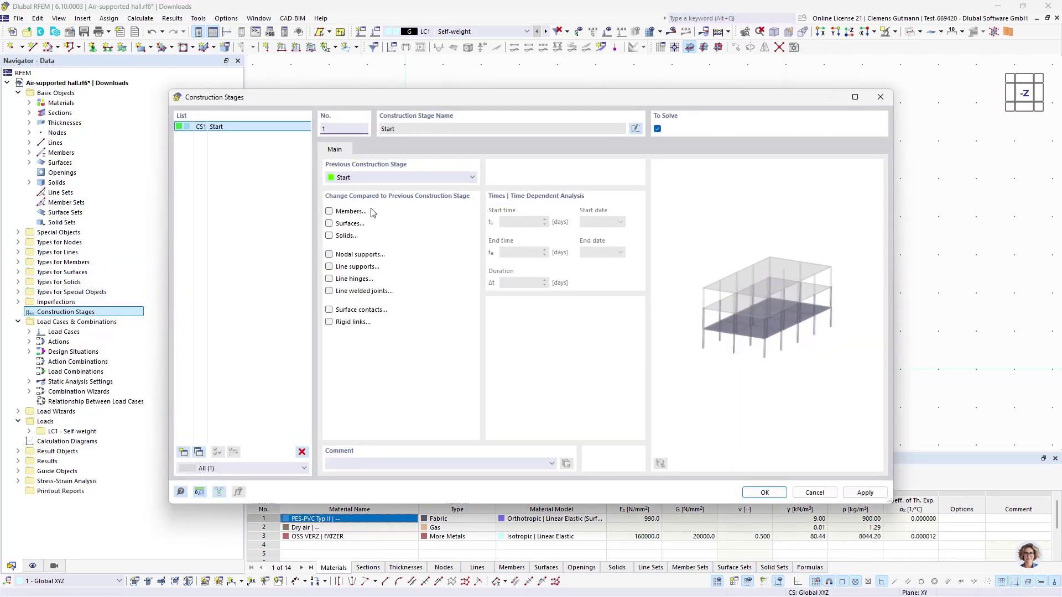
left_click(635, 129)
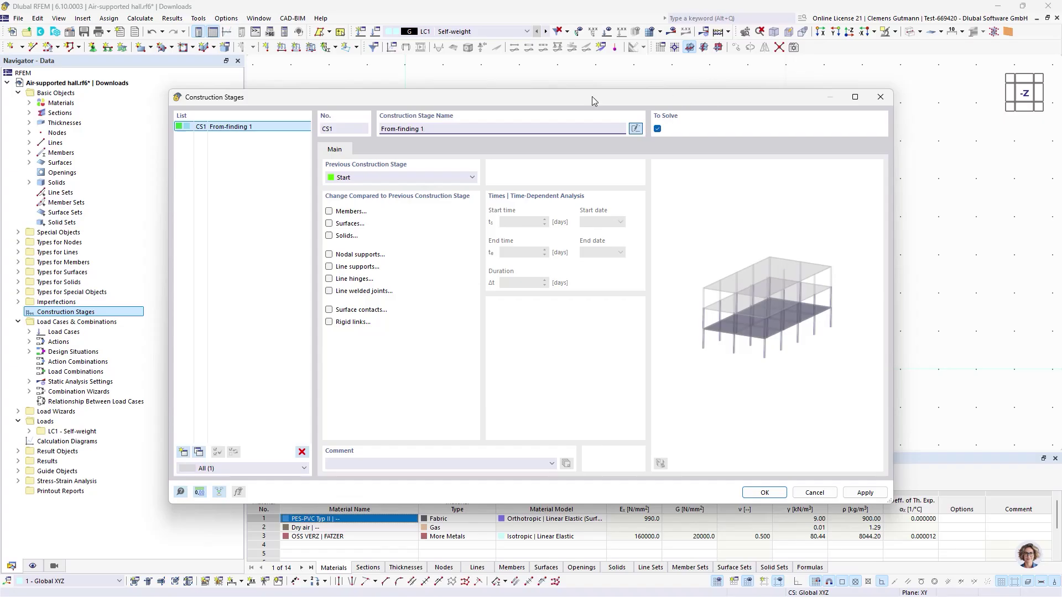
key("BackSpace")
key("BackSpace")
type("or")
Add a construction stage named Form-finding 2 with Form-finding 1 as its previous stage
left_click(198, 453)
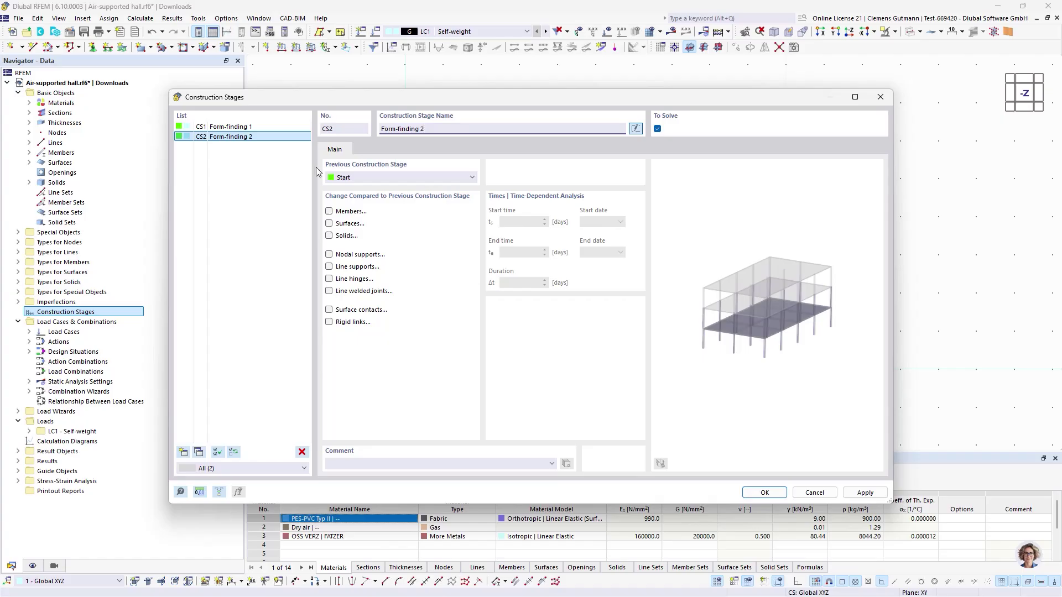
left_click(375, 177)
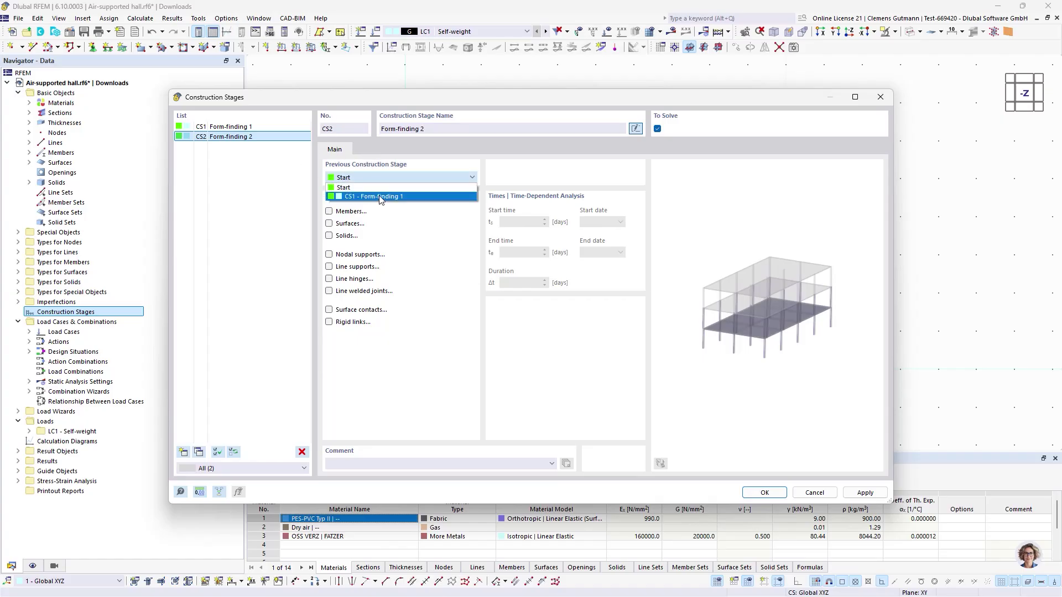
left_click(381, 201)
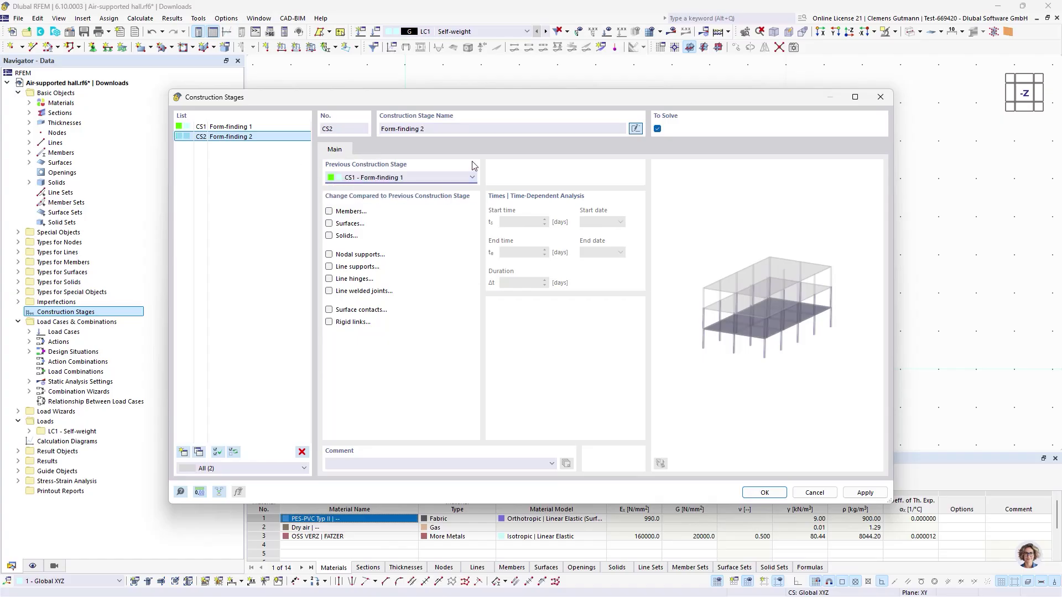
Duplicate the Form-finding 2 construction stage and rename the copy as Design
left_click(196, 453)
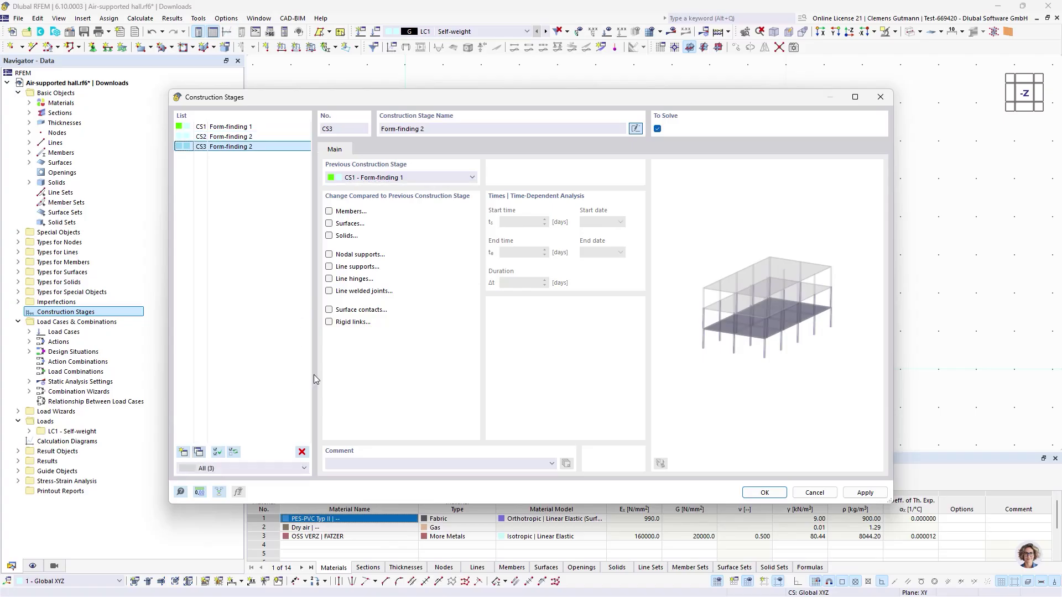
triple_click(459, 132)
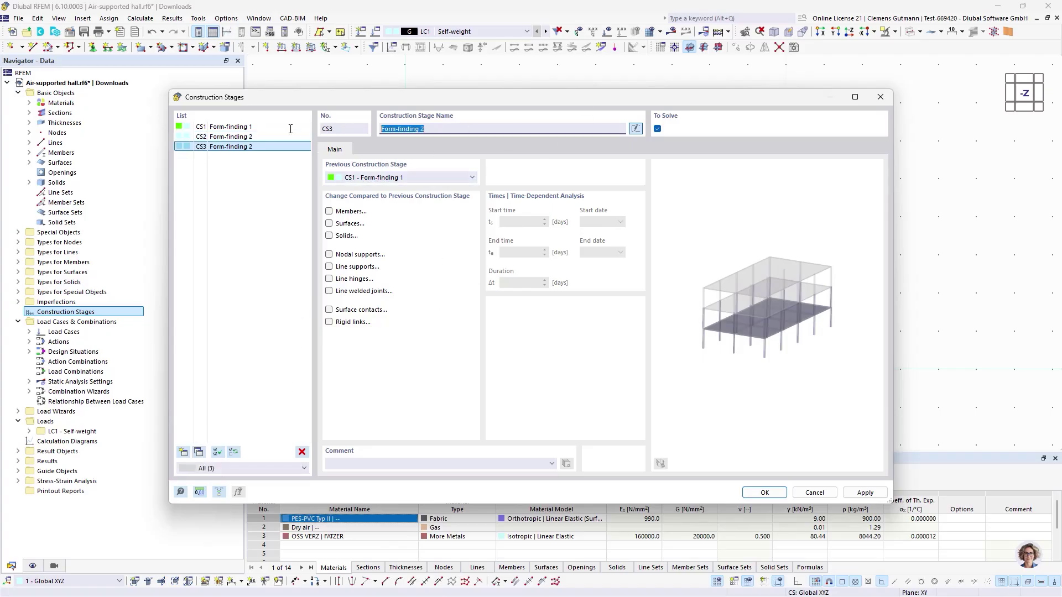
type("Design")
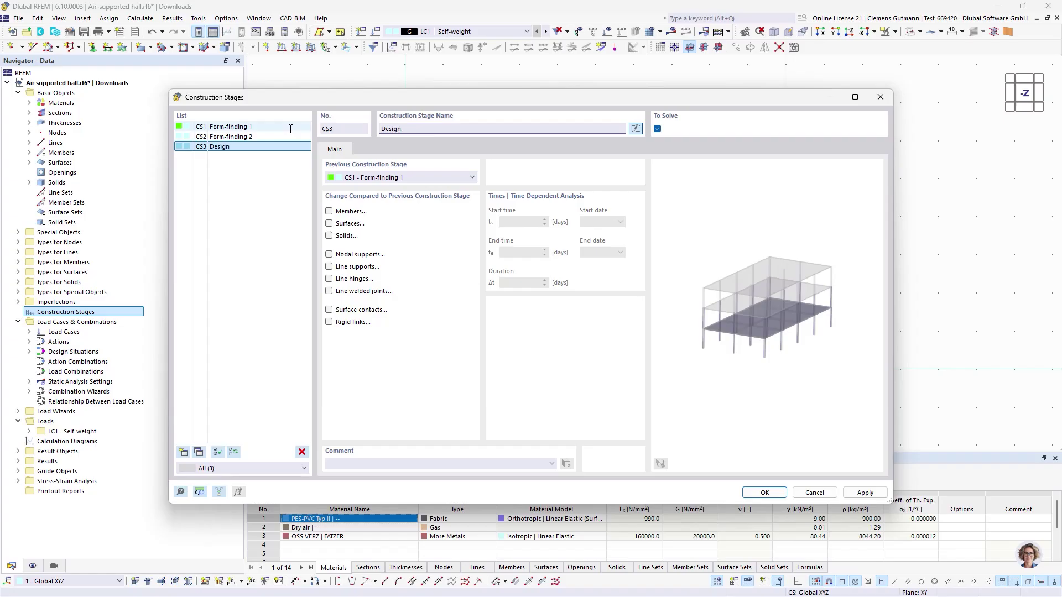
key("Tab")
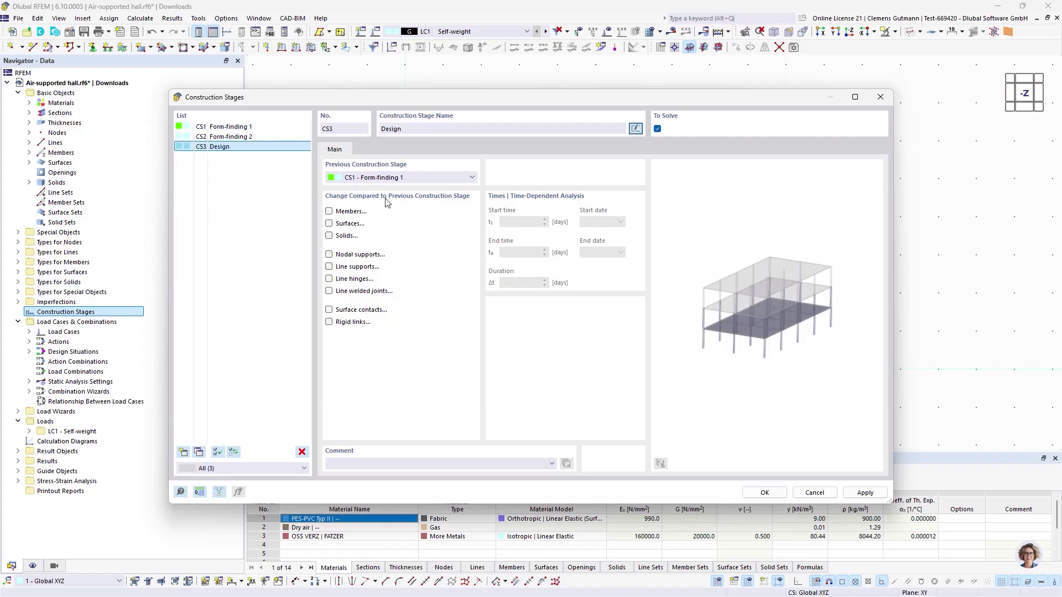
Enable member and surface changes in construction stage Form-finding 1 and add all surfaces to it
left_click(238, 126)
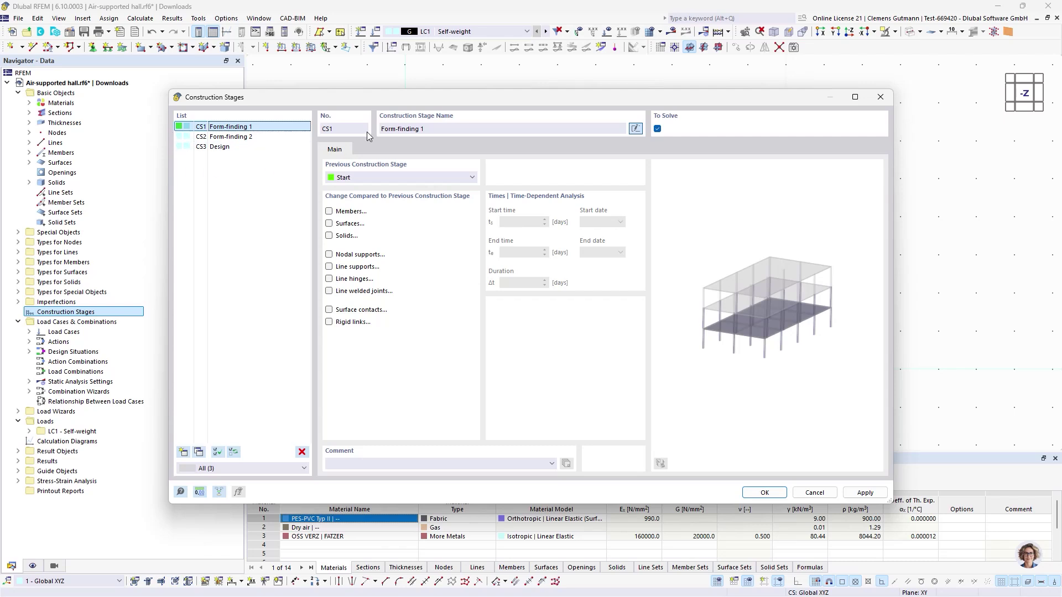
left_click(345, 214)
left_click(366, 151)
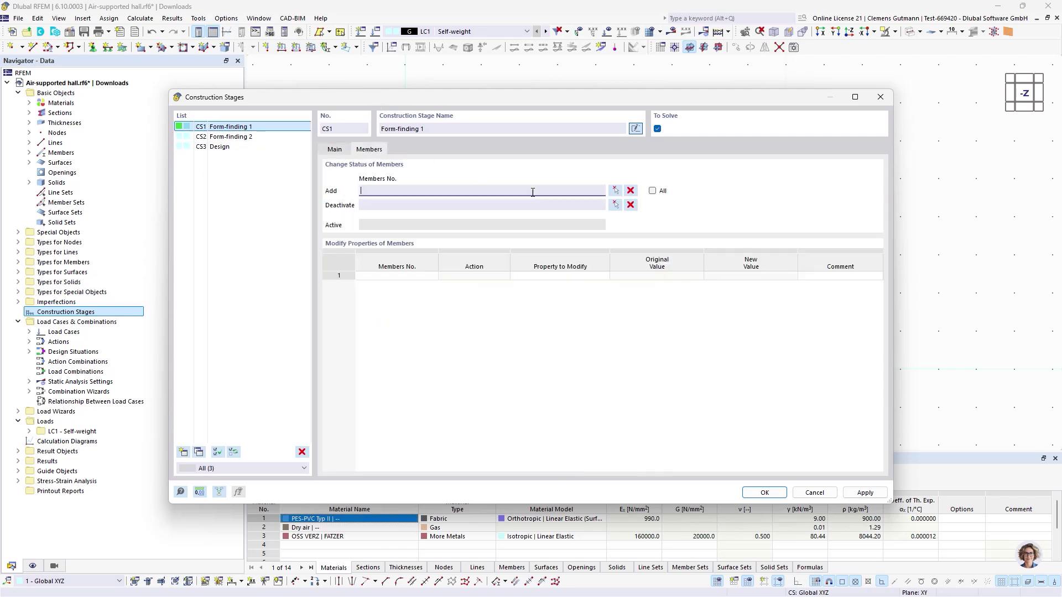
left_click(335, 149)
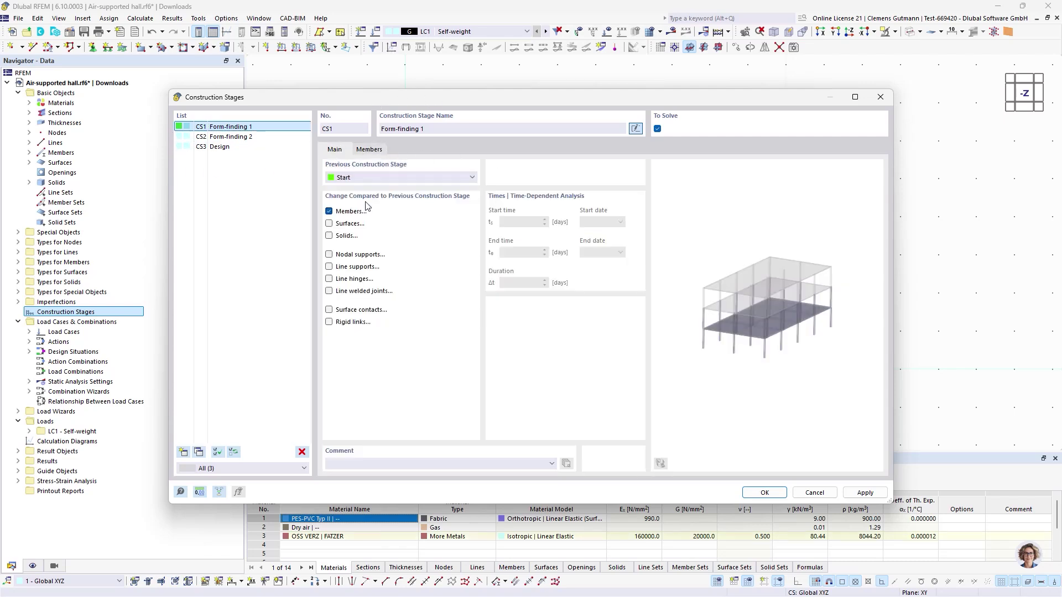
left_click(329, 224)
left_click(370, 150)
left_click(403, 149)
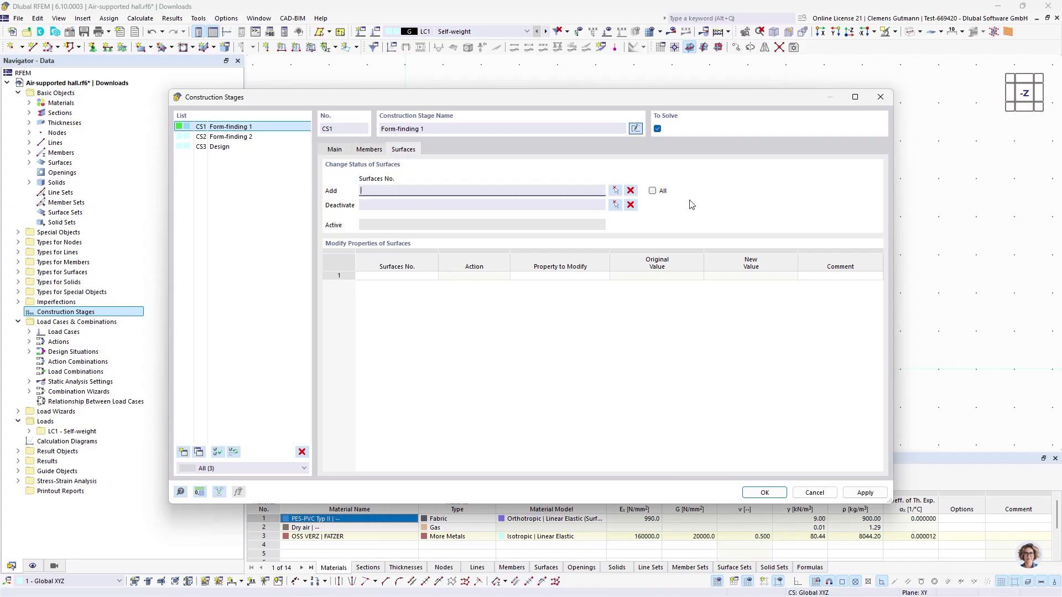
left_click(653, 191)
left_click(333, 150)
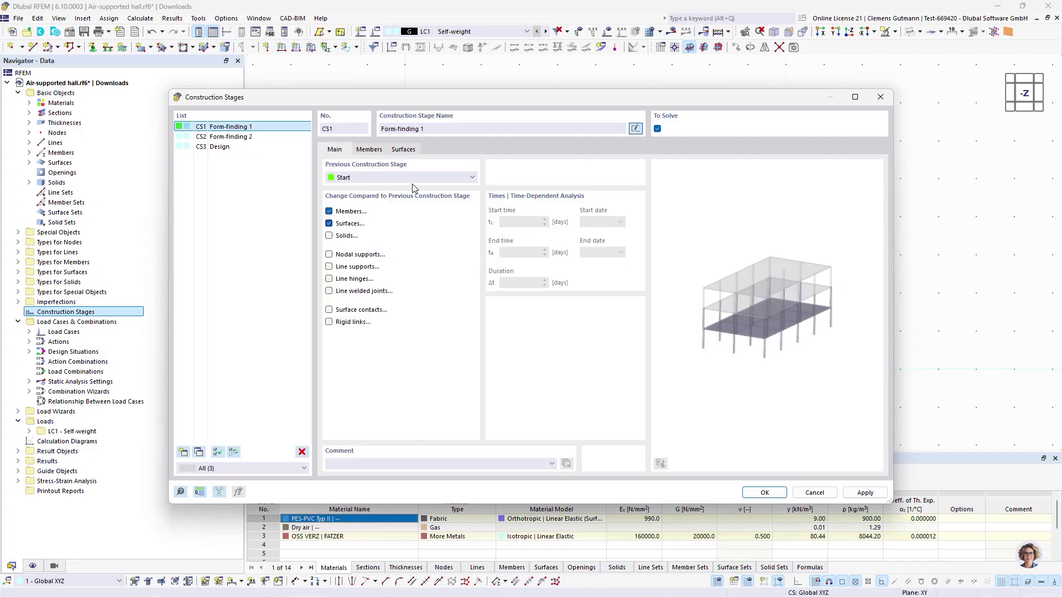
Enable solid changes in construction stage Form-finding 2, add all solids, and accept the construction stages
left_click(232, 138)
left_click(370, 149)
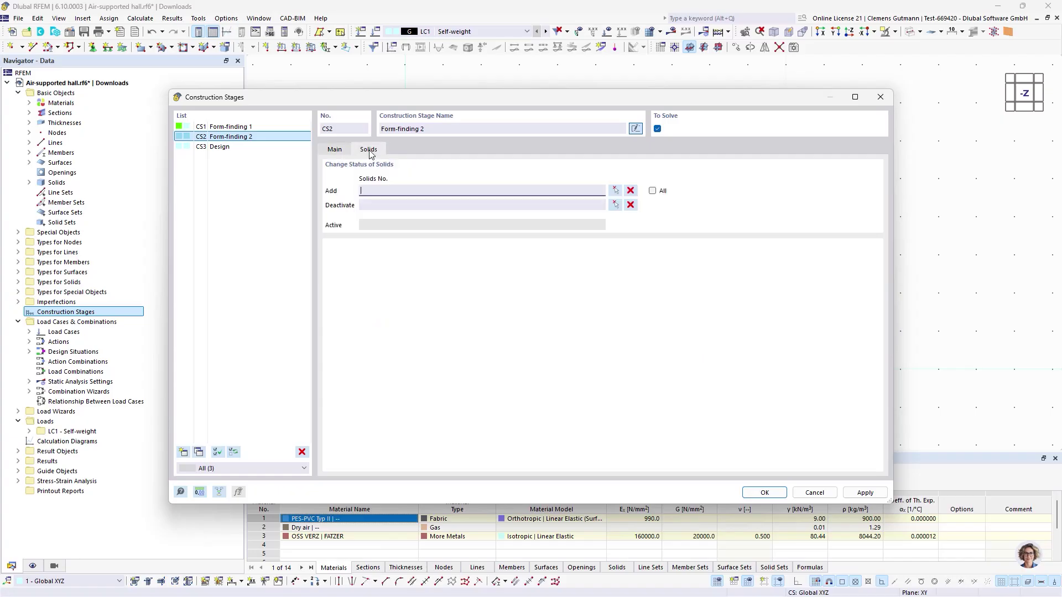
left_click(652, 191)
left_click(335, 150)
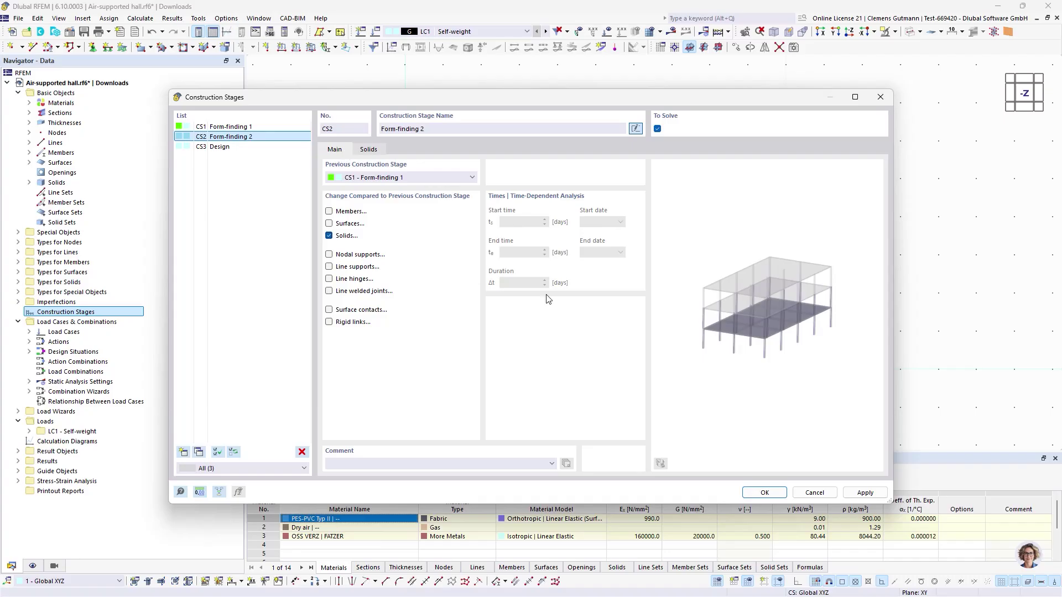
left_click(765, 493)
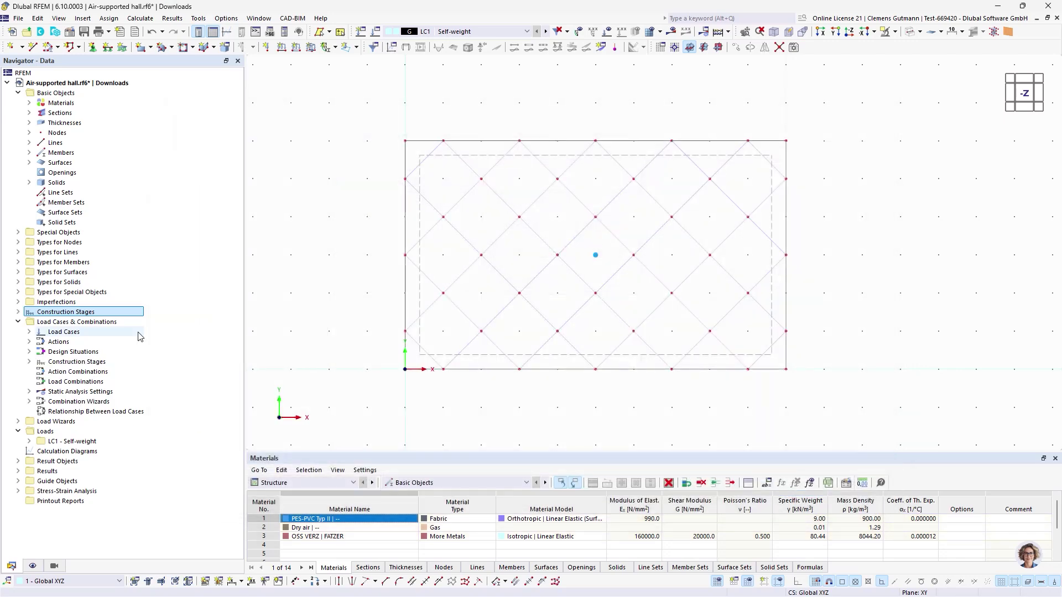
Rename the self-weight load case as Form-finding 1 and set its action category to Prestress
left_click(30, 331)
right_click(71, 334)
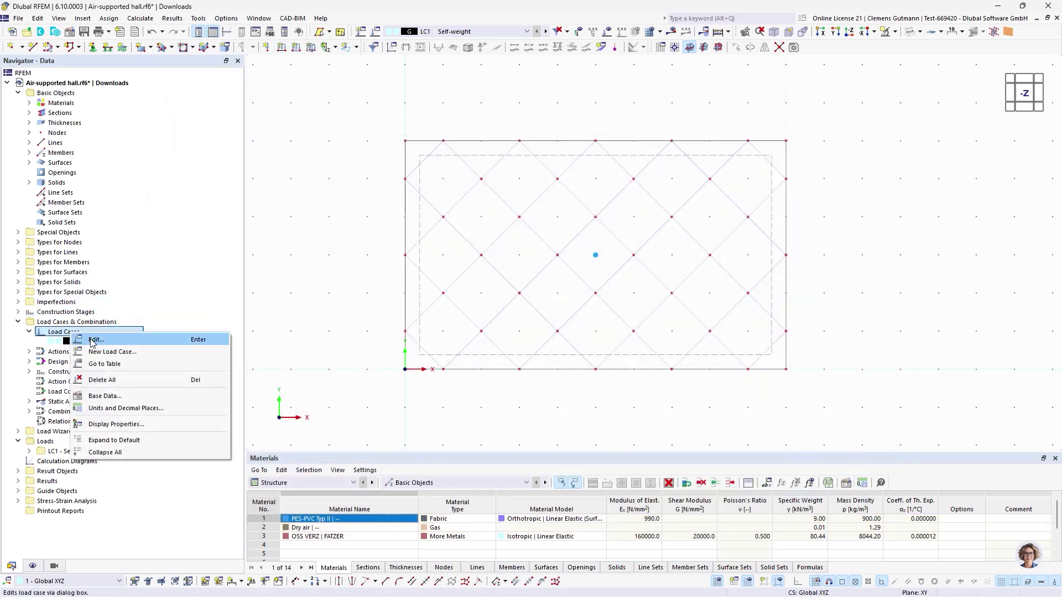
left_click(94, 337)
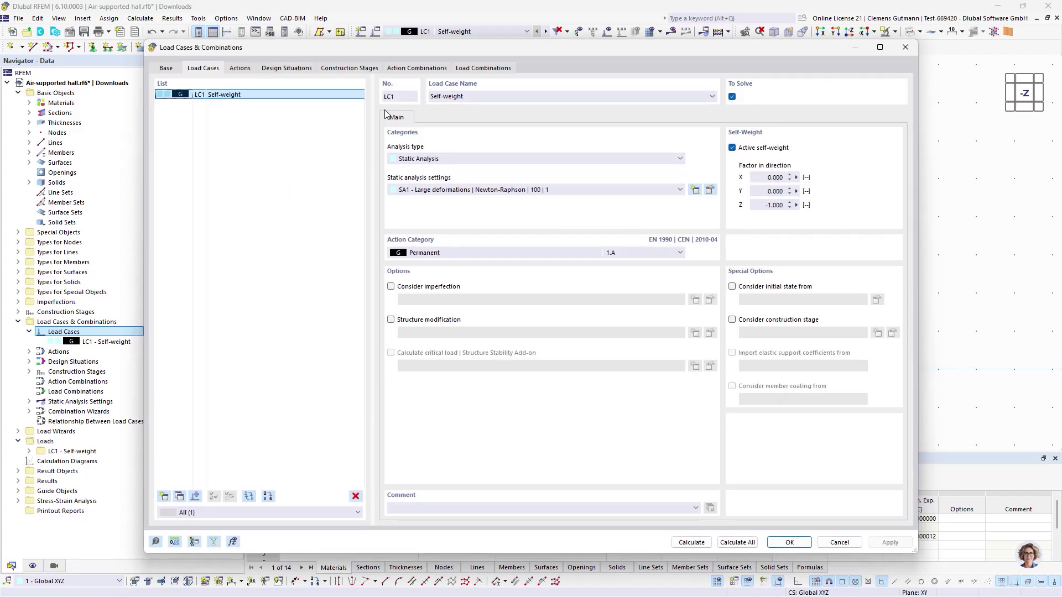
left_click(475, 96)
left_click(481, 97)
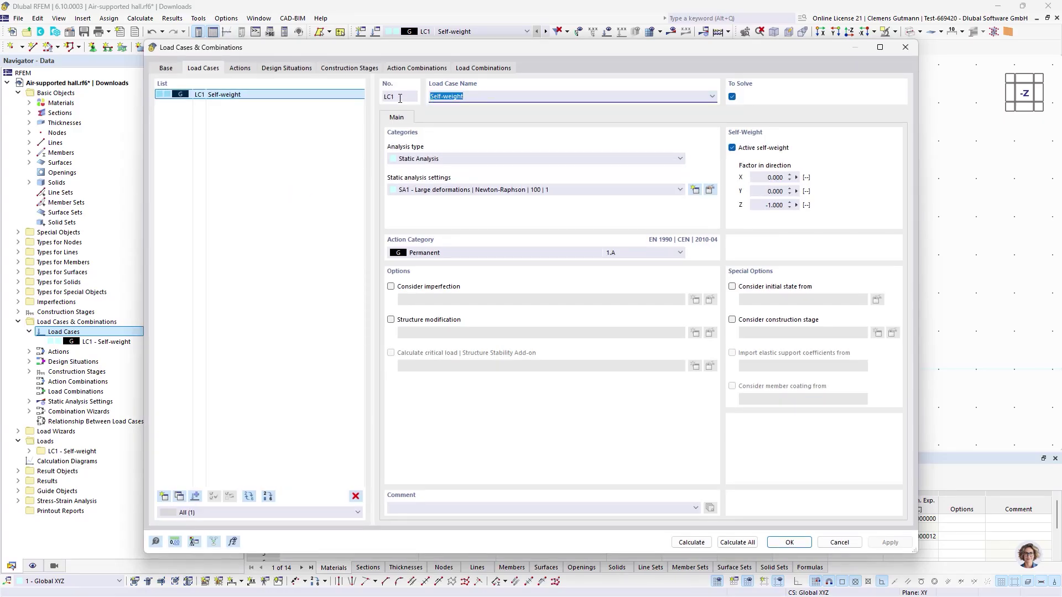
type("Form-finding 1")
key("ctrl+a")
left_click(437, 254)
left_click(438, 287)
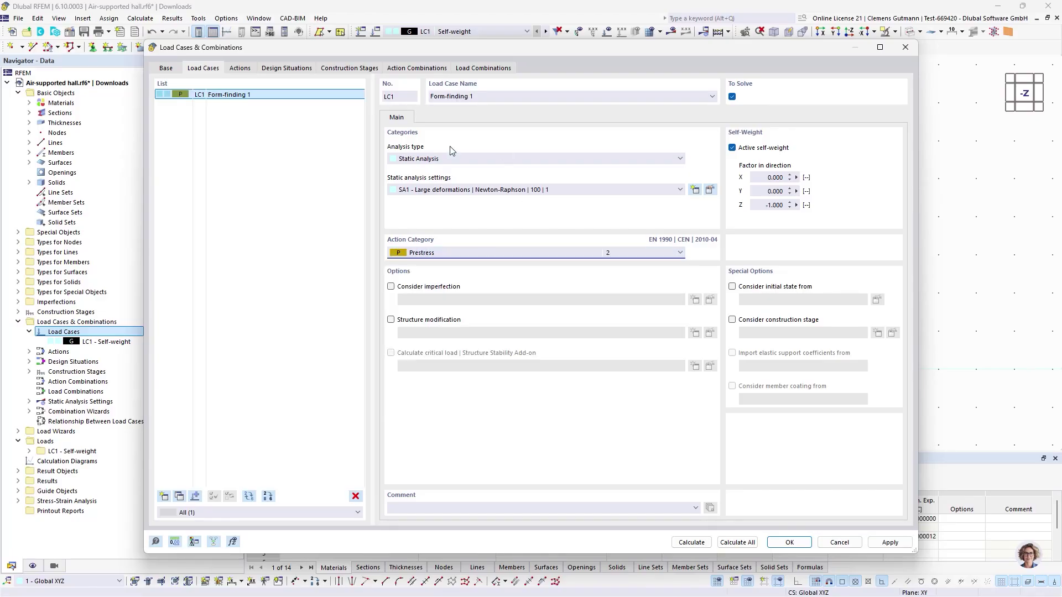
Add a Prestress load case named Form-finding 2 and deactivate self-weight in load case Form-finding 1
left_click(164, 497)
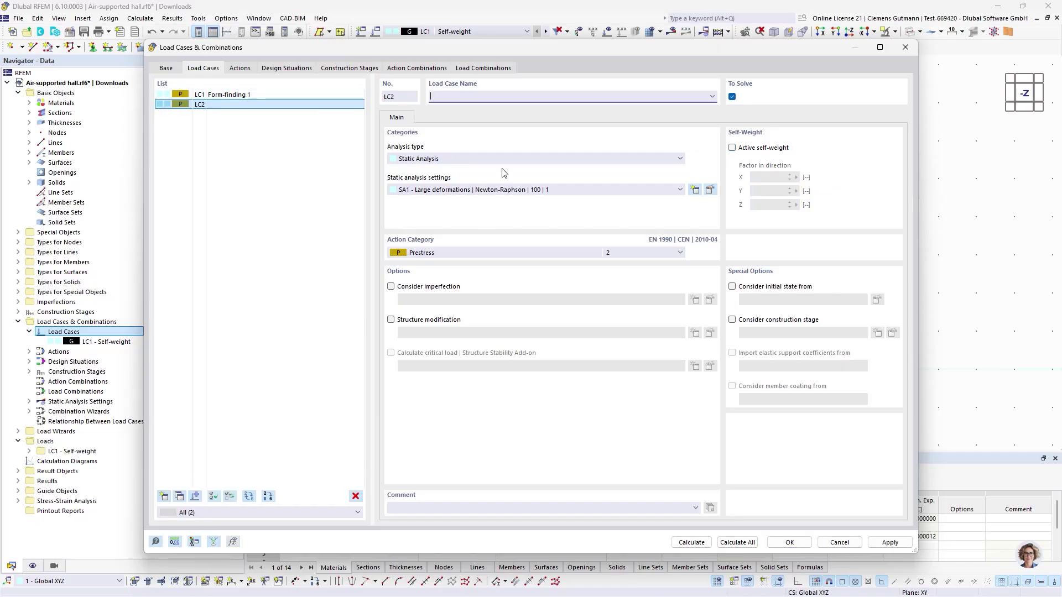
type("Form-finding 2")
left_click(479, 156)
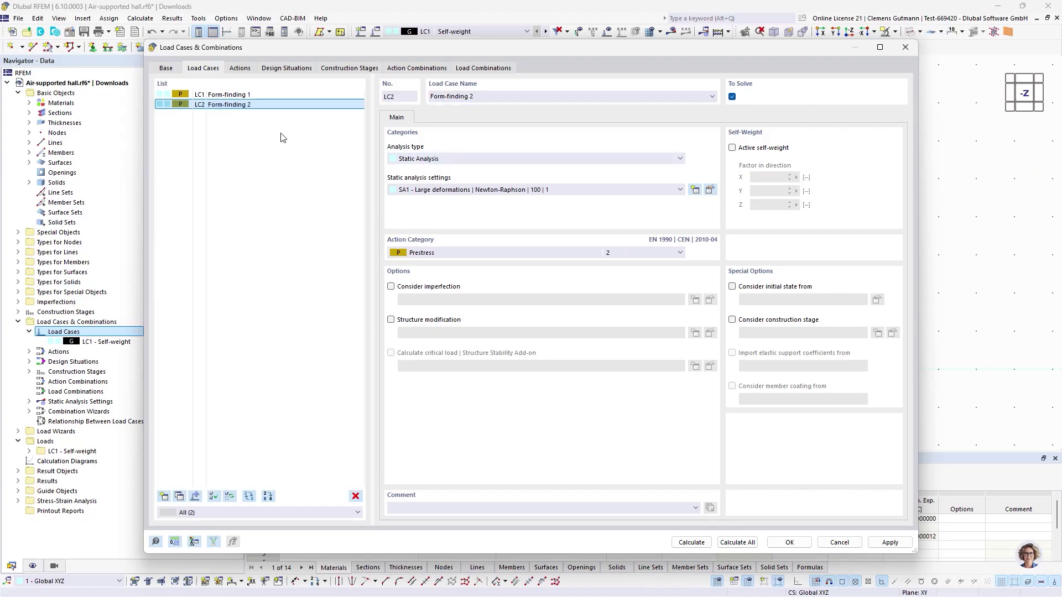
left_click(286, 94)
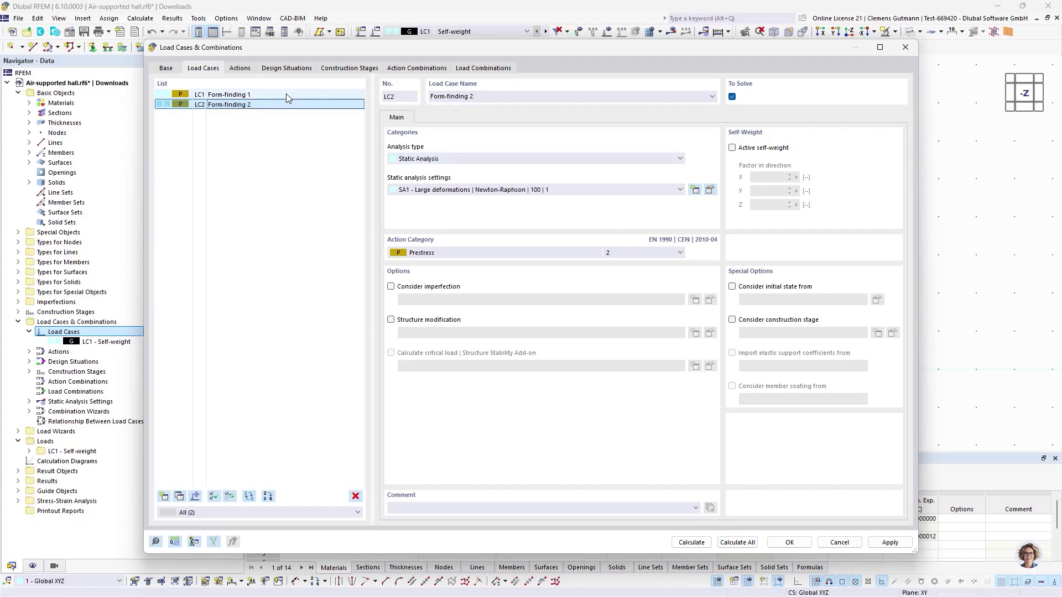
left_click(782, 148)
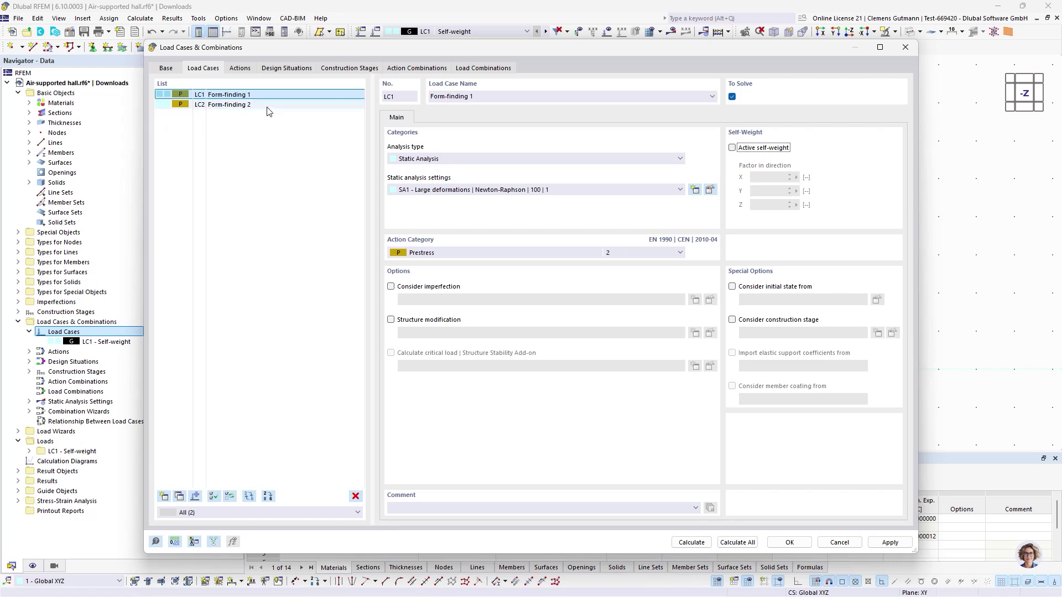
Add a load case named Snow with the action category Snow/Ice loads - H <= 1000 m
left_click(179, 496)
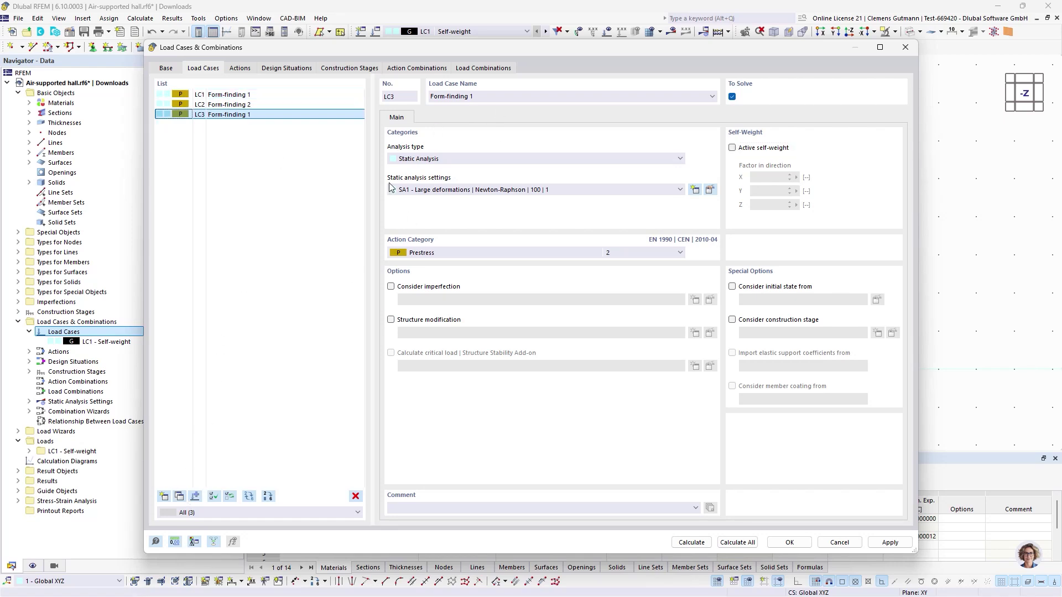
left_click(484, 248)
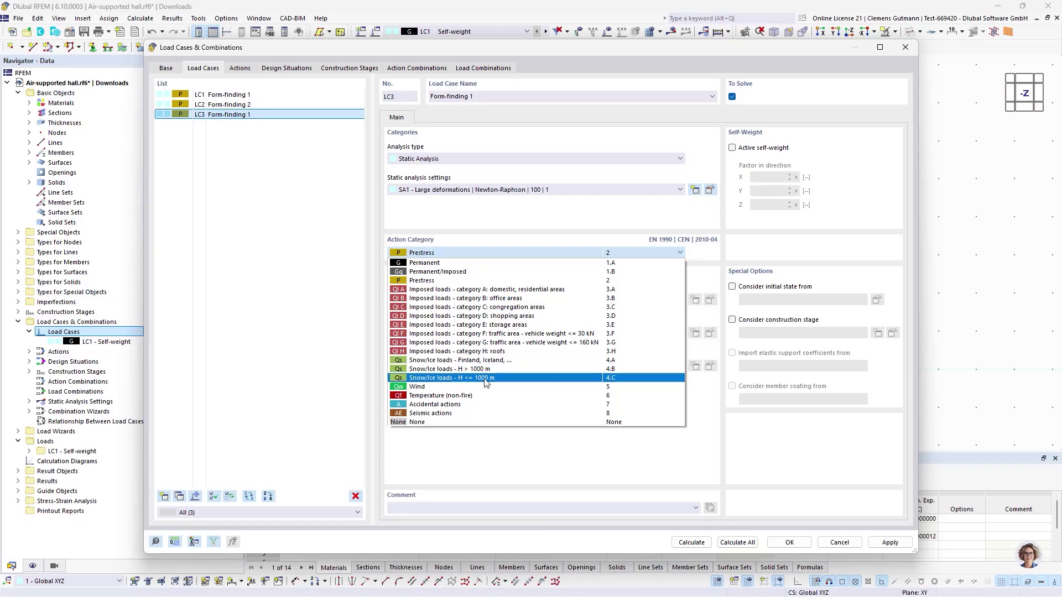
left_click(512, 378)
left_click(486, 101)
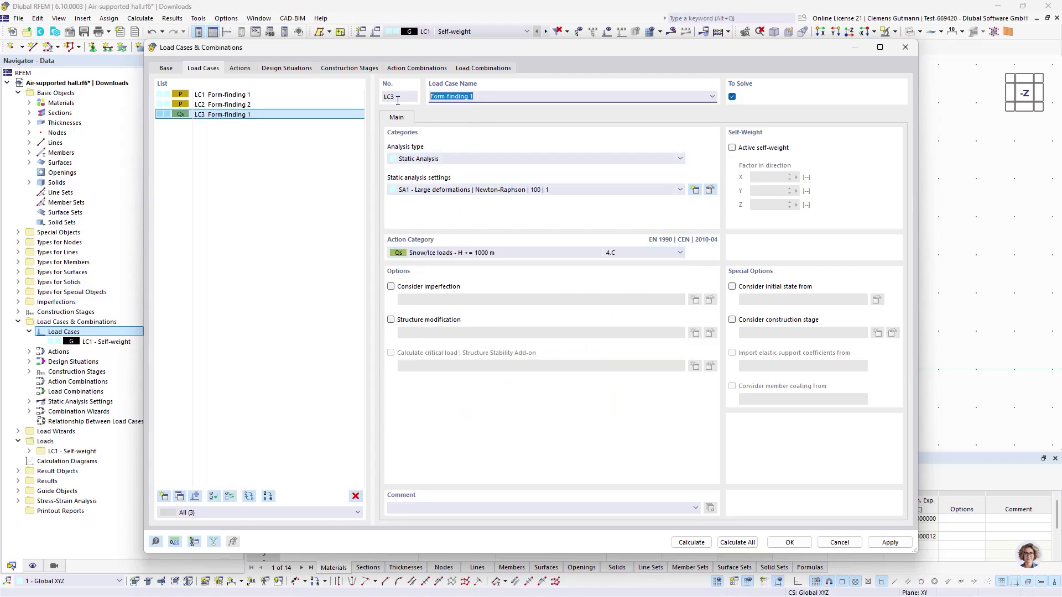
type("Snow")
key("Tab")
Add a fourth load case named Wind with the action category Wind
left_click(179, 496)
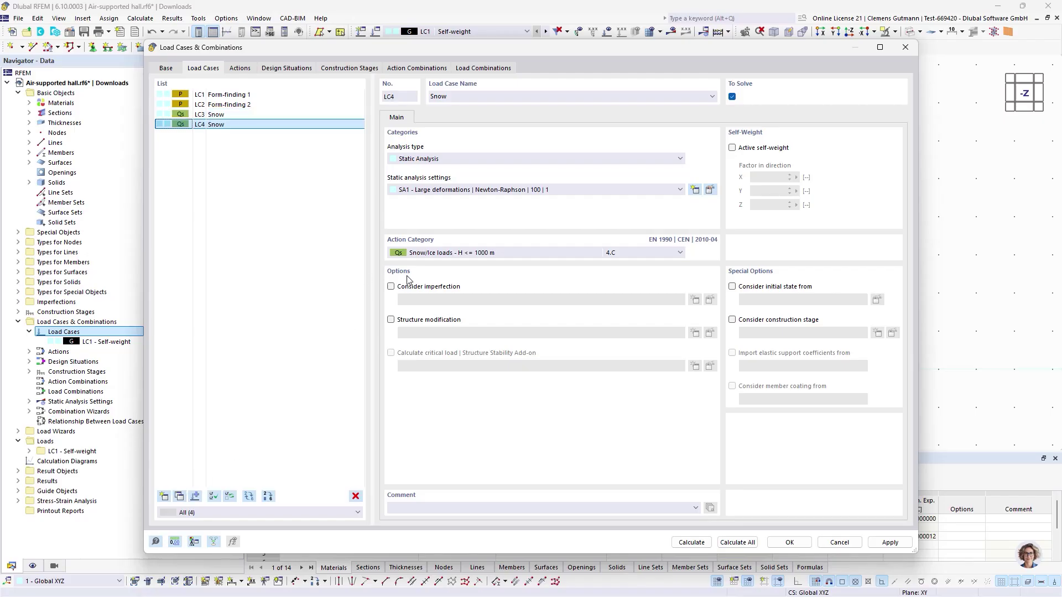
left_click(434, 253)
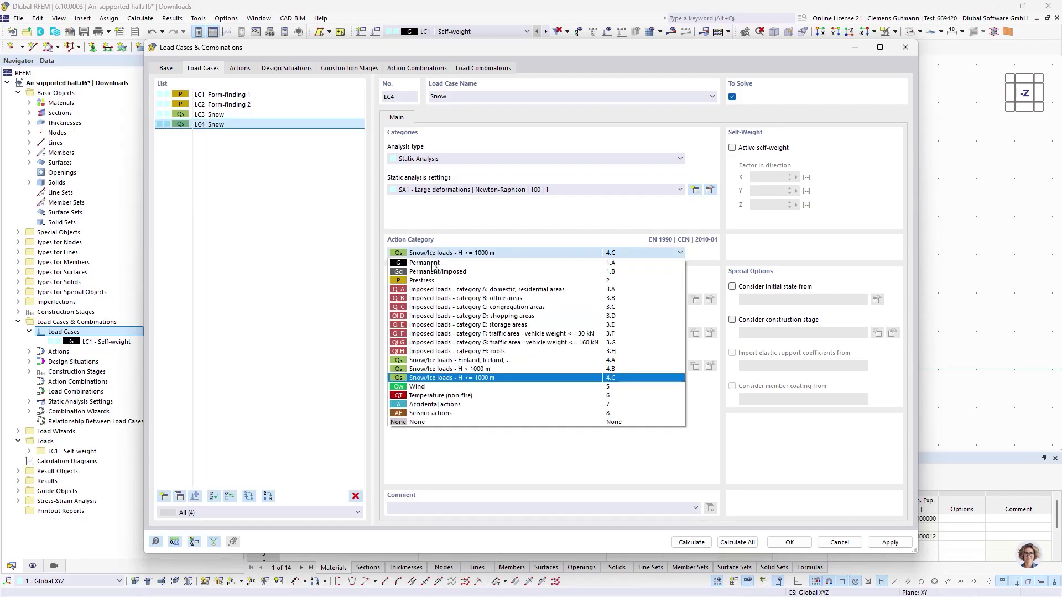
left_click(423, 387)
double_click(437, 97)
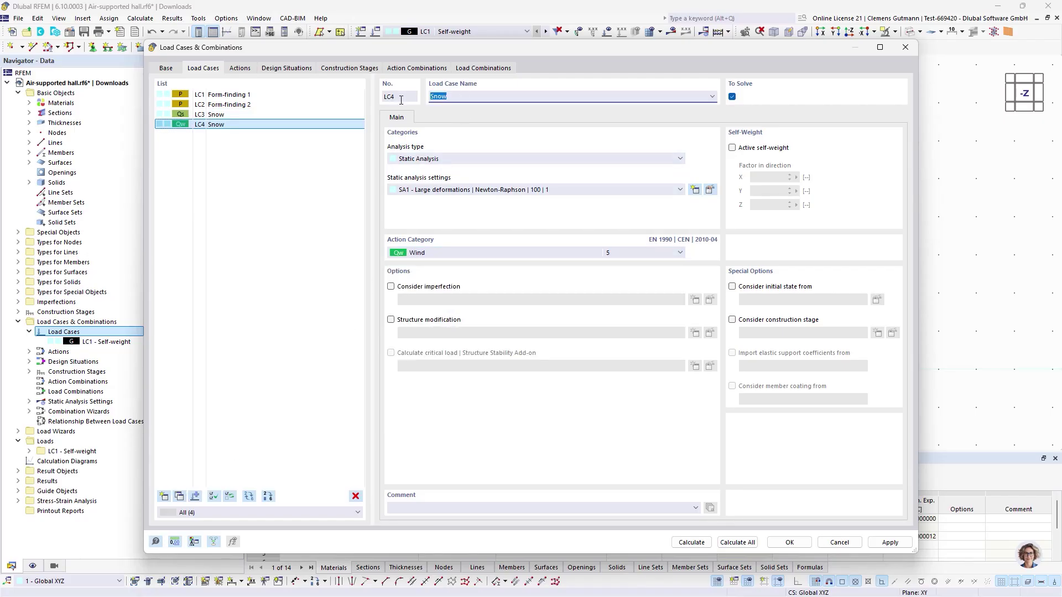
type("Wind")
key("Tab")
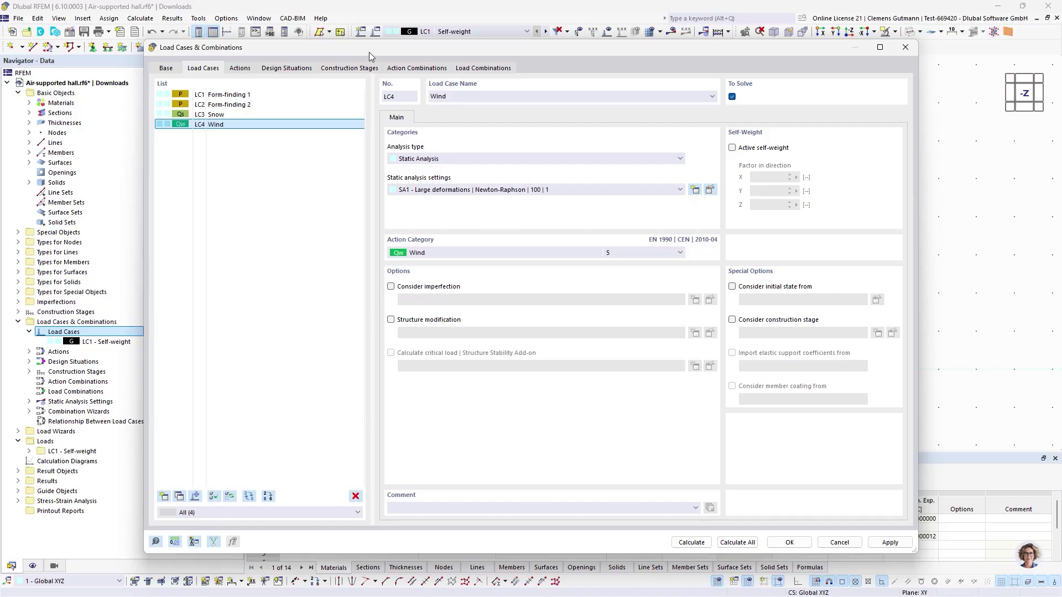
Assign load case LC1 Form-finding 1 to construction stage CS1 Form-finding 1
left_click(269, 97)
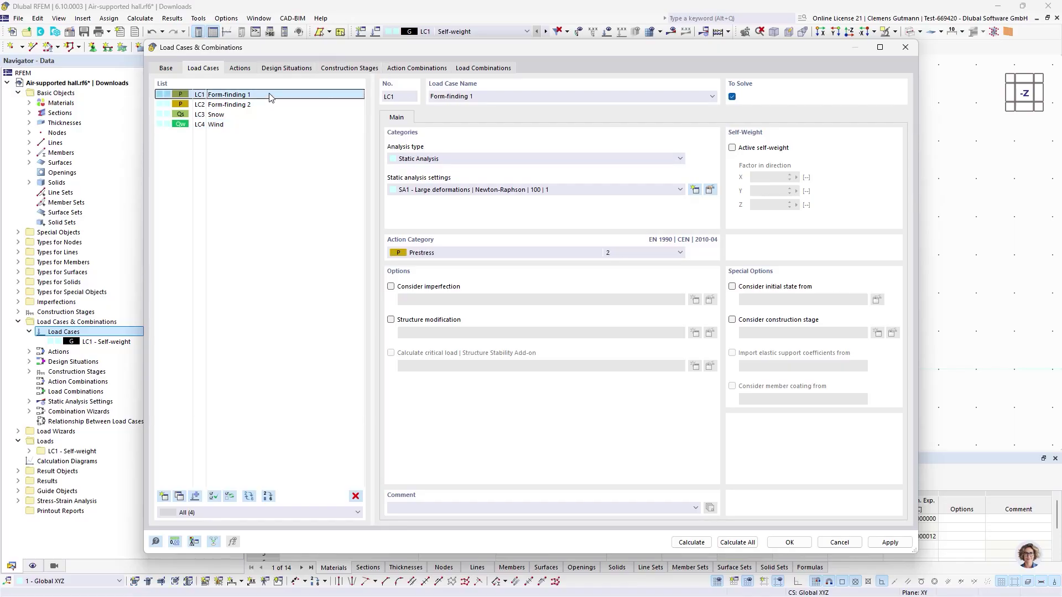
left_click(339, 67)
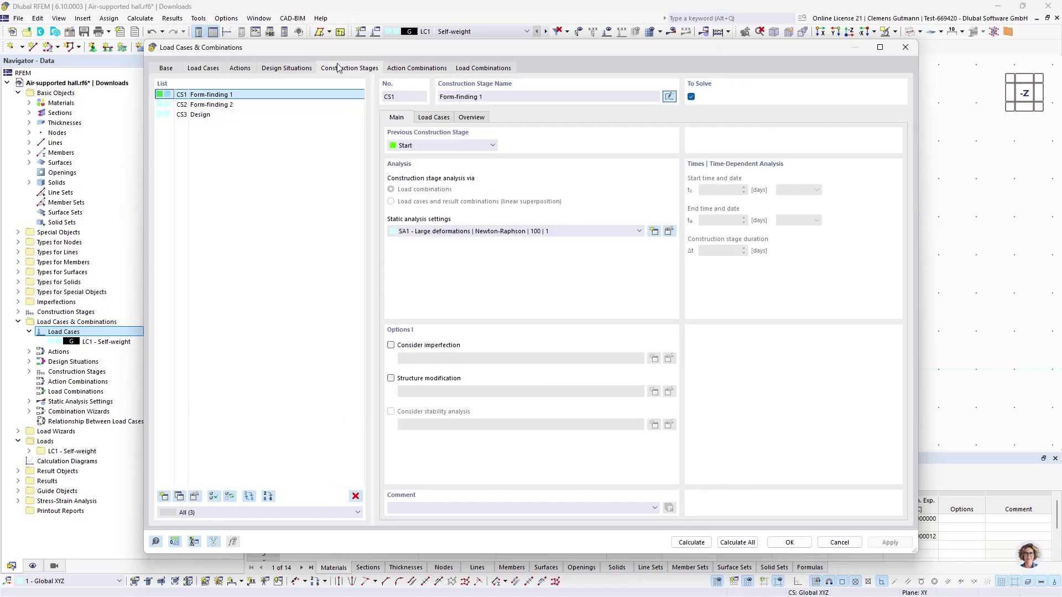
left_click(435, 120)
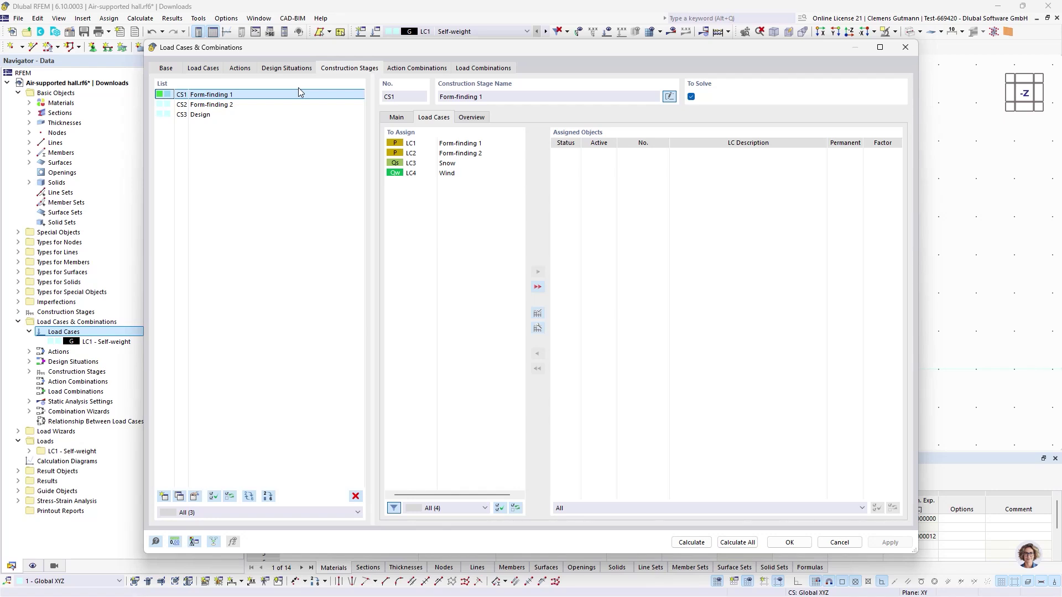
left_click(459, 143)
left_click(538, 273)
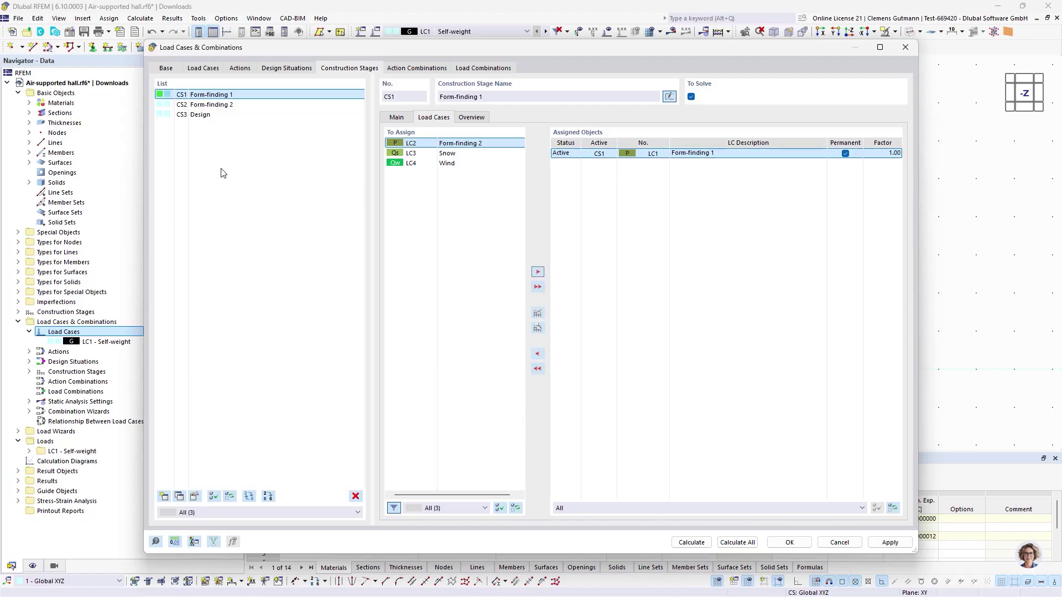
In construction stage CS2 Form-finding 2, assign load case LC2 Form-finding 2 and set LC1 Form-finding 1 to inactive
left_click(204, 105)
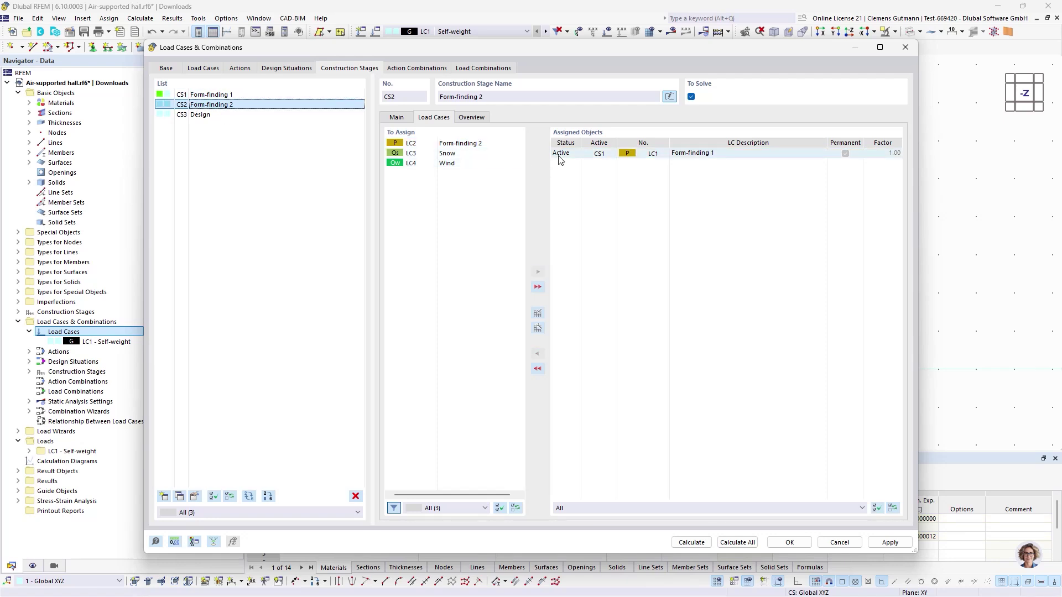
left_click(504, 143)
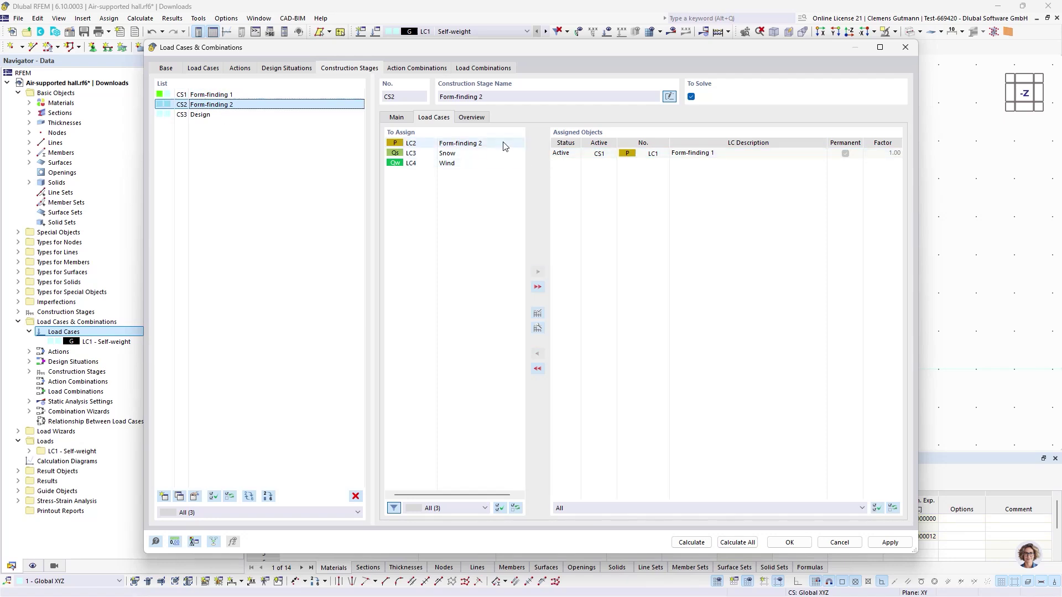
left_click(537, 271)
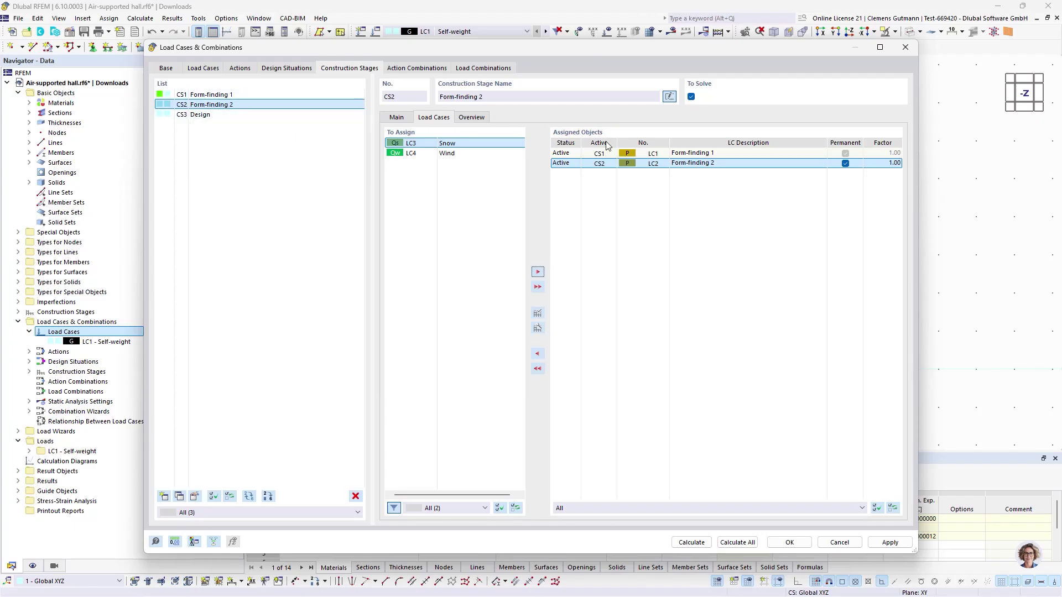
left_click(568, 154)
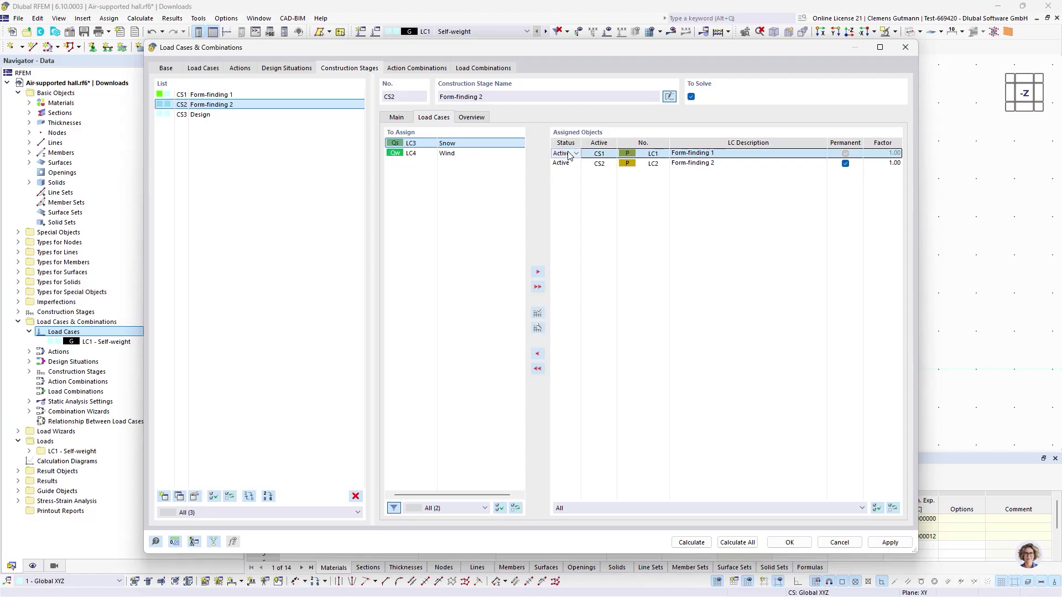
left_click(570, 155)
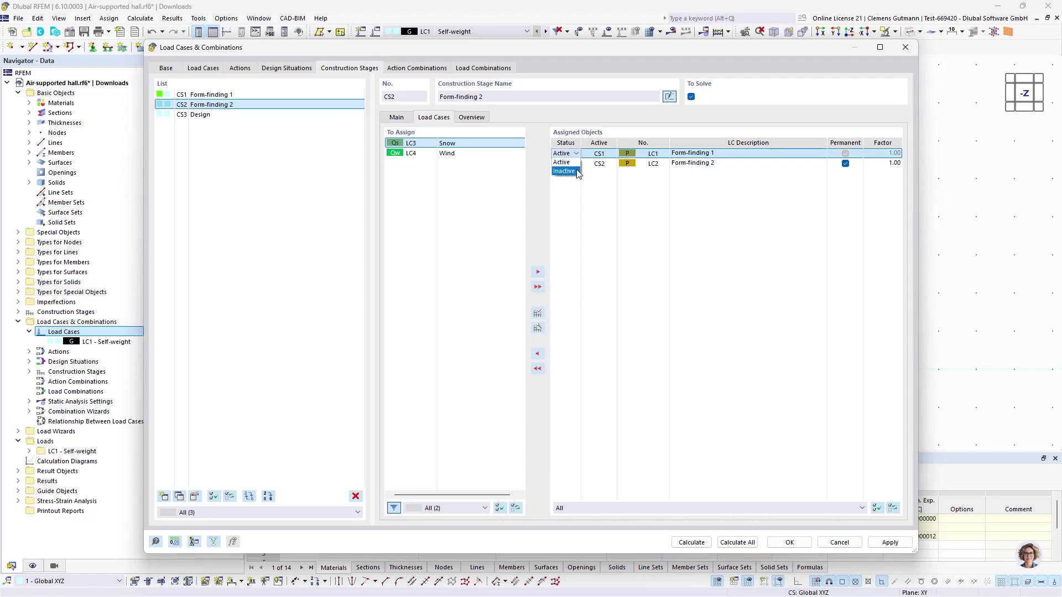
left_click(577, 170)
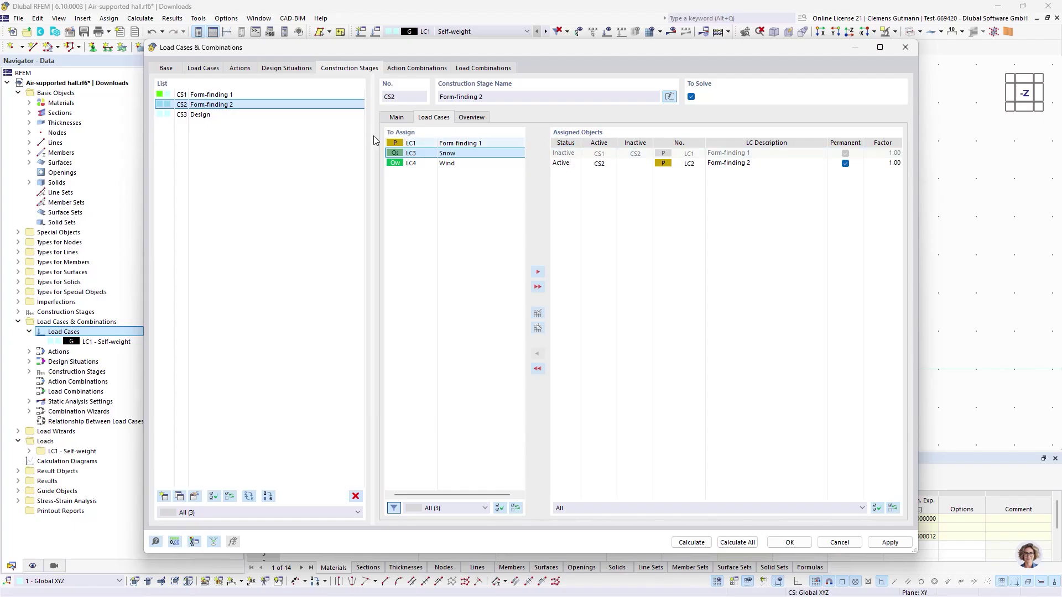
Assign load cases LC2 Form-finding 2, LC3 Snow and LC4 Wind to construction stage CS3 Design
left_click(266, 118)
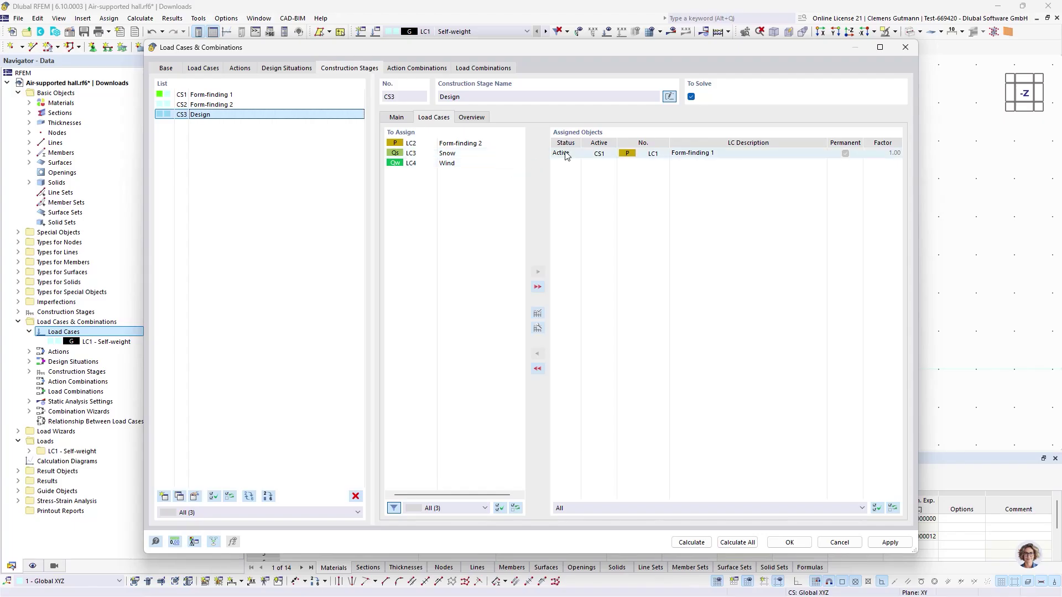
left_click(587, 155)
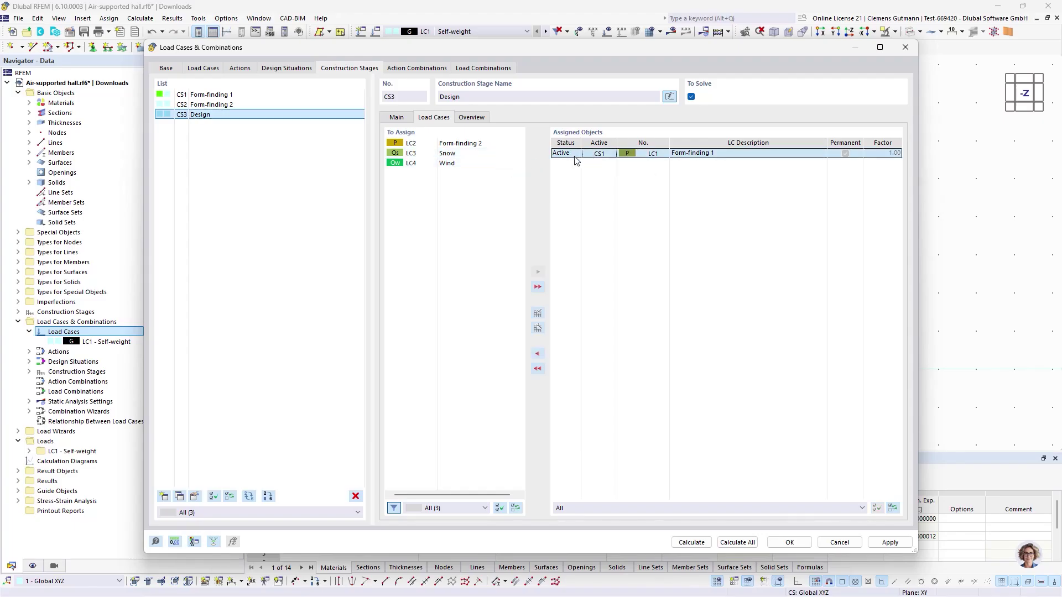
left_click(429, 145)
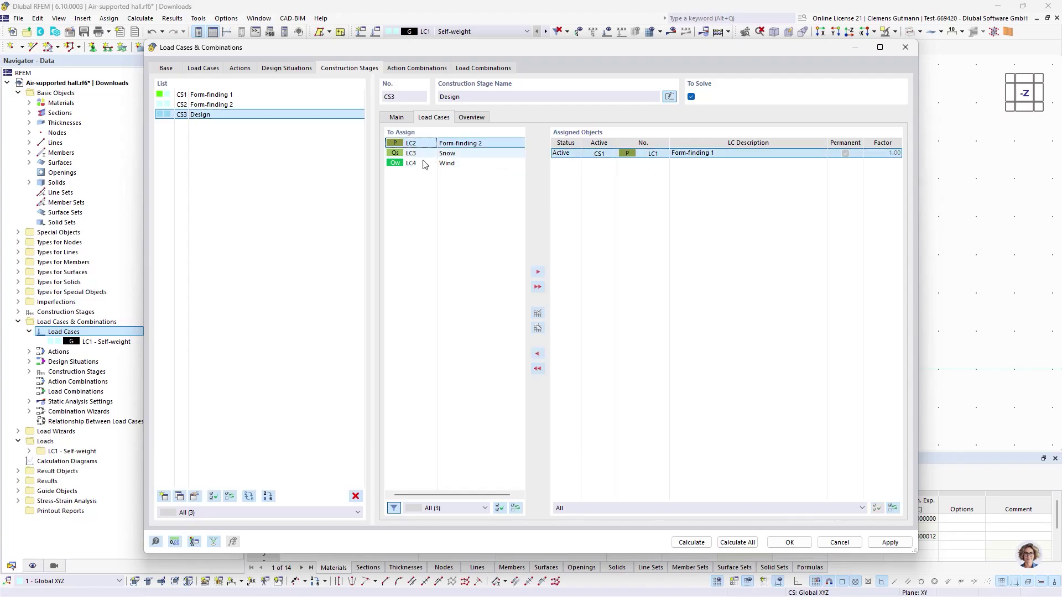
left_click(423, 164, "shift")
left_click(539, 273)
Make load case LC1 Form-finding 1 inactive in construction stage CS3 Design and accept the load cases and combinations
left_click(589, 157)
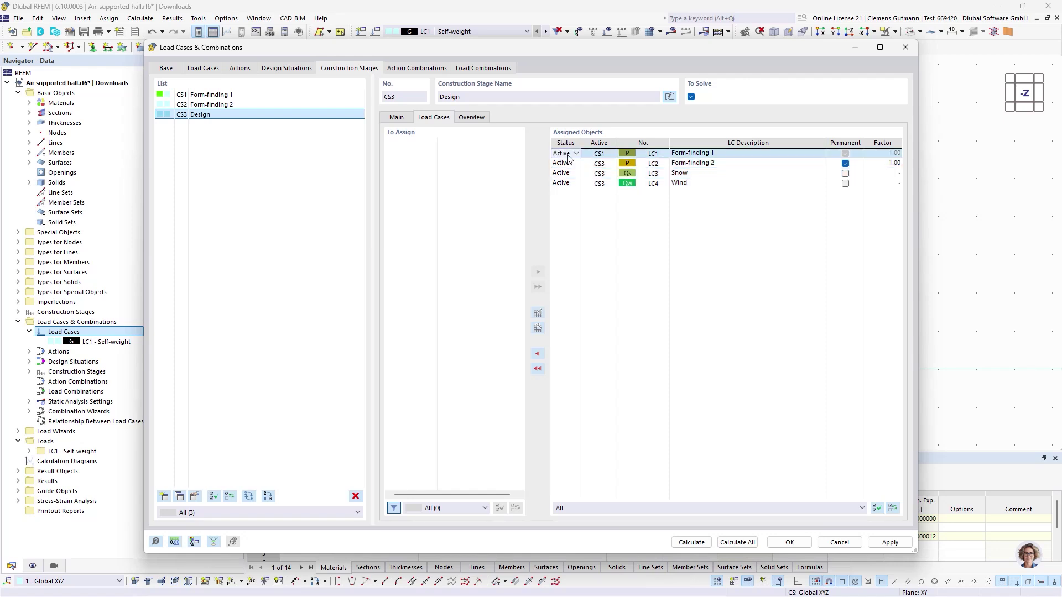
left_click(538, 354)
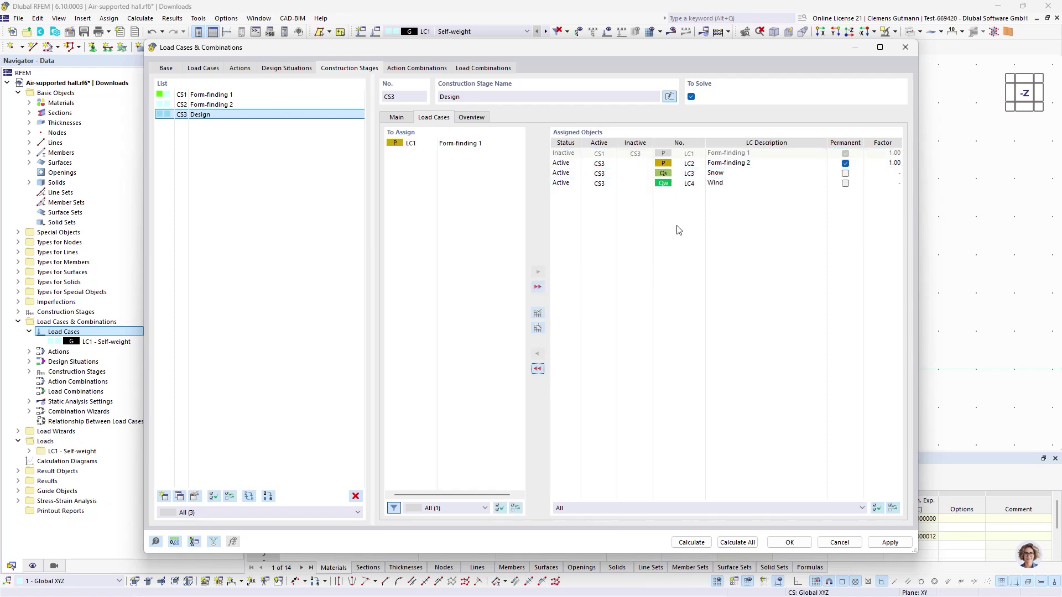
left_click(217, 105)
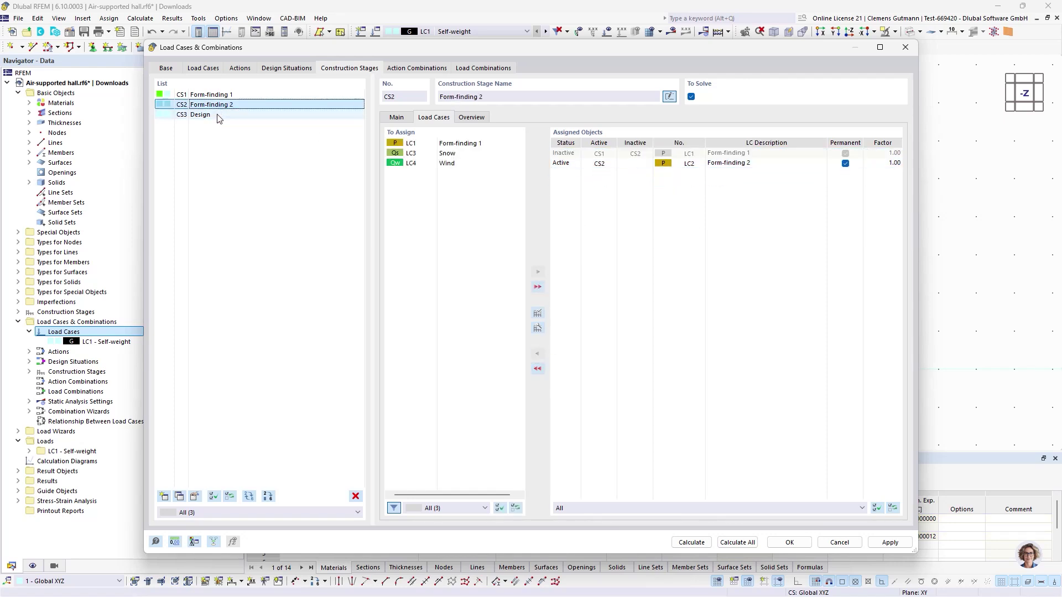
left_click(216, 115)
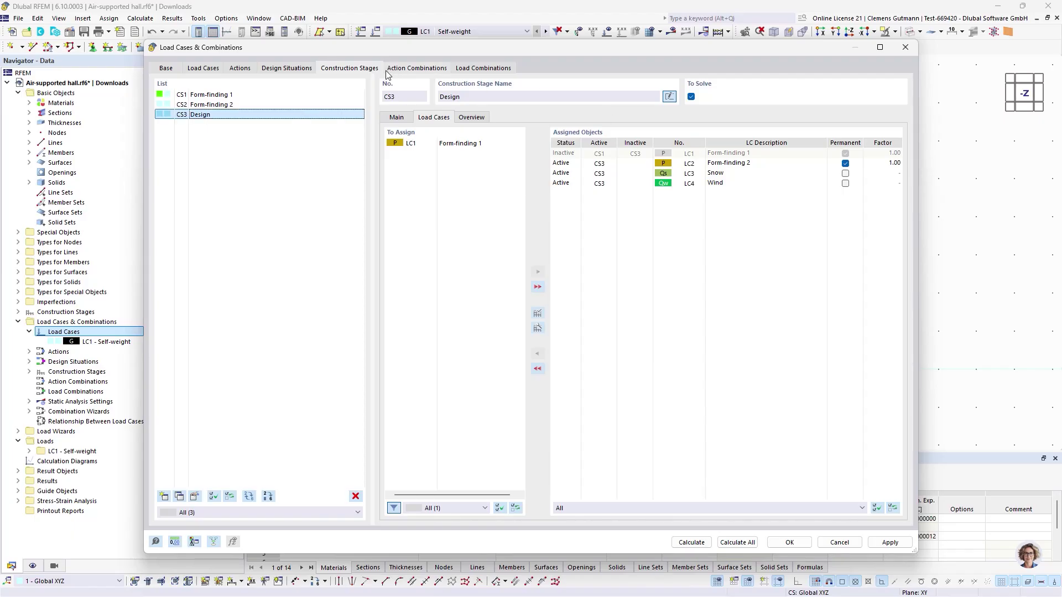
left_click(786, 544)
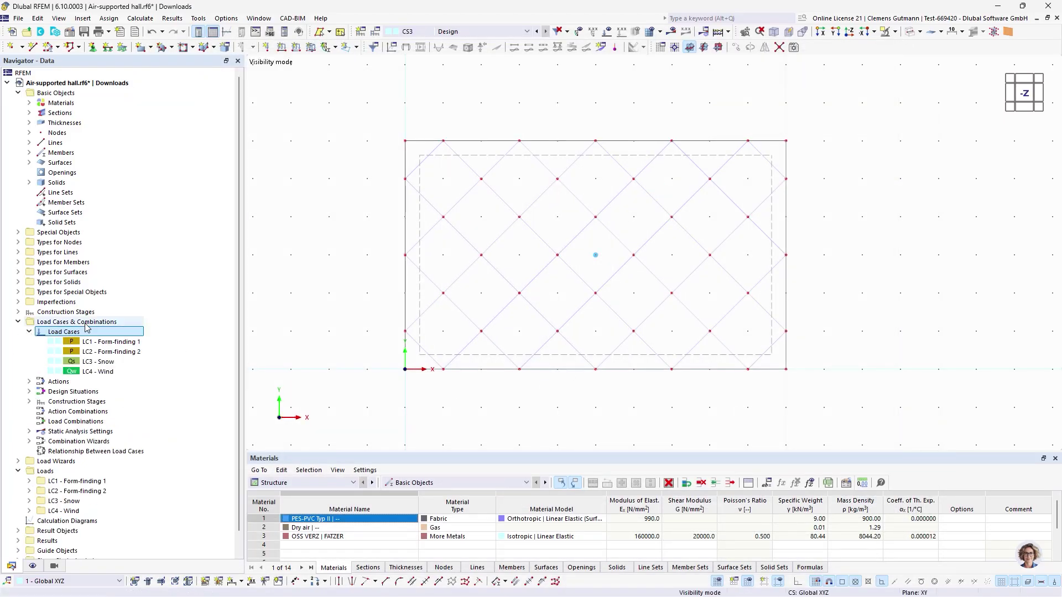
Show the load types listed under load case LC1 Form-finding 1 in the model data
scroll(56, 335, "down", 1)
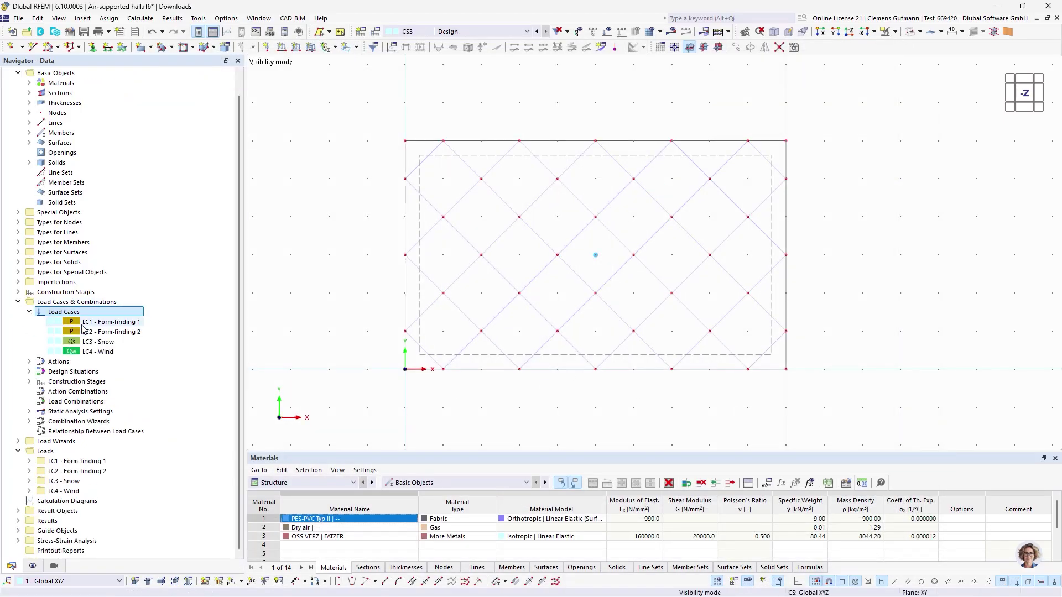
left_click(29, 461)
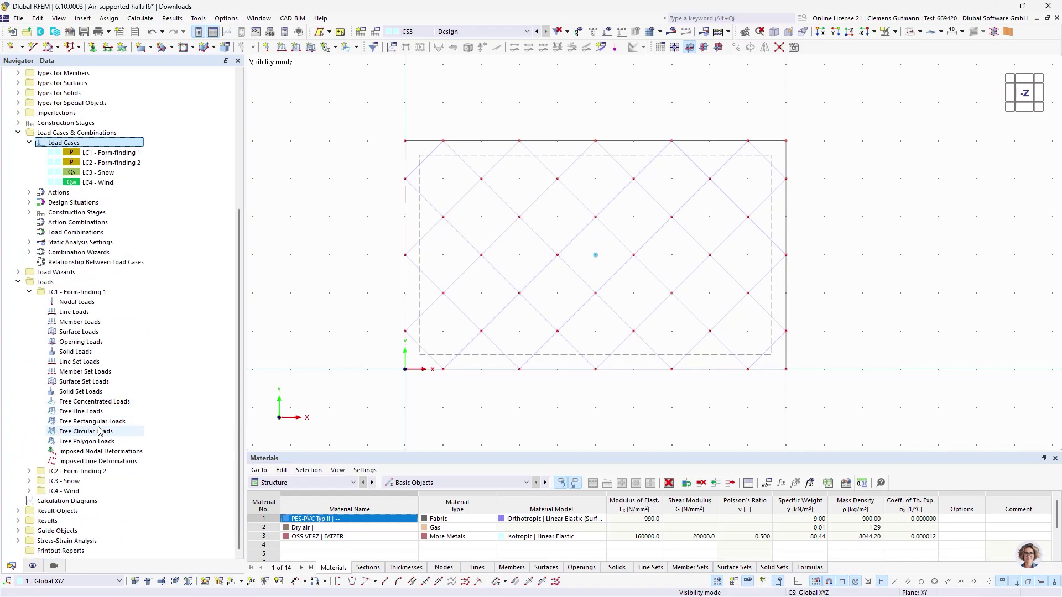
middle_click_drag(612, 387, 482, 391, "ctrl")
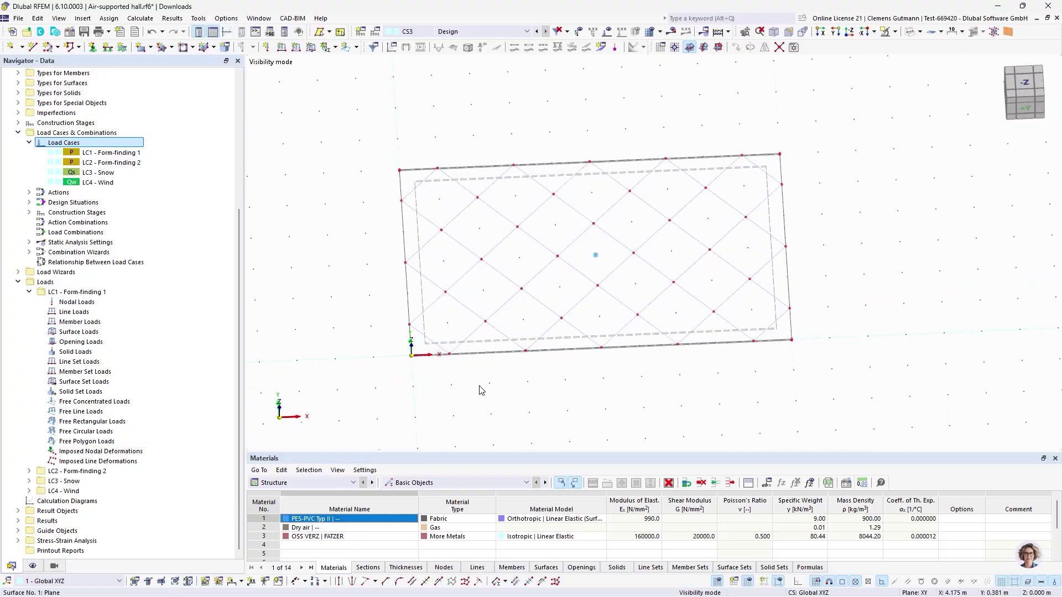
Start a new object selection in the visibilities and choose Members as its object type
left_click(54, 566)
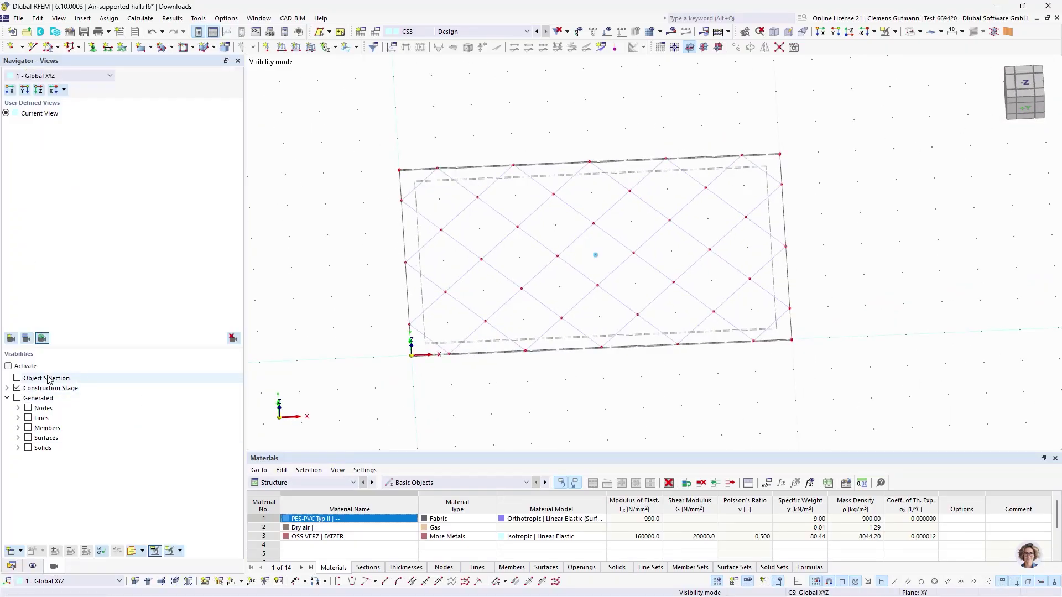
right_click(48, 379)
left_click(72, 388)
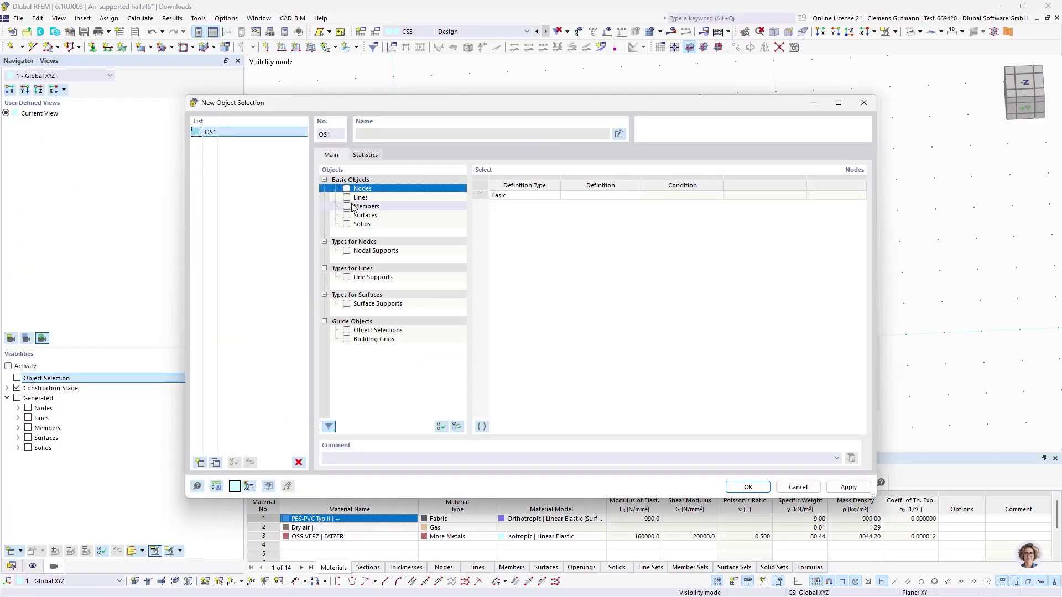
left_click(347, 206)
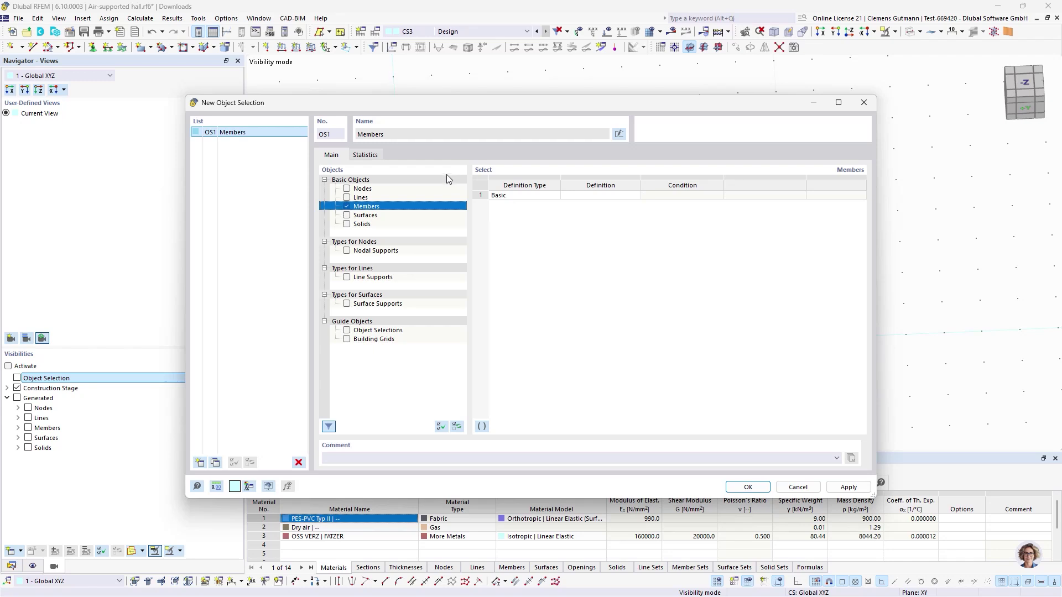
Define the selection's criterion so that Member Type equals Cable
left_click(698, 196)
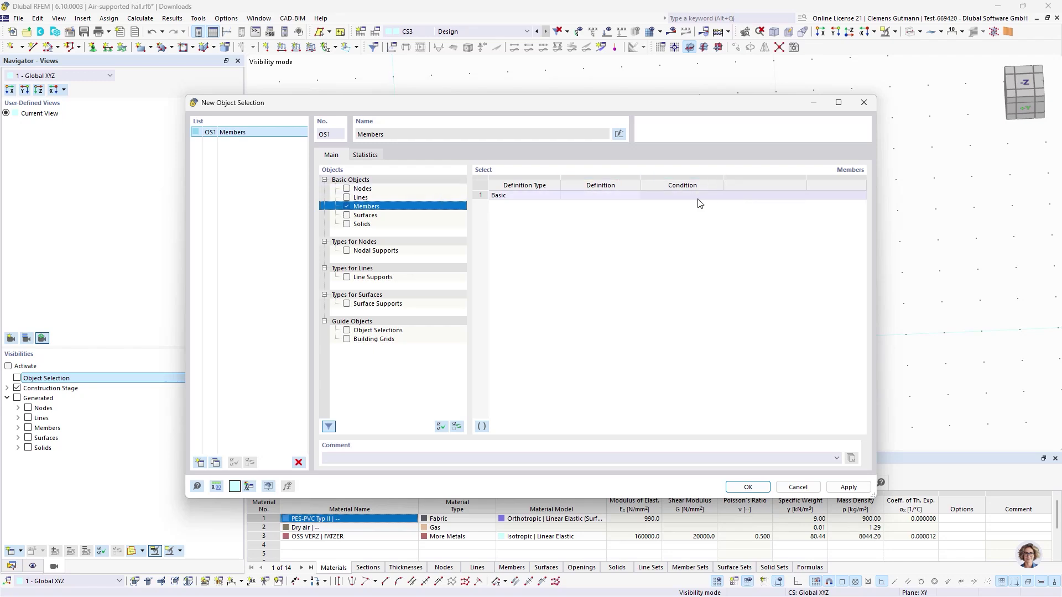
left_click(612, 196)
left_click(611, 196)
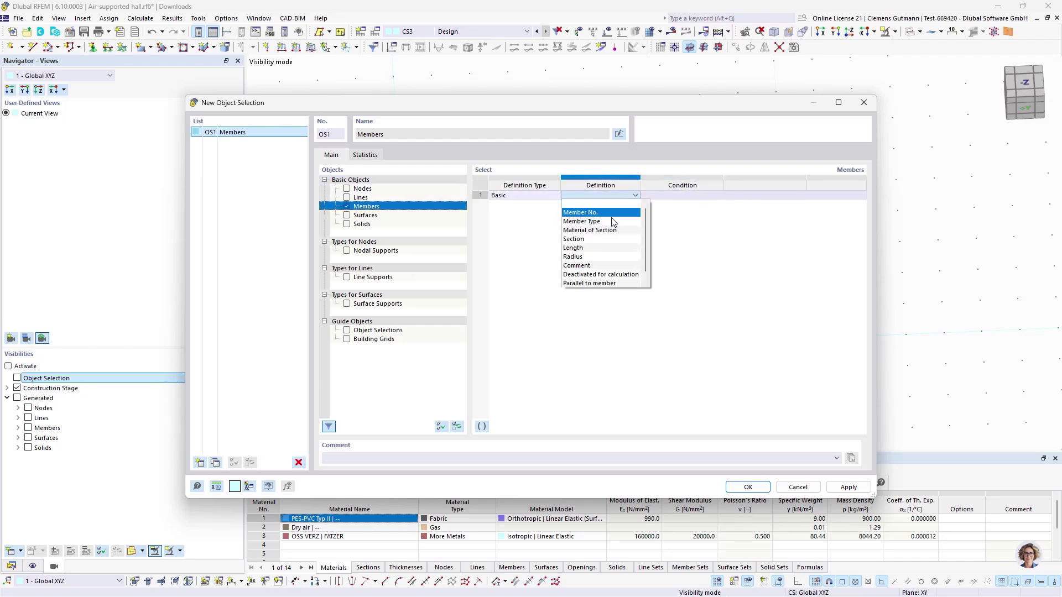
left_click(603, 221)
left_click(793, 195)
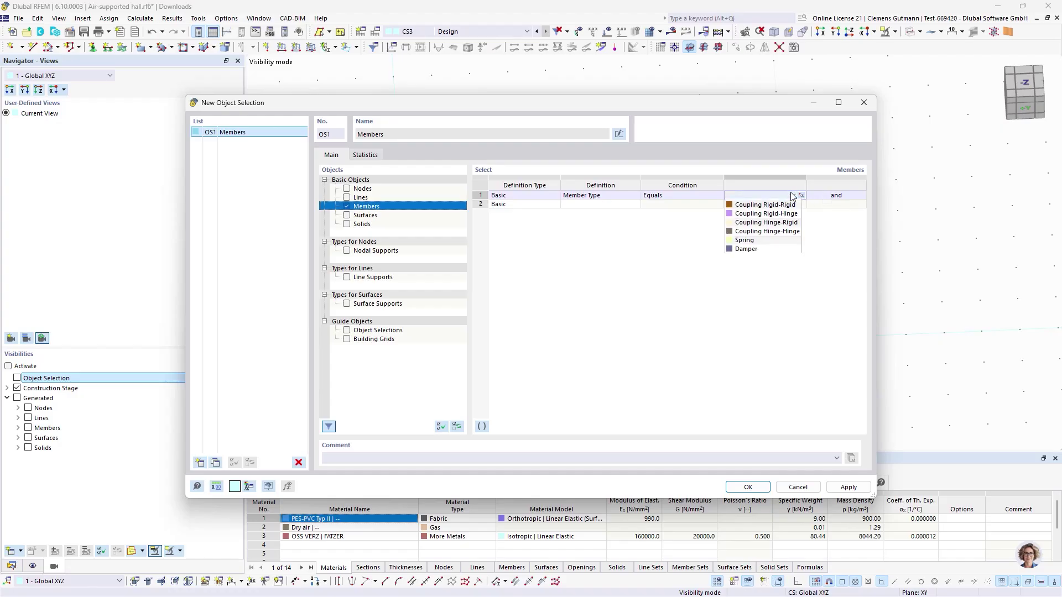
left_click(765, 274)
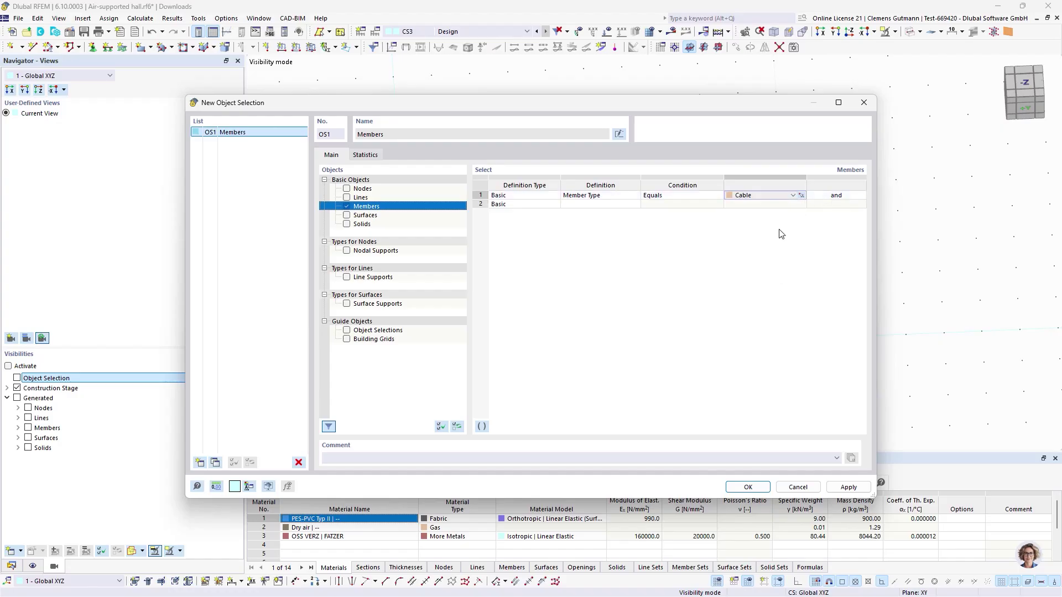
Name the first object selection Cables and add a second selection with Surfaces as its object type
left_click(619, 133)
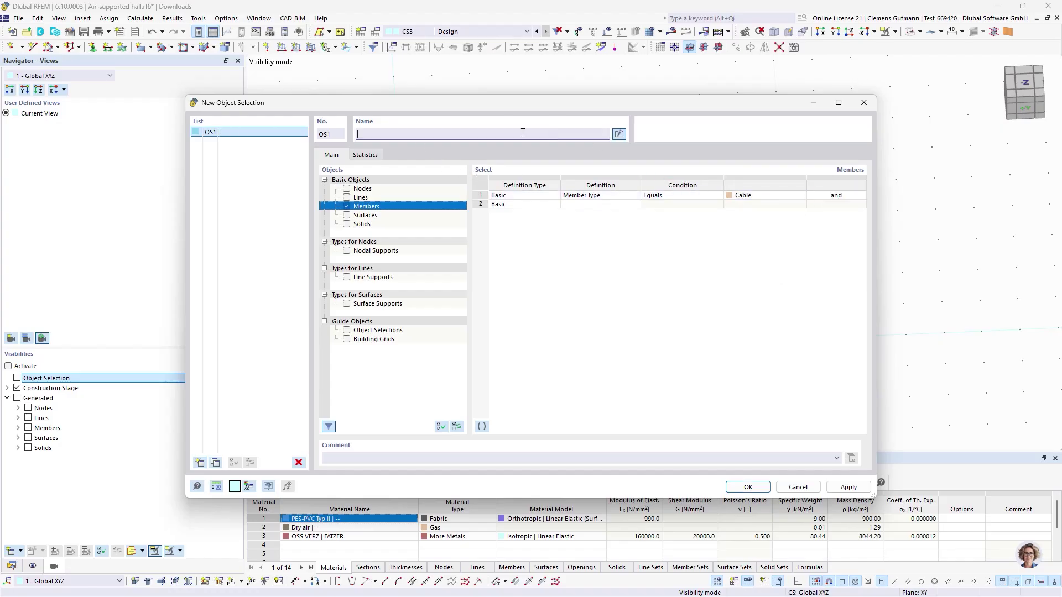
type("Cables")
left_click(199, 463)
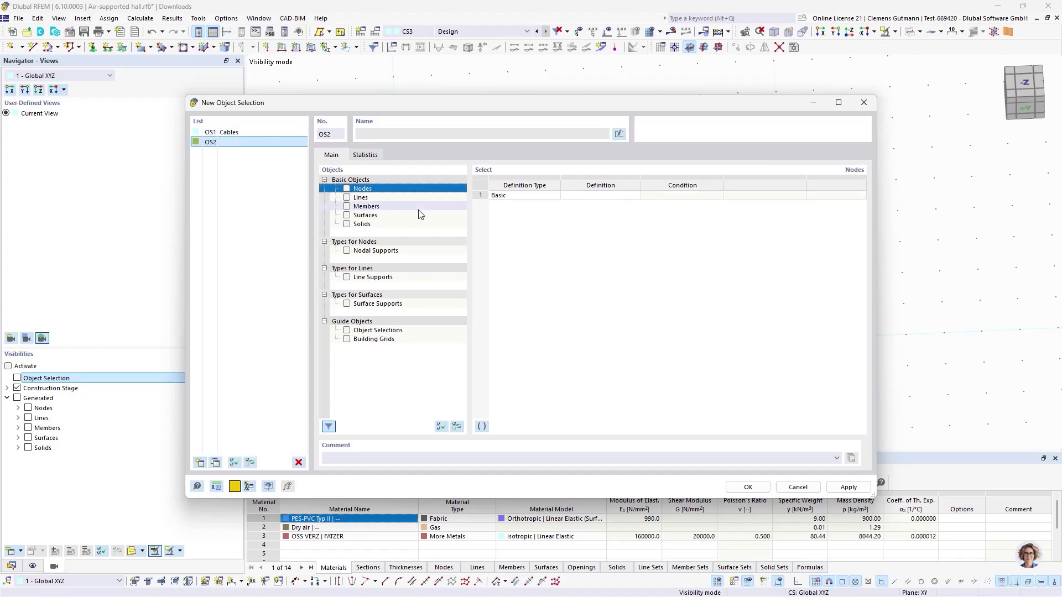
left_click(347, 216)
Define the surface selection's criterion so that Stiffness Type equals Membrane, and name the selection Membrane
left_click(658, 196)
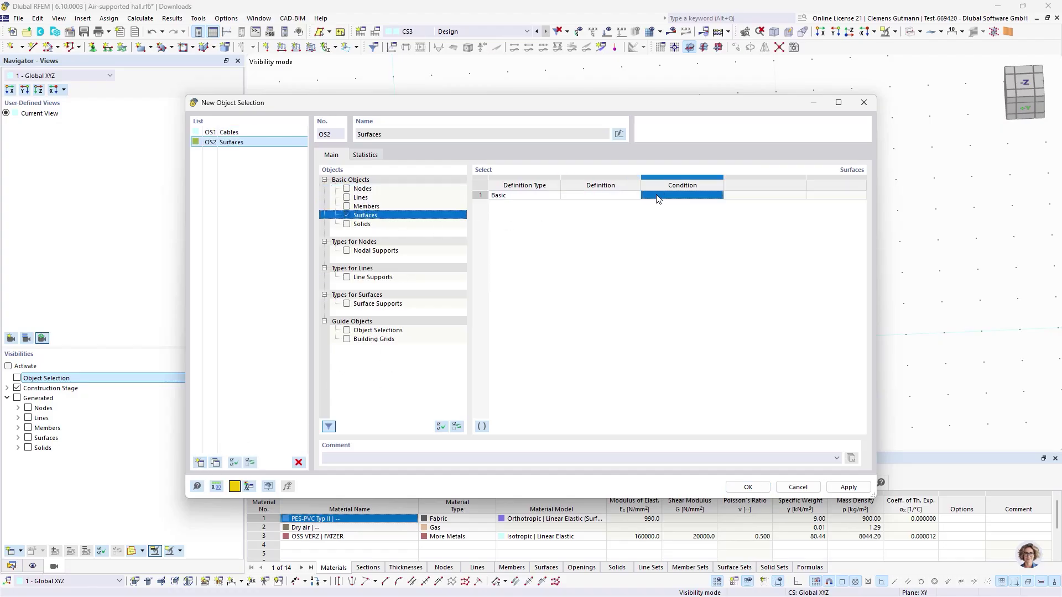
left_click(625, 198)
left_click(617, 197)
left_click(616, 198)
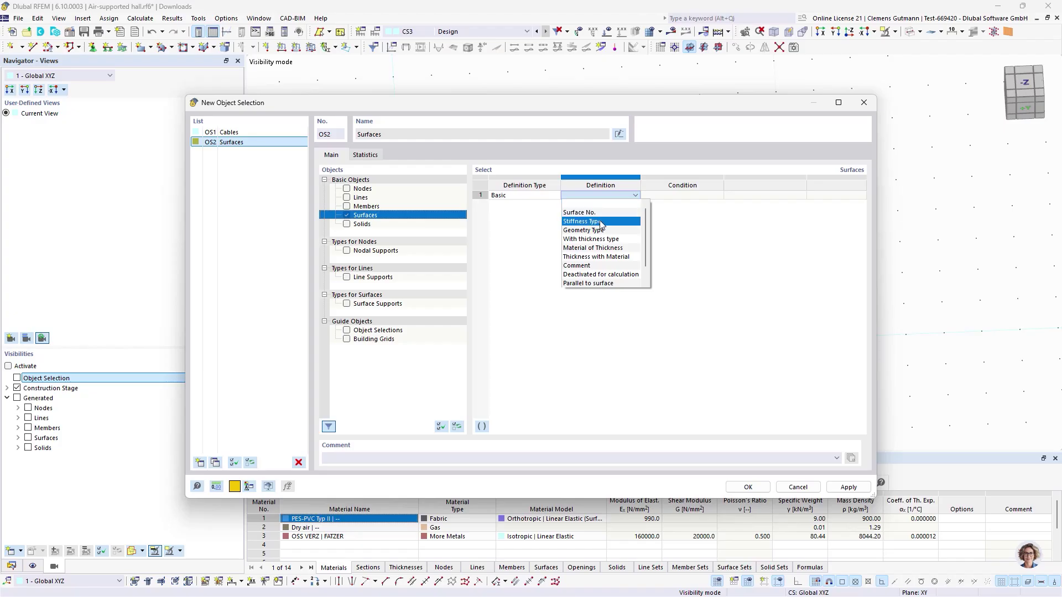
left_click(602, 222)
left_click(767, 195)
left_click(766, 195)
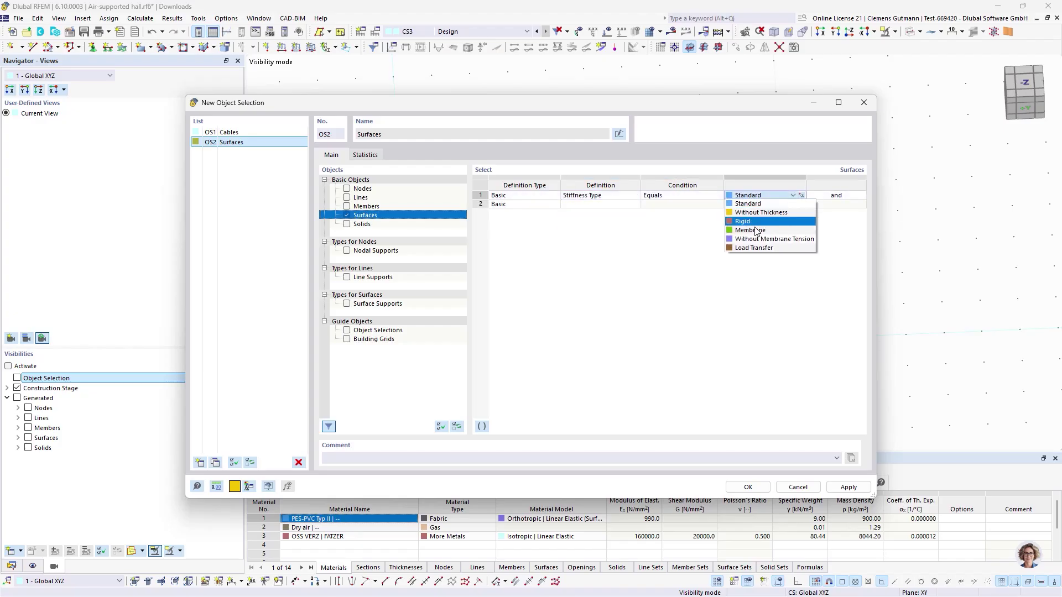
left_click(756, 230)
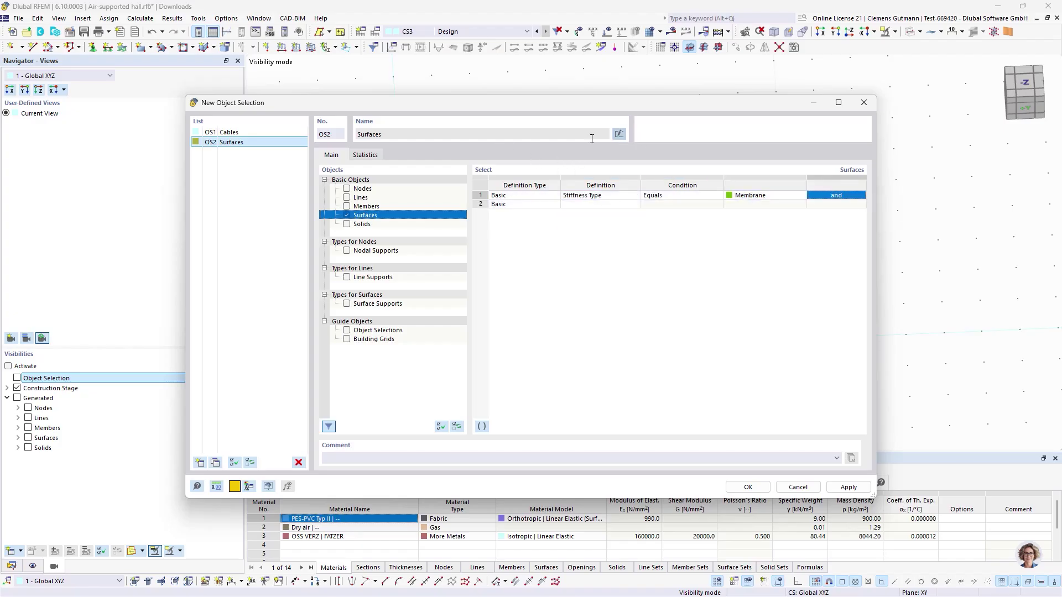
double_click(514, 135)
type("Membrane")
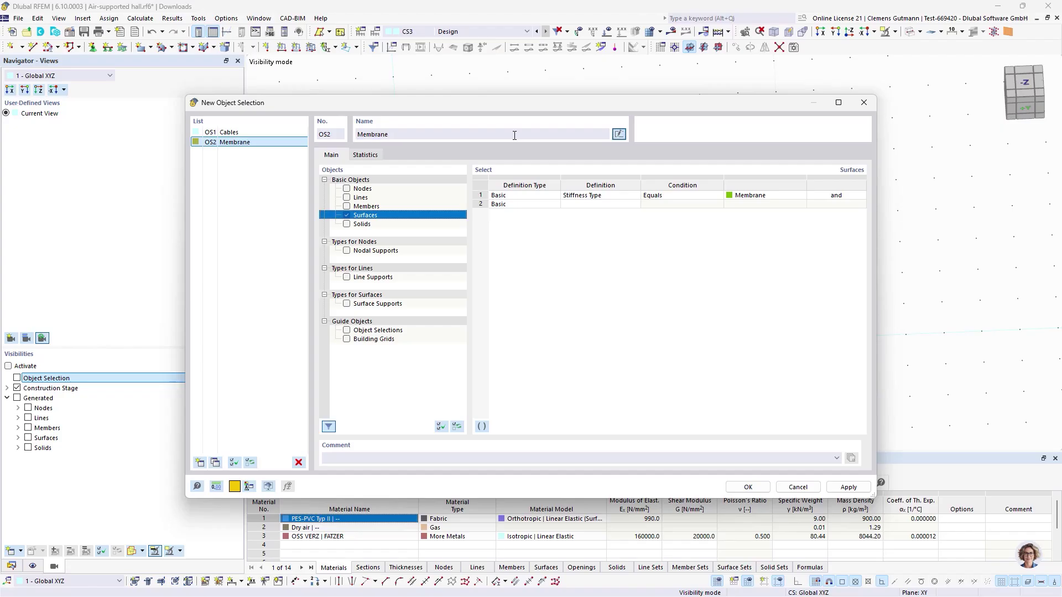
Add a third object selection for Solids with the criterion that Solid Type equals Gas
left_click(200, 463)
left_click(346, 224)
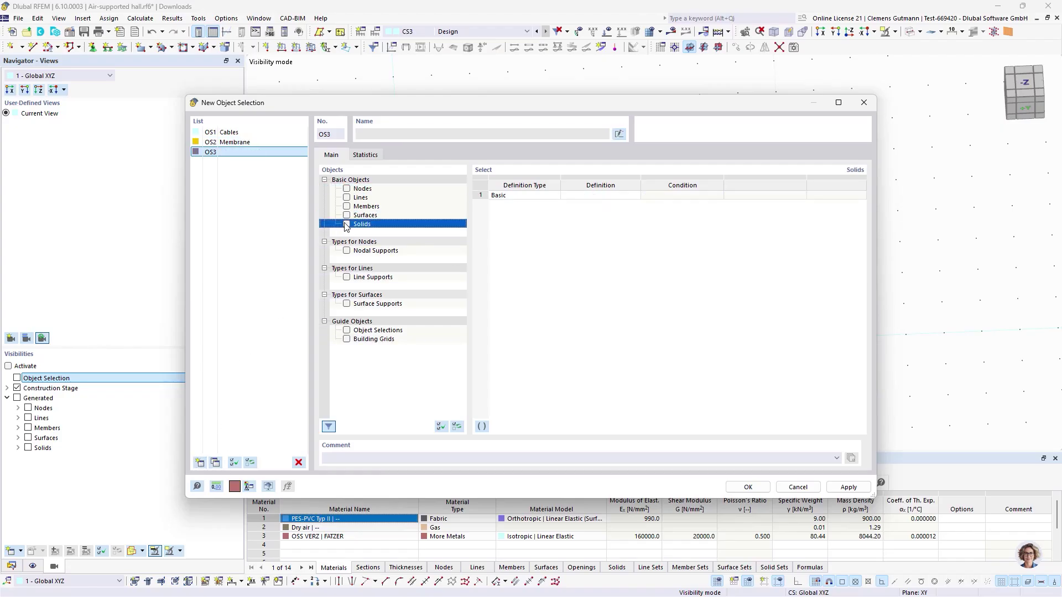
left_click(605, 197)
left_click(612, 198)
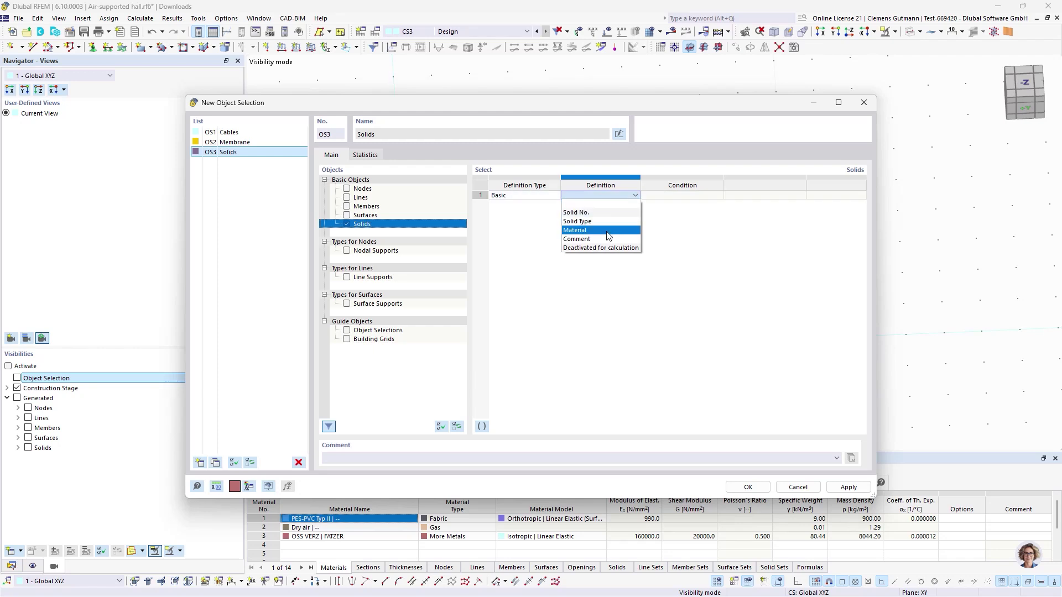
left_click(603, 214)
left_click(765, 195)
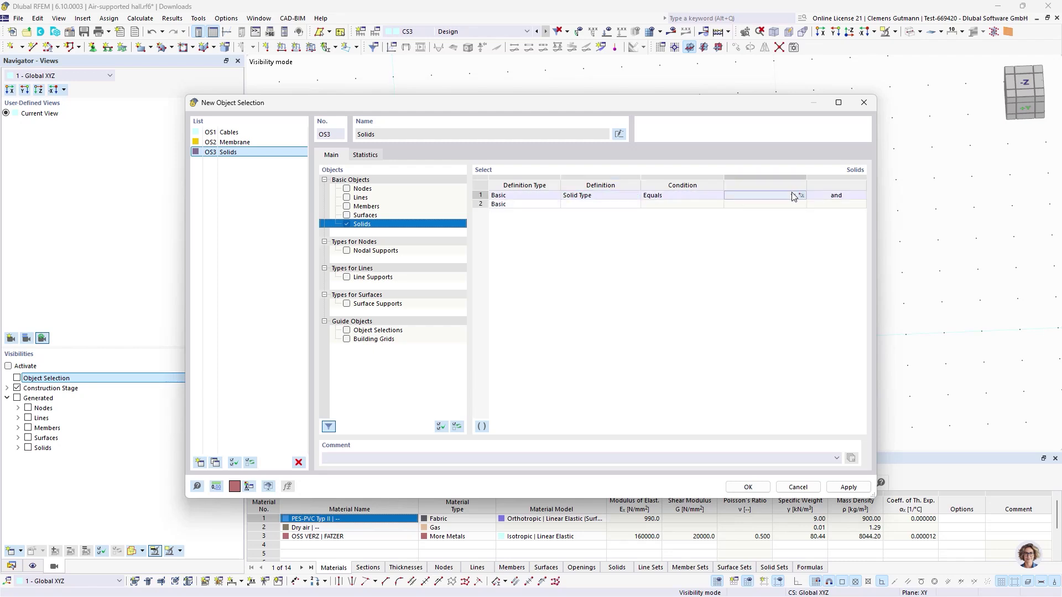
left_click(793, 196)
left_click(744, 205)
Name the third object selection Gas and accept all the object selections
left_click(619, 134)
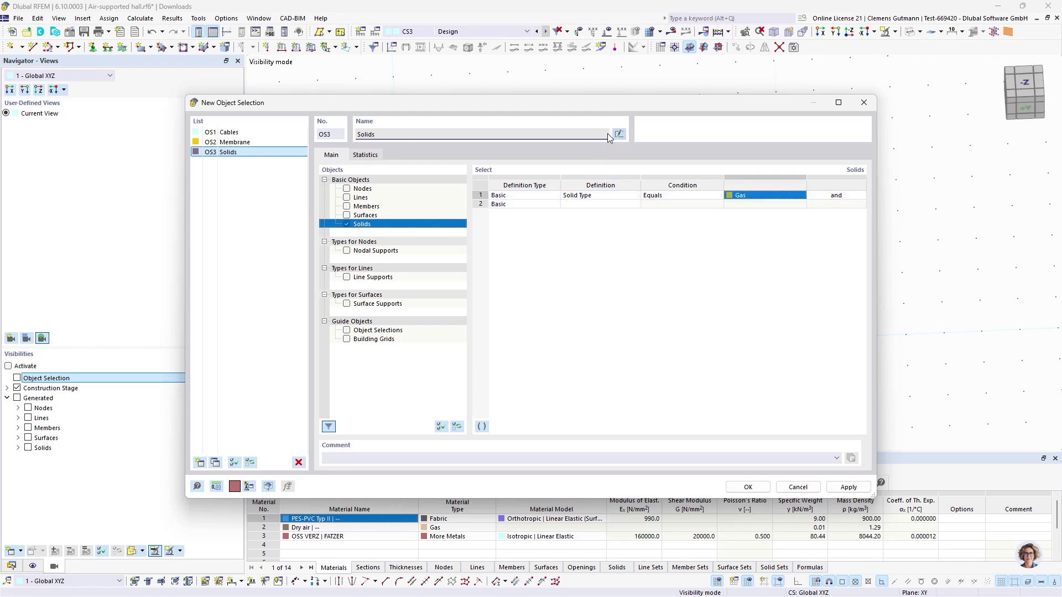
key("ctrl+a")
key("BackSpace")
type("Gas")
key("Return")
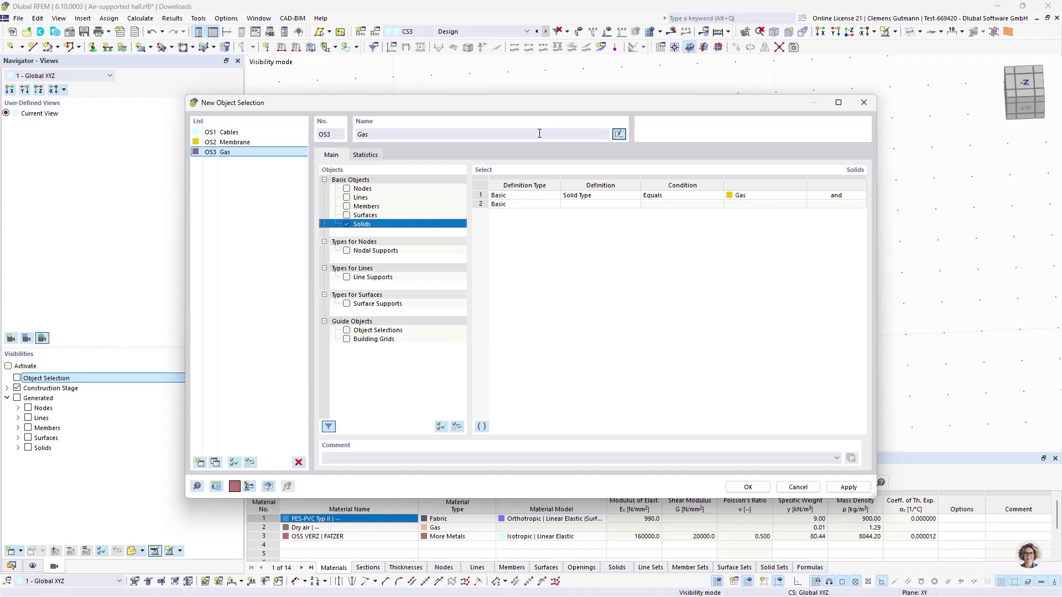
left_click(748, 487)
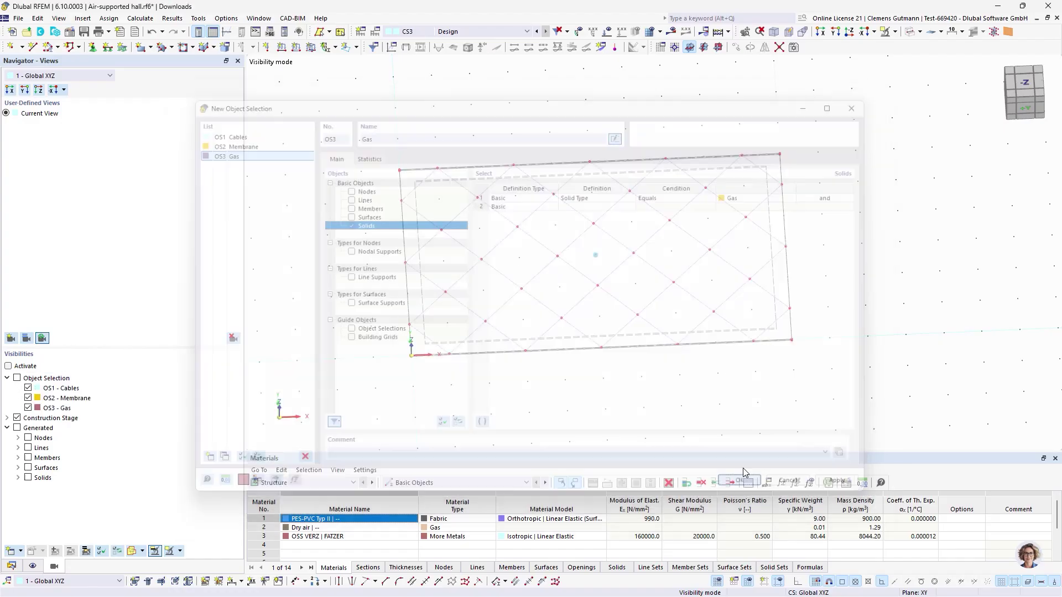
Activate the visibilities with only the Membrane object selection enabled, excluding Cables, Gas and the construction stages
left_click(17, 418)
left_click(28, 409)
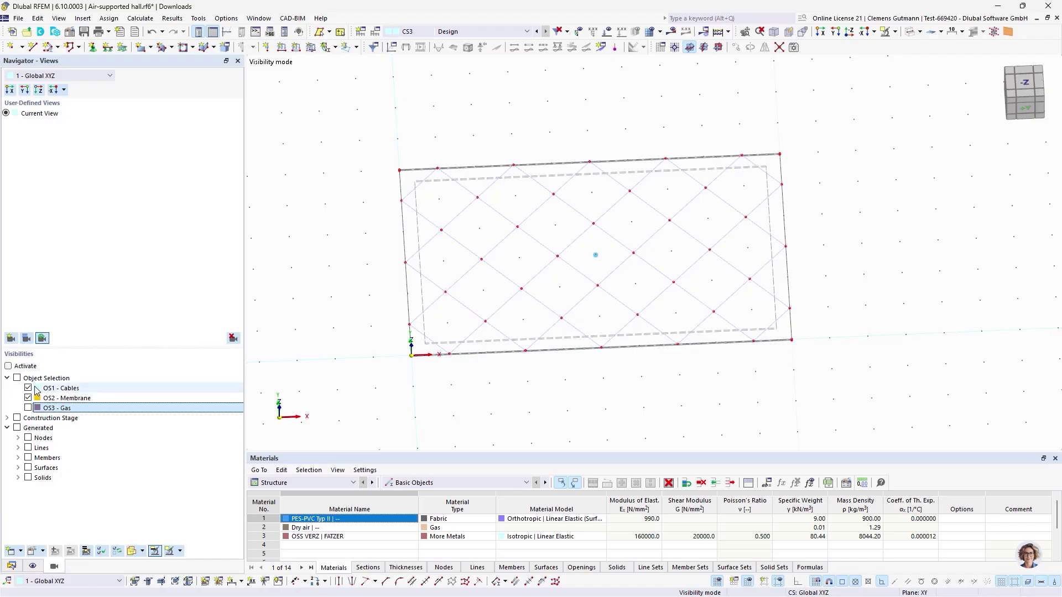
left_click(28, 388)
right_click(493, 388)
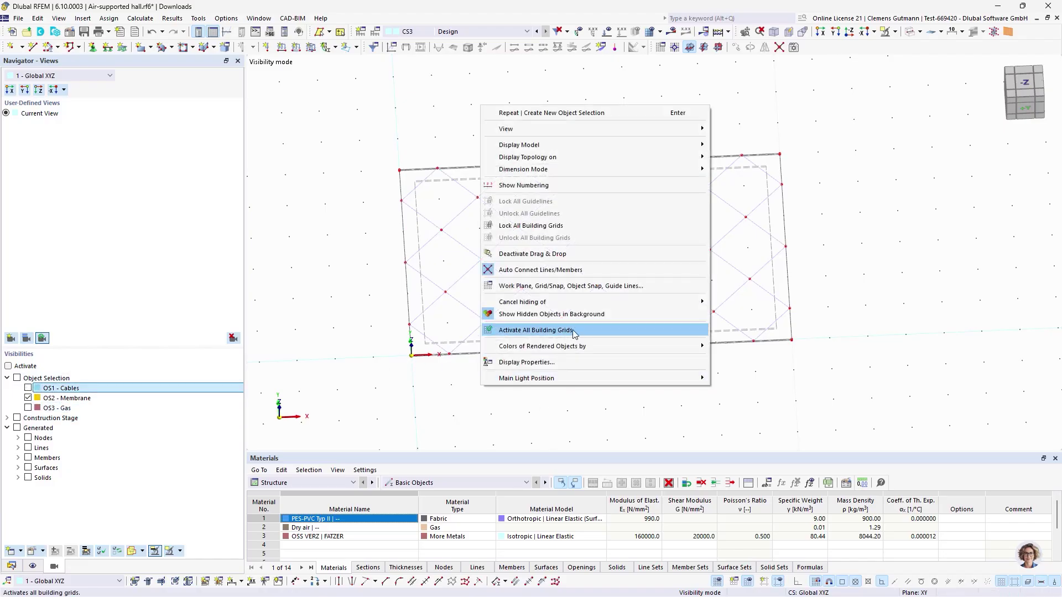
left_click(578, 397)
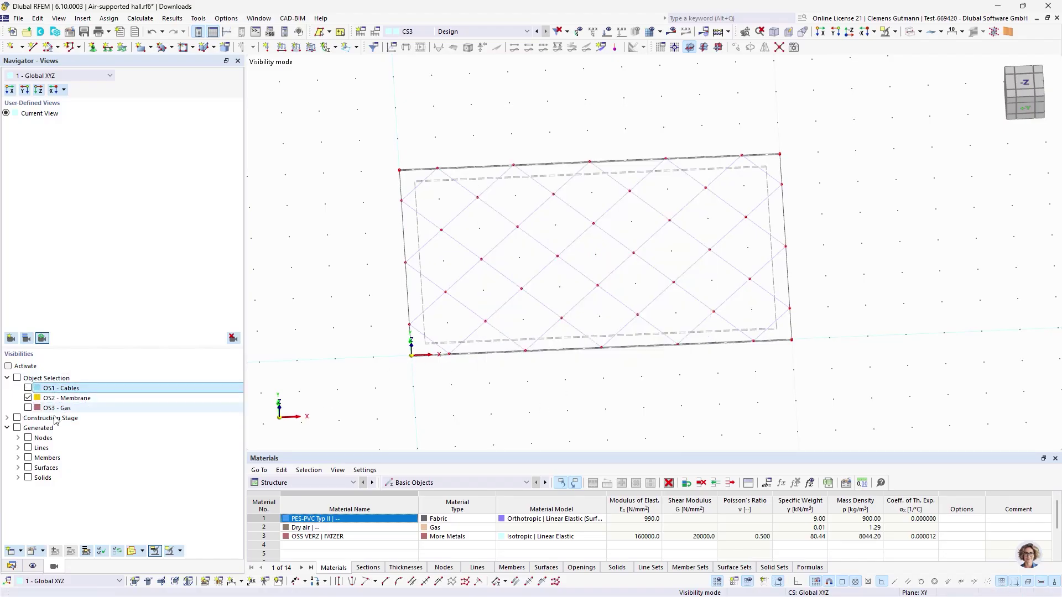
left_click(17, 378)
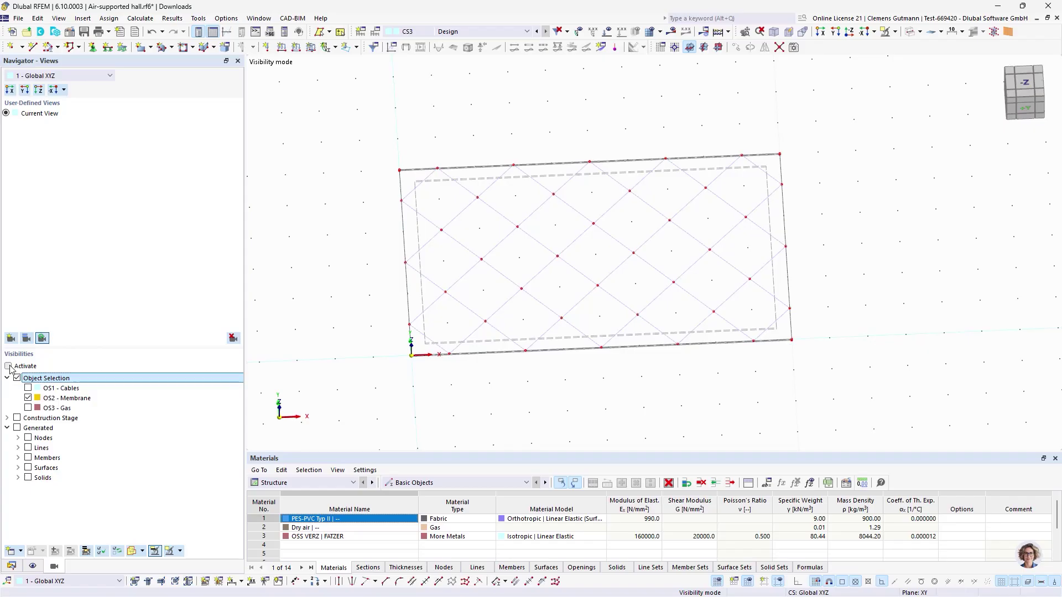
left_click(8, 366)
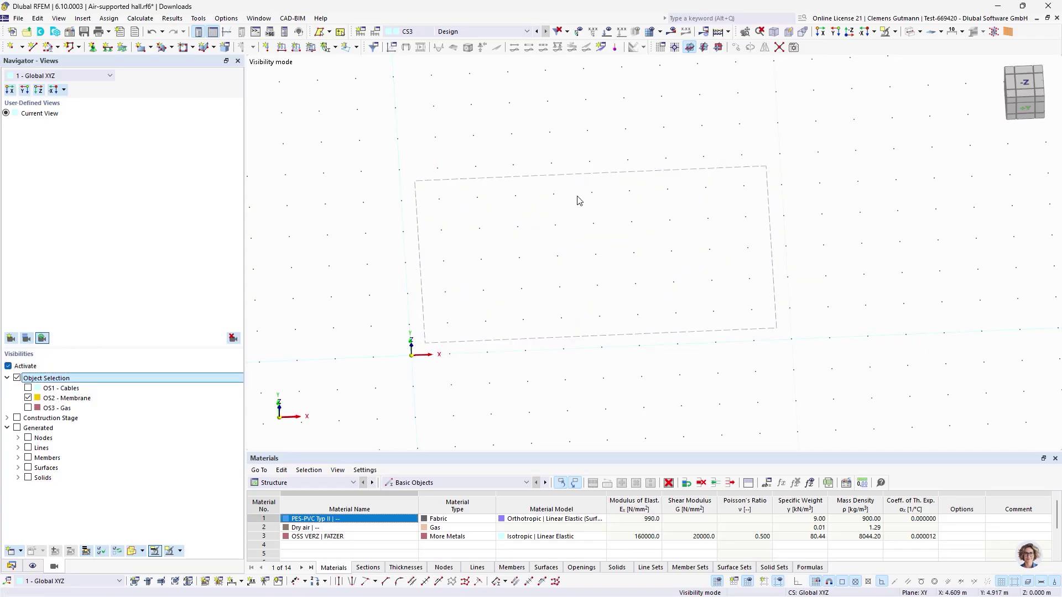
Start a new surface load on the membrane surface in LC1 Form-finding 1 with the load type Form-Finding
left_click(588, 174)
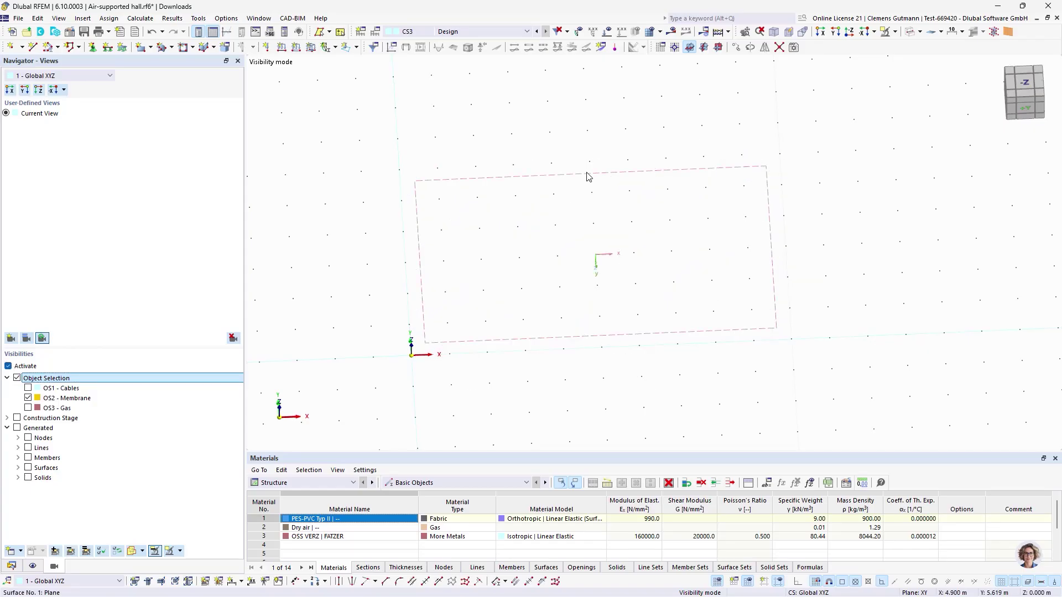
left_click(311, 47)
left_click(618, 431)
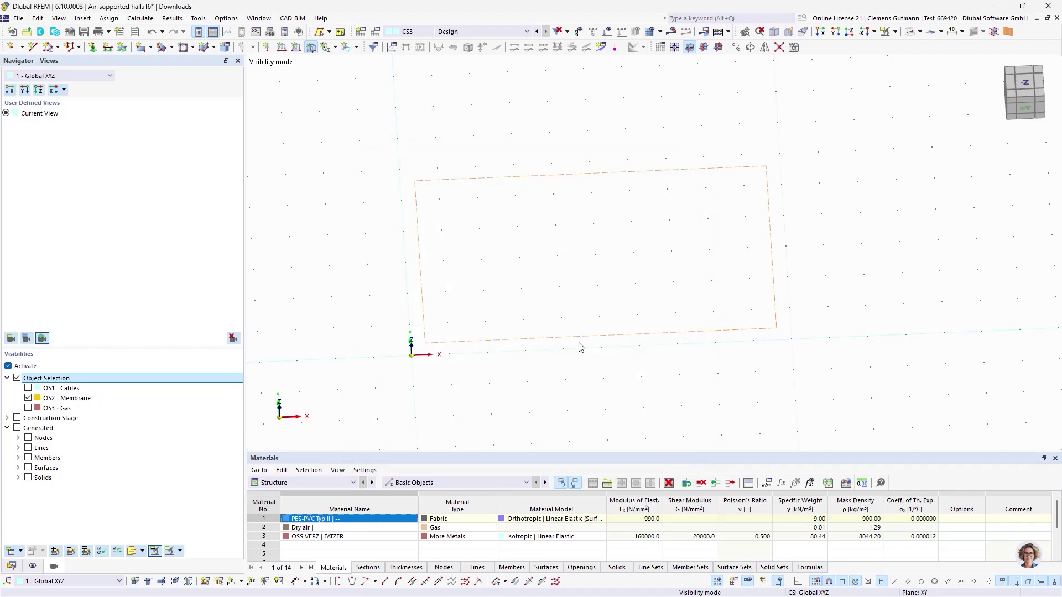
left_click(289, 182)
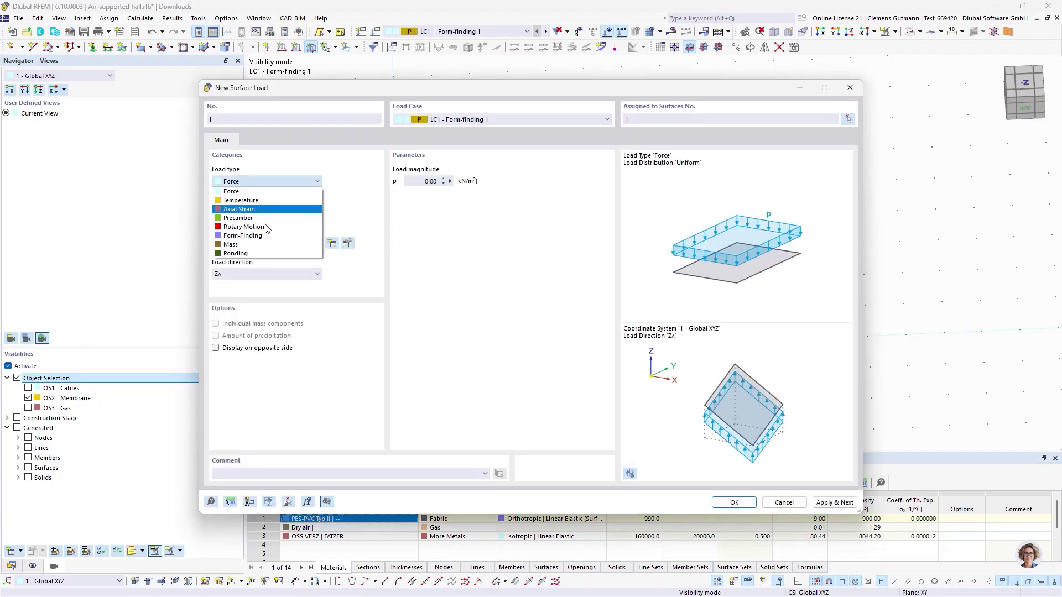
left_click(258, 237)
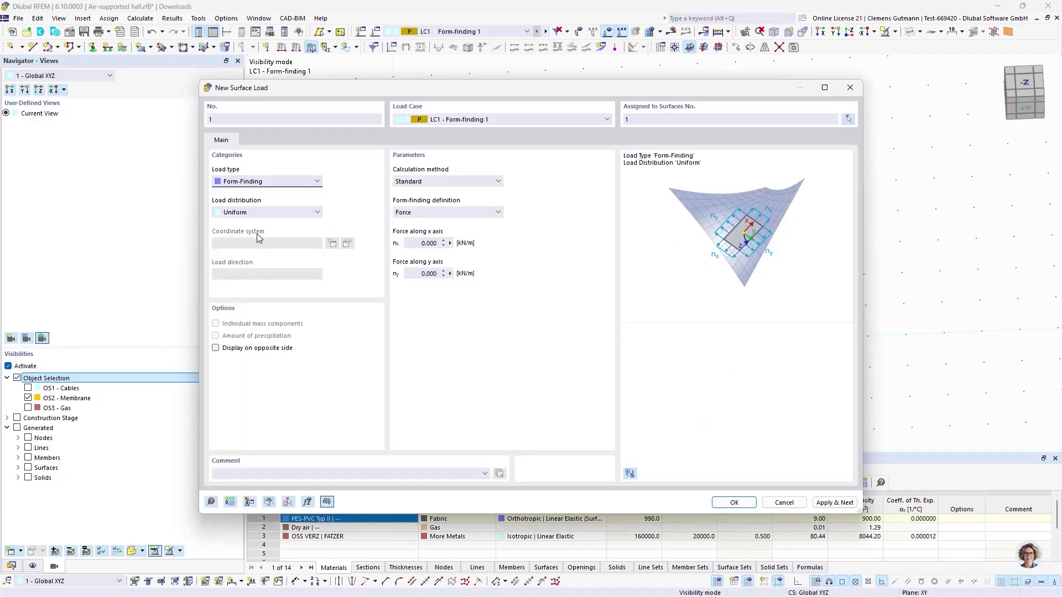
Try the Projection calculation method for the form-finding surface load and switch back to Standard
left_click(489, 182)
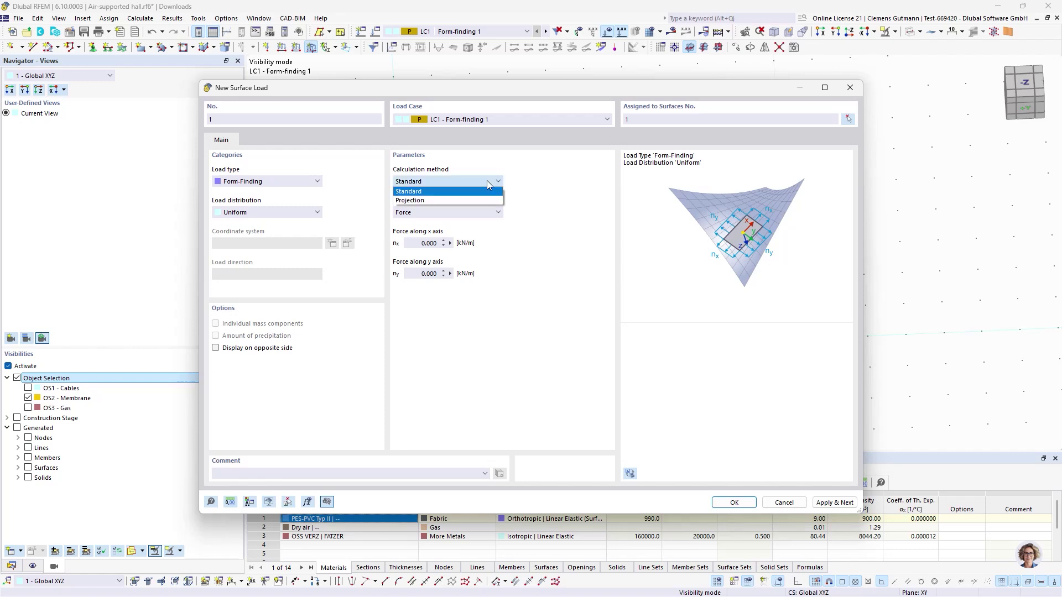
left_click(434, 200)
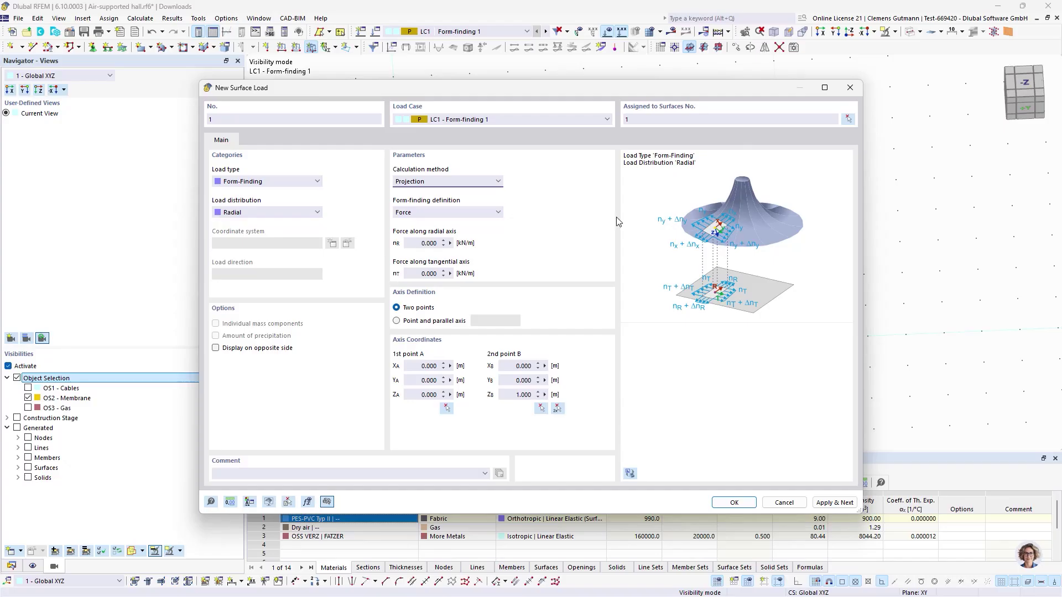
left_click(454, 183)
left_click(450, 192)
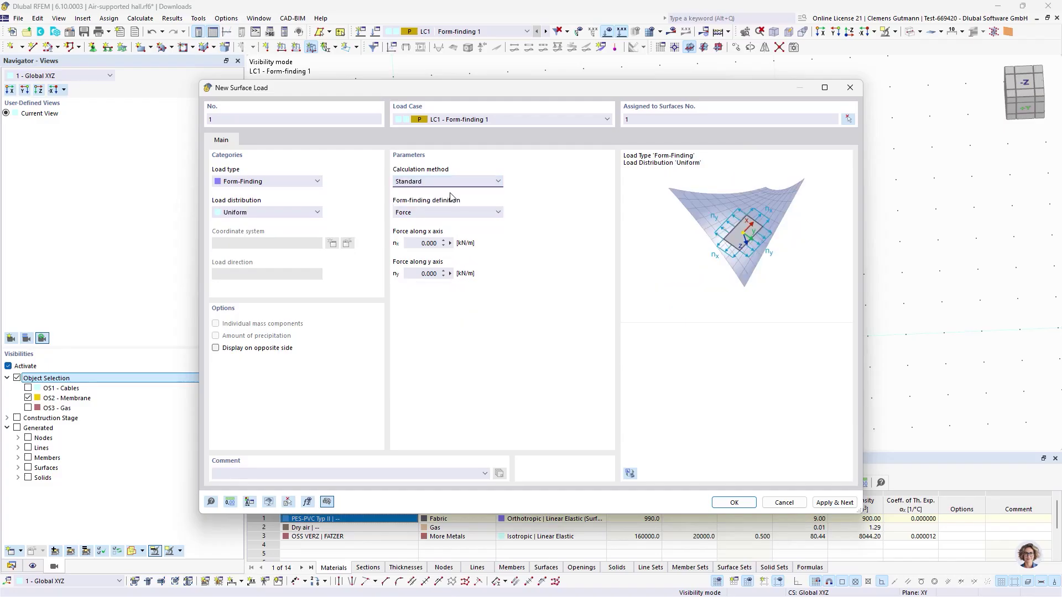
Set the surface load's form-finding definition to Sag with a sag of 2 m
left_click(450, 214)
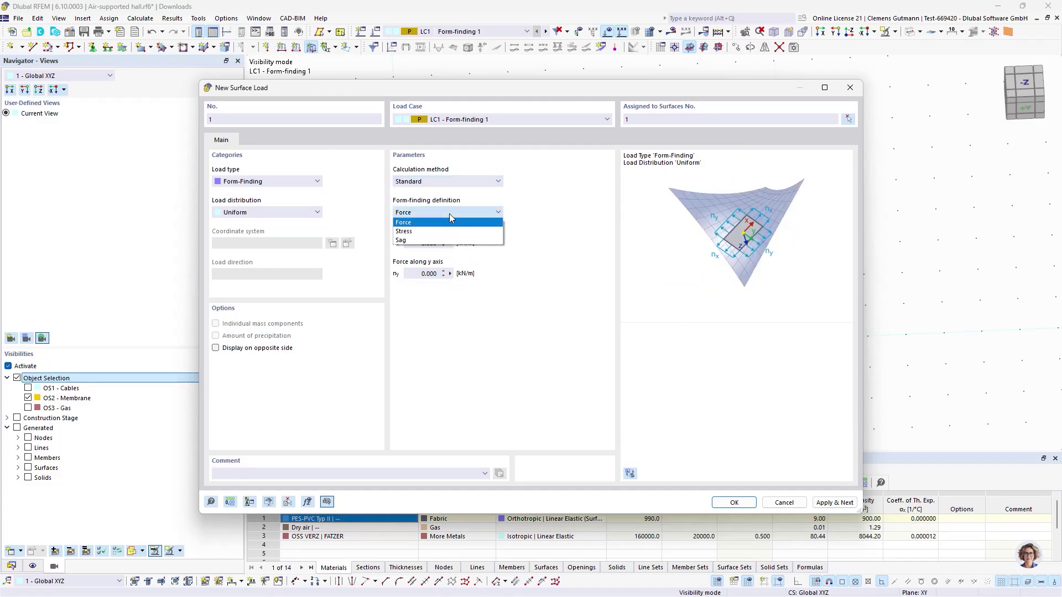
left_click(419, 221)
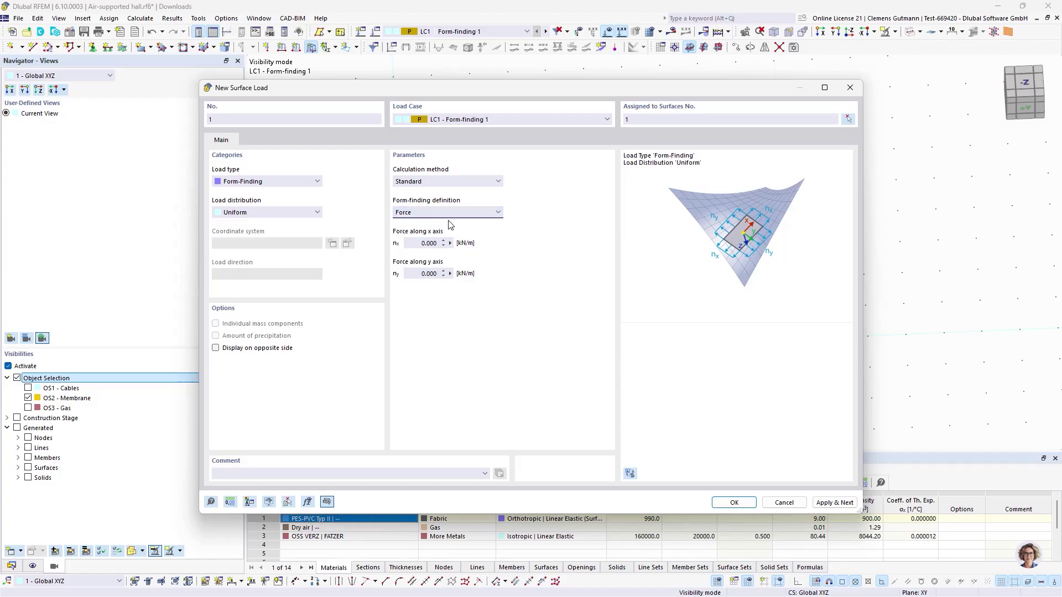
left_click(420, 213)
left_click(419, 231)
left_click(420, 213)
left_click(413, 242)
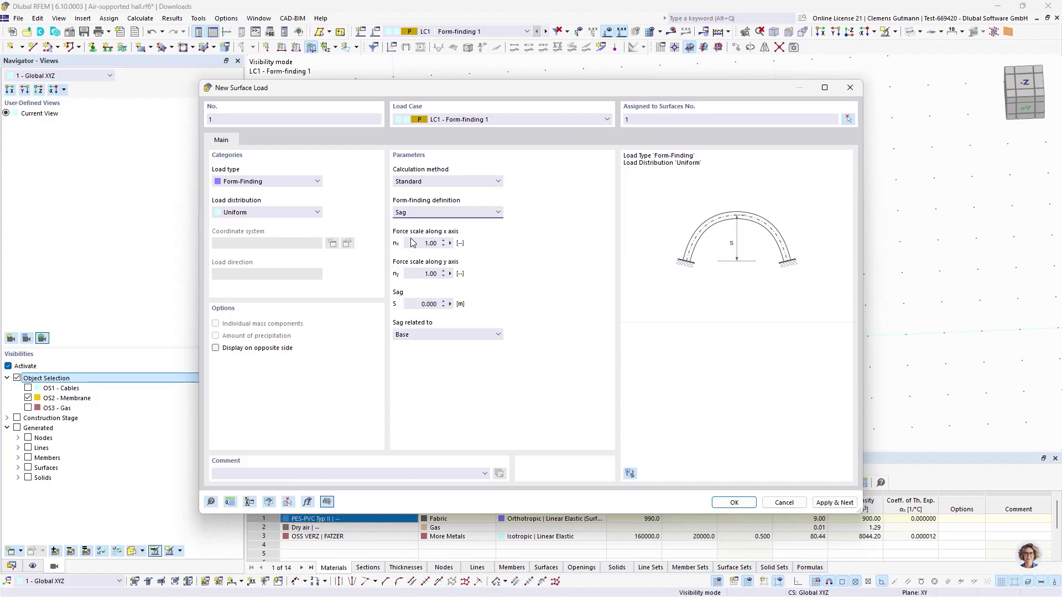
left_click(429, 303)
type("2")
key("Tab")
Try relating the sag to the coordinate system and to a surface, and return to Base
left_click(465, 334)
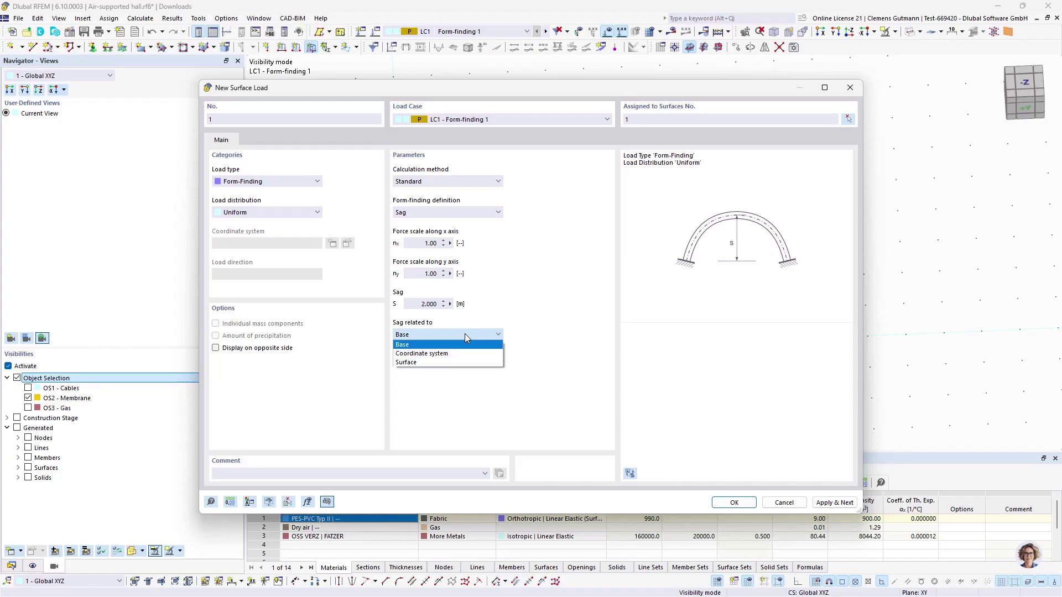
left_click(465, 355)
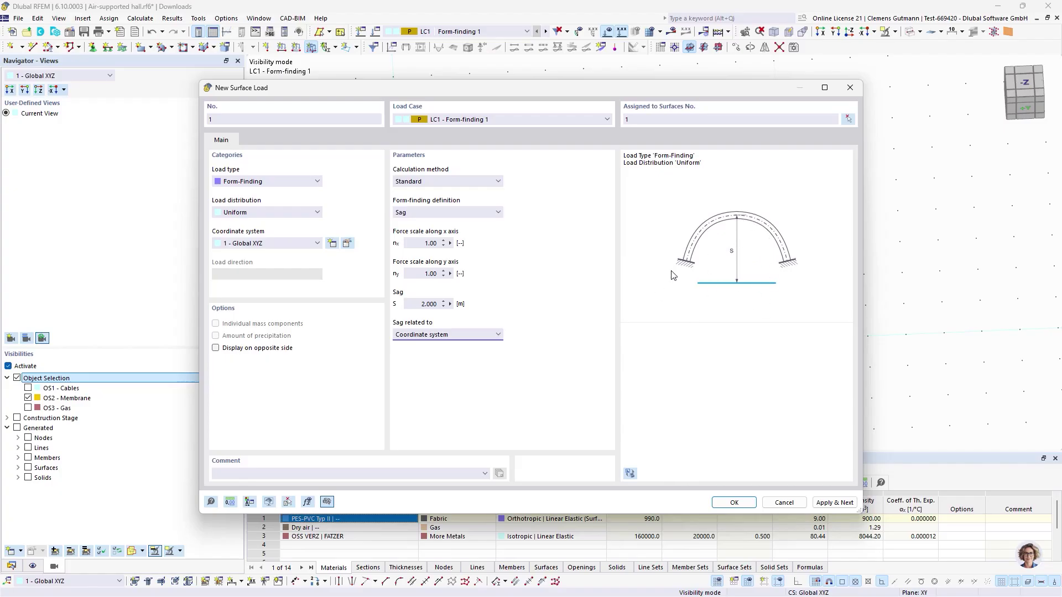
left_click(501, 334)
left_click(473, 363)
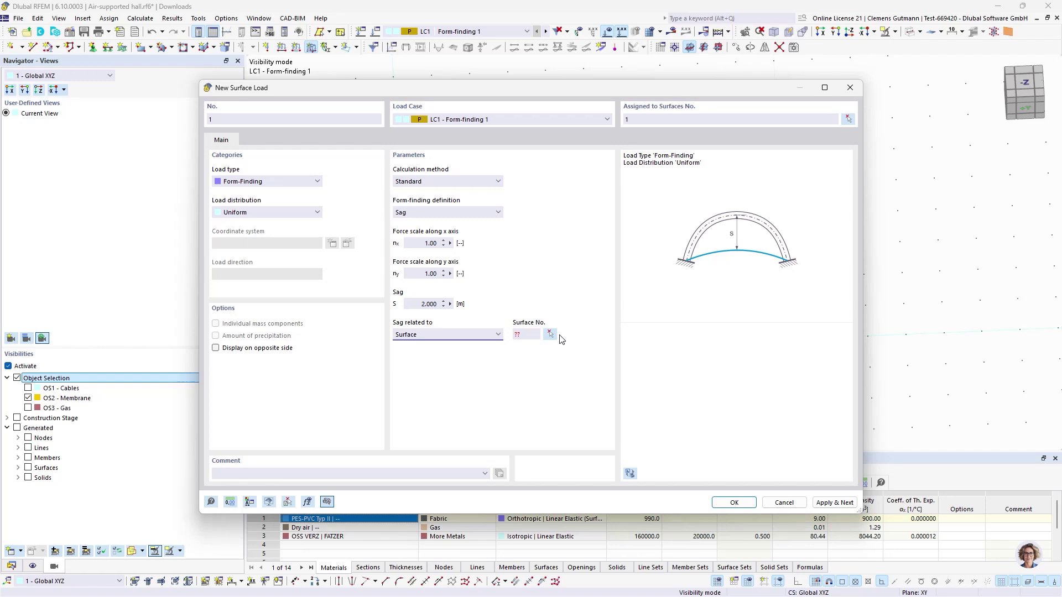
left_click(477, 334)
left_click(407, 363)
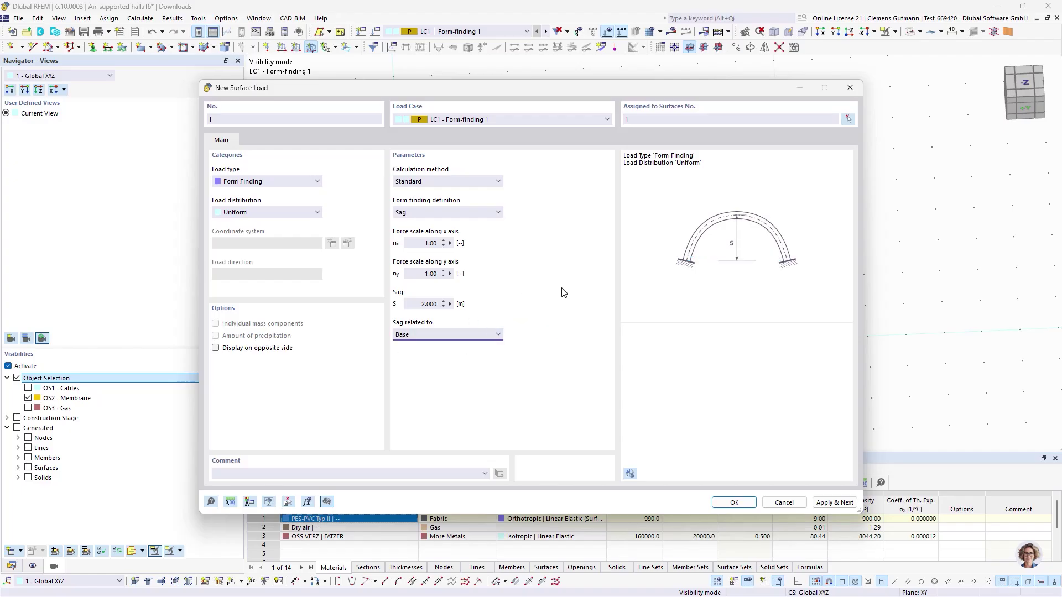
Accept the form-finding surface load and reactivate the object visibilities to view it on the membrane
left_click(751, 507)
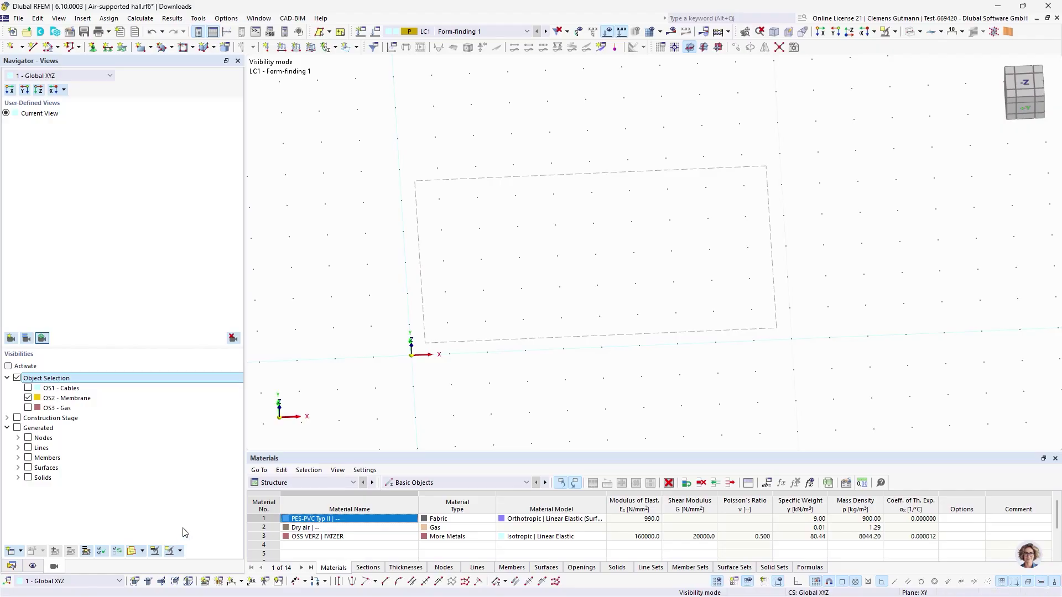
left_click(9, 366)
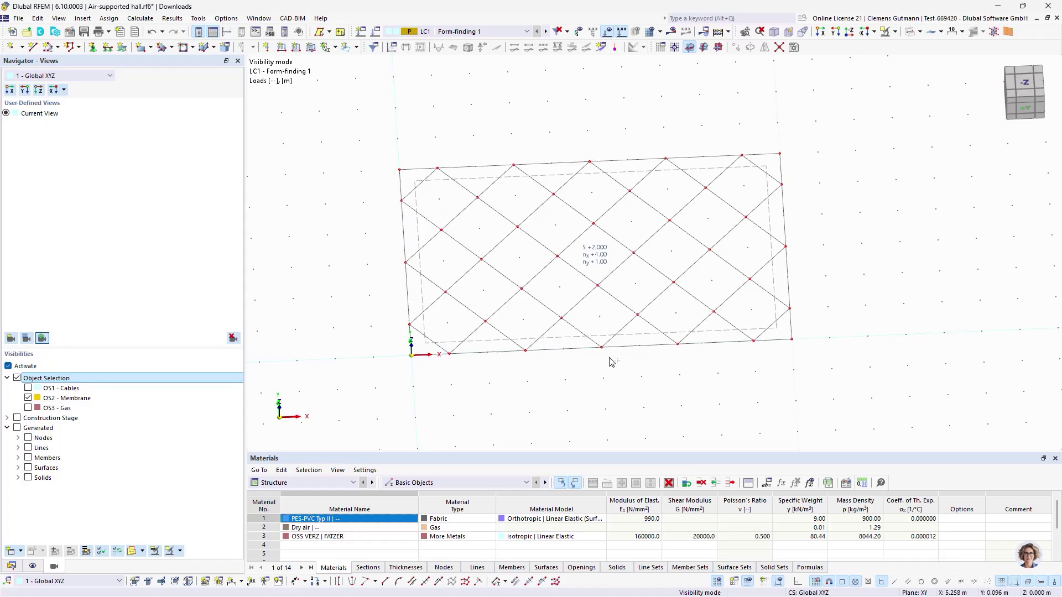
middle_click_drag(607, 360, 620, 318, "ctrl")
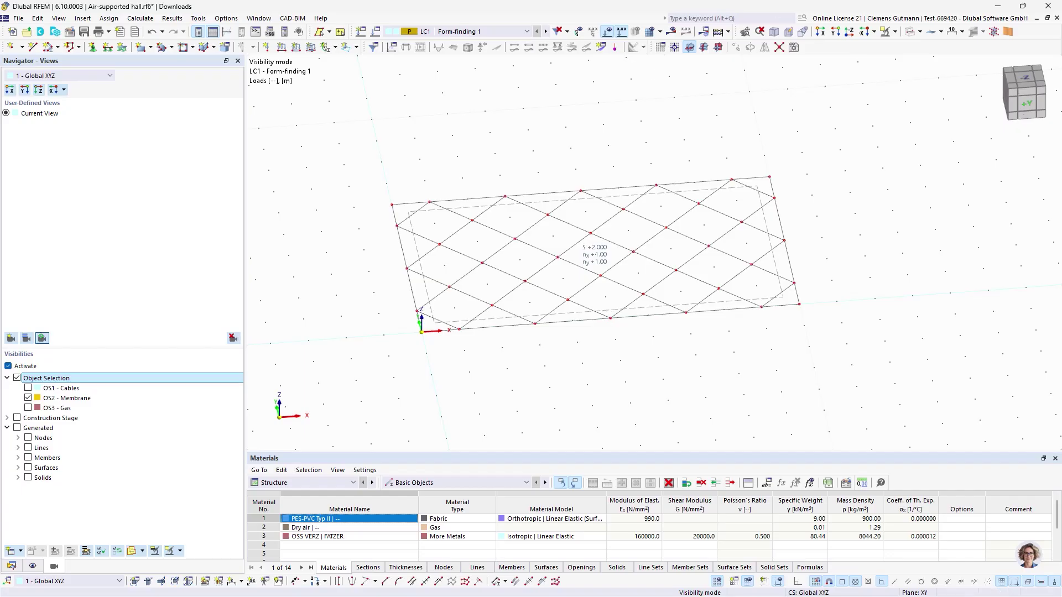
Define a new surface load in LC1 as a uniform force of -0.10 kN/m² in the local z direction
left_click(311, 47)
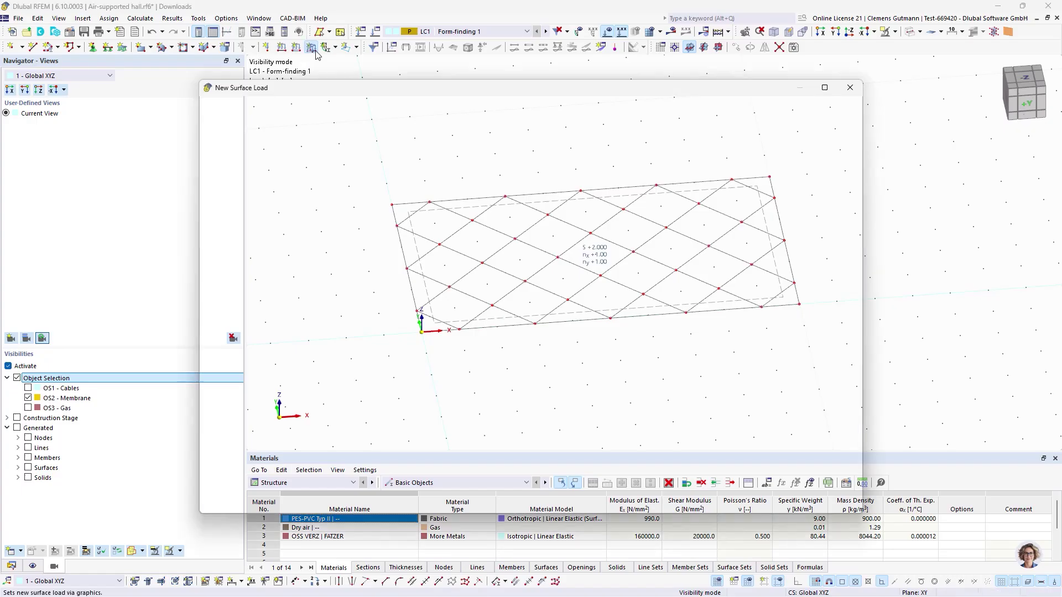
left_click(236, 183)
left_click(262, 198)
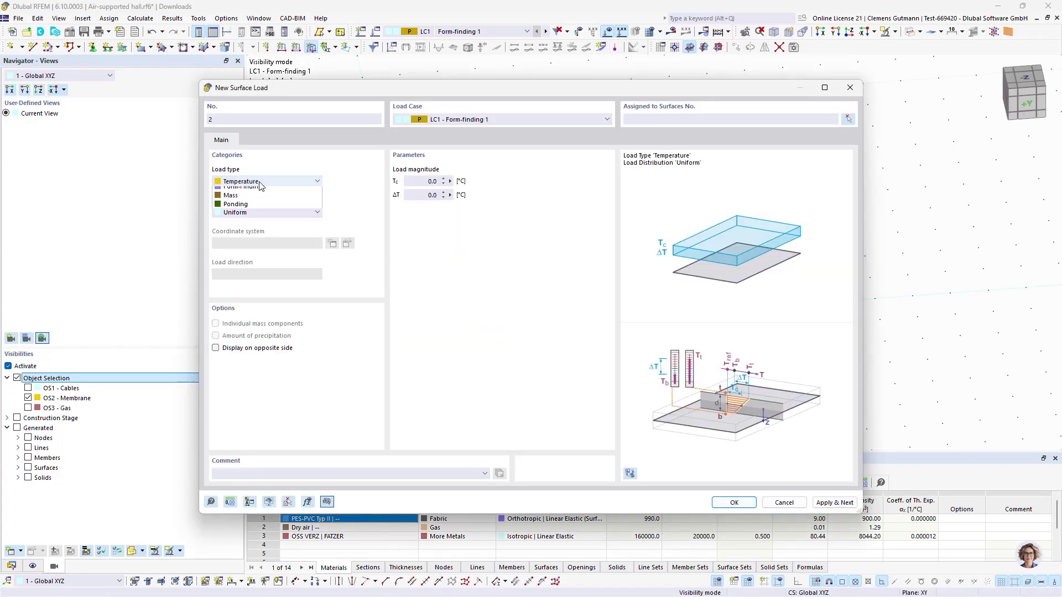
left_click(426, 181)
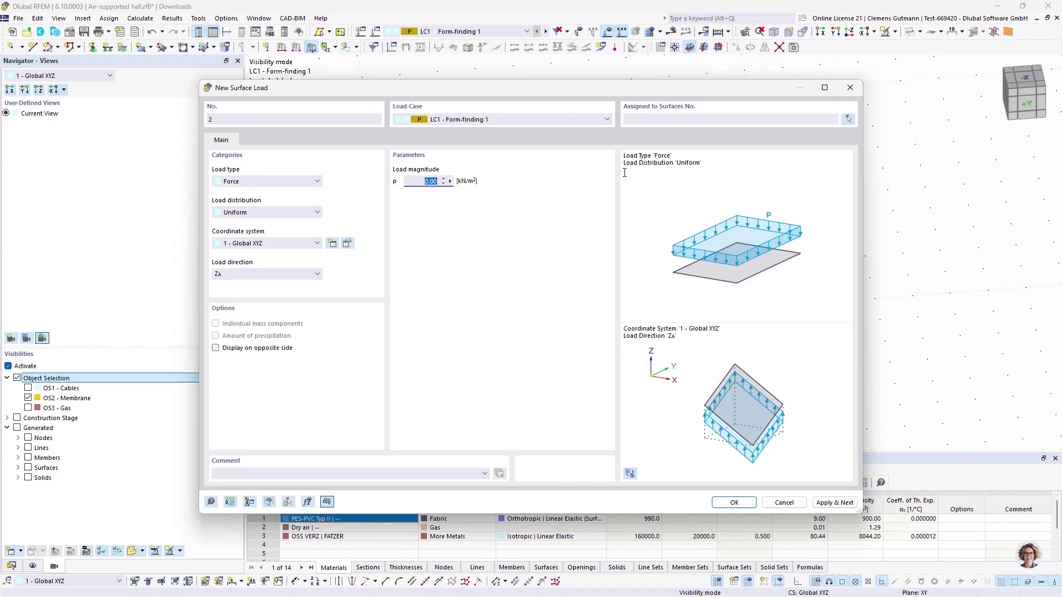
key("Tab")
left_click(259, 275)
left_click(259, 274)
left_click(268, 245)
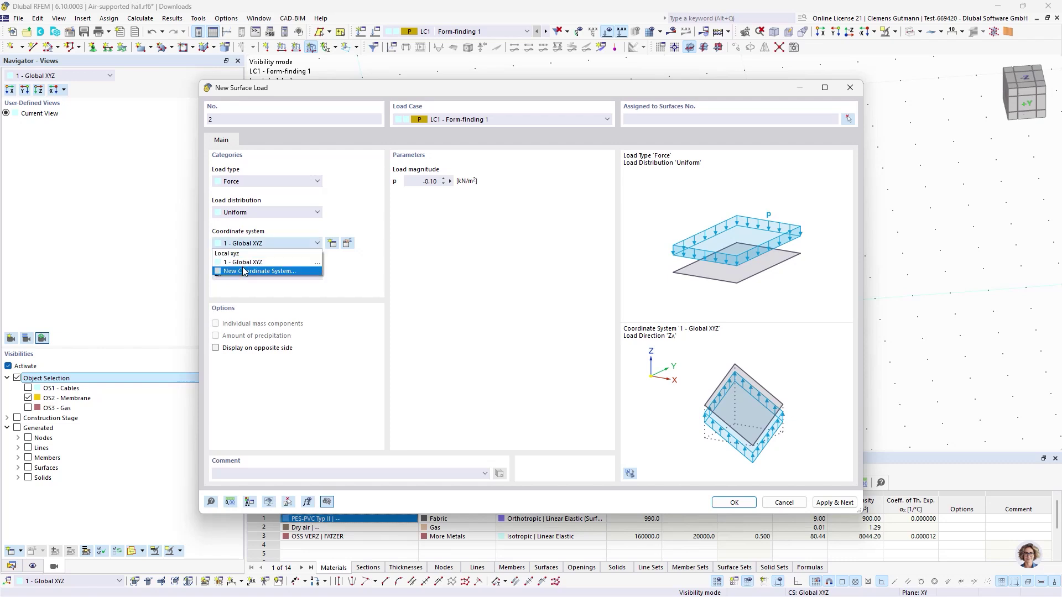
left_click(247, 259)
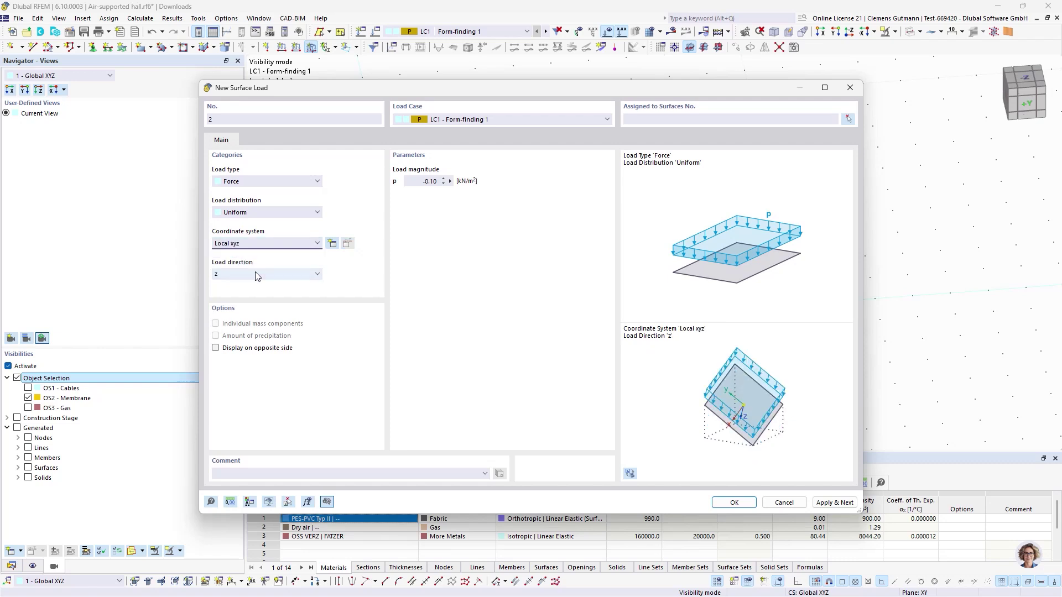
Assign the force load to membrane surface 1 and accept the surface load
left_click(849, 118)
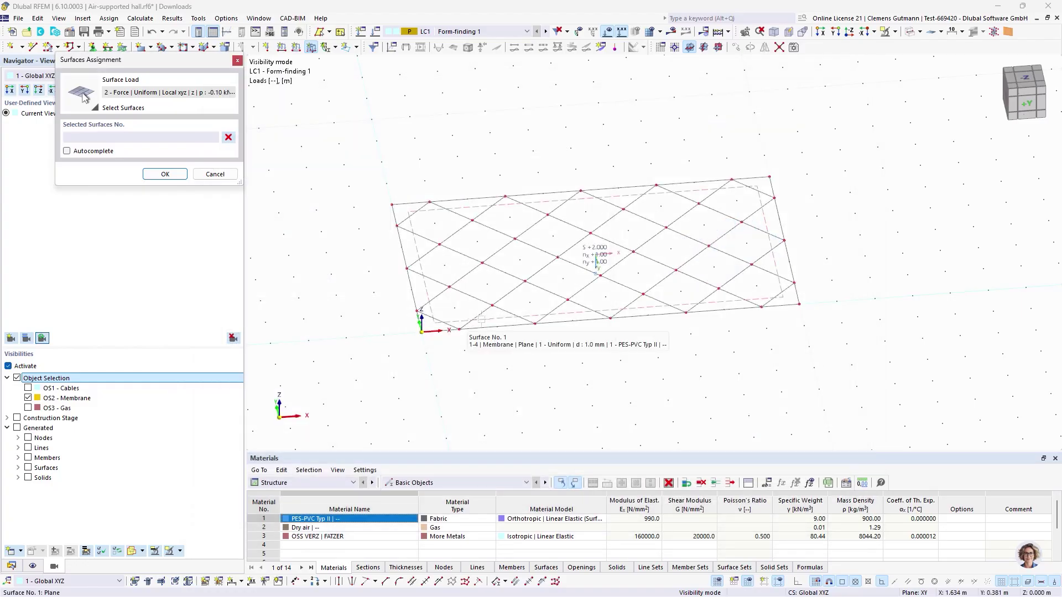
left_click(165, 174)
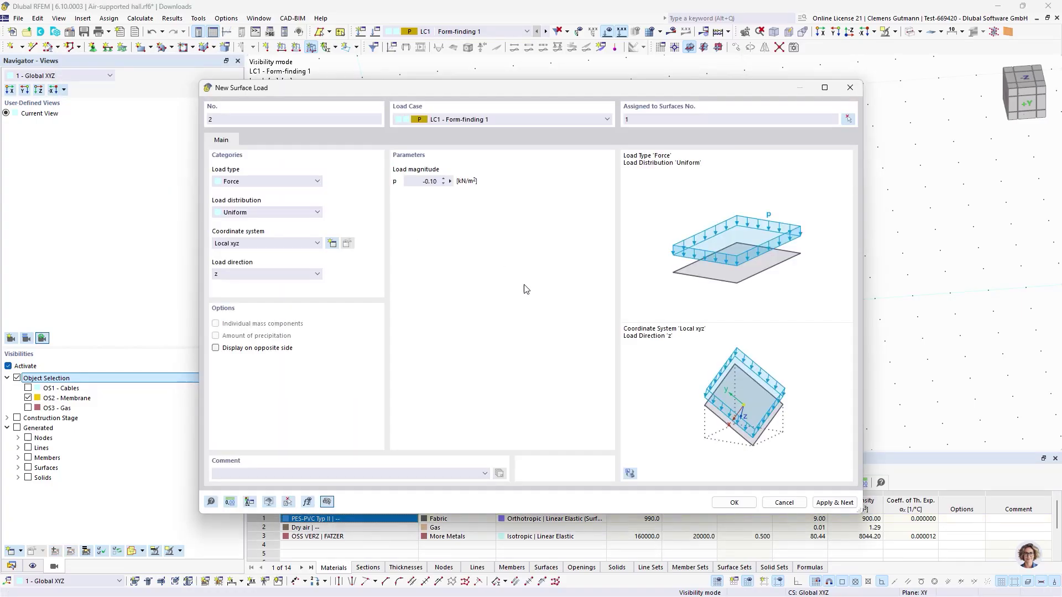
left_click(734, 502)
mouse_move(537, 393)
middle_mouse_down("ctrl")
mouse_move(531, 330)
mouse_move(539, 405)
middle_mouse_up("ctrl")
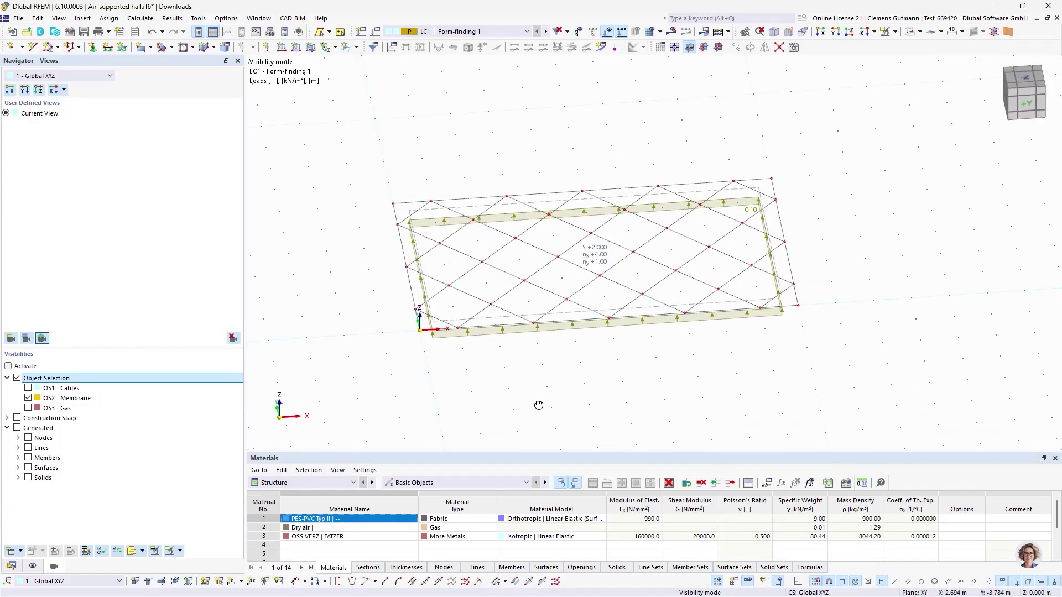
Calculate load case LC1 Form-finding 1 and display its global deformations |u|
left_click(670, 32)
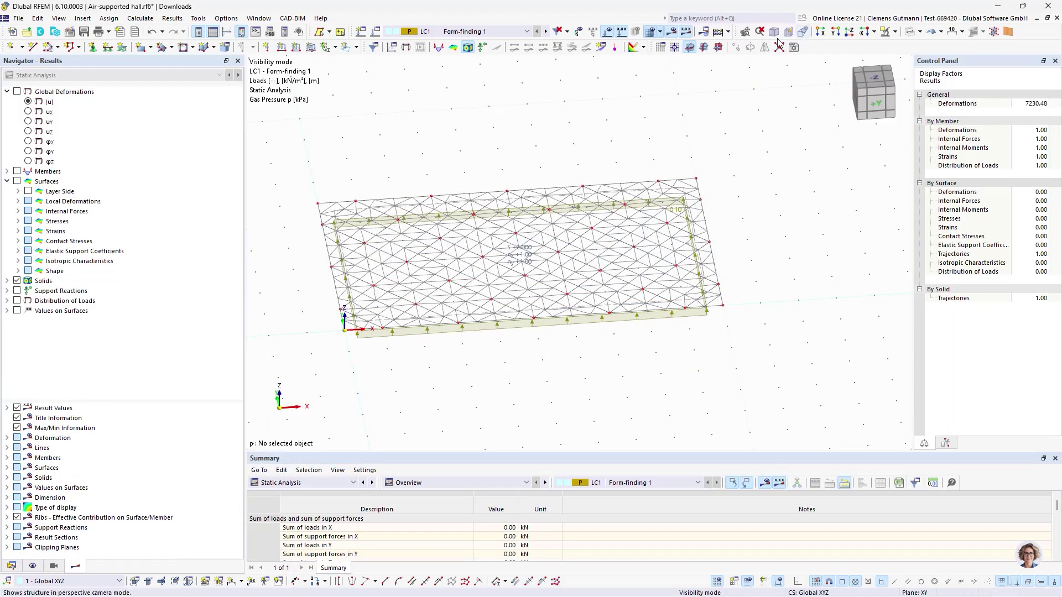
left_click(28, 102)
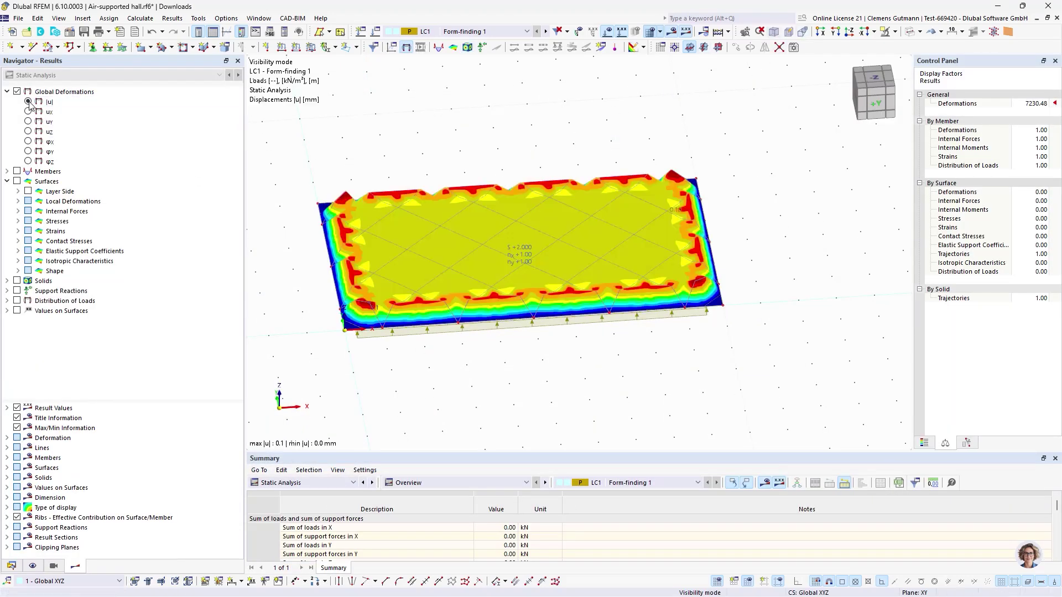
scroll(456, 349, "up", 2)
mouse_move(463, 364)
middle_mouse_down("ctrl")
mouse_move(454, 311)
mouse_move(465, 280)
mouse_move(465, 371)
mouse_move(486, 266)
mouse_move(471, 360)
middle_mouse_up("ctrl")
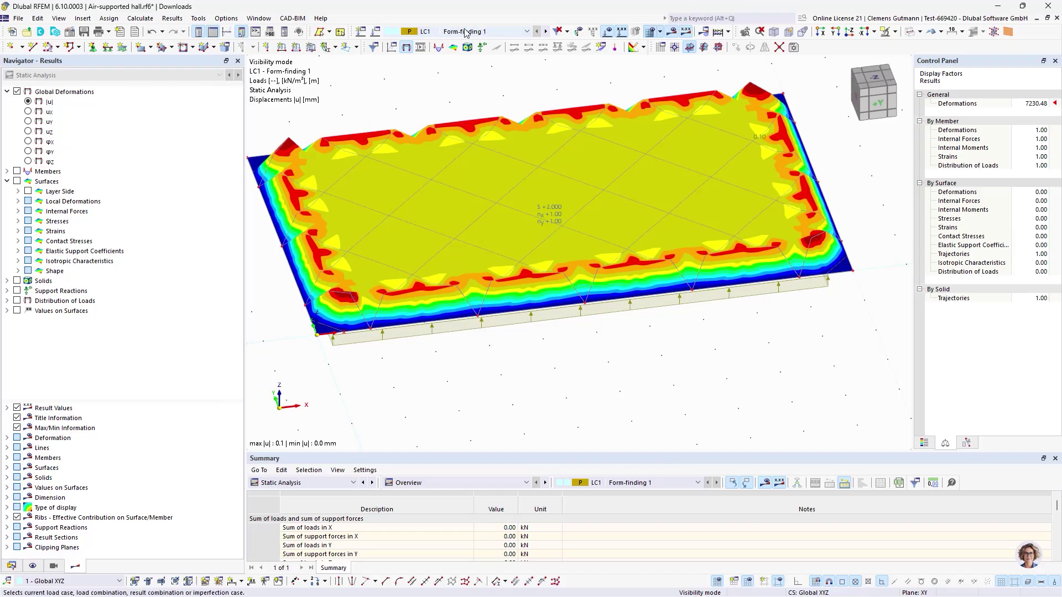
Check the settings of load case LC1 and the load cases assigned to construction stage CS1, leaving everything as it is
left_click(376, 32)
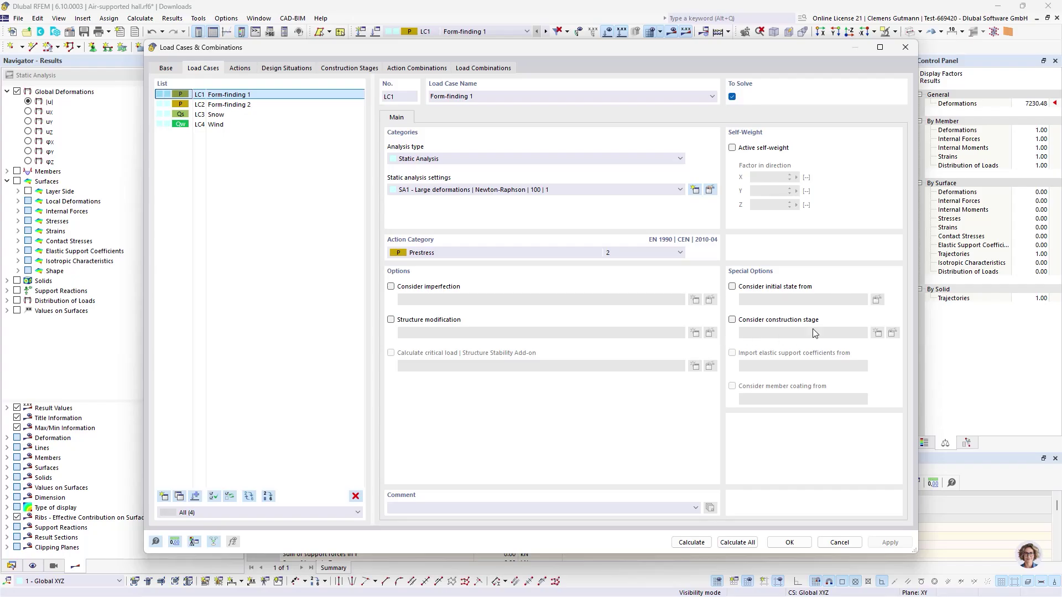
left_click(350, 68)
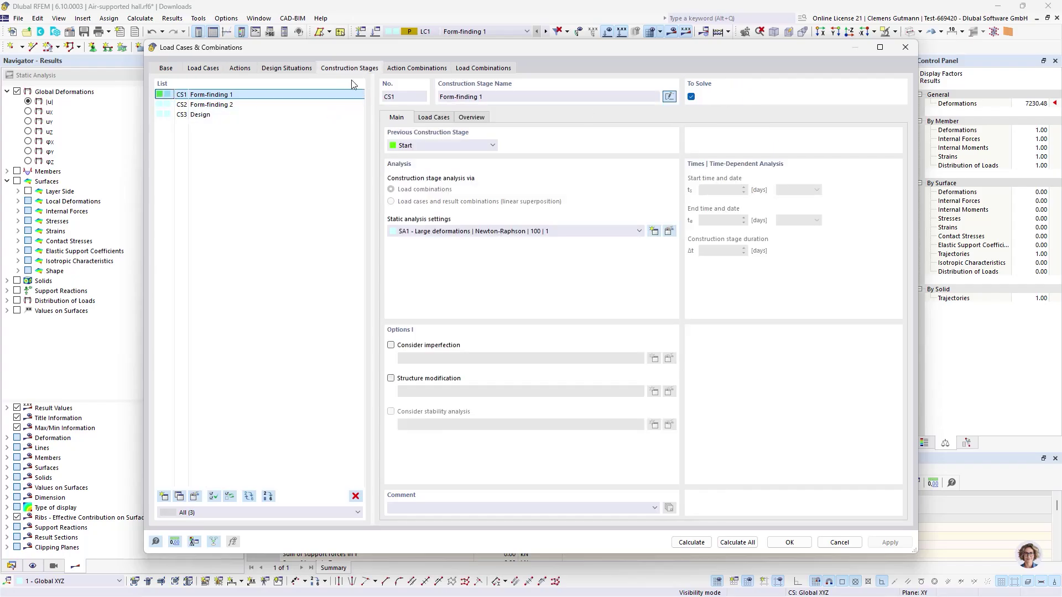
left_click(424, 117)
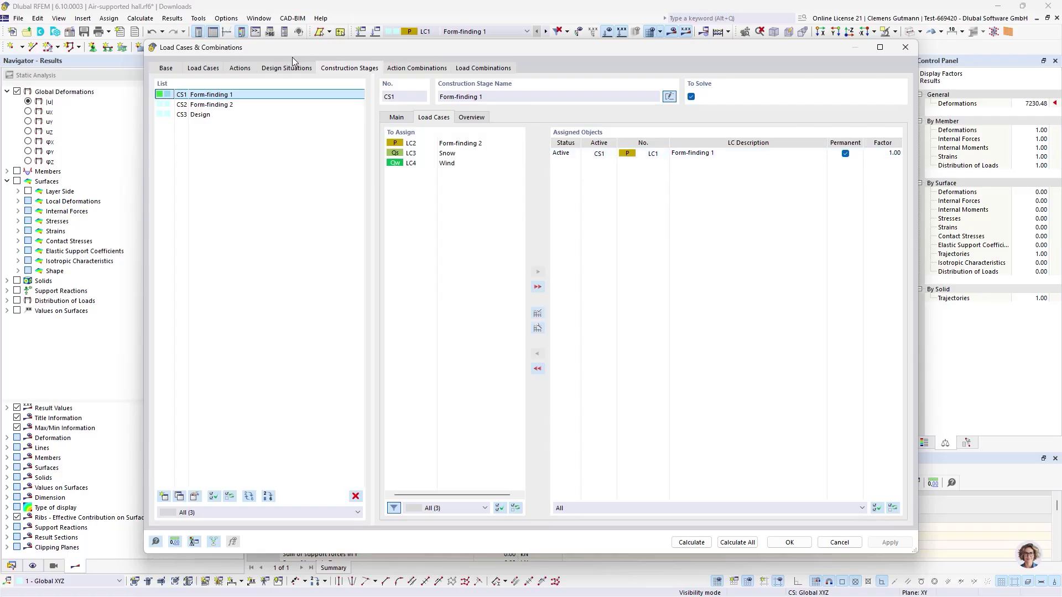
left_click(215, 69)
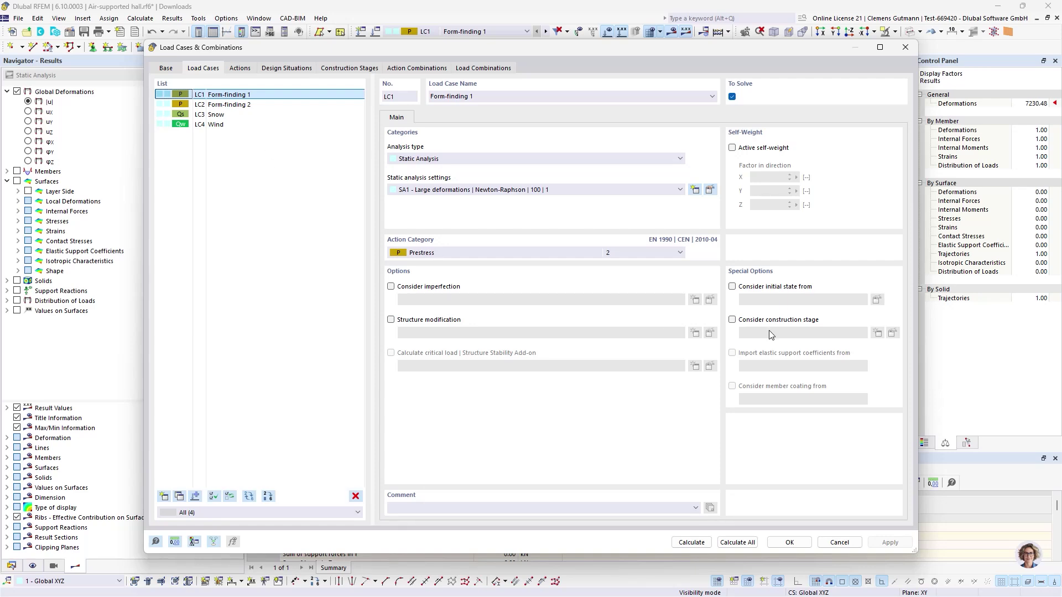
left_click(839, 542)
Switch to construction stage CS1 Form-finding 1 and calculate it to display its deformations
left_click(464, 31)
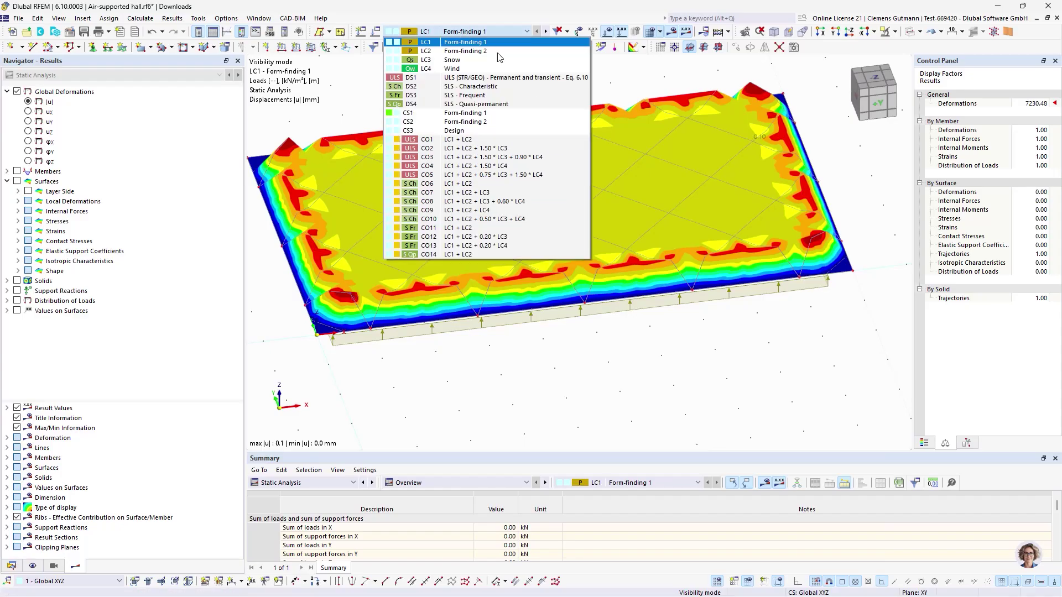
left_click(466, 115)
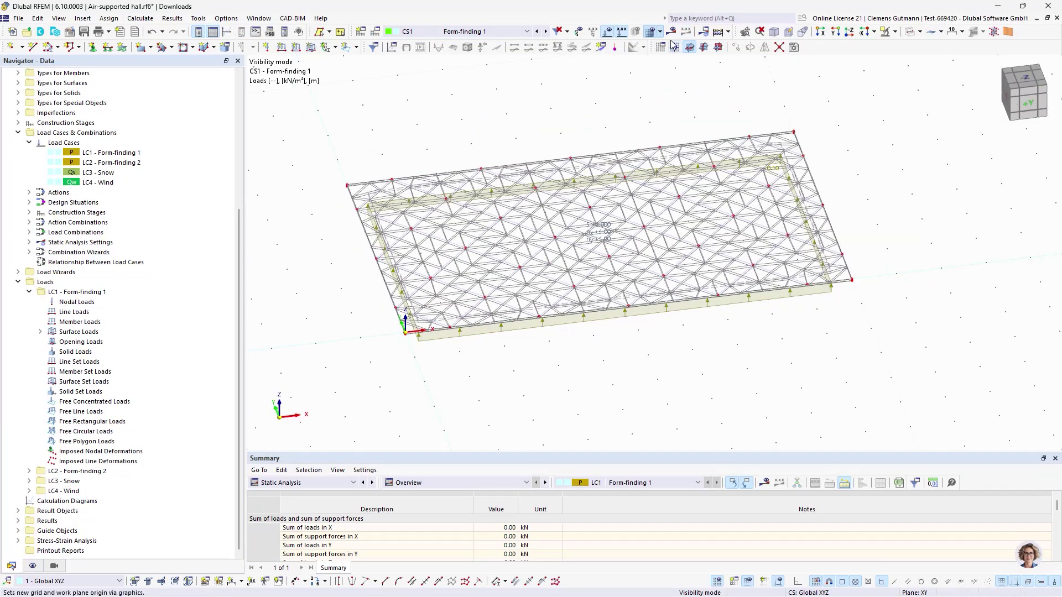
left_click(671, 32)
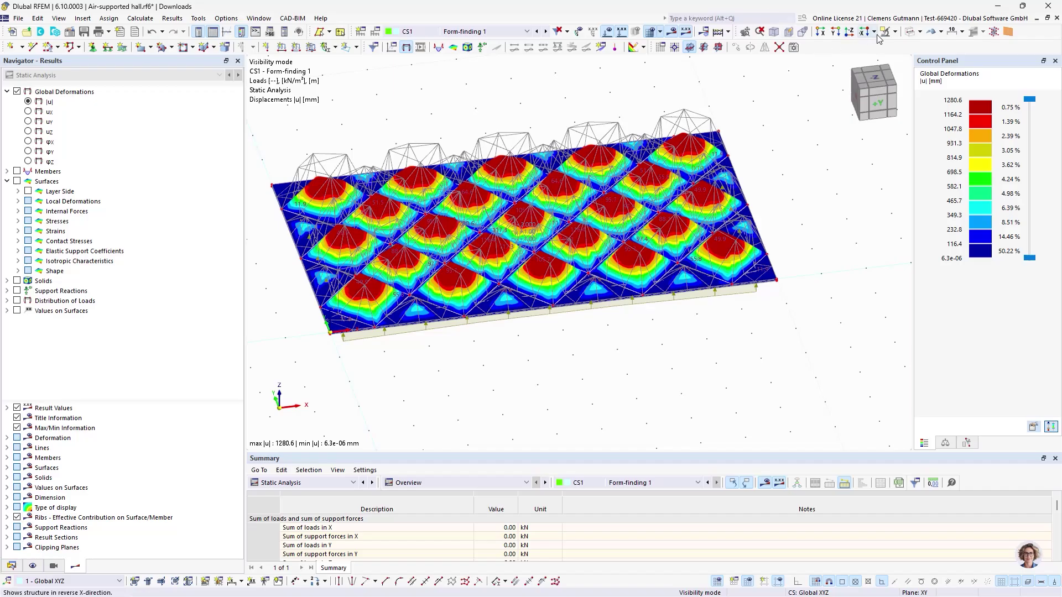
Display the deformed membrane as a shaded solid surface and examine its shape between the cables and at the corners
left_click(910, 32)
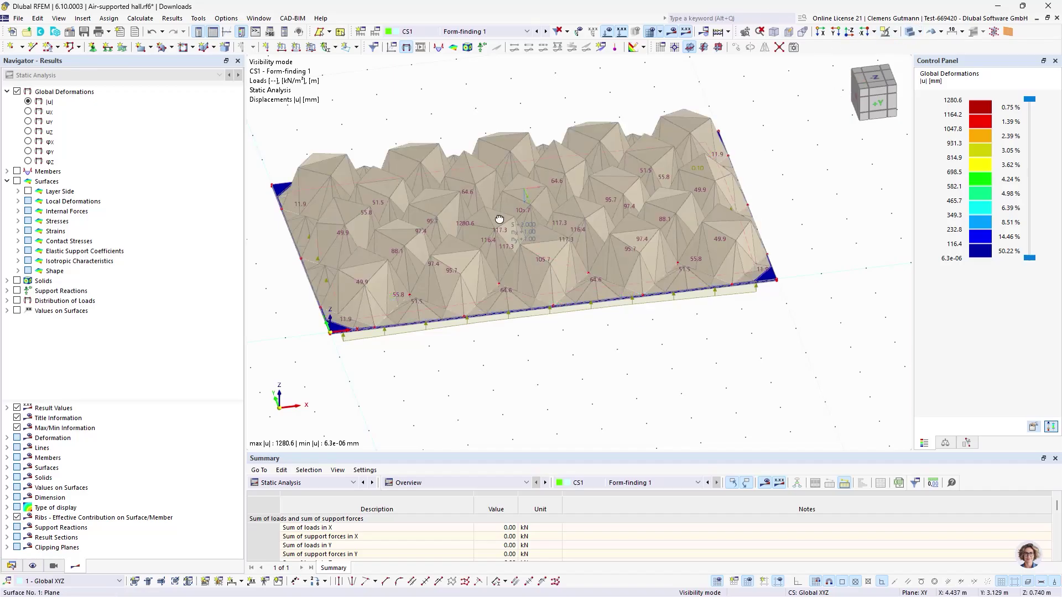
middle_click_drag(498, 225, 494, 200, "ctrl")
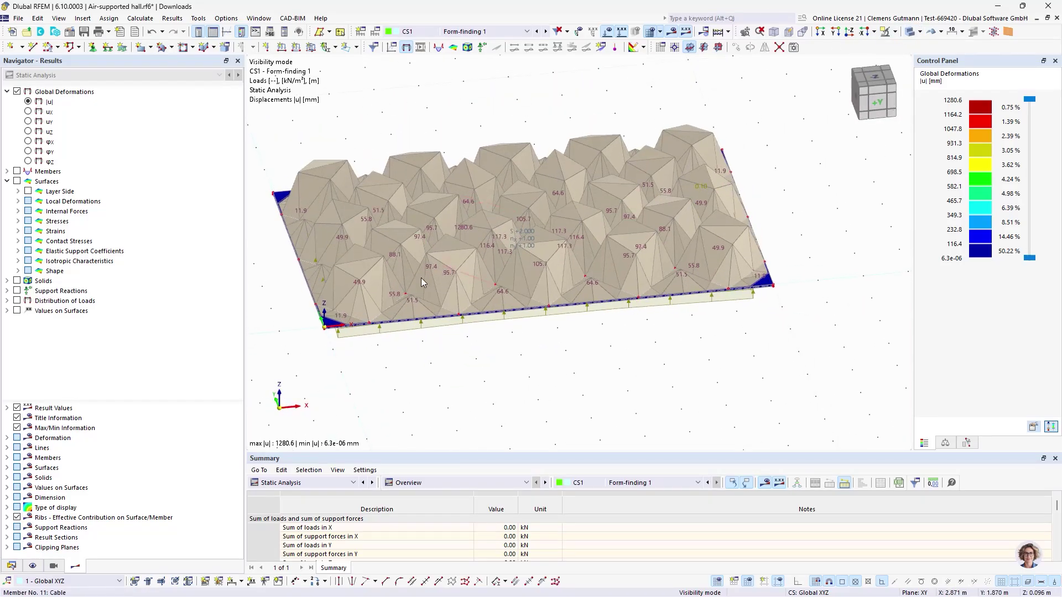
scroll(418, 280, "up", 3)
middle_click_drag(473, 255, 472, 302, "ctrl")
scroll(464, 269, "down", 3)
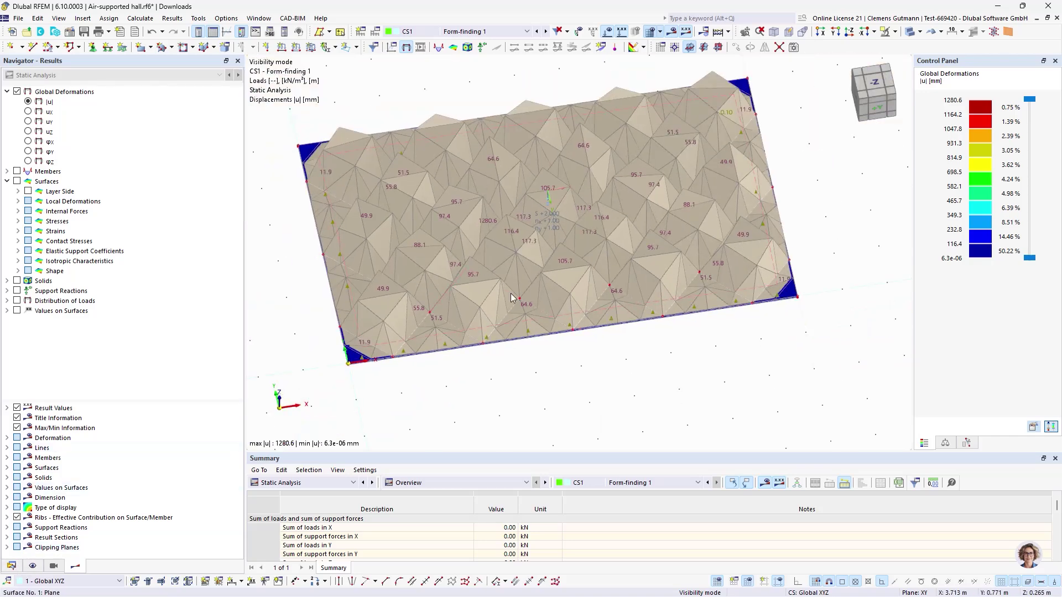
scroll(409, 351, "up", 3)
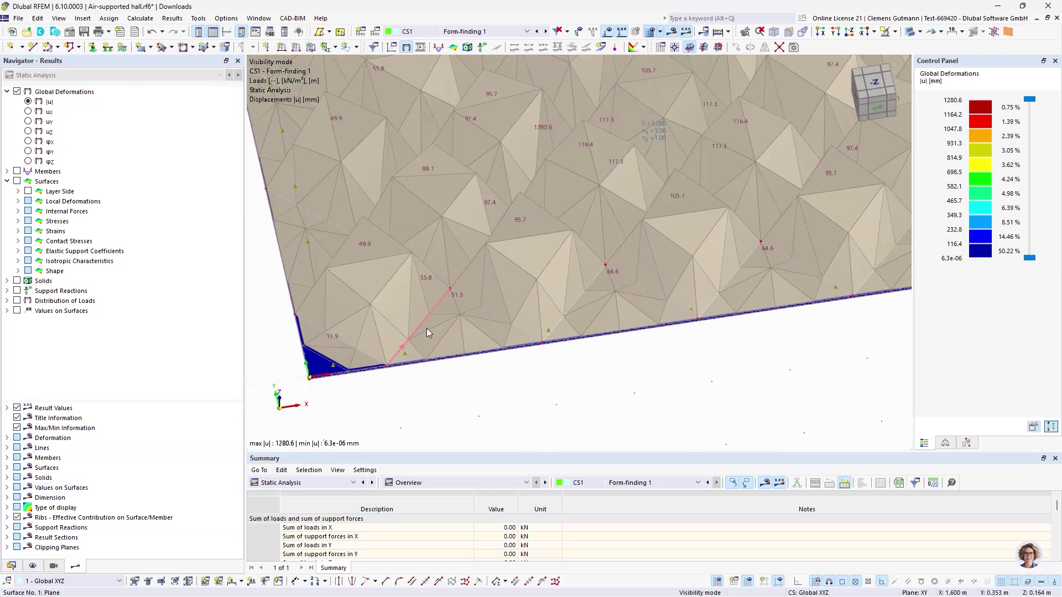
scroll(373, 376, "down", 3)
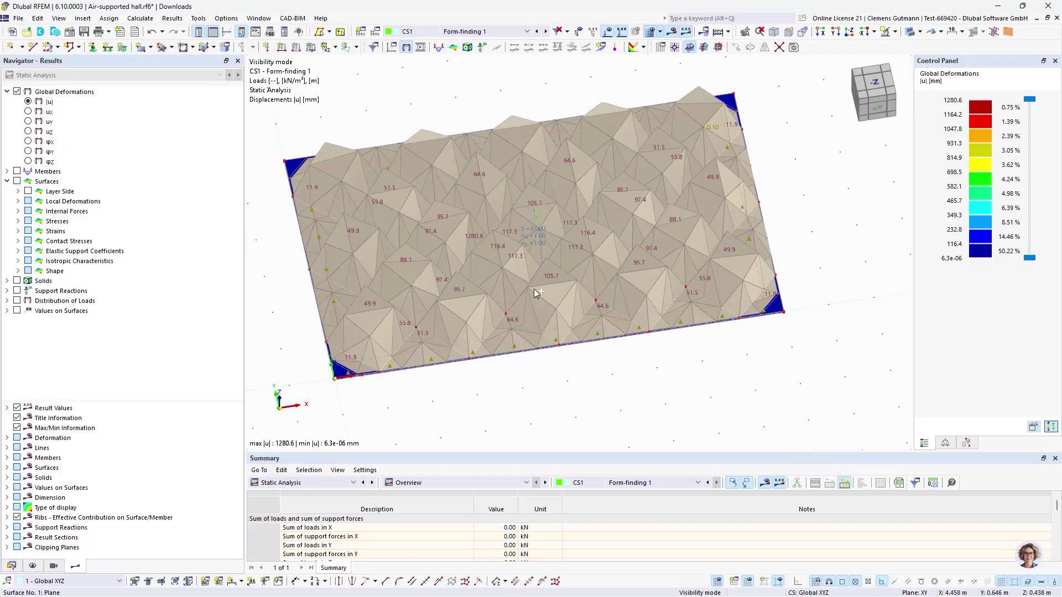
mouse_move(535, 291)
middle_mouse_down("ctrl")
mouse_move(536, 326)
mouse_move(534, 256)
mouse_move(534, 295)
middle_mouse_up("ctrl")
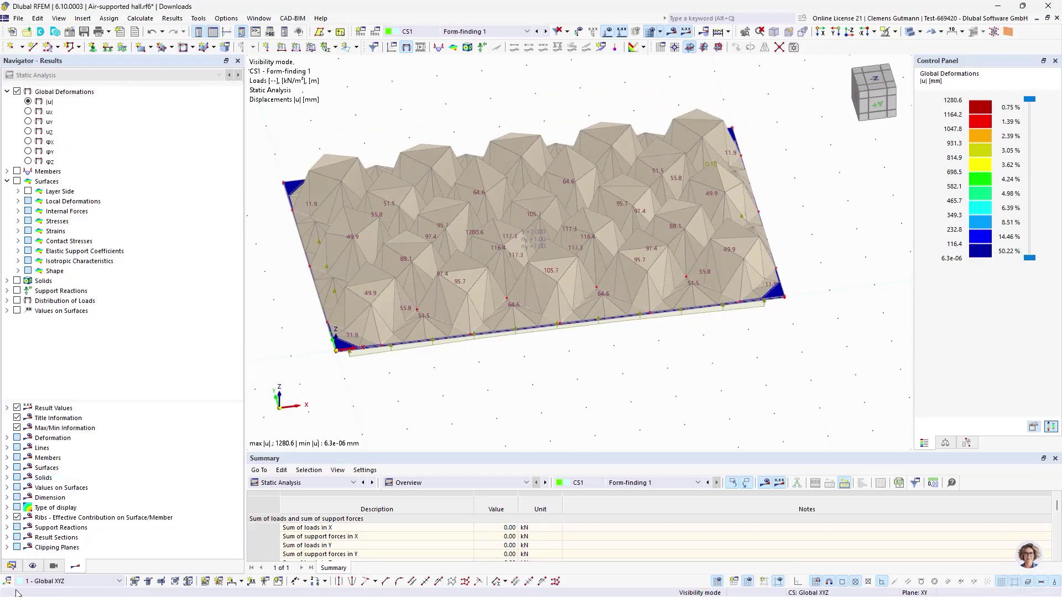
Create a new member load in LC1 Form-finding 1 with the load type Form-Finding
left_click(12, 566)
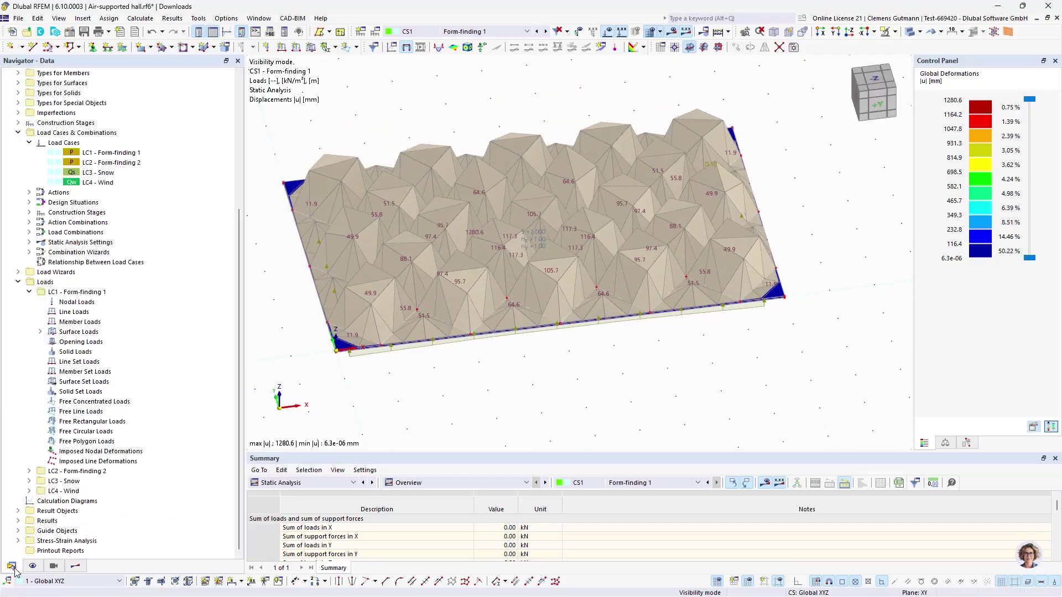
right_click(68, 324)
left_click(105, 348)
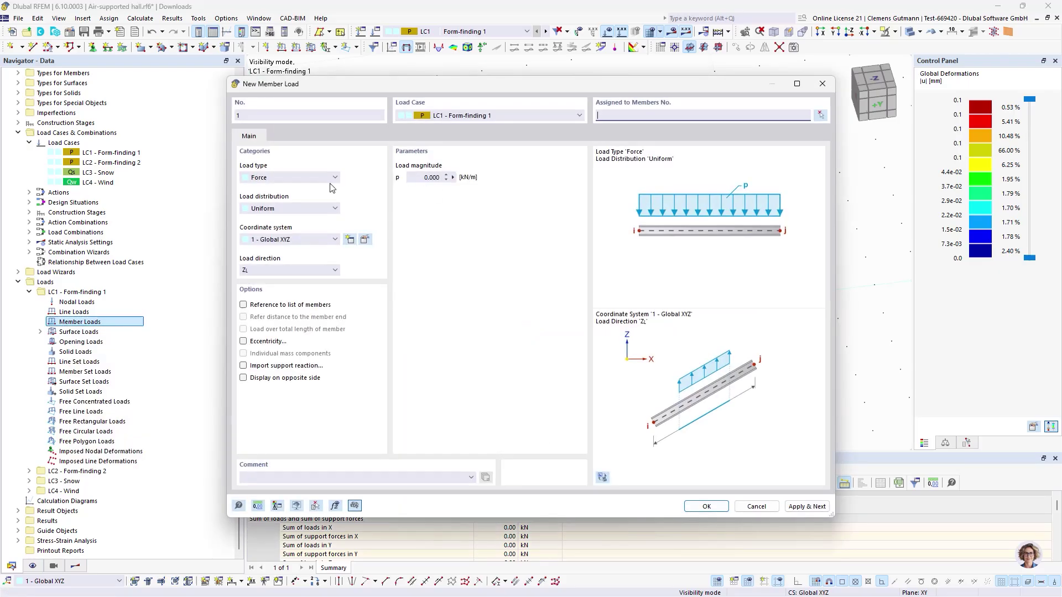
left_click(322, 178)
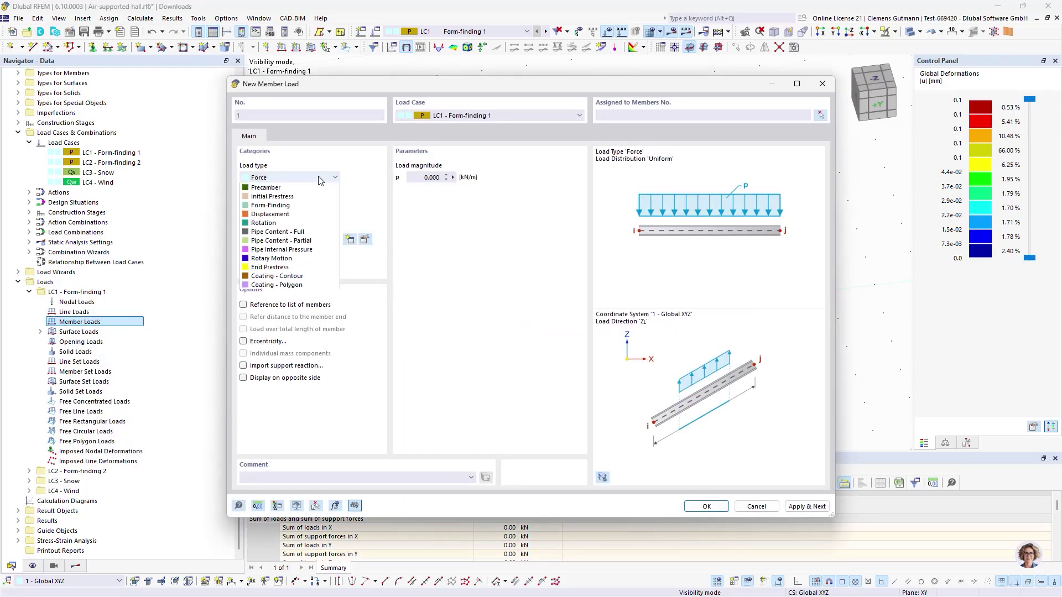
left_click(293, 267)
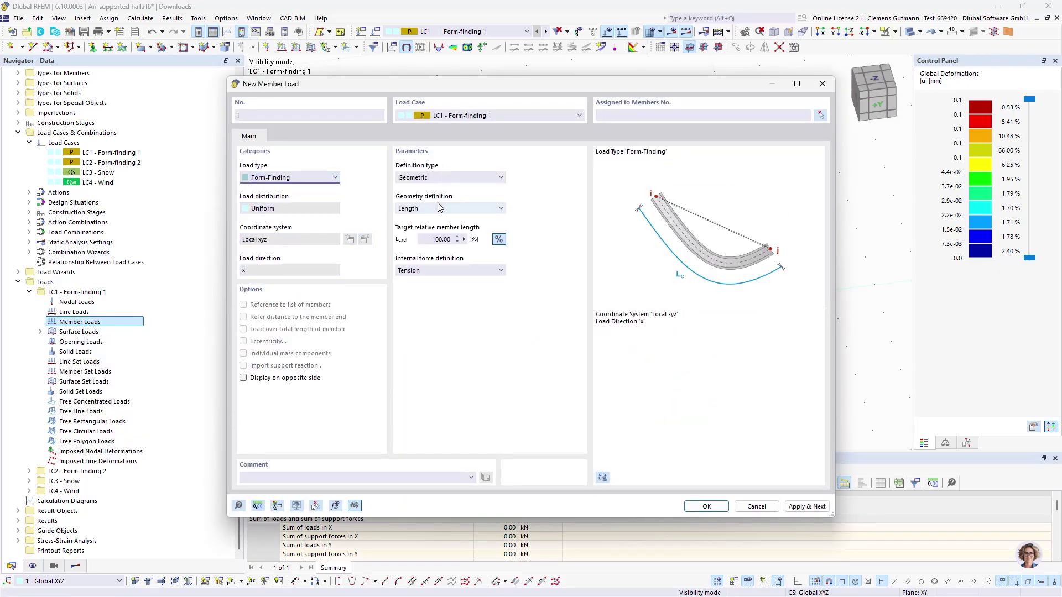
Try the Force definition type for the member load and return to Geometric
left_click(434, 177)
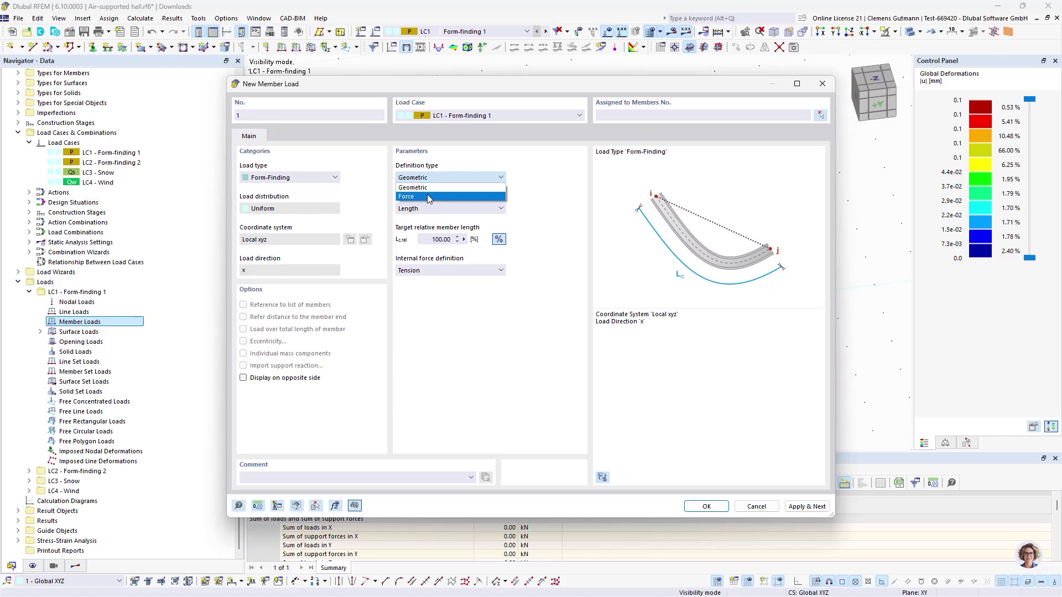
left_click(428, 197)
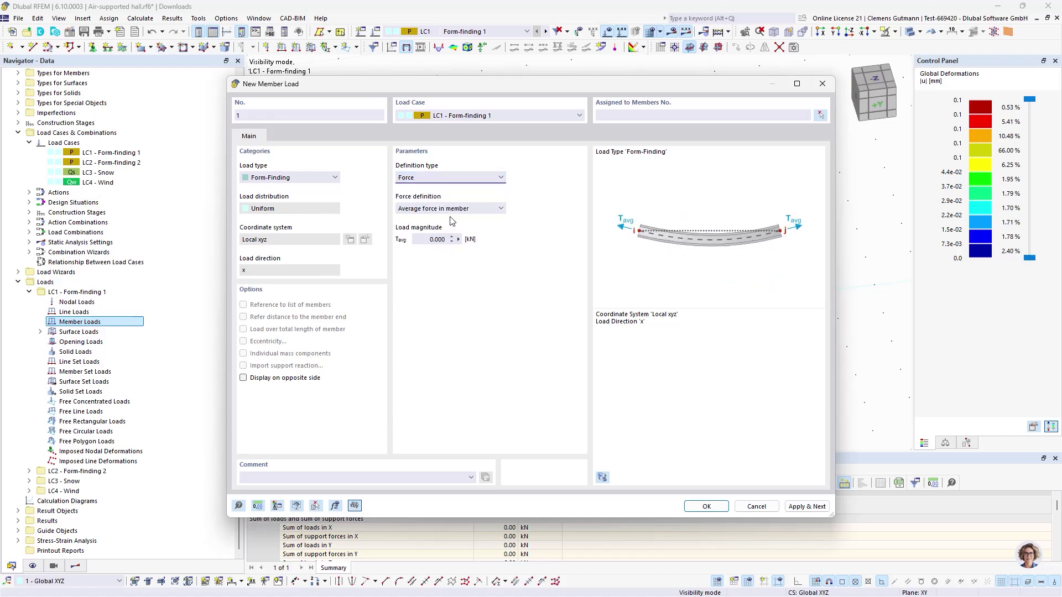
left_click(458, 177)
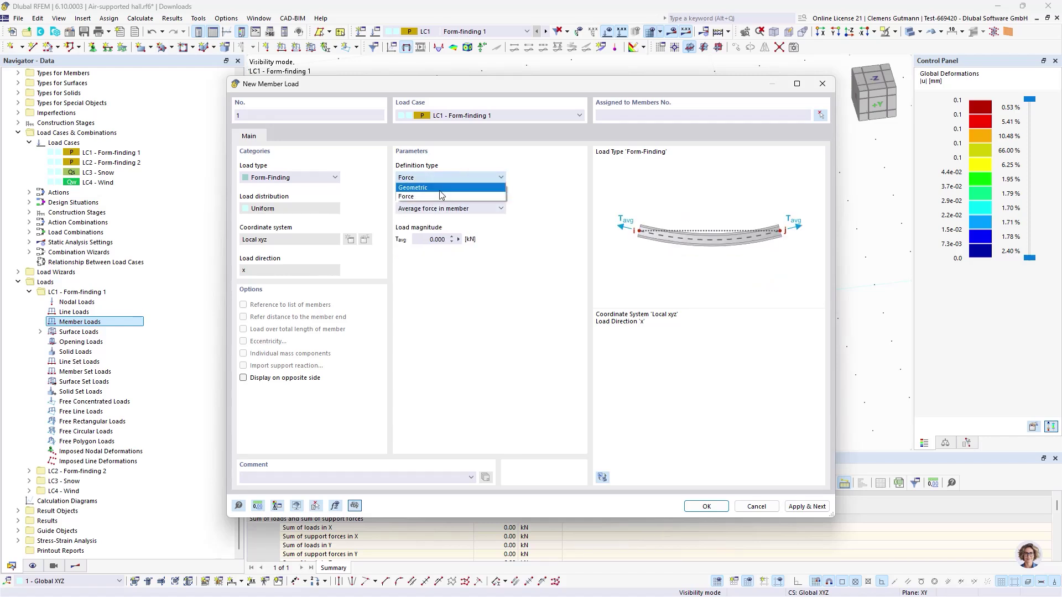
left_click(440, 194)
Define the form-finding member load by Force with an average force in the member of 0.1 kN
left_click(450, 178)
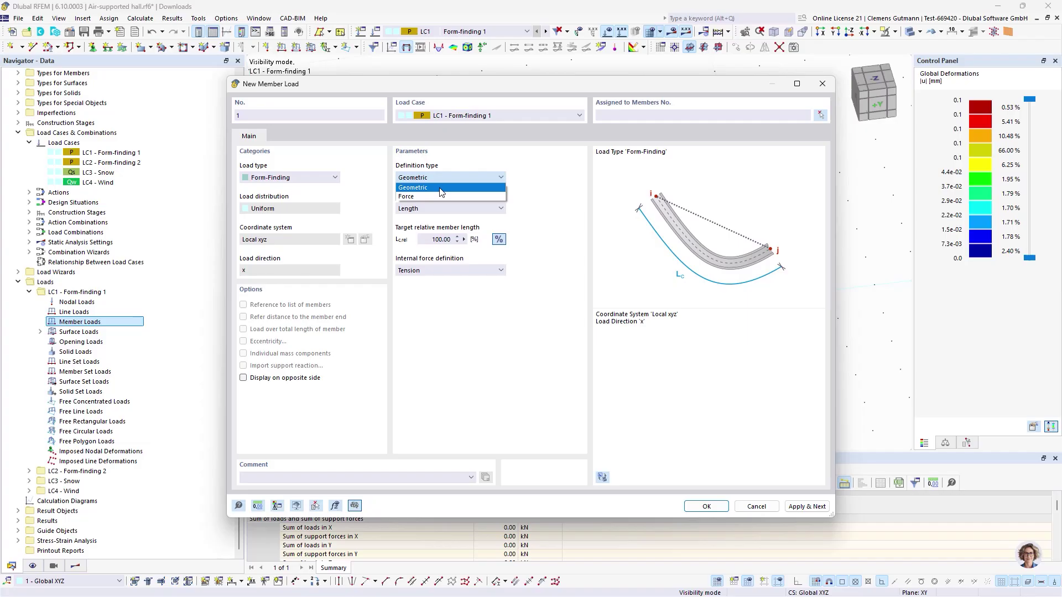
left_click(434, 196)
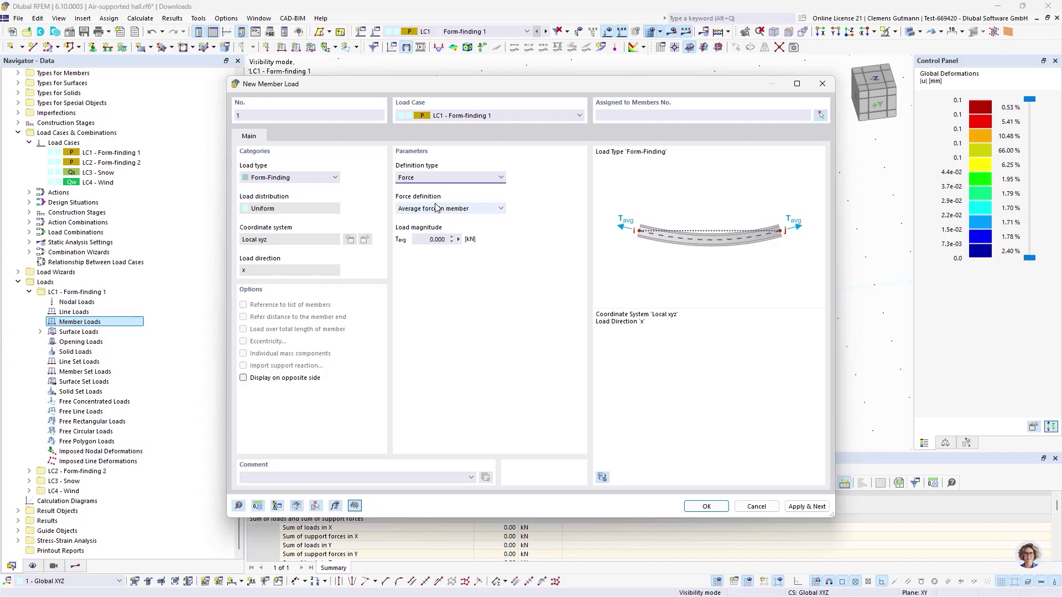
left_click(428, 239)
type("0.1")
key("Tab")
Show the cables and membrane, assign the form-finding member load to members 1-60, and save the load
left_click(821, 115)
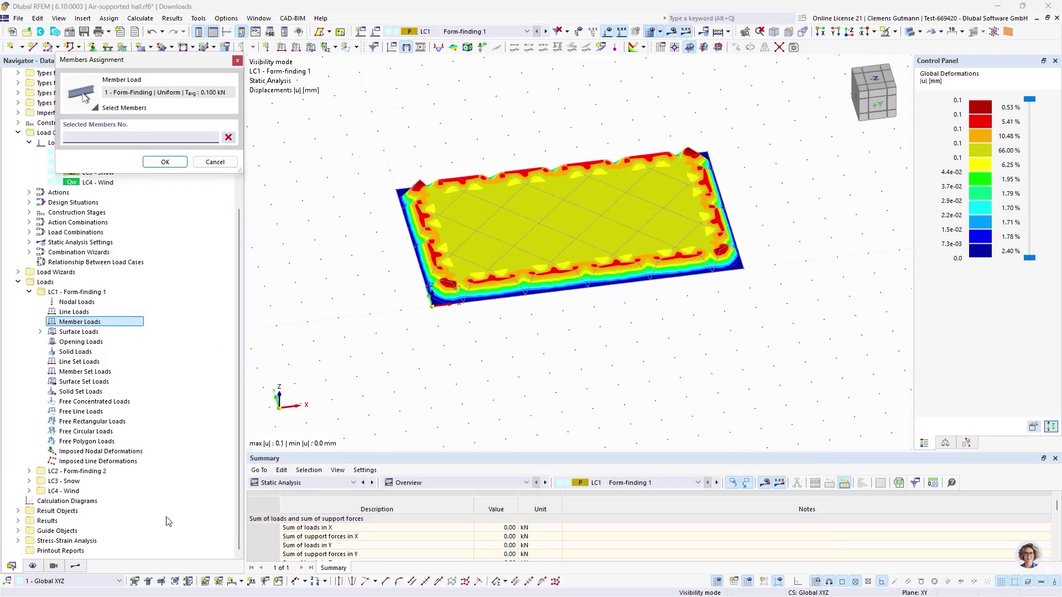
left_click(33, 566)
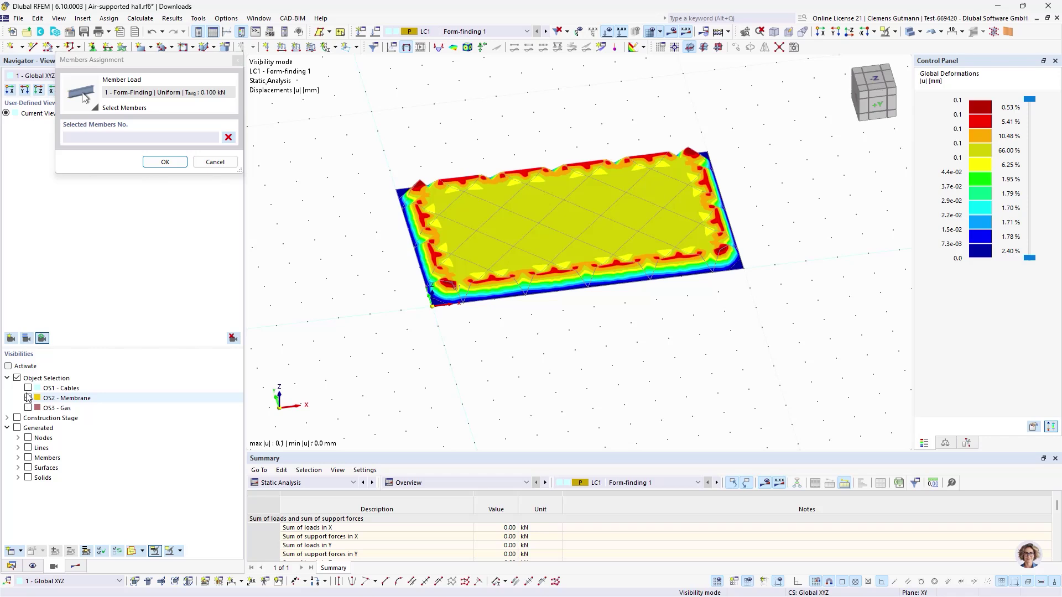
left_click(28, 398)
left_click(28, 388)
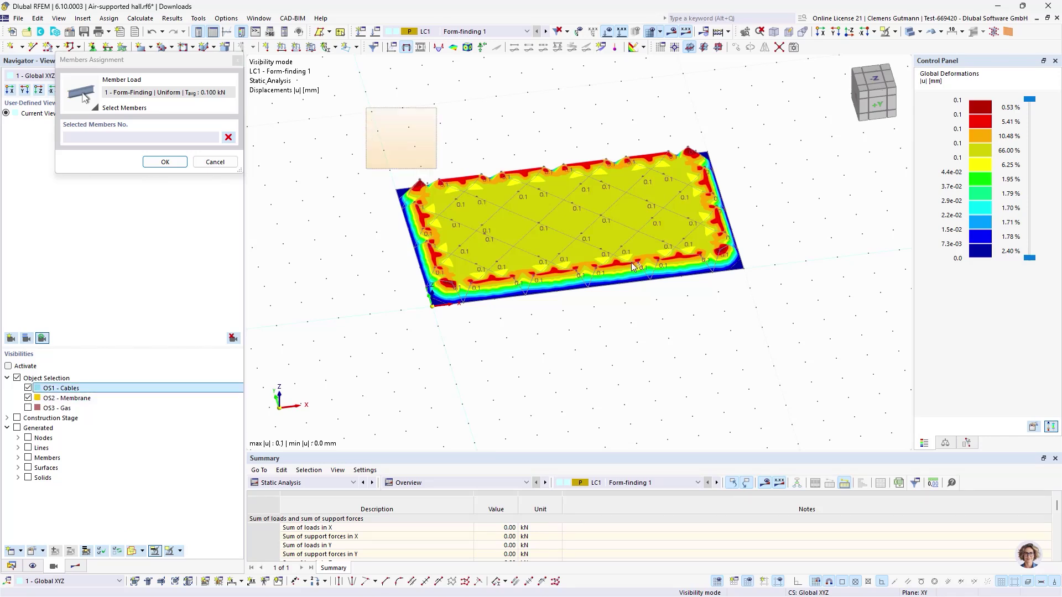
left_click_drag(634, 266, 800, 342)
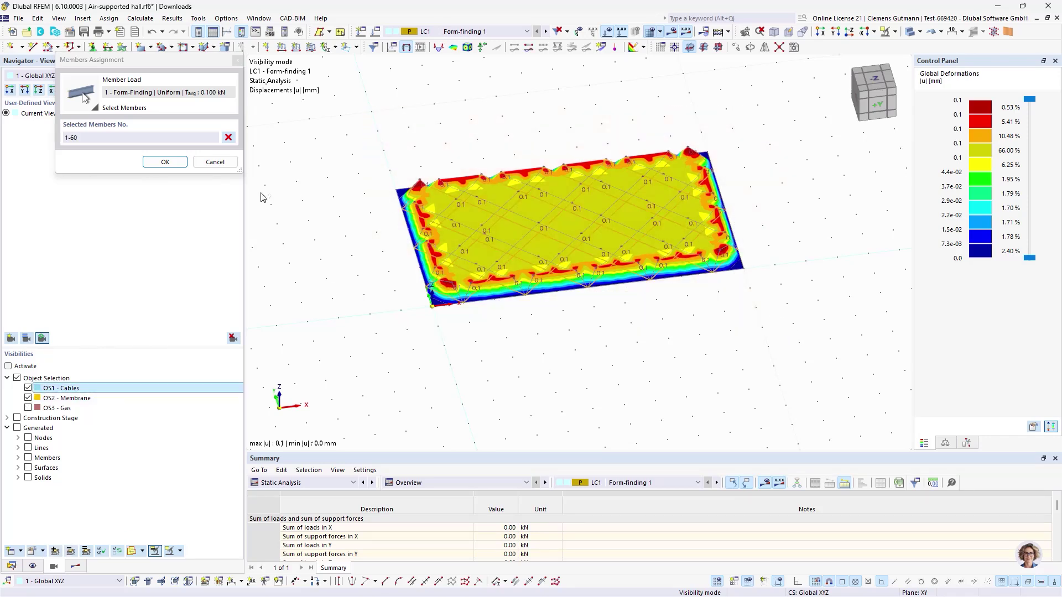
left_click(166, 162)
left_click(707, 507)
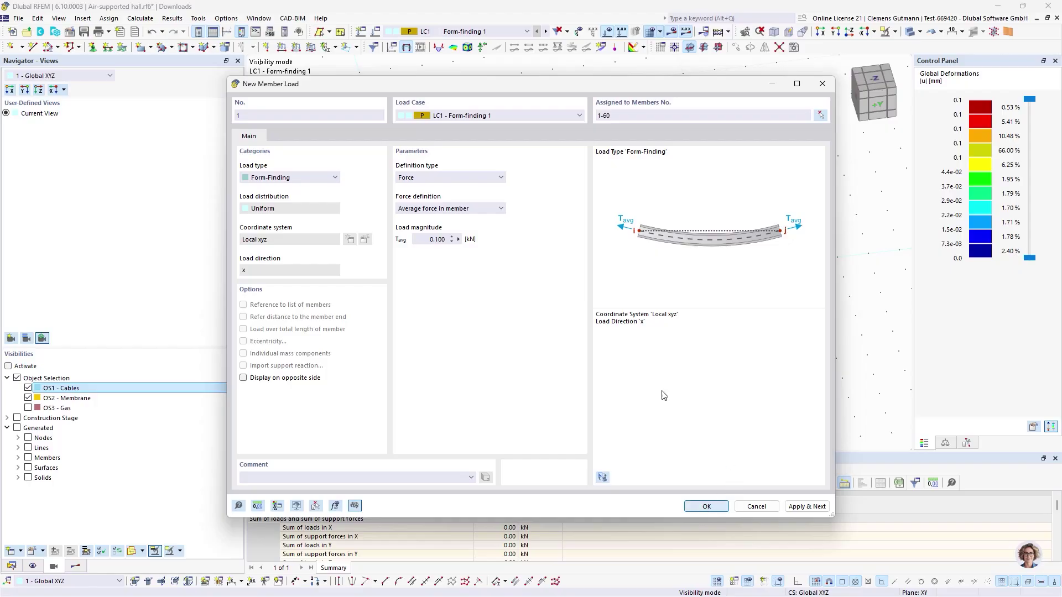
Select construction stage CS1 - Form-finding 1 and display its results with the new member load
scroll(760, 305, "up", 4)
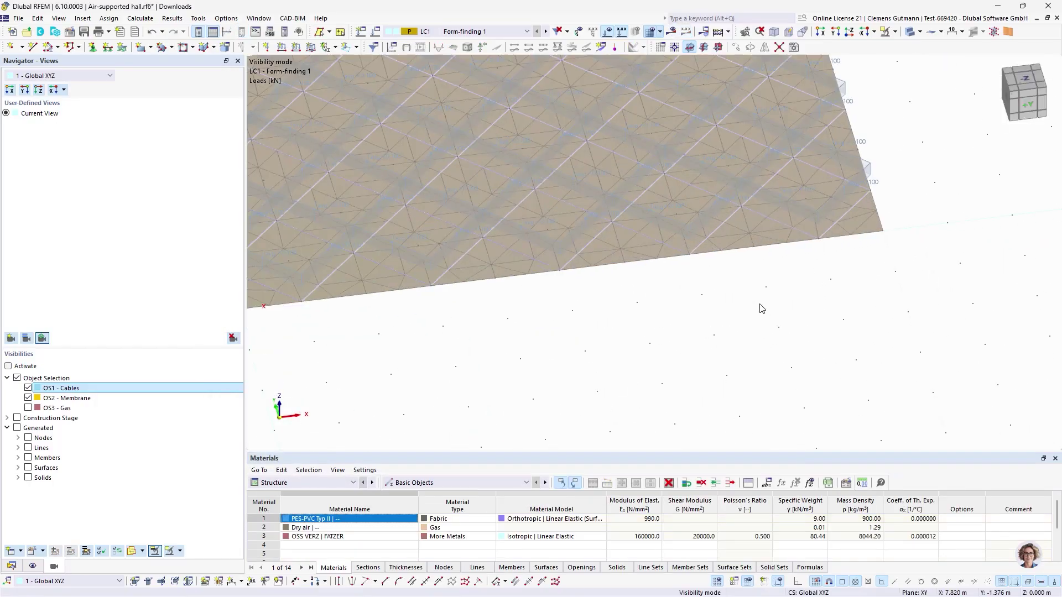
scroll(760, 305, "down", 3)
scroll(636, 301, "up", 2)
left_click(498, 31)
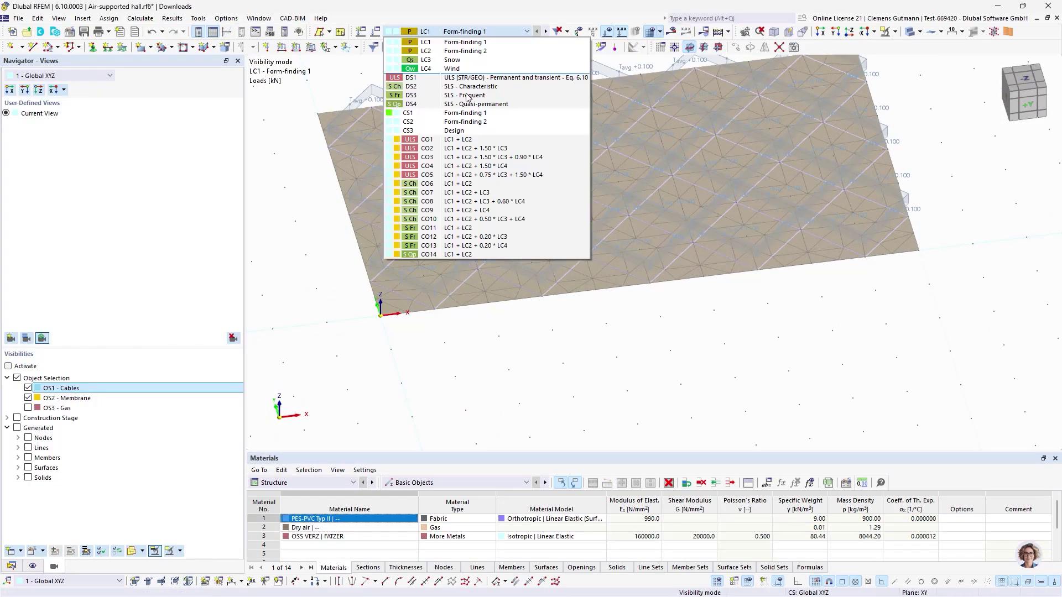
left_click(476, 105)
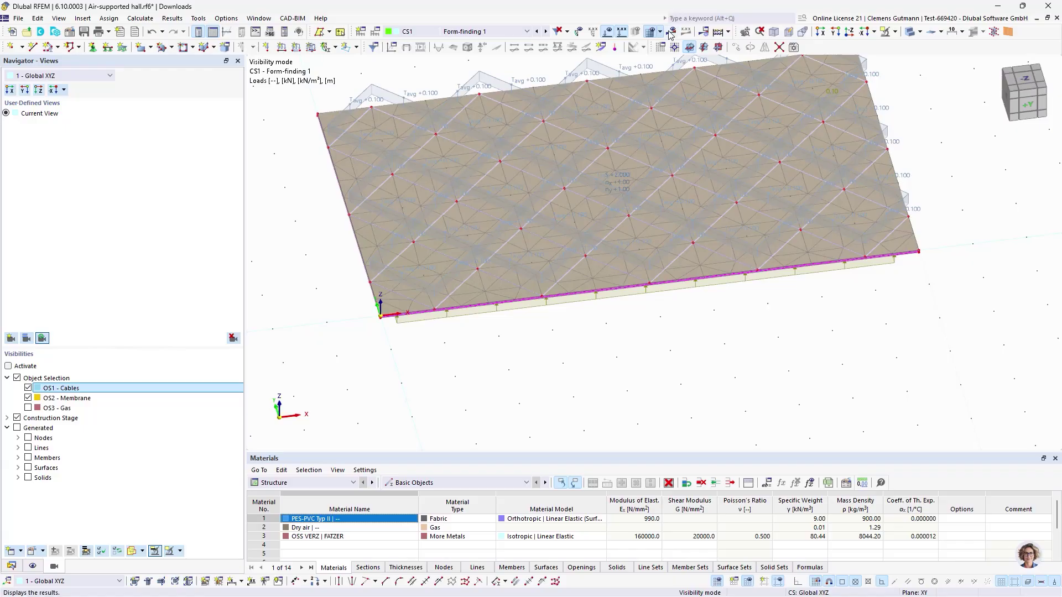
left_click(671, 32)
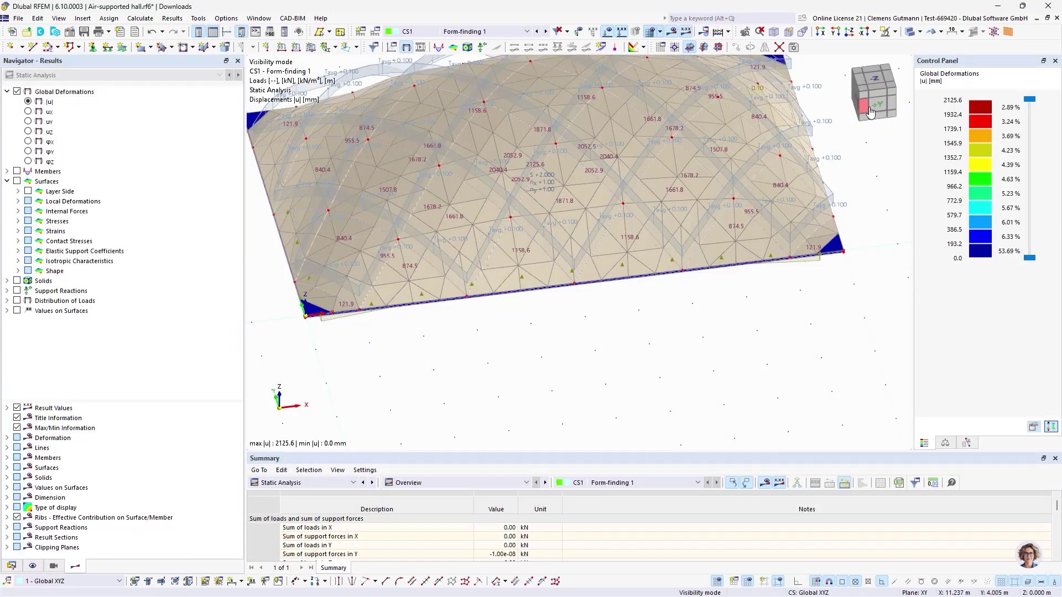
Hide the loads and display the global deformations |u| of the inflated hall in side elevation
left_click(870, 112)
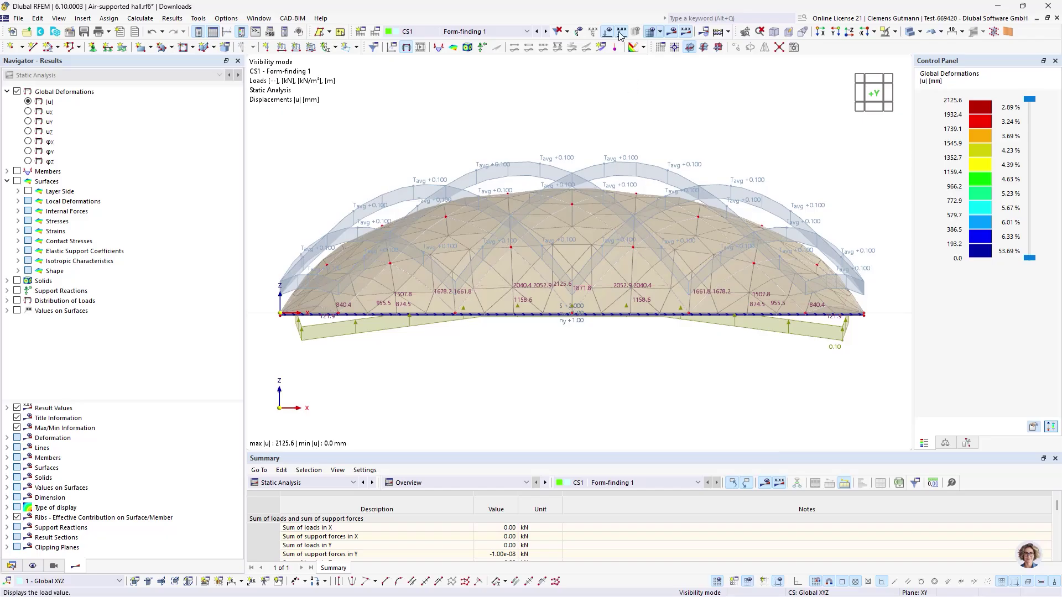
left_click(621, 34)
middle_click_drag(602, 329, 619, 347, "ctrl")
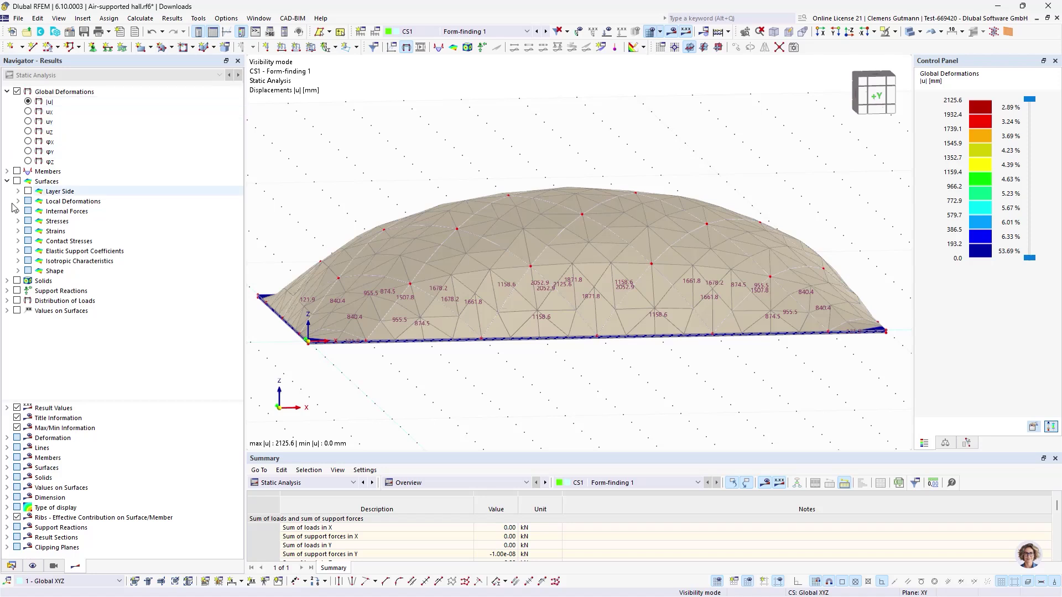
left_click(54, 566)
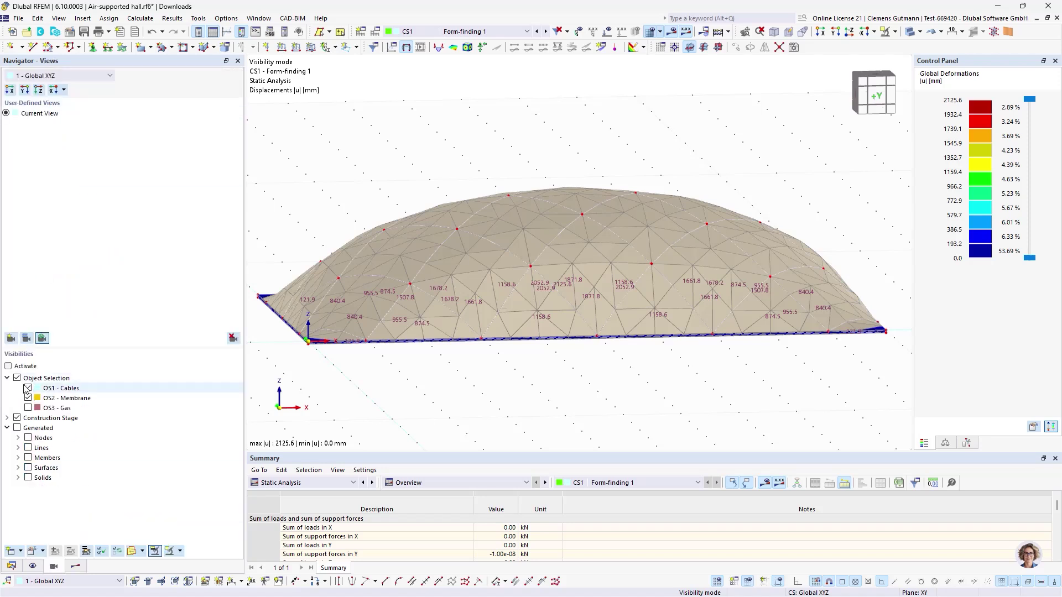
left_click(75, 566)
left_click(43, 103)
Examine the form-found shape of the hall along its long side and from its short end
scroll(509, 288, "down", 1)
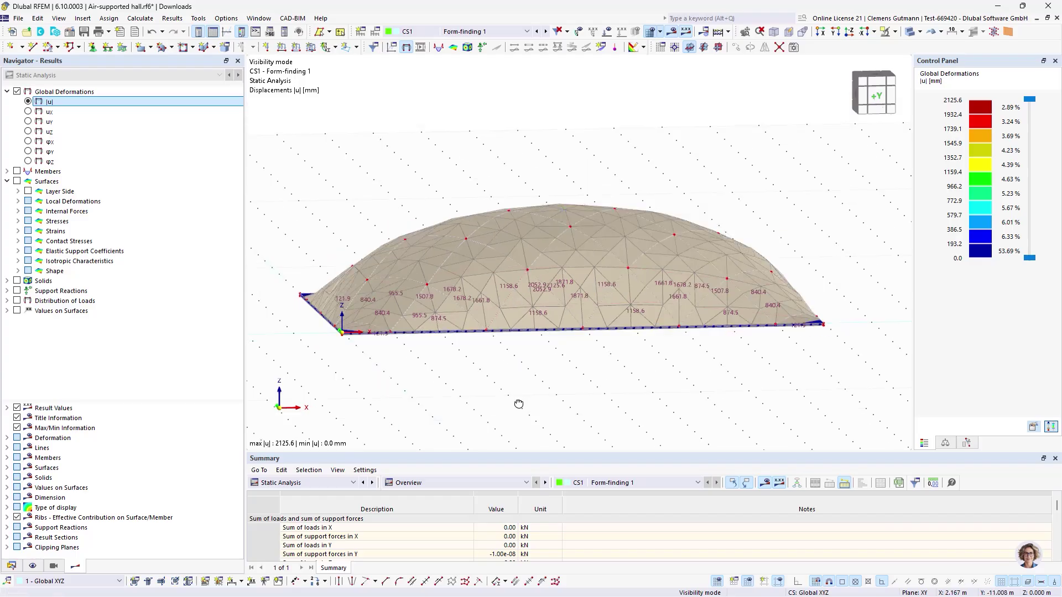
middle_click_drag(519, 404, 509, 365, "ctrl")
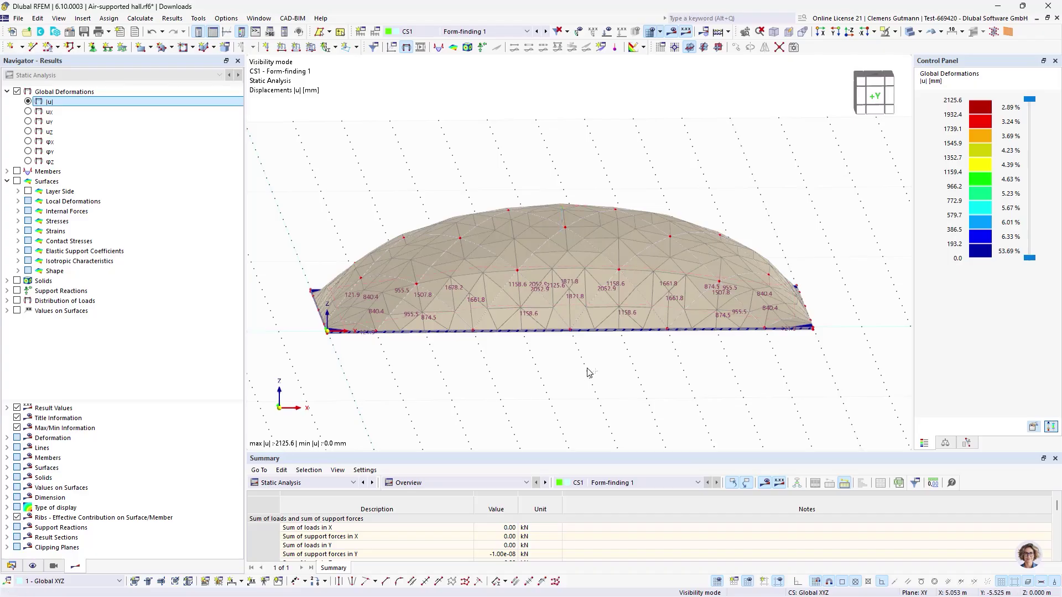
middle_click_drag(588, 371, 489, 383, "ctrl")
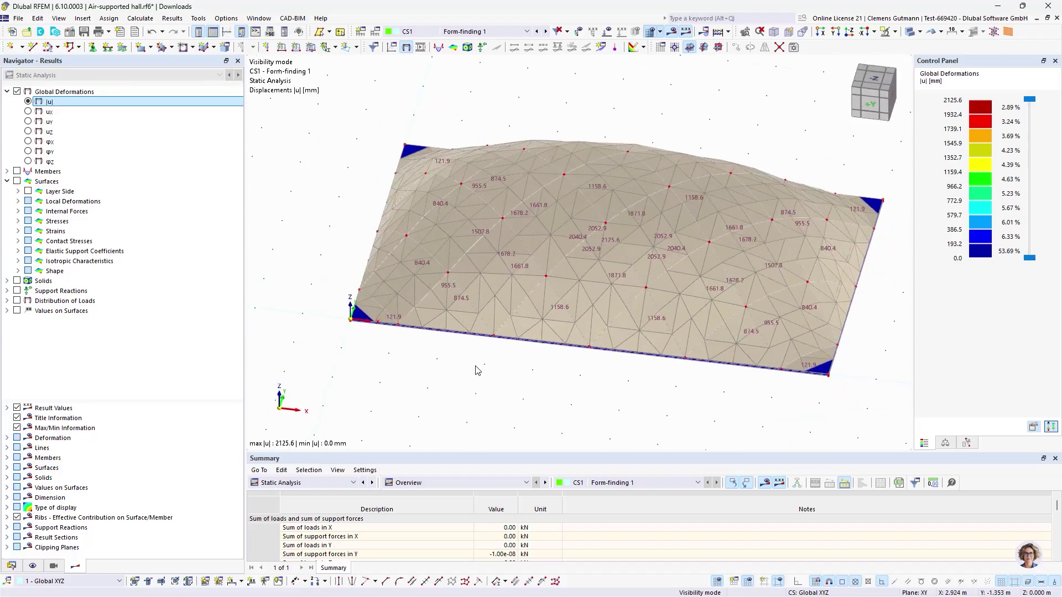
left_click(873, 109)
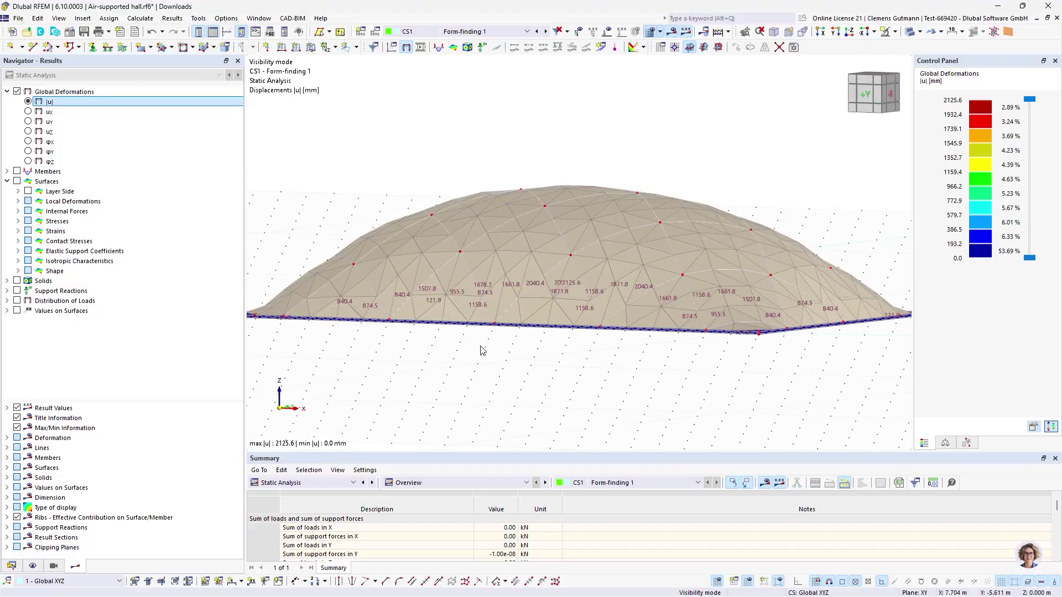
middle_click_drag(480, 350, 646, 308)
scroll(521, 281, "down", 1)
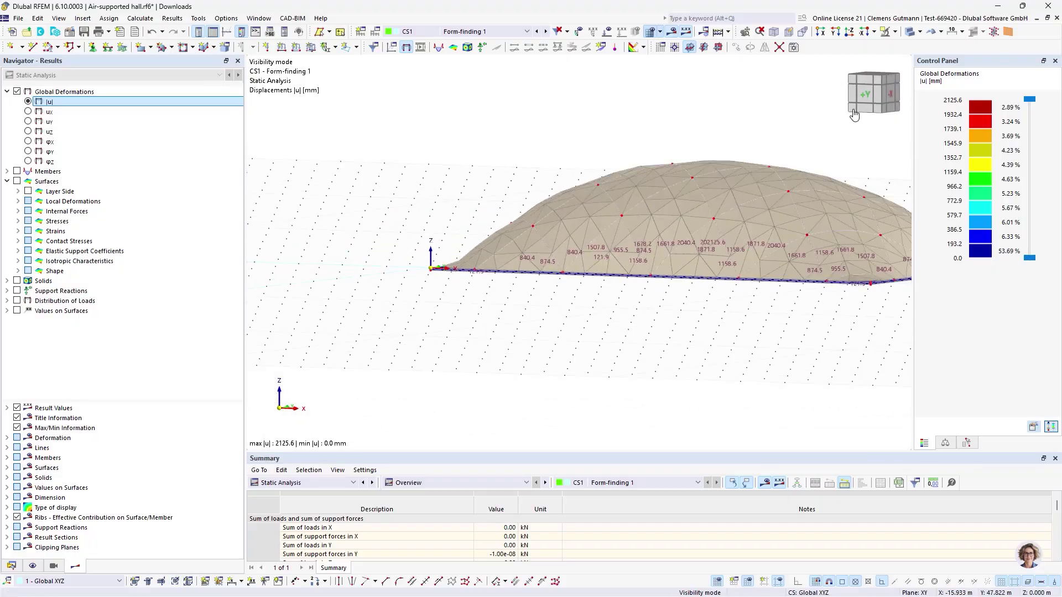
left_click(864, 95)
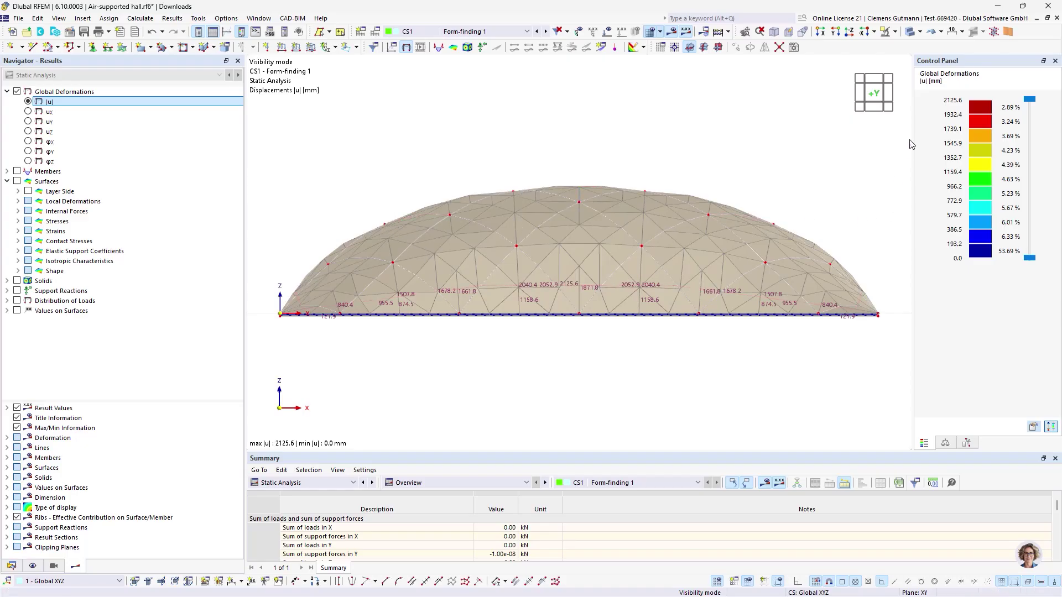
left_click(888, 95)
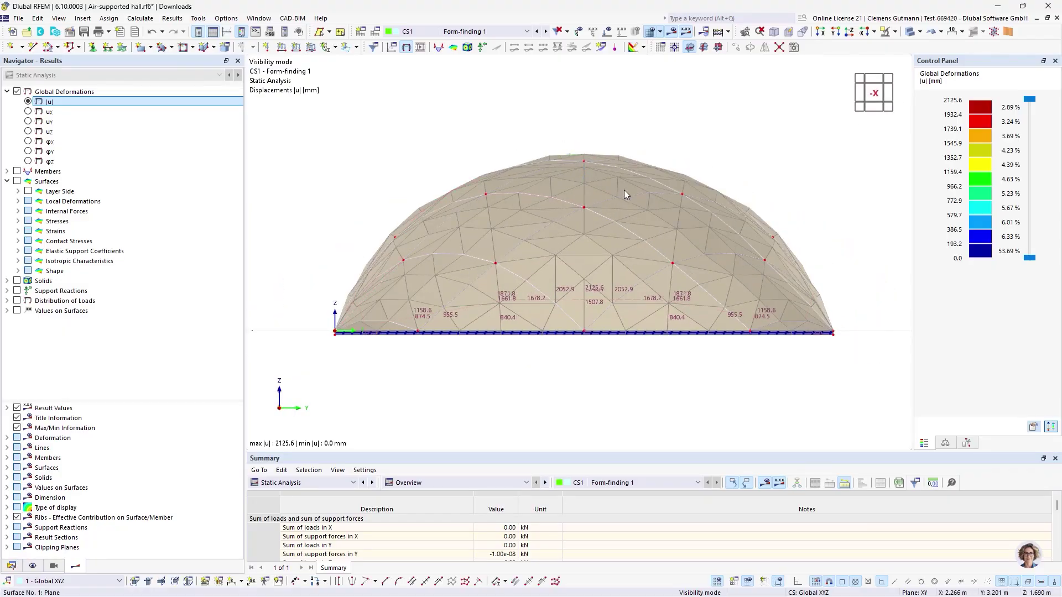
Examine how the membrane meets the base at the hall's corner near the origin
scroll(624, 191, "down", 1)
middle_click_drag(370, 306, 558, 319, "ctrl")
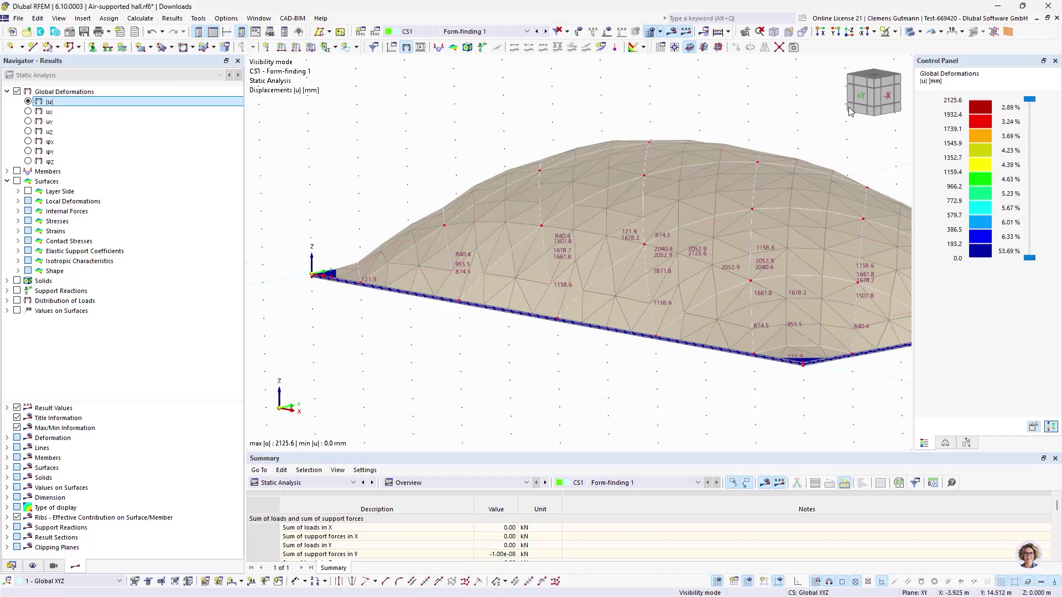
left_click(874, 101)
scroll(309, 304, "up", 3)
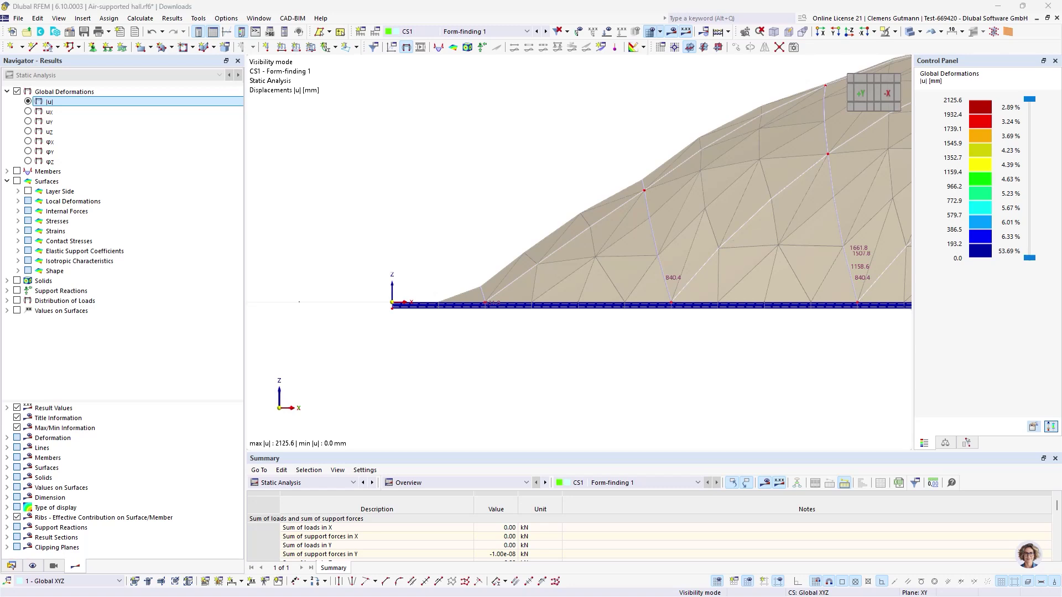
left_click(560, 31)
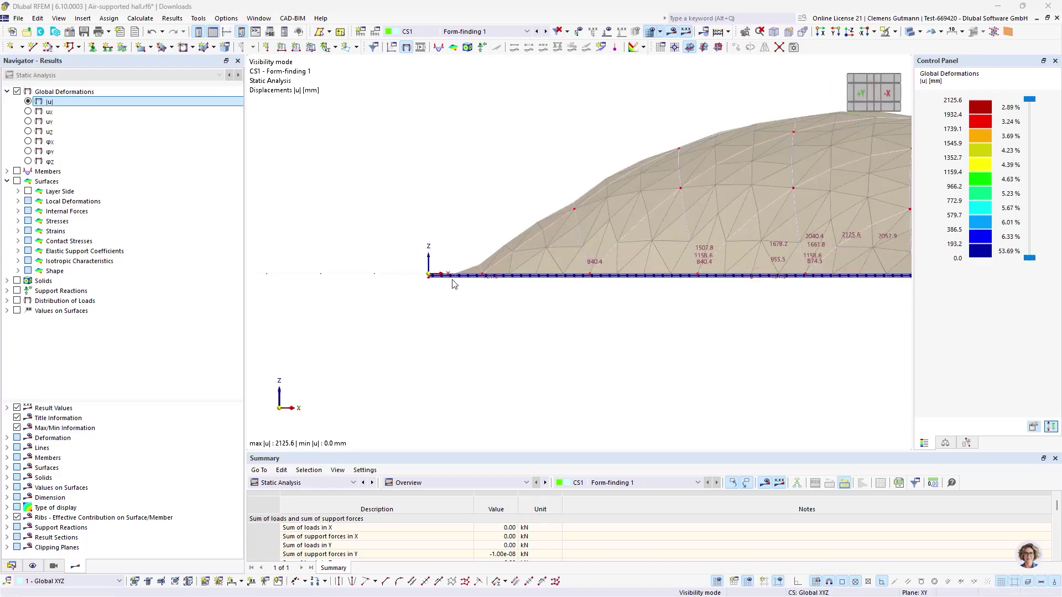
scroll(487, 268, "up", 1)
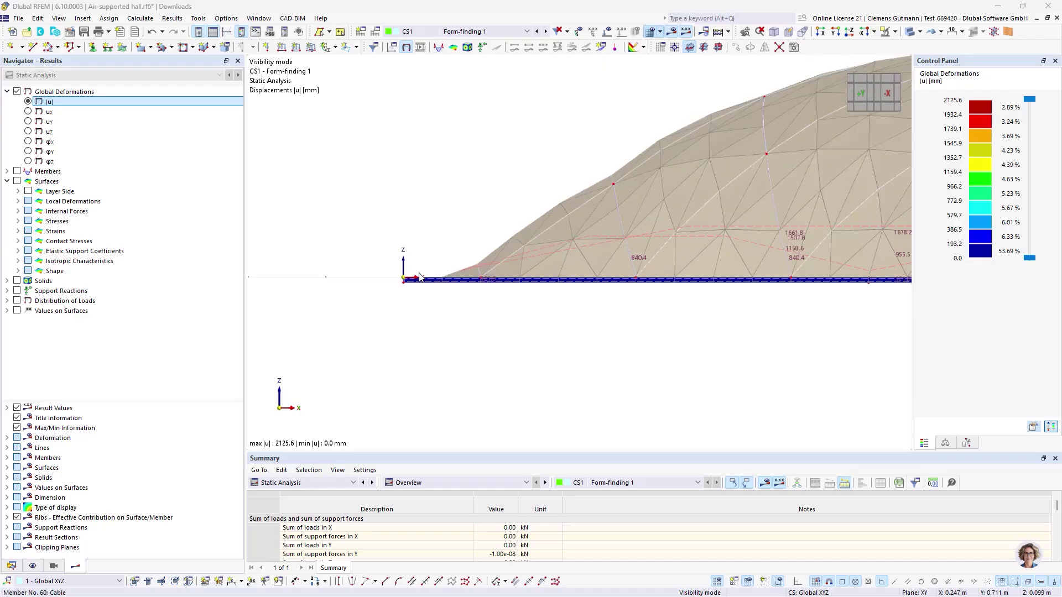
scroll(401, 277, "down", 3)
middle_click_drag(567, 142, 655, 223, "ctrl")
Hide the results and restrict visibility to the OS1 - Cables object selection, without the membrane and construction stage
left_click(672, 32)
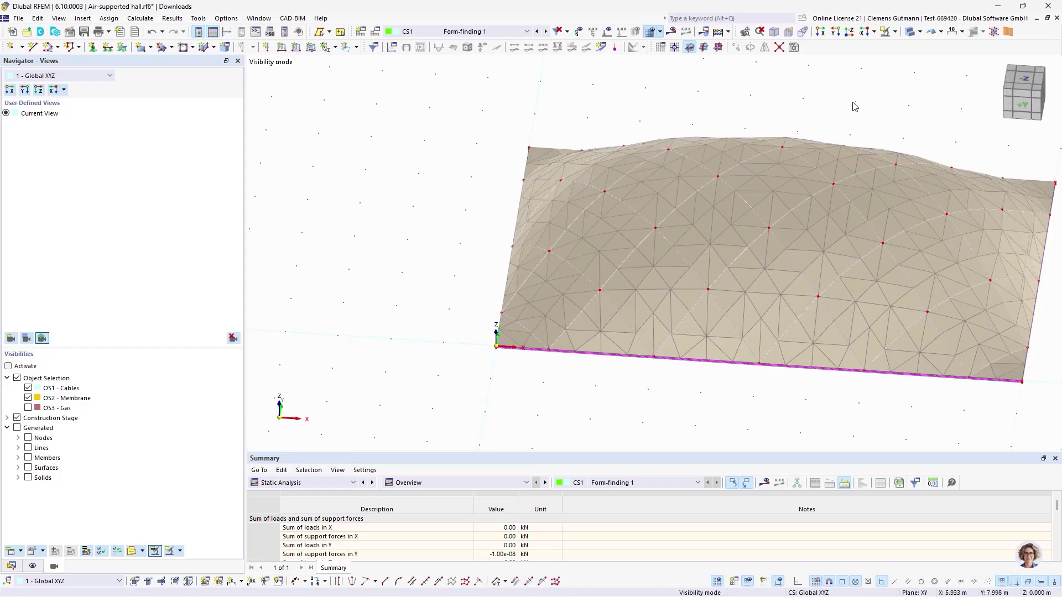
middle_click_drag(851, 105, 776, 125)
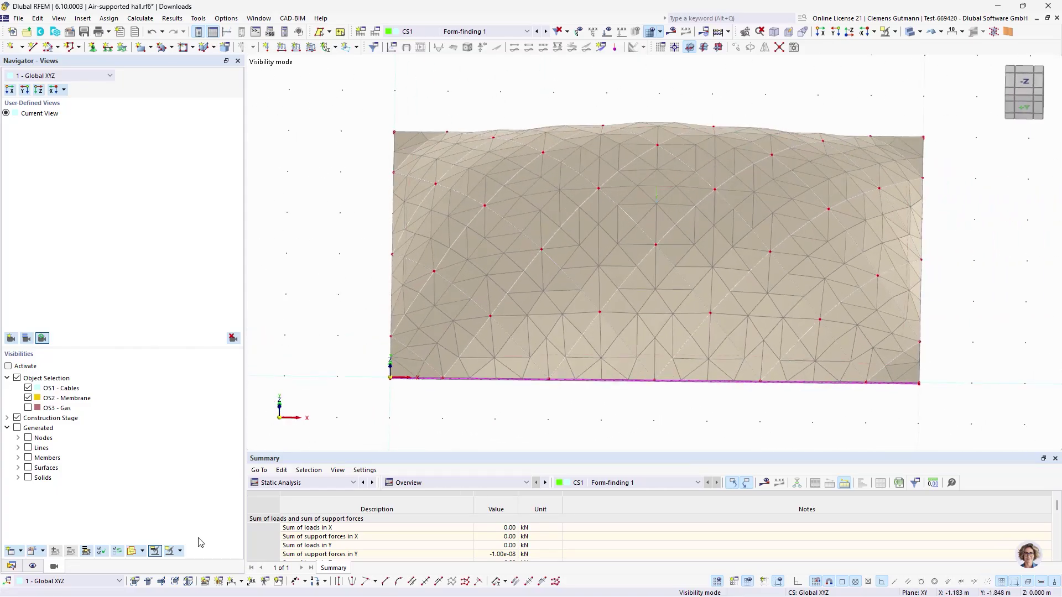
left_click(9, 366)
left_click(29, 402)
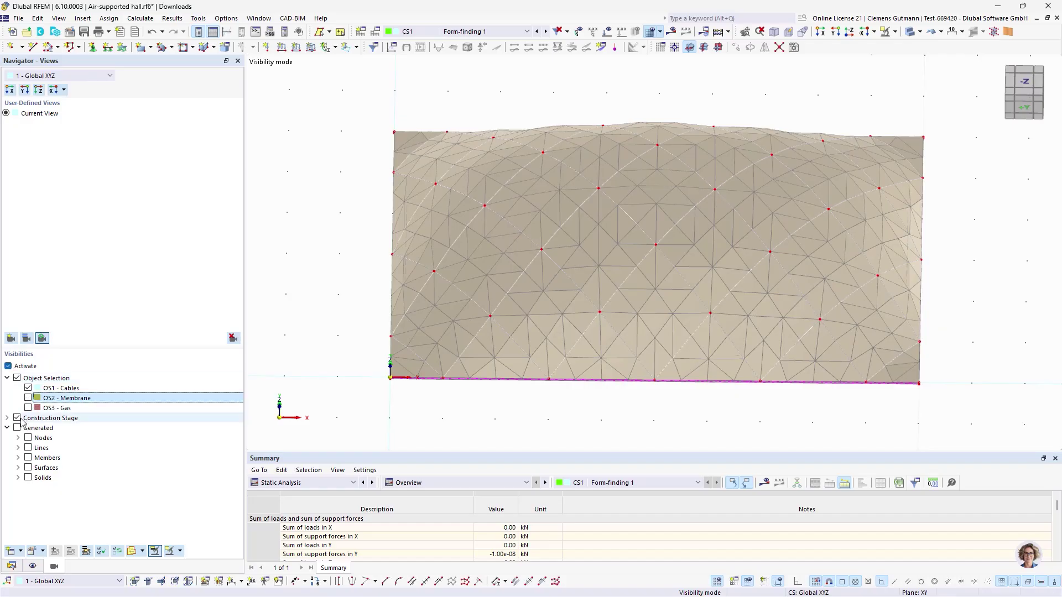
left_click(19, 419)
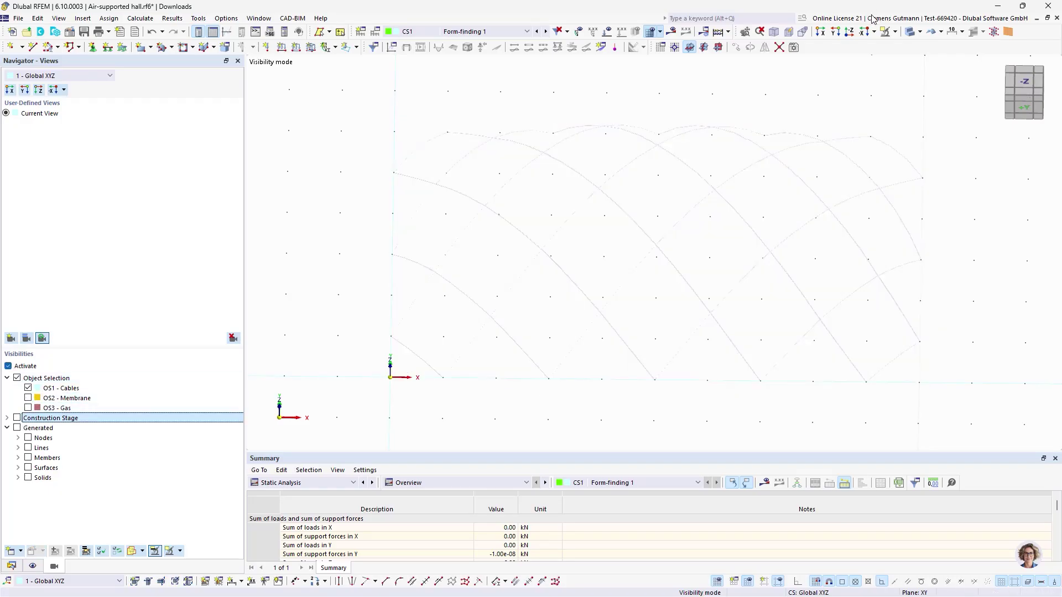
Switch off the topology display on the deformed shape and view the flat cable net with its cables aligned orthogonally
left_click(936, 33)
middle_click_drag(655, 324, 721, 297, "ctrl")
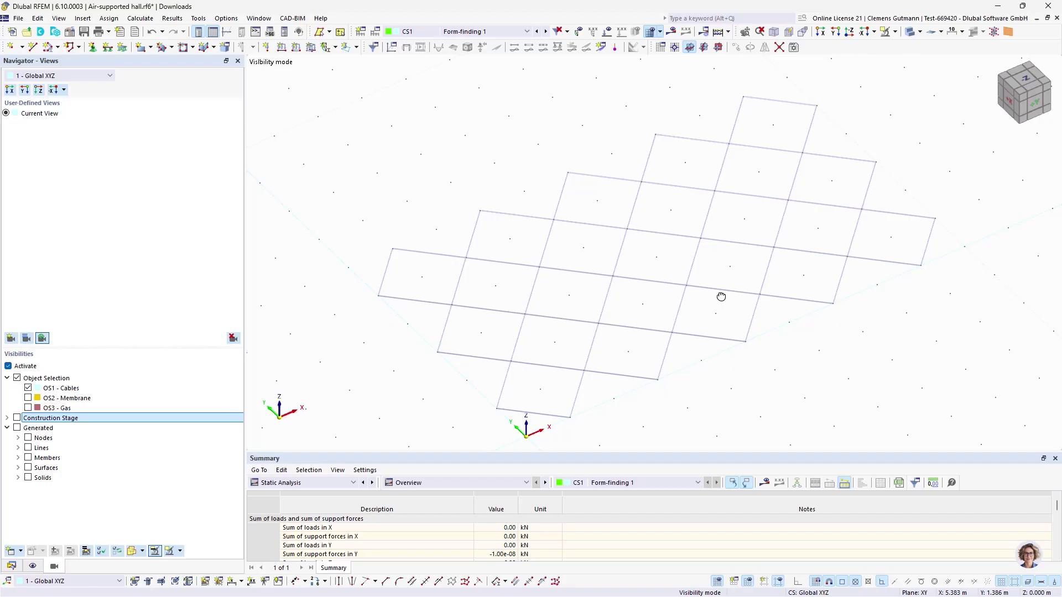
mouse_move(635, 282)
middle_click_drag(725, 370, 747, 347, "ctrl")
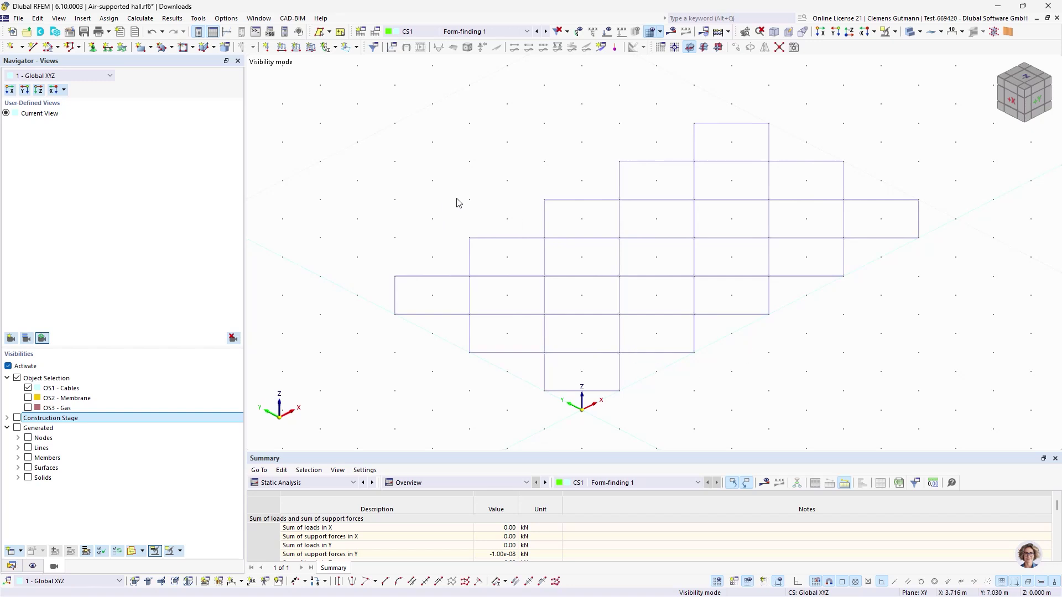
Create a continuous member set from cable members 2-4
left_click_drag(452, 190, 478, 370)
right_click(472, 337)
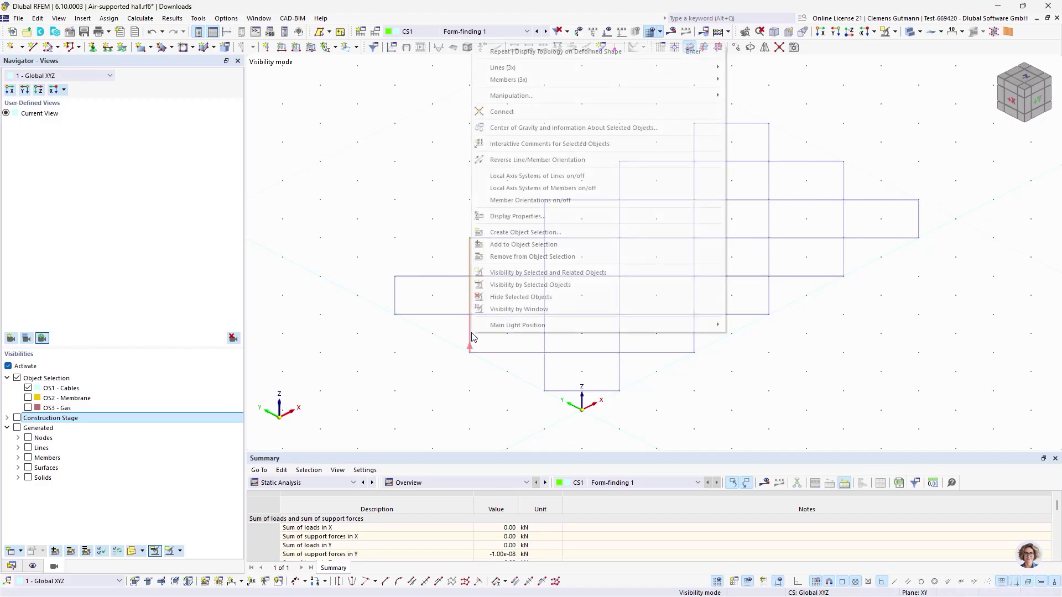
mouse_move(716, 83)
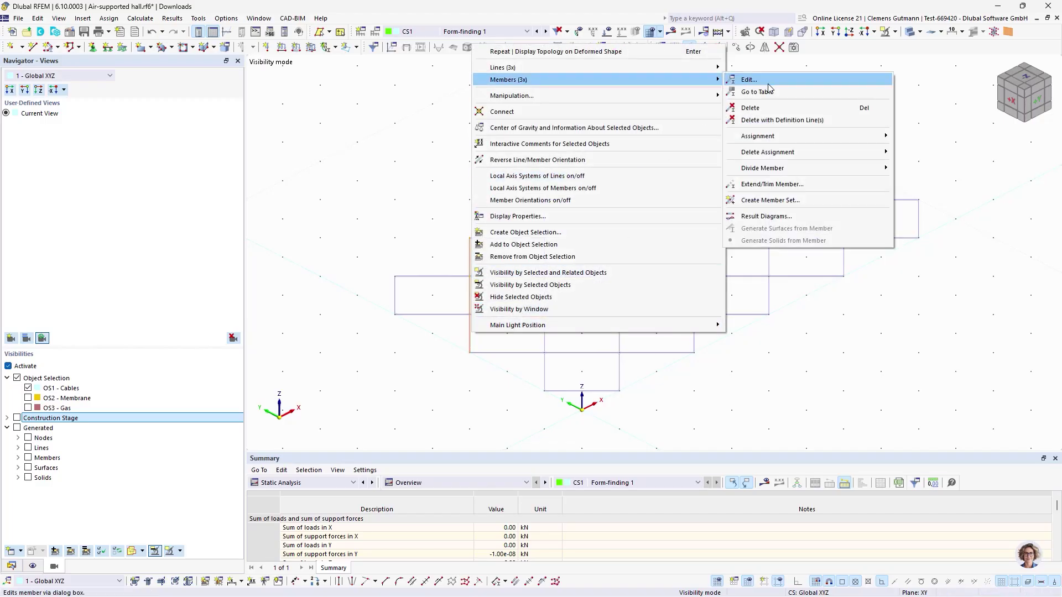
left_click(791, 202)
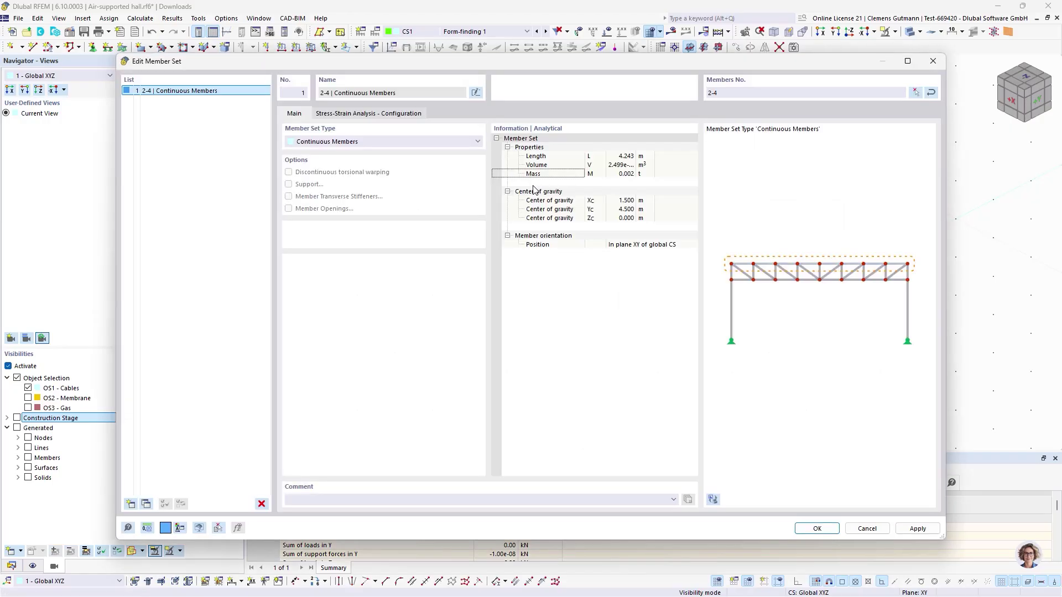
left_click(813, 529)
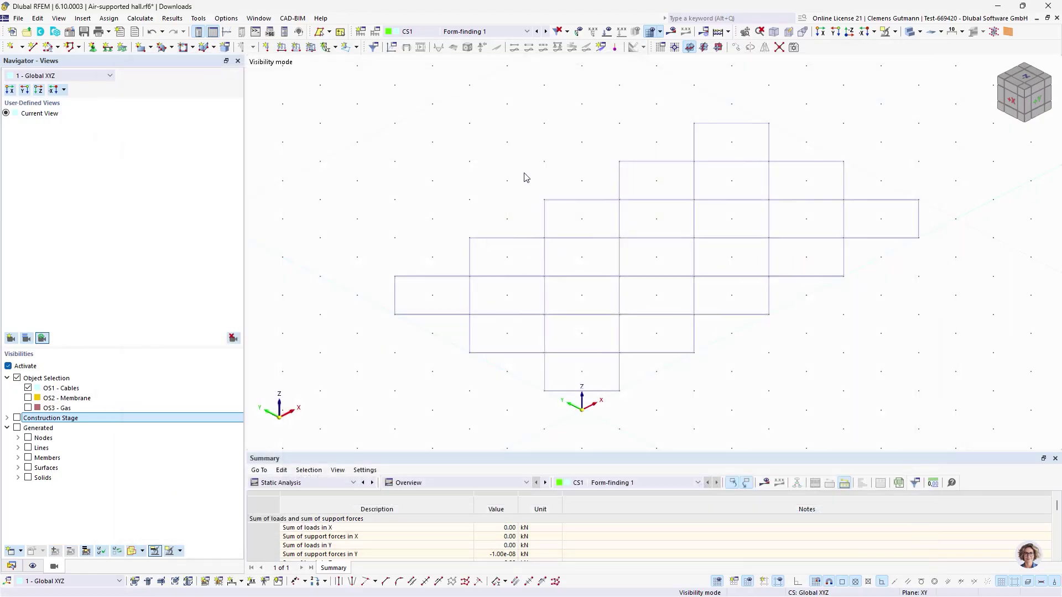
Create continuous member sets from cable members 5-9 and 10-15
right_click(545, 368)
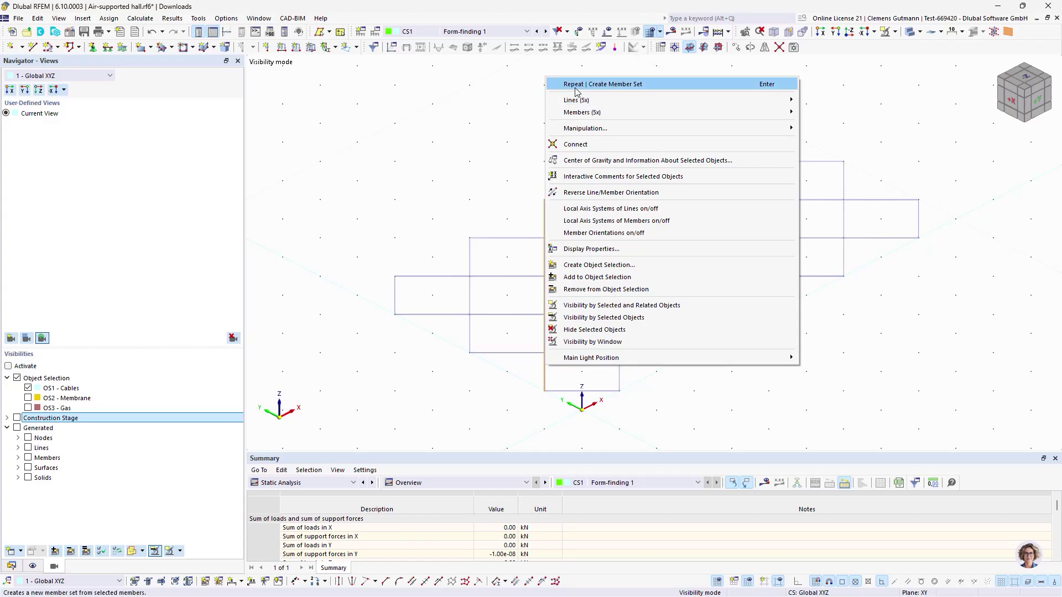
left_click(591, 86)
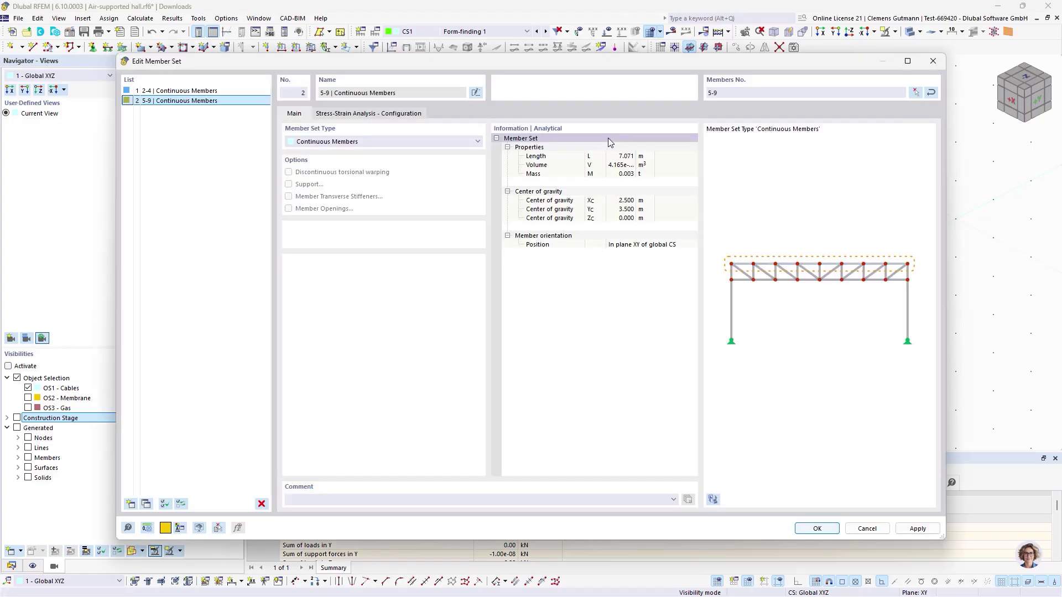
key("Return")
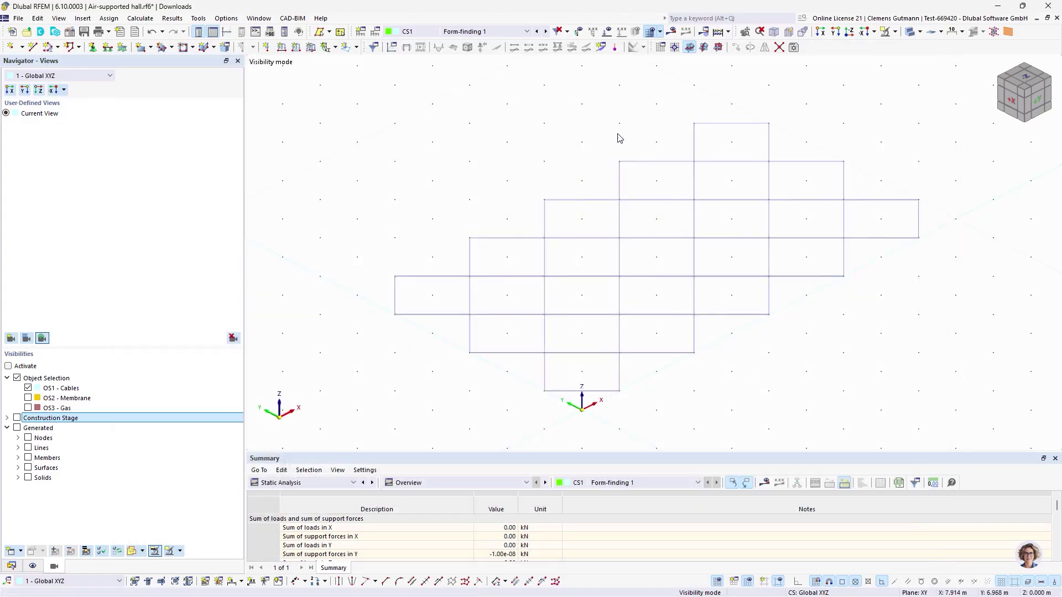
left_click_drag(618, 125, 646, 408)
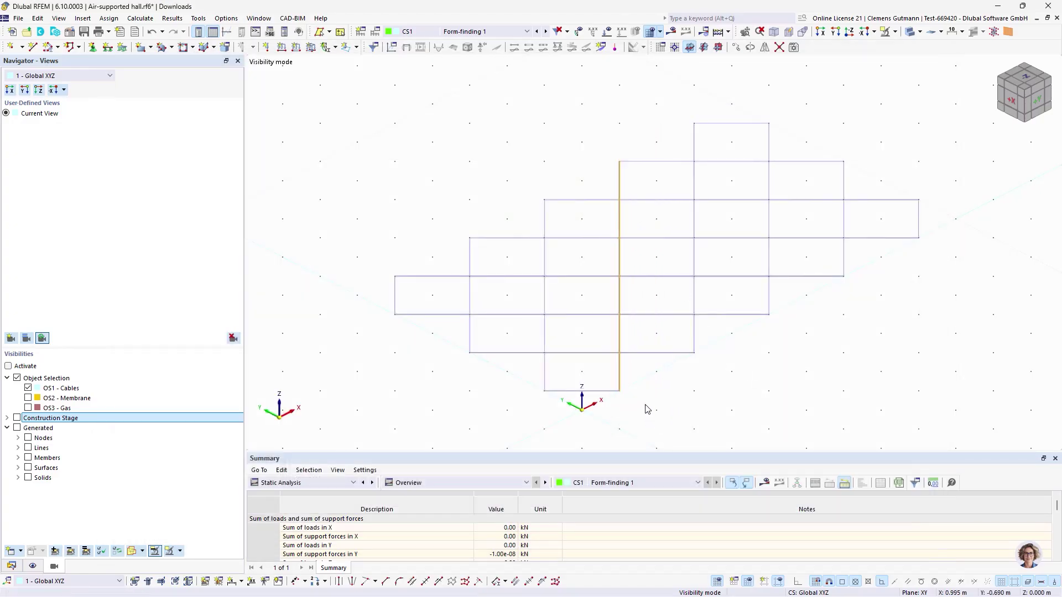
key("Return")
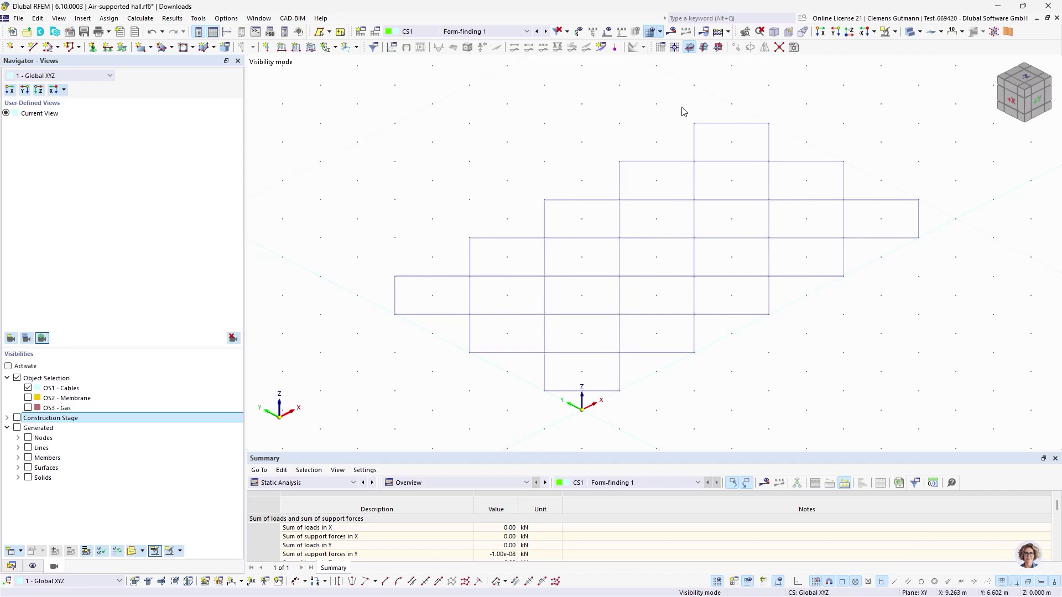
Create two more continuous member sets from cable members 16-21 and 22-26
left_click_drag(681, 107, 714, 380)
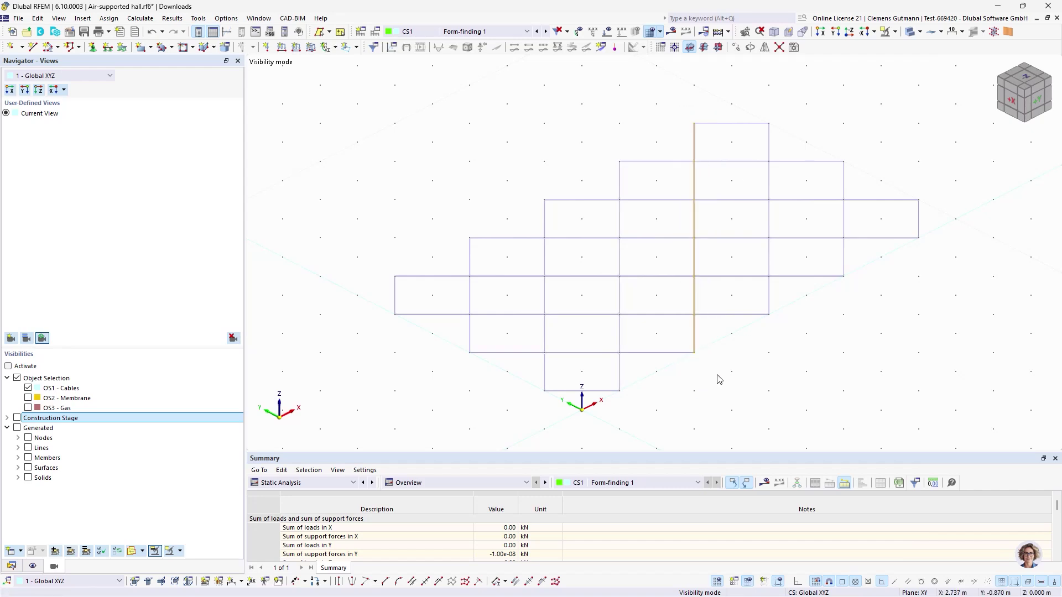
key("Return")
key("Return")
left_click_drag(756, 108, 789, 356)
key("Return")
key("Return")
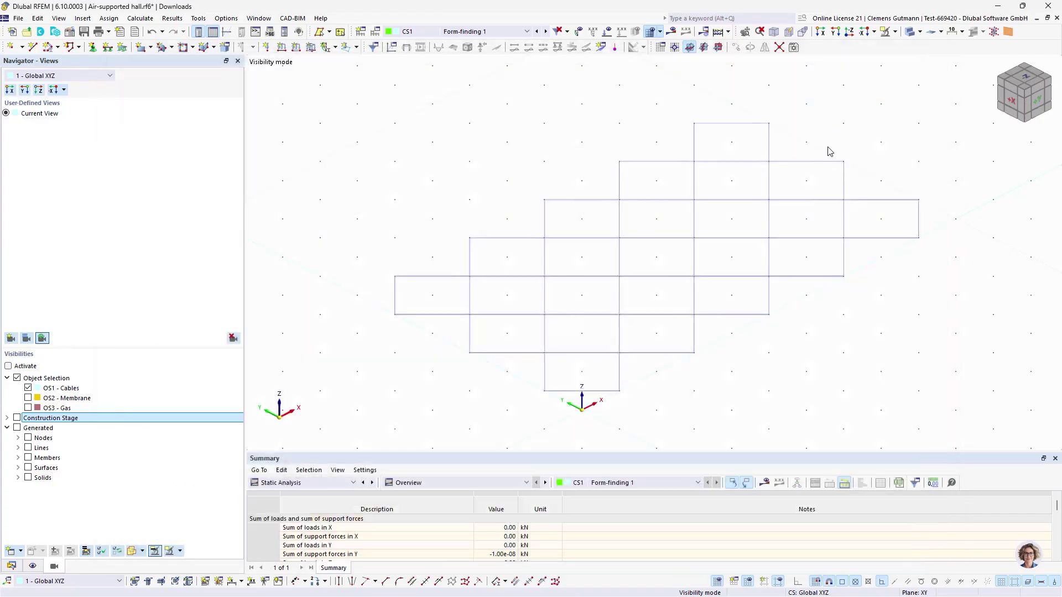
Create continuous member sets from cable members 27-29 and, in the crossing direction, 32-34
left_click_drag(827, 121, 859, 315)
key("Return")
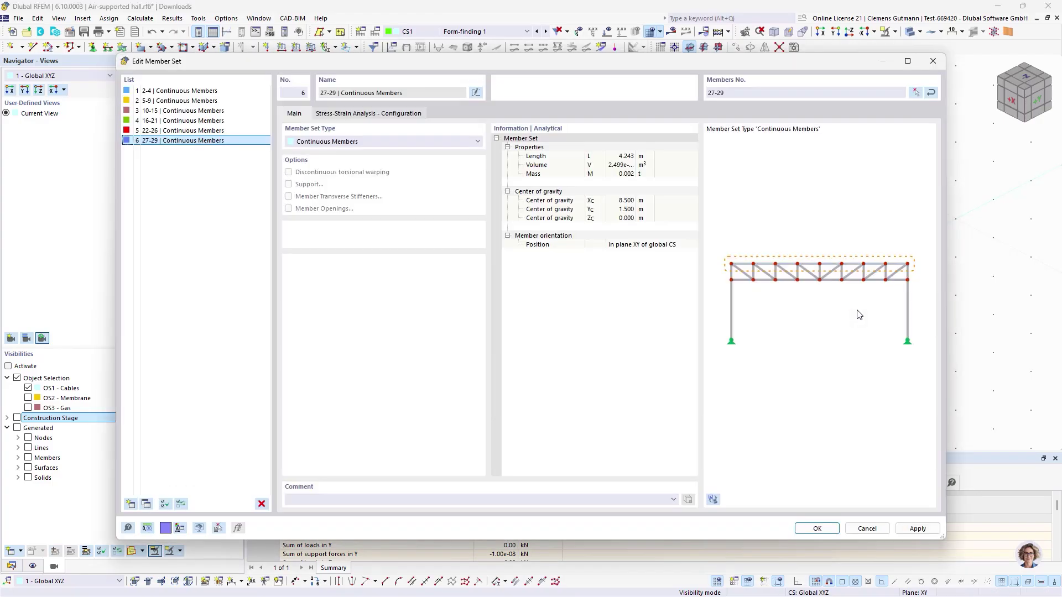
key("Return")
left_click_drag(598, 138, 872, 183)
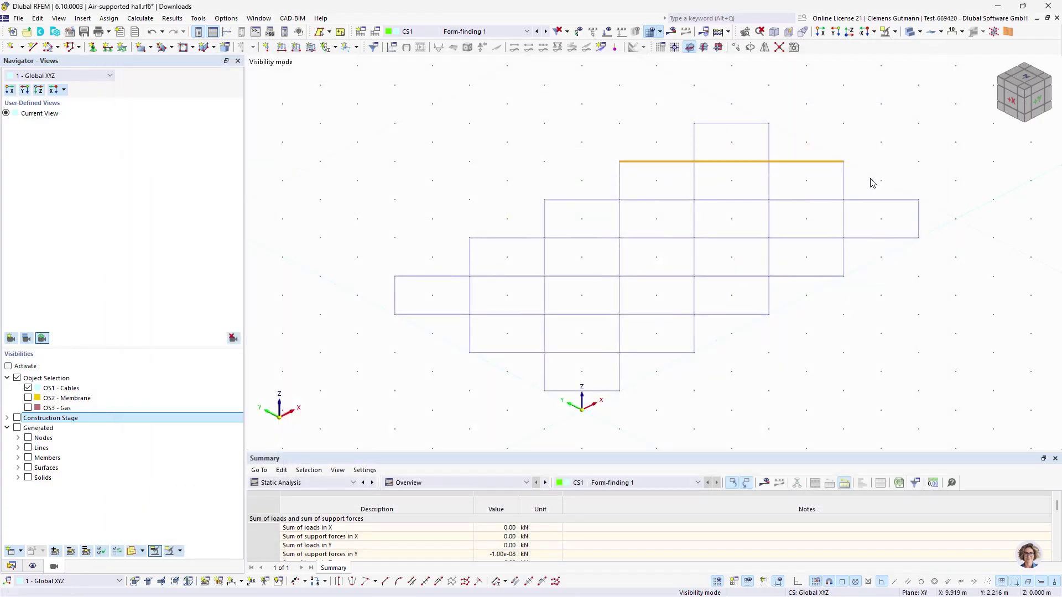
key("Return")
key("Return")
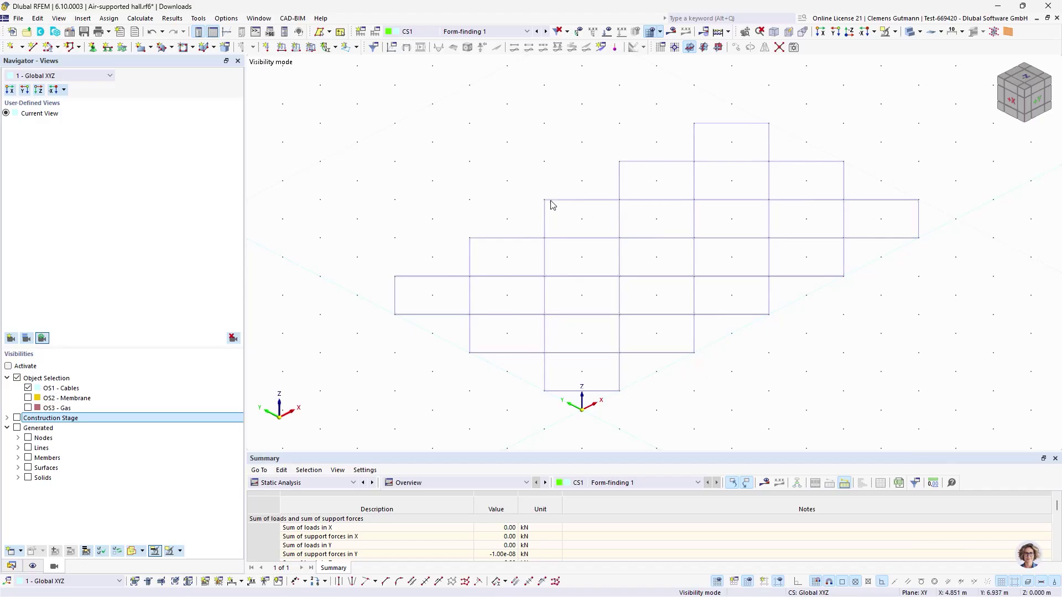
Create continuous member sets from the crossing cable members 35-39 and 40-45
left_click_drag(503, 184, 947, 214)
key("Return")
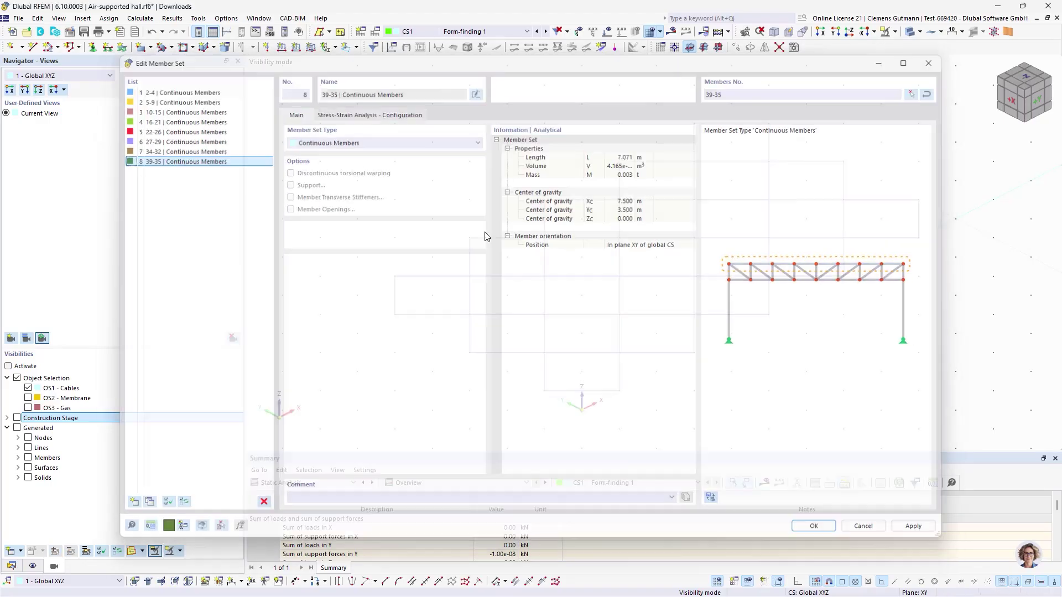
key("Return")
left_click_drag(445, 228, 930, 255)
key("Return")
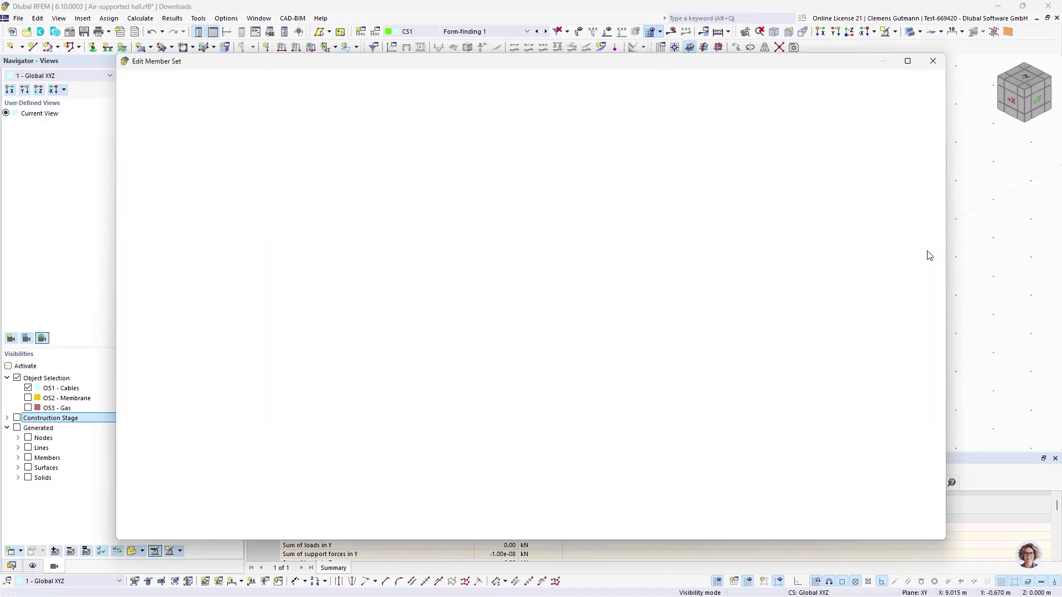
key("Return")
Create the remaining continuous member sets from cable members 46-51, 52-56 and 57-59
left_click_drag(380, 258, 911, 298)
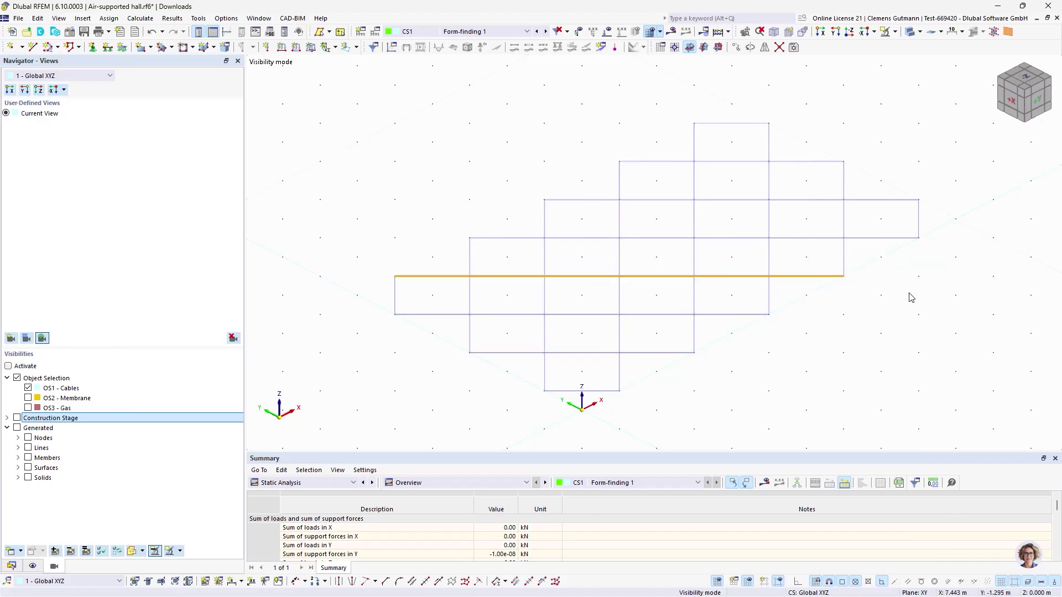
key("Return")
key("Return")
left_click_drag(356, 304, 811, 325)
key("Return")
key("Return")
left_click_drag(443, 346, 744, 364)
key("Return")
key("Return")
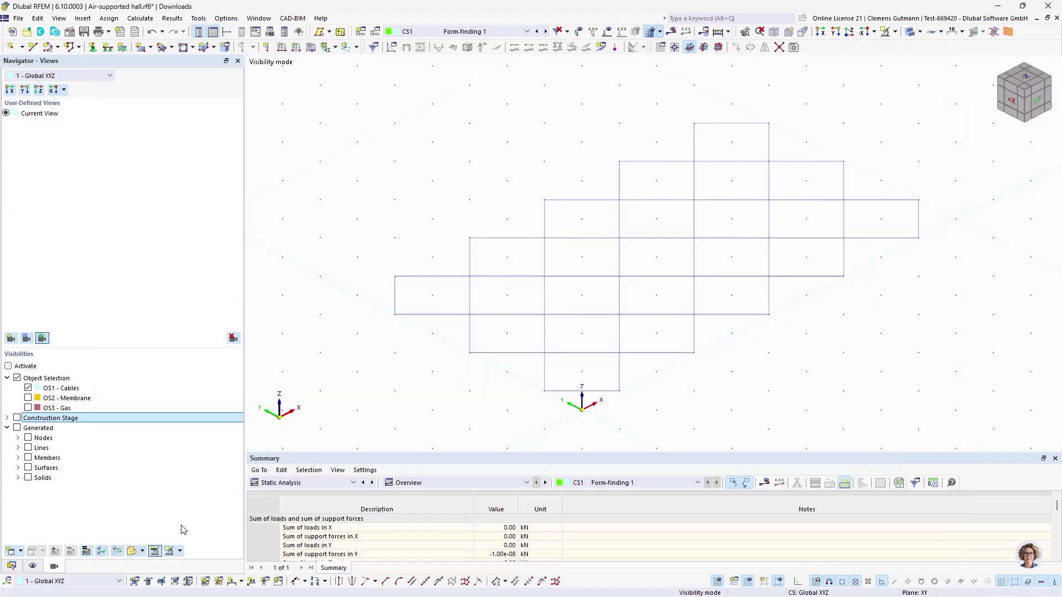
Check the twelve continuous member sets in the model data by highlighting them on the cable net
left_click(11, 566)
scroll(83, 249, "up", 6)
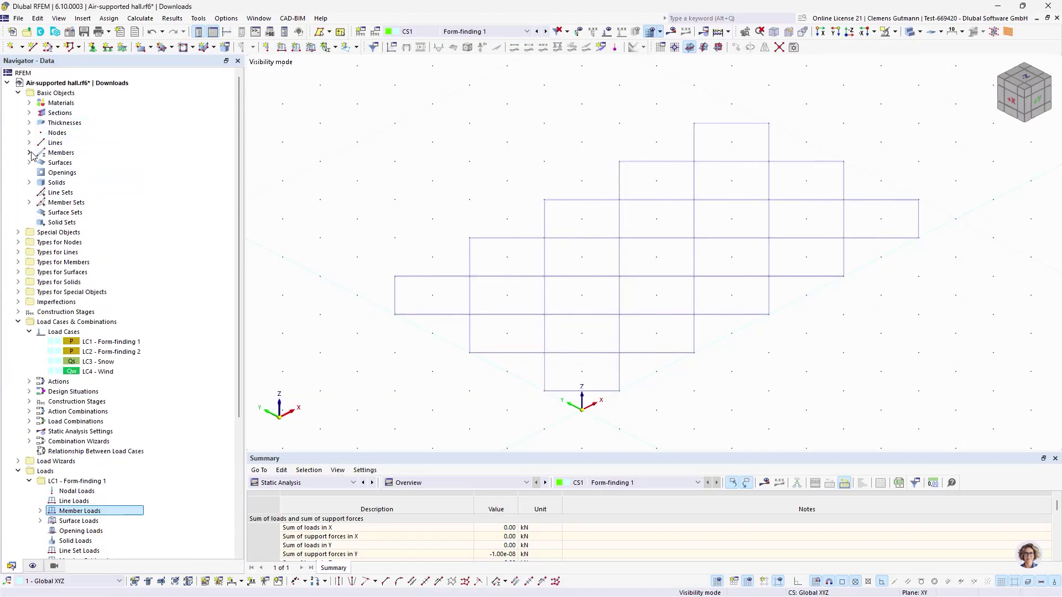
left_click(29, 203)
left_click(89, 213)
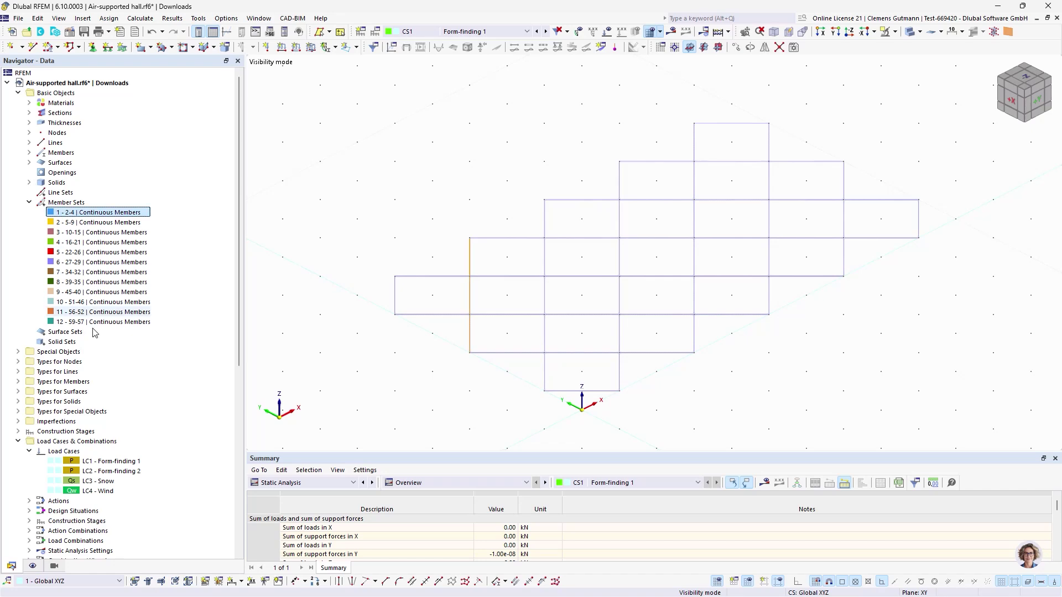
left_click(95, 322, "shift")
middle_click_drag(970, 362, 925, 364, "ctrl")
left_click(925, 363)
left_click(89, 213)
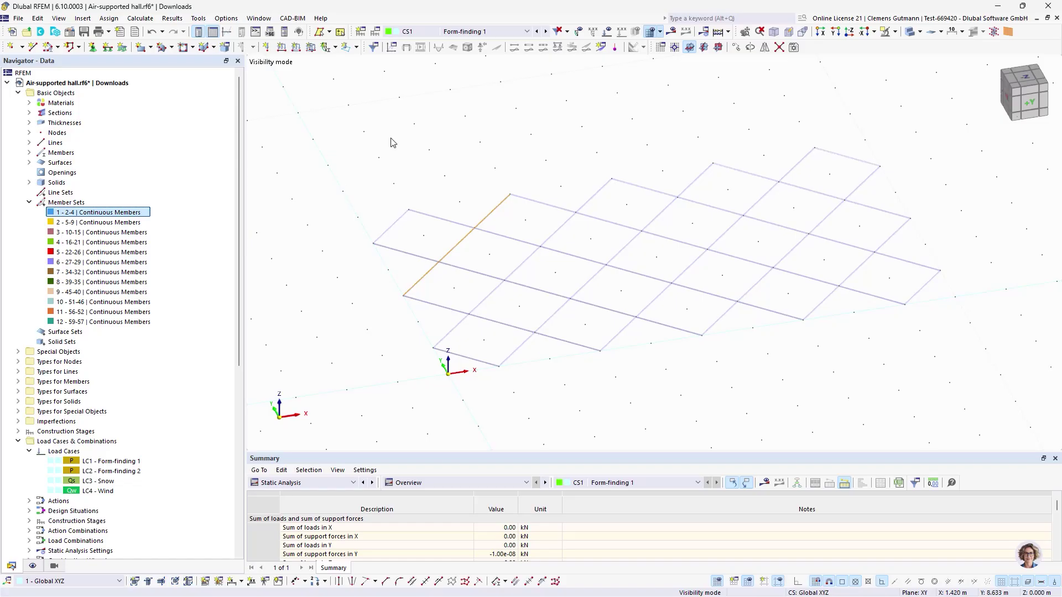
Delete surface loads 1 and 2, the form-finding and force loads, from load case LC1 - Form-finding 1
scroll(109, 426, "down", 10)
scroll(109, 426, "down", 1)
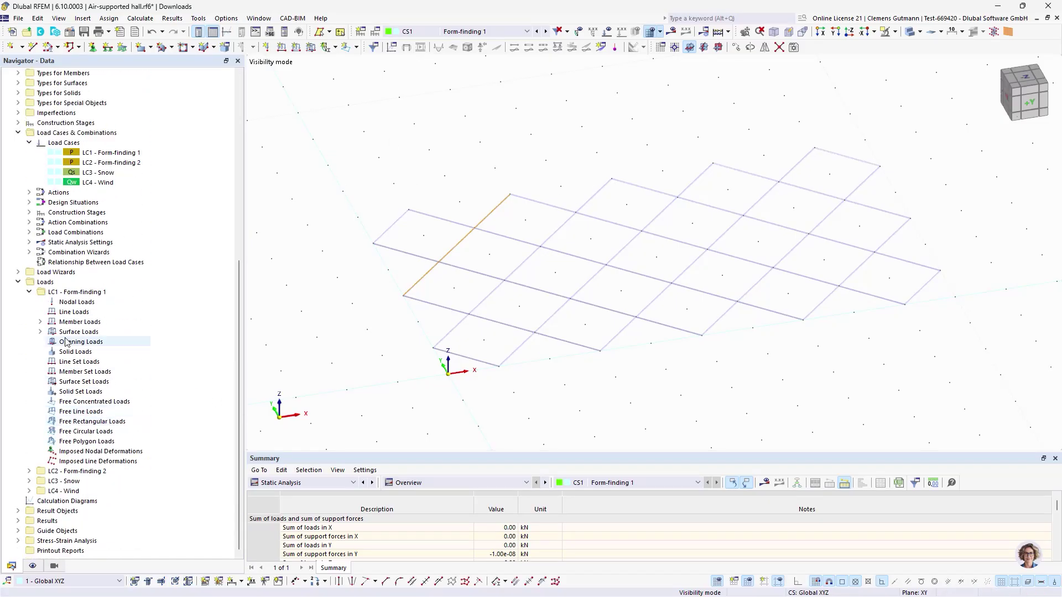
left_click(40, 332)
left_click(40, 322)
left_click(103, 362, "shift")
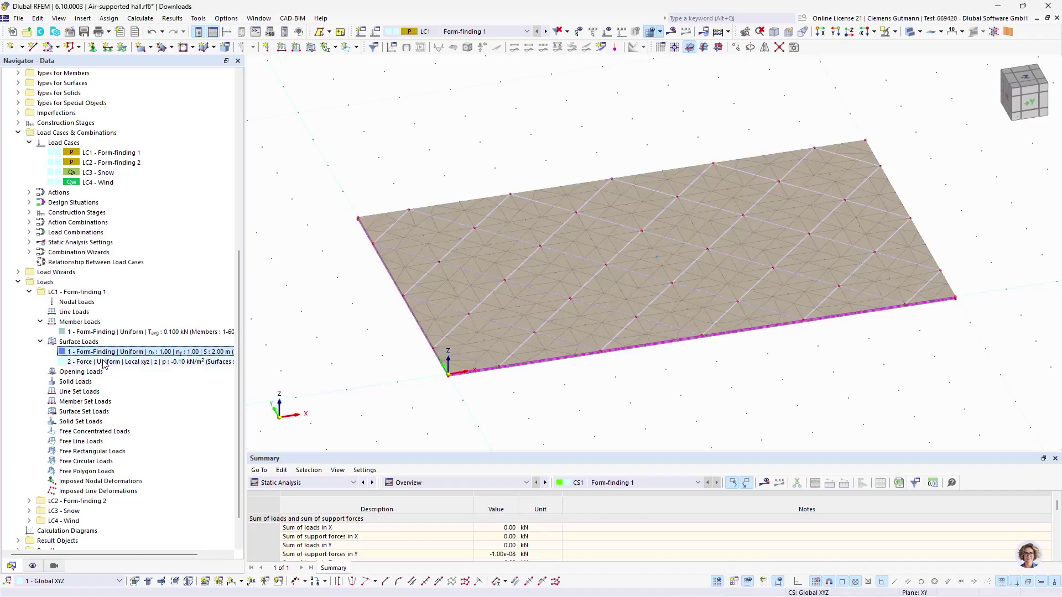
right_click(103, 361)
left_click(127, 411)
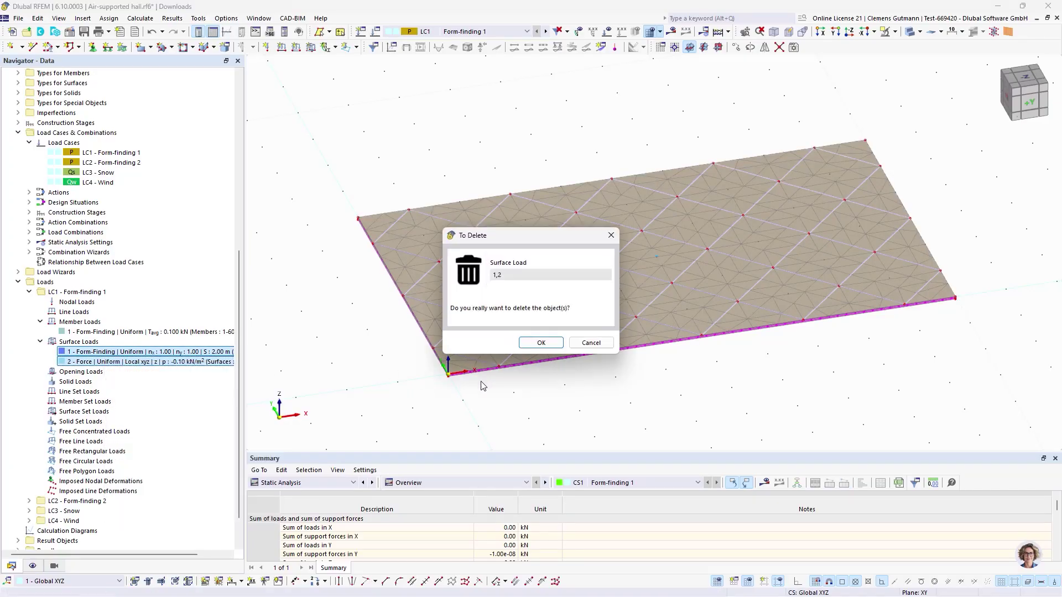
left_click(541, 343)
right_click(72, 333)
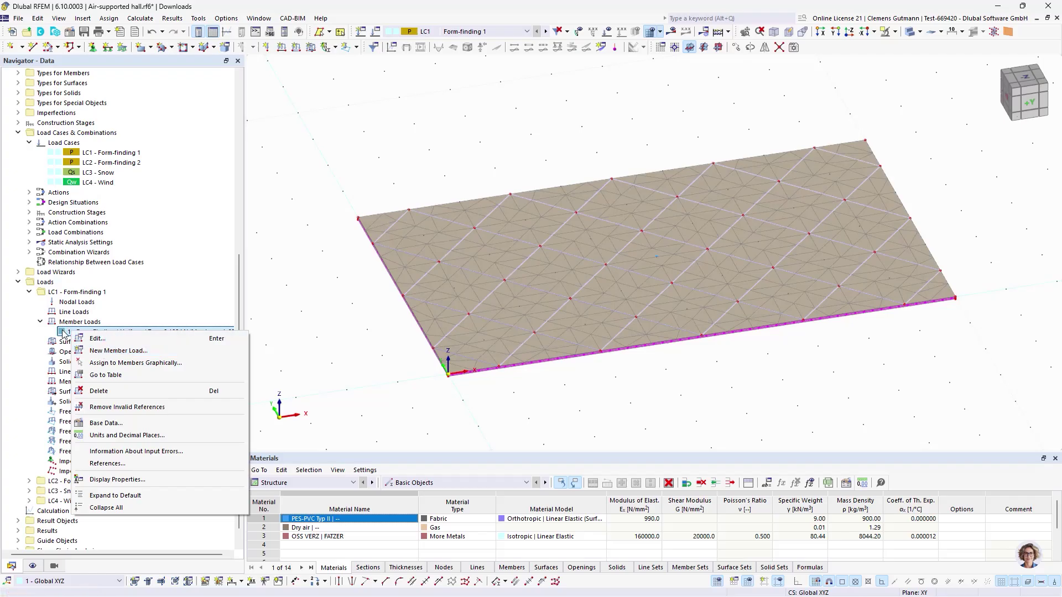
right_click(63, 331)
left_click(97, 350)
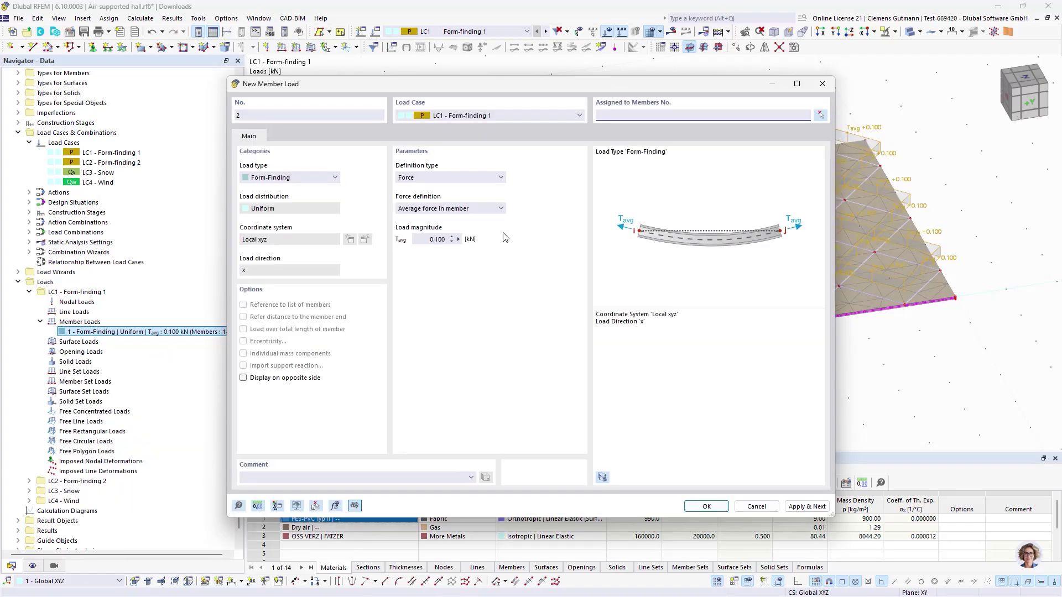
left_click(821, 115)
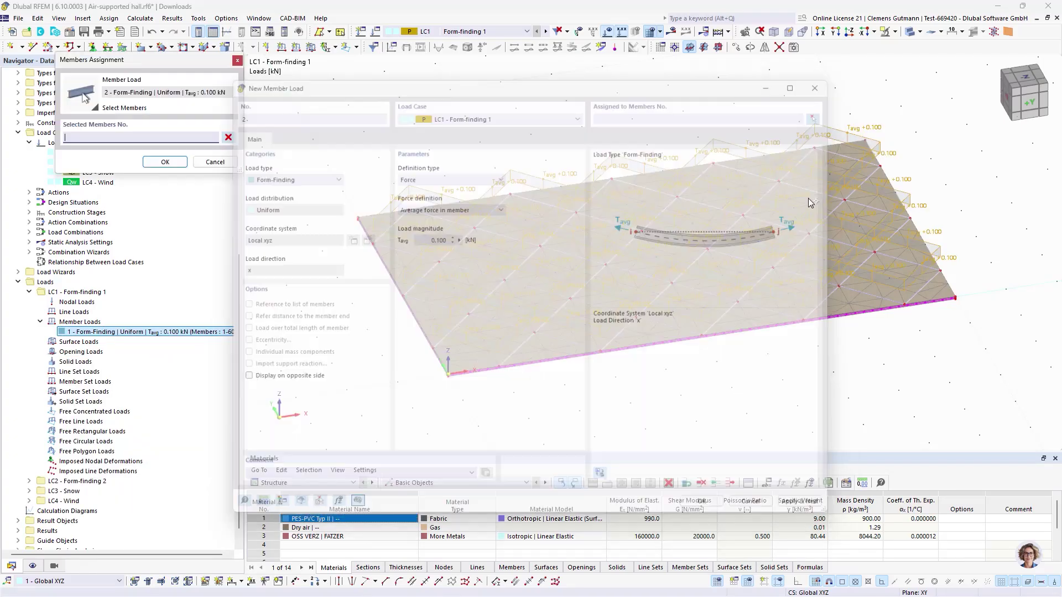
Reactivate the visibilities for the OS1 - Cables object selection and view the cable net with its cables aligned orthogonally
left_click(32, 566)
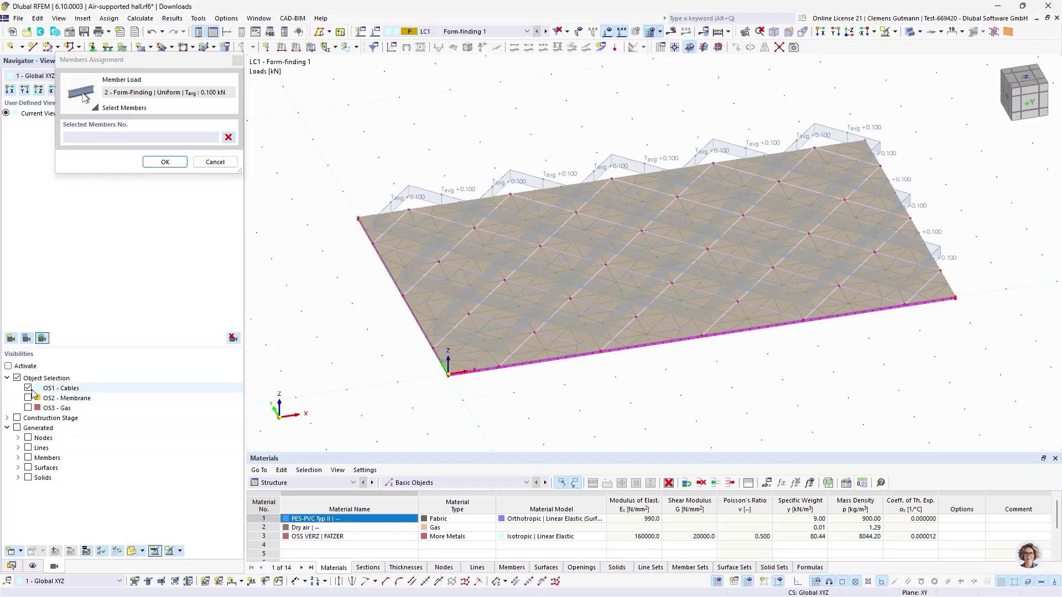
left_click(8, 367)
middle_click_drag(572, 398, 628, 407, "ctrl")
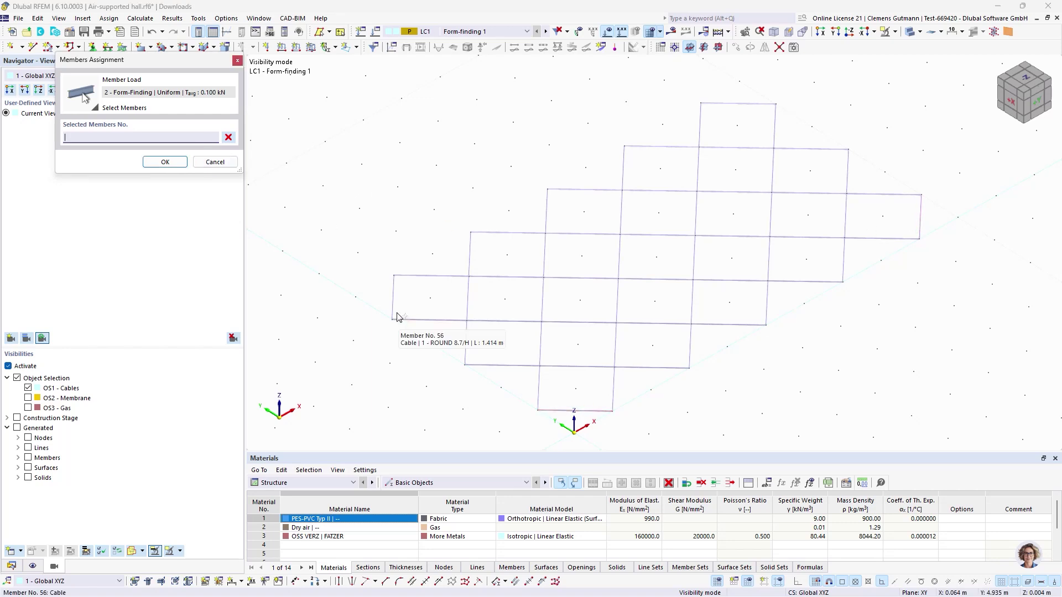
left_click(397, 296)
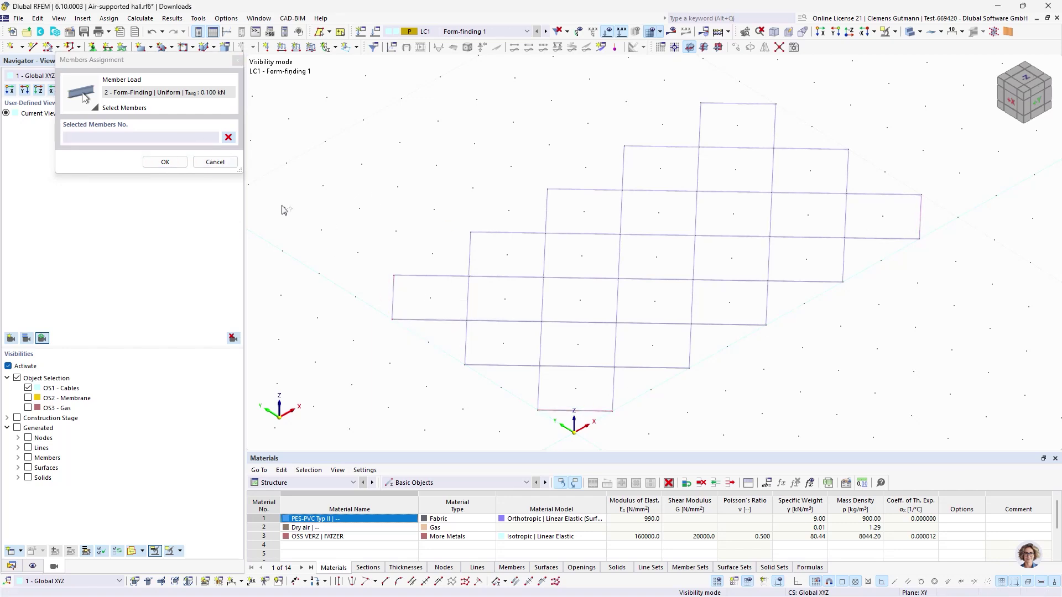
left_click(165, 161)
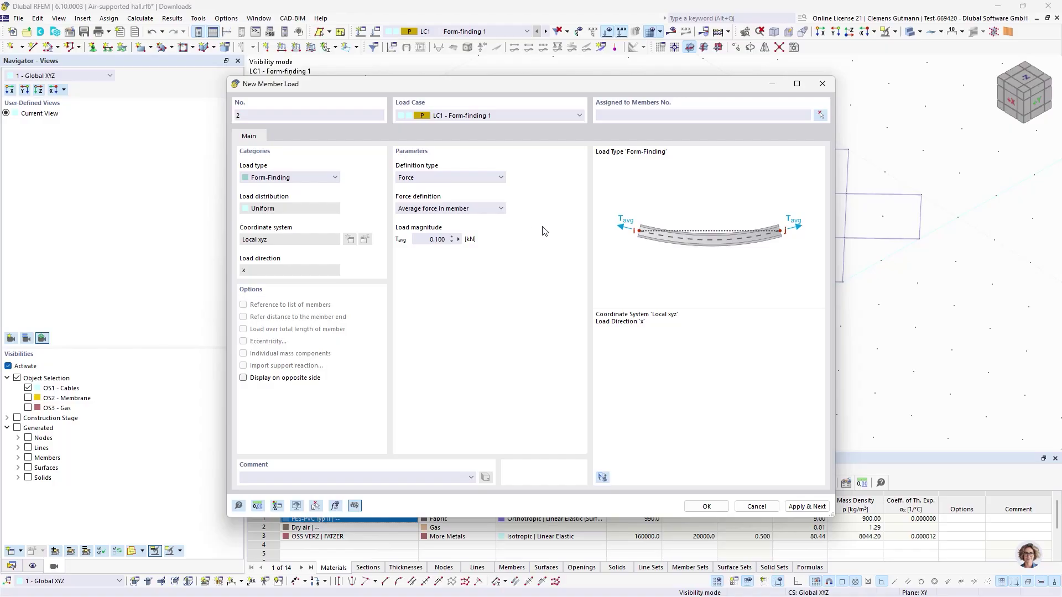
key("Escape")
left_click(578, 351)
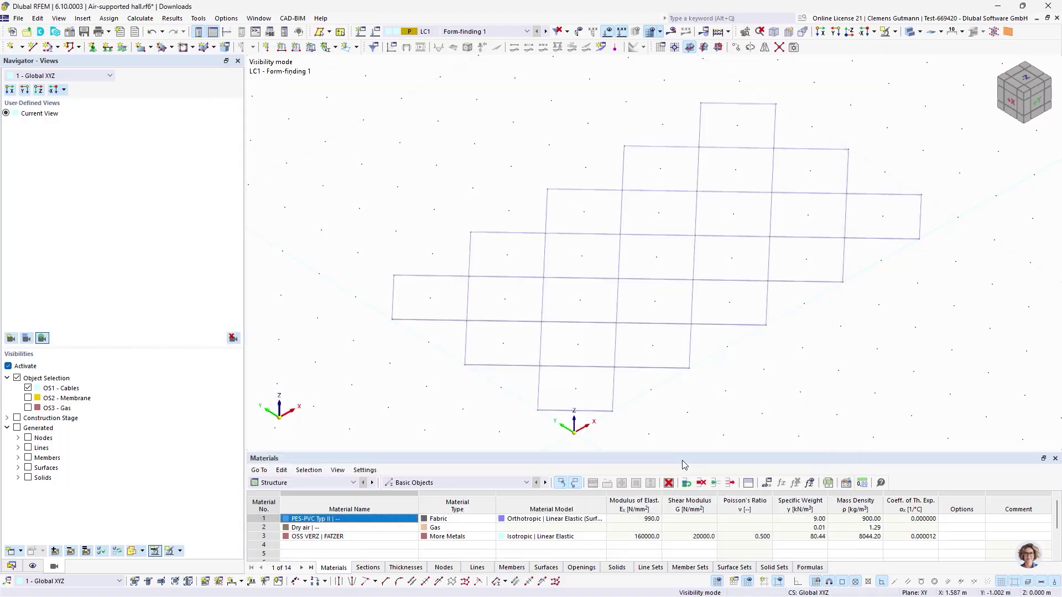
Reassign the LC1 form-finding member load from all cables to only the single corner members 1, 30, 31 and 60
left_click(12, 566)
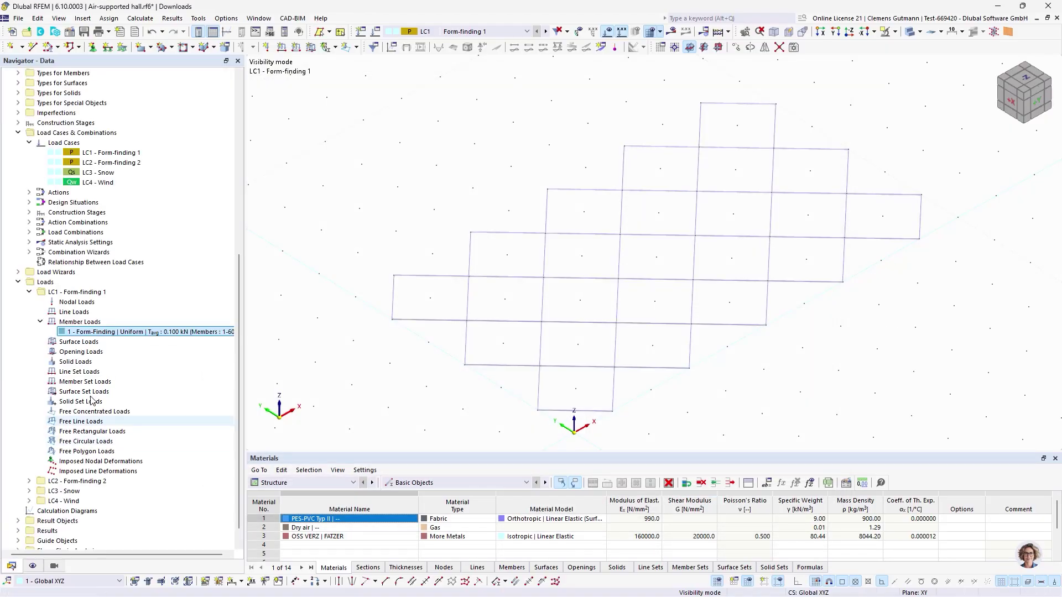
double_click(88, 332)
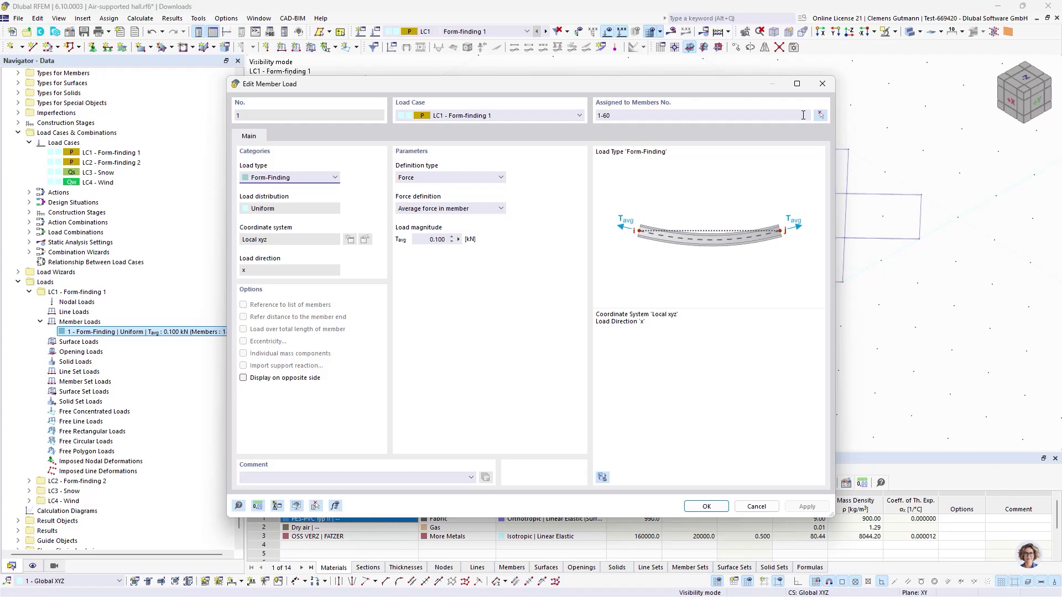
left_click(821, 115)
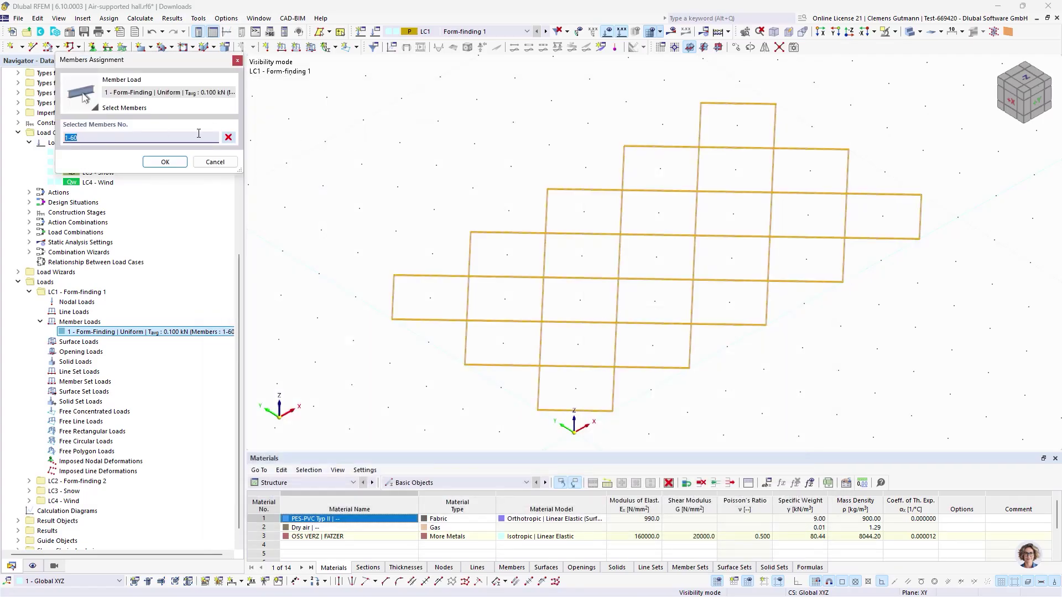
left_click(228, 137)
left_click(393, 297)
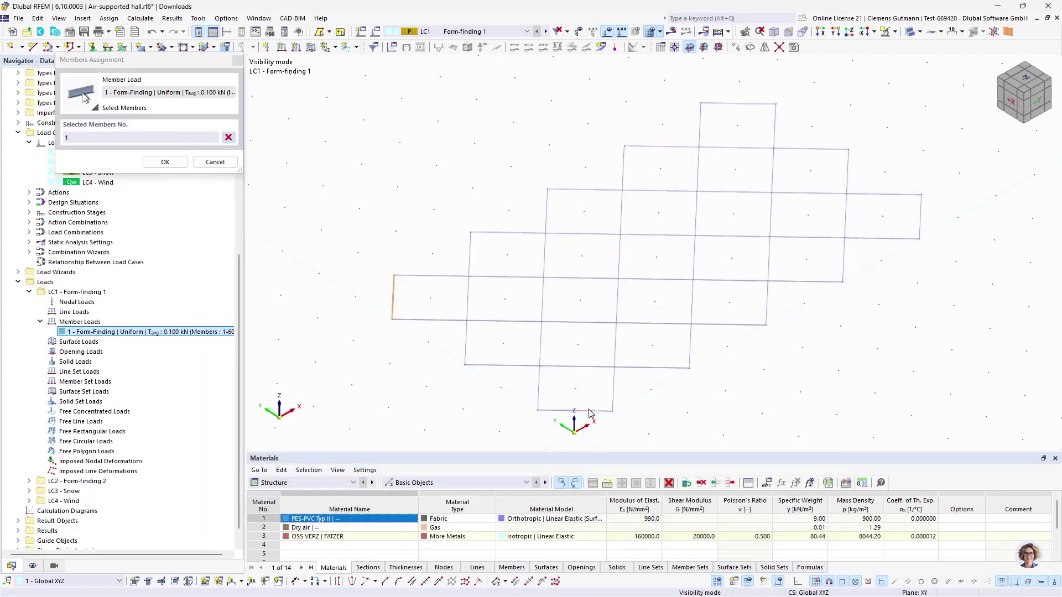
left_click(579, 410)
left_click(921, 217)
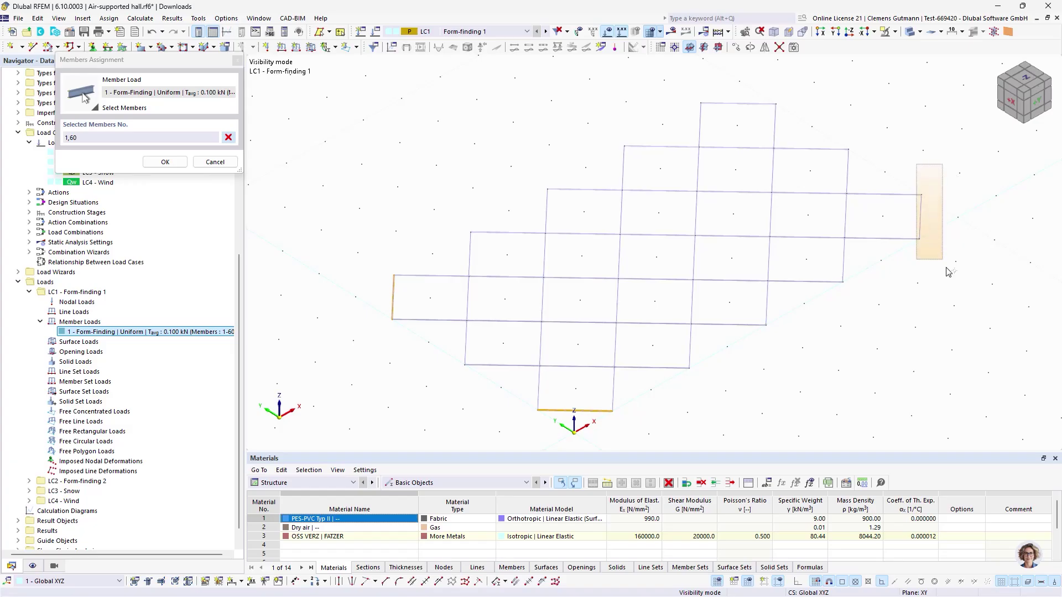
left_click_drag(661, 88, 833, 138)
left_click(165, 162)
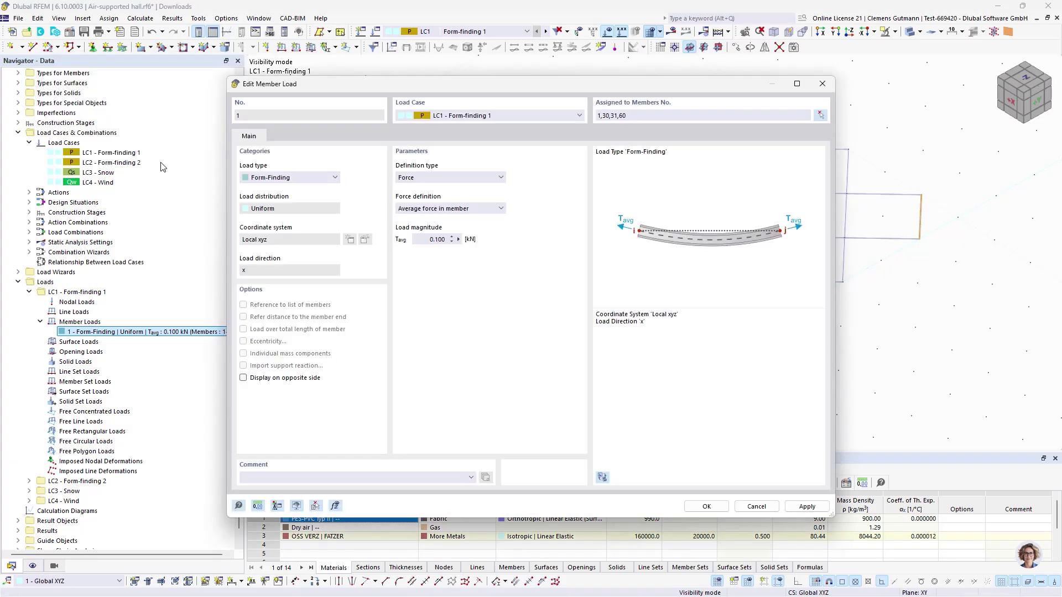
Redefine the LC1 form-finding load on members 1, 30, 31 and 60 as geometric, with an absolute target sag of 0.6 m
left_click(430, 177)
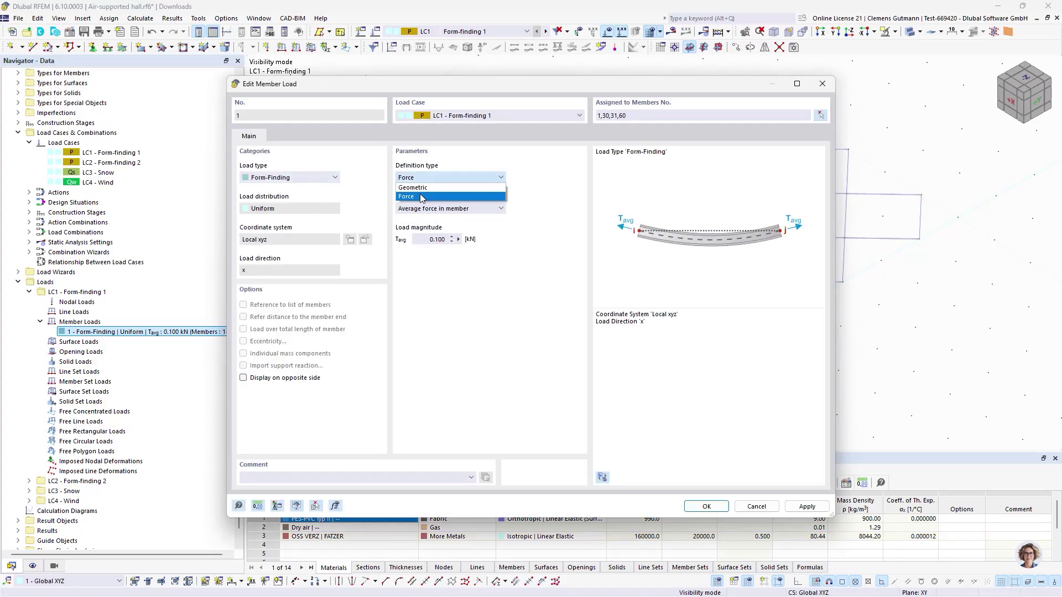
left_click(430, 191)
left_click(420, 213)
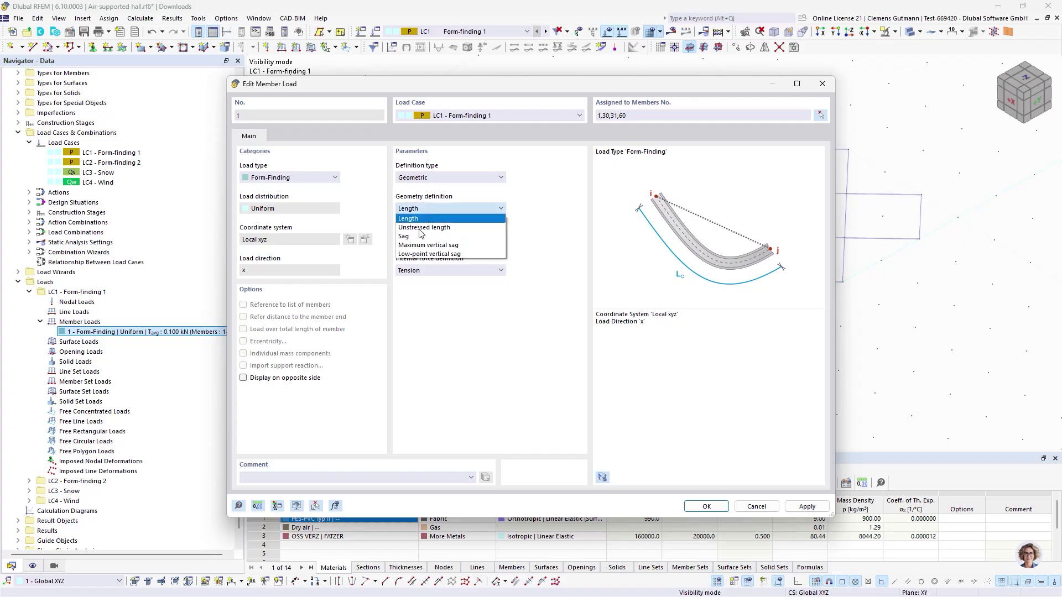
left_click(420, 231)
left_click_drag(436, 239, 520, 240)
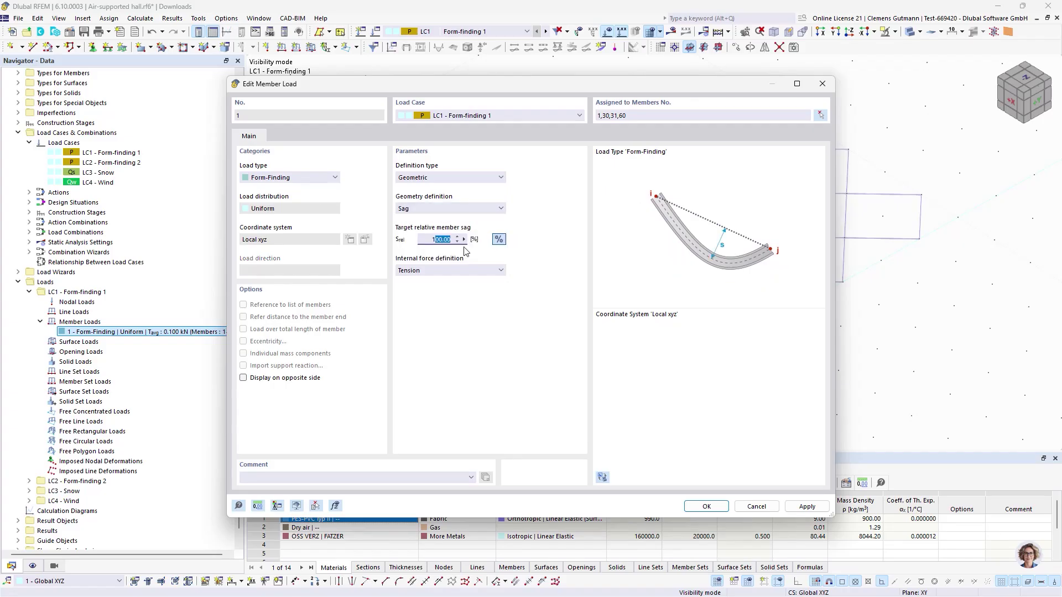
left_click(497, 239)
type("0,6")
key("Tab")
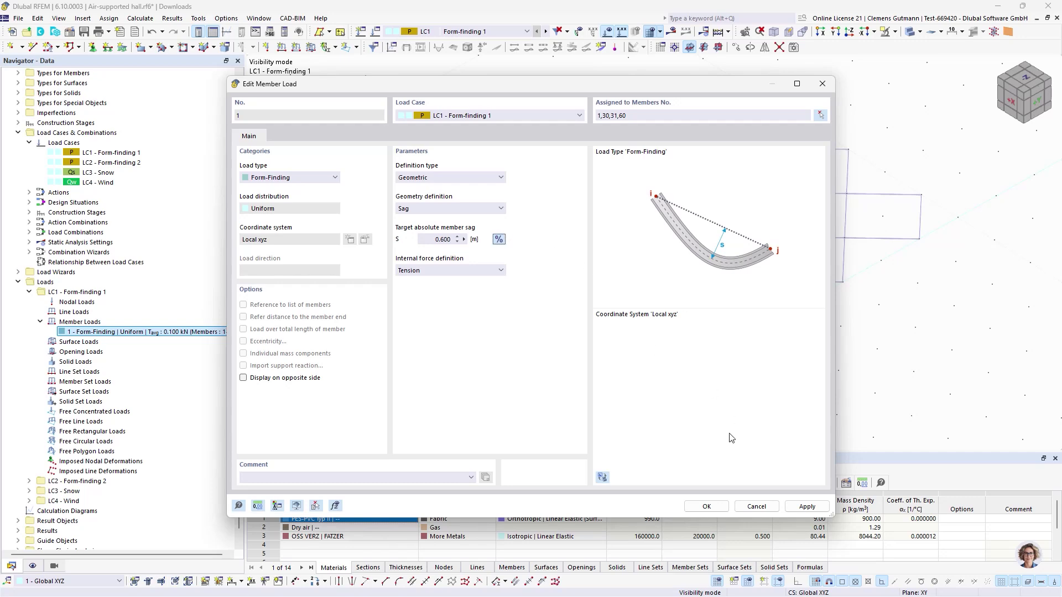
left_click(709, 507)
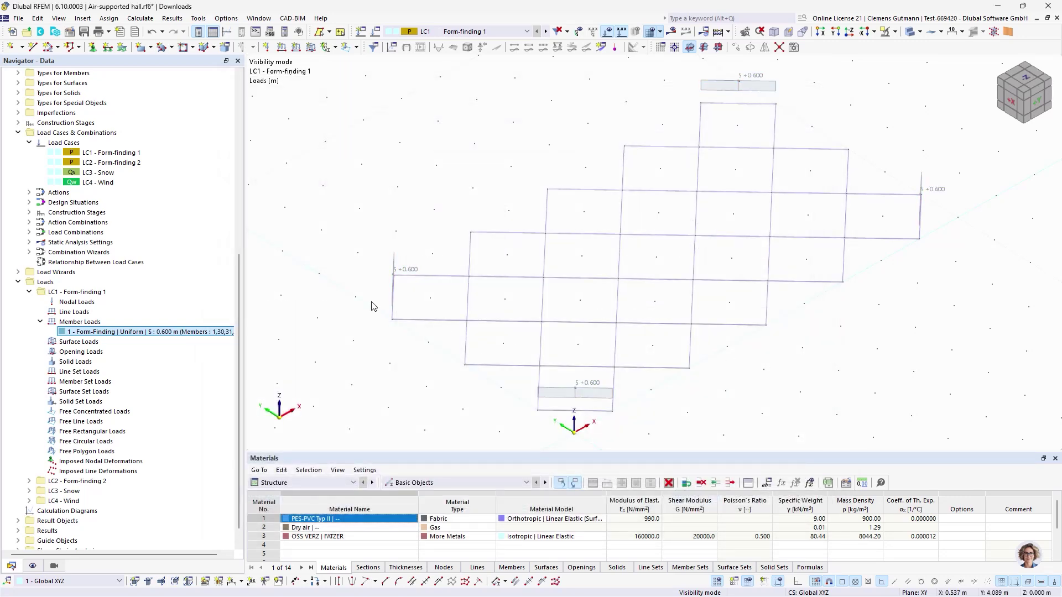
left_click(357, 48)
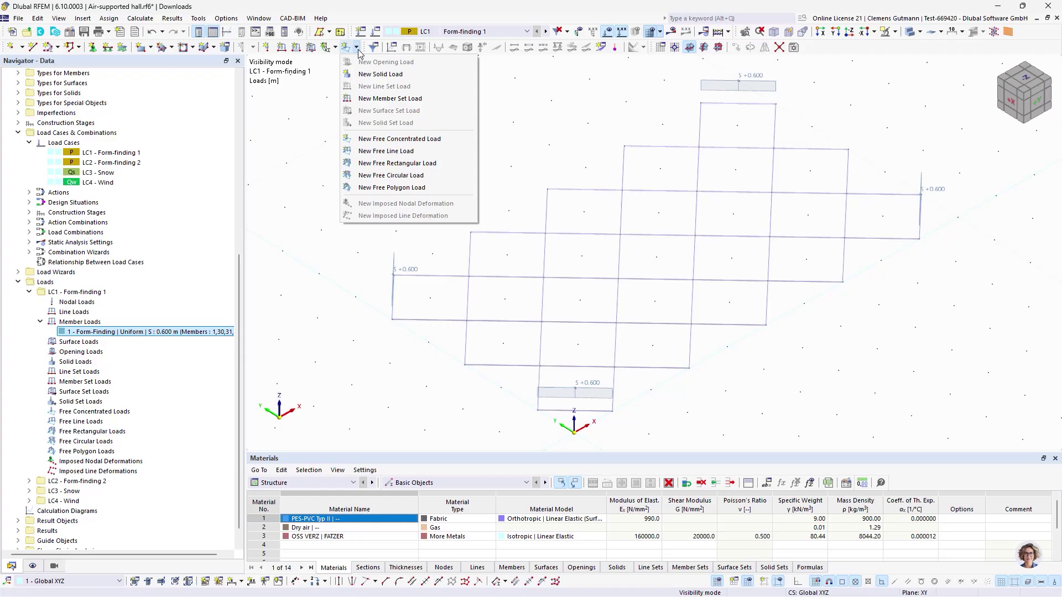
left_click(390, 98)
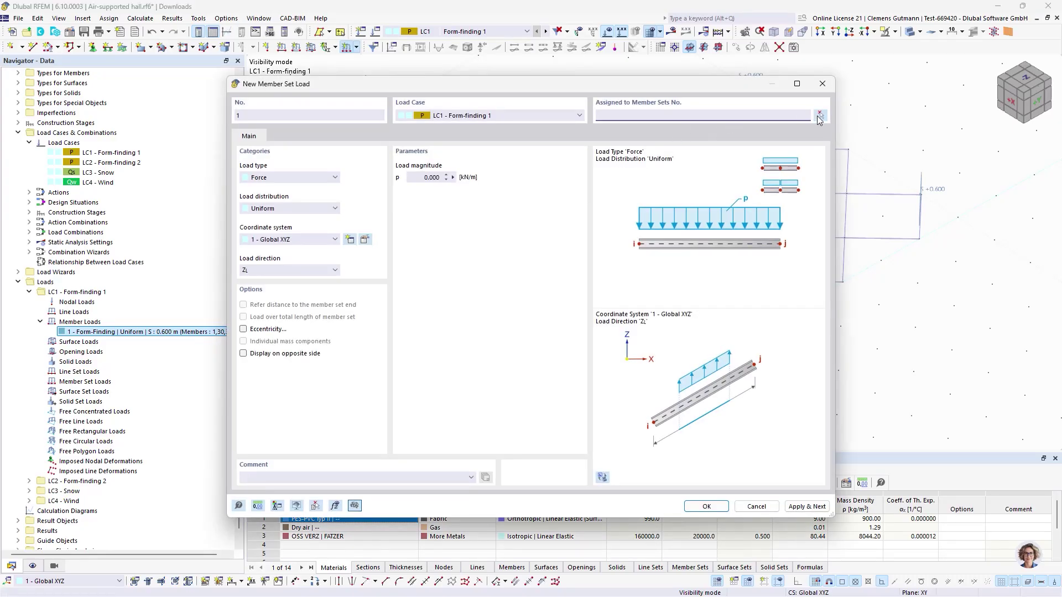
left_click(819, 116)
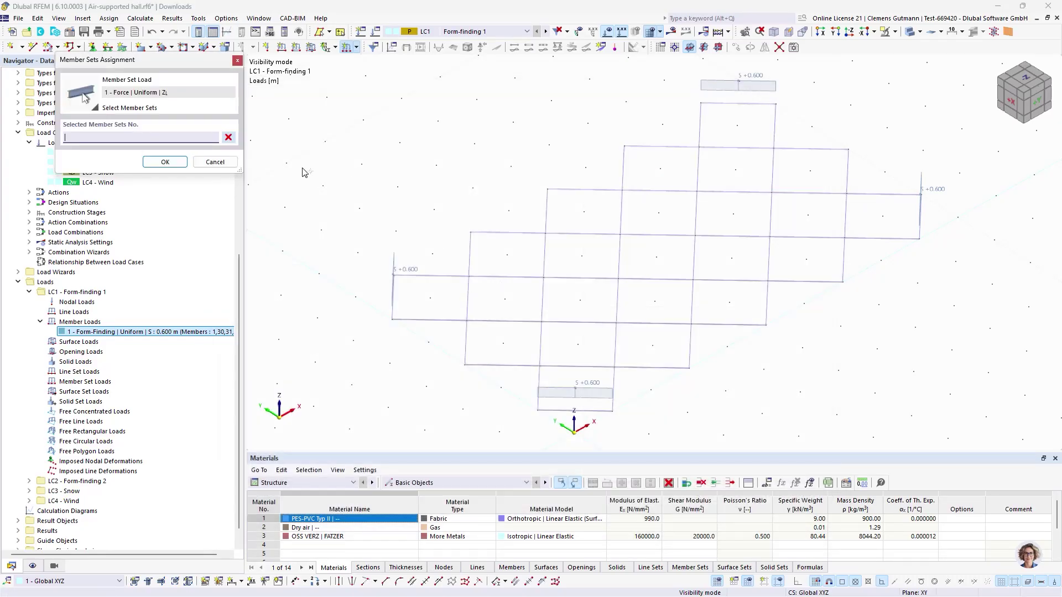
left_click(216, 162)
left_click(758, 509)
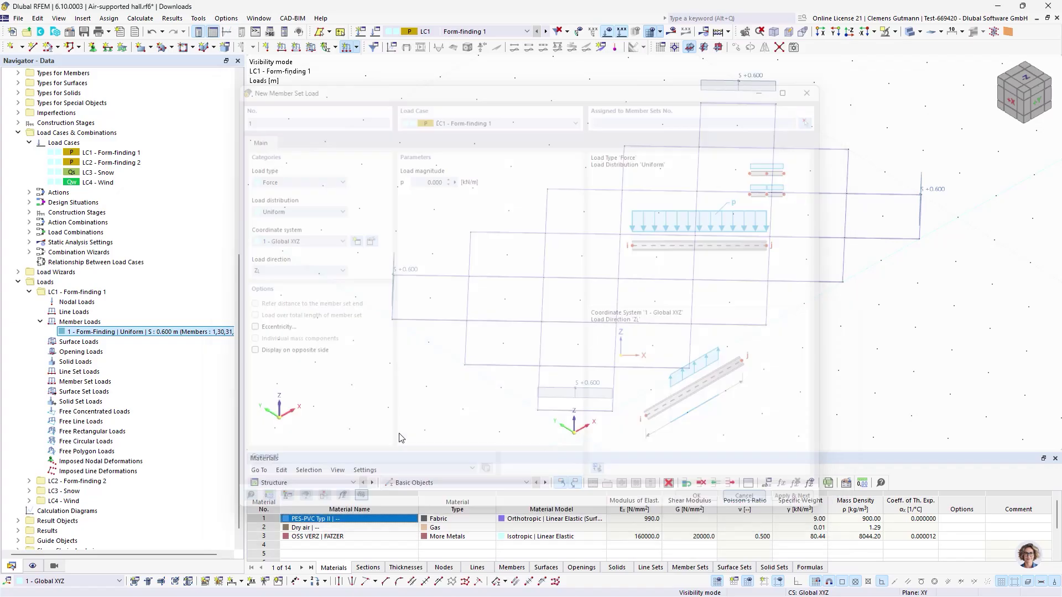
Add all member sets to the OS1 - Cables object selection by Member Set No. and reactivate the visibilities
left_click(54, 566)
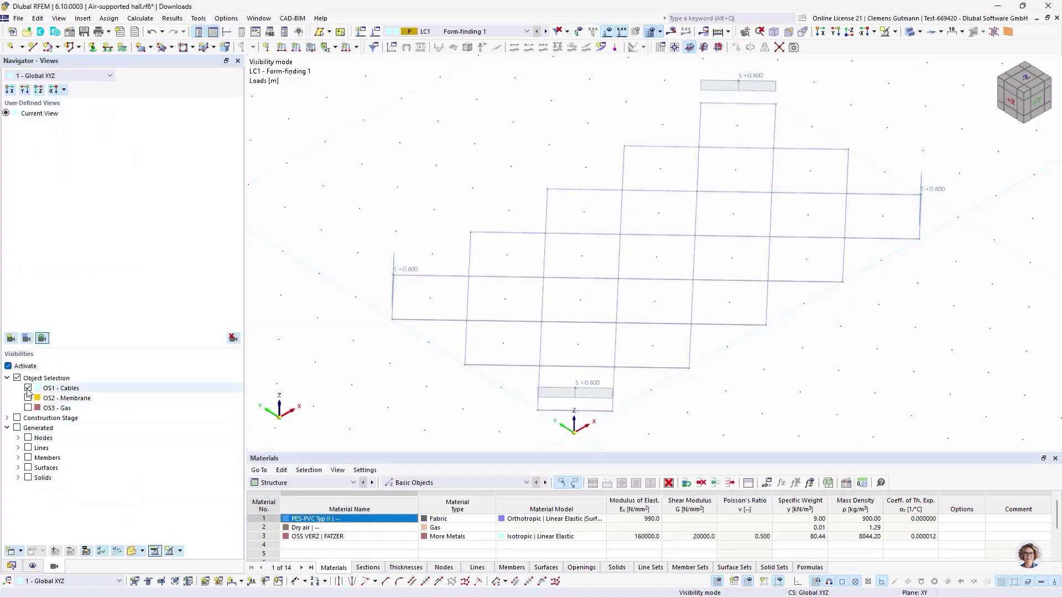
right_click(76, 389)
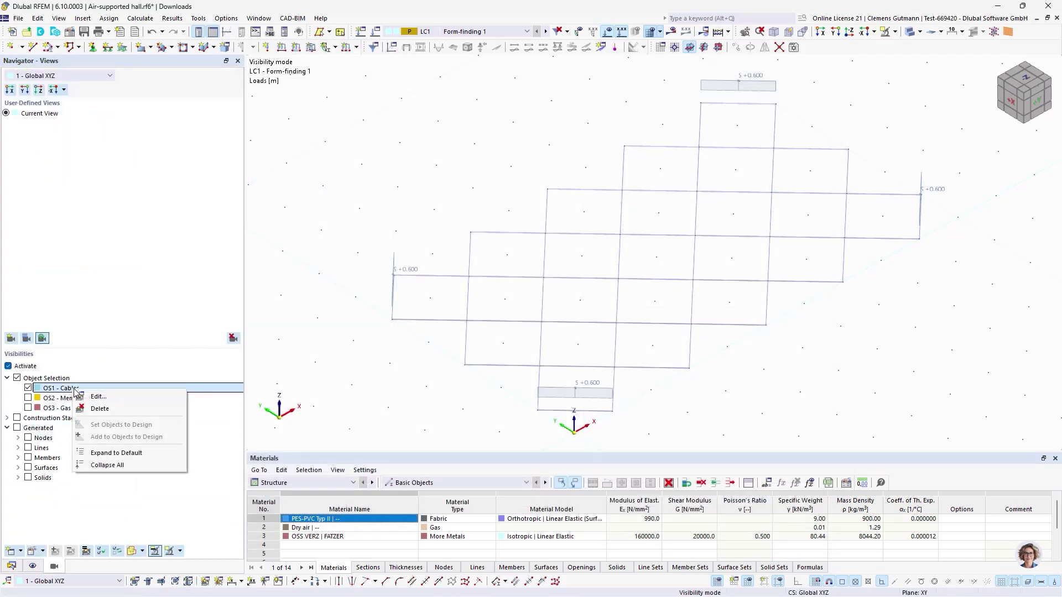
left_click(105, 397)
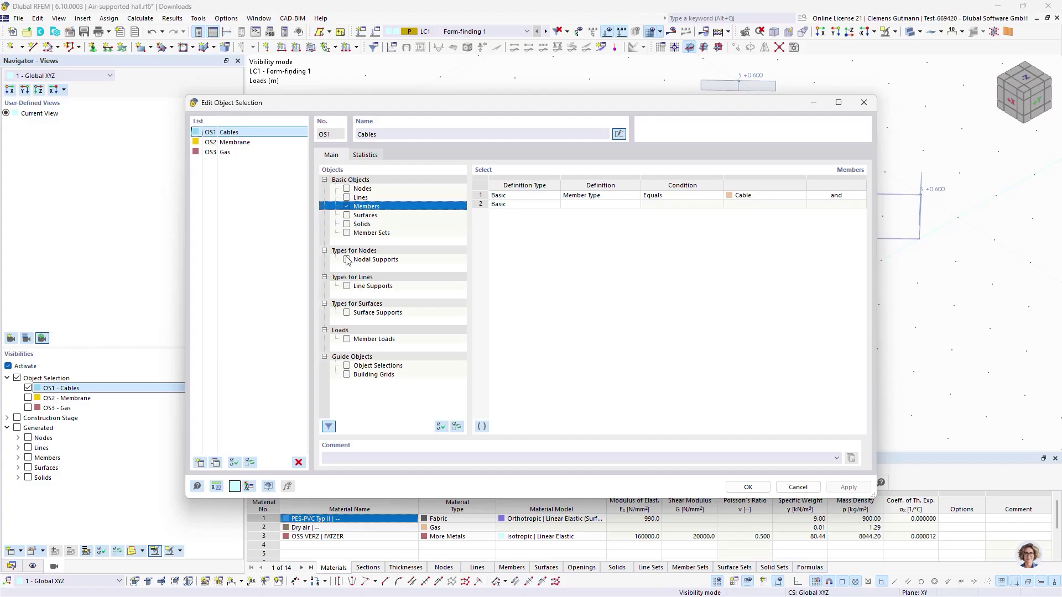
left_click(347, 233)
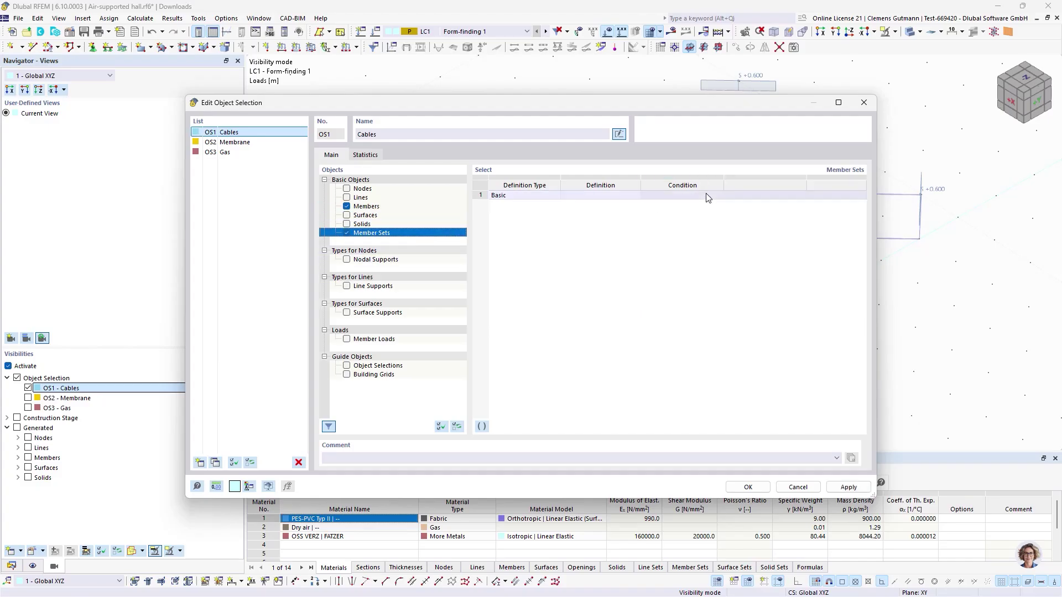
left_click(624, 196)
left_click(614, 198)
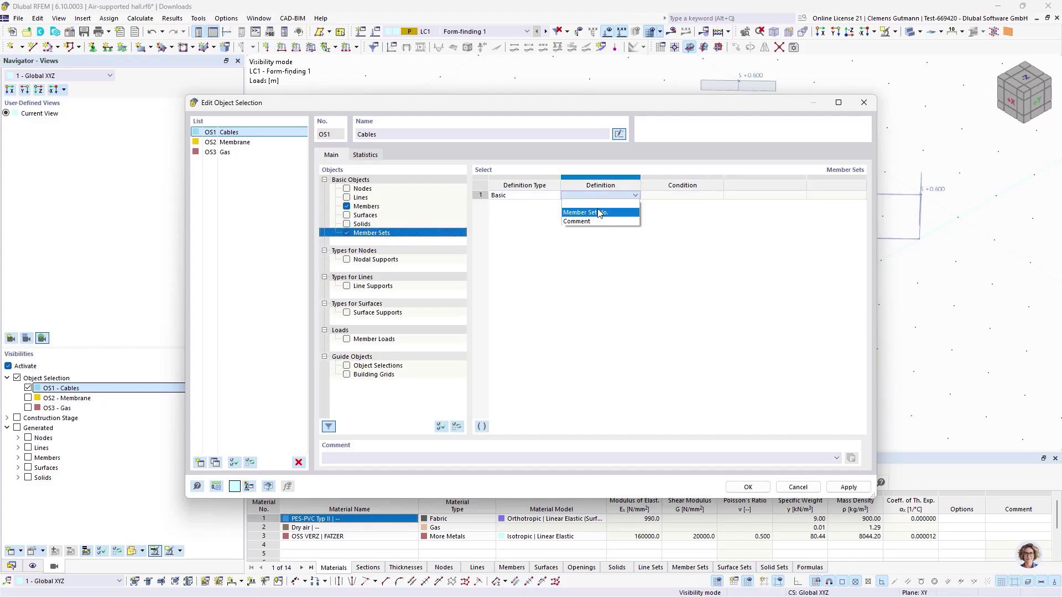
left_click(601, 213)
left_click(761, 196)
left_click(793, 196)
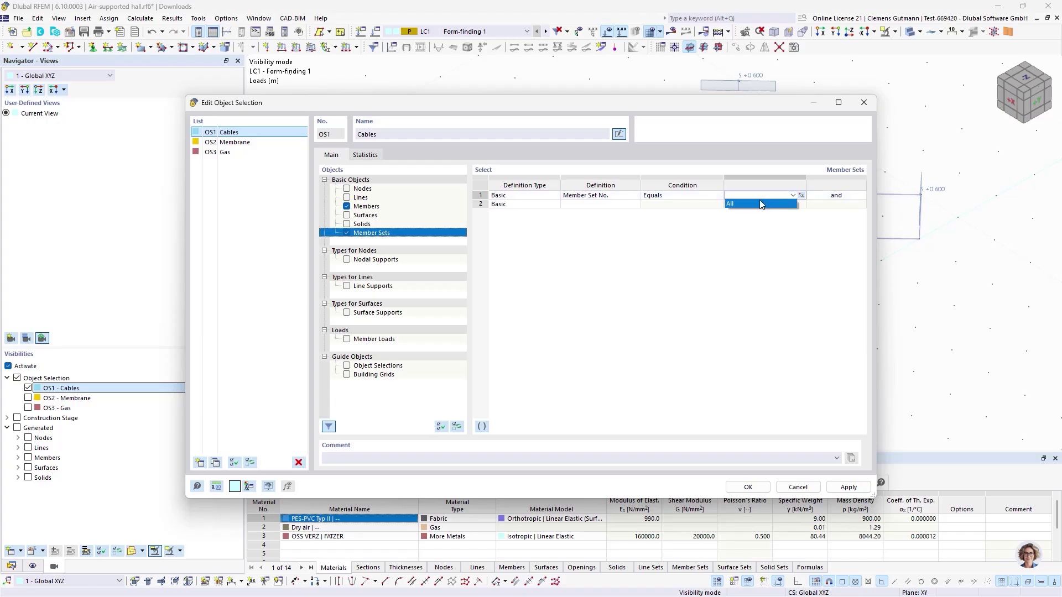
left_click(761, 203)
left_click(811, 257)
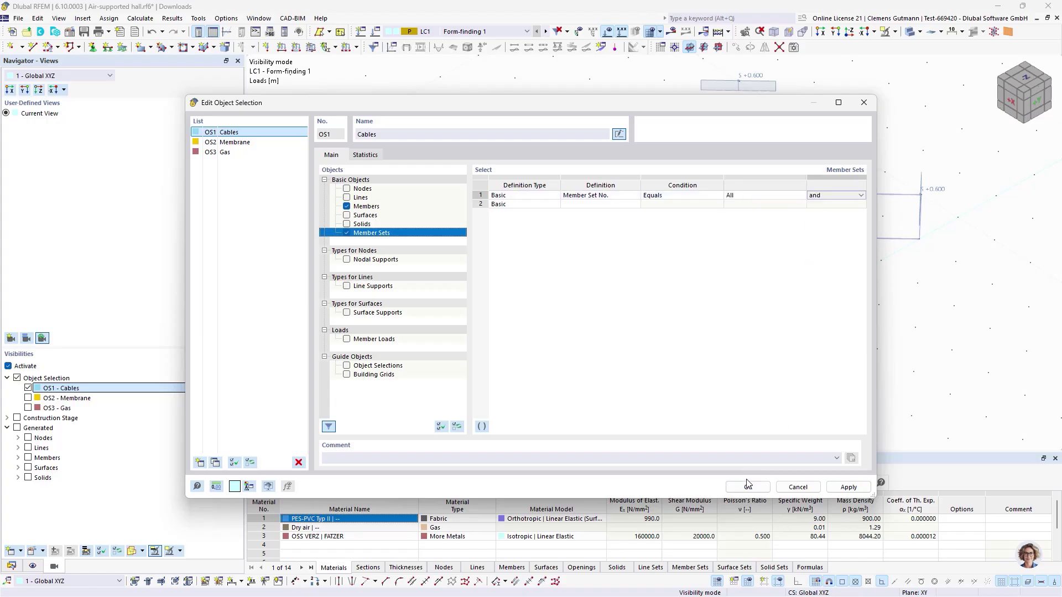
left_click(748, 486)
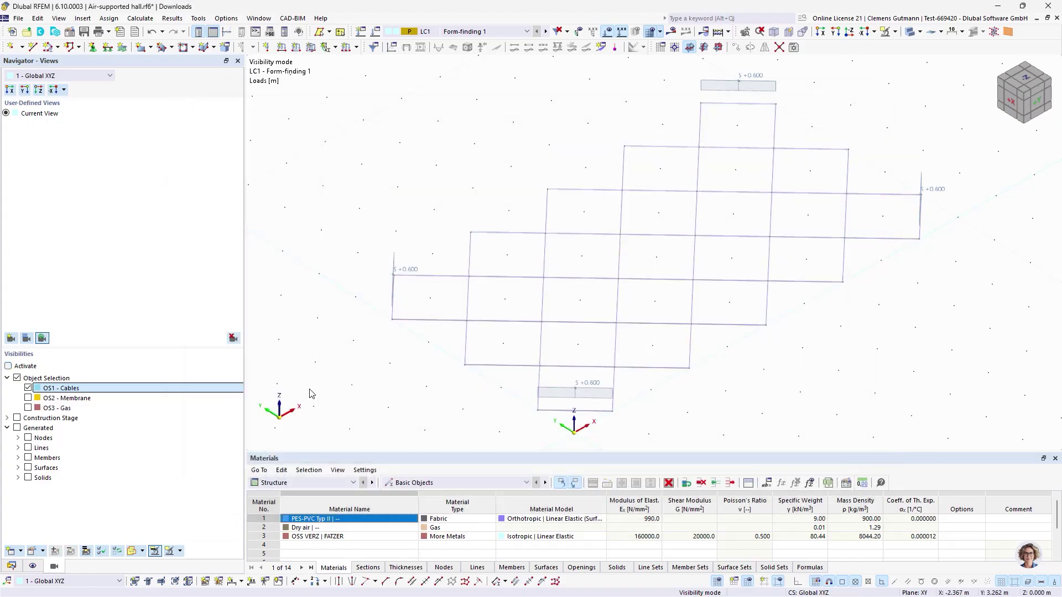
left_click(8, 366)
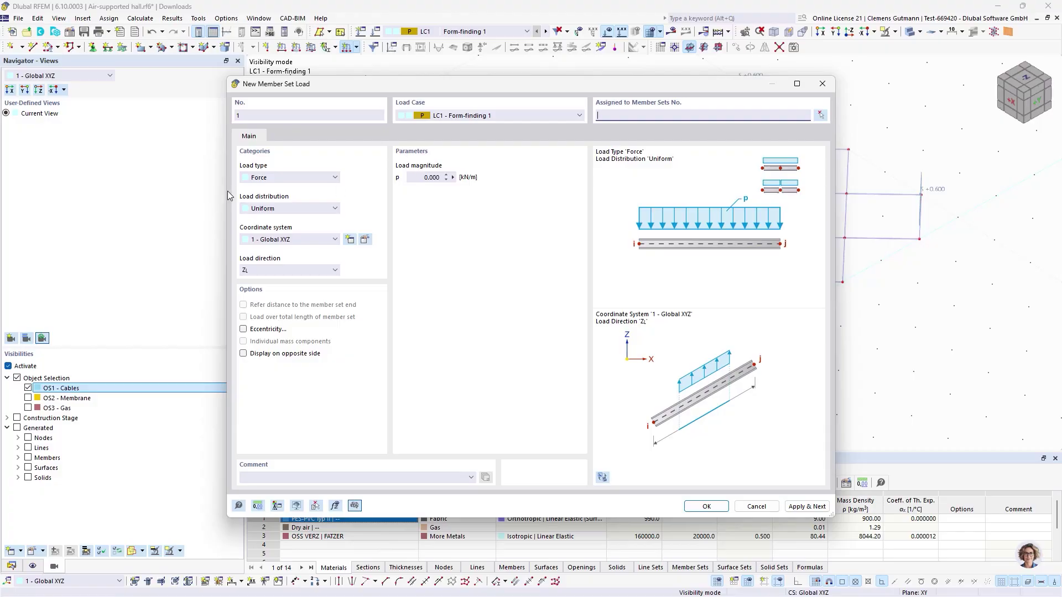
Define a new LC1 member set load of type Form-Finding, with geometric sag definition and an absolute target sag of 1.3 m
left_click(281, 178)
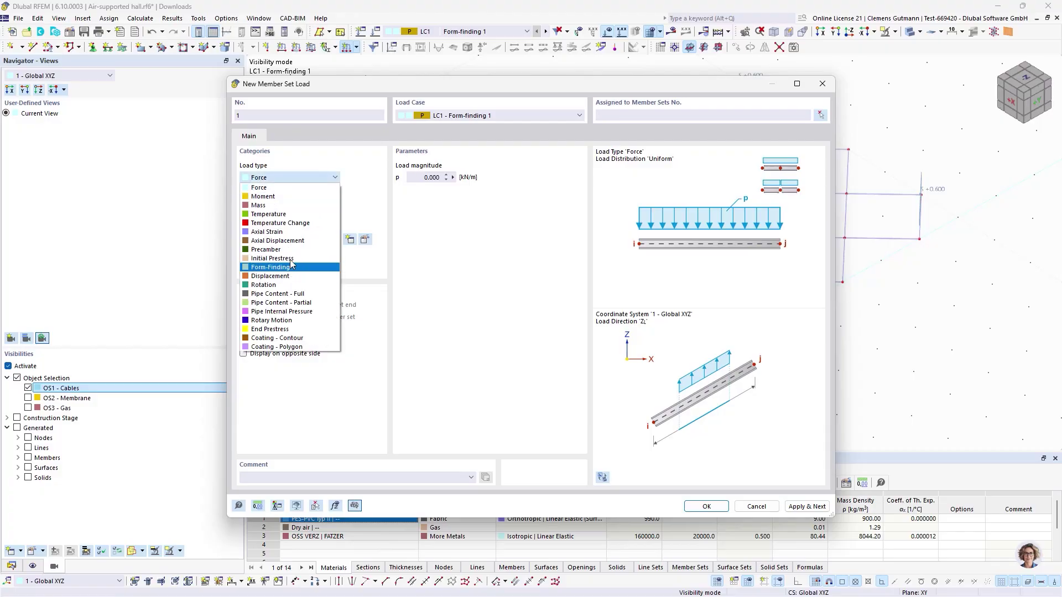
left_click(282, 267)
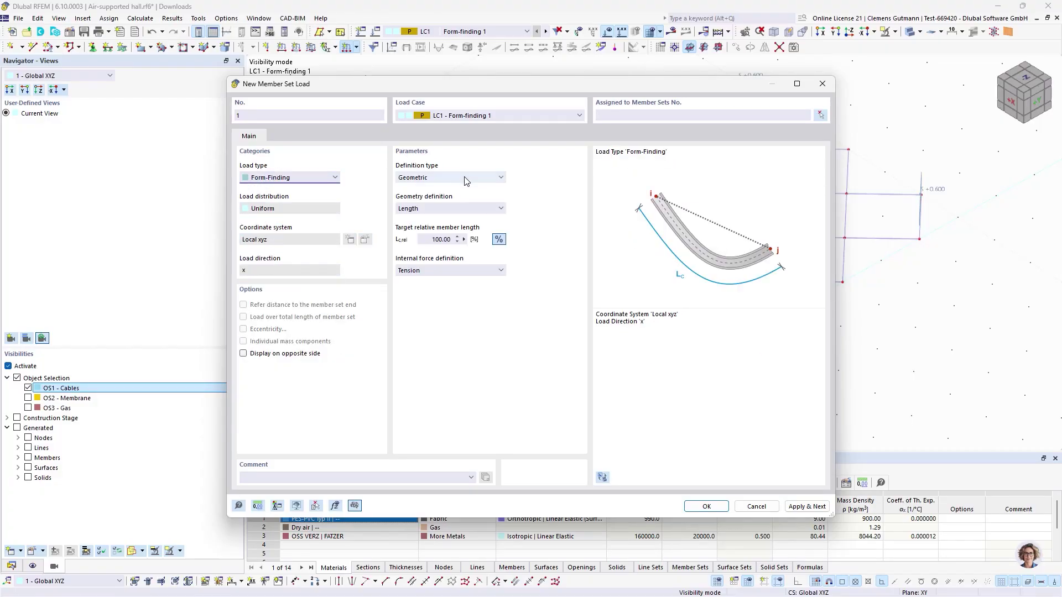
left_click(432, 208)
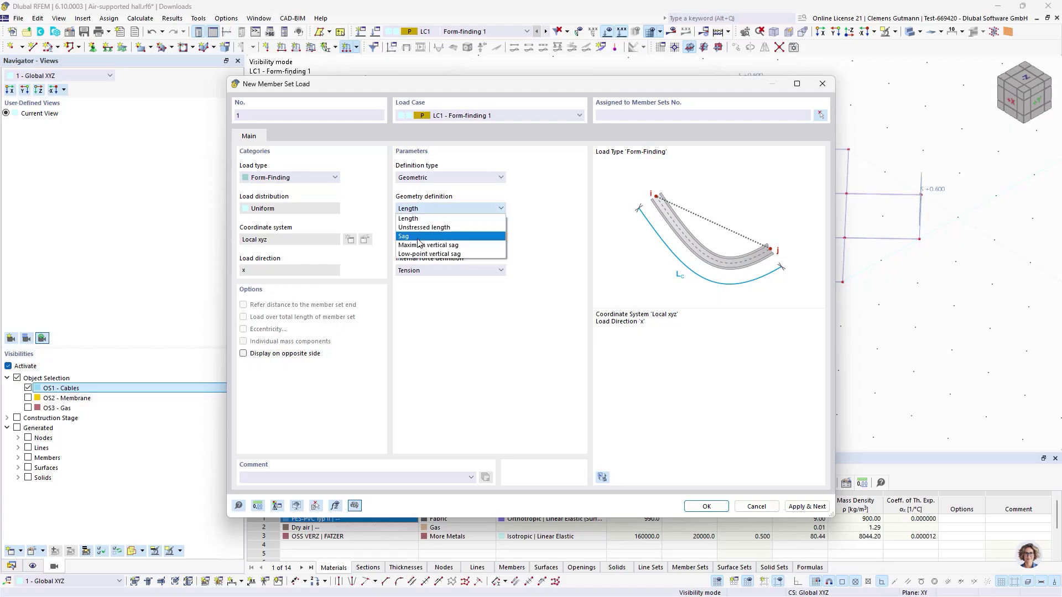
left_click(418, 246)
left_click(499, 239)
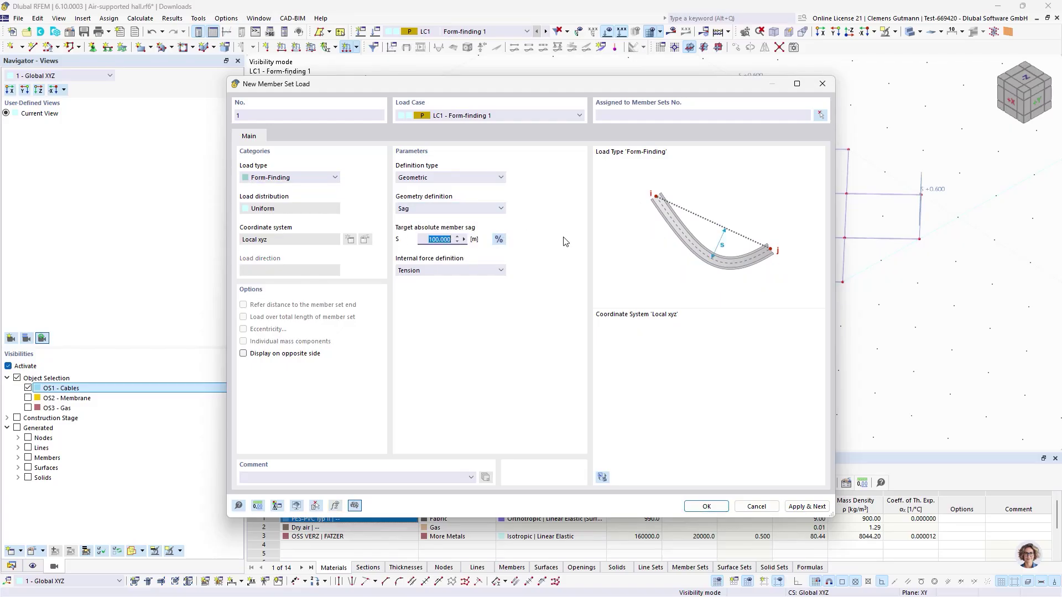
type("1,3")
key("Tab")
Assign the 1.3 m sag form-finding load to the outer member sets 1, 6, 7 and 12 and apply it
left_click(821, 115)
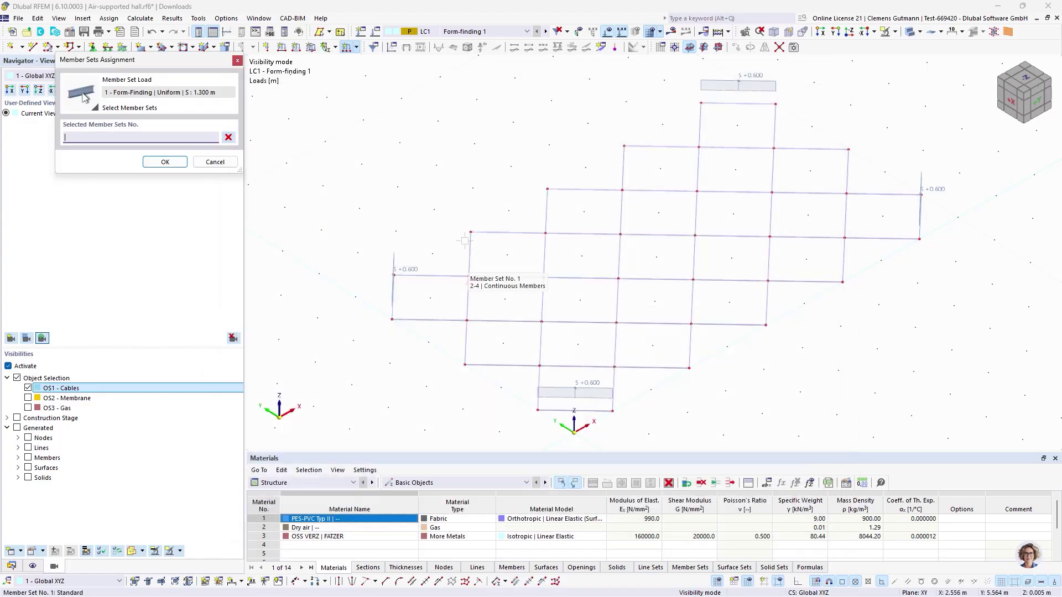
left_click(466, 349)
left_click(695, 374)
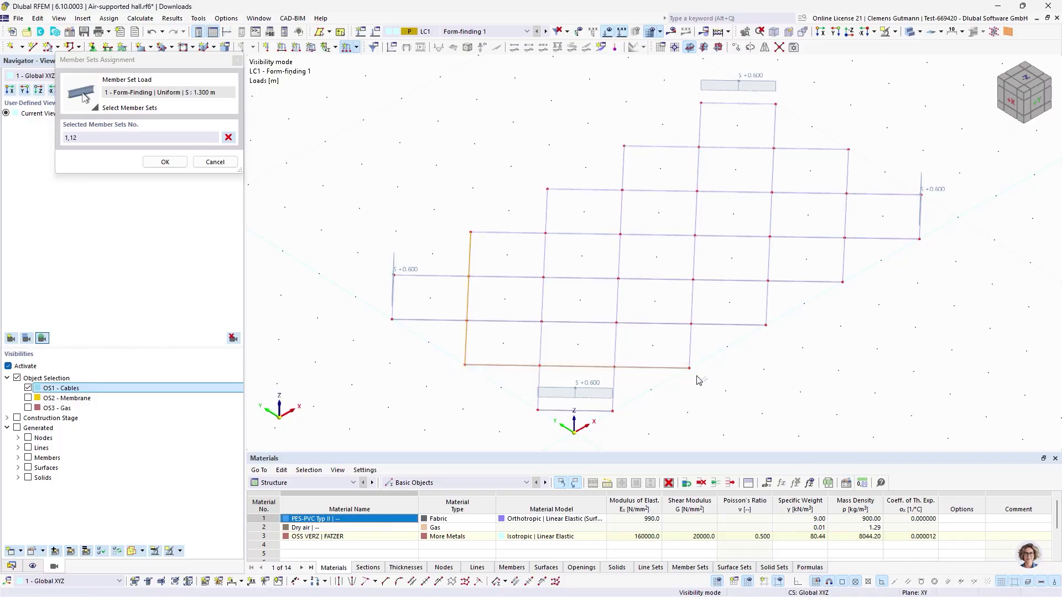
left_click_drag(827, 134, 873, 317)
left_click_drag(591, 123, 865, 167)
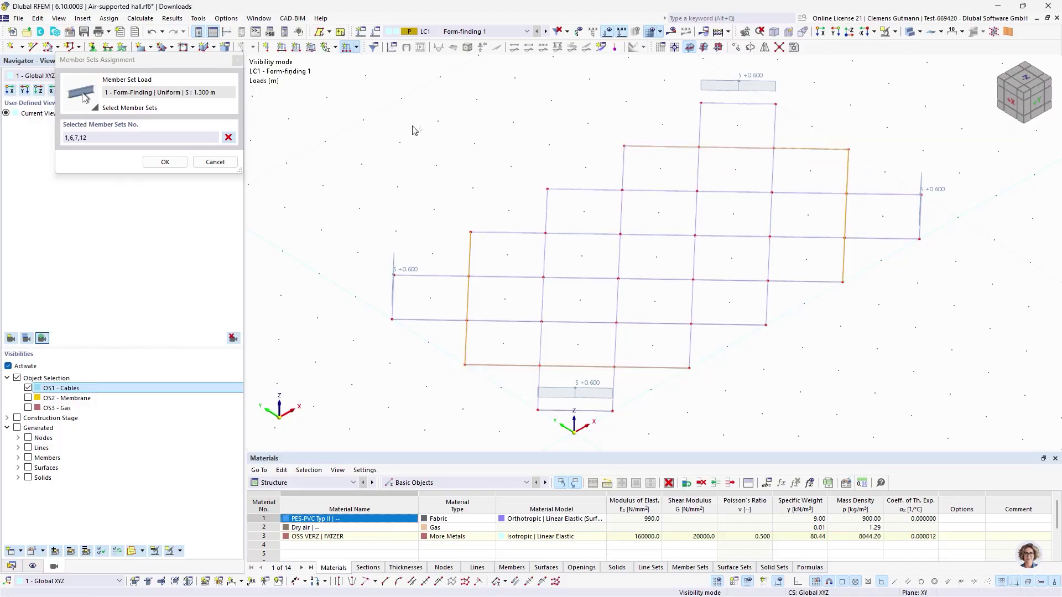
left_click(164, 162)
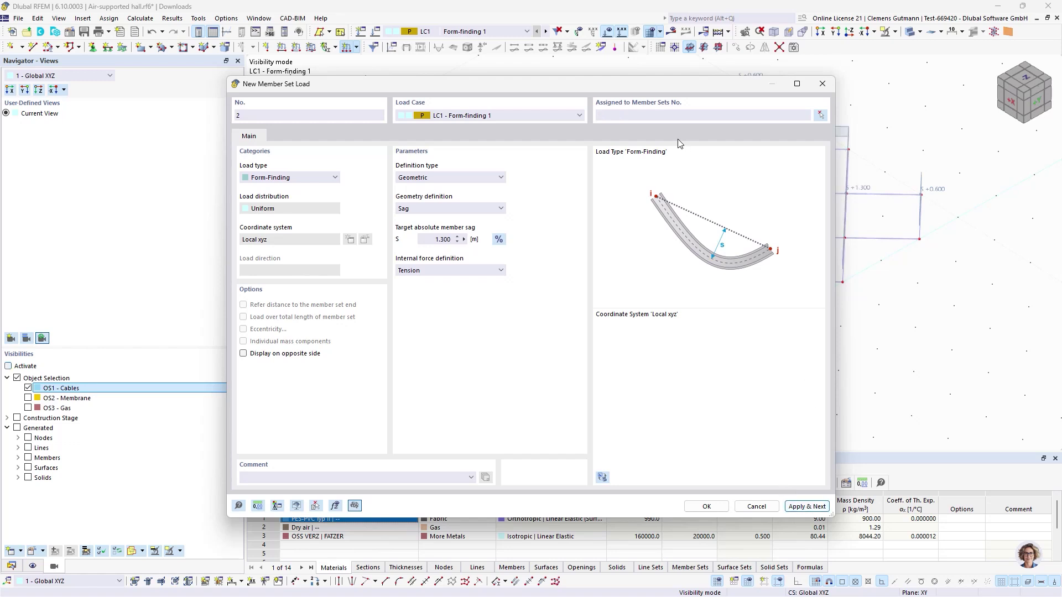
Define a second member set form-finding load with an absolute sag of 1.7 m and assign it to member sets 2, 5 and 8-11
mouse_move(525, 87)
left_mouse_down()
mouse_move(570, 166)
mouse_move(554, 146)
left_mouse_up()
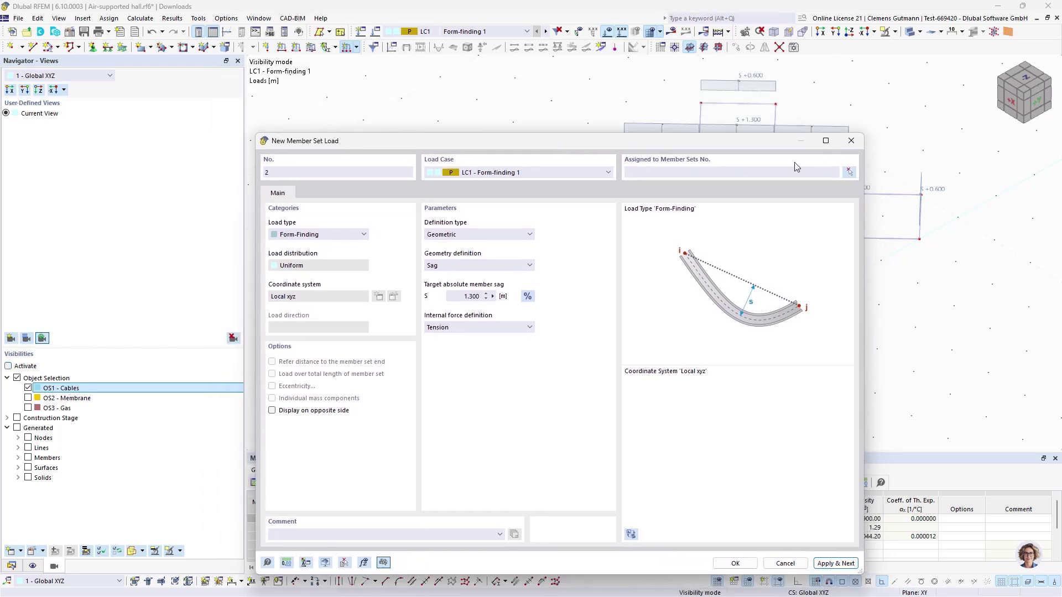
left_click(460, 297)
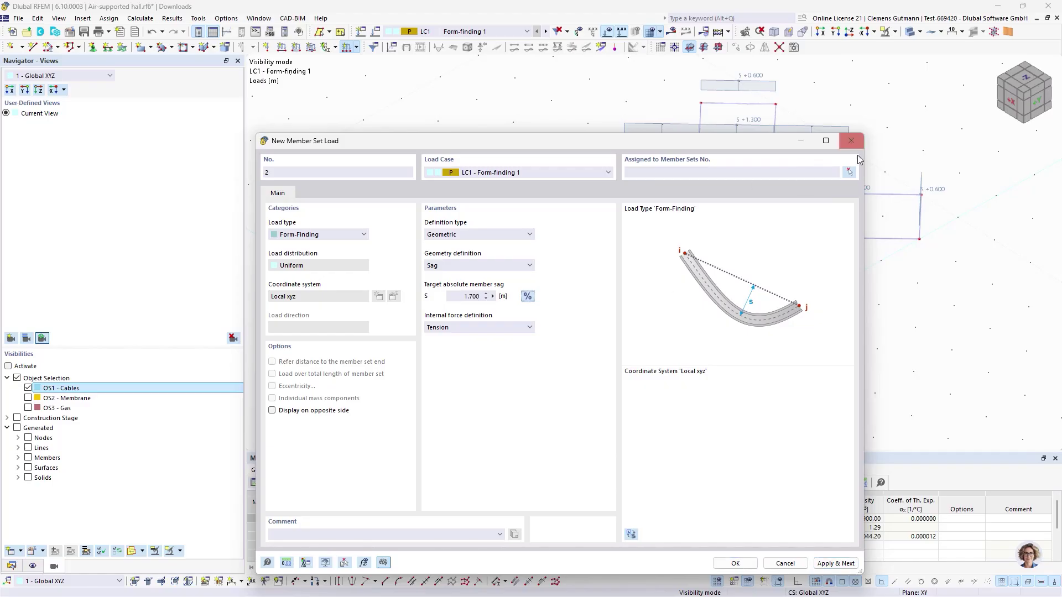
left_click(849, 172)
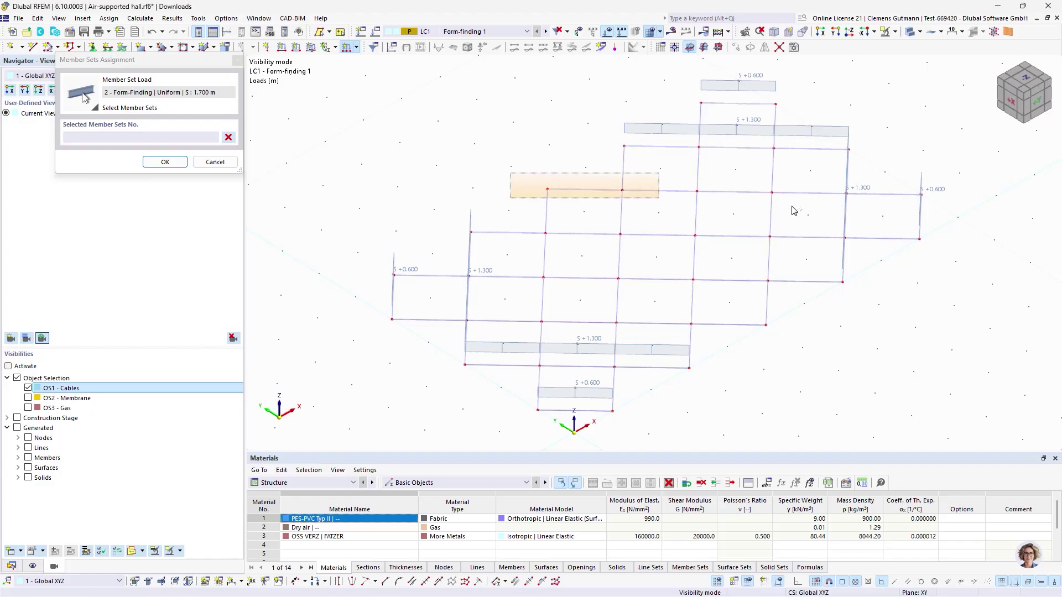
left_click(963, 209)
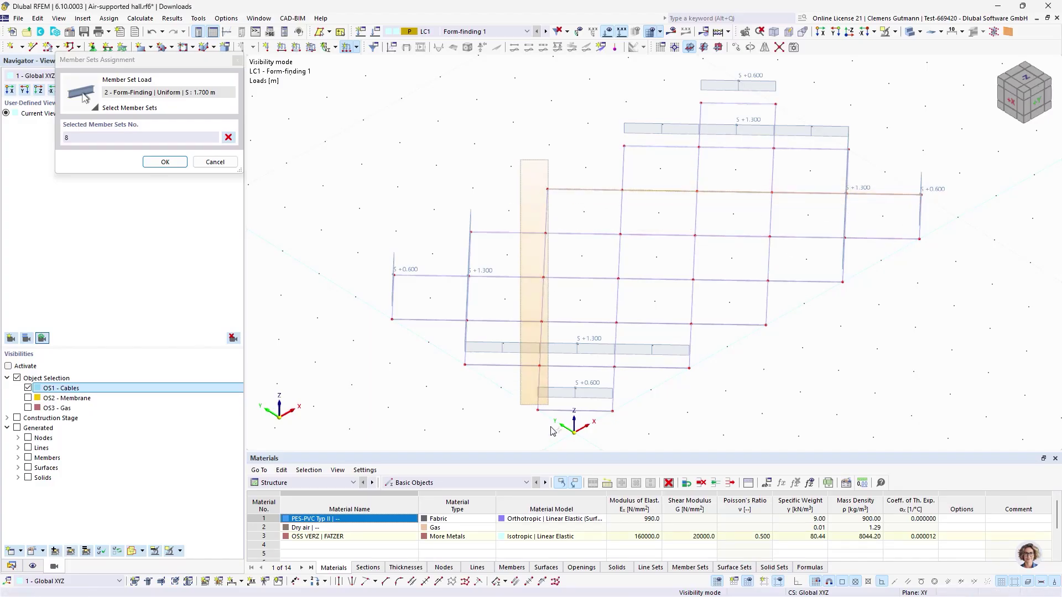
left_click(540, 365)
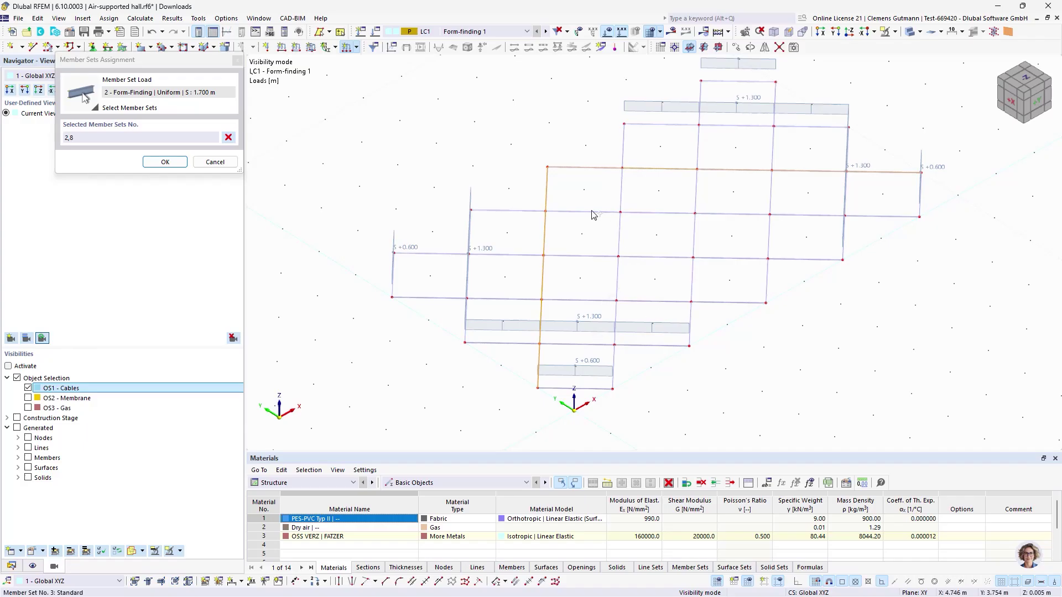
left_click(780, 308)
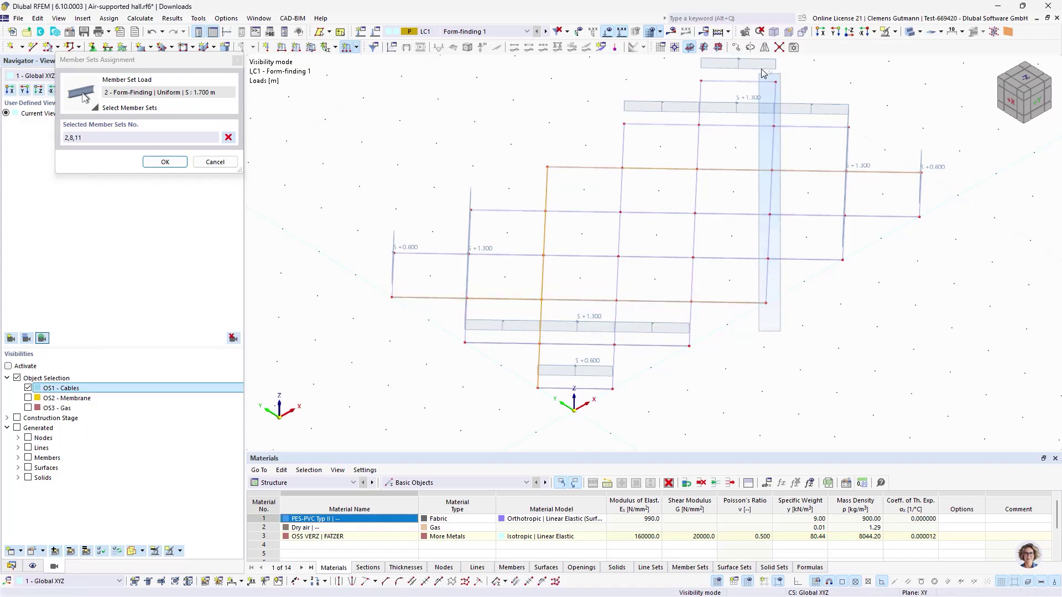
left_click(771, 89)
left_click(166, 161)
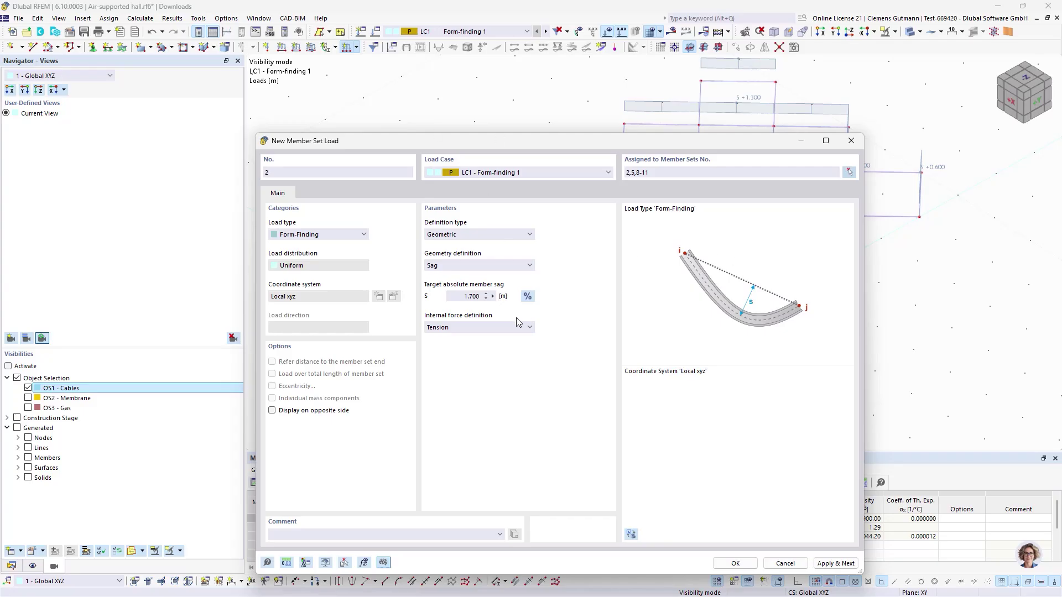
double_click(454, 298)
type("2")
key("Tab")
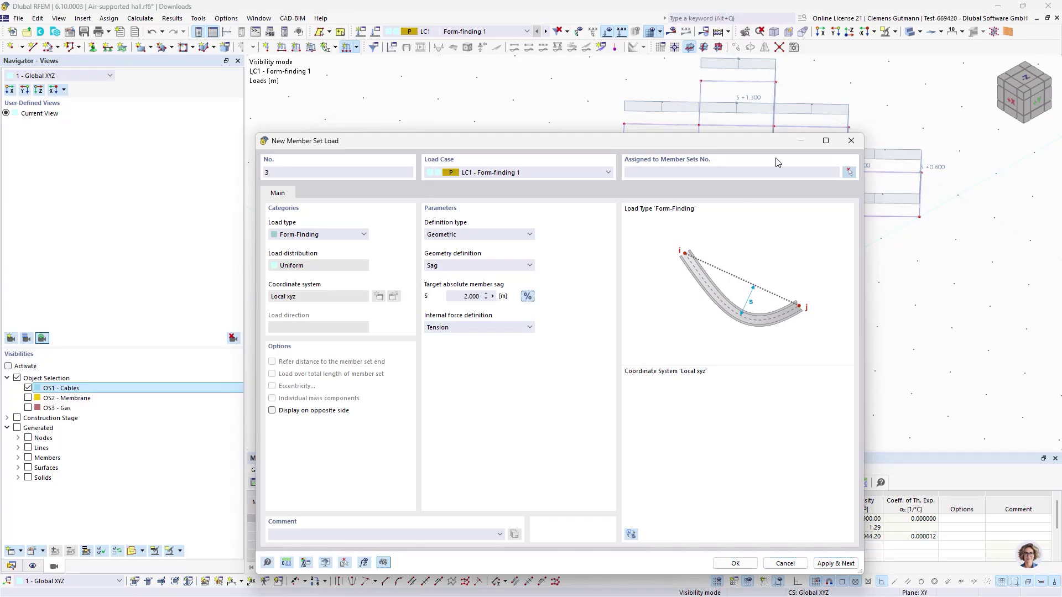
left_click(849, 173)
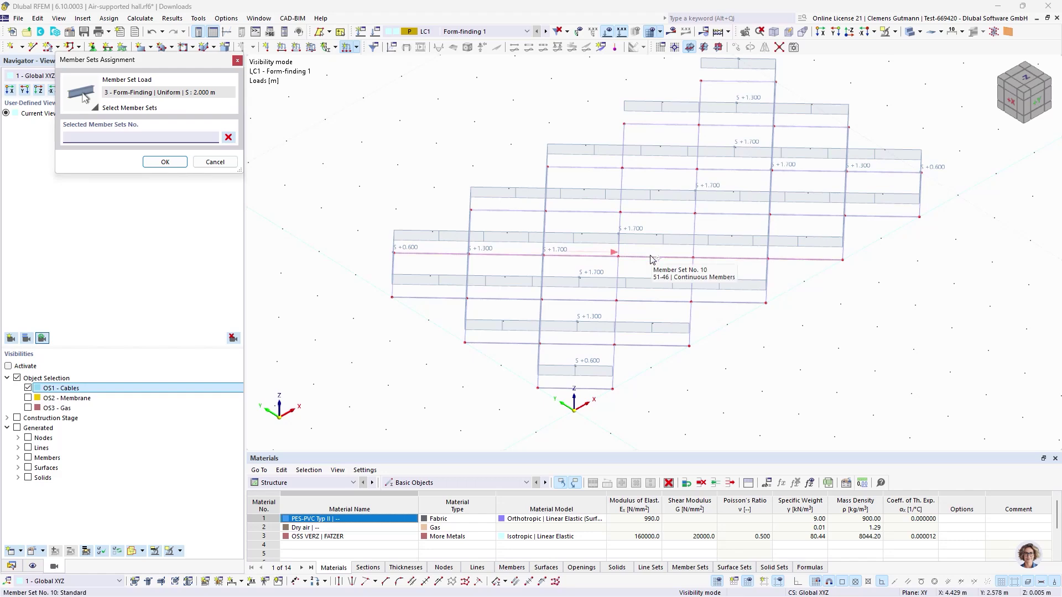
middle_click_drag(896, 232, 808, 298, "ctrl")
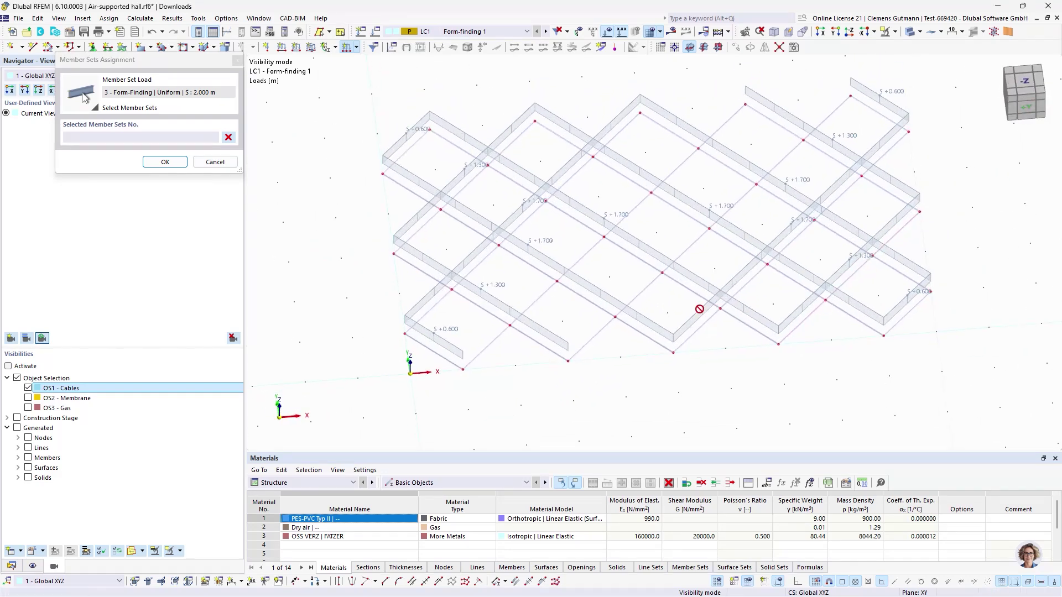
left_click(648, 287)
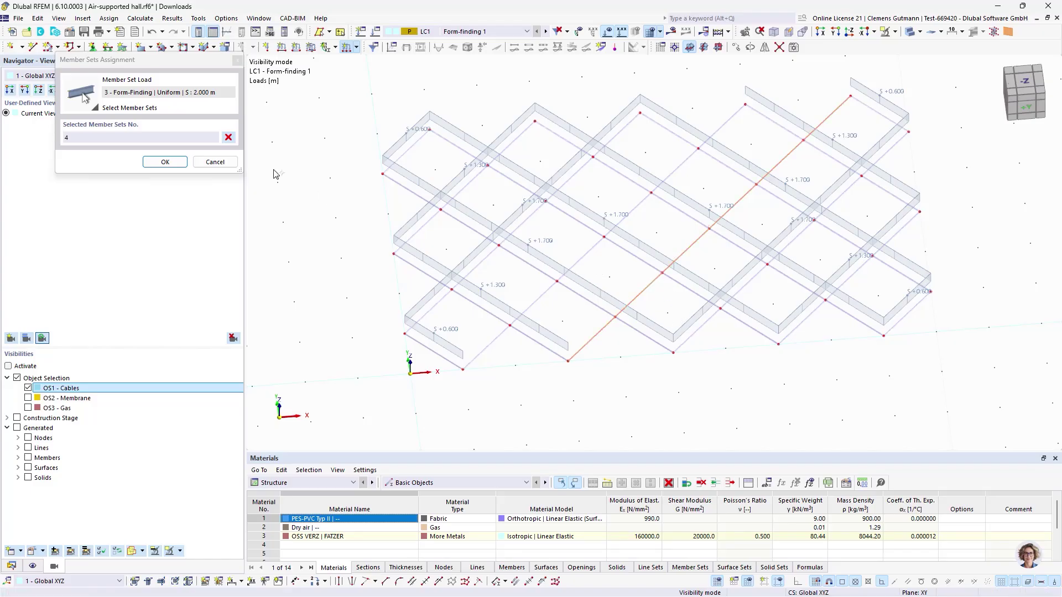
left_click(231, 155)
left_click(229, 165)
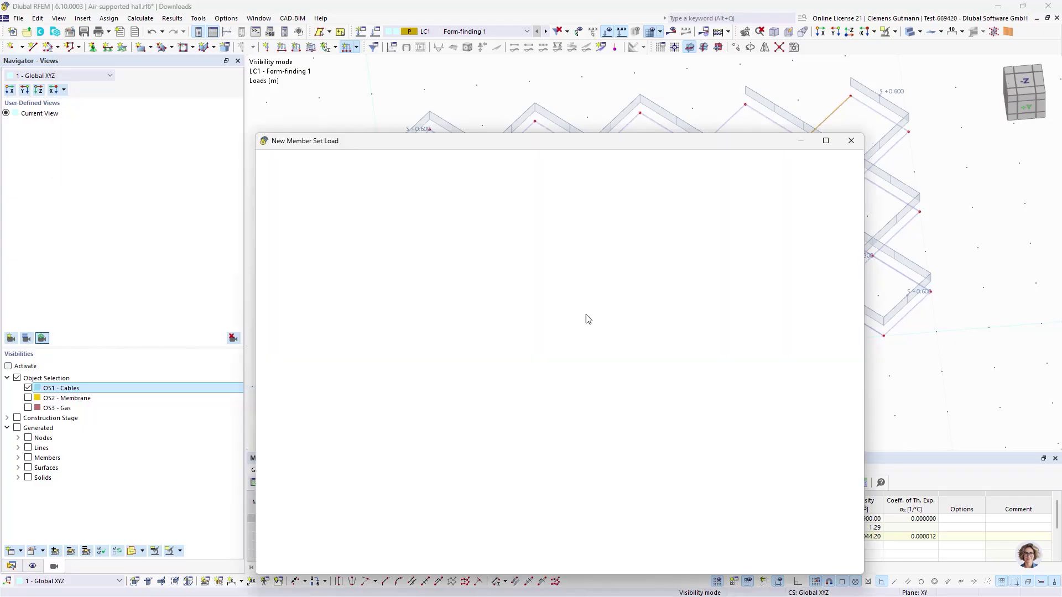
left_click(785, 564)
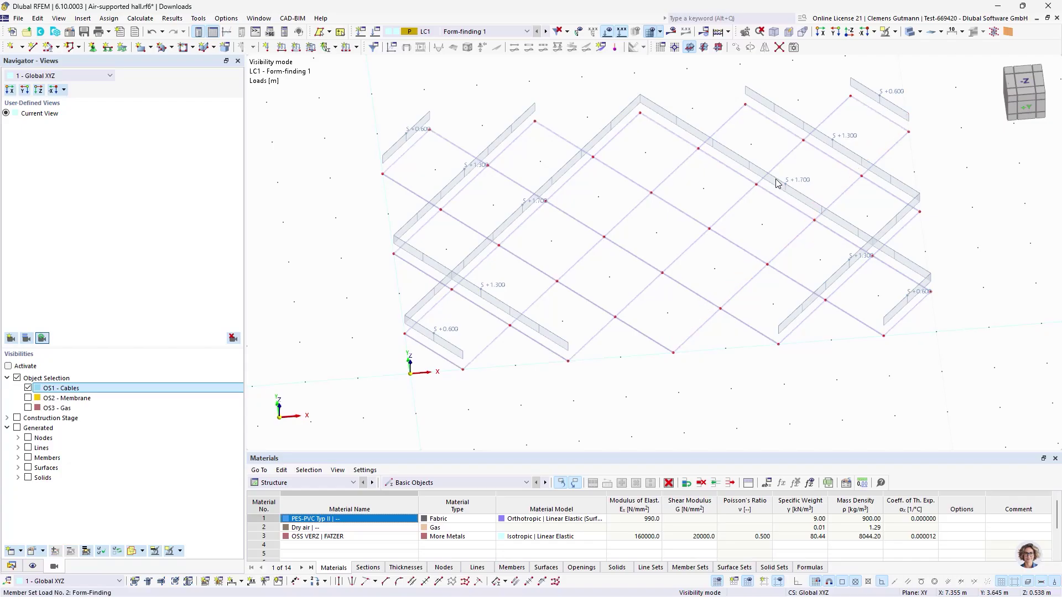
Delete the remaining 1.7 m sag form-finding loads from the member sets
left_click(571, 174)
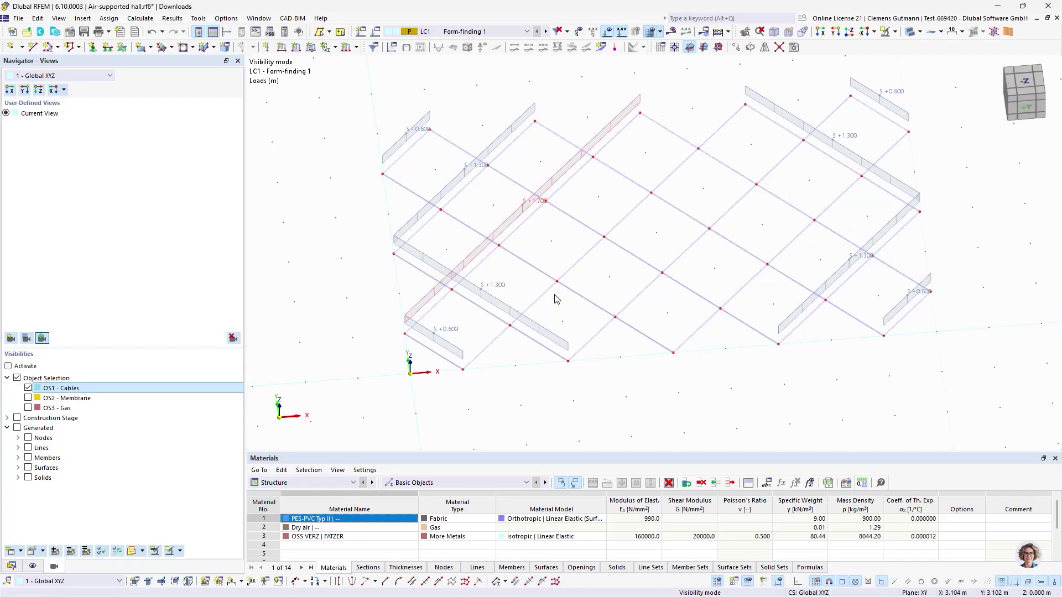
key("Delete")
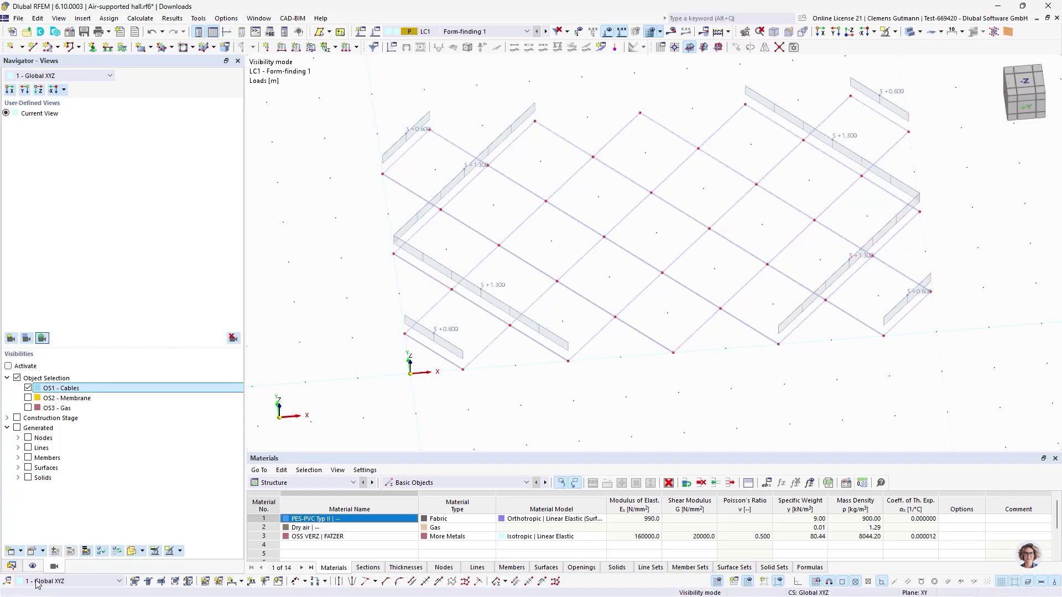
Define a new LC1 member set form-finding load with an absolute sag of 1.7 m and apply it to member sets 2, 5, 8 and 11
left_click(11, 566)
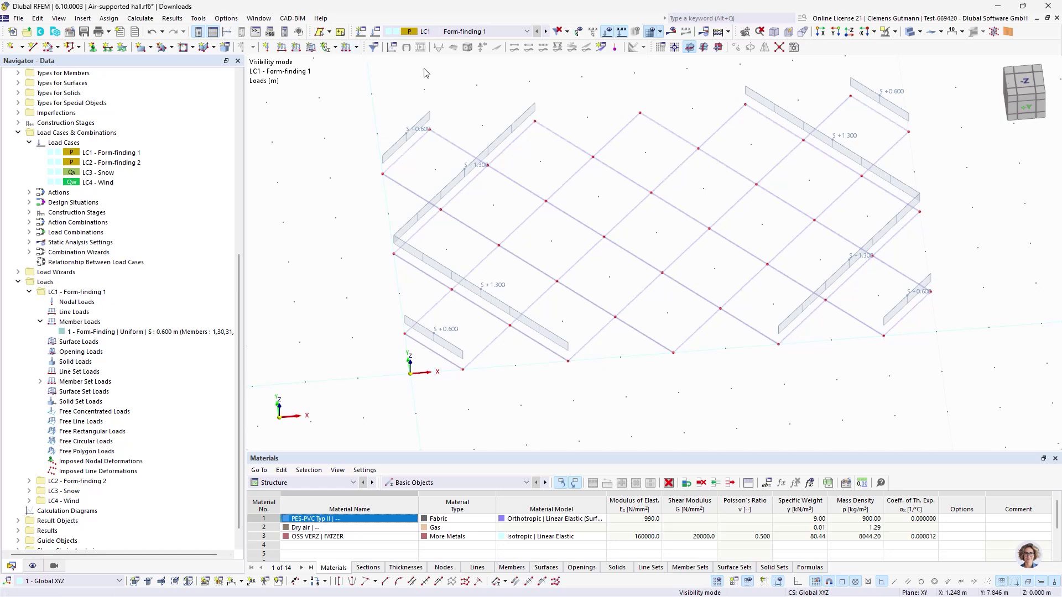
left_click(346, 47)
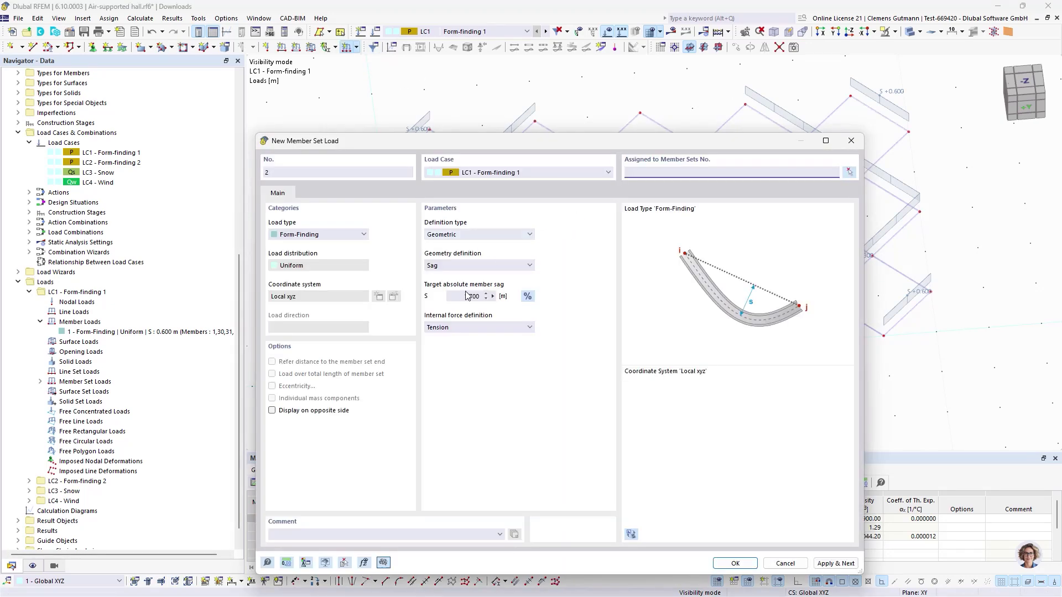
left_click(849, 172)
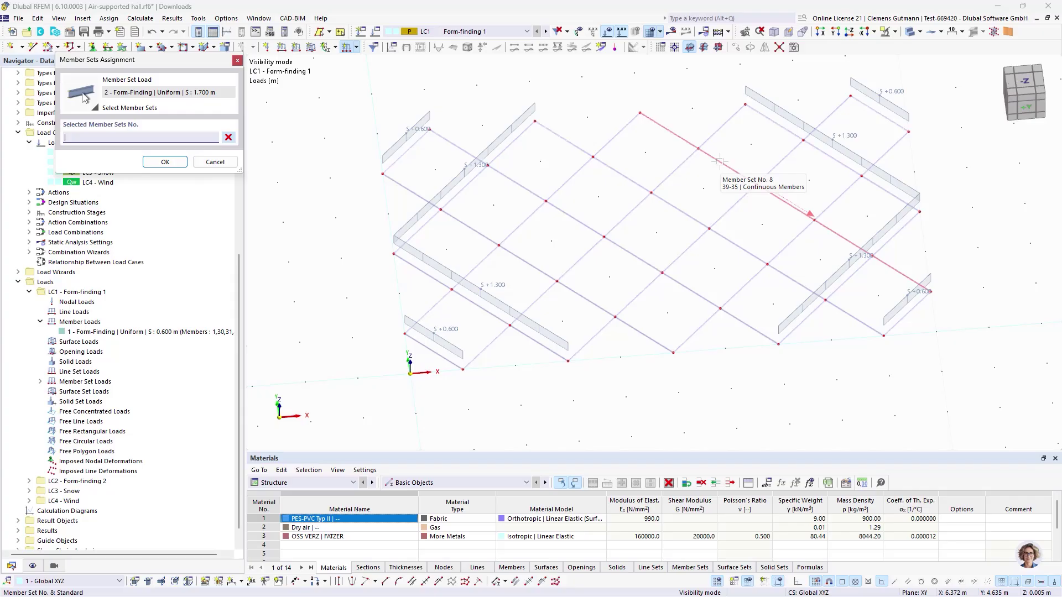
left_click(719, 161)
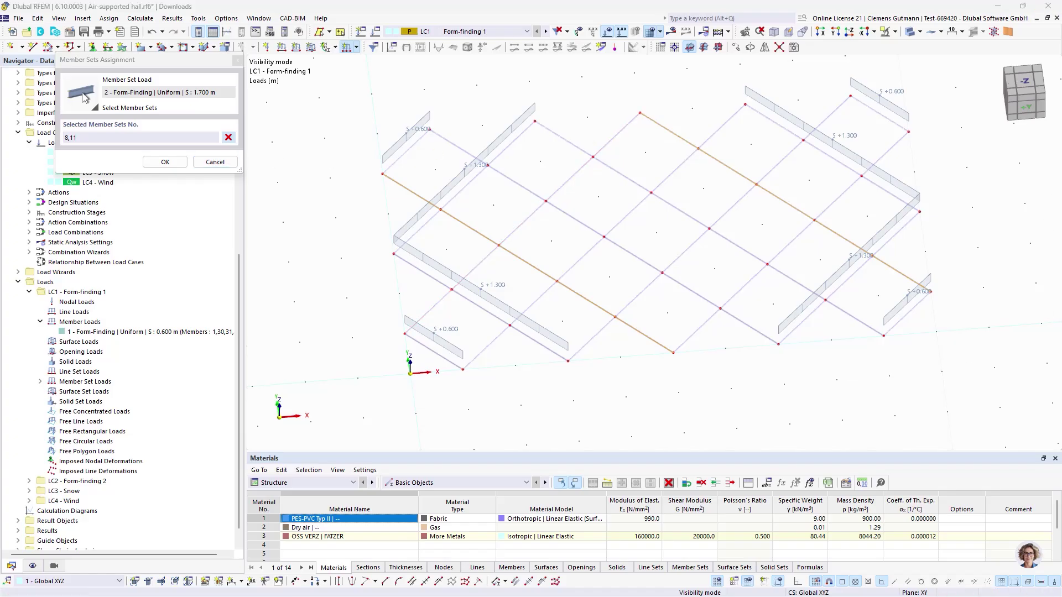
left_click(809, 226)
left_click(558, 189)
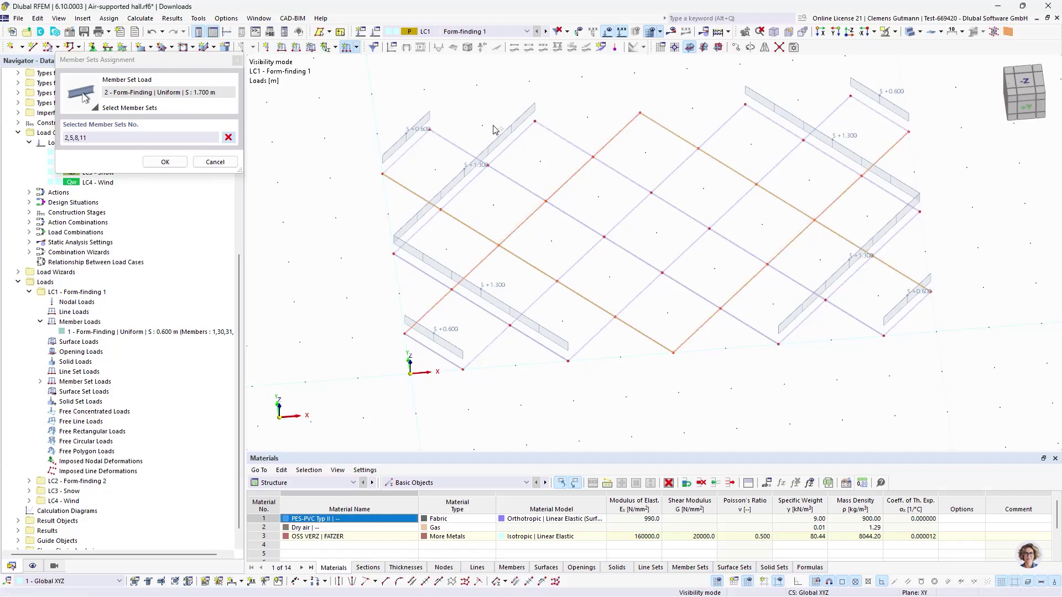
key("Return")
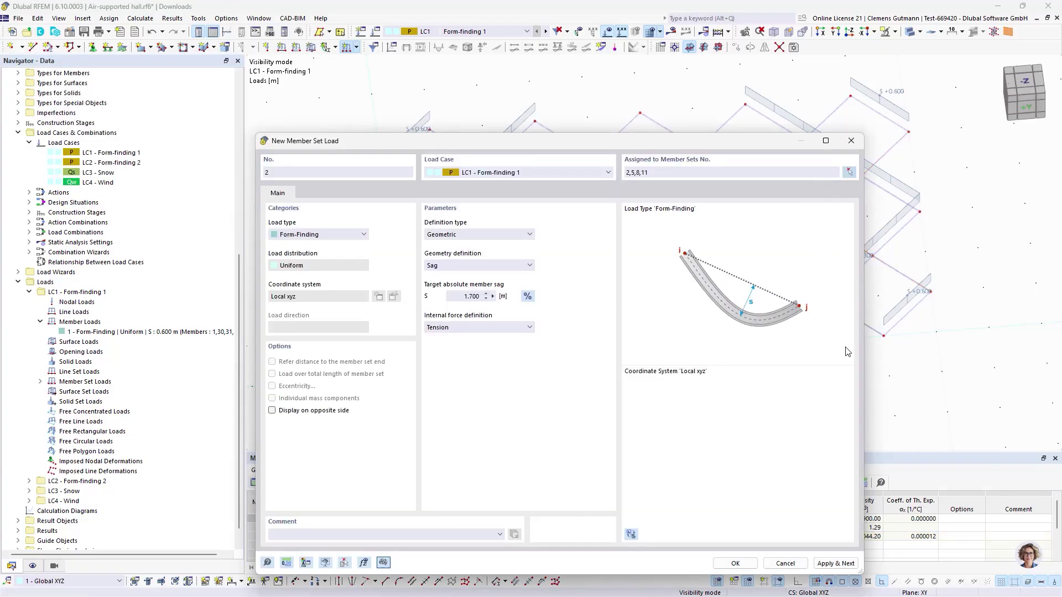
left_click(835, 564)
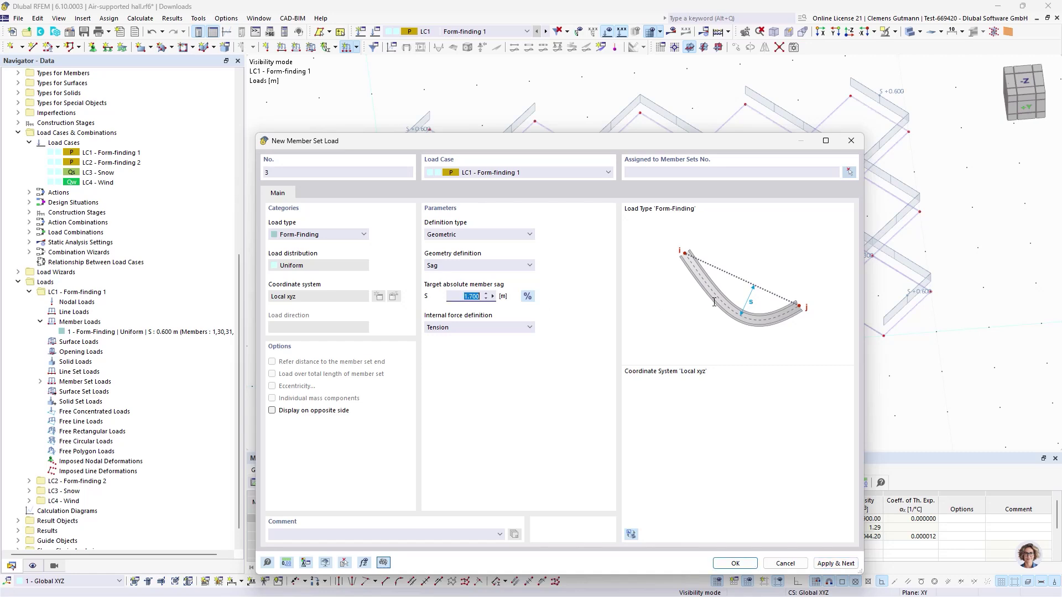
Define a third member set form-finding load with an absolute sag of 2 m and assign it to the inner member sets 3, 4, 9 and 10
key("Tab")
left_click(849, 172)
left_click(698, 239)
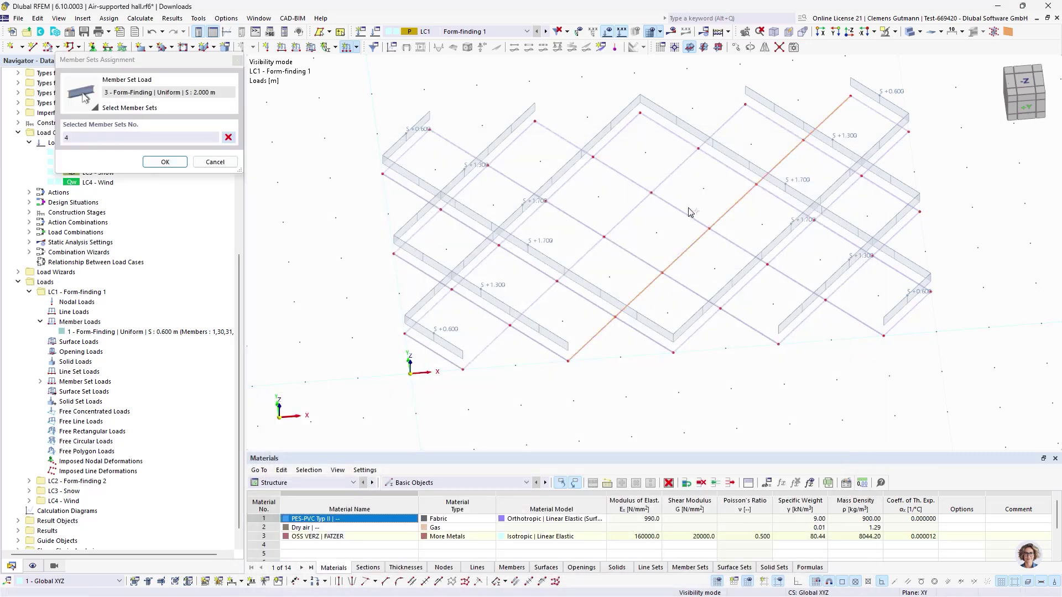
left_click(682, 211)
left_click(612, 229)
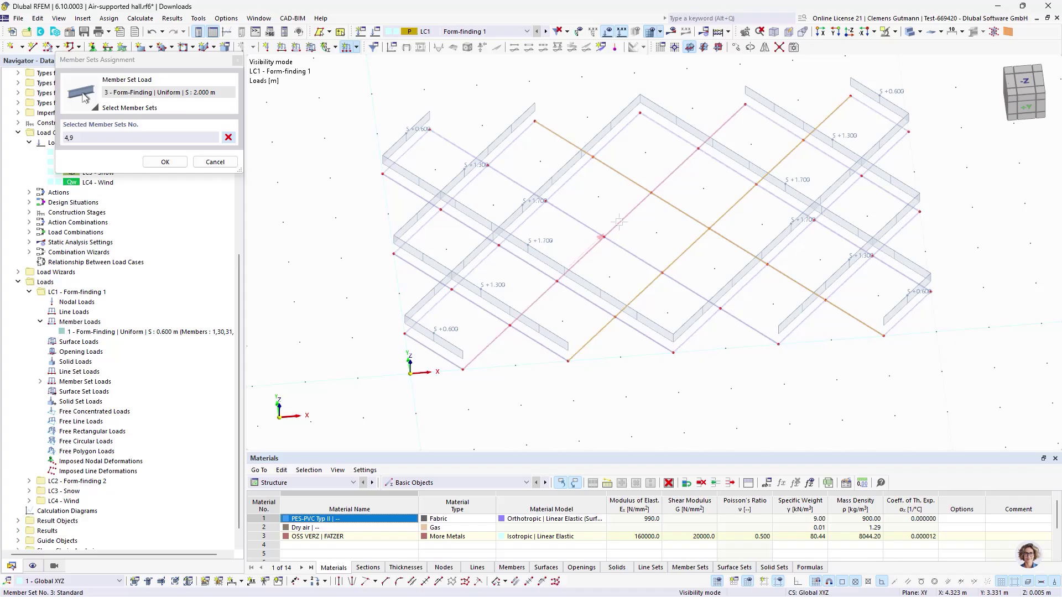
left_click(639, 259)
left_click(164, 162)
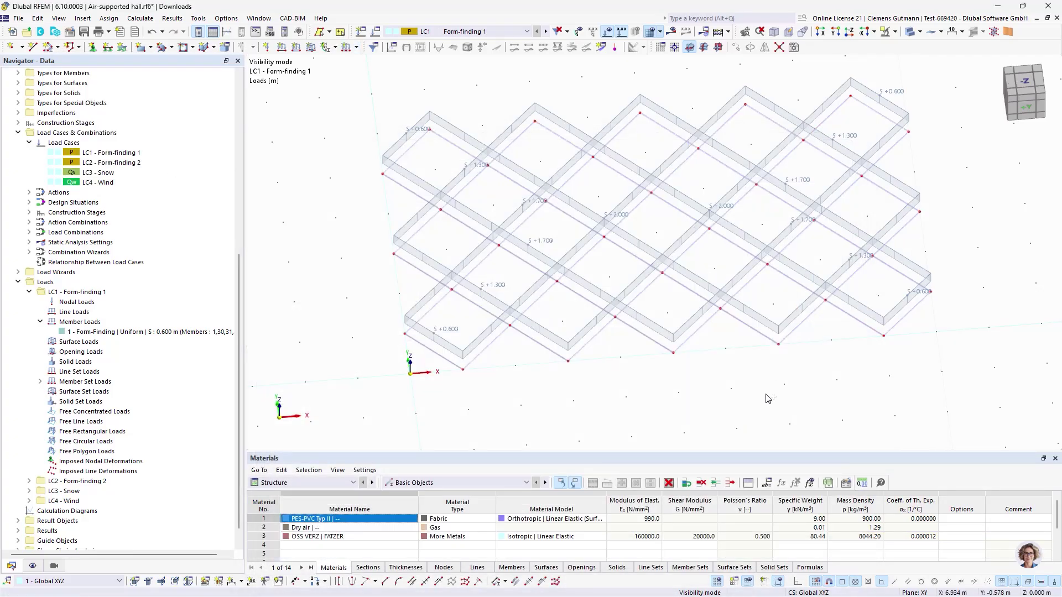
Create an LC1 surface load on surface 1 as a uniform force of -0.10 kN/m² in the local z direction
middle_click_drag(766, 394, 751, 360, "ctrl")
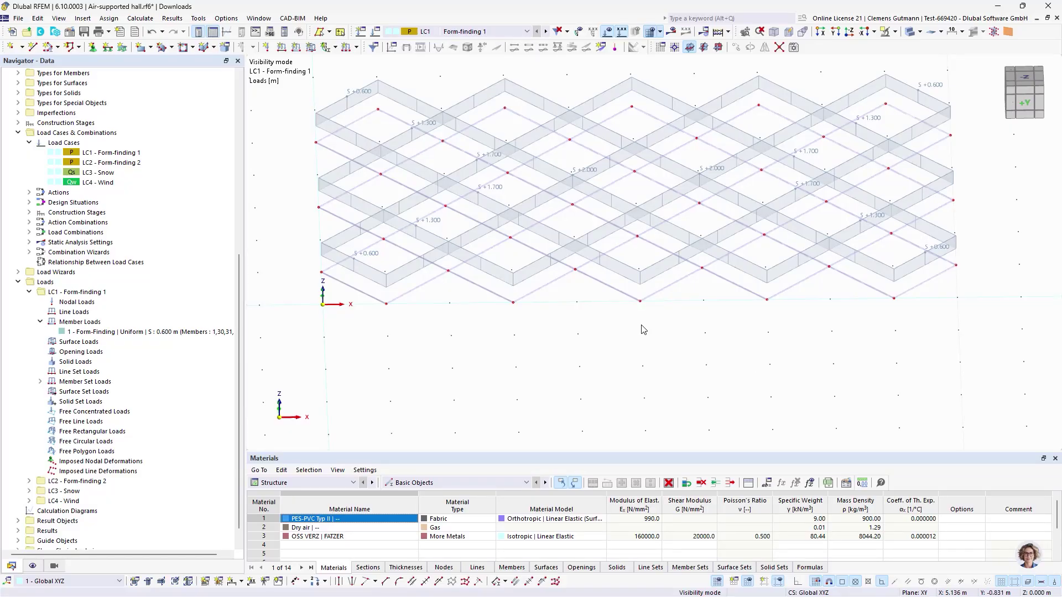
right_click(76, 344)
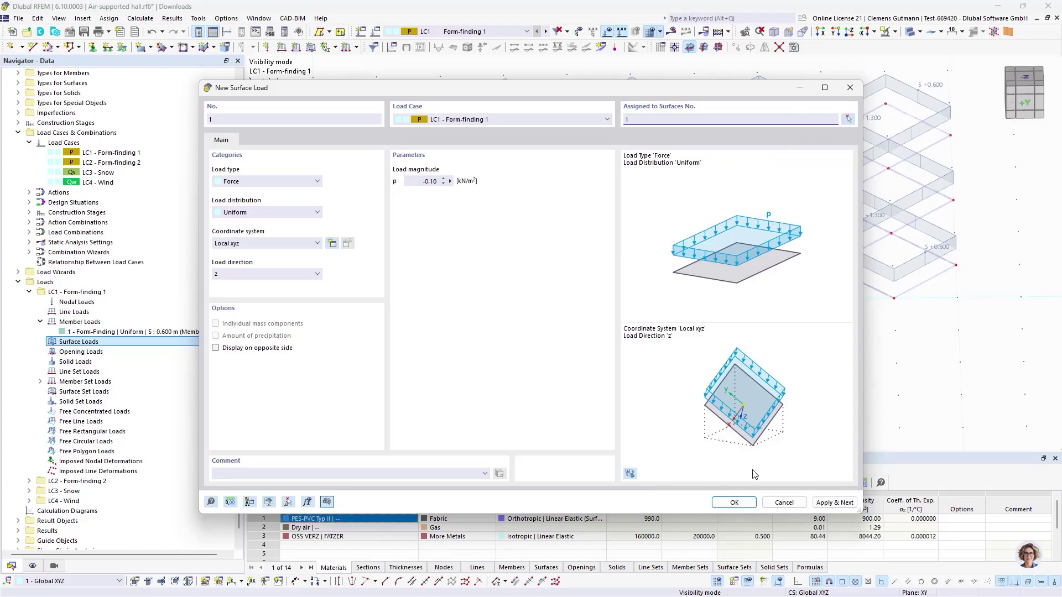
left_click(735, 503)
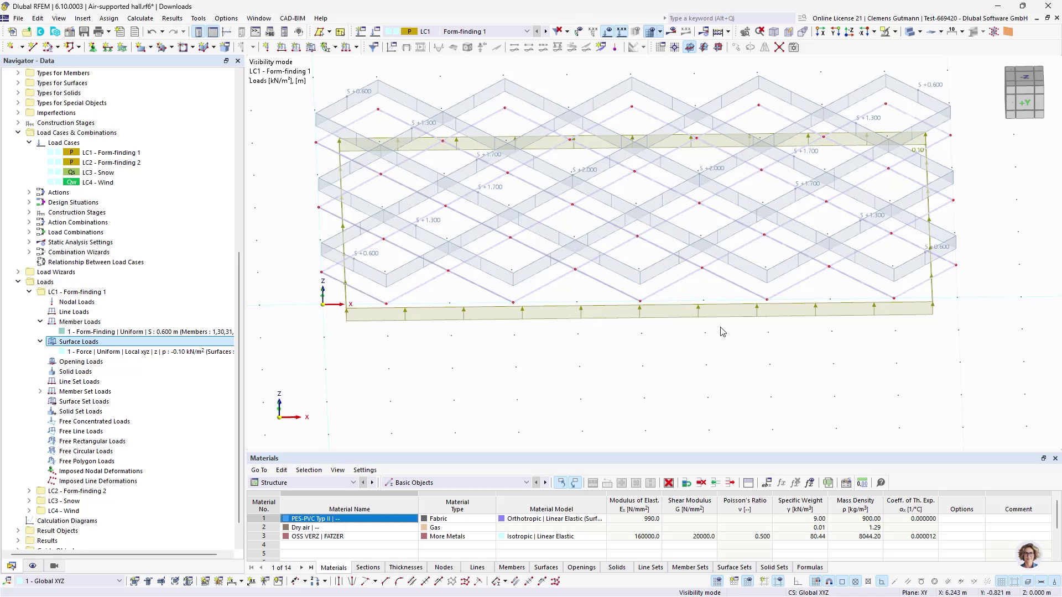
Calculate construction stage CS1 Form-finding 1 and view the global deformations of the membrane obliquely and nearly edge-on
middle_click_drag(656, 364, 666, 323, "ctrl")
left_click(495, 33)
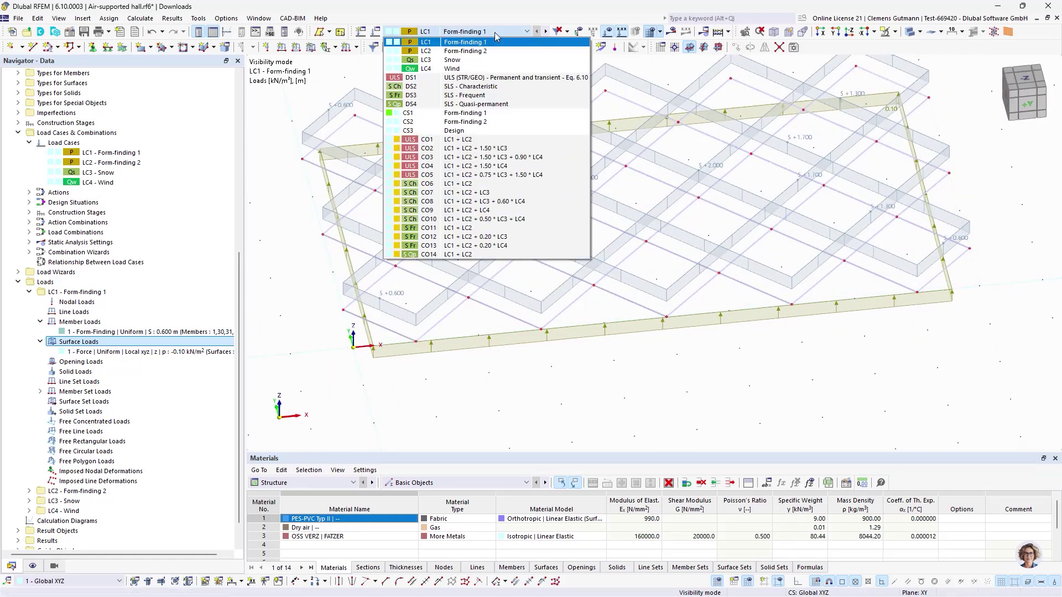
left_click(484, 113)
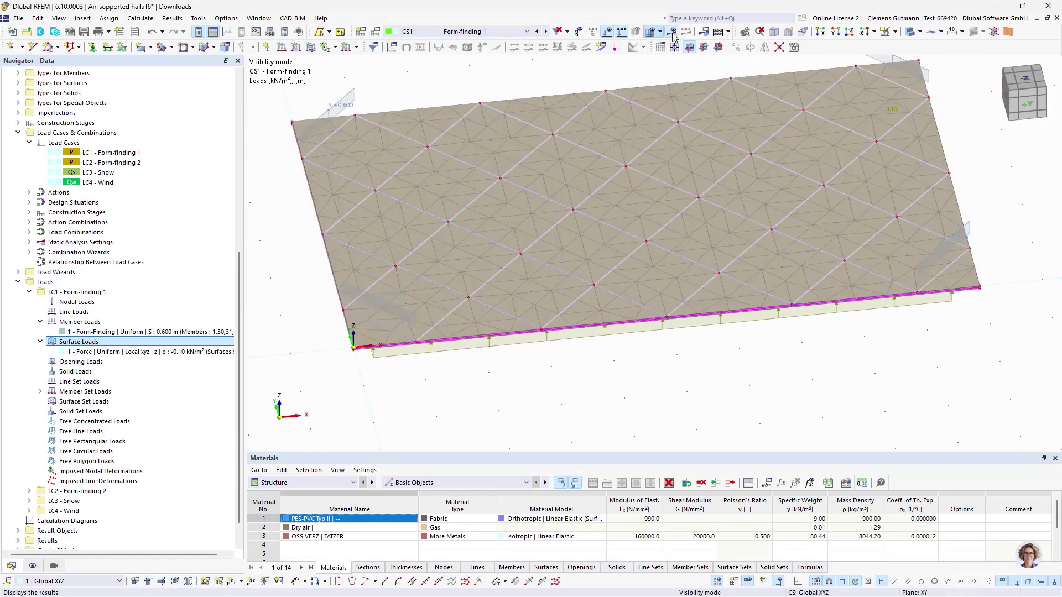
left_click(673, 33)
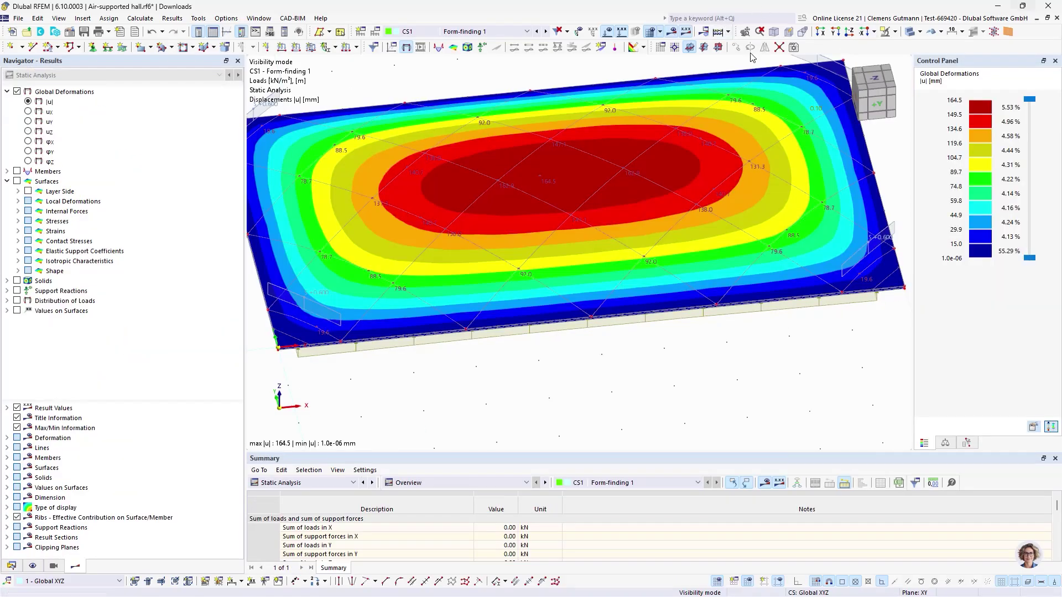
middle_click_drag(729, 352, 726, 299, "ctrl")
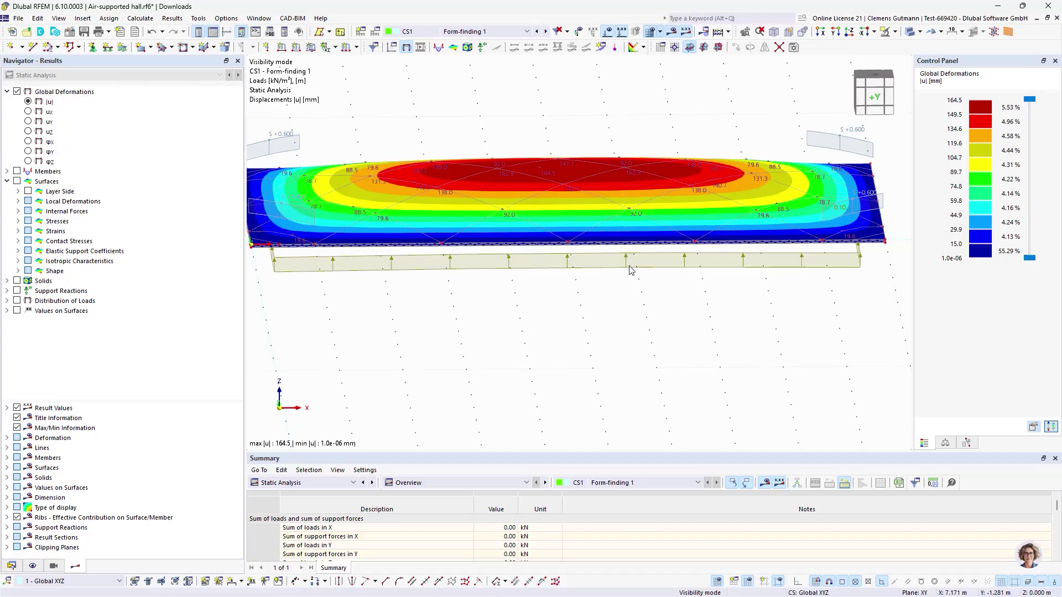
middle_click_drag(553, 316, 554, 371, "ctrl")
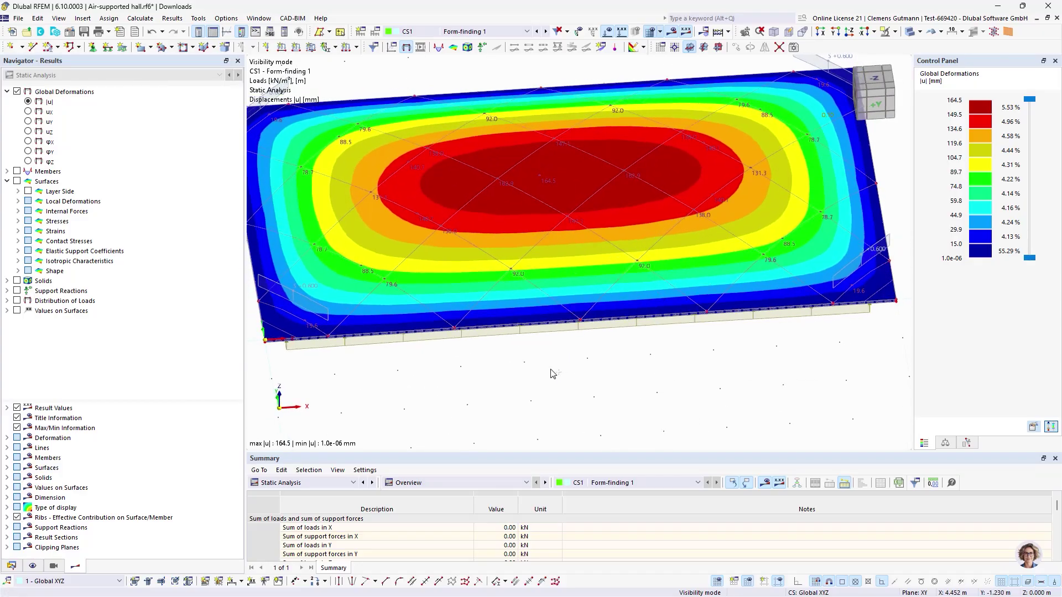
Start a new surface load in LC1 Form-finding 1 with the load type Form-Finding
left_click(11, 566)
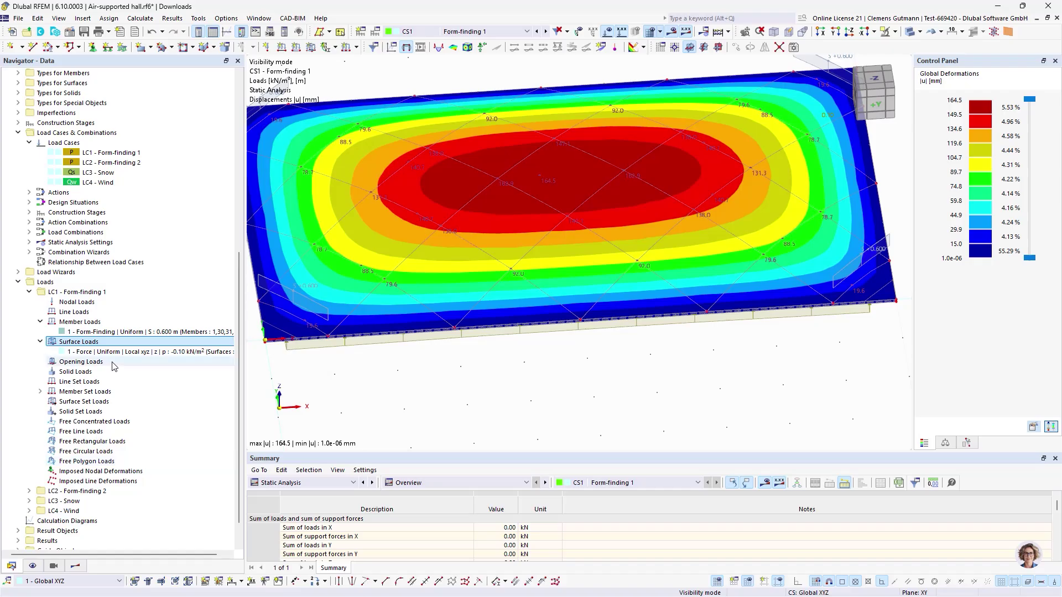
right_click(105, 343)
left_click(148, 365)
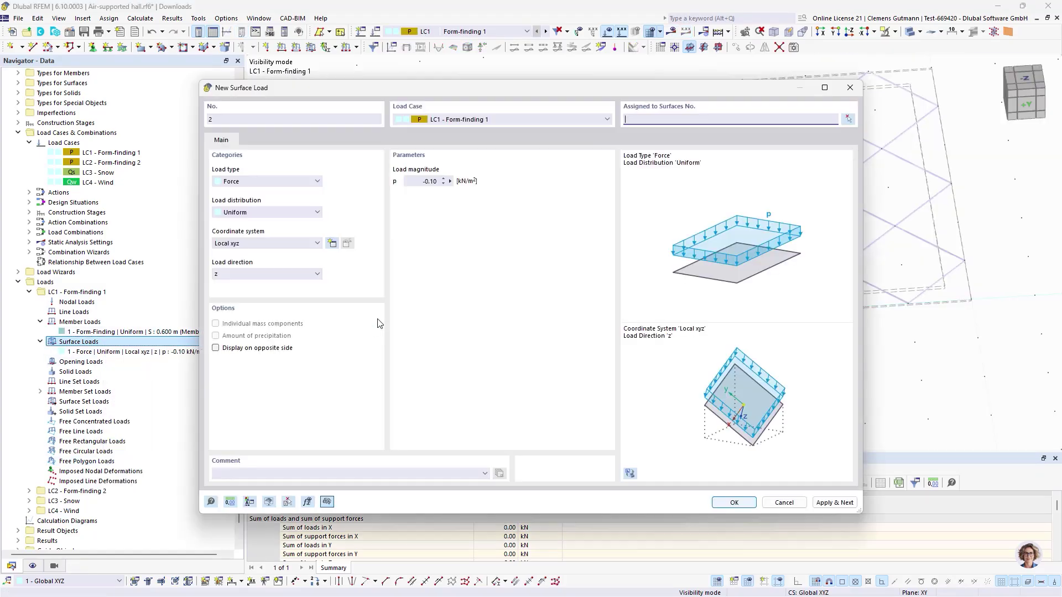
left_click(265, 182)
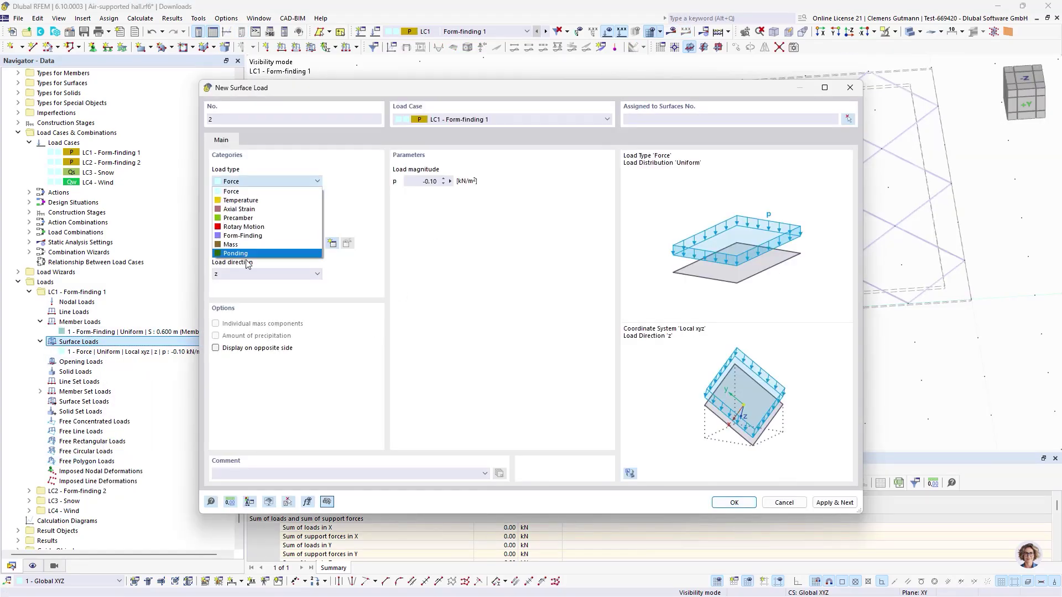
left_click(246, 241)
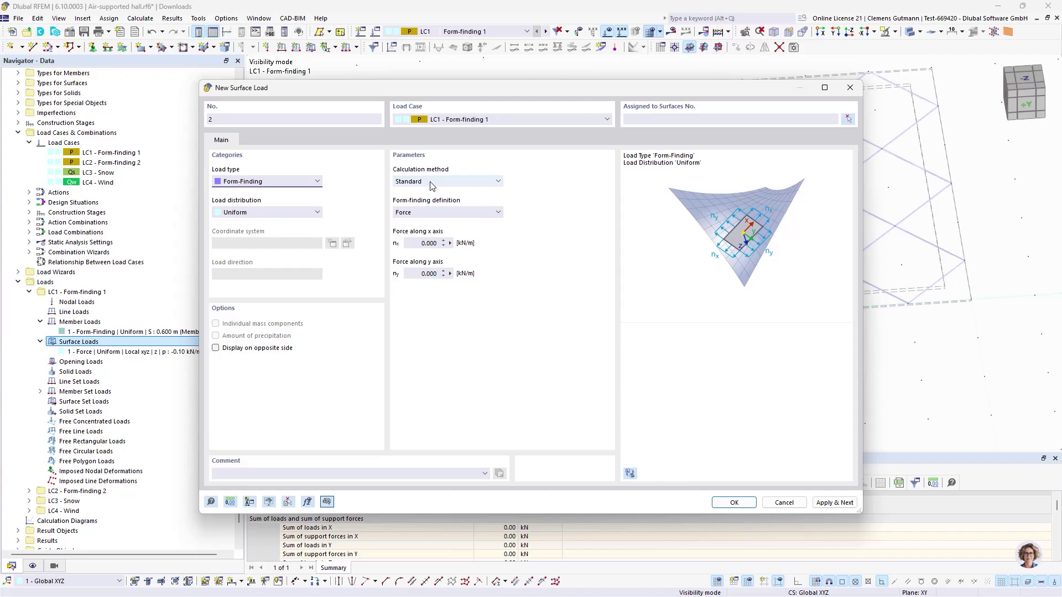
Give the load 0.100 kN/m along x and y with the Standard calculation method and create it on the membrane surface
left_click(432, 183)
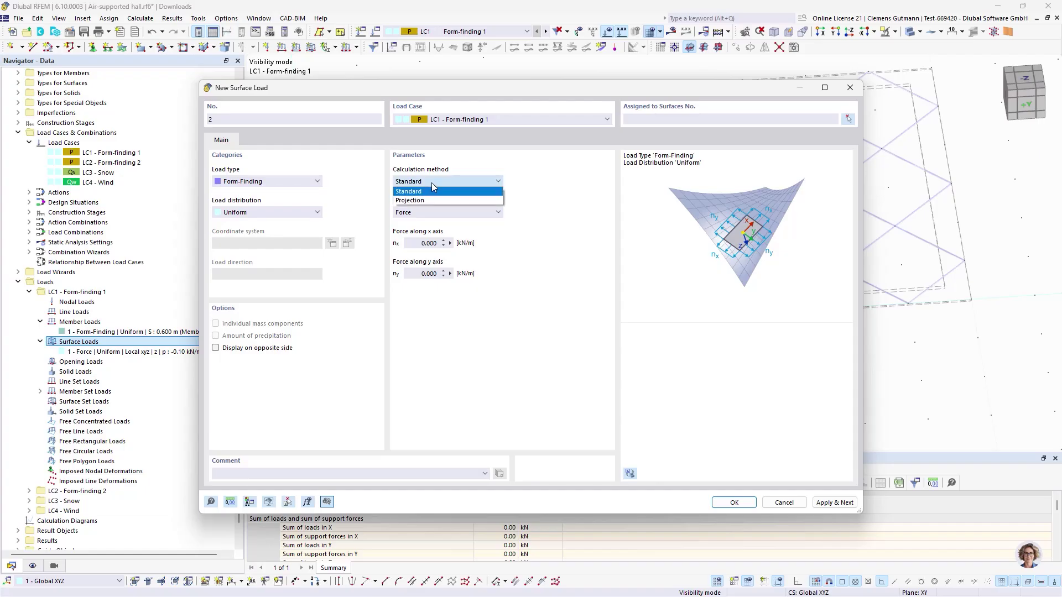
left_click(448, 178)
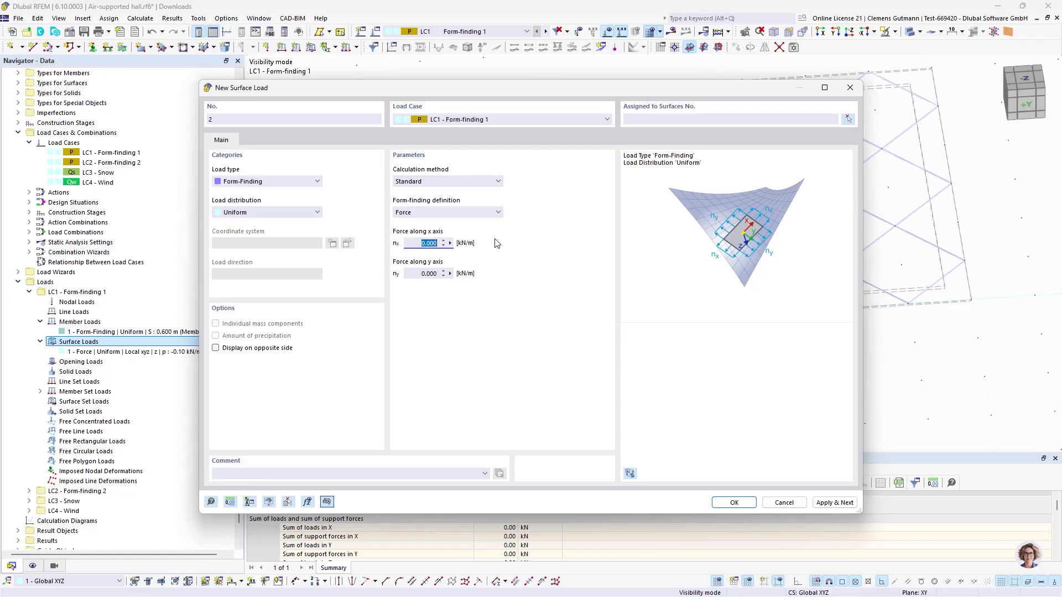
type("0,1")
key("Tab")
key("Tab")
left_click(788, 119)
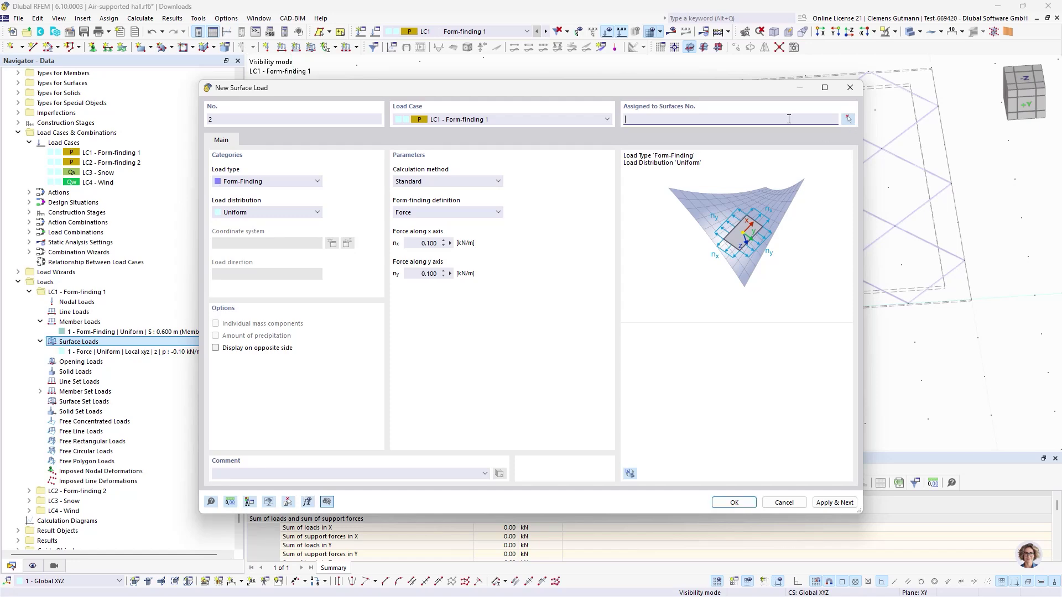
left_click(735, 504)
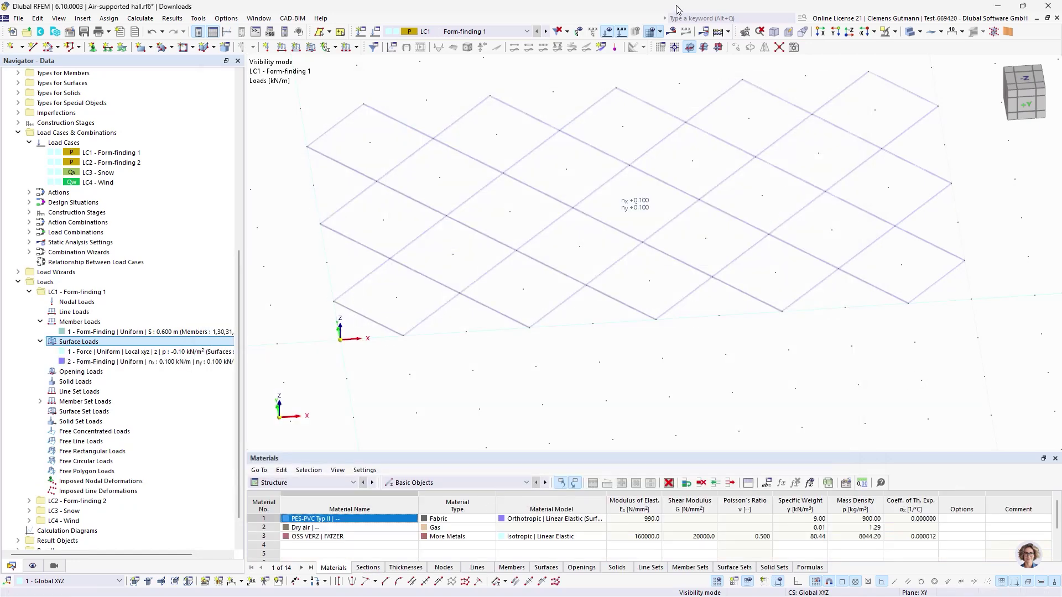
Recalculate construction stage CS1 Form-finding 1 and display its results
left_click(470, 32)
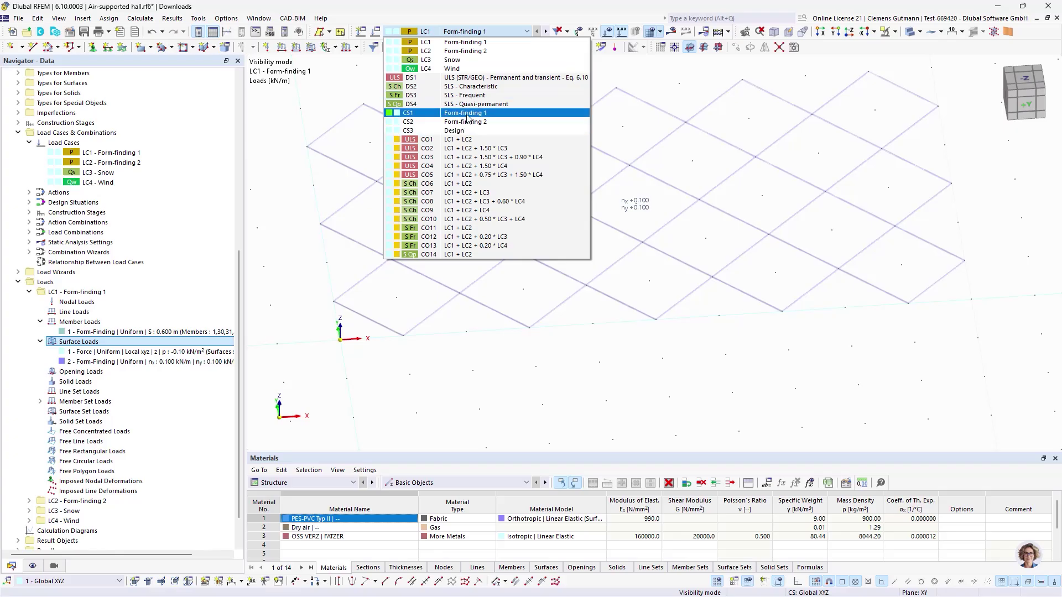
left_click(468, 117)
left_click(673, 32)
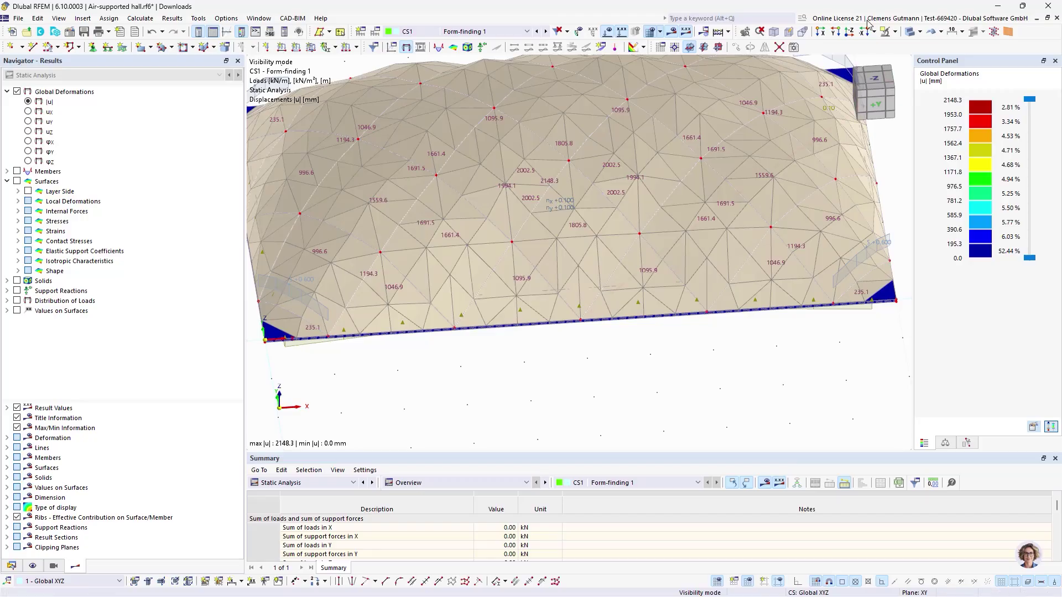
Examine the form-found dome from the side and up close, checking the coarse mesh at its corner
scroll(703, 202, "down", 2)
middle_click_drag(566, 354, 521, 285, "ctrl")
left_click(878, 106)
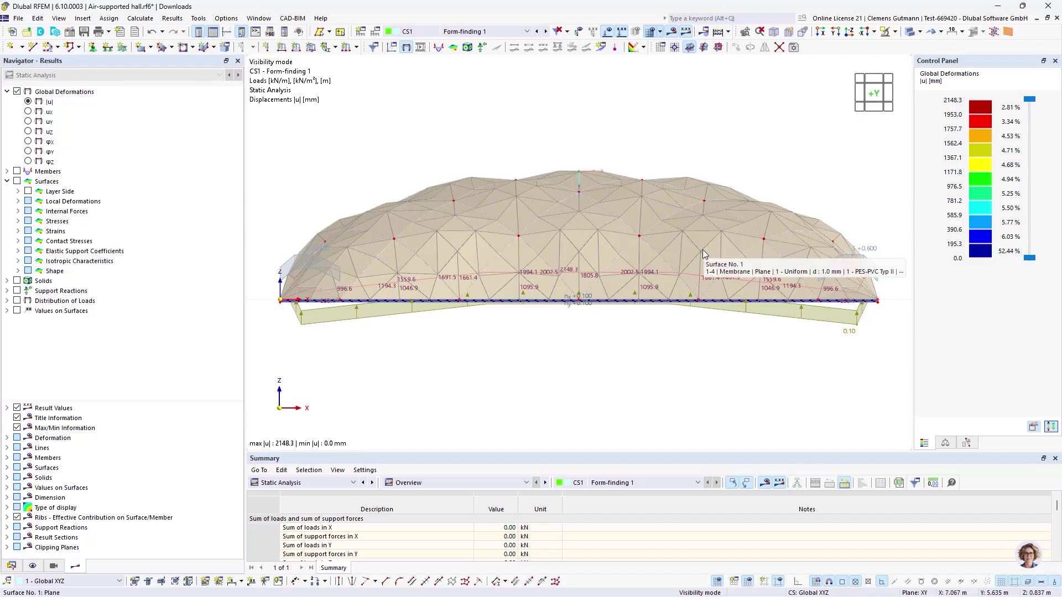
middle_click_drag(607, 343, 442, 402, "ctrl")
middle_click_drag(371, 404, 509, 298)
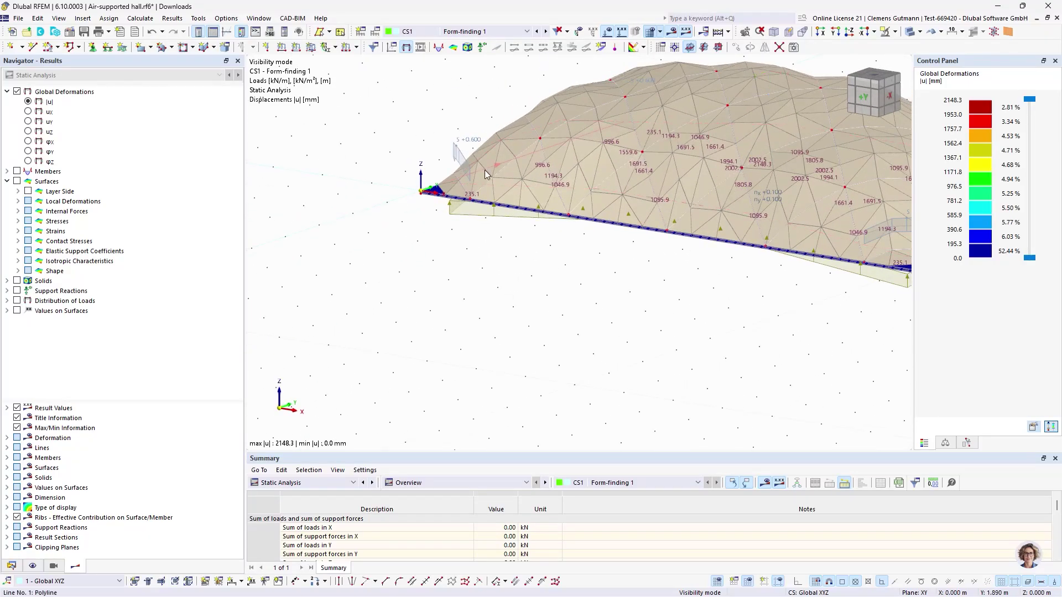
scroll(485, 171, "up", 2)
scroll(435, 191, "up", 2)
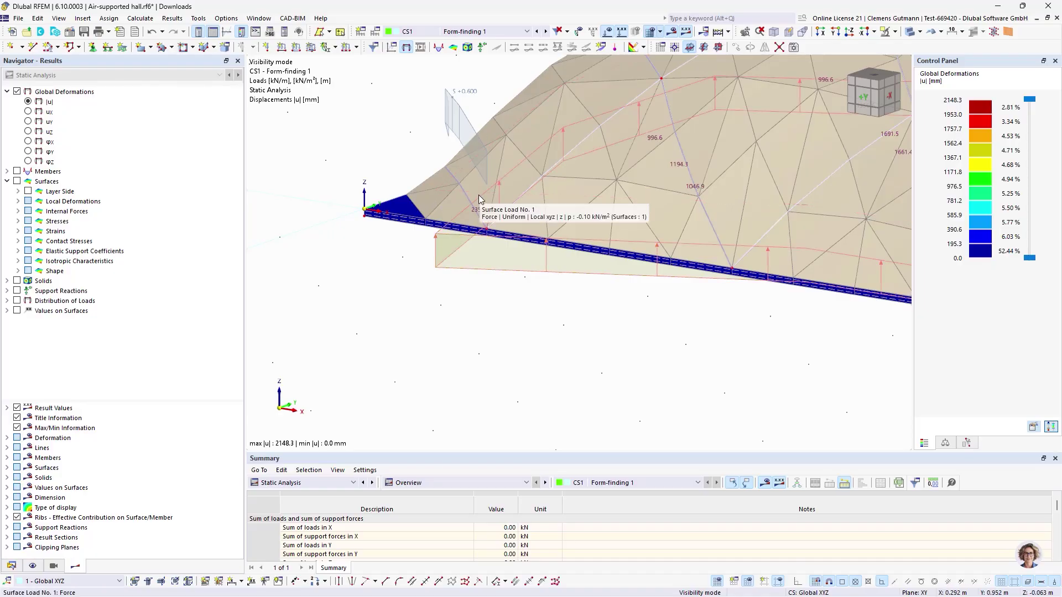
scroll(435, 201, "down", 3)
middle_click_drag(625, 261, 573, 278)
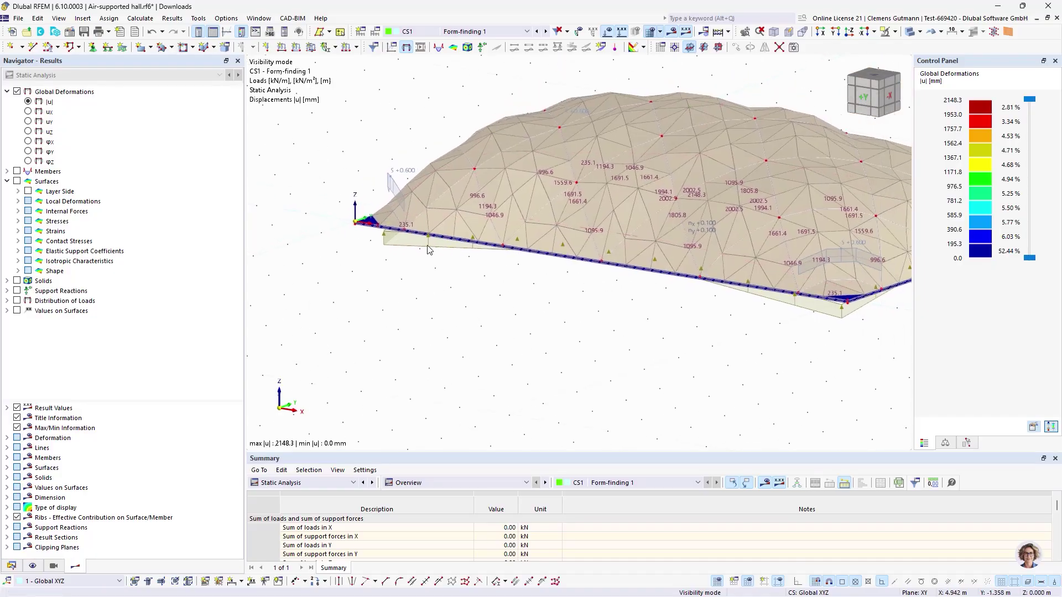
scroll(362, 221, "up", 4)
scroll(507, 176, "up", 1)
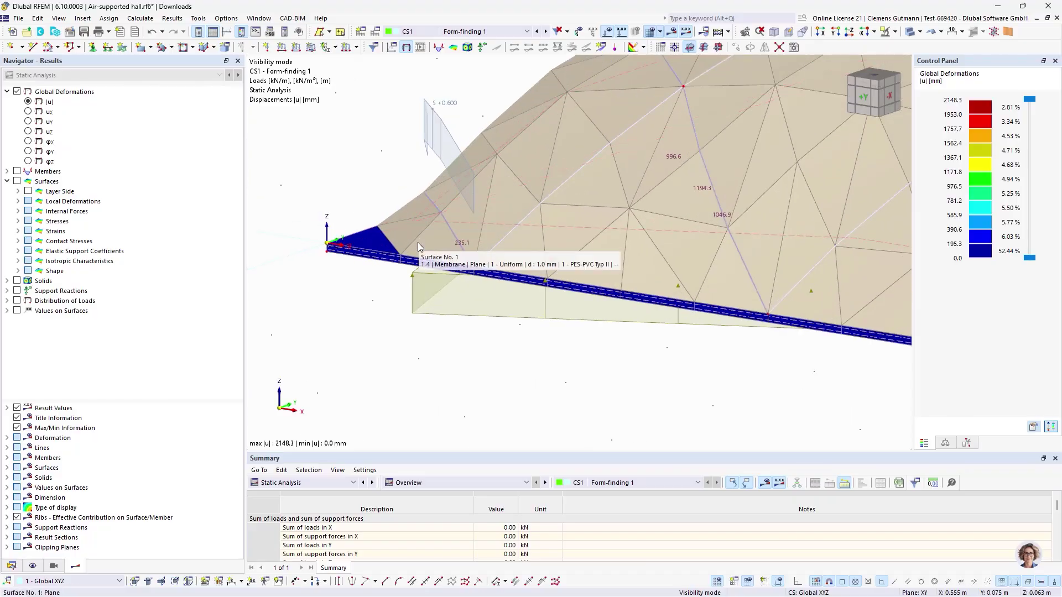
Refine the mesh by reducing the target length of the finite elements in the mesh settings
left_click(172, 18)
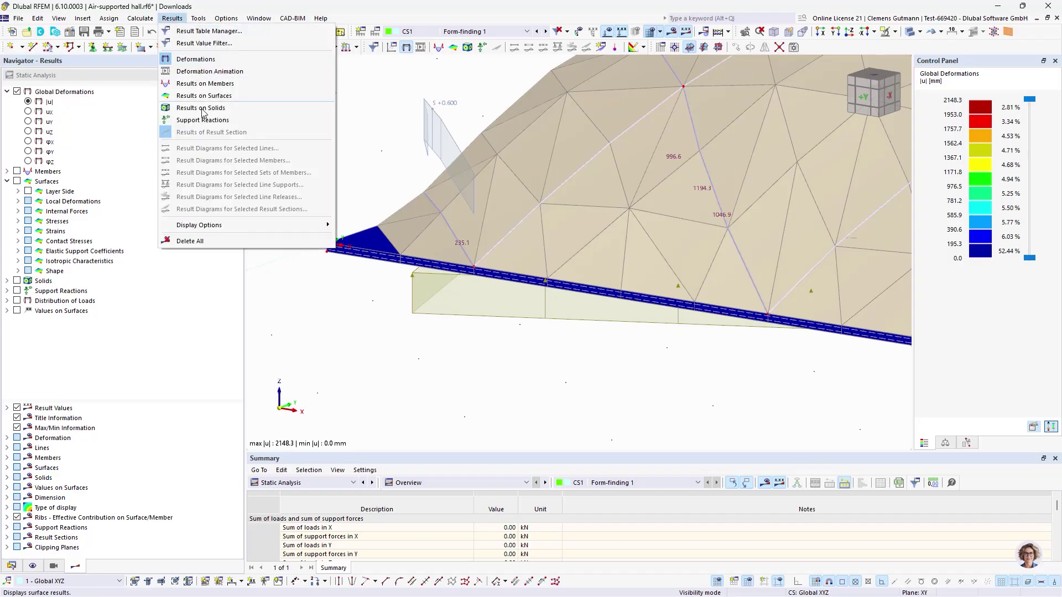
mouse_move(140, 18)
left_click(166, 213)
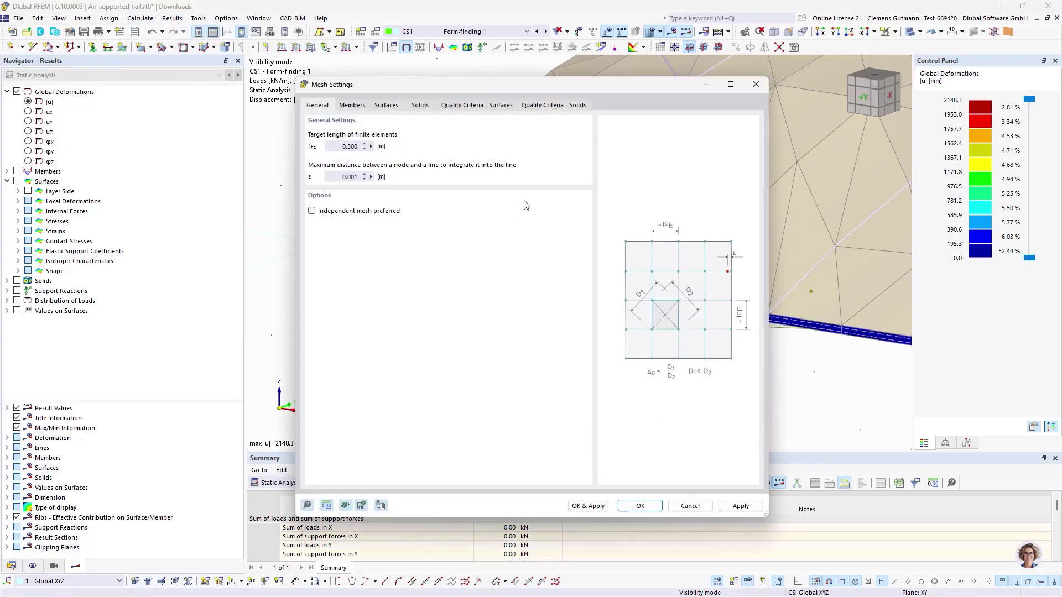
left_click(336, 148)
key("Tab")
left_click(640, 505)
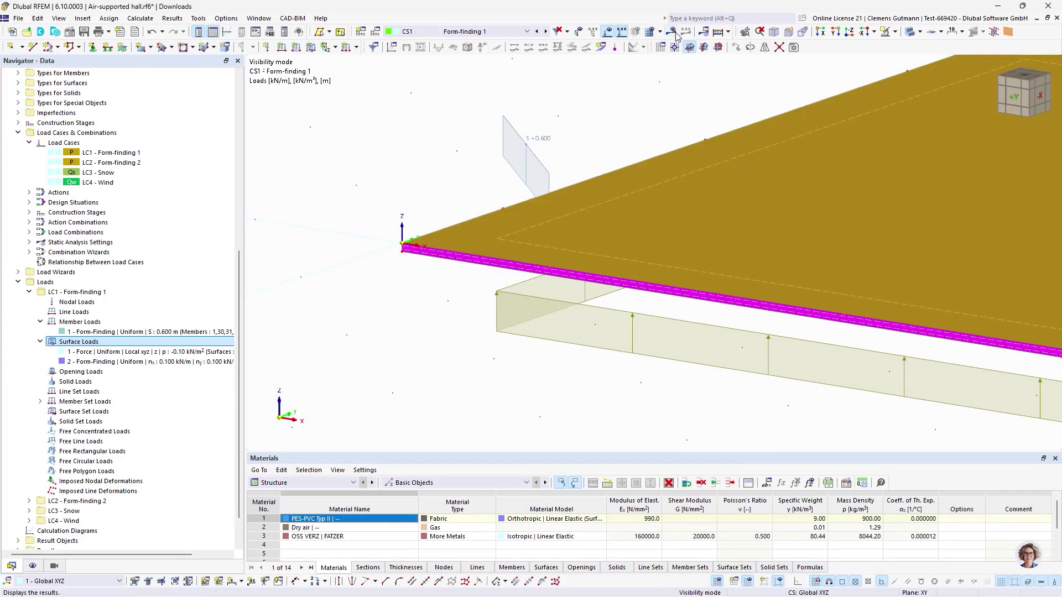
Calculate CS1 Form-finding 1 with the refined mesh and inspect the dome's shape at the corner
left_click(673, 33)
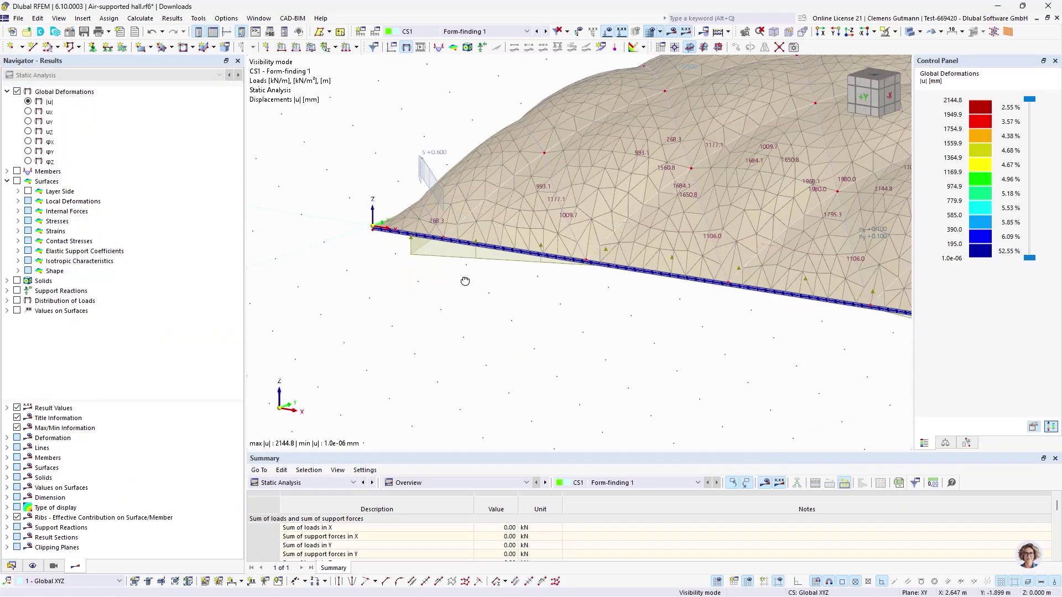
middle_click_drag(455, 237, 490, 297, "ctrl")
scroll(427, 234, "up", 3)
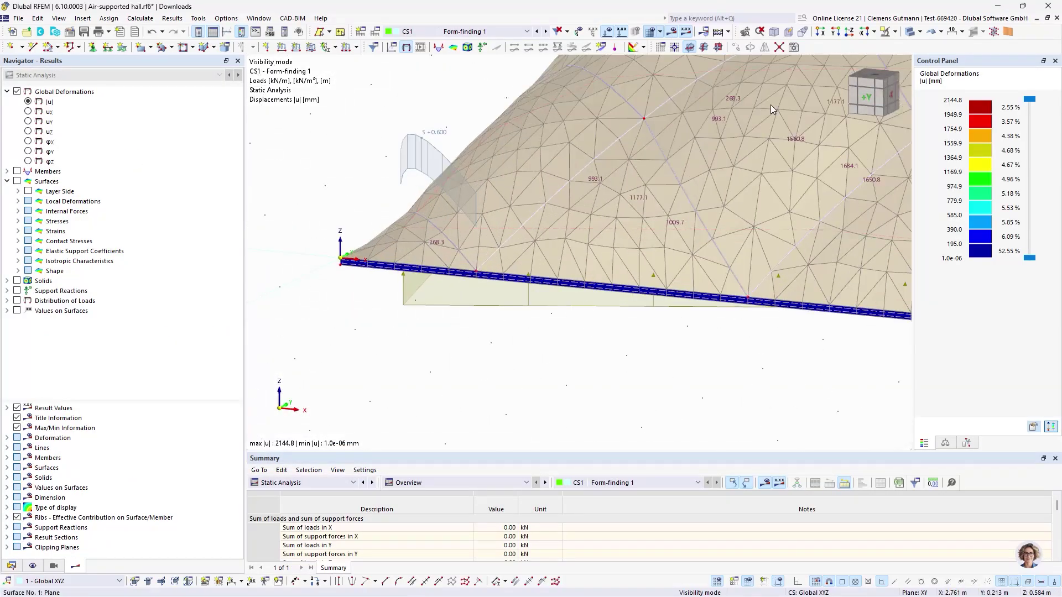
left_click(885, 100)
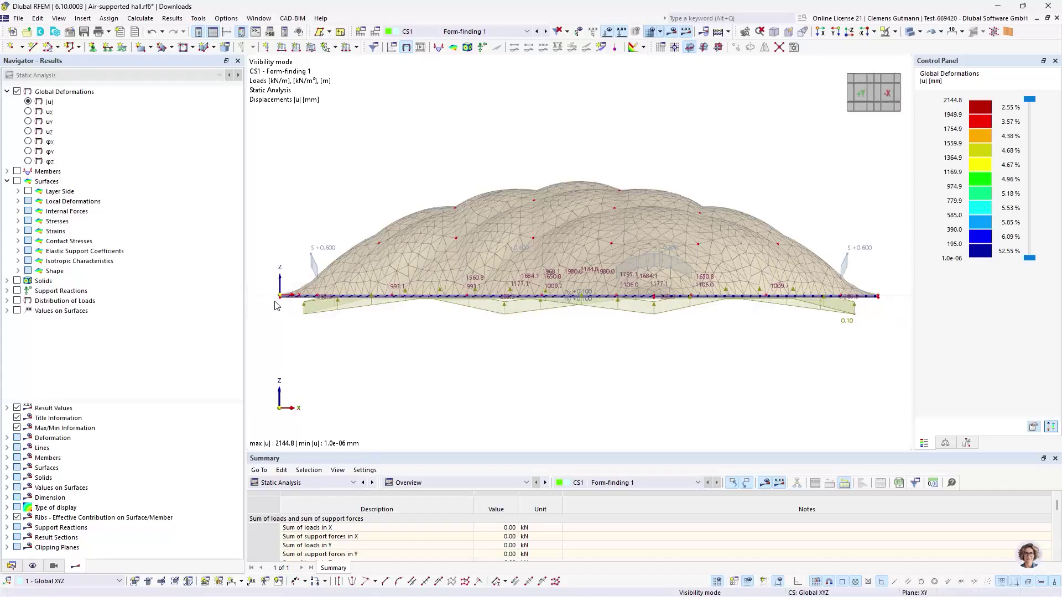
scroll(276, 299, "up", 4)
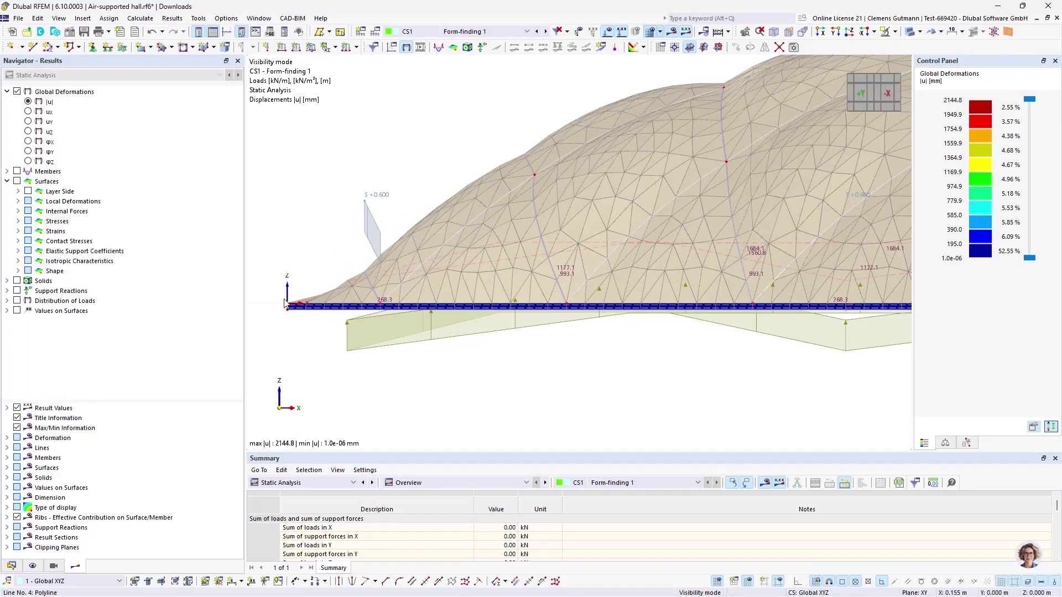
scroll(390, 231, "down", 4)
middle_click_drag(458, 302, 553, 395, "ctrl")
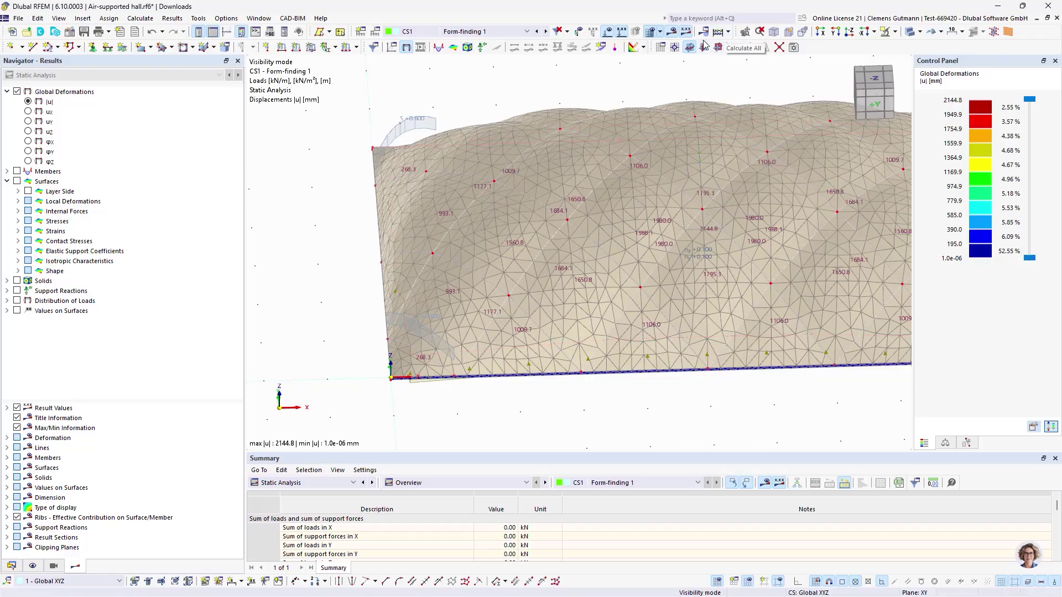
Hide the results and the loads and show the model in its flat initial shape
left_click(674, 32)
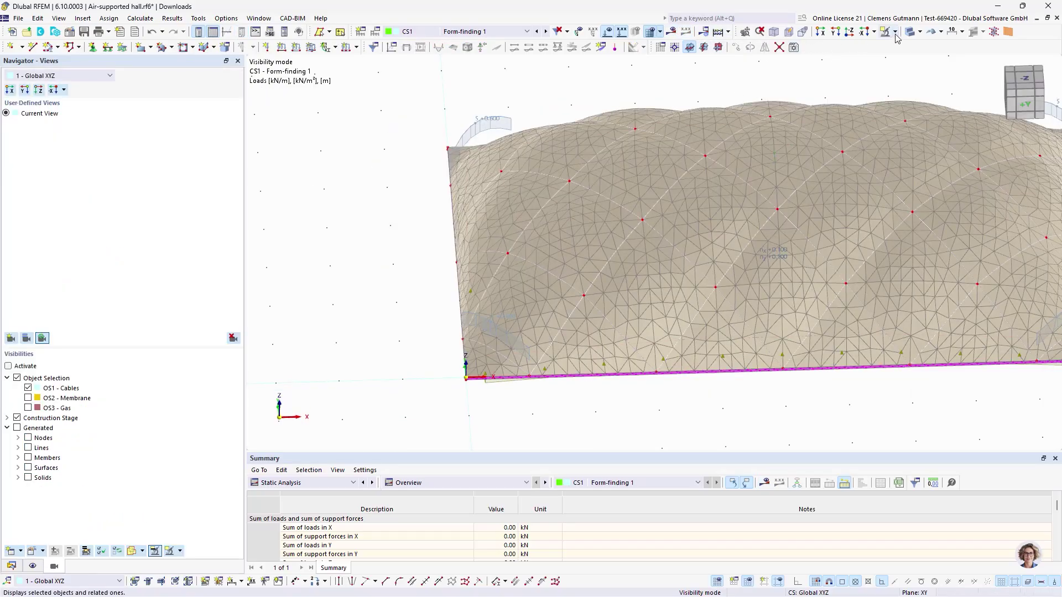
left_click(921, 33)
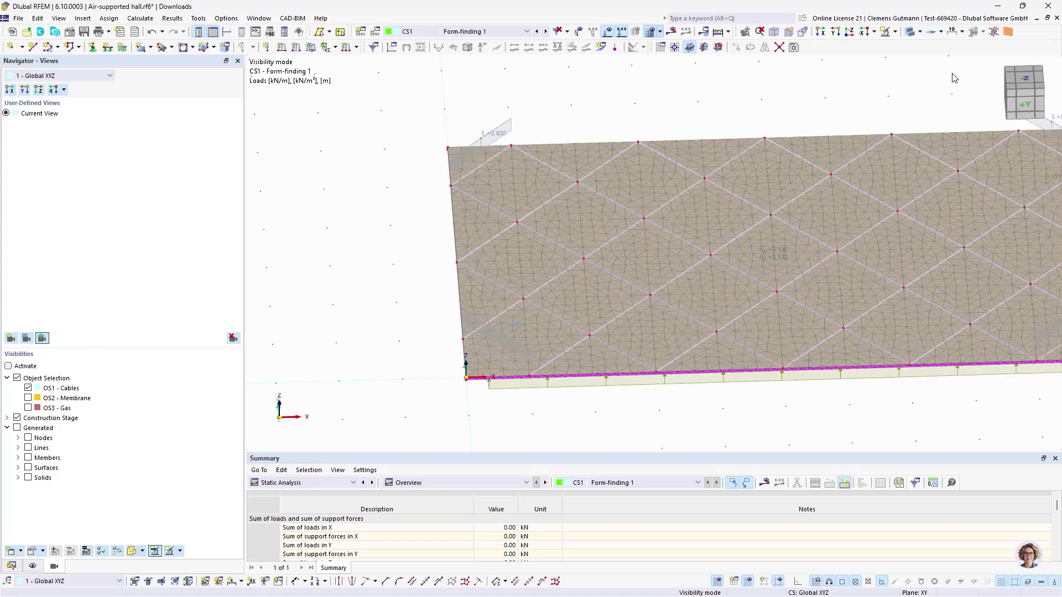
left_click(607, 31)
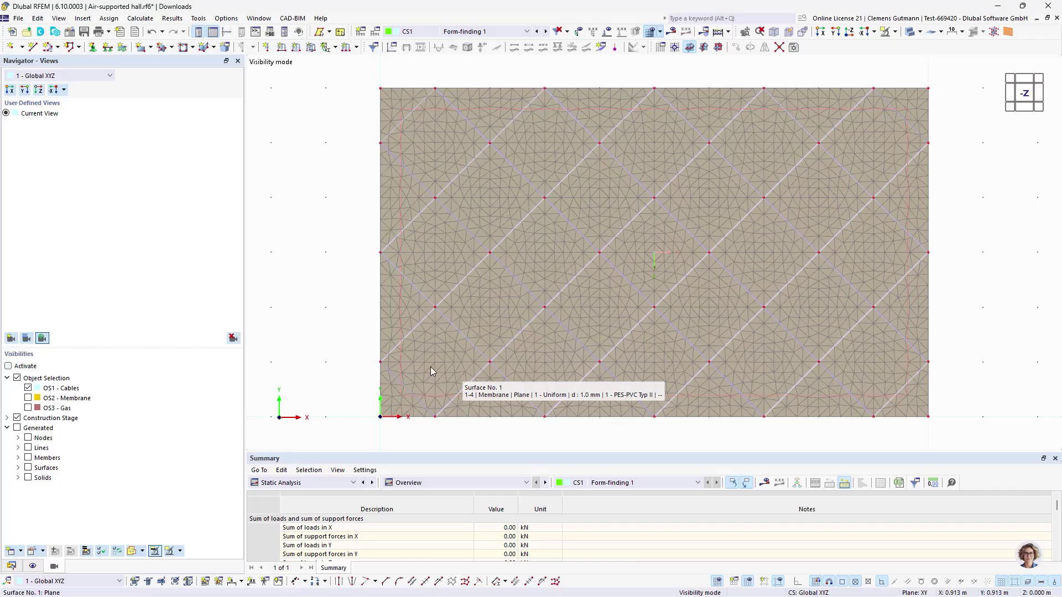
Inspect the flat cable and membrane model from oblique and edge-on angles, ending with the +X side view
middle_click_drag(521, 436, 521, 327, "ctrl")
scroll(506, 358, "up", 3)
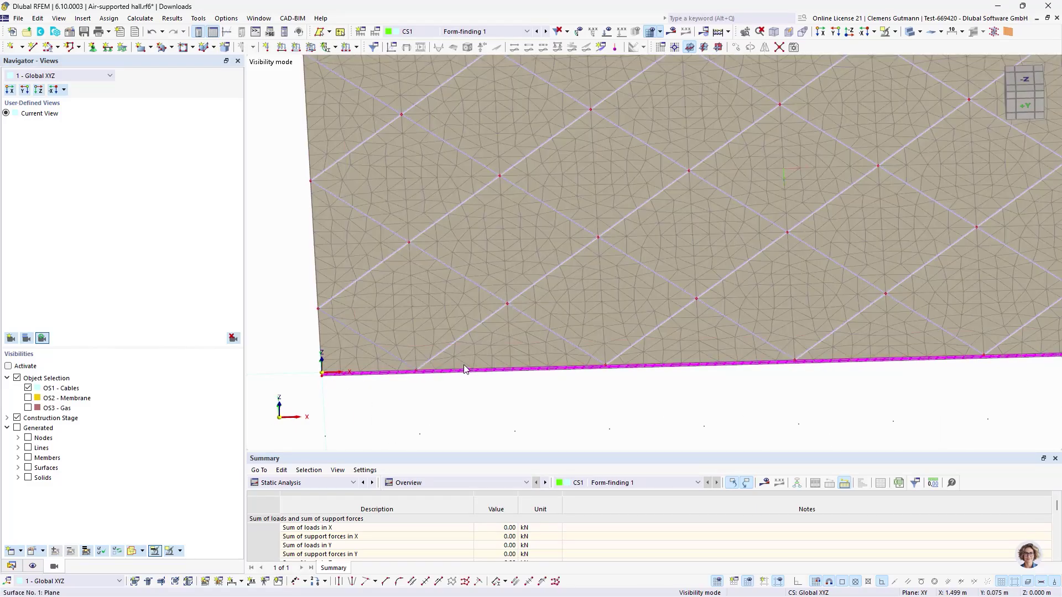
scroll(464, 364, "down", 2)
middle_click_drag(501, 408, 514, 218, "ctrl")
middle_click_drag(618, 161, 605, 246, "ctrl")
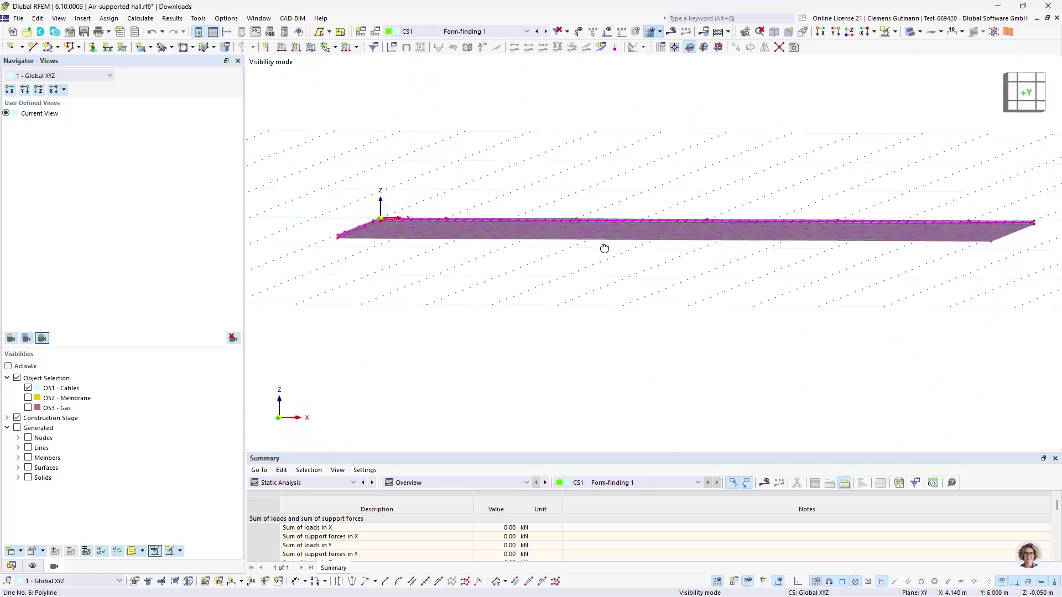
left_click(1030, 97)
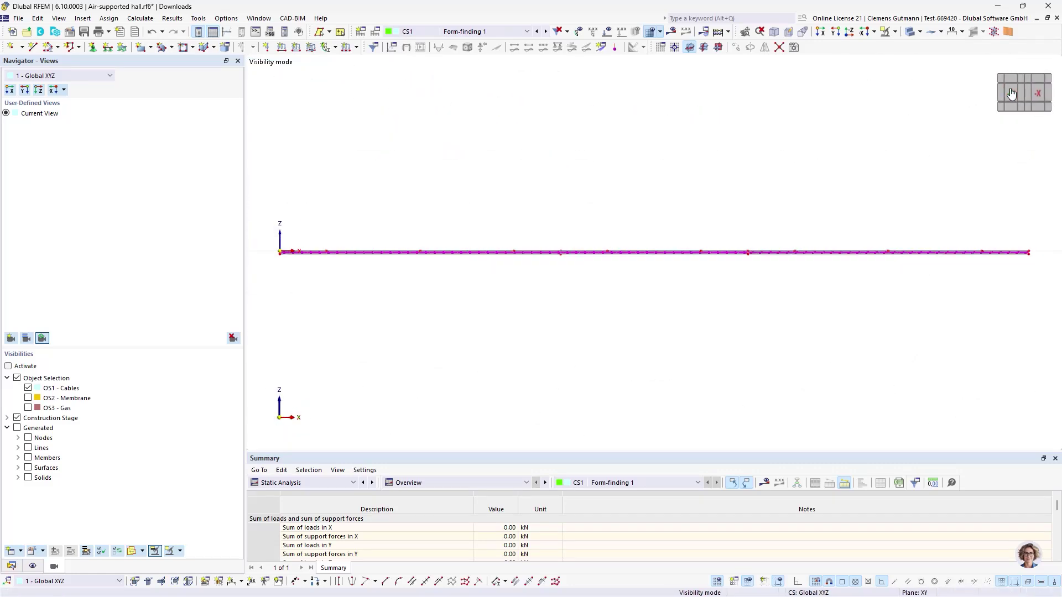
left_click(1025, 96)
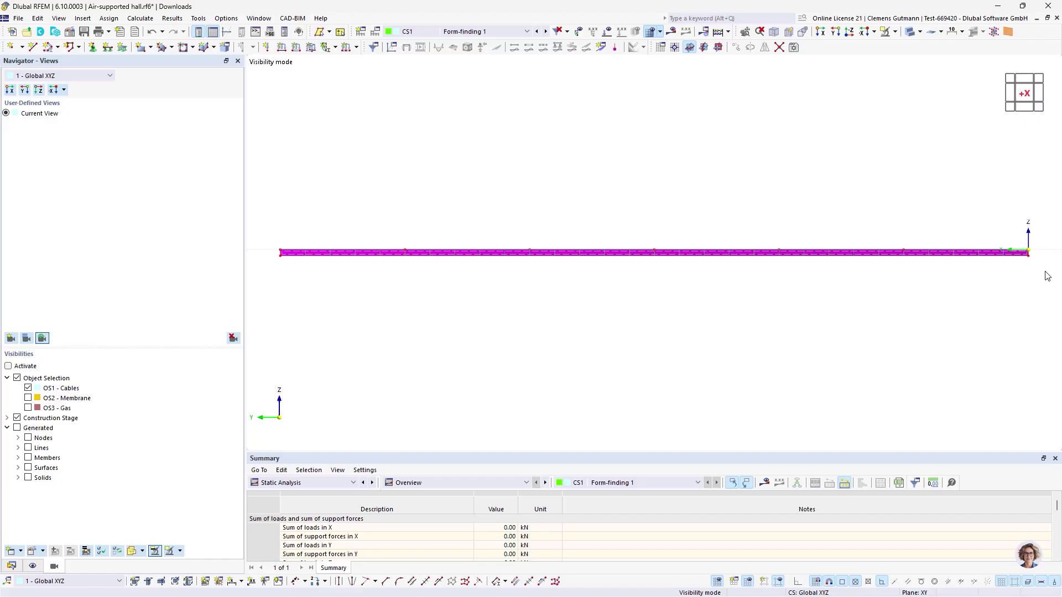
Delete the gas solid and its surfaces beneath the membrane, and divide the membrane surface with all intersecting lines
left_click_drag(1046, 271, 273, 254)
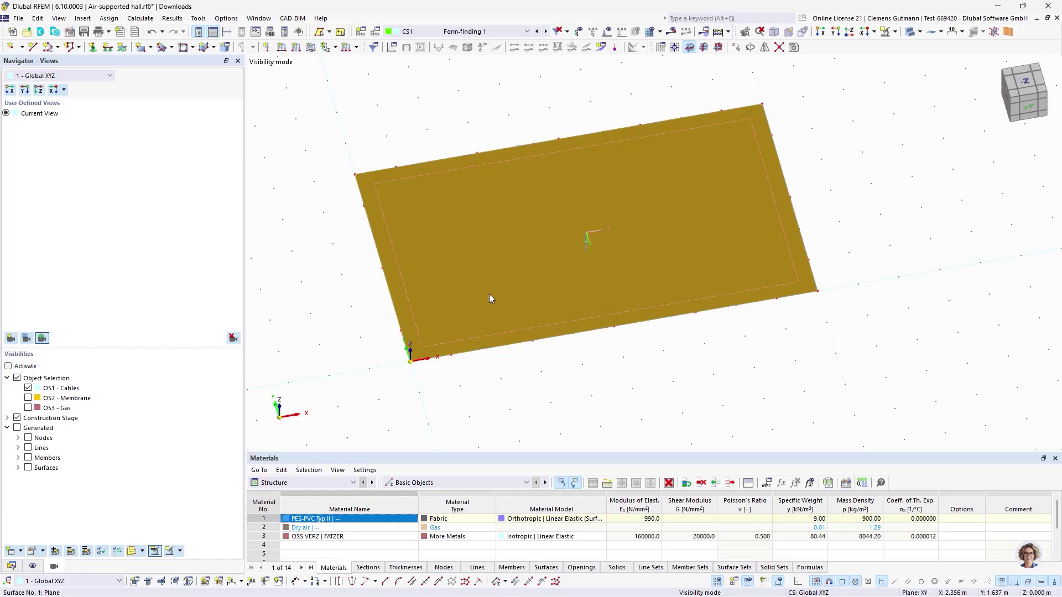
right_click(489, 293)
mouse_move(713, 193)
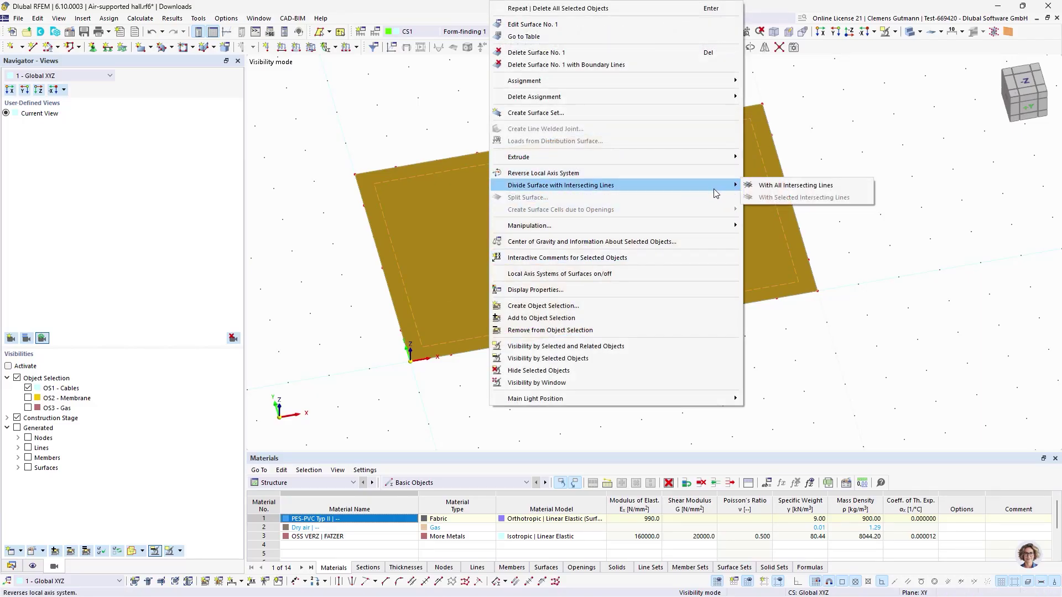
left_click(785, 188)
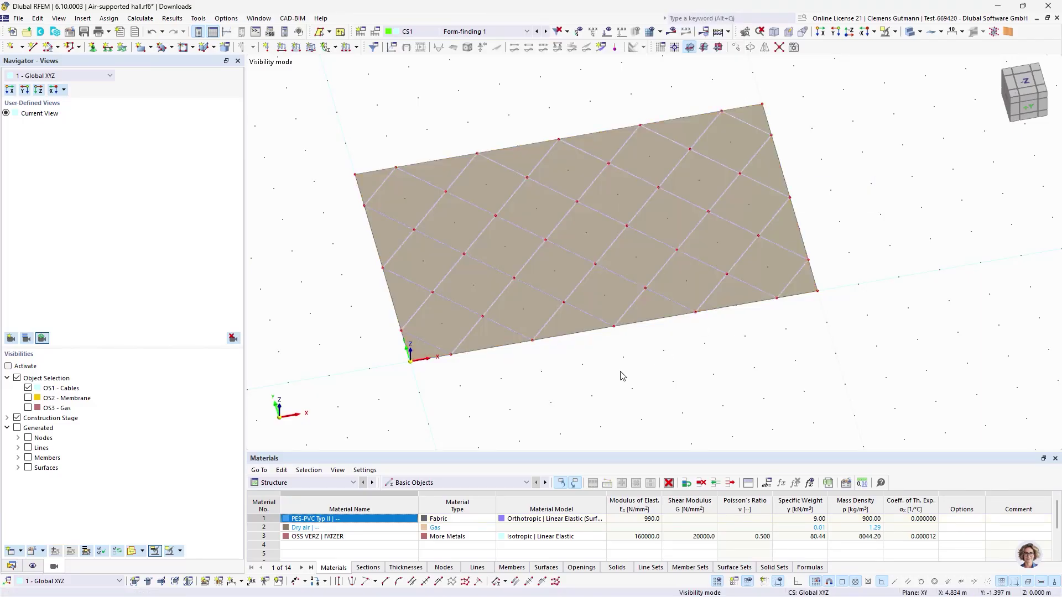
middle_click_drag(644, 361, 629, 396, "ctrl")
scroll(457, 333, "up", 2)
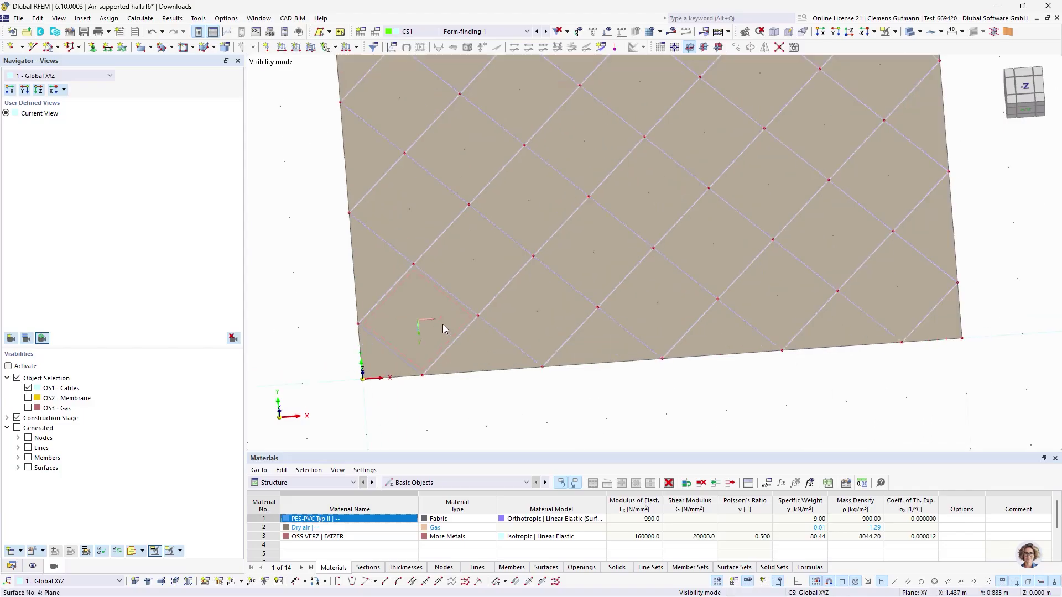
left_click(401, 364)
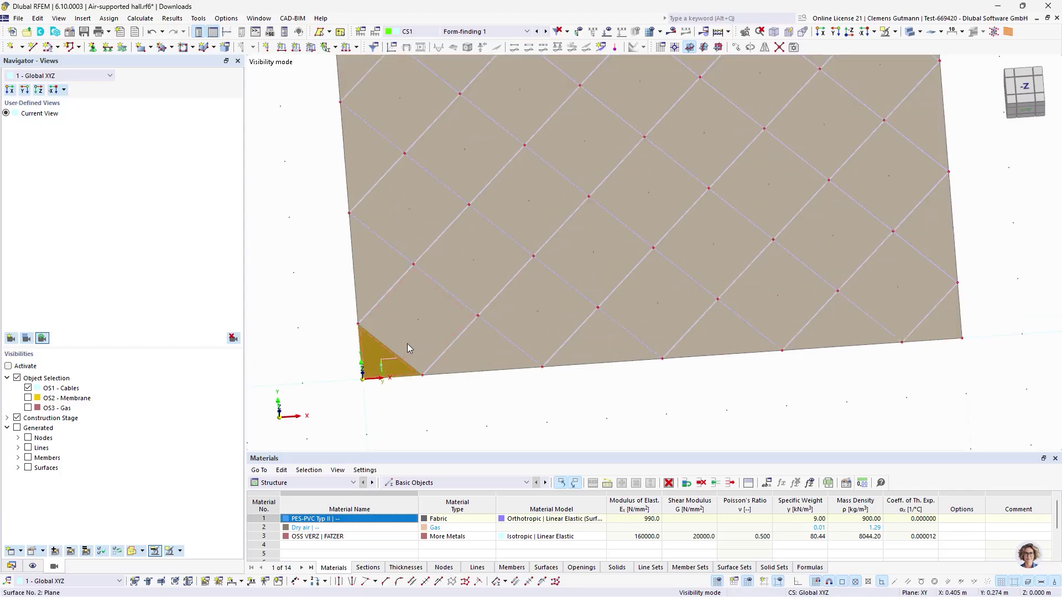
Extrude all divided membrane surfaces into solids with height 0.050 m and material 2 - Dry air, without setting the surfaces to "Without Thickness"
scroll(492, 365, "down", 3)
left_click_drag(374, 128, 768, 374)
right_click(553, 295)
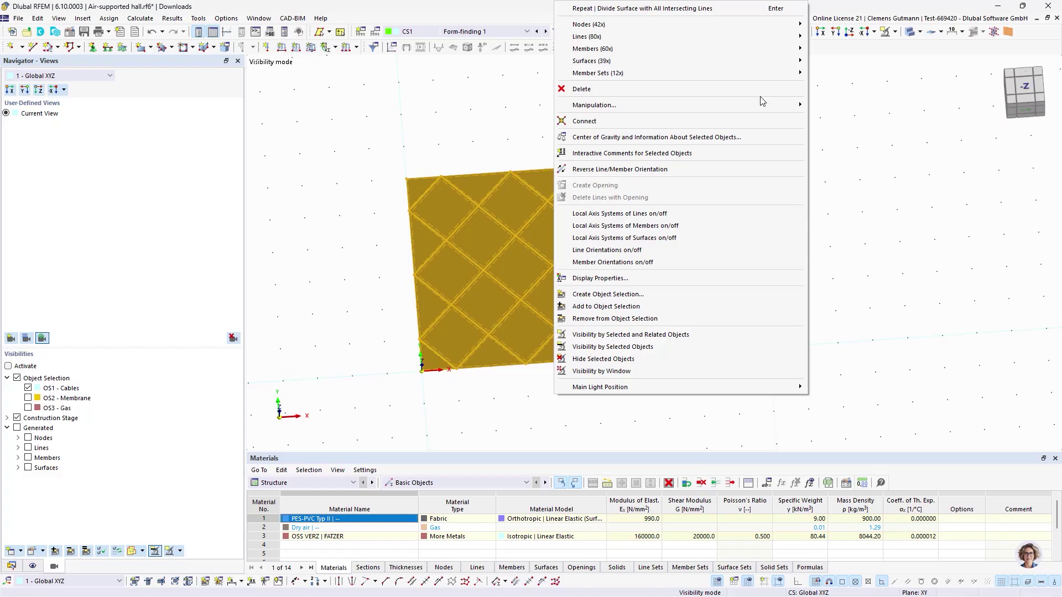
mouse_move(795, 63)
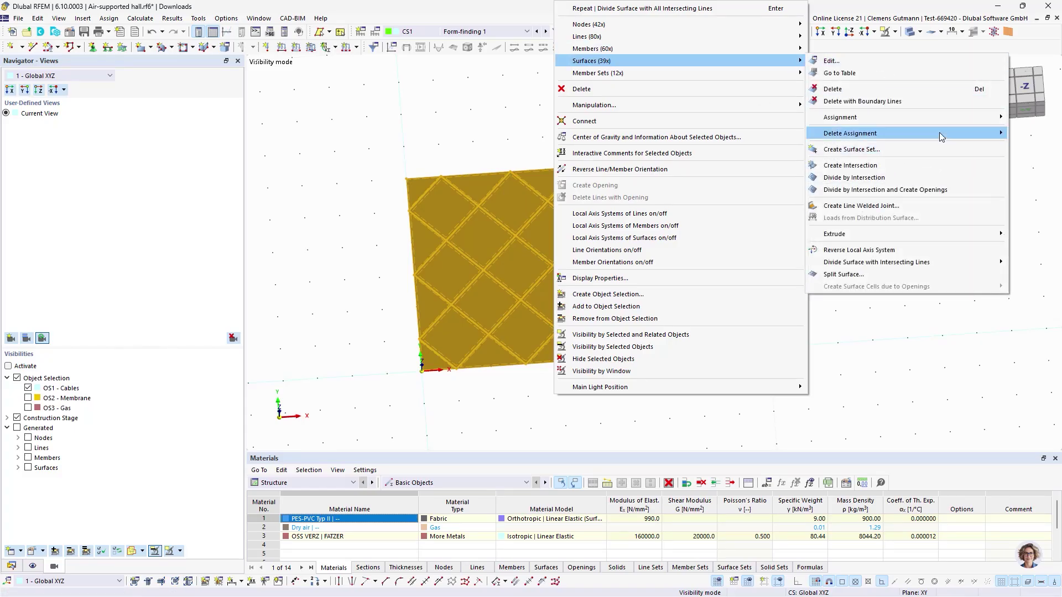
mouse_move(960, 234)
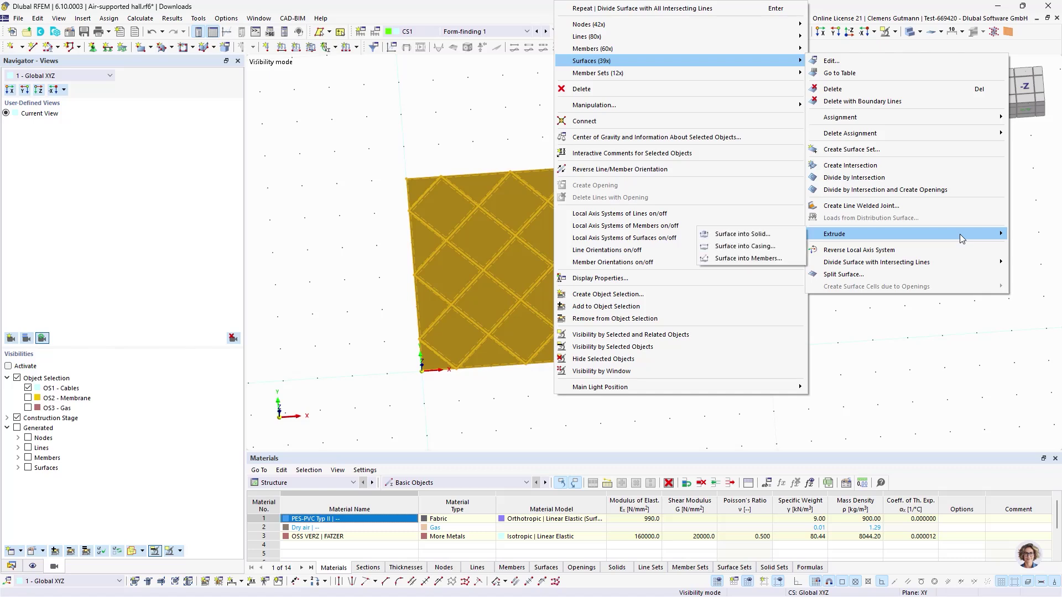
left_click(773, 234)
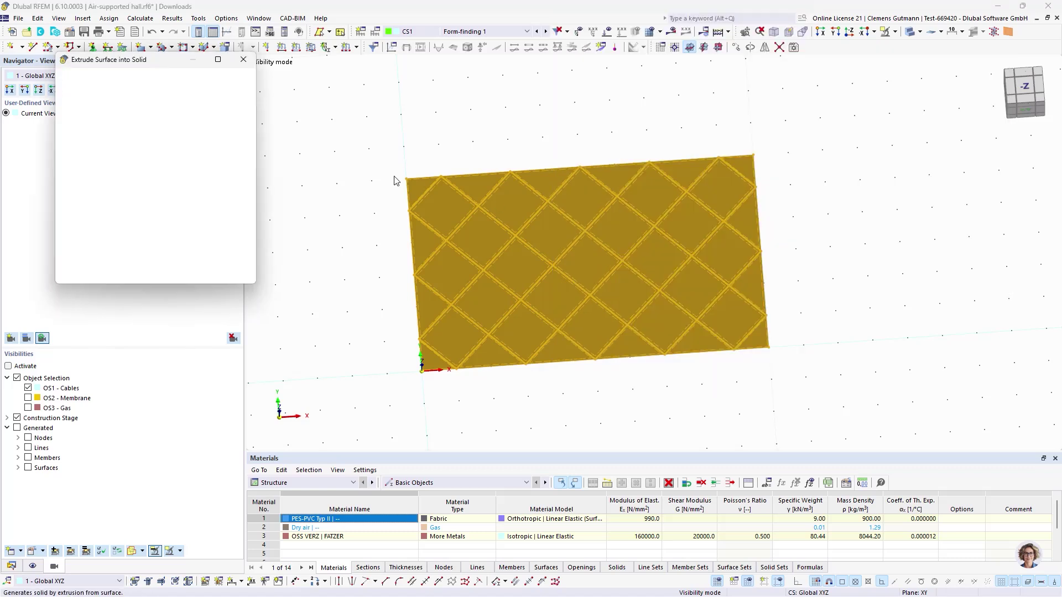
key("Tab")
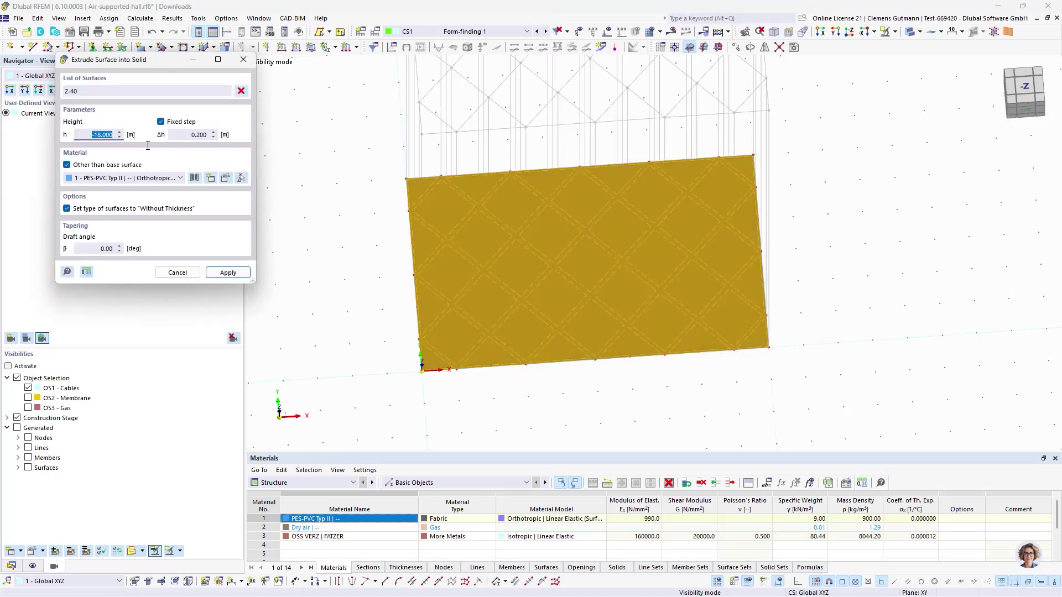
key("Tab")
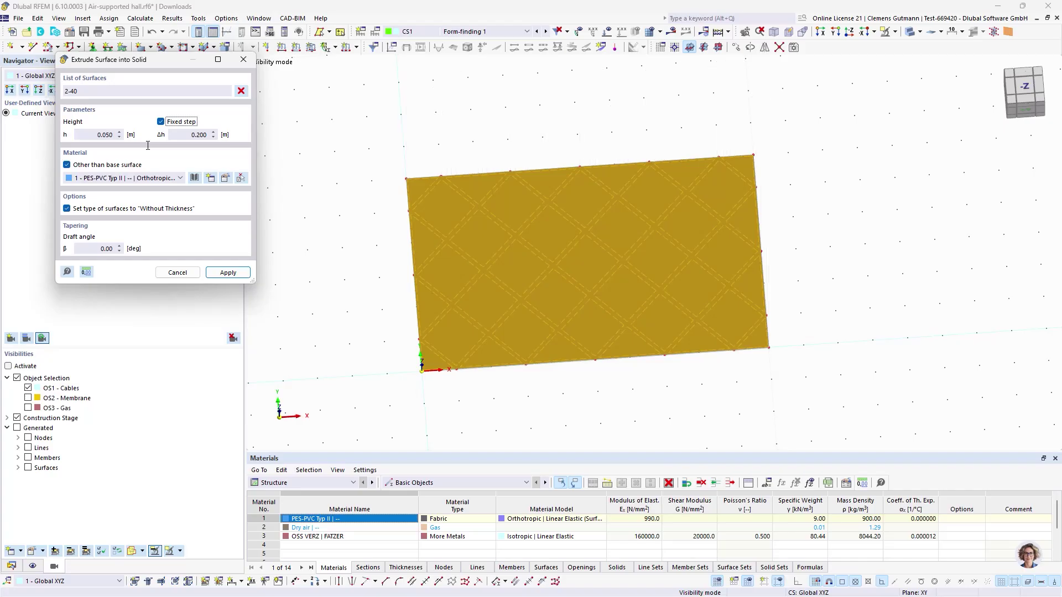
left_click(155, 180)
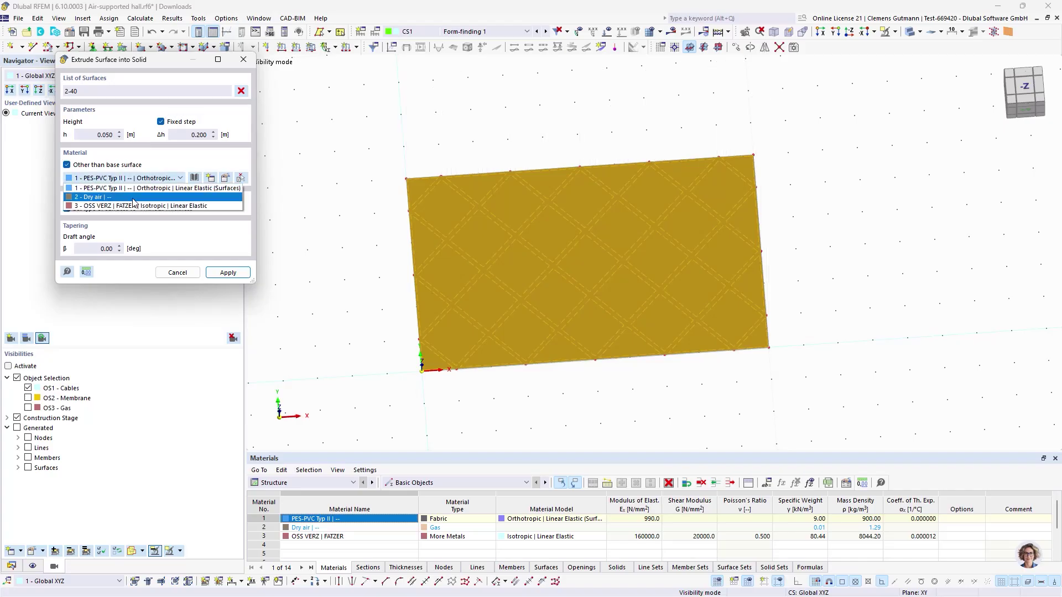
left_click(139, 196)
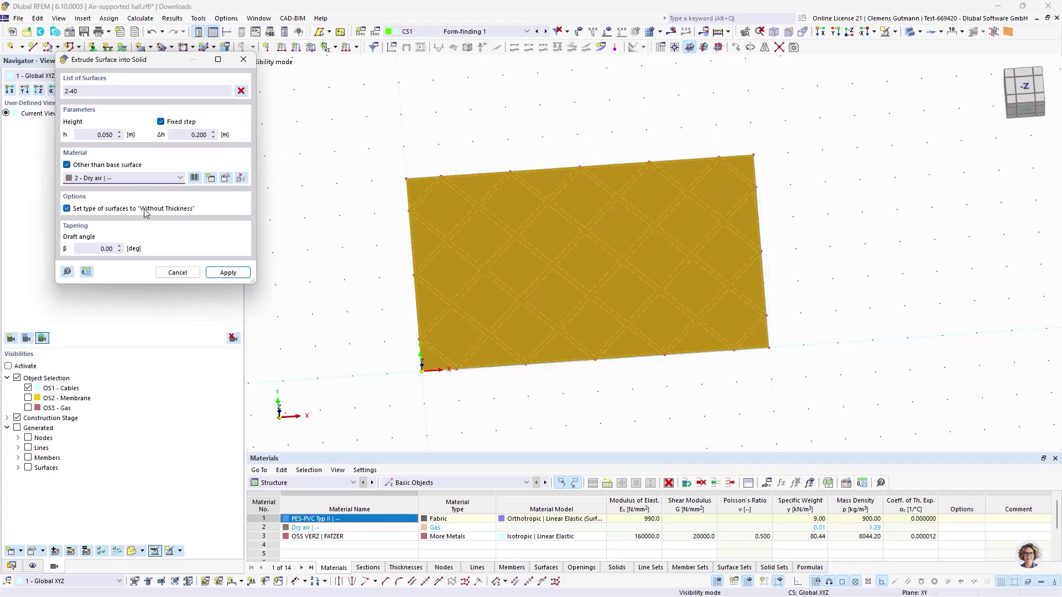
key("Tab")
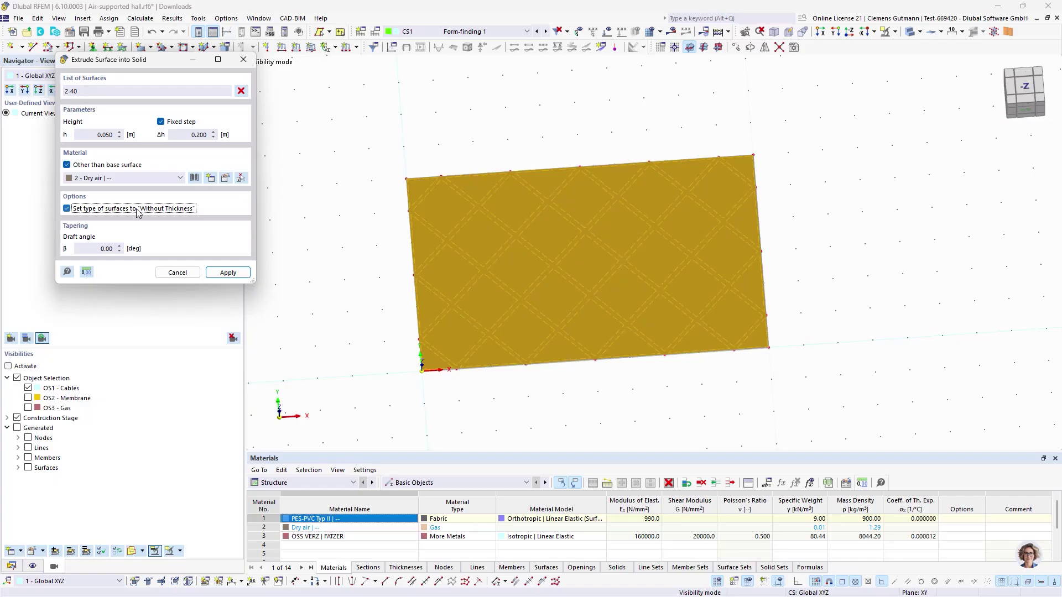
left_click(228, 274)
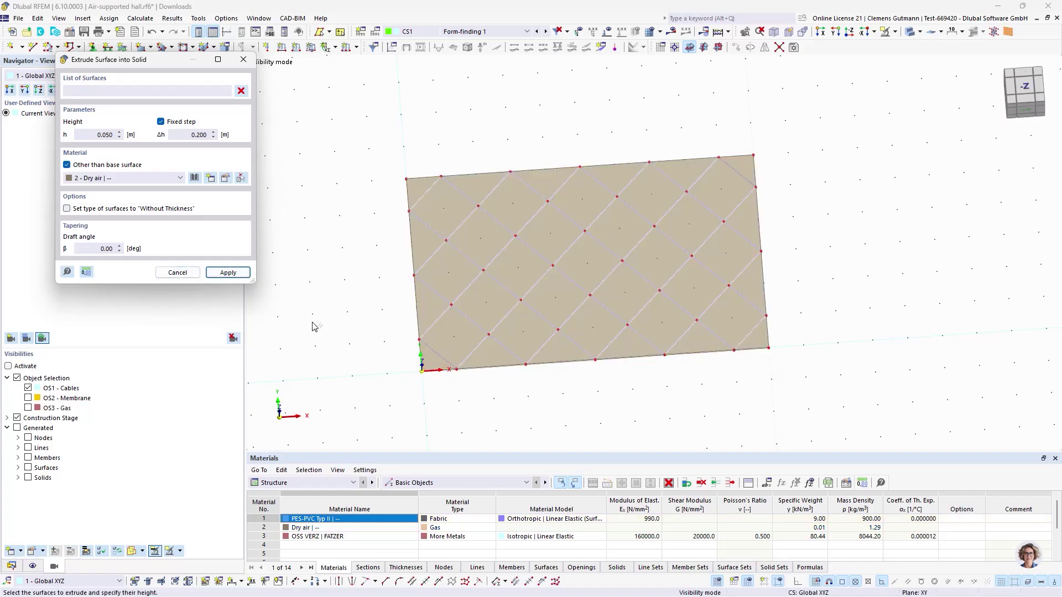
left_click(245, 65)
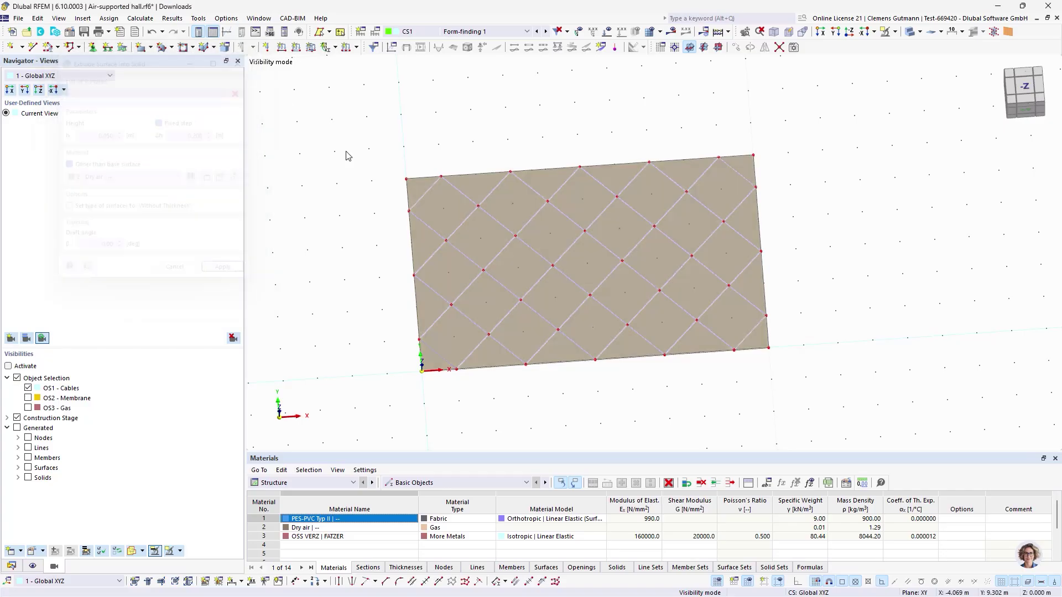
Change the solid type of all the extruded dry air solids to Gas
scroll(448, 399, "up", 2)
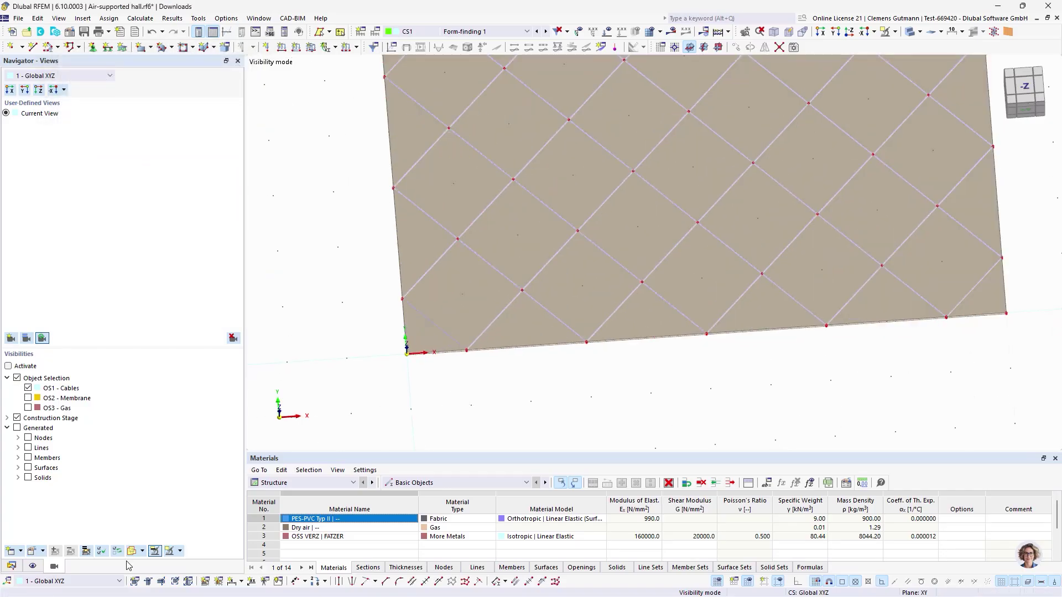
left_click(11, 566)
scroll(45, 204, "up", 5)
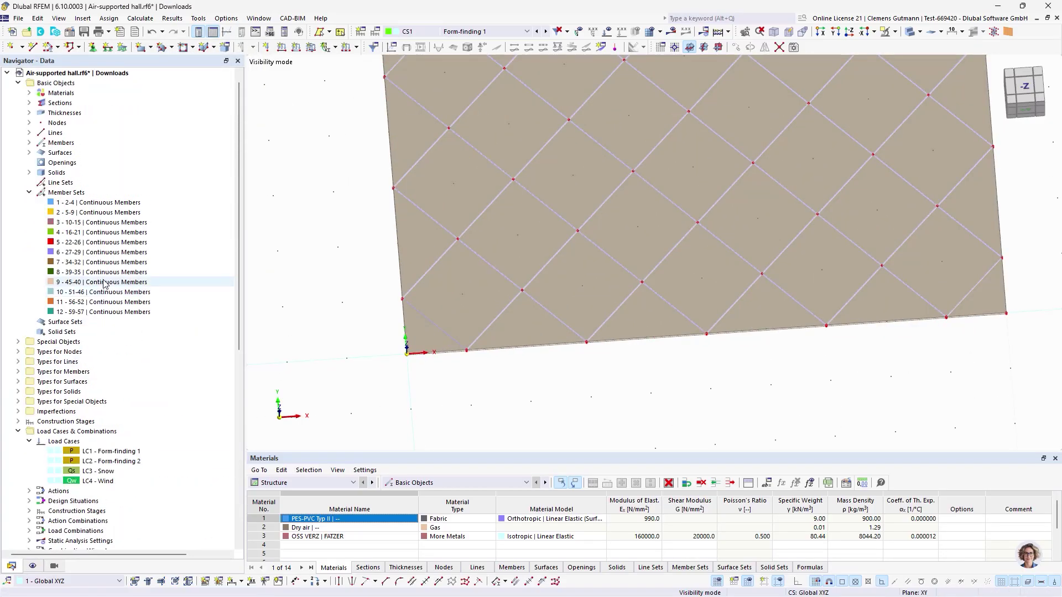
left_click(29, 182)
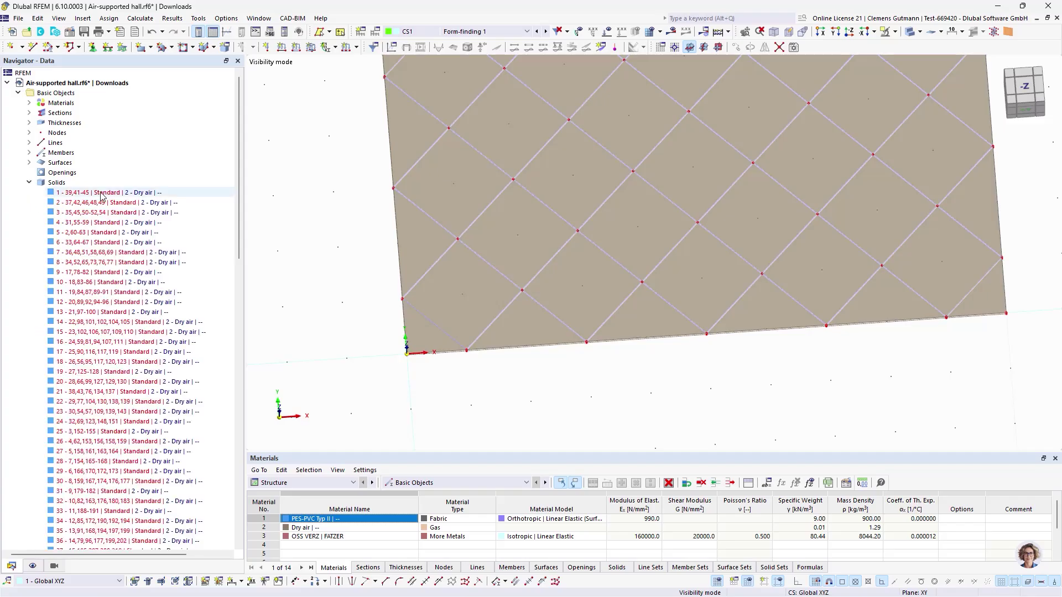
scroll(122, 341, "down", 6)
left_click(96, 392, "shift")
right_click(96, 393)
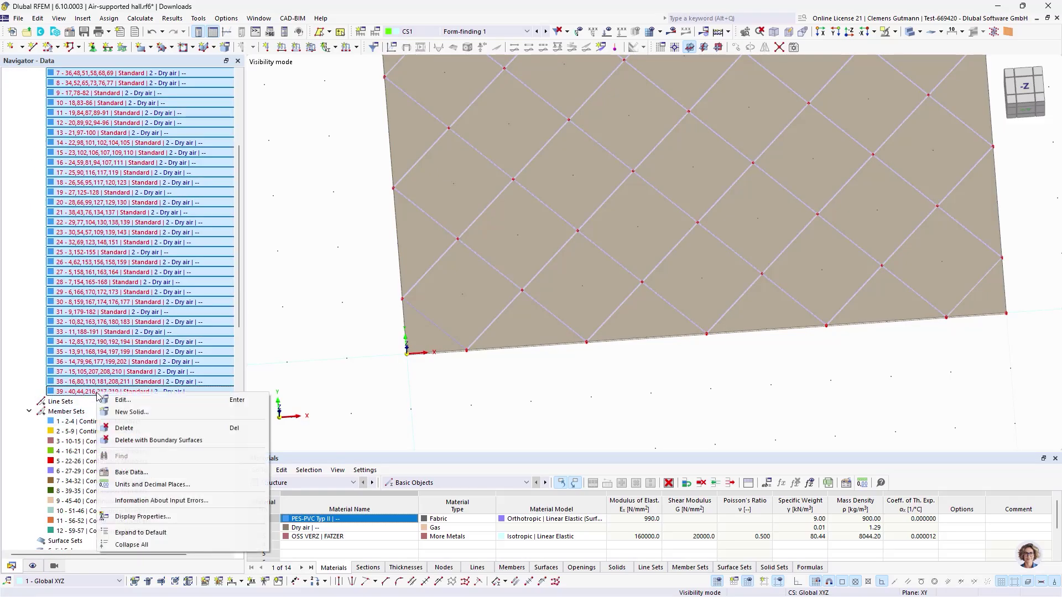
left_click(120, 402)
left_click(242, 154)
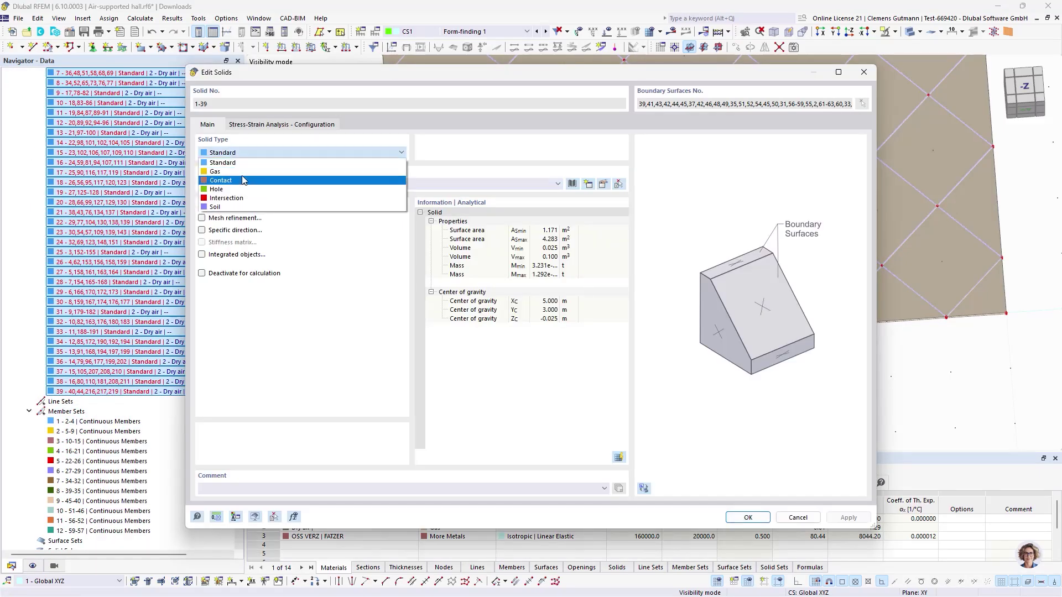
left_click(241, 172)
left_click(757, 517)
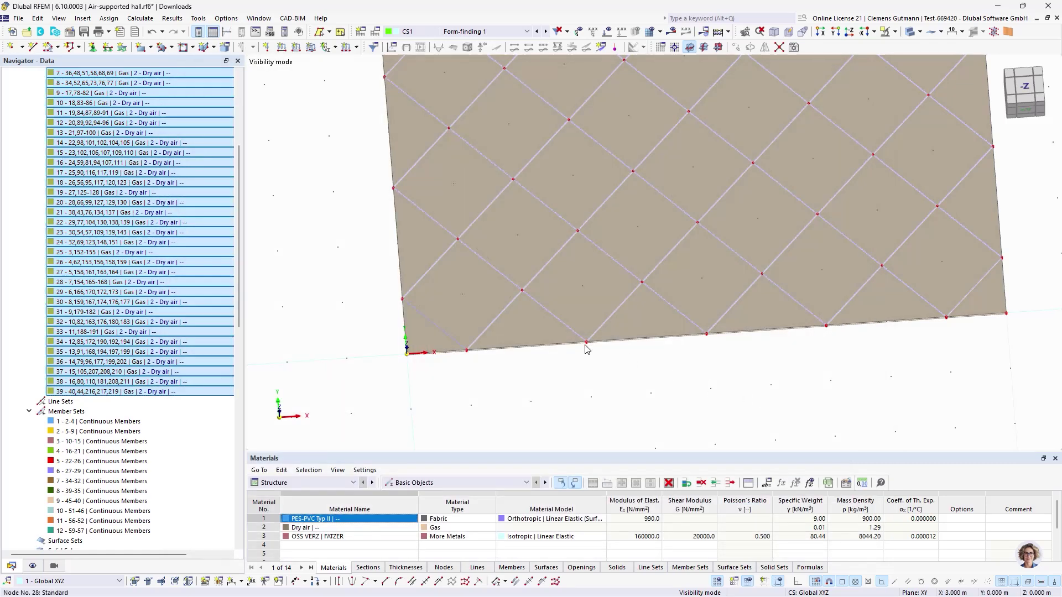
middle_click_drag(585, 351, 514, 302, "ctrl")
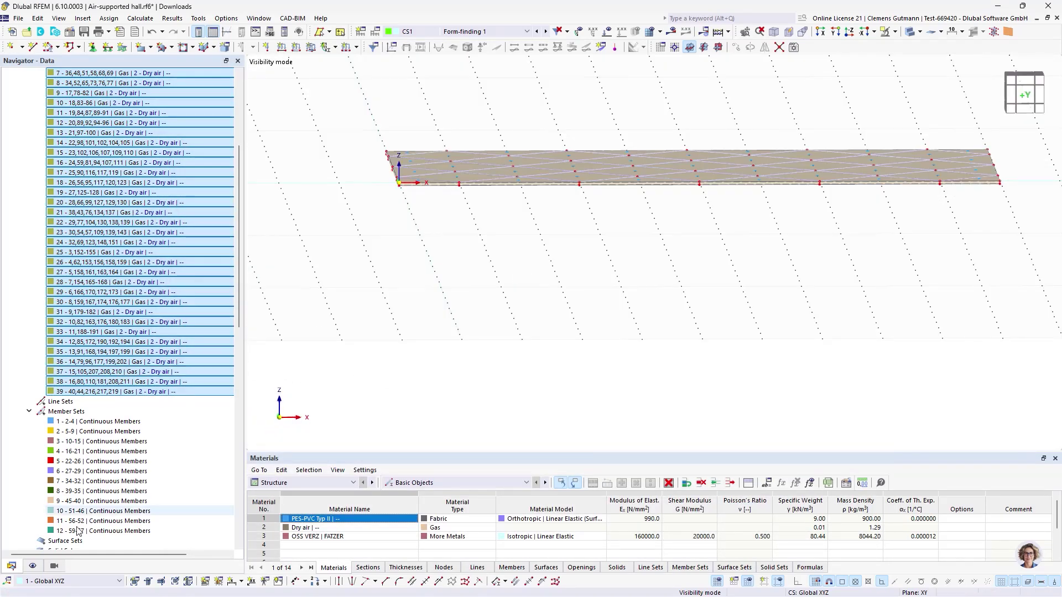
scroll(125, 344, "up", 5)
scroll(125, 344, "up", 1)
left_click(29, 183)
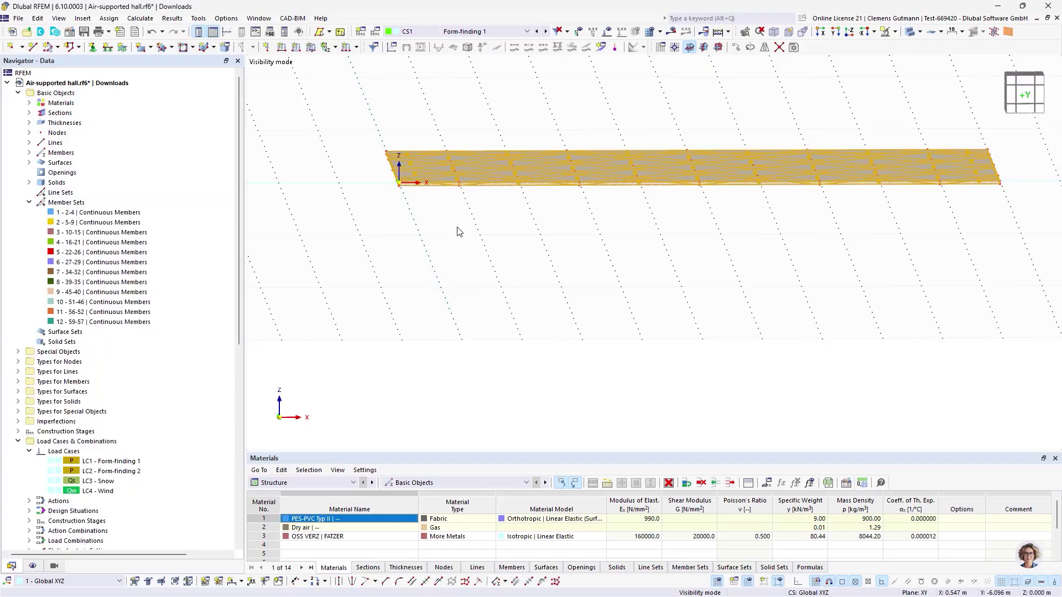
Select the side and bottom surfaces of the gas solids, leaving out the membrane on top, and edit their stiffness type
left_click(1026, 95)
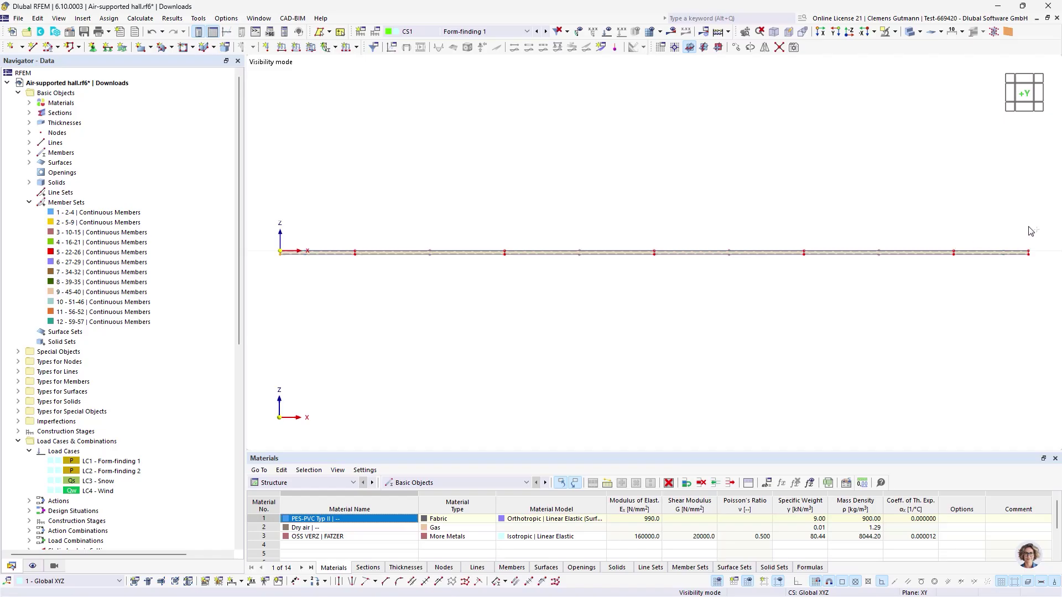
left_click_drag(1030, 230, 1033, 280)
key("Escape")
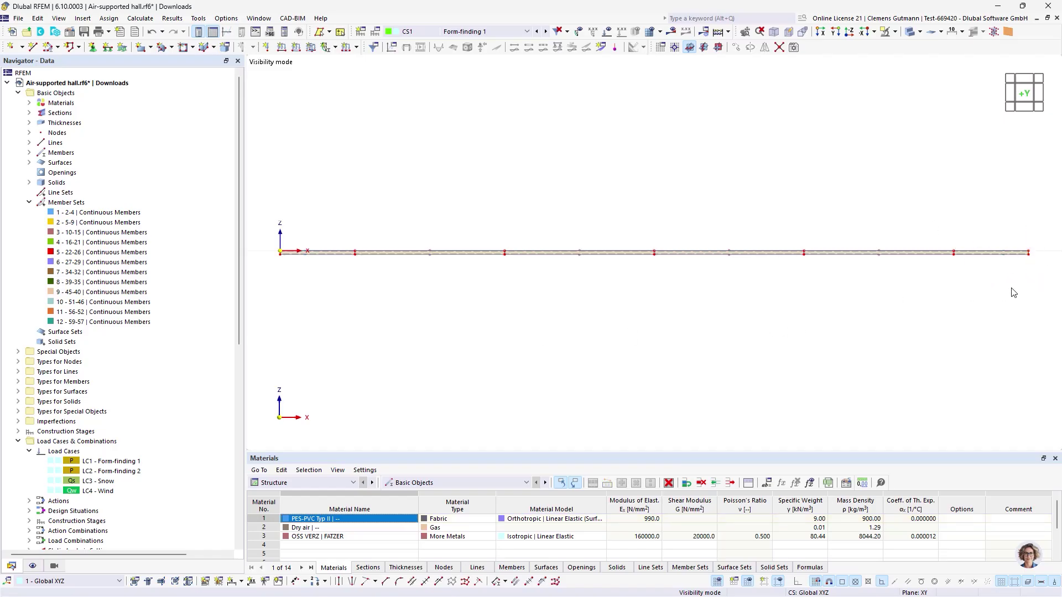
left_click_drag(1040, 287, 264, 257)
scroll(271, 254, "up", 5)
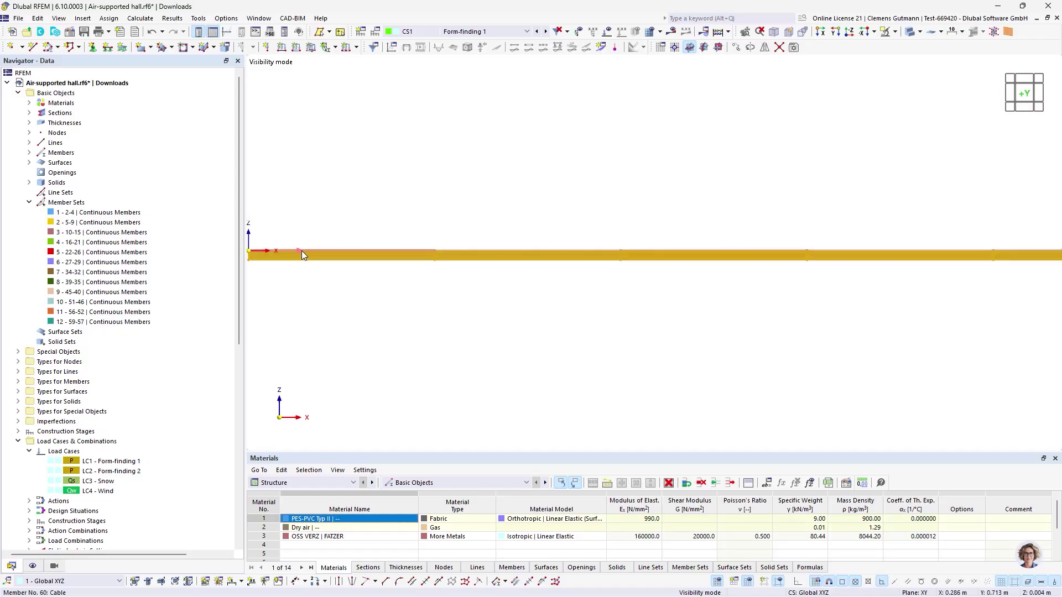
right_click(311, 258)
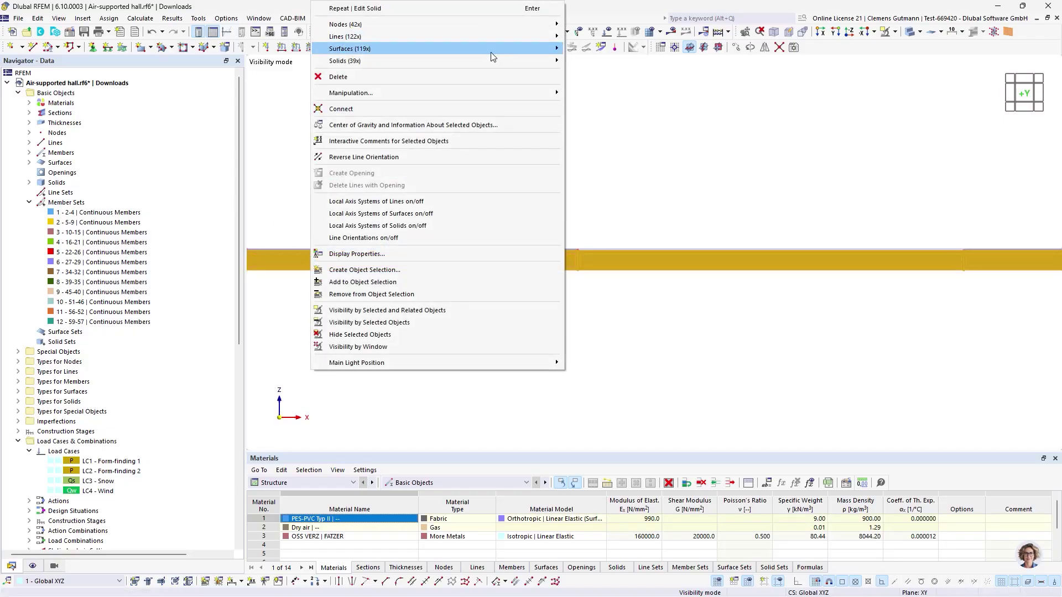
mouse_move(486, 49)
left_click(609, 50)
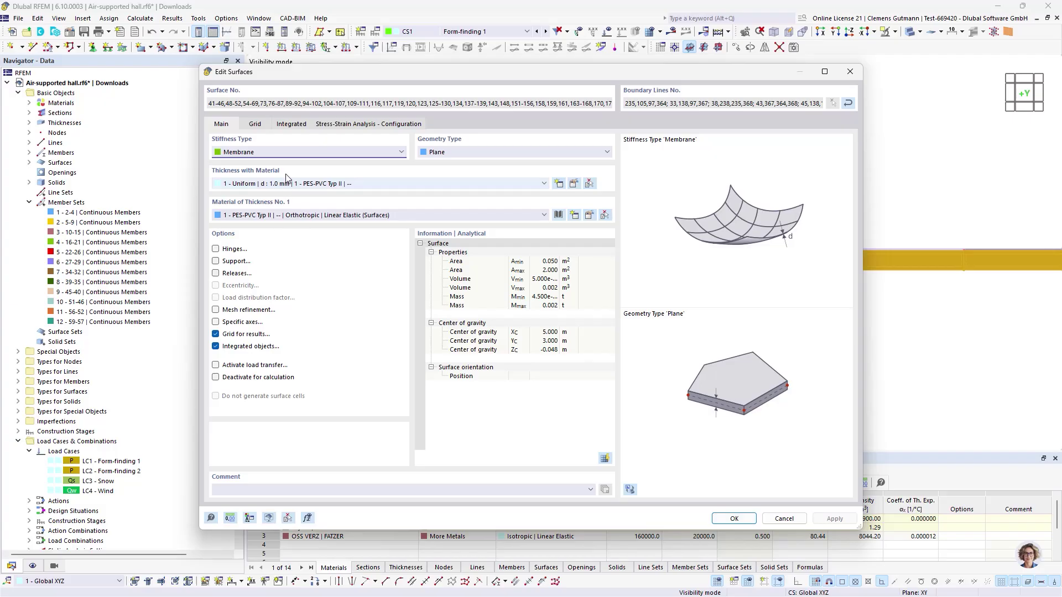
left_click(288, 153)
left_click(260, 183)
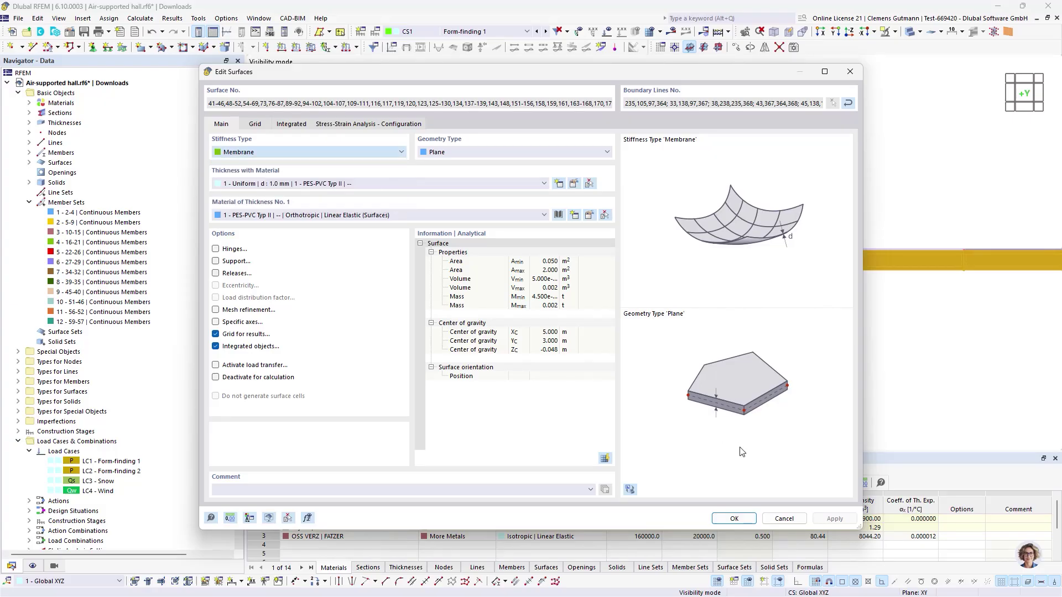
left_click(739, 523)
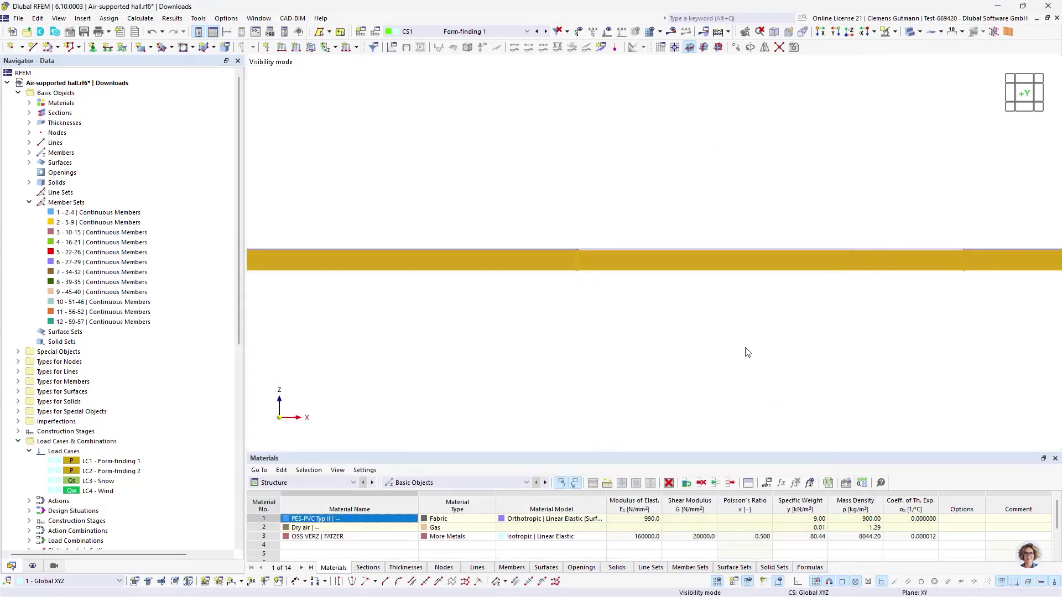
Select the outer side surfaces at both ends of the gas solids, together with the remaining edge and bottom surfaces
scroll(744, 312, "up", 3)
scroll(487, 304, "down", 2)
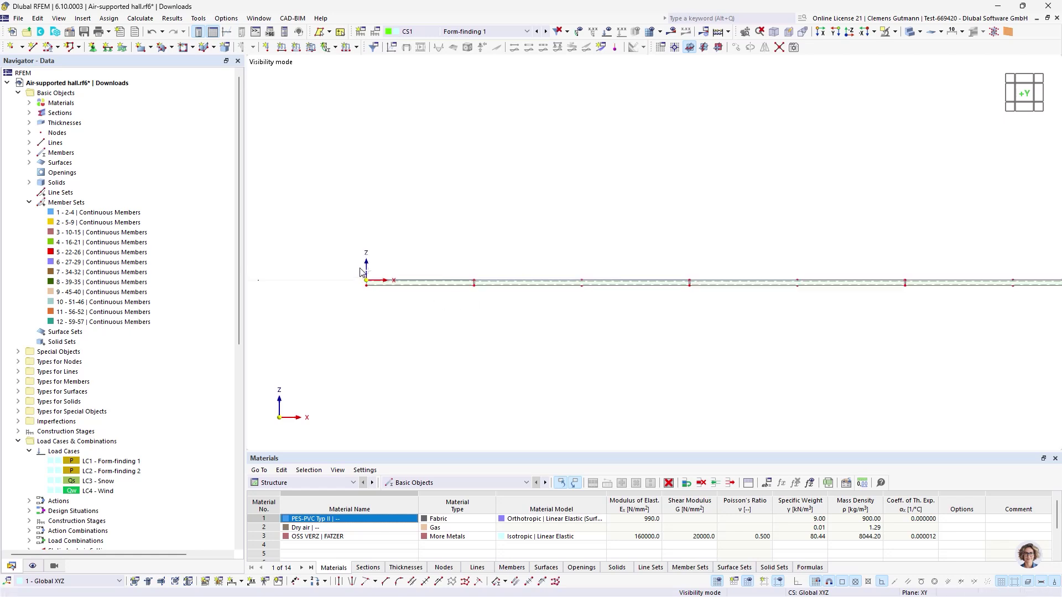
left_click_drag(343, 250, 371, 307)
scroll(335, 310, "down", 4)
scroll(345, 314, "down", 1)
scroll(818, 307, "up", 4)
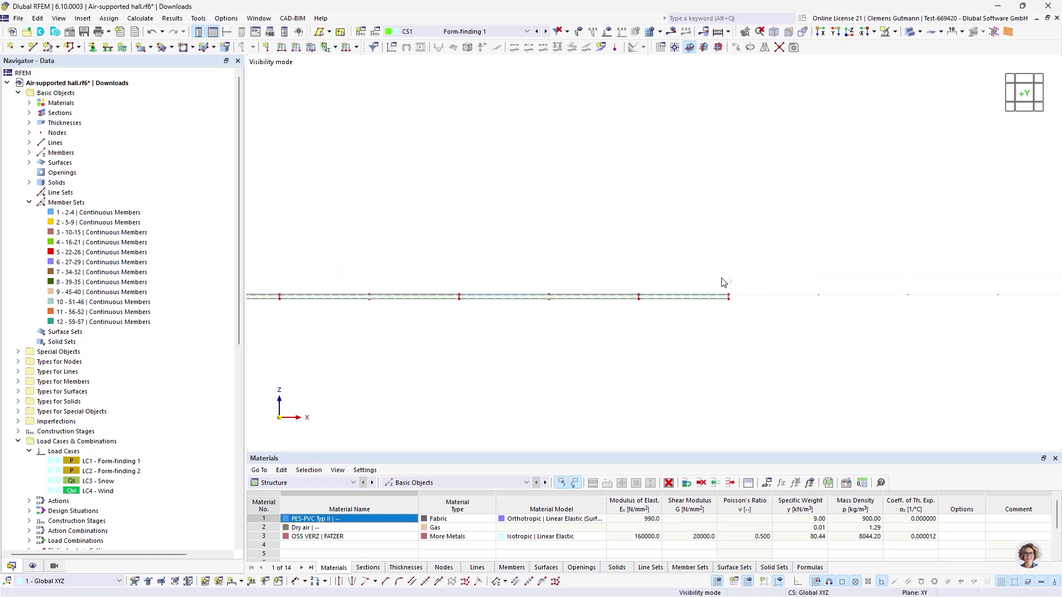
left_click_drag(722, 279, 738, 312, "ctrl")
scroll(853, 294, "down", 3)
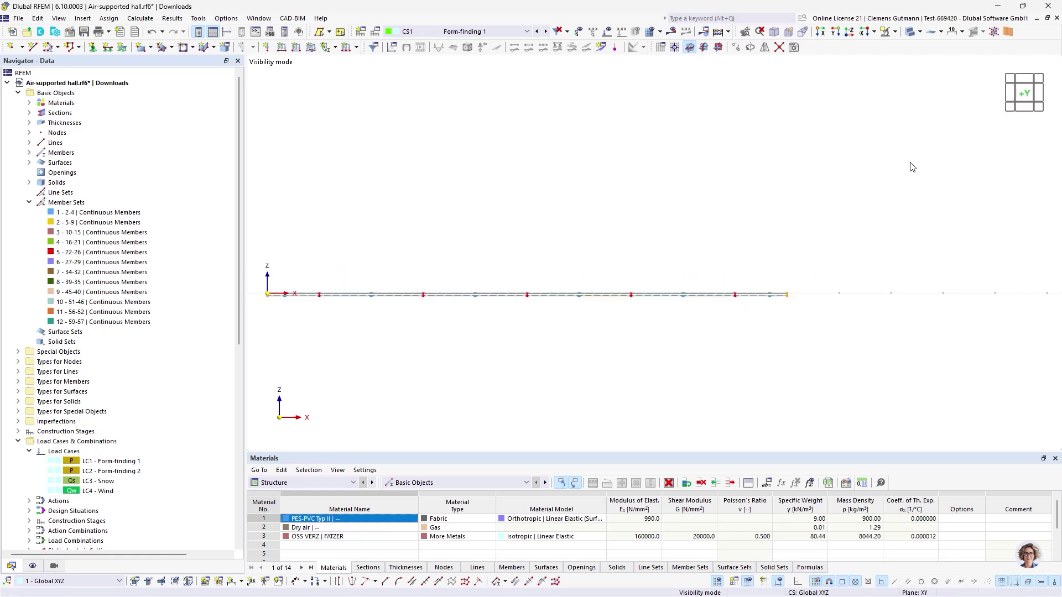
left_click(1012, 93)
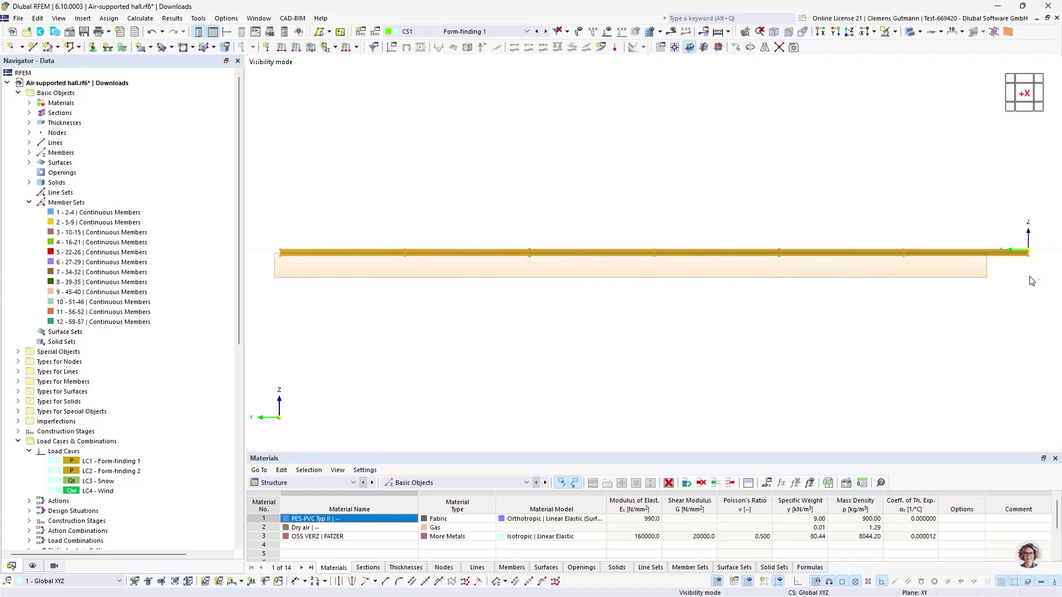
scroll(857, 256, "up", 5)
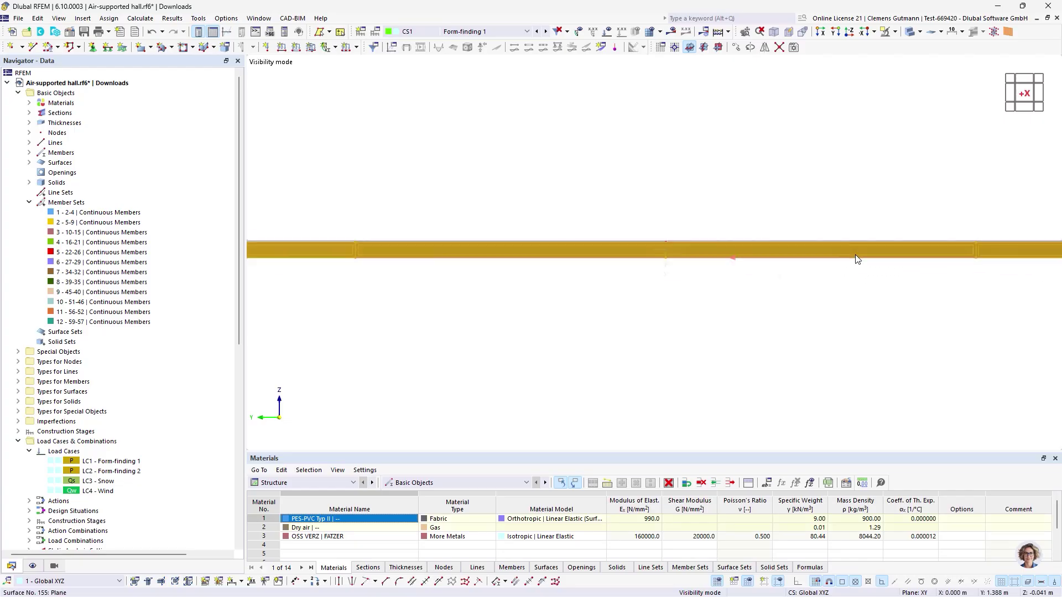
Edit the selected gas solid surfaces with stiffness type Without Thickness and assign a surface support to them
right_click(855, 259)
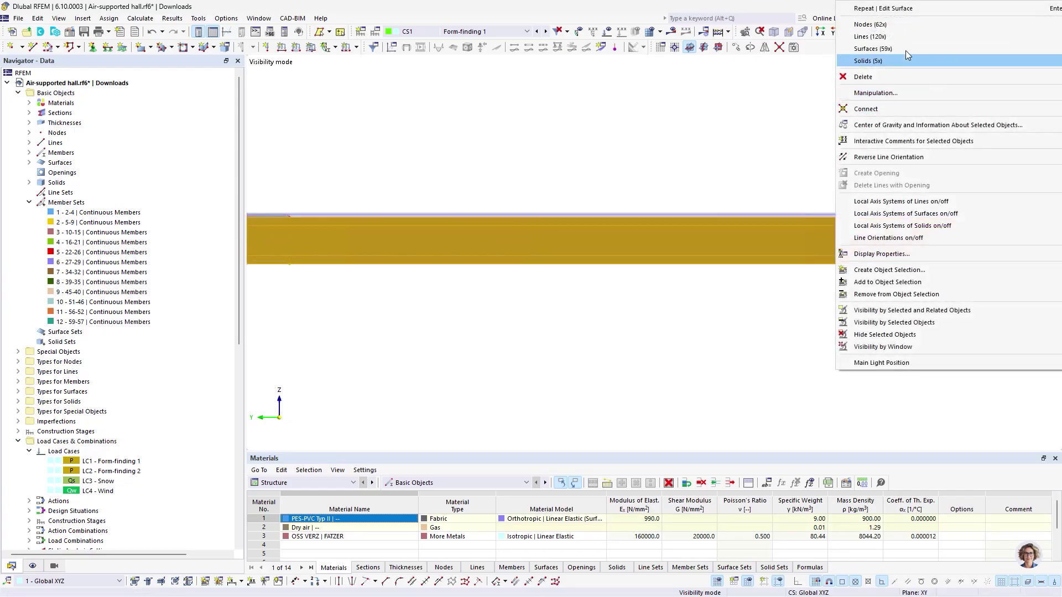
mouse_move(901, 49)
left_click(740, 50)
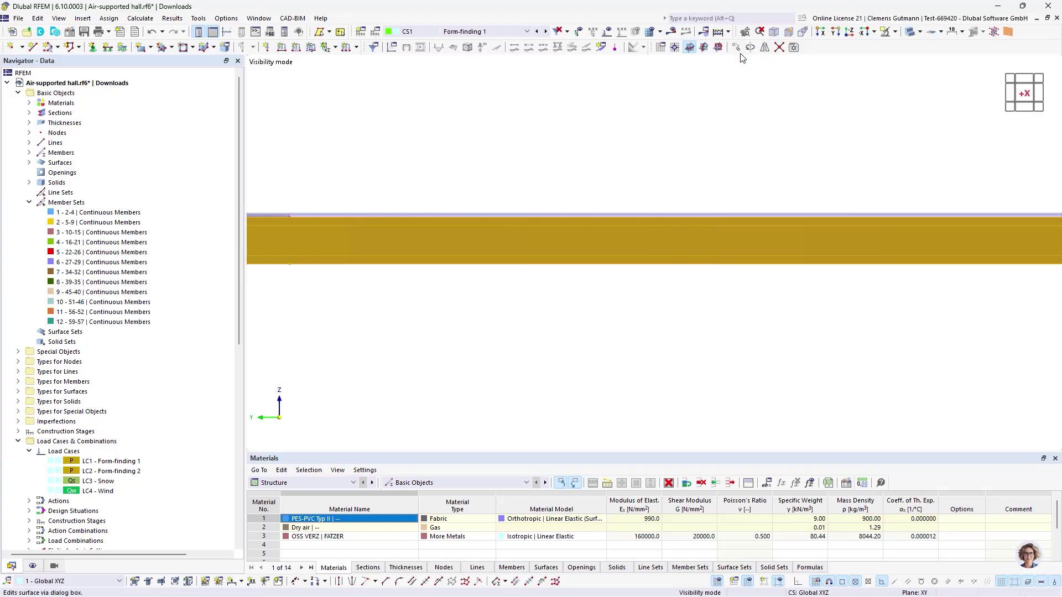
left_click(290, 153)
left_click(280, 200)
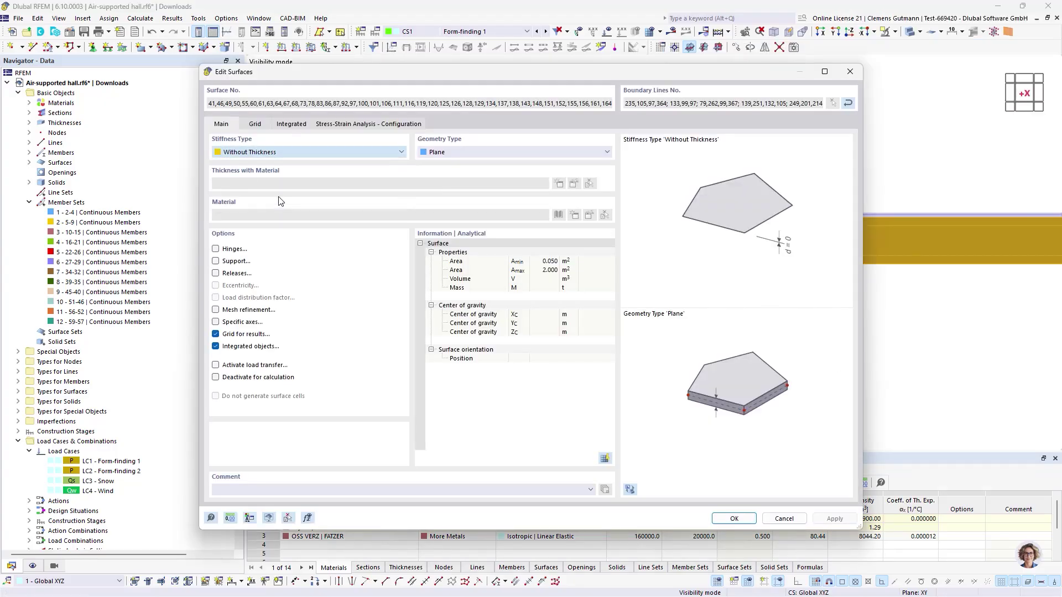
left_click(259, 125)
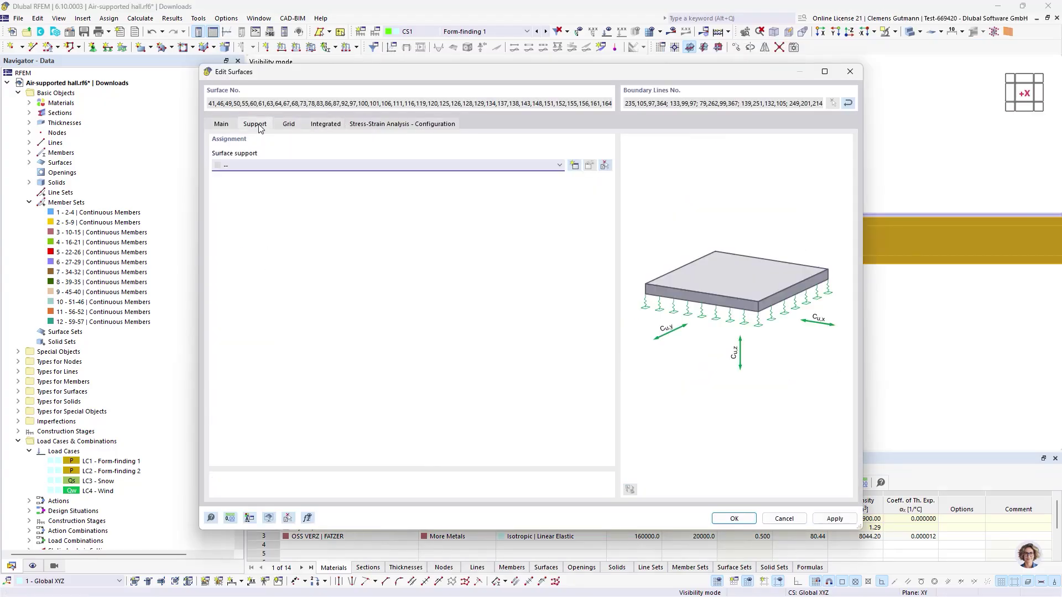
left_click(271, 166)
left_click(266, 183)
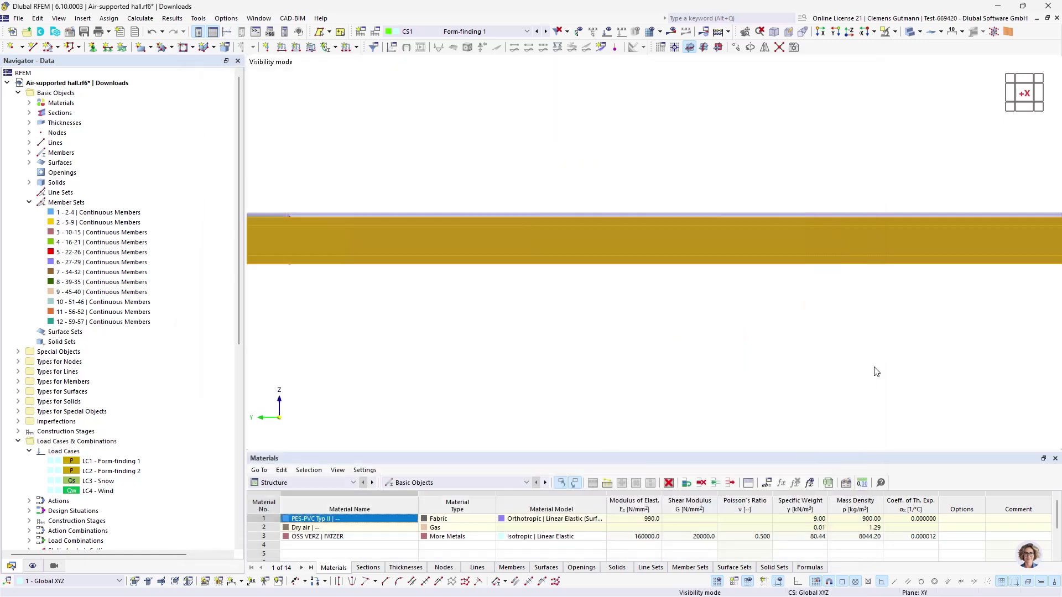
left_click(876, 369)
Show the whole hall model from above in wireframe display
scroll(548, 224, "down", 5)
middle_click_drag(731, 220, 612, 307, "ctrl")
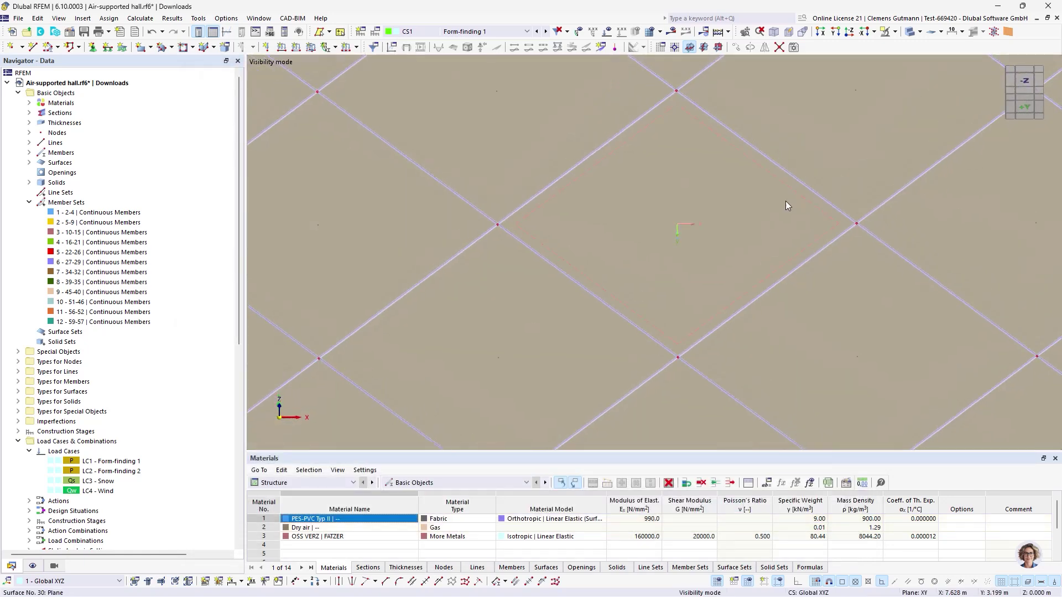
scroll(785, 201, "down", 3)
left_click(1025, 86)
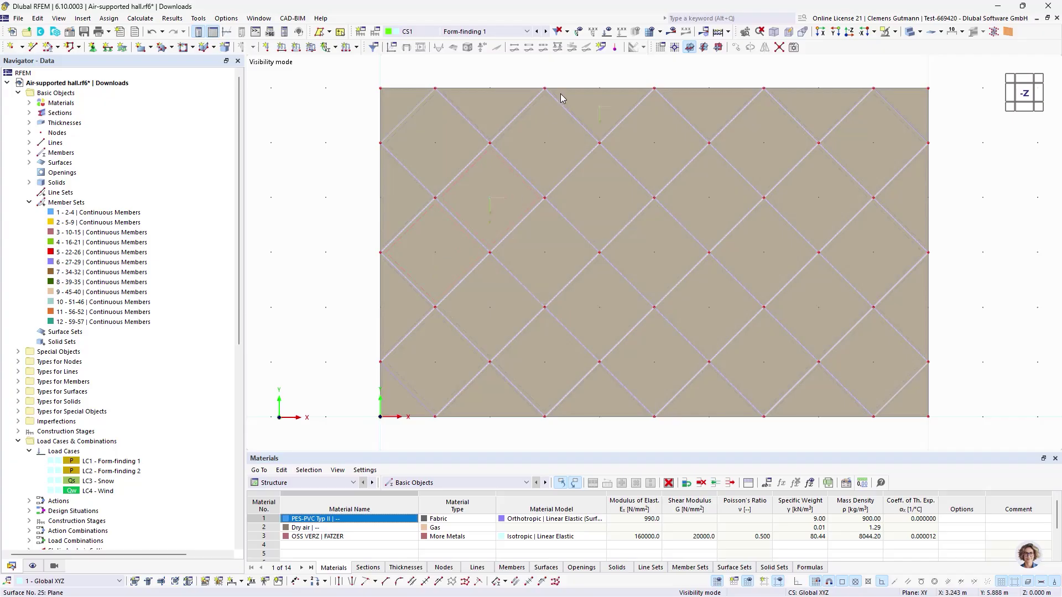
left_click(922, 31)
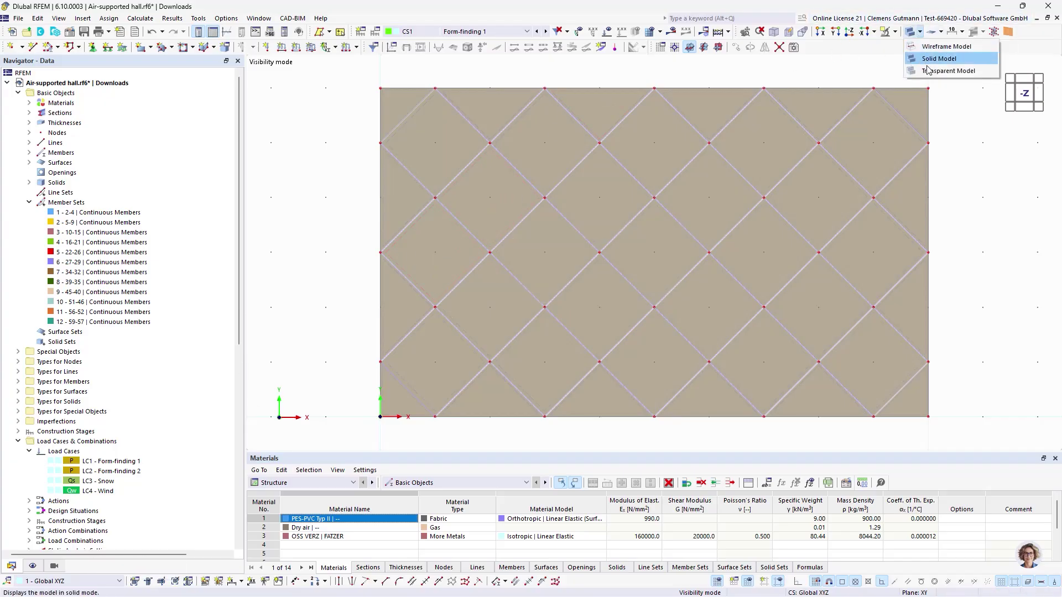
left_click(946, 47)
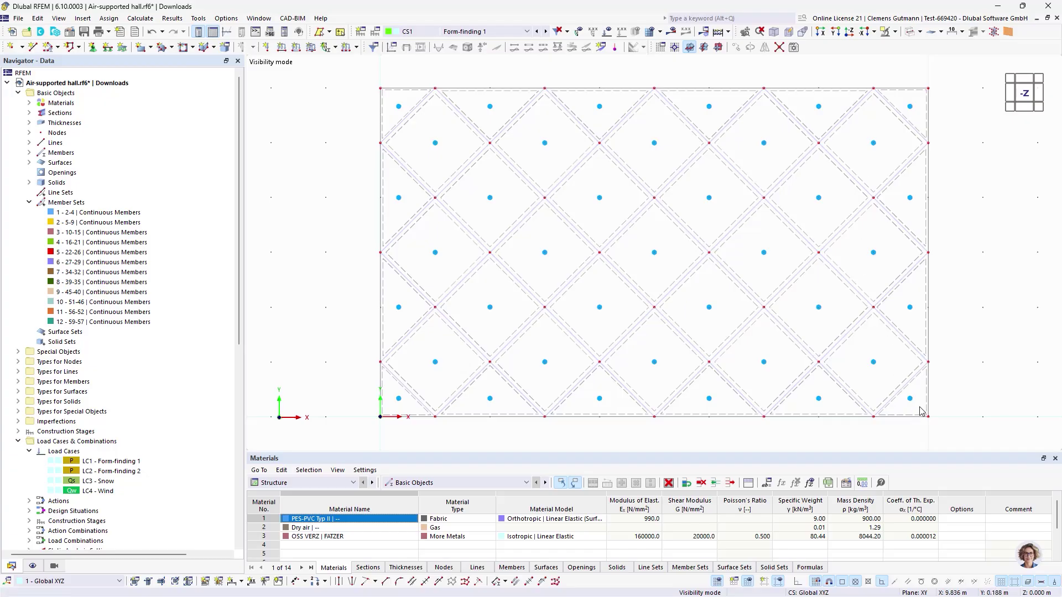
Give all surfaces in the model specific input axes by angular rotation with an angle α of 45°
left_click_drag(921, 413, 370, 89)
right_click(402, 116)
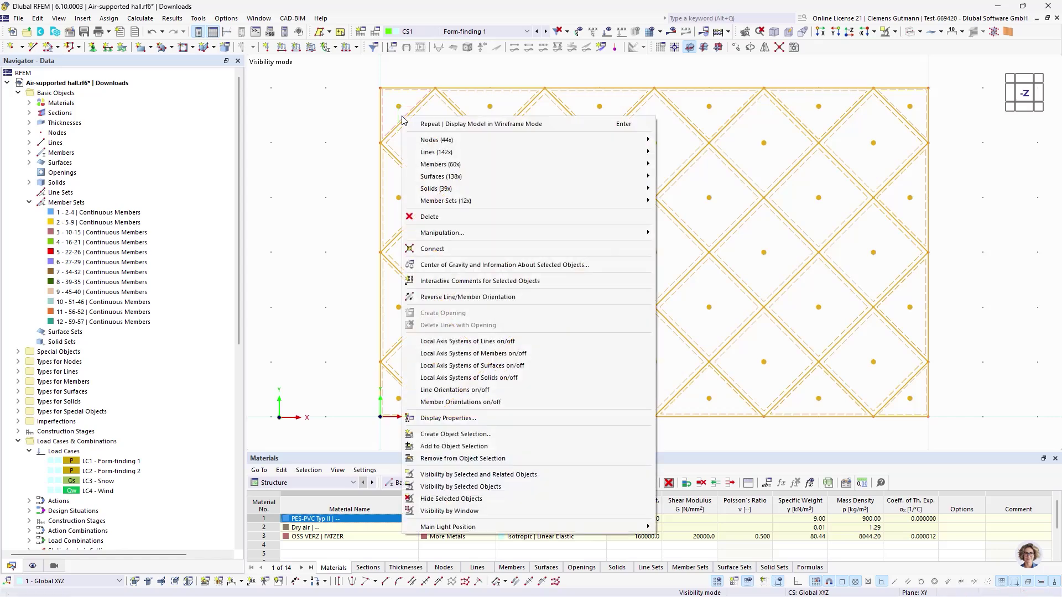
mouse_move(593, 177)
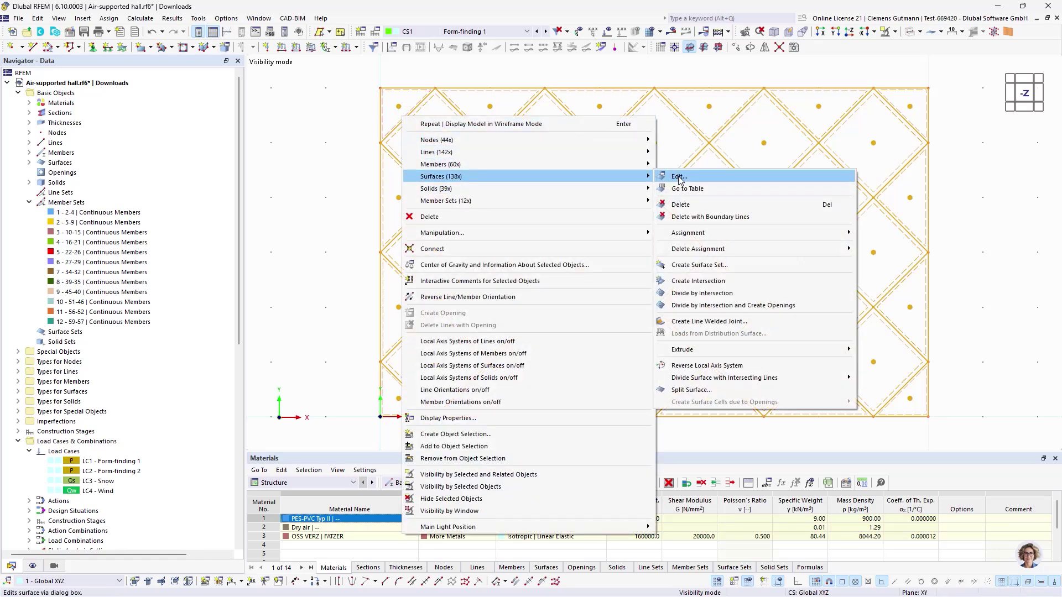
left_click(680, 175)
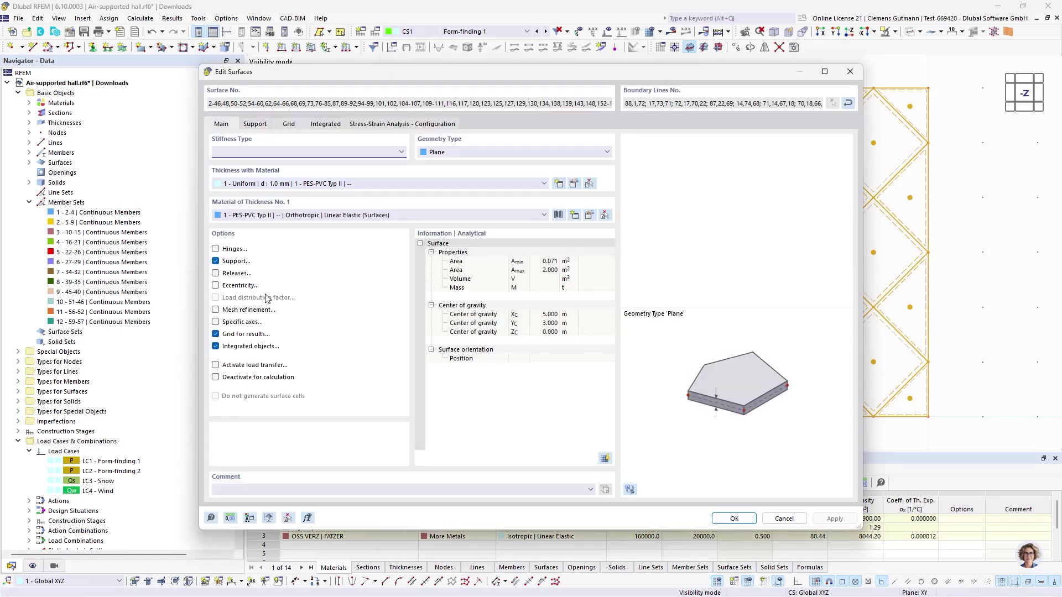
left_click(227, 323)
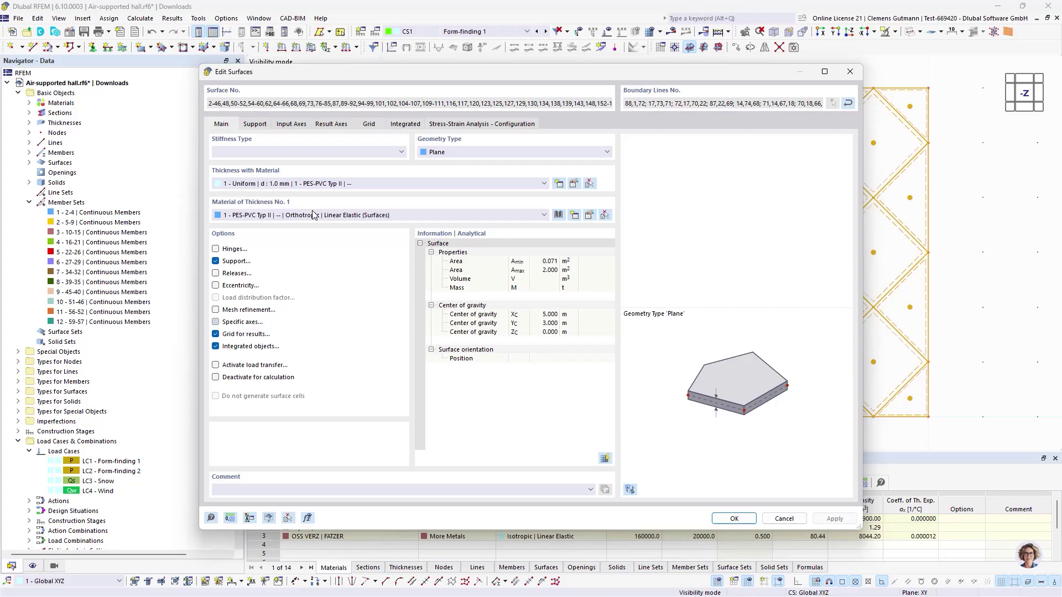
left_click(287, 124)
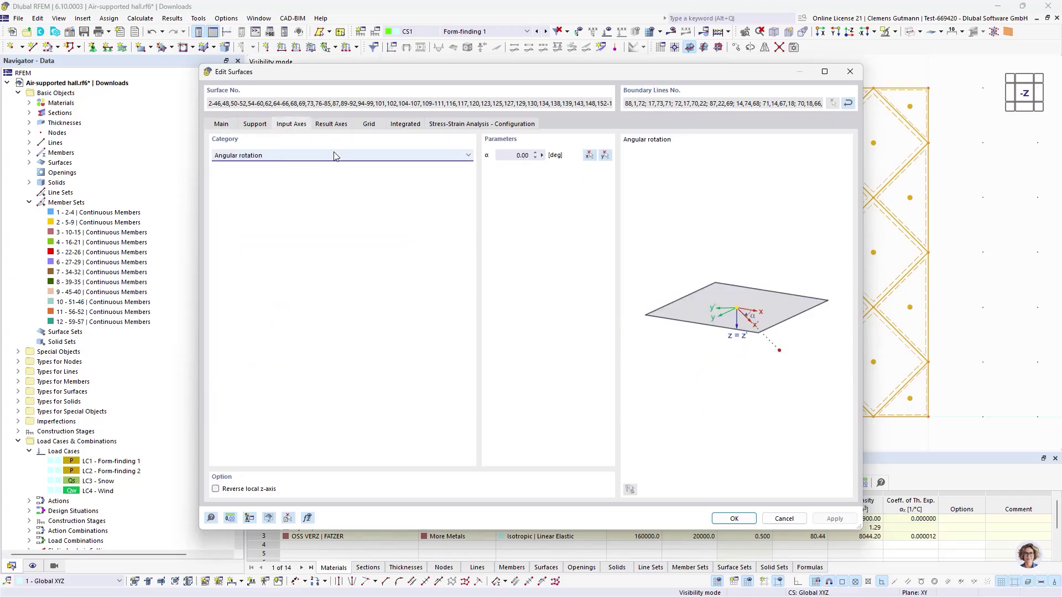
left_click(524, 155)
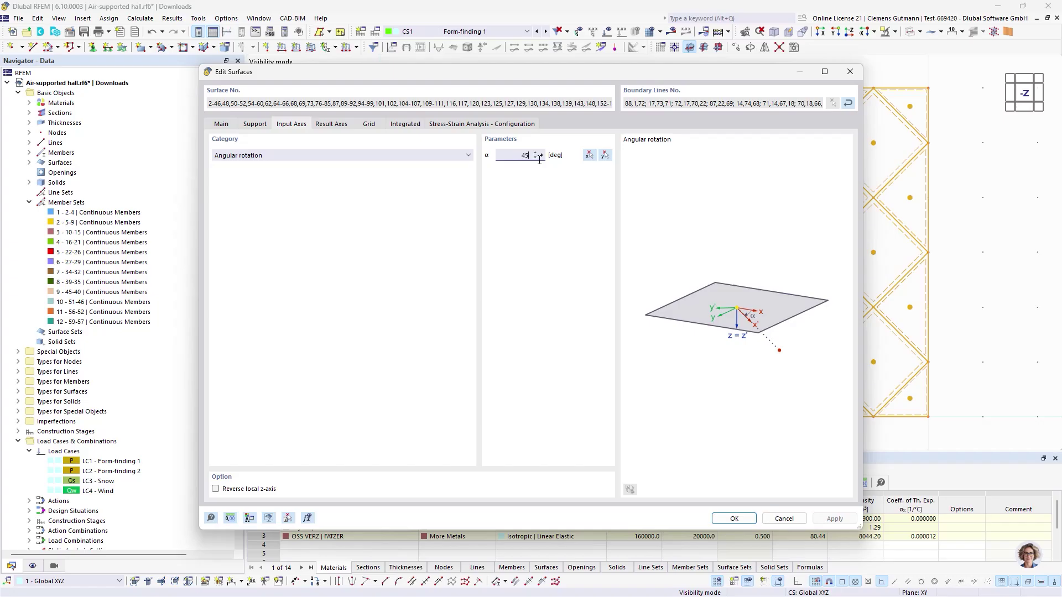
key("Tab")
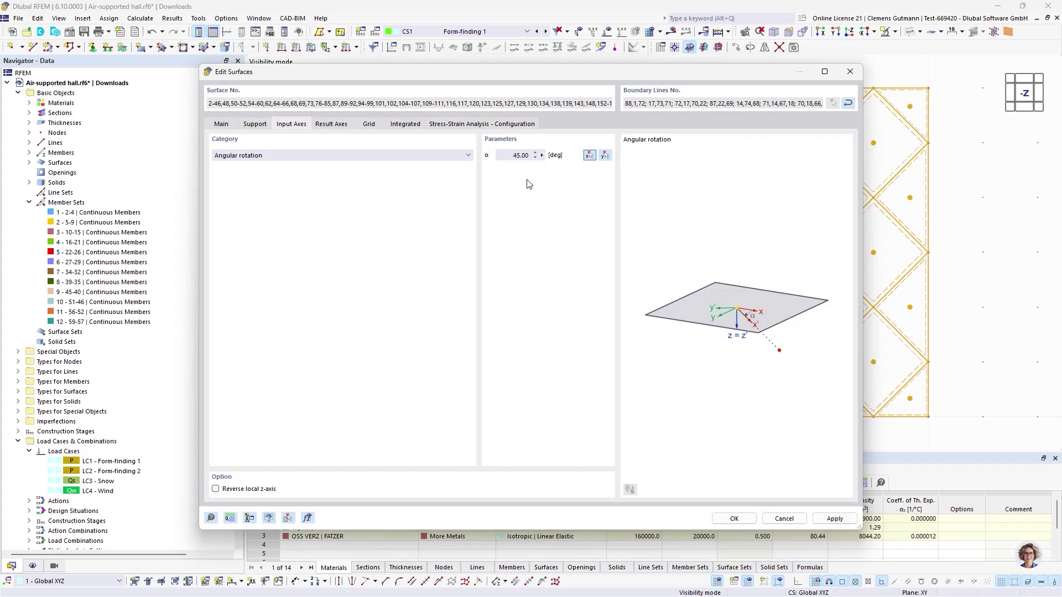
left_click(434, 157)
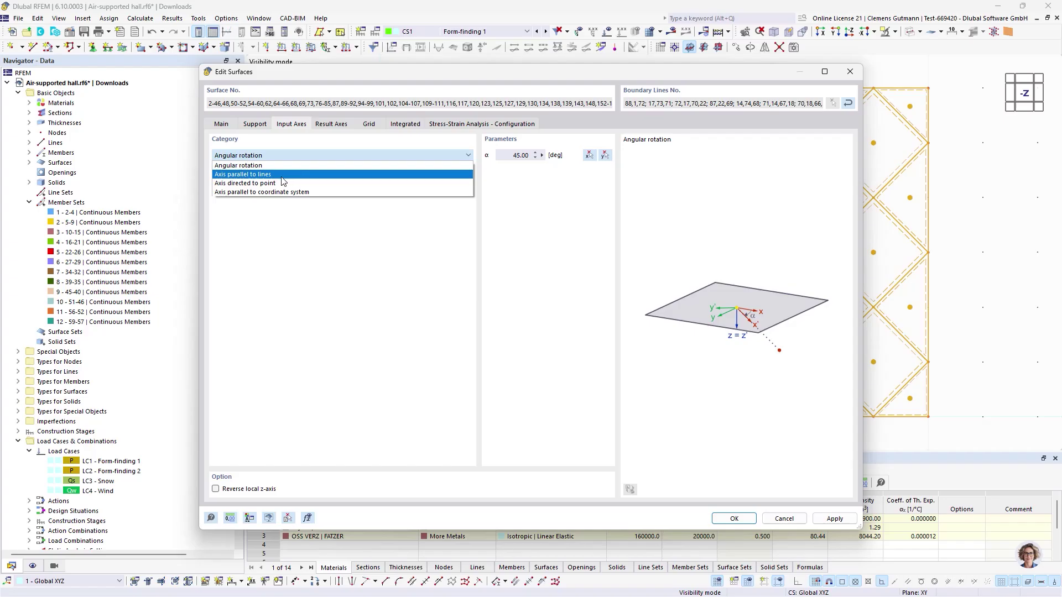
left_click(293, 154)
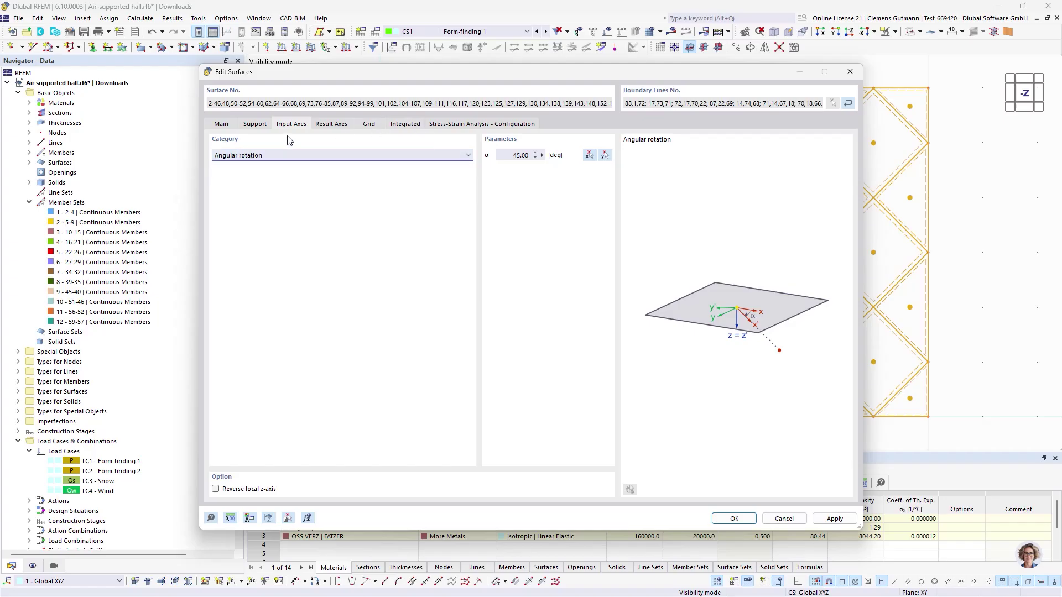
left_click(731, 520)
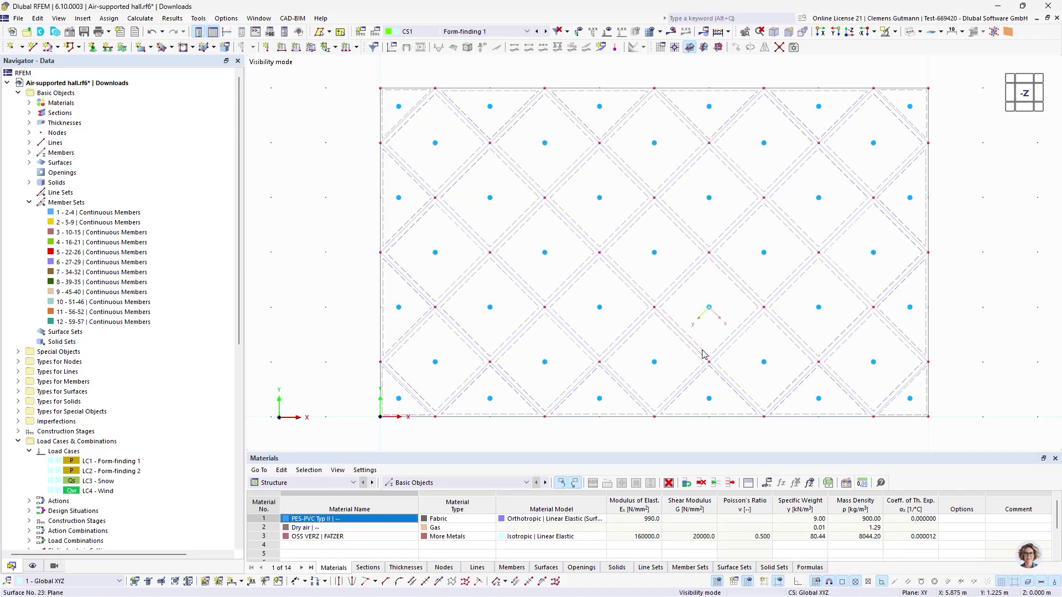
scroll(575, 335, "down", 1)
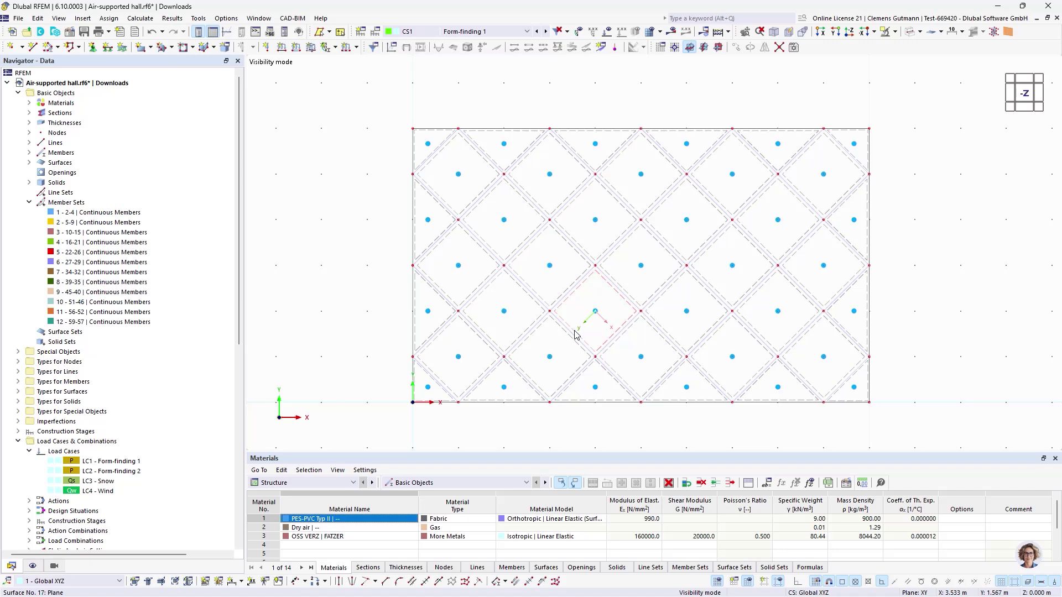
scroll(526, 380, "up", 1)
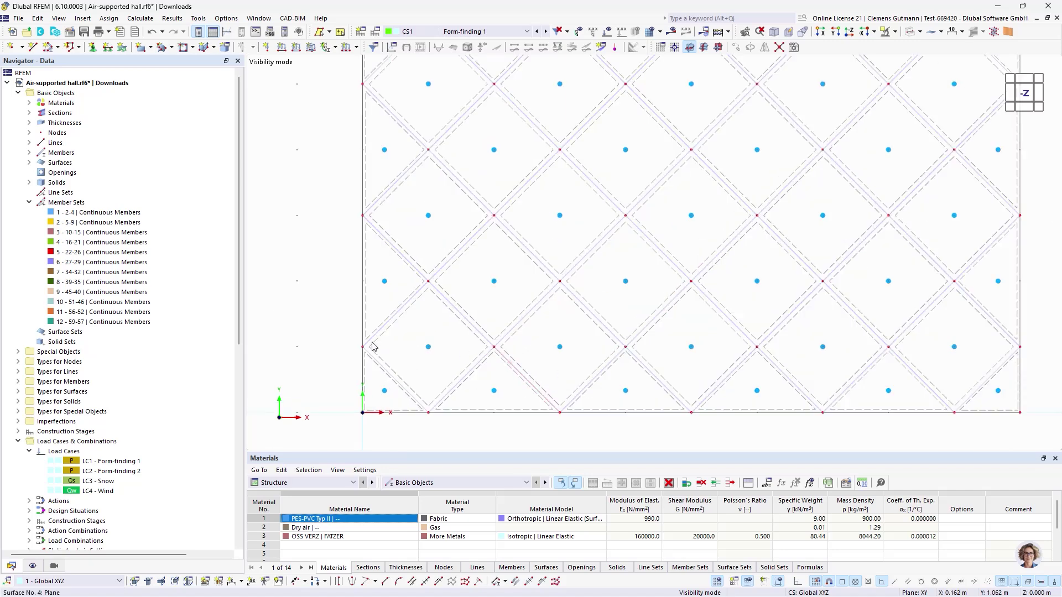
Select the uniform force surface load in LC1 - Form-finding 1 and view the model at an angle
scroll(90, 447, "down", 12)
left_click(128, 314)
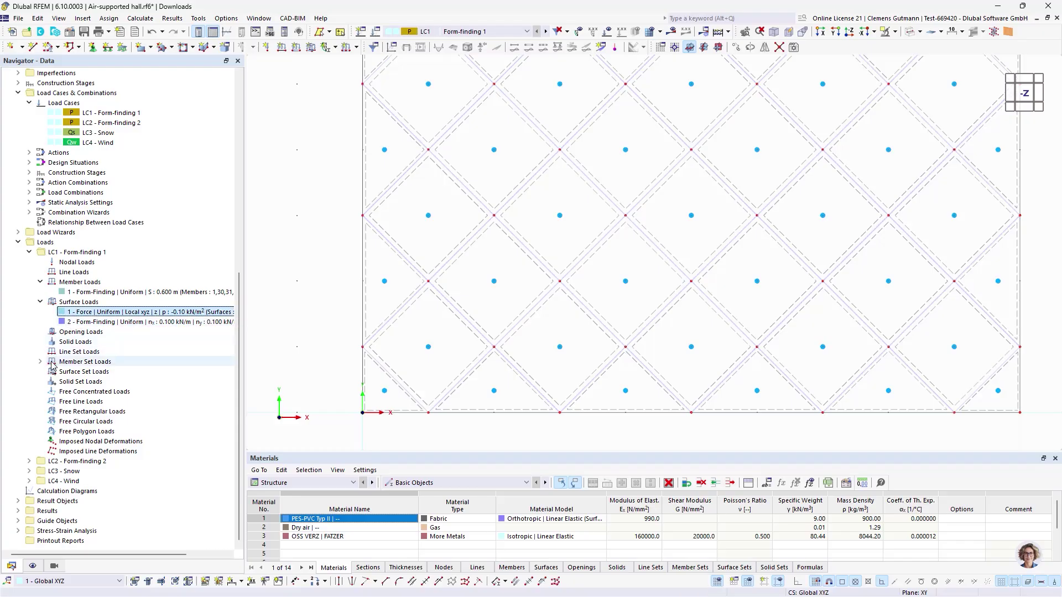
scroll(558, 213, "down", 4)
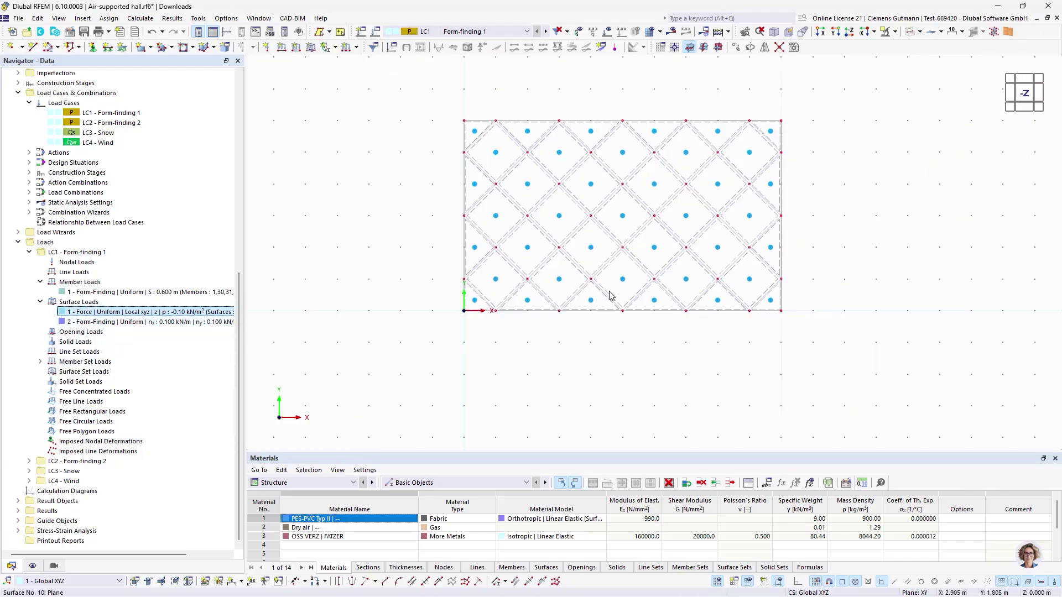
middle_click_drag(613, 296, 632, 226, "ctrl")
scroll(633, 230, "up", 3)
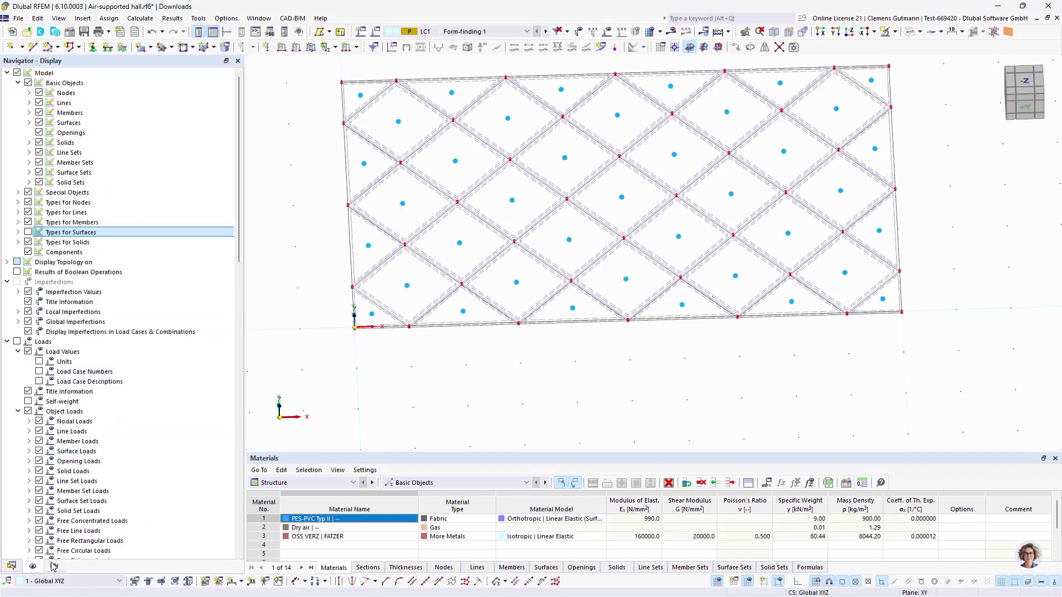
Restrict the visible objects to the object selection OS2 - Membrane and display the loads of LC1 - Form-finding 1
left_click(33, 566)
left_click(28, 398)
left_click(28, 388)
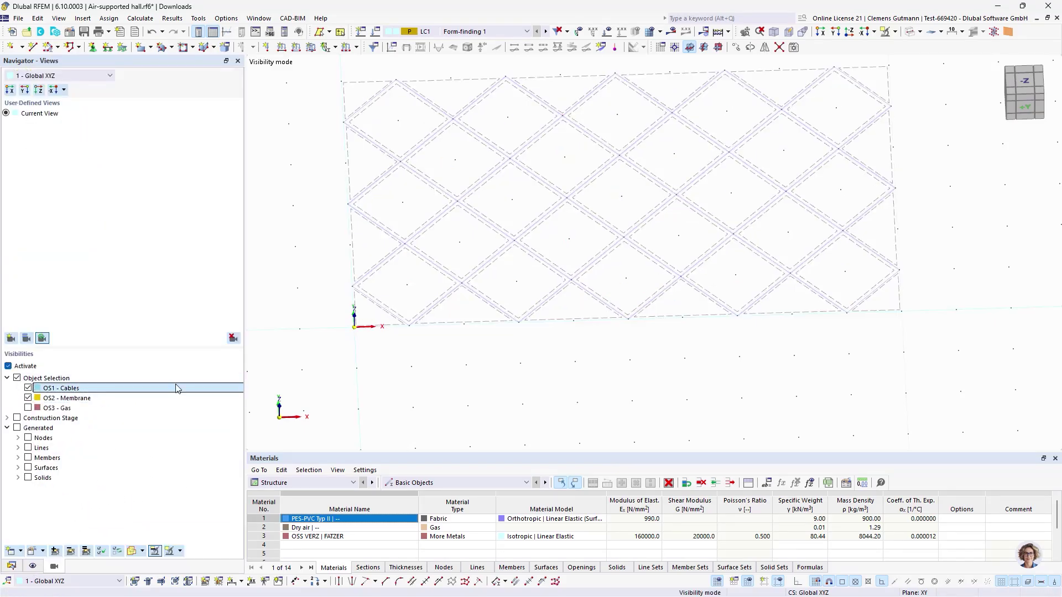
left_click(155, 552)
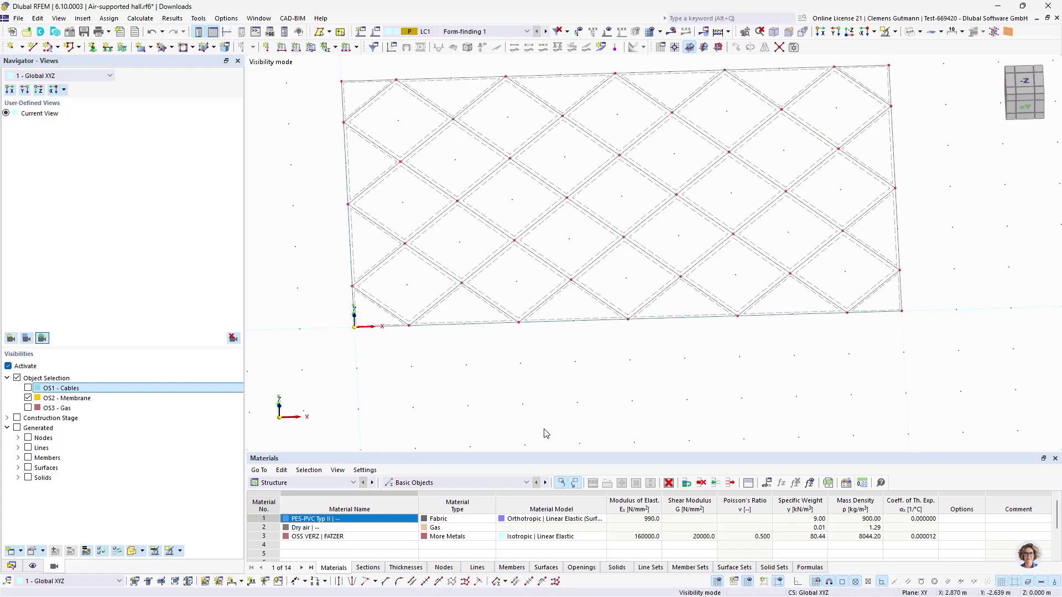
left_click(607, 30)
Set the uniform force surface load in LC1 on the membrane's four corner surfaces 2, 11, 27 and 40 to -0.30 kN/m²
middle_click_drag(545, 377, 498, 310, "ctrl")
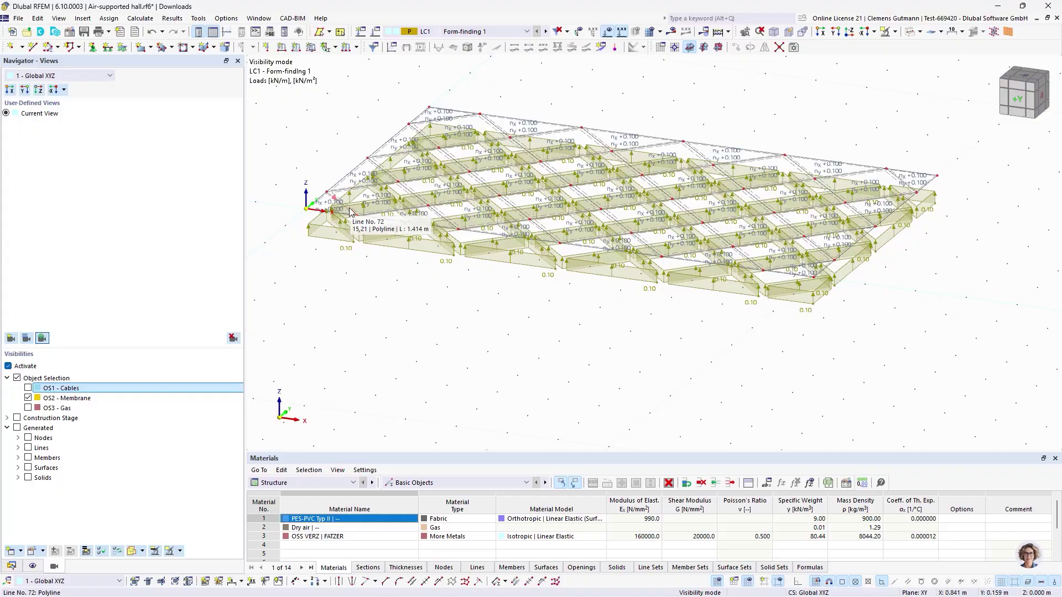
scroll(341, 234, "up", 4)
left_click(341, 234)
scroll(342, 233, "down", 5)
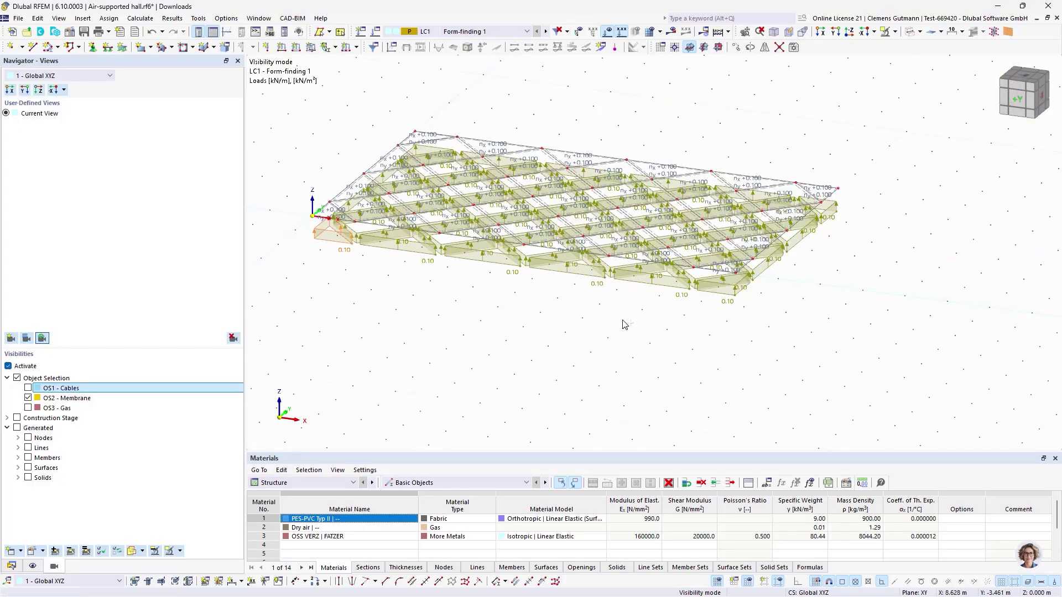
middle_click_drag(624, 325, 803, 284, "ctrl")
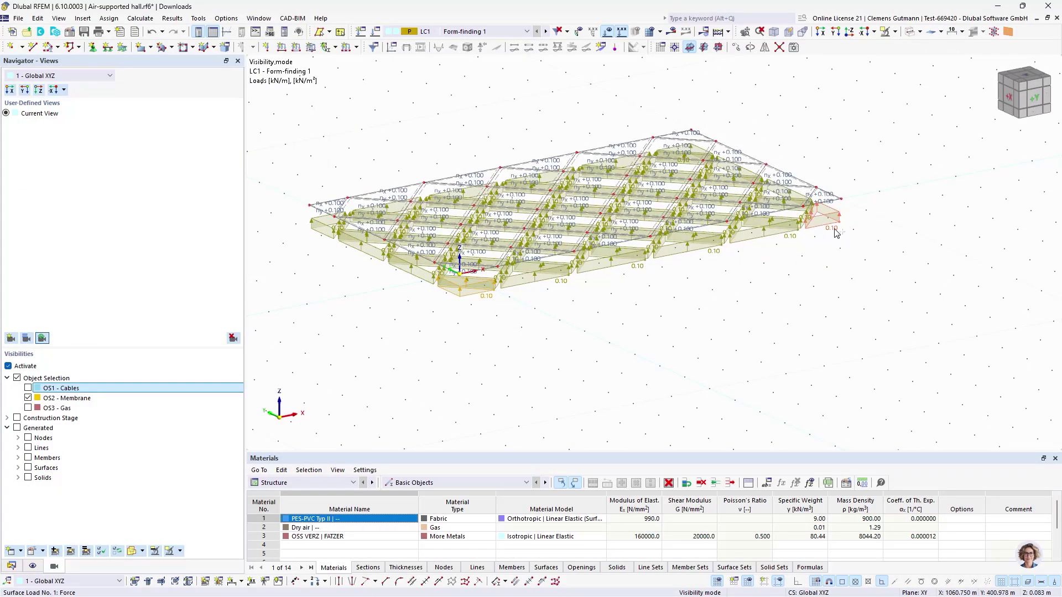
scroll(319, 233, "up", 4)
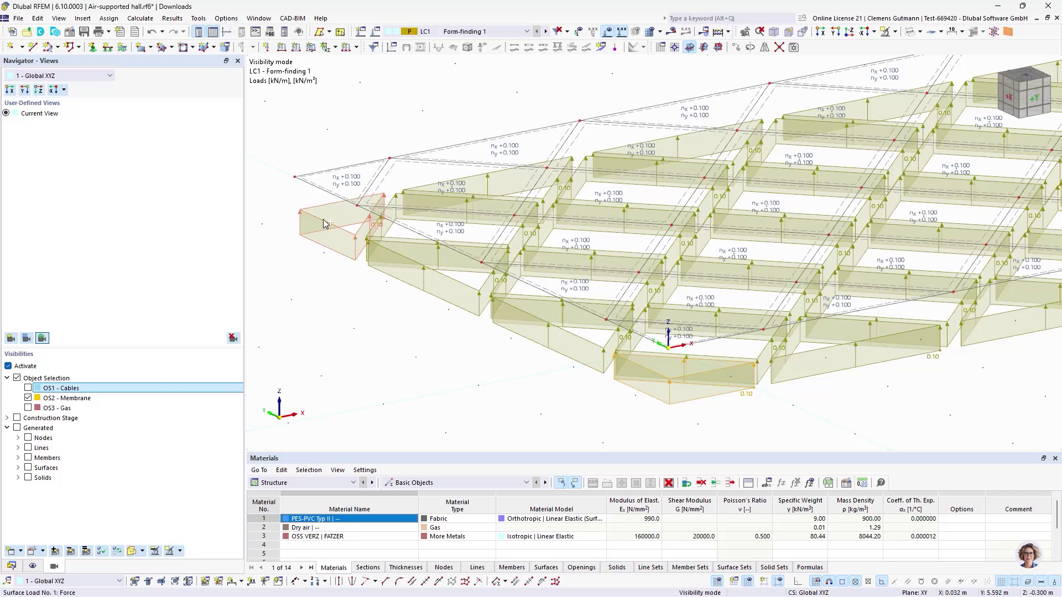
scroll(320, 233, "down", 4)
middle_click_drag(482, 304, 629, 313, "ctrl")
scroll(898, 299, "up", 3)
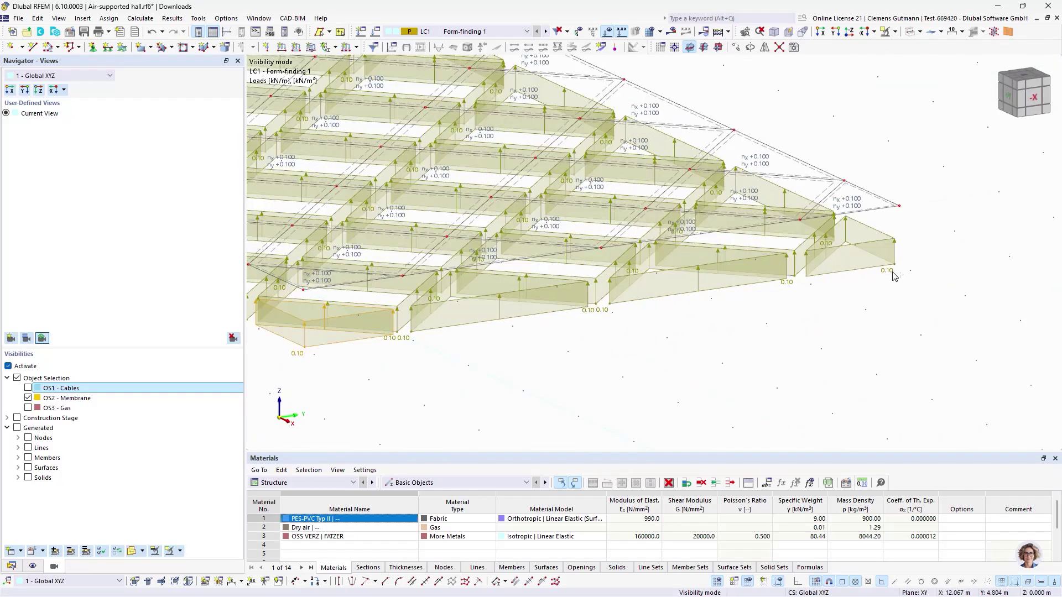
right_click(885, 270)
left_click(893, 289)
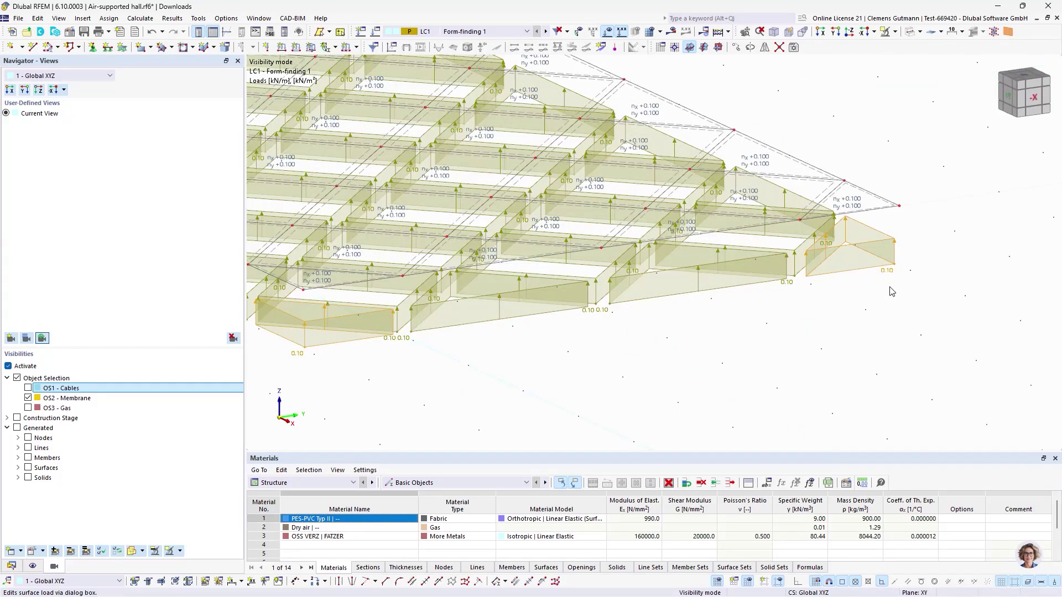
double_click(432, 182)
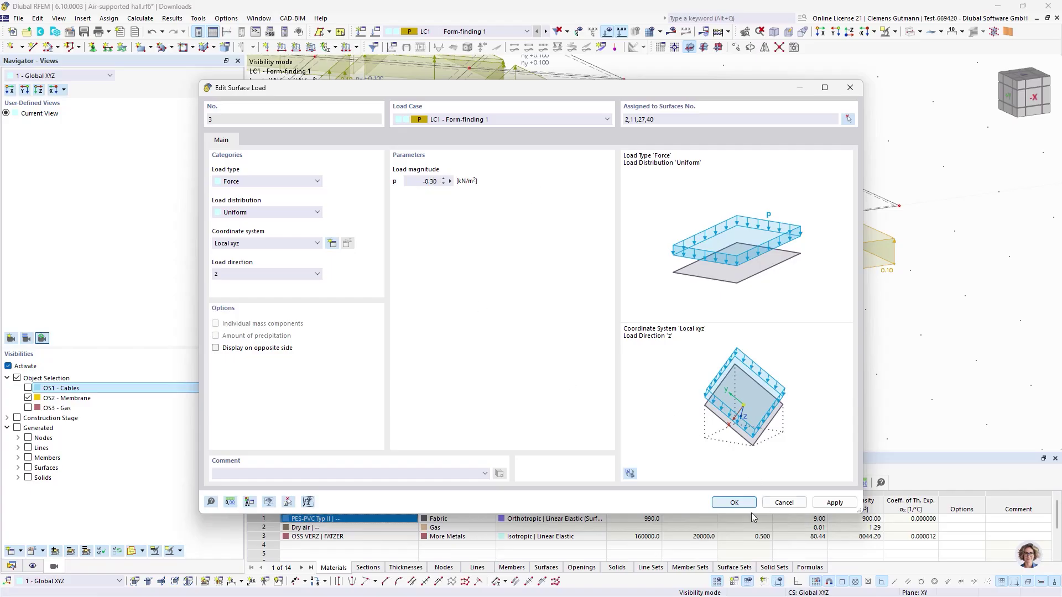
key("Return")
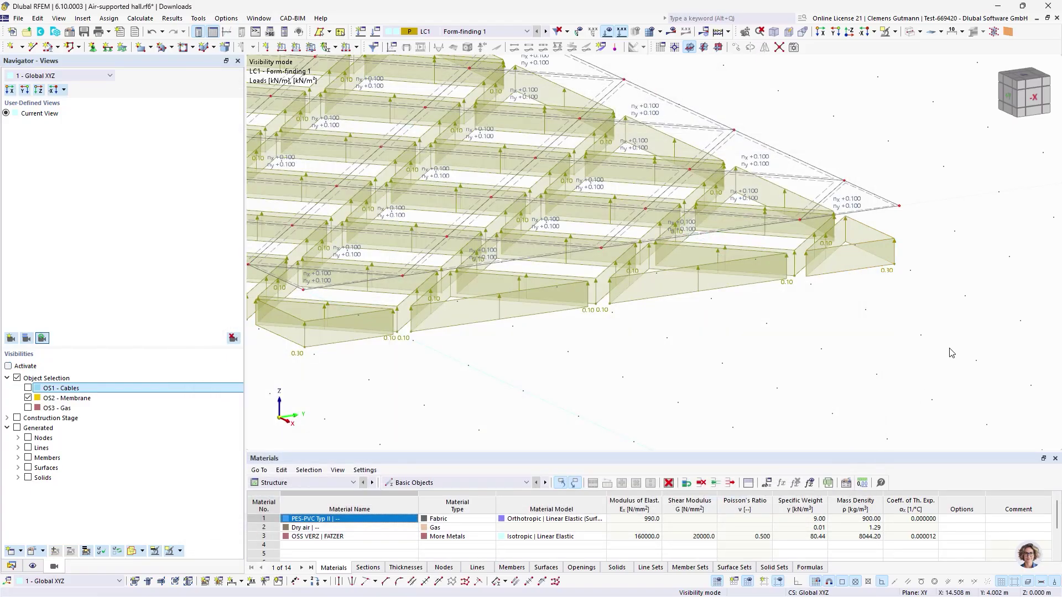
Show the whole membrane with its LC1 loads directly from above
scroll(977, 333, "down", 5)
middle_click_drag(630, 350, 769, 426, "ctrl")
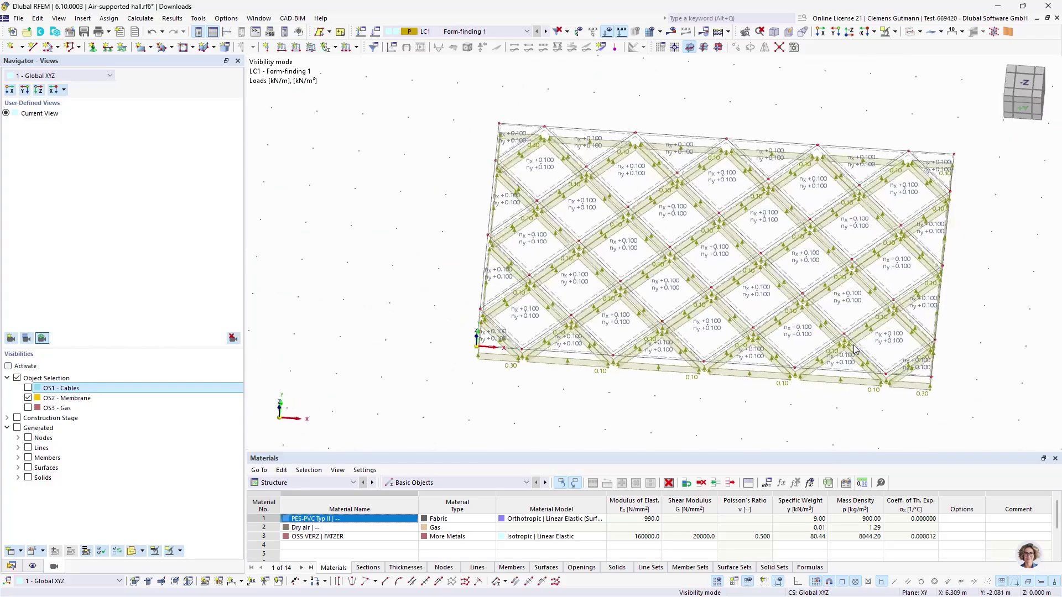
left_click(1024, 82)
scroll(437, 410, "up", 5)
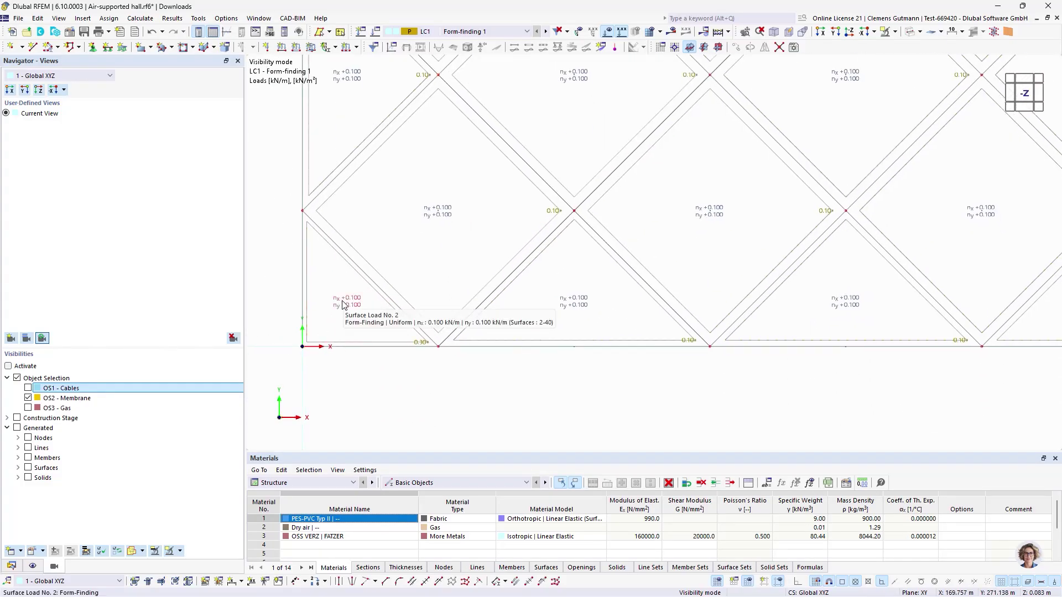
scroll(341, 304, "down", 5)
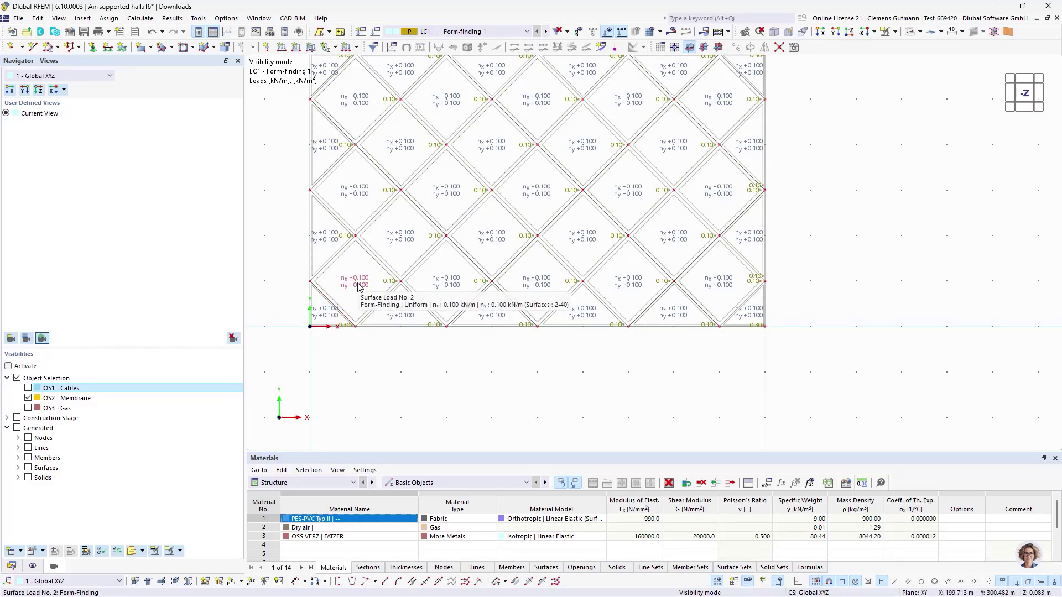
scroll(318, 234, "up", 2)
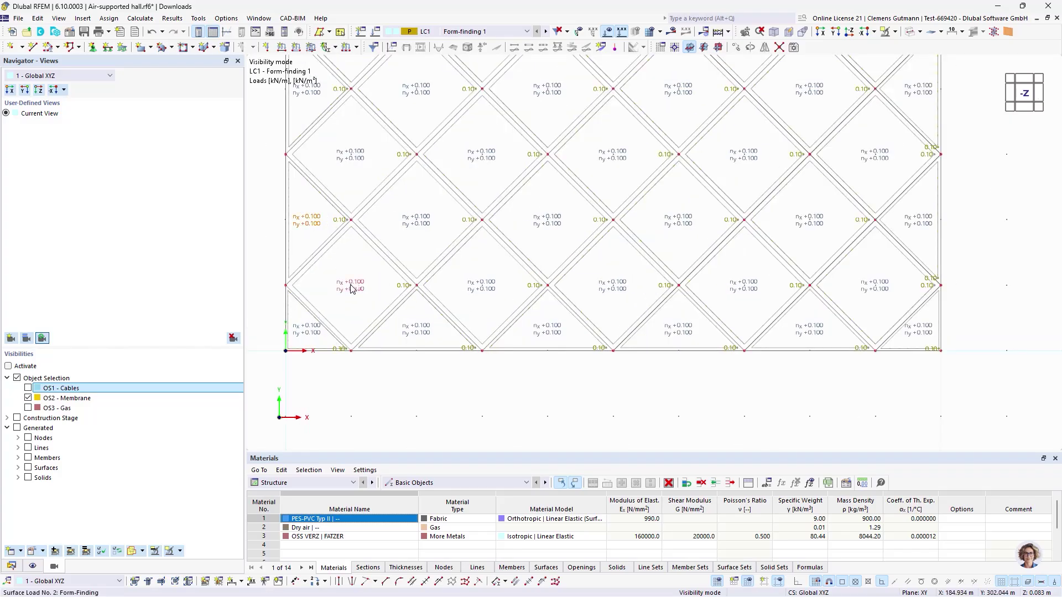
scroll(340, 218, "up", 3)
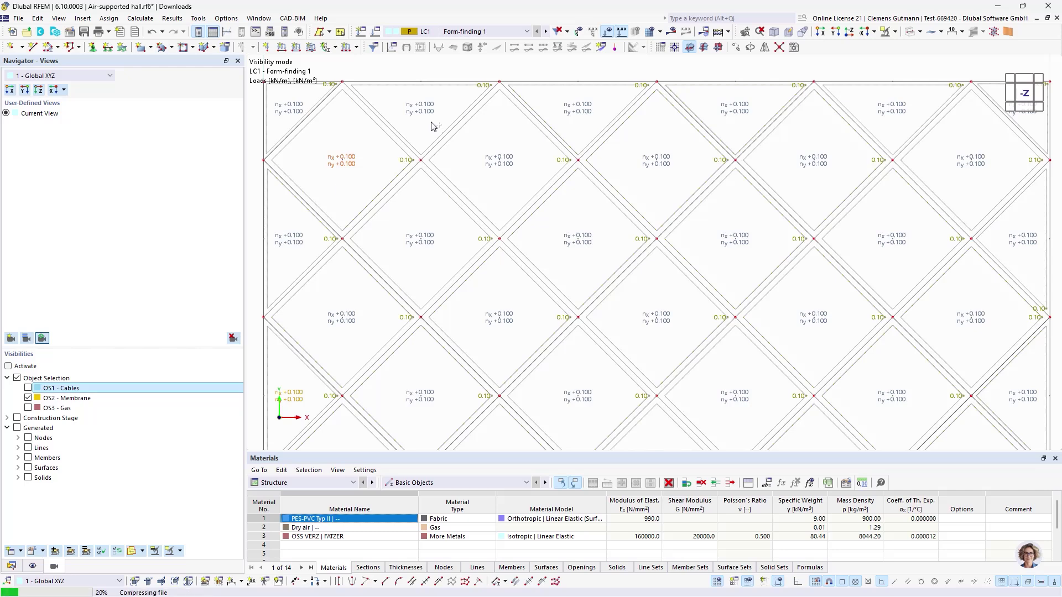
scroll(587, 91, "down", 3)
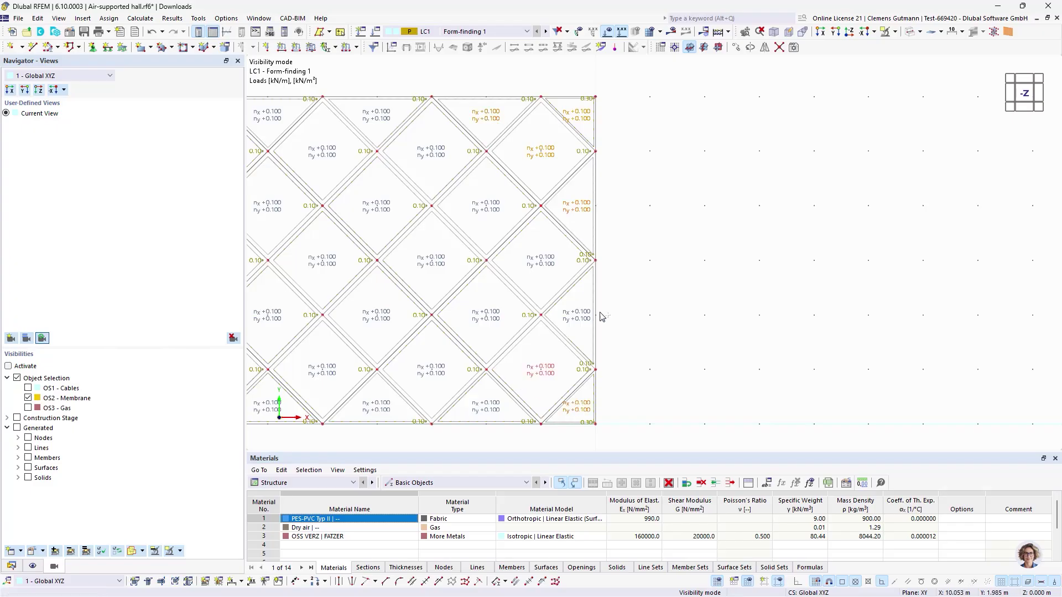
right_click(481, 407)
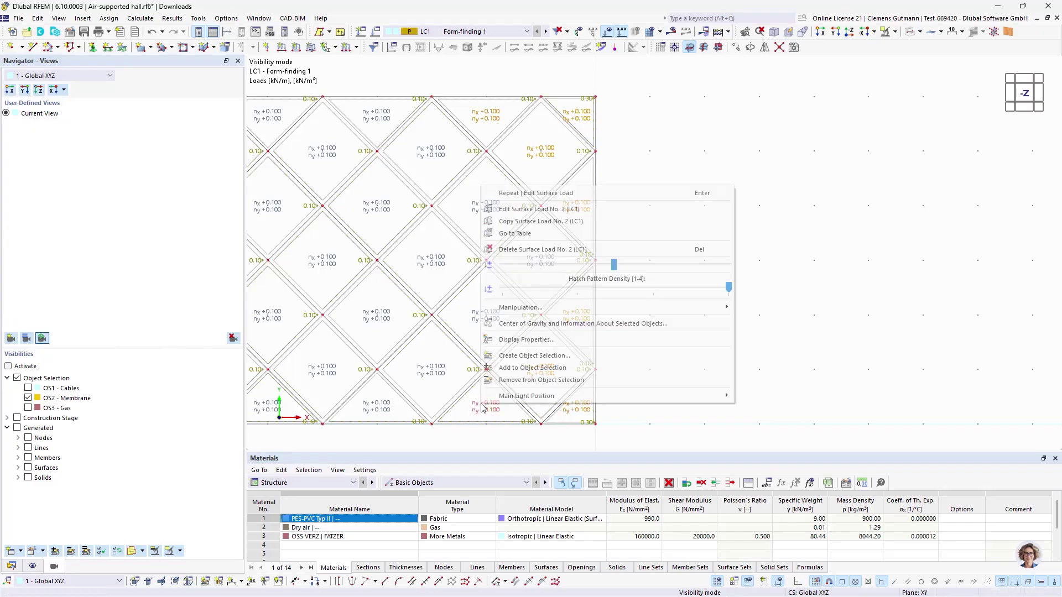
left_click(876, 188)
scroll(874, 183, "down", 4)
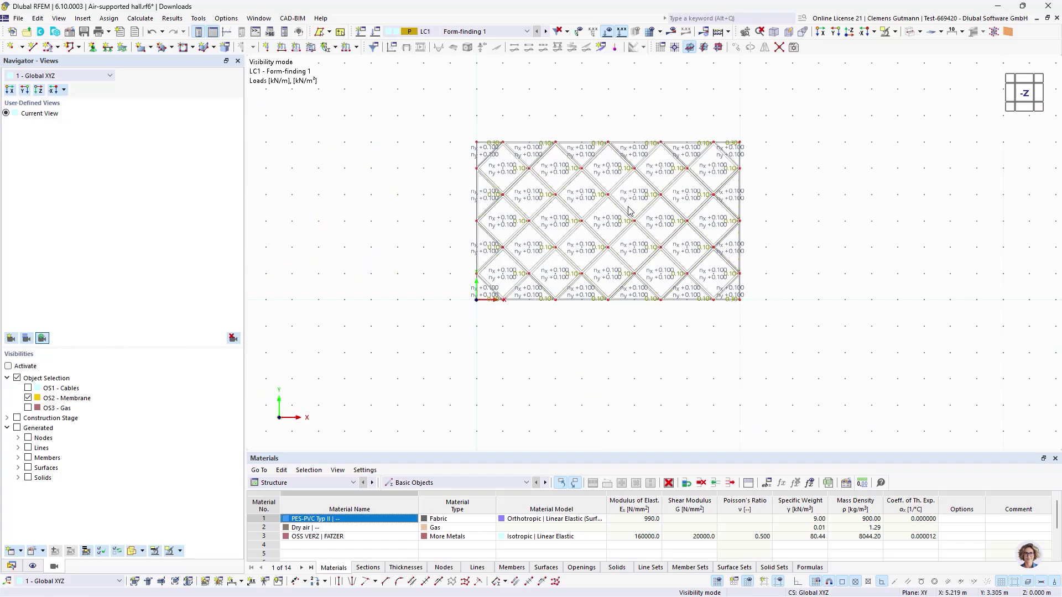
Select the form-finding loads on surfaces 6, 11, 12, 18, 21, 27, 28 and 33 at two diagonally opposite membrane corners and open them for editing
scroll(631, 206, "up", 3)
scroll(394, 186, "up", 2)
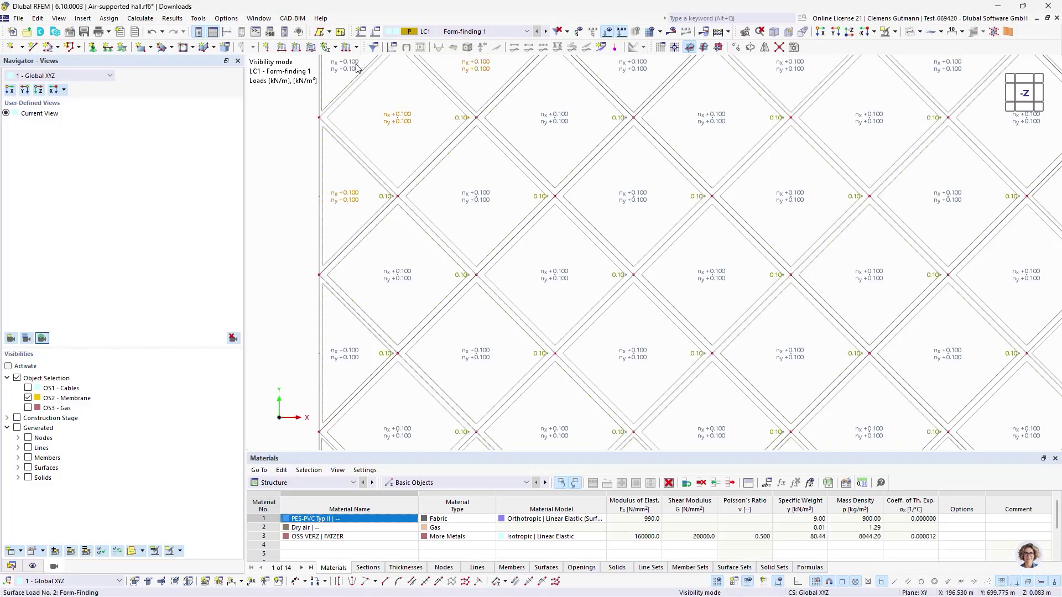
scroll(371, 88, "down", 3)
scroll(524, 167, "up", 3)
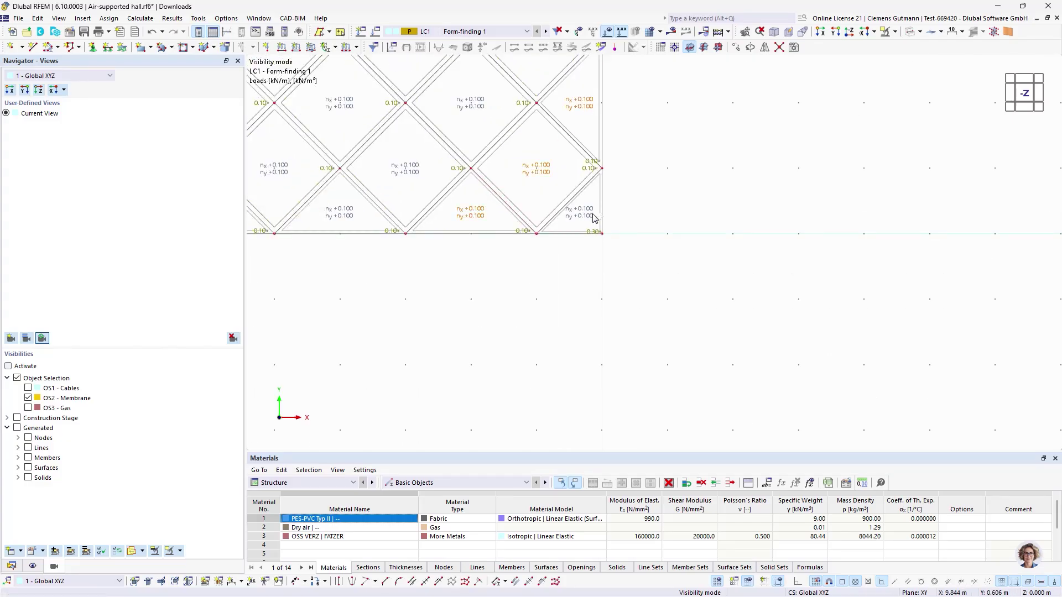
scroll(590, 218, "down", 3)
scroll(697, 162, "up", 3)
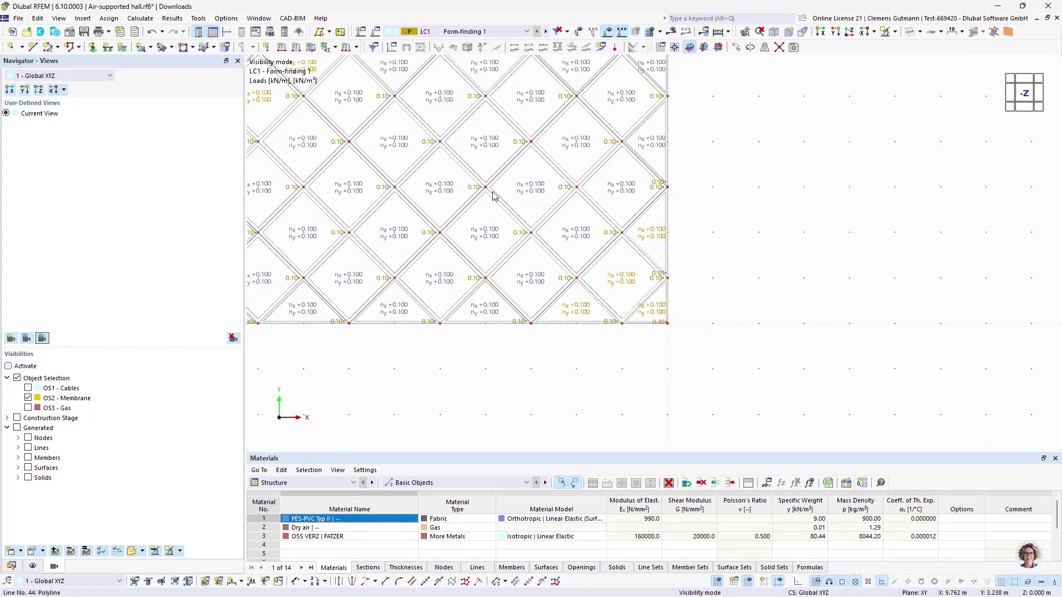
scroll(637, 244, "down", 2)
scroll(624, 283, "up", 2)
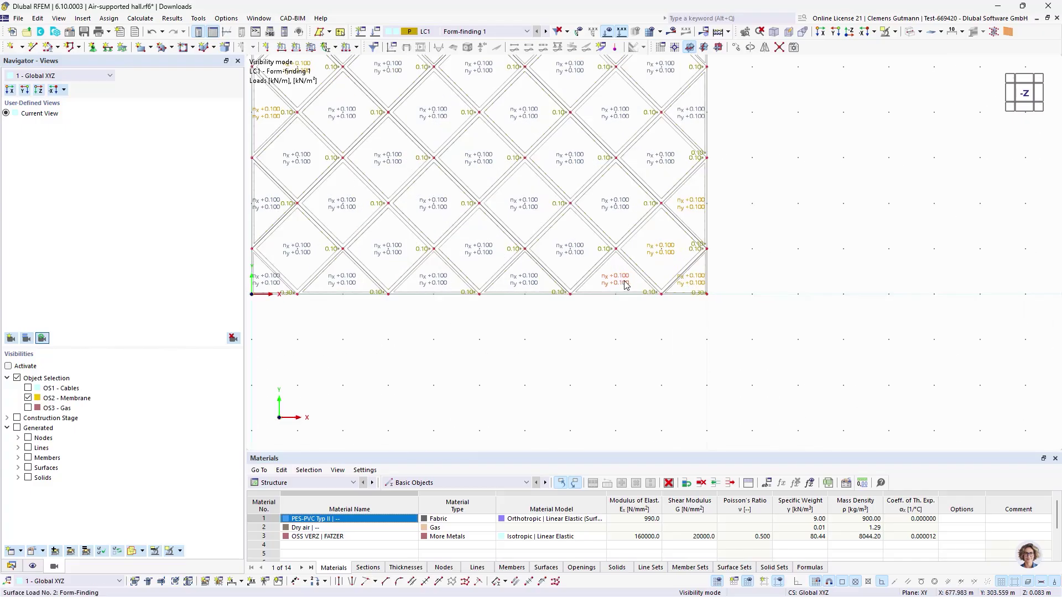
right_click(627, 280)
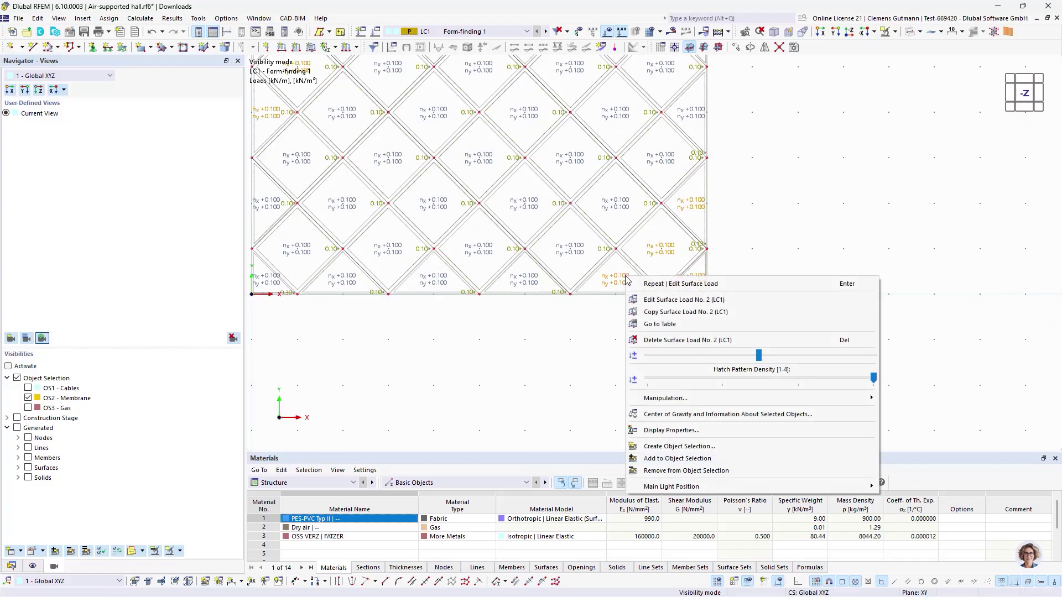
left_click(648, 300)
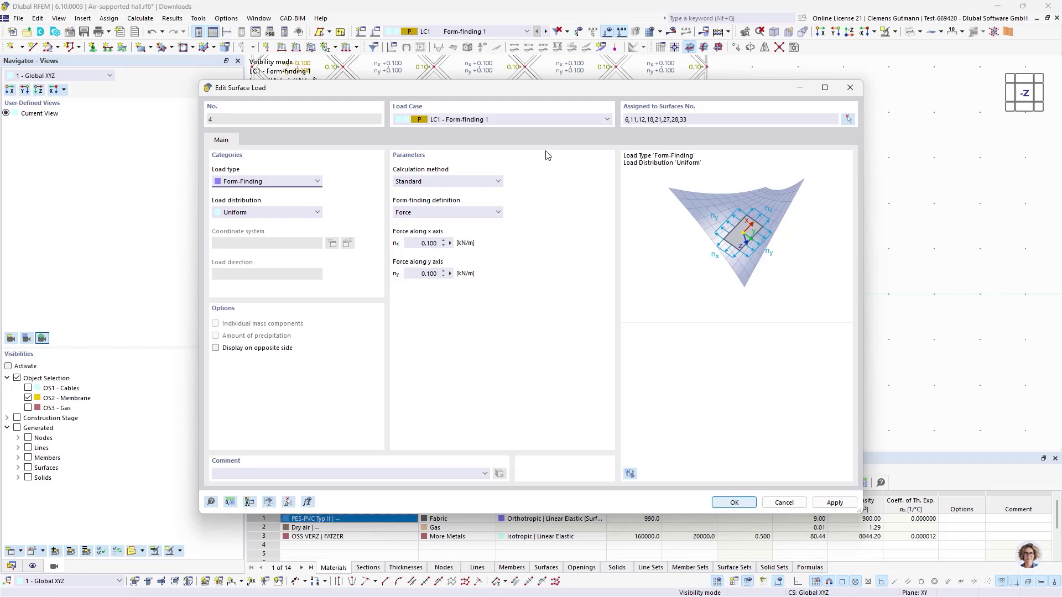
Show the assigned surfaces' axes in the load's model preview and set the form-finding force along the y axis to 0.050 kN/m
left_click_drag(603, 95, 607, 383)
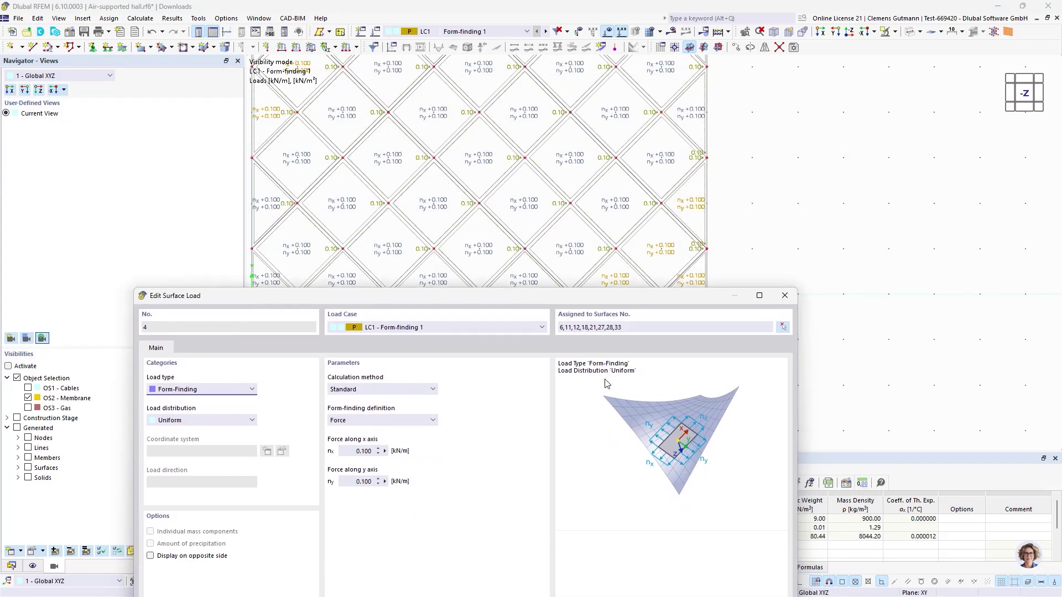
left_click_drag(639, 298, 625, 162)
left_click(552, 545)
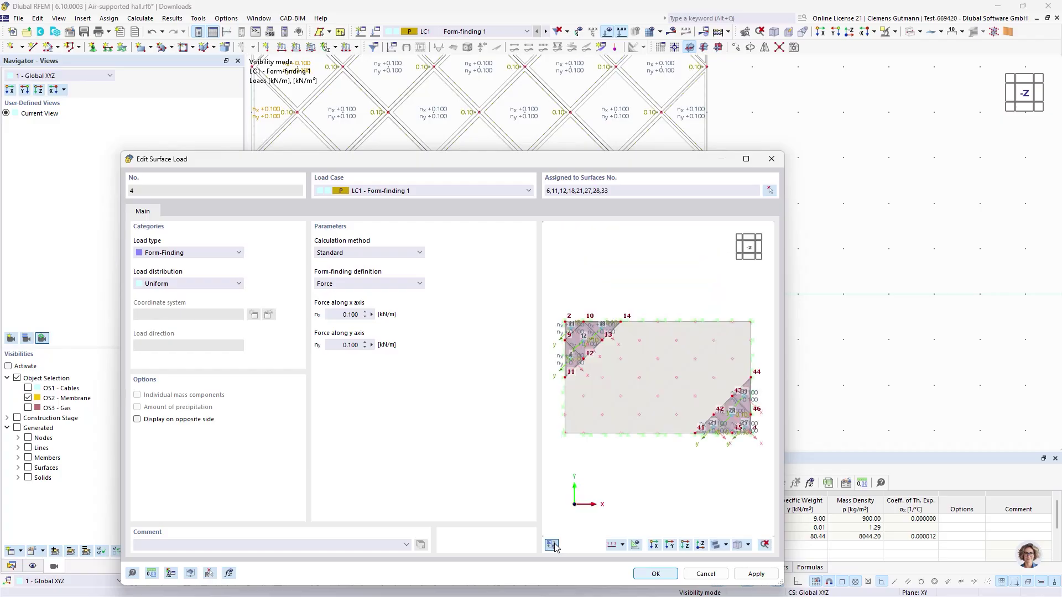
scroll(663, 396, "up", 5)
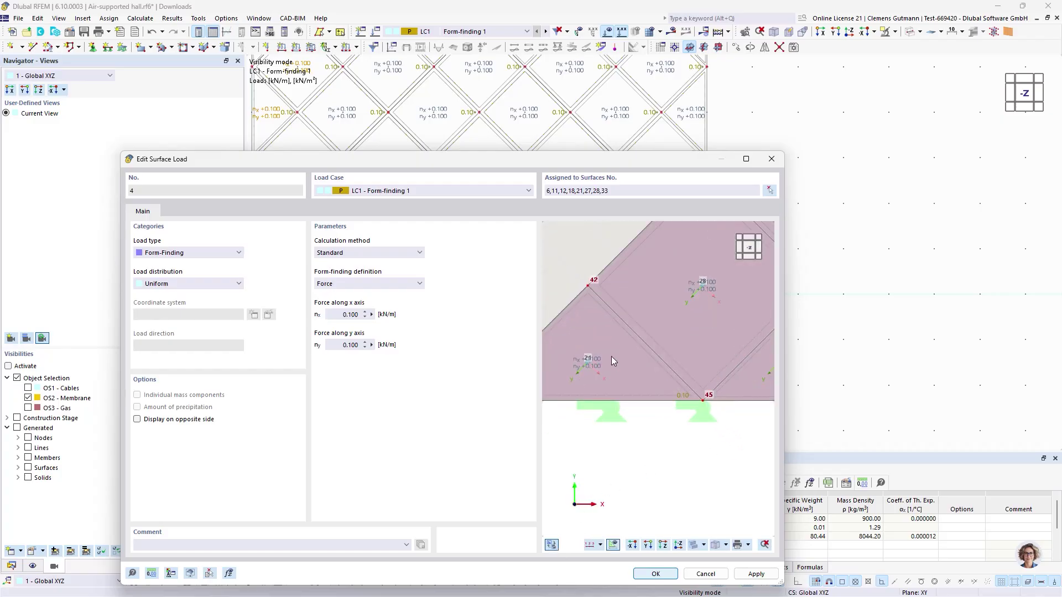
scroll(612, 362, "down", 1)
left_click(338, 346)
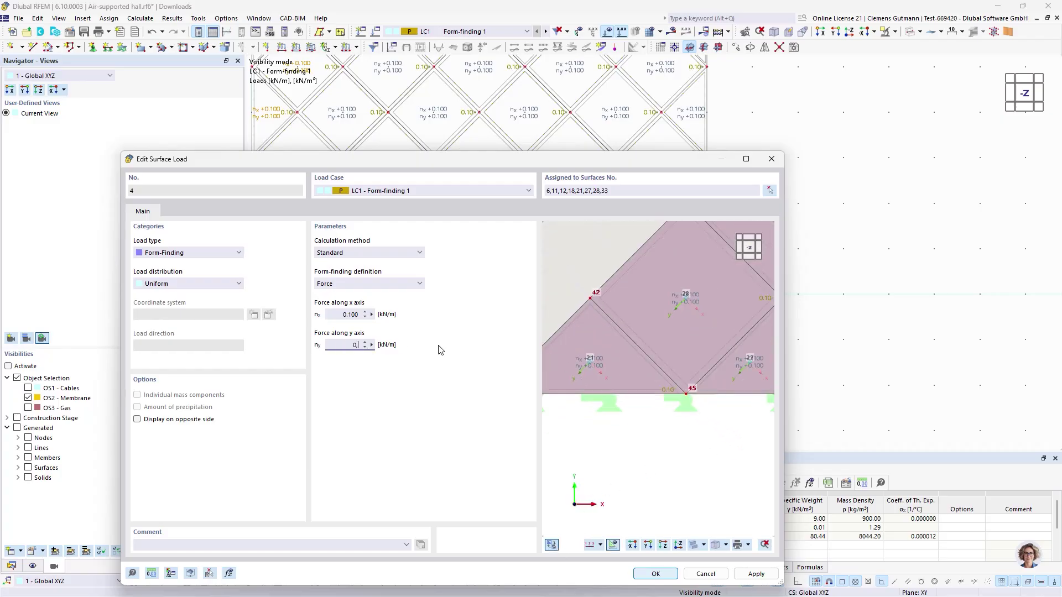
type("0,05")
key("Tab")
left_click(655, 573)
left_click(657, 576)
Set the form-finding force along the x axis to 0.050 kN/m for surfaces 2-5 and 37-40 at the other two membrane corners
scroll(861, 348, "down", 3)
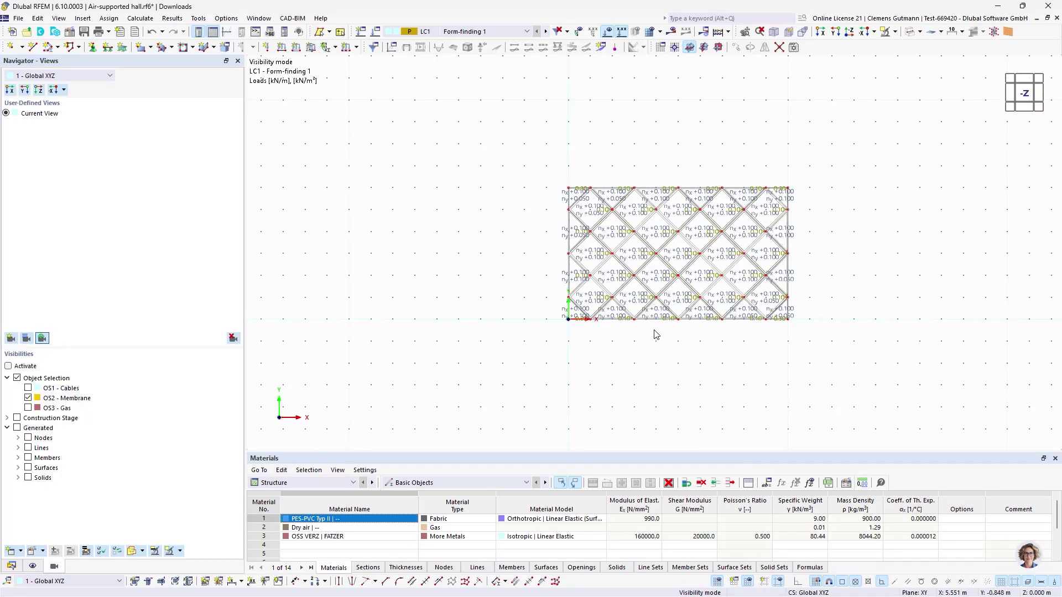
scroll(654, 334, "up", 4)
scroll(518, 330, "up", 2)
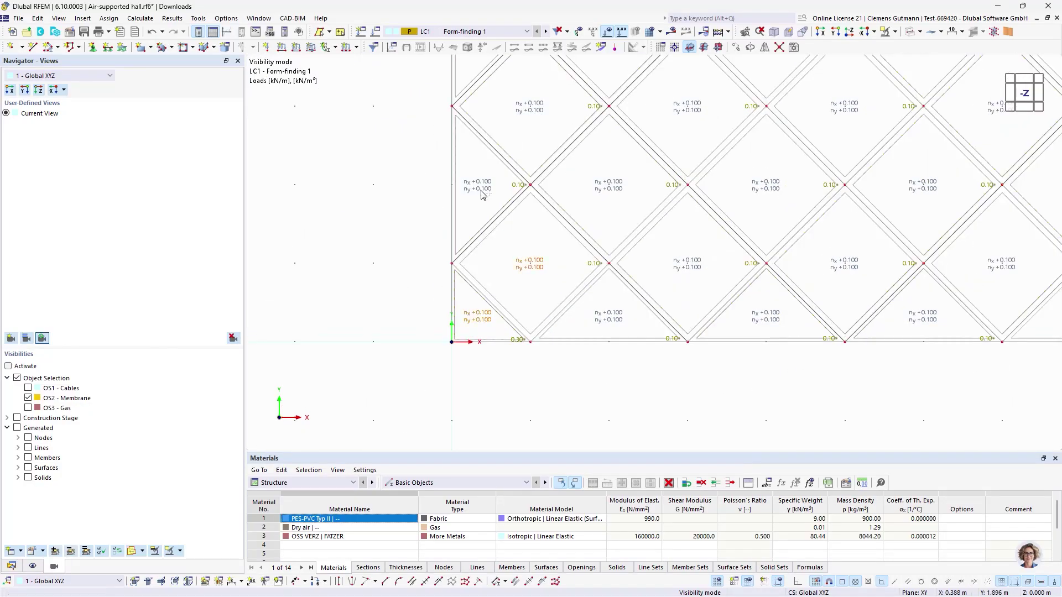
scroll(452, 238, "down", 3)
scroll(603, 230, "up", 4)
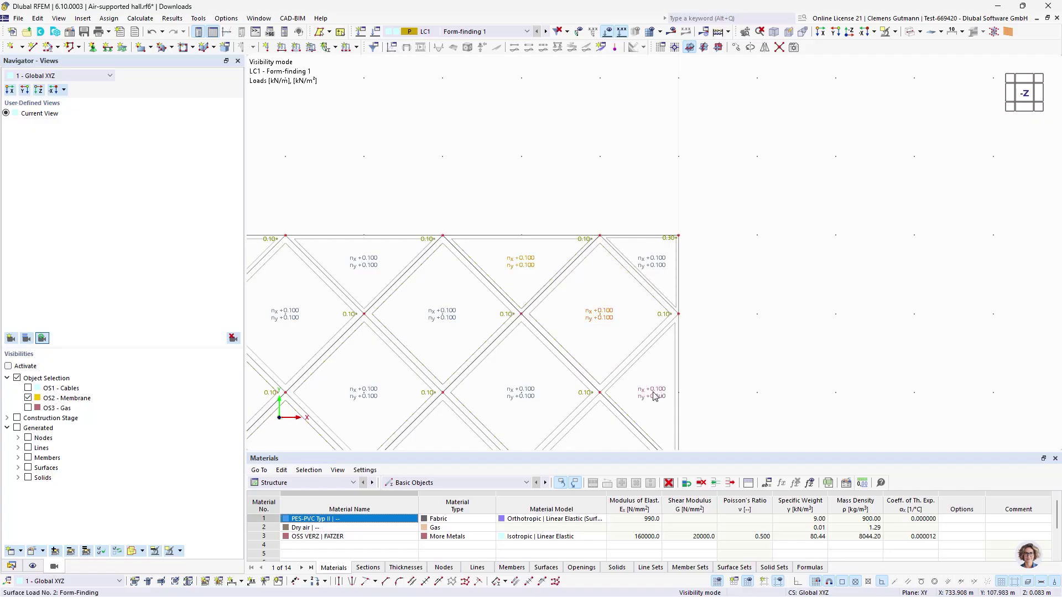
right_click(656, 266)
left_click(738, 277)
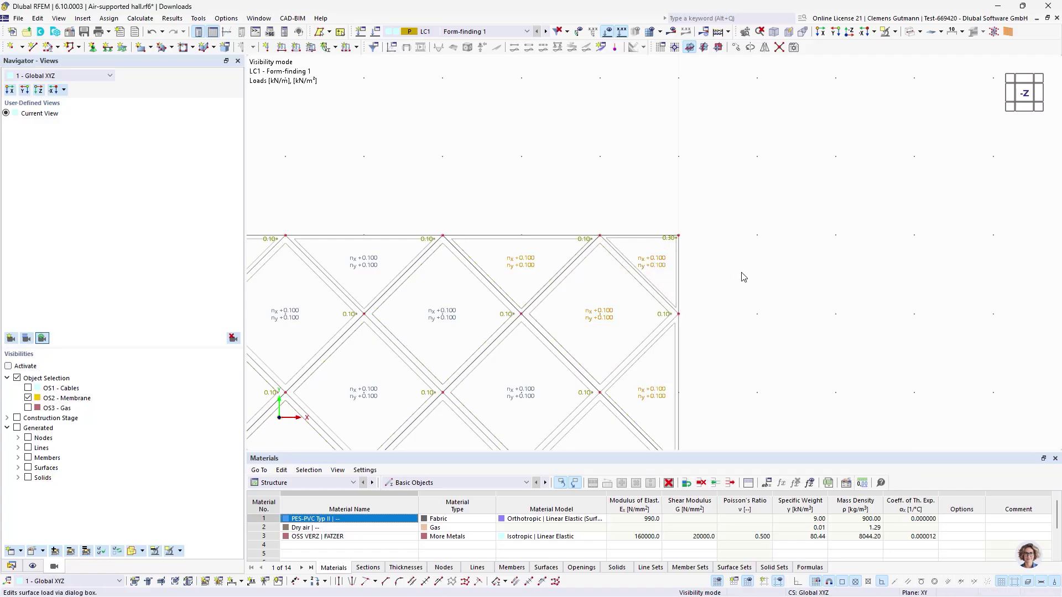
left_click(351, 314)
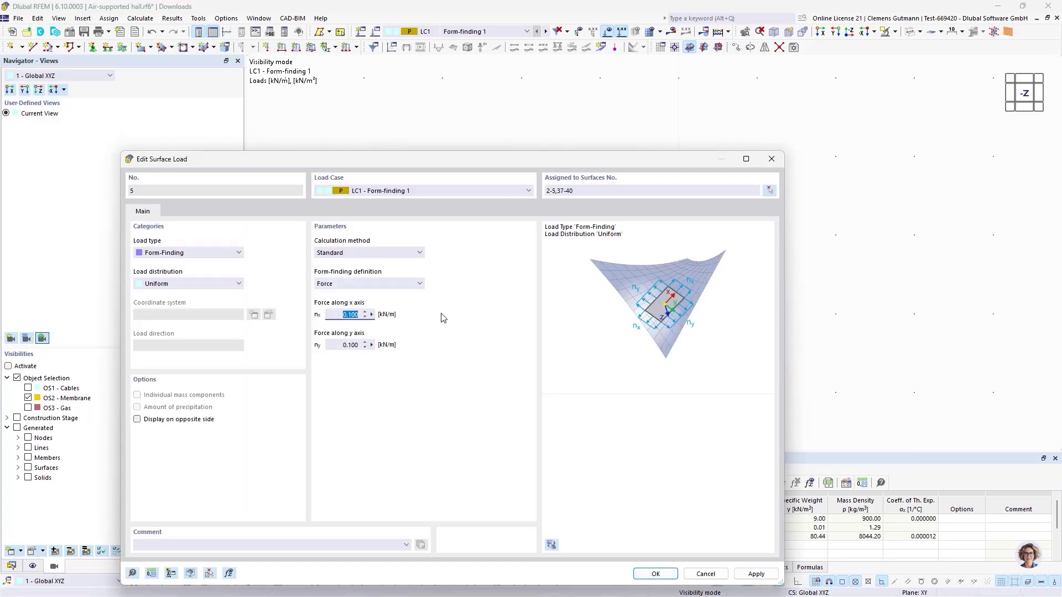
type("0,05")
key("Tab")
left_click(656, 575)
Activate construction stage CS1 - Form-finding 1, view the model at an angle, and calculate and display its results
scroll(865, 220, "down", 3)
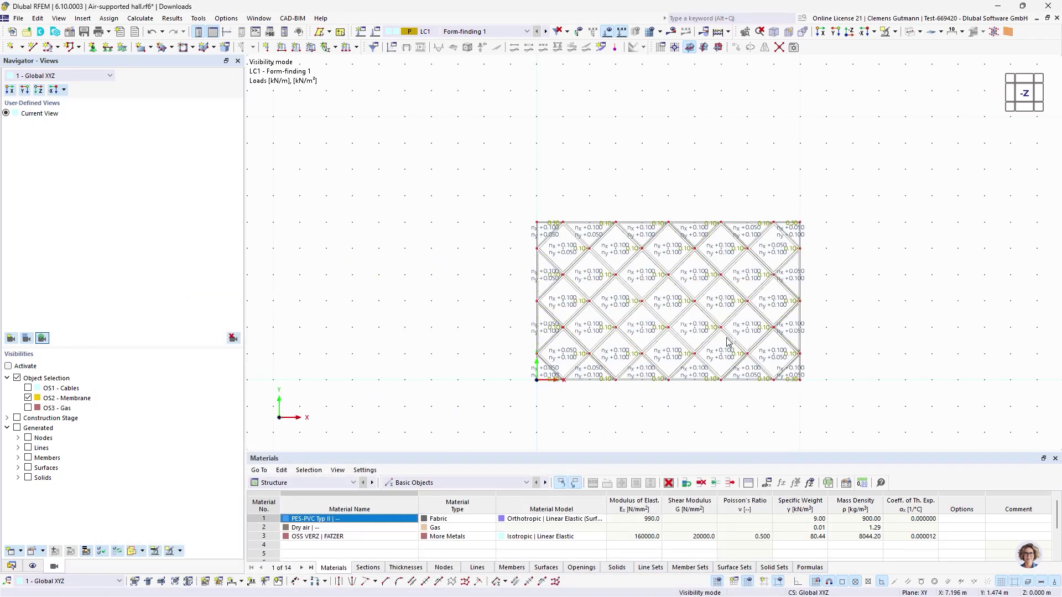
middle_click_drag(690, 408, 710, 291, "ctrl")
scroll(788, 329, "up", 2)
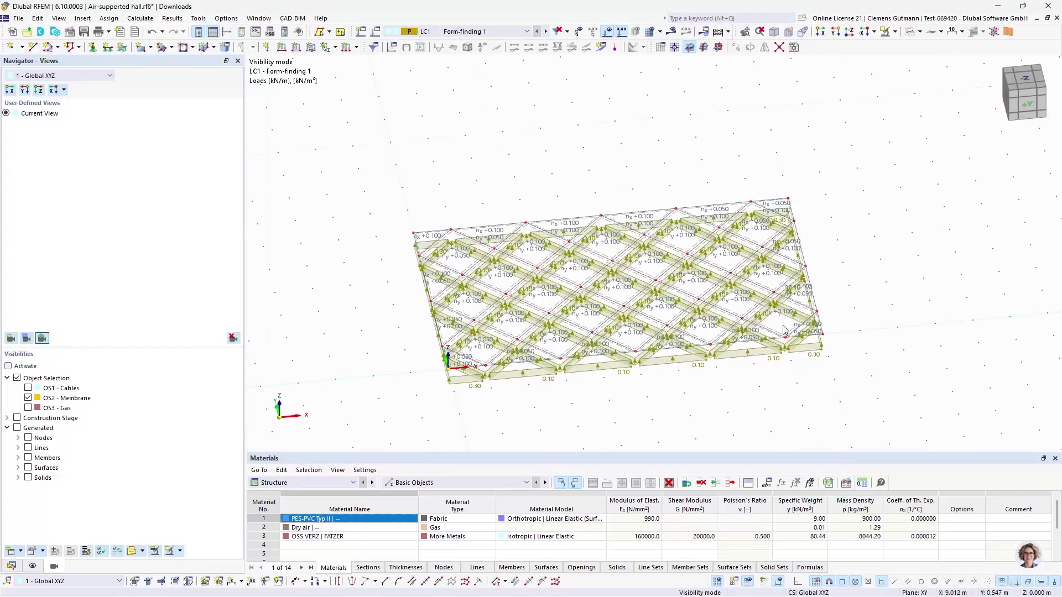
left_click(509, 33)
left_click(443, 109)
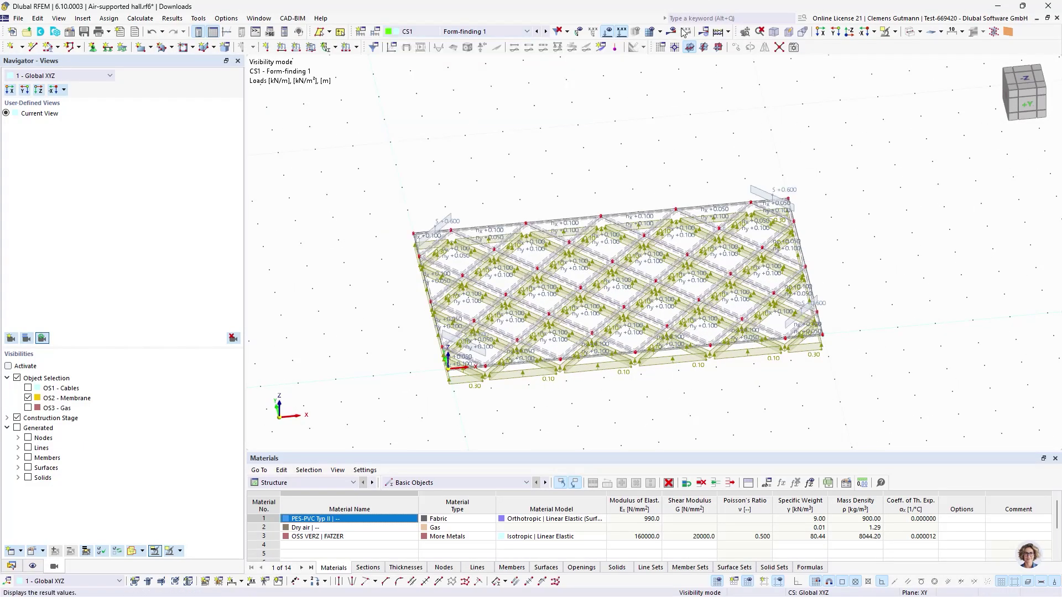
left_click(674, 32)
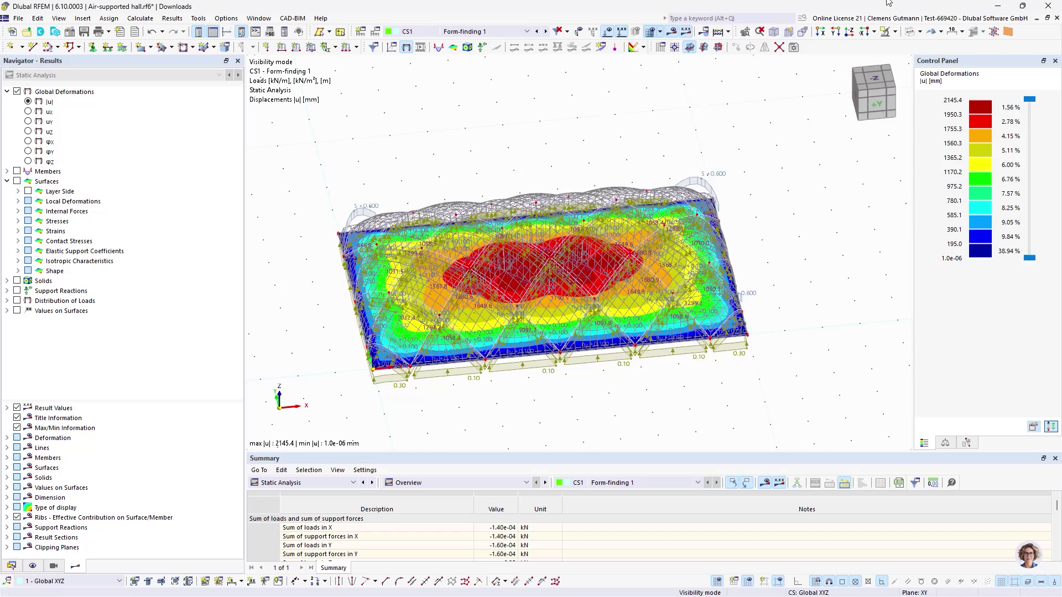
Display the form-found membrane without result colours and examine the shape of its corners from several sides
left_click(910, 31)
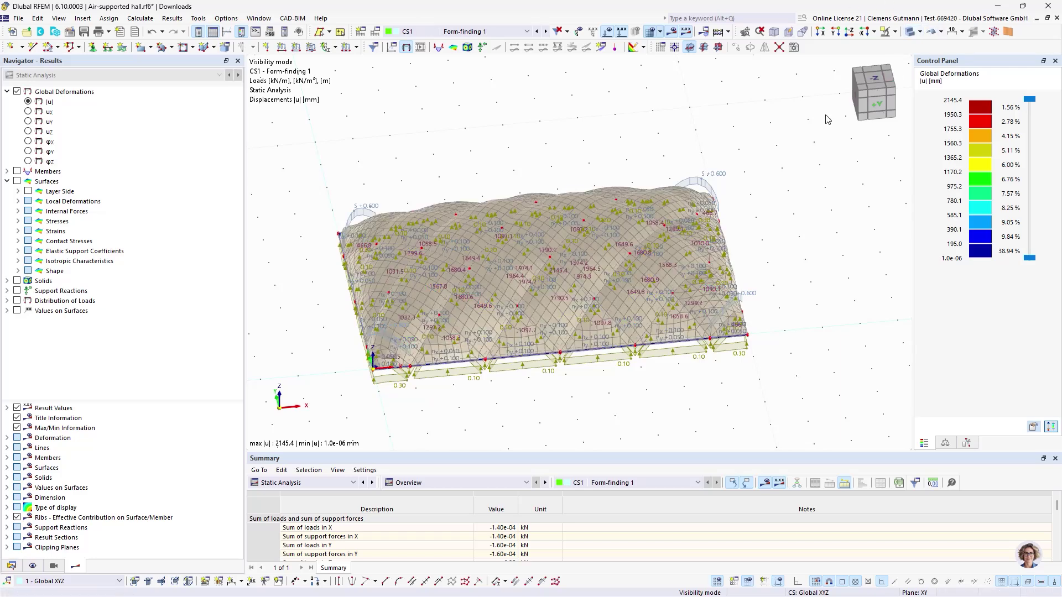
middle_click_drag(781, 327, 737, 279, "ctrl")
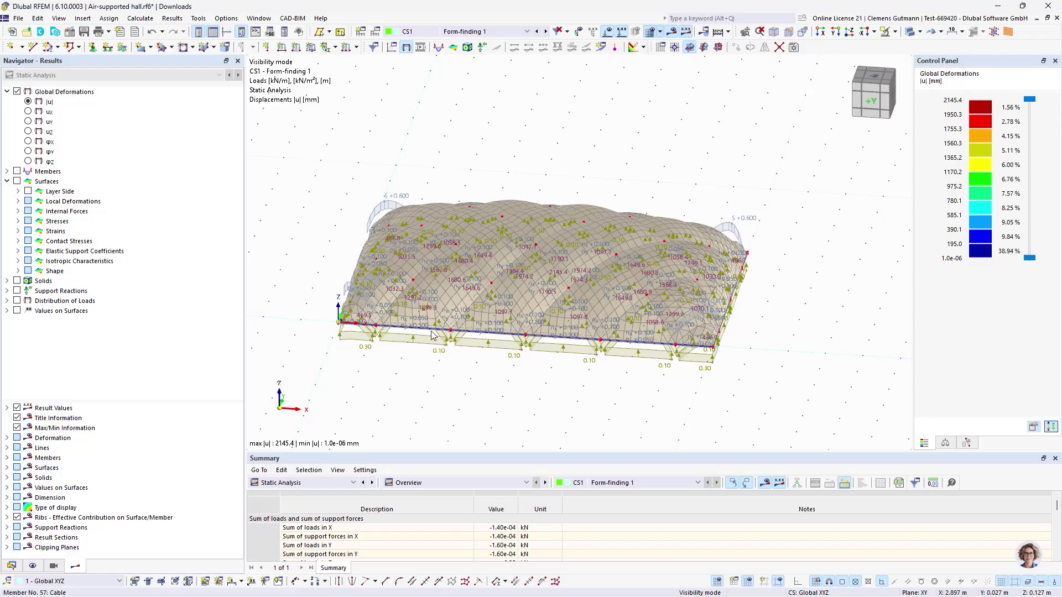
scroll(432, 336, "up", 4)
middle_click_drag(302, 371, 466, 243)
mouse_move(460, 299)
middle_mouse_down("ctrl")
mouse_move(439, 245)
mouse_move(475, 316)
mouse_move(453, 271)
mouse_move(447, 285)
middle_mouse_up("ctrl")
scroll(372, 247, "down", 4)
scroll(383, 204, "up", 4)
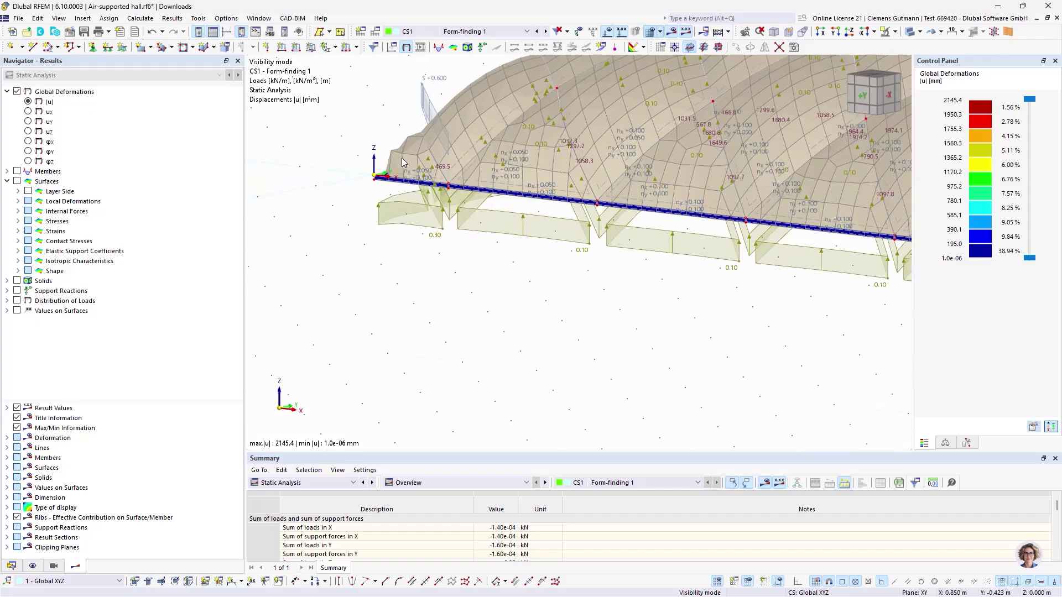
scroll(402, 162, "up", 5)
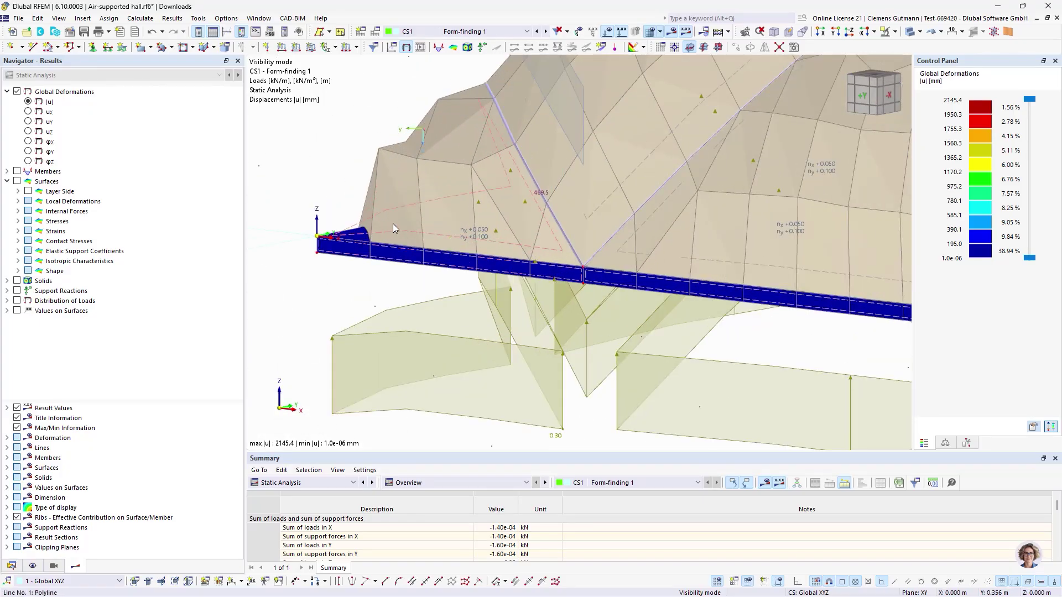
scroll(393, 228, "down", 6)
middle_click_drag(600, 280, 866, 277, "ctrl")
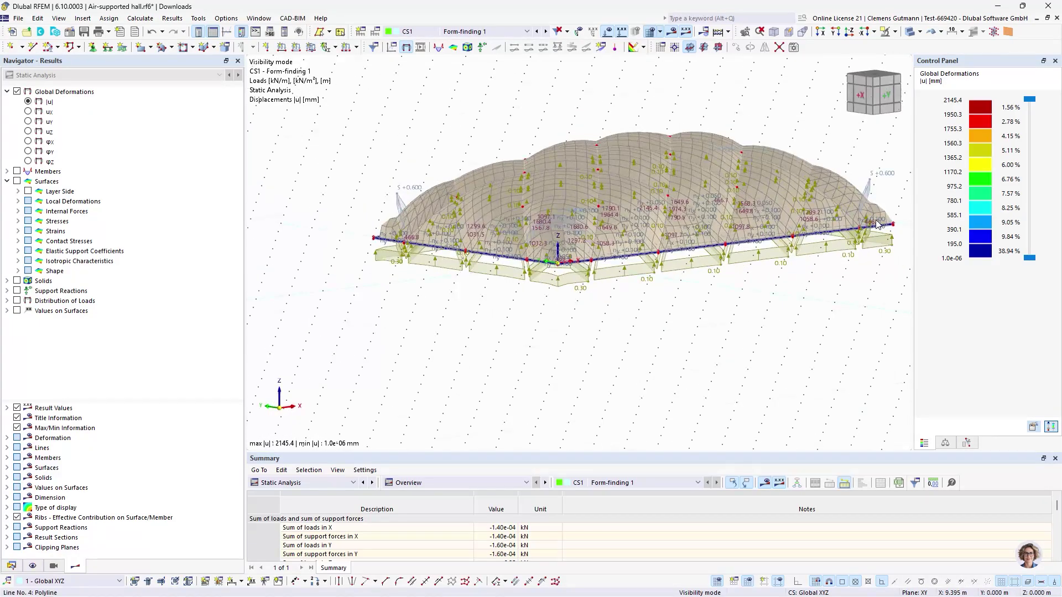
scroll(884, 218, "up", 5)
scroll(786, 232, "down", 3)
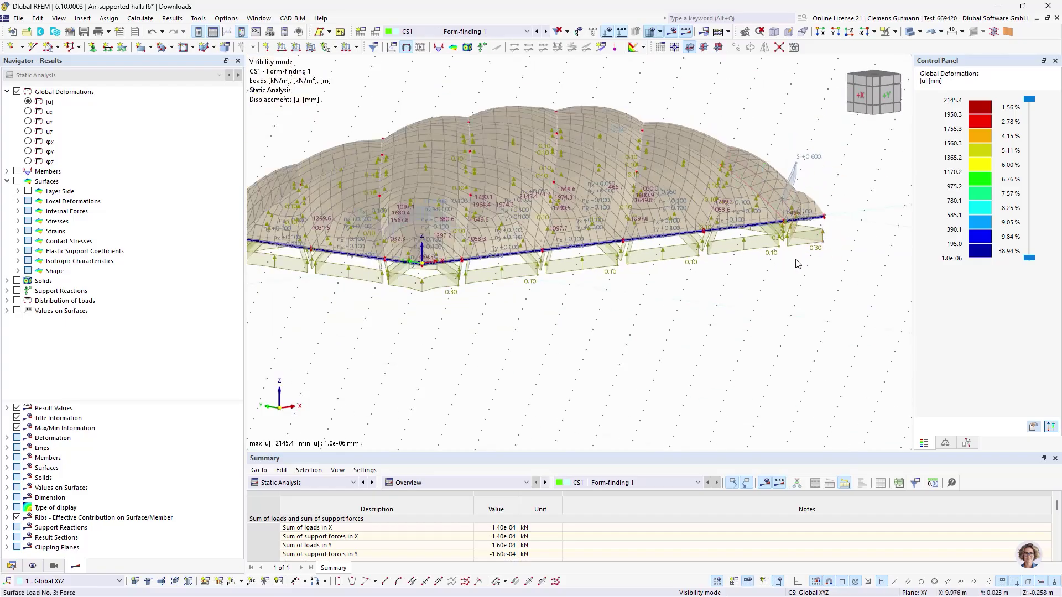
middle_click_drag(636, 326, 509, 360, "ctrl")
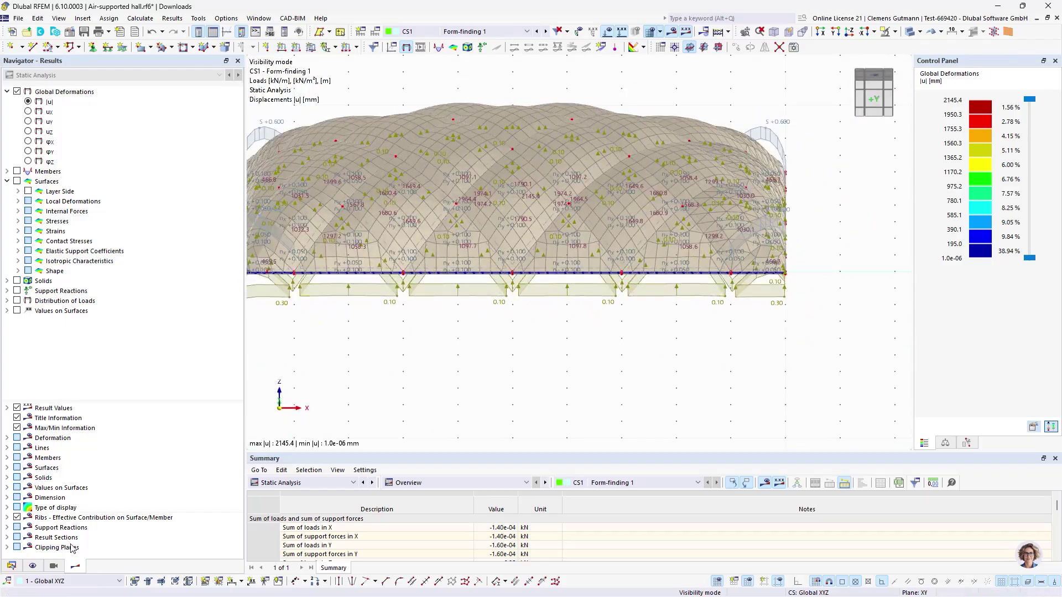
Set the load magnitude of the surface force on corner surfaces 2, 11, 27 and 40 in LC1 to -0.15 kN/m²
left_click(11, 565)
left_click(144, 331)
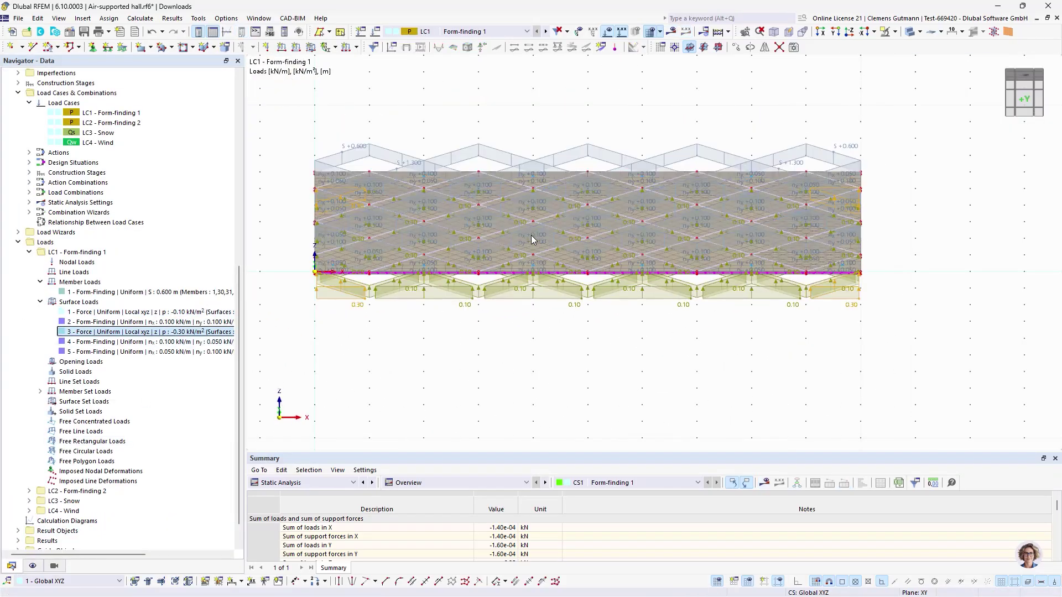
left_click(359, 253)
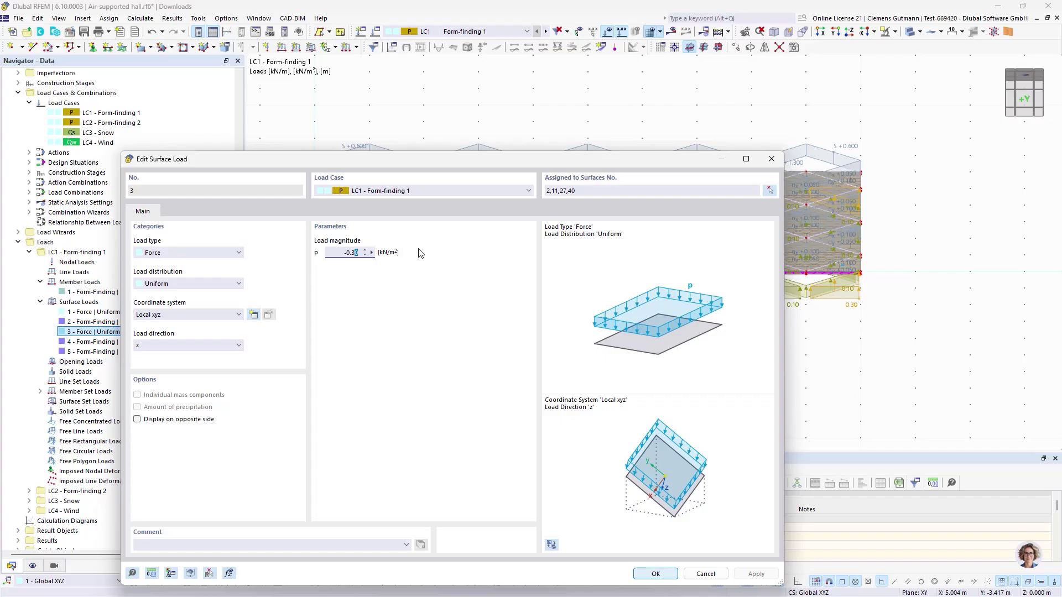
key("Tab")
left_click(656, 575)
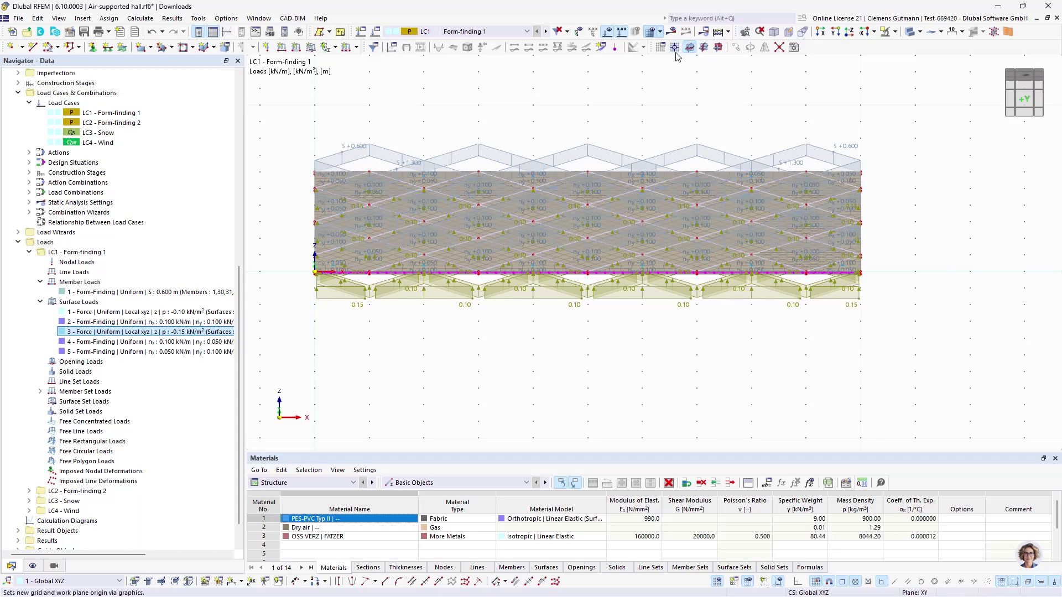
Activate construction stage CS1 - Form-finding 1 and recalculate its form-found shape
left_click(527, 32)
left_click(480, 113)
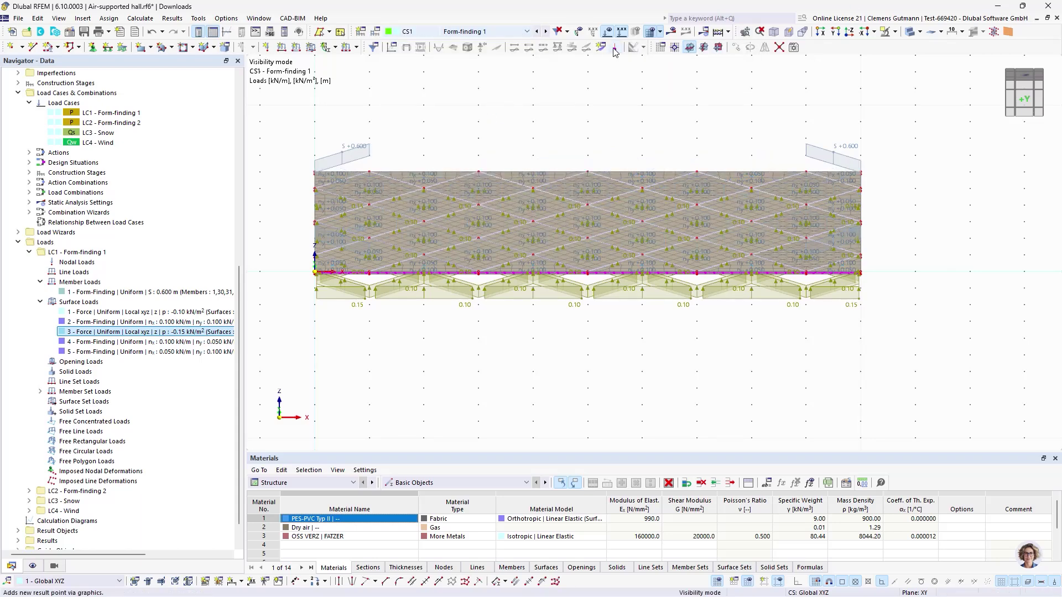
left_click(672, 32)
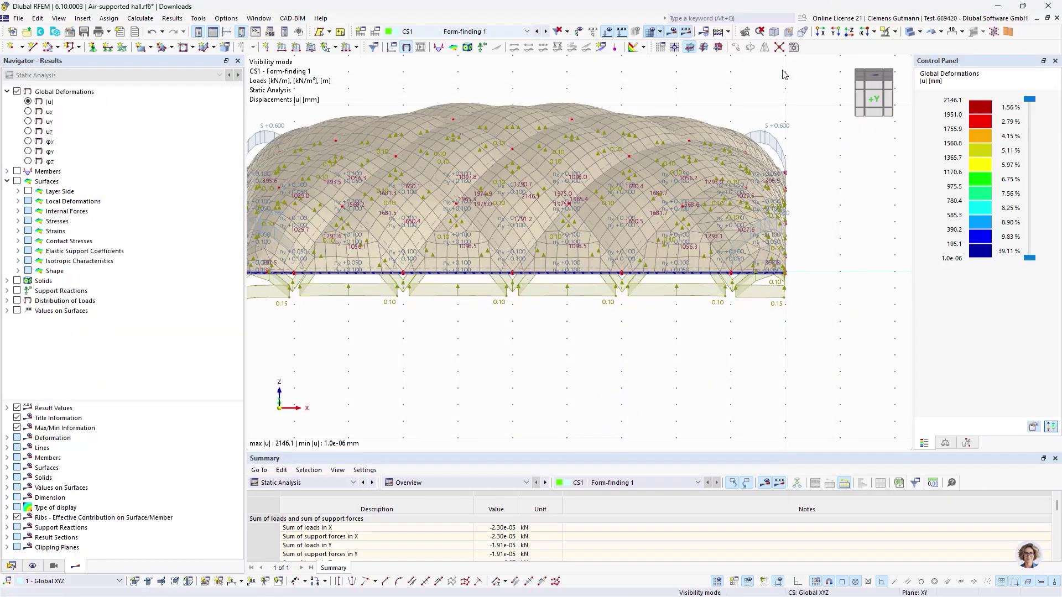
left_click(672, 31)
Examine the recalculated membrane's corners up close and the overall hall shape from different angles
scroll(529, 172, "up", 6)
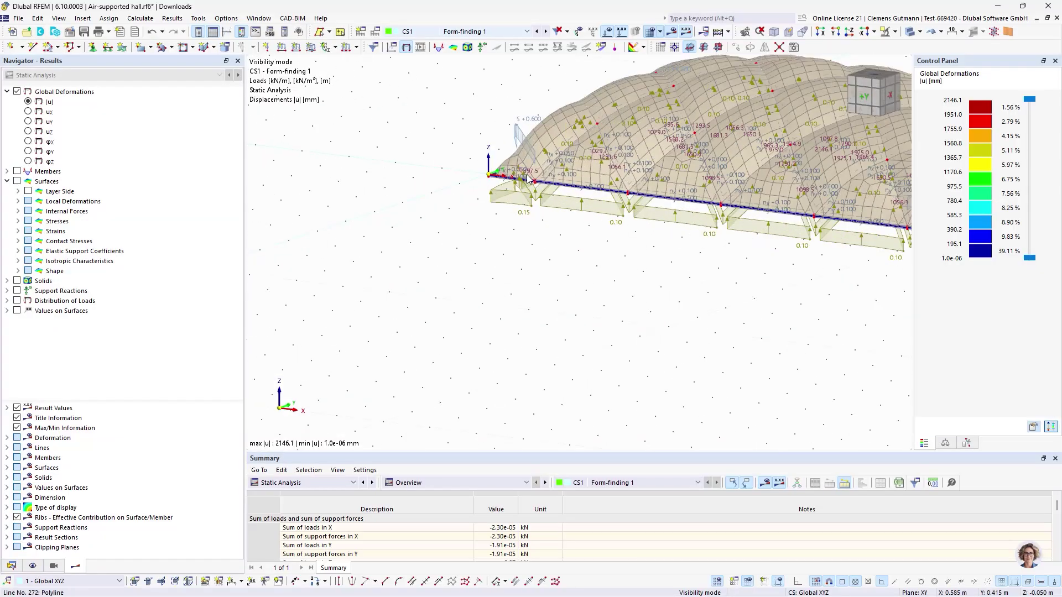
middle_click_drag(518, 272, 733, 286, "ctrl")
scroll(455, 166, "down", 3)
middle_click_drag(885, 217, 704, 223)
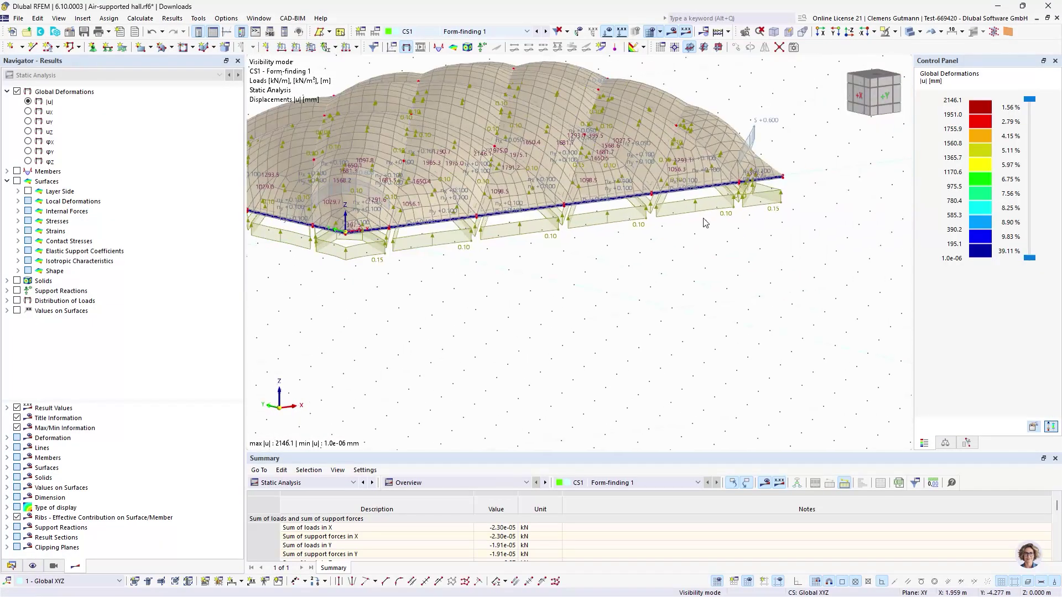
scroll(783, 186, "up", 3)
middle_click_drag(707, 261, 642, 283, "ctrl")
scroll(641, 283, "down", 6)
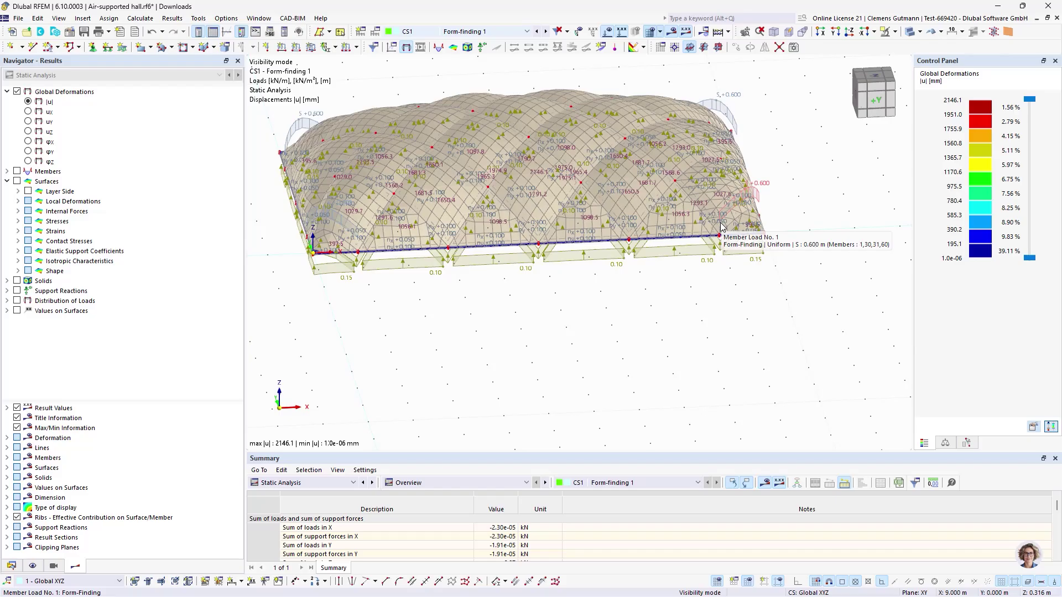
scroll(525, 267, "down", 3)
middle_click_drag(504, 290, 504, 64, "ctrl")
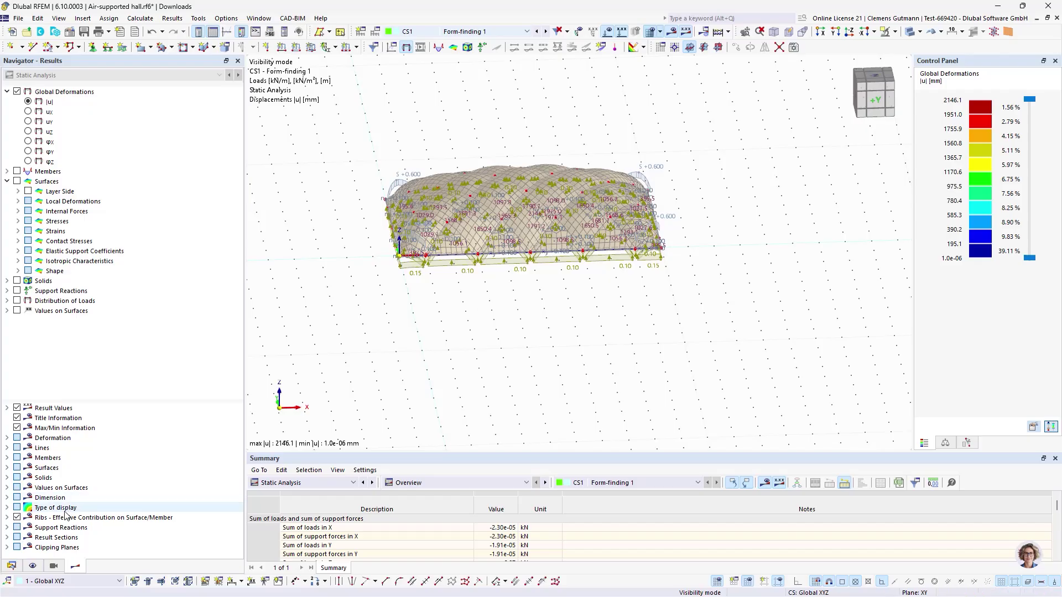
Activate construction stage CS2 - Form-finding 2 and start a new solid load in load case LC2 - Form-finding 2
left_click(546, 32)
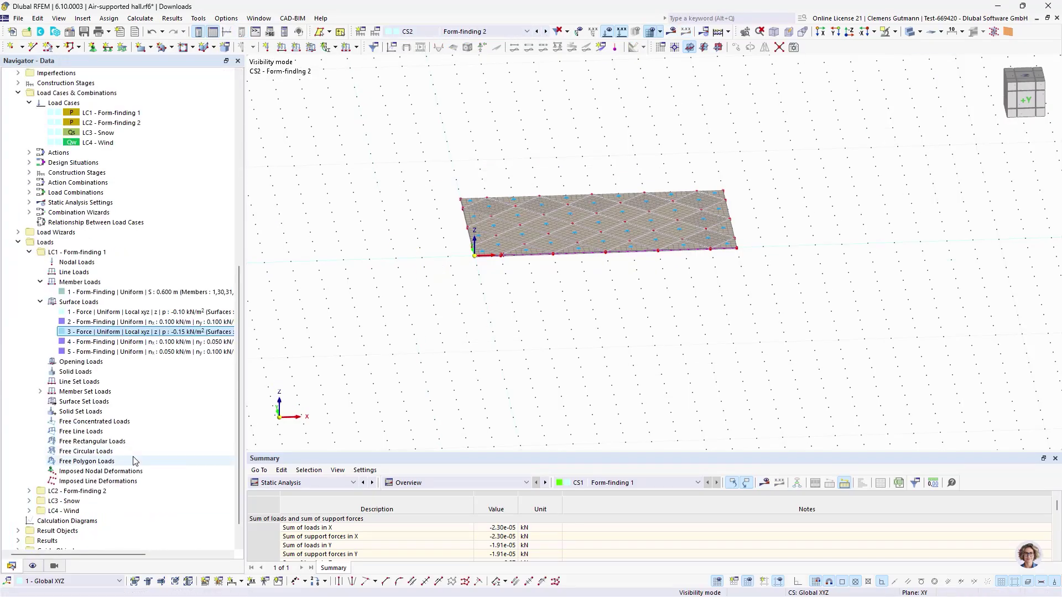
left_click(40, 302)
left_click(39, 322)
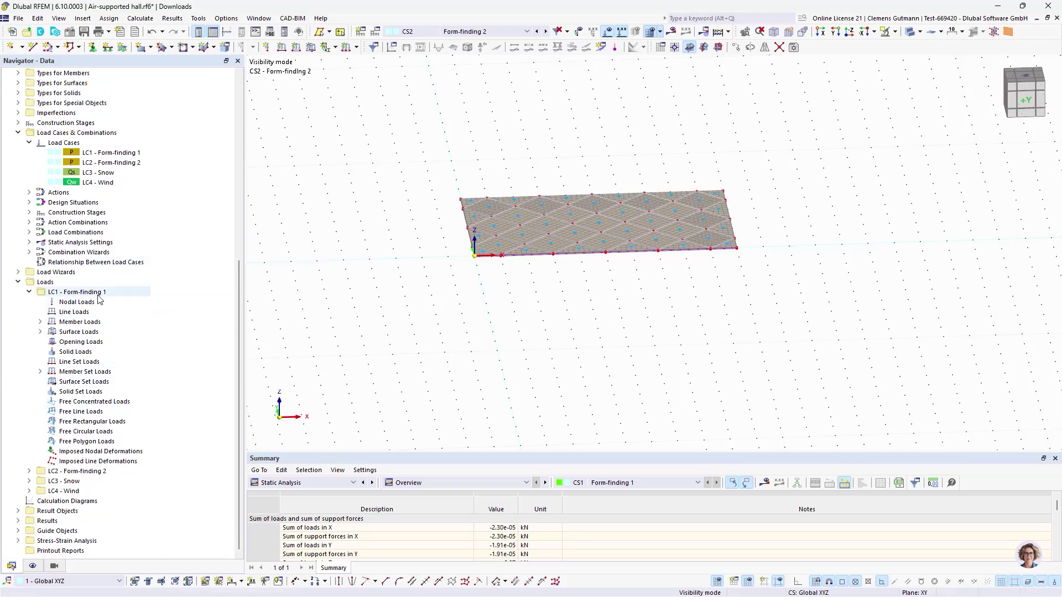
left_click(29, 471)
scroll(109, 440, "down", 5)
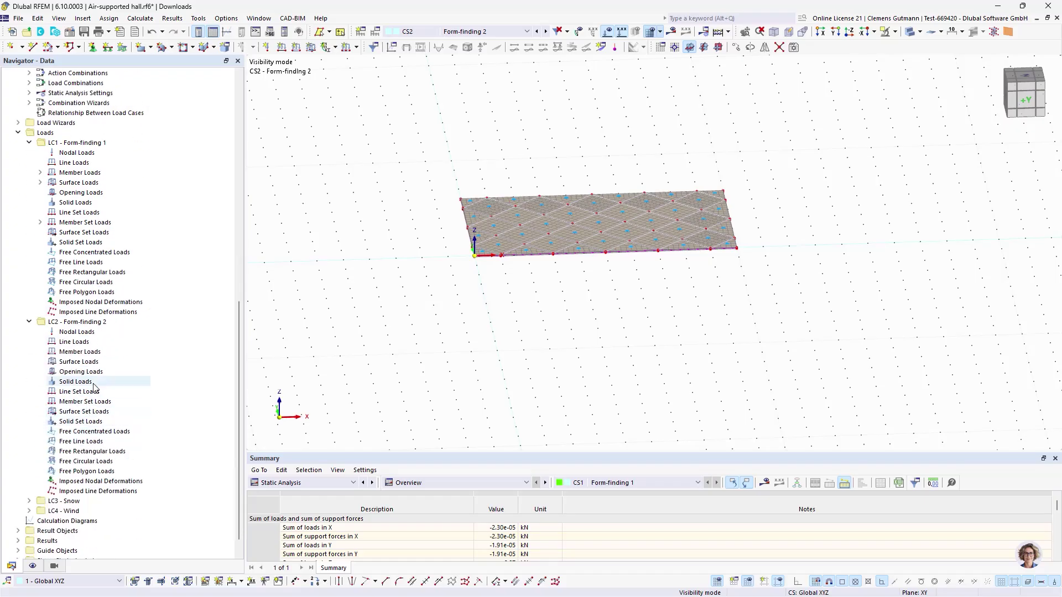
right_click(139, 383)
left_click(178, 403)
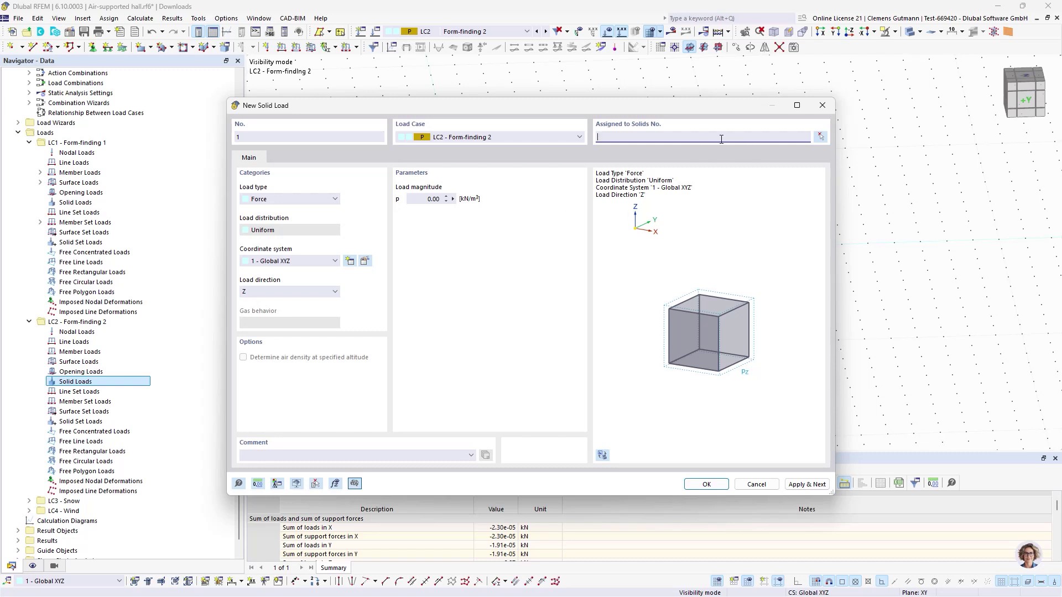
Assign the new solid load to solids 1-39 and choose Gas as its load type
type("1,")
key("BackSpace")
key("BackSpace")
key("BackSpace")
type("-39")
key("Tab")
left_click(291, 199)
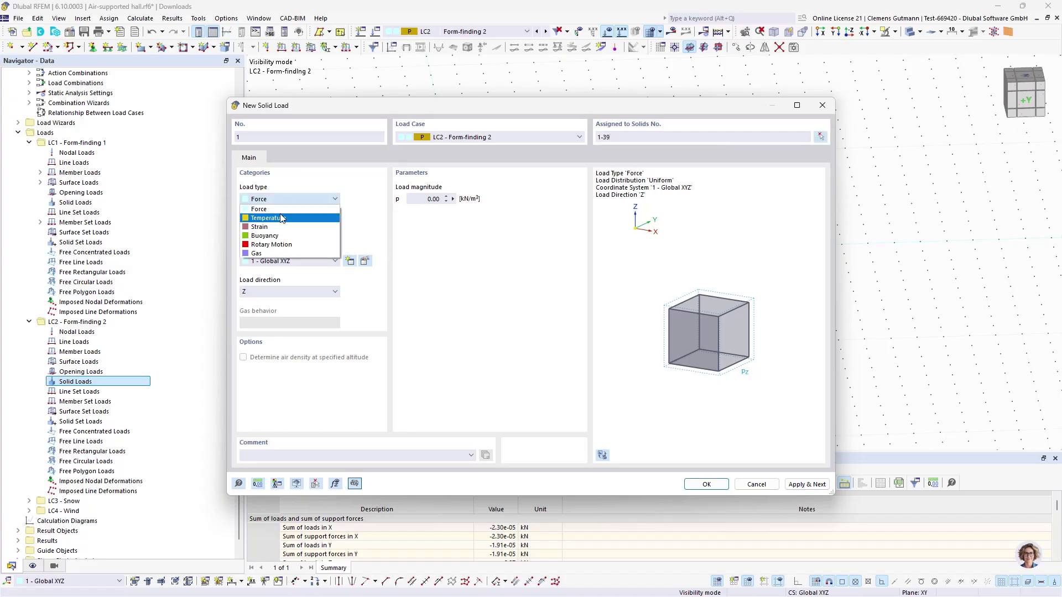
left_click(260, 253)
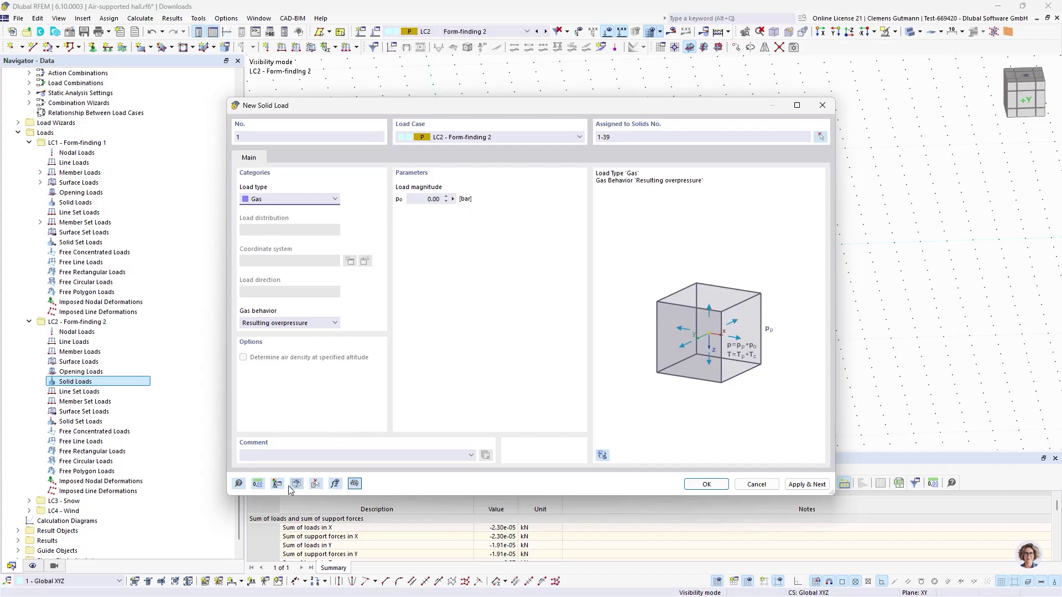
Change the unit for load pressures to Pa
left_click(258, 485)
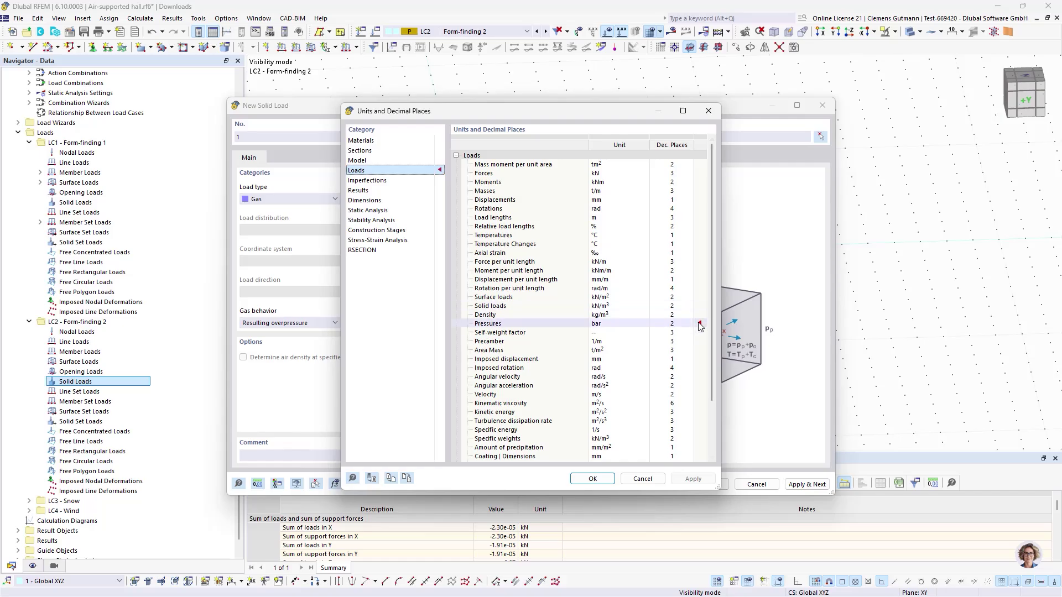
left_click(629, 326)
left_click(637, 327)
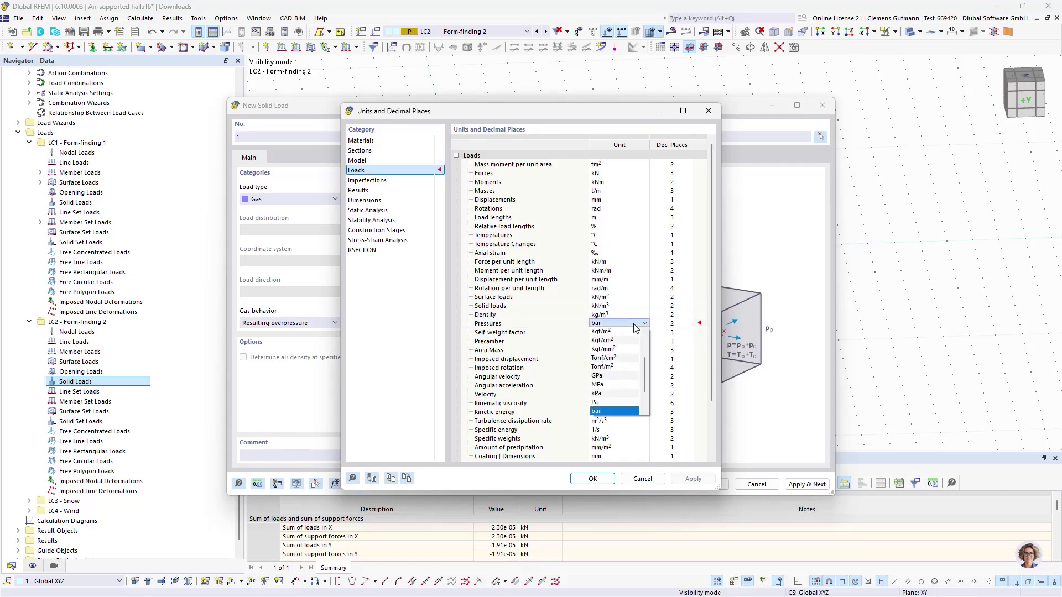
left_click(620, 402)
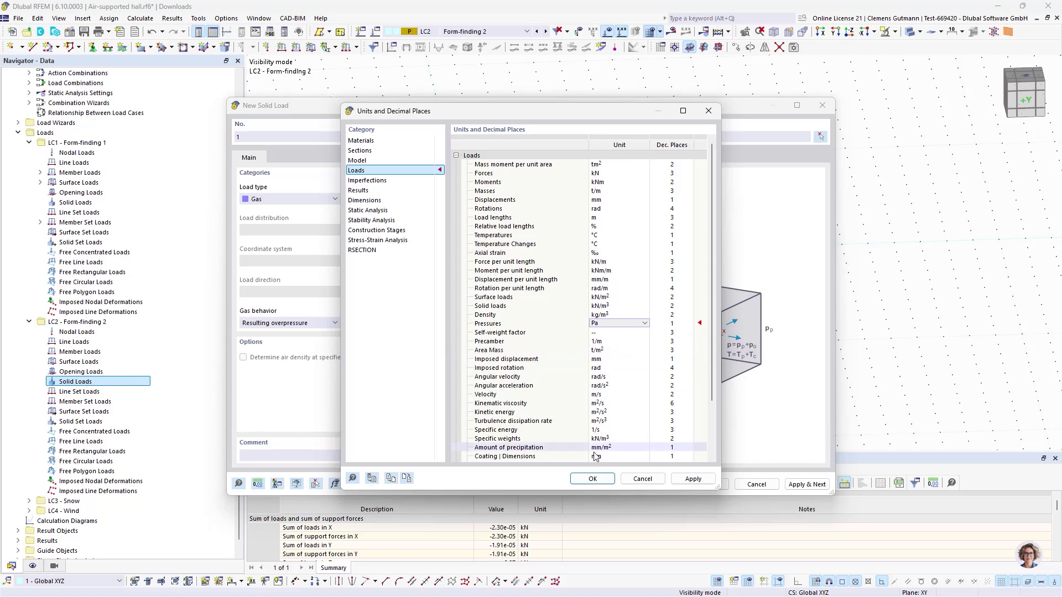
left_click(593, 478)
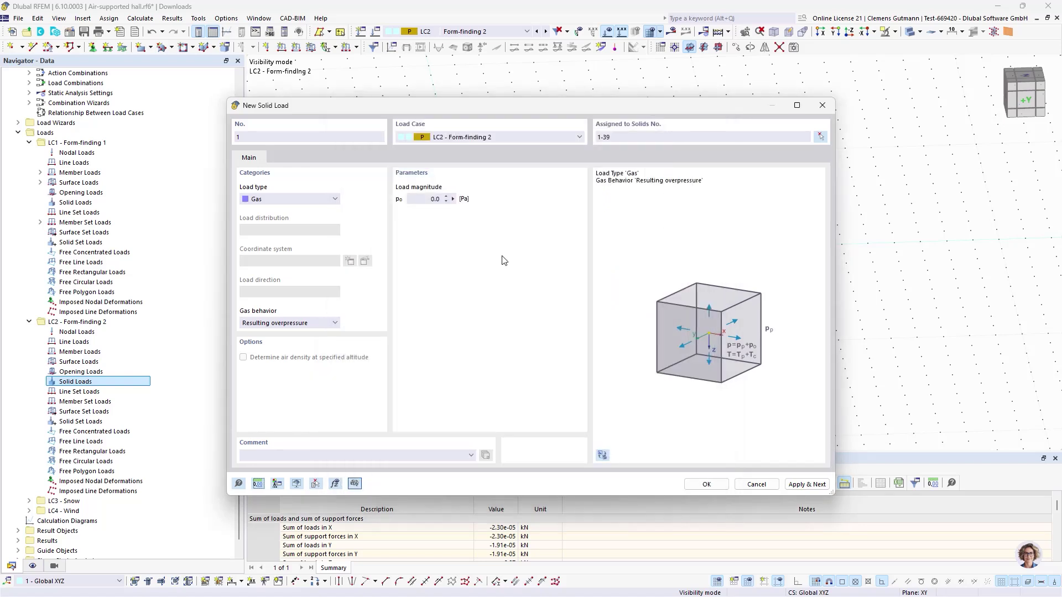
Set the gas load's overpressure magnitude to 200 Pa and create the load
left_click(434, 199)
type("200")
key("Tab")
left_click(706, 484)
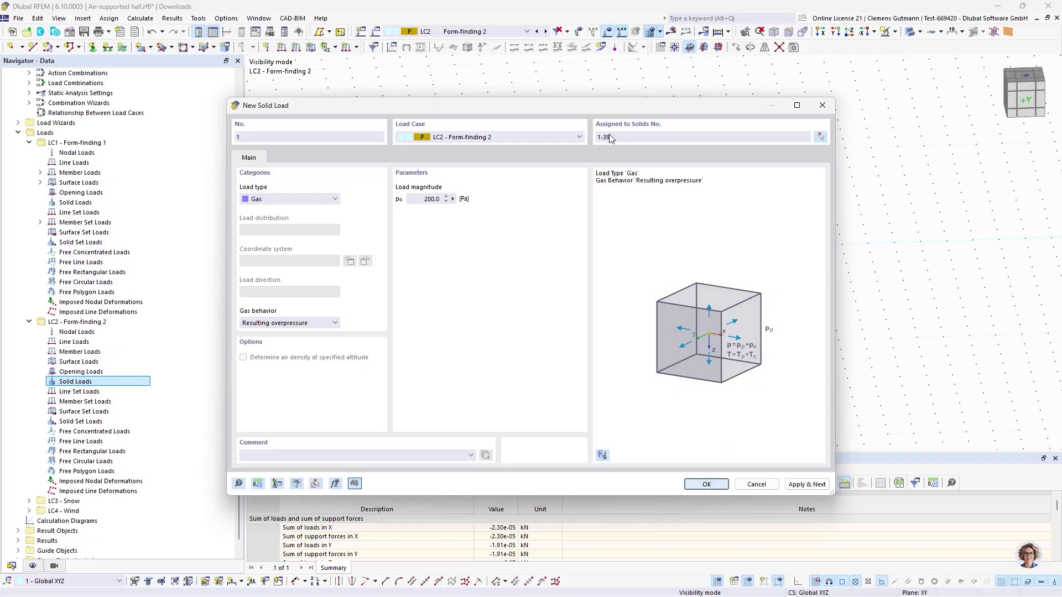
Activate construction stage CS2 - Form-finding 2, calculate its results and inspect the inflated hall shape
left_click(487, 32)
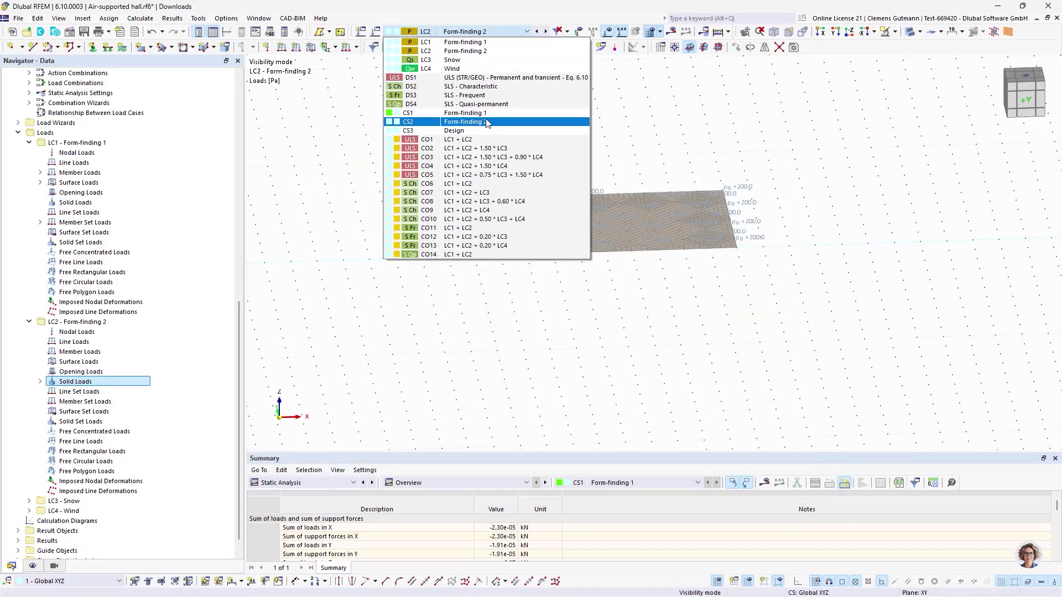
left_click(497, 122)
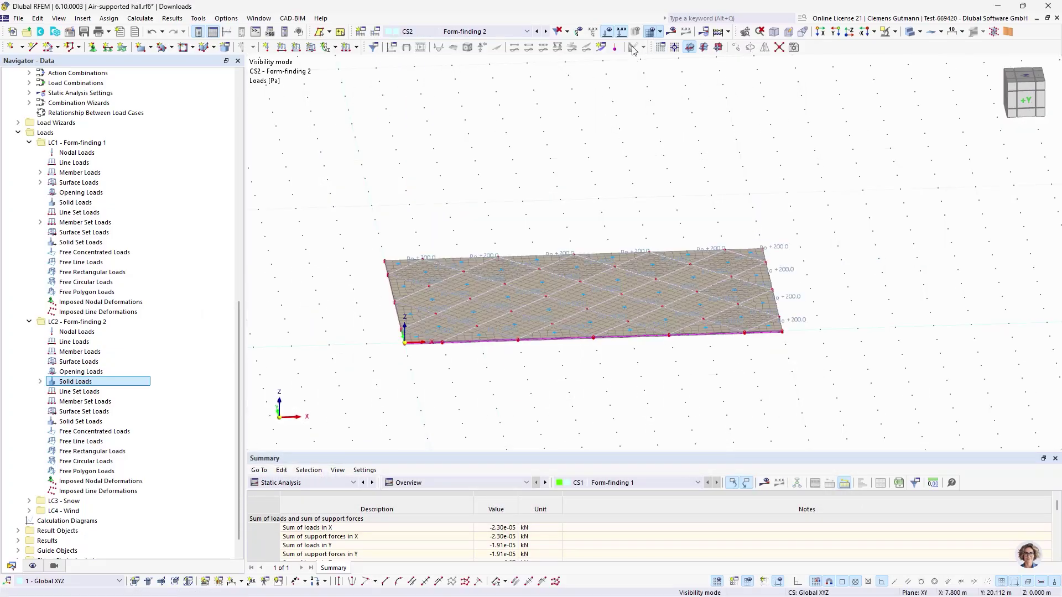
left_click(671, 32)
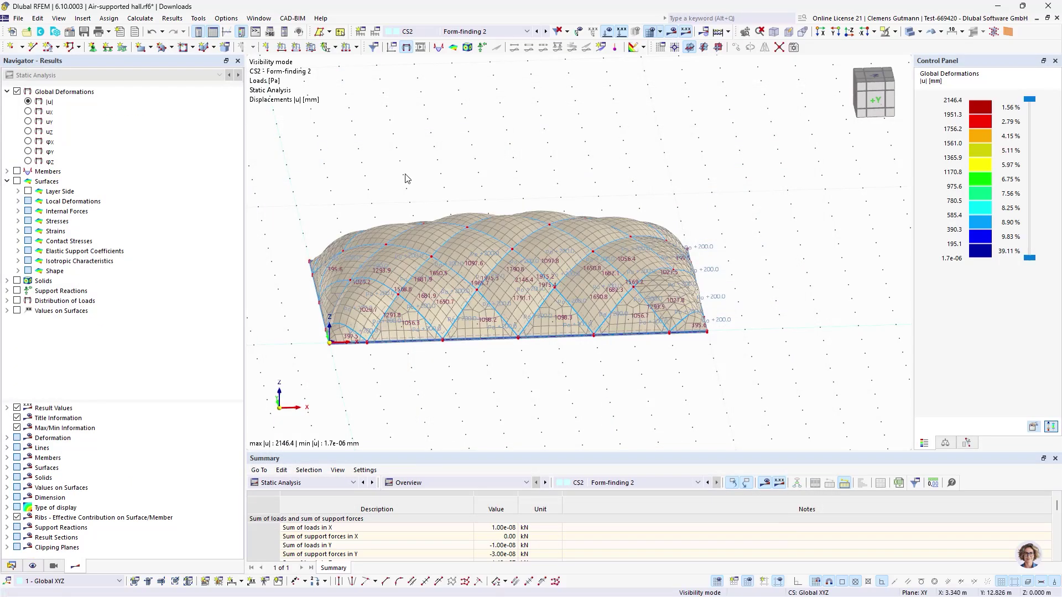
mouse_move(504, 389)
middle_mouse_down()
mouse_move(474, 361)
mouse_move(494, 375)
middle_mouse_up()
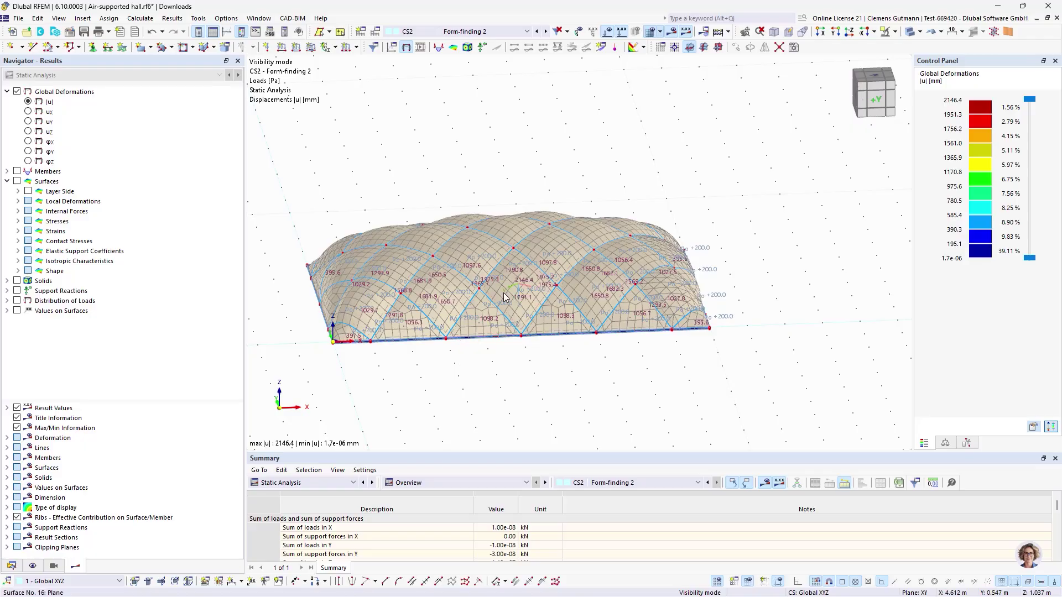
scroll(521, 298, "up", 2)
scroll(587, 321, "down", 1)
middle_click_drag(551, 366, 523, 394, "ctrl")
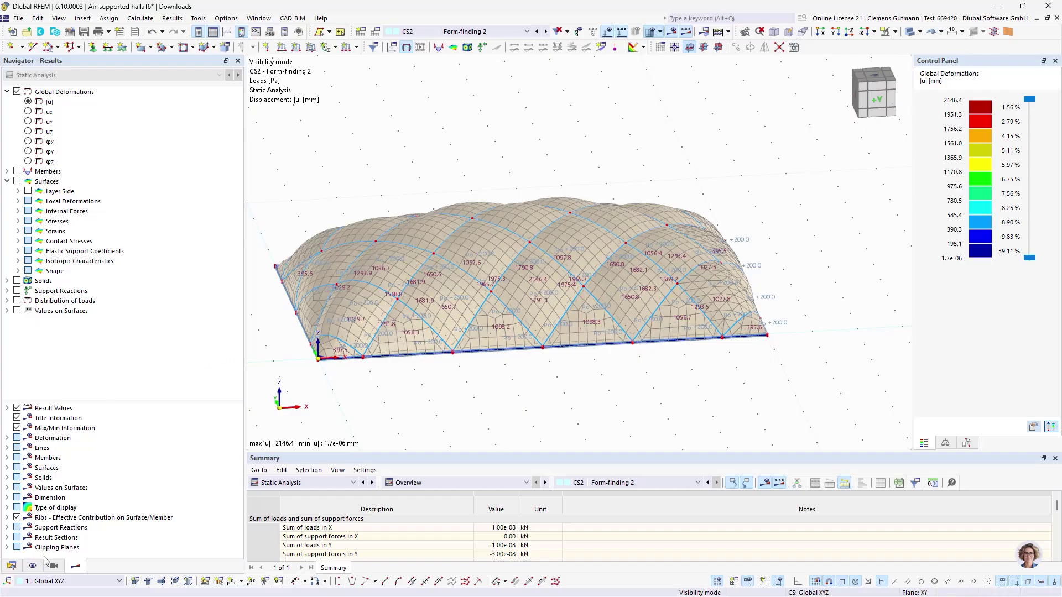
Start a new surface load in load case LC3 - Snow with the load type Force
left_click(59, 567)
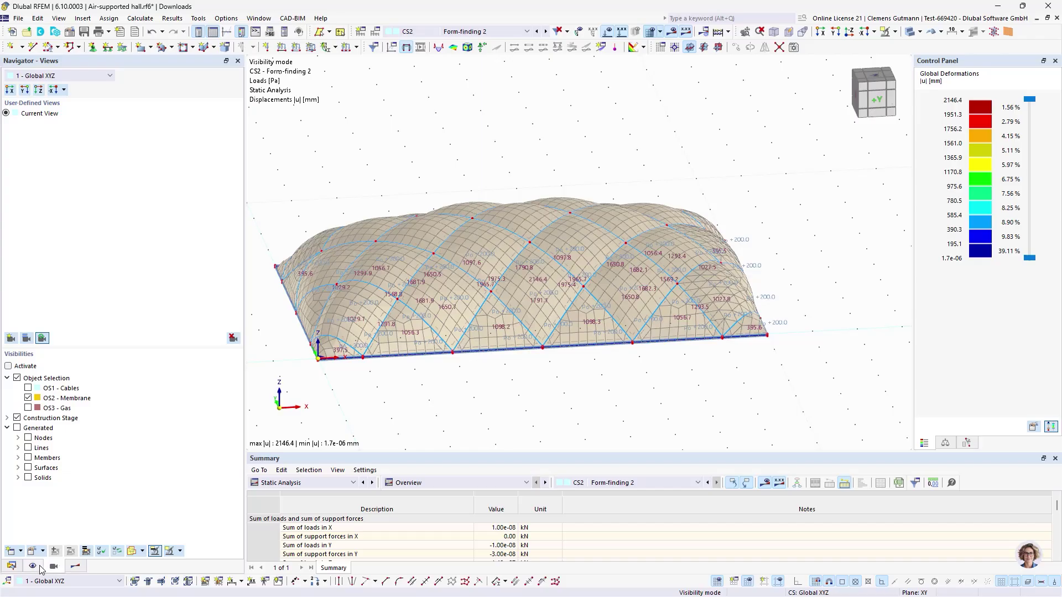
left_click(32, 566)
left_click(356, 48)
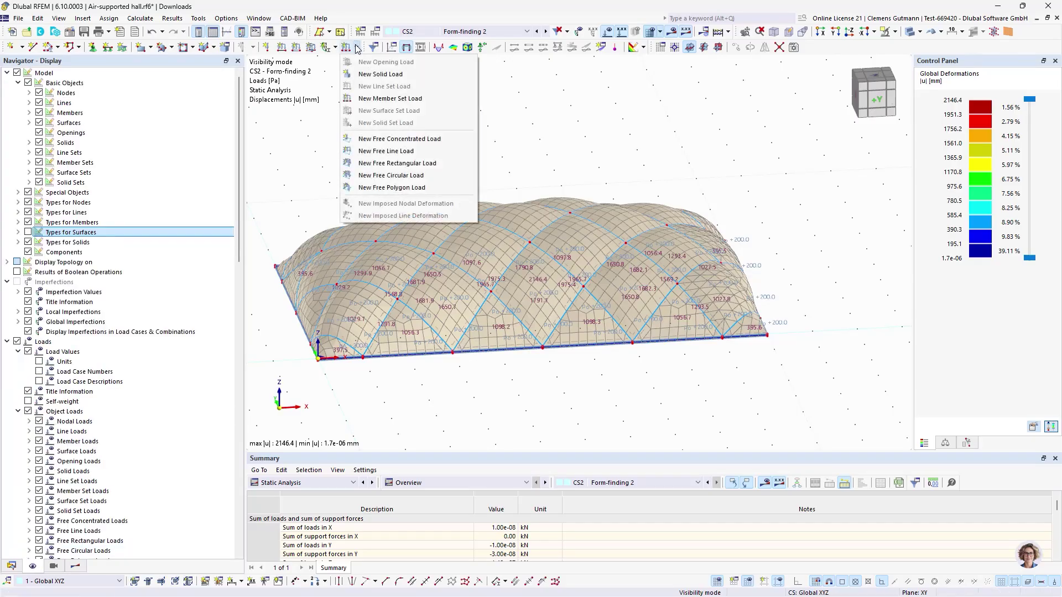
left_click(390, 188)
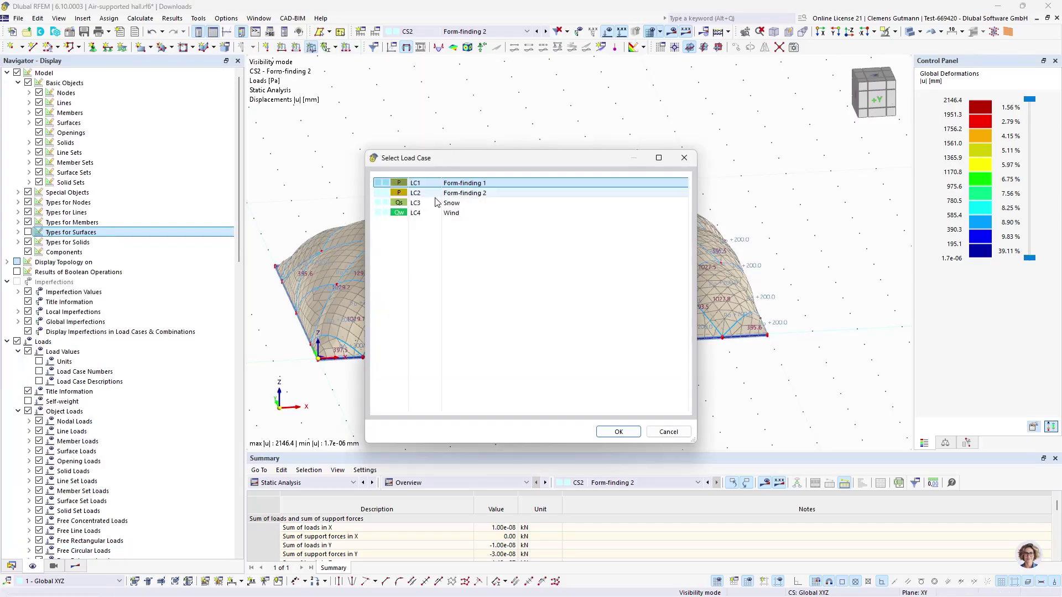
left_click(451, 202)
left_click(619, 432)
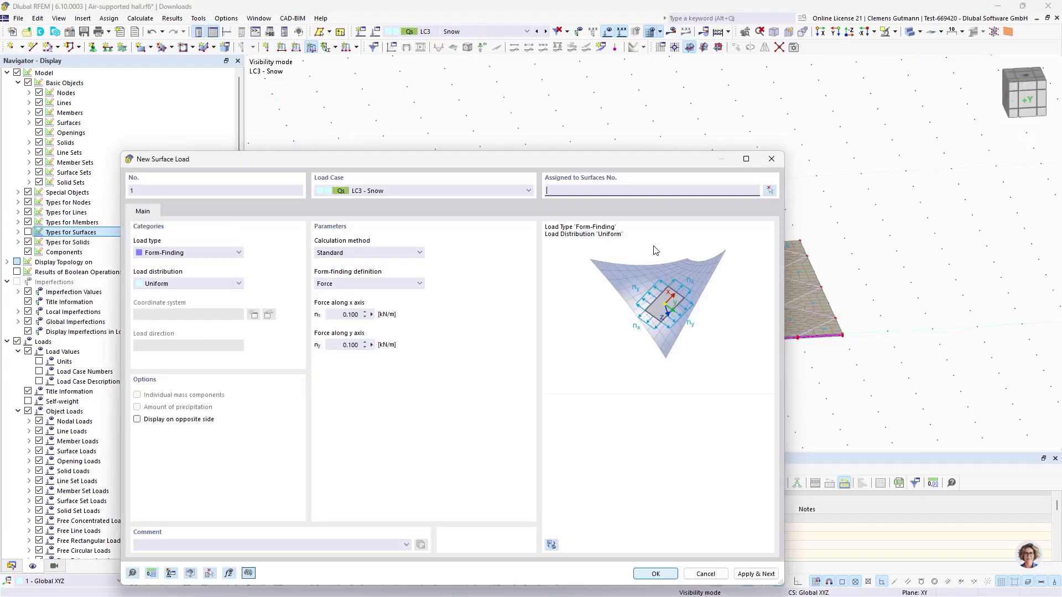
left_click(239, 251)
left_click(152, 262)
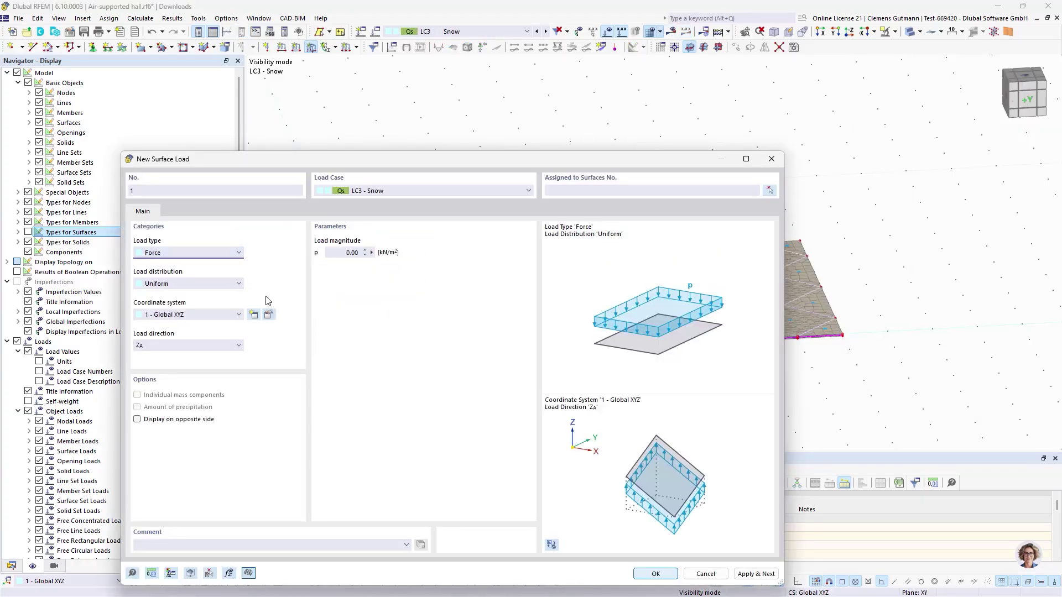
Set the snow load's direction to Global in Z on projected area and its magnitude to -0.5 kN/m²
left_click(163, 346)
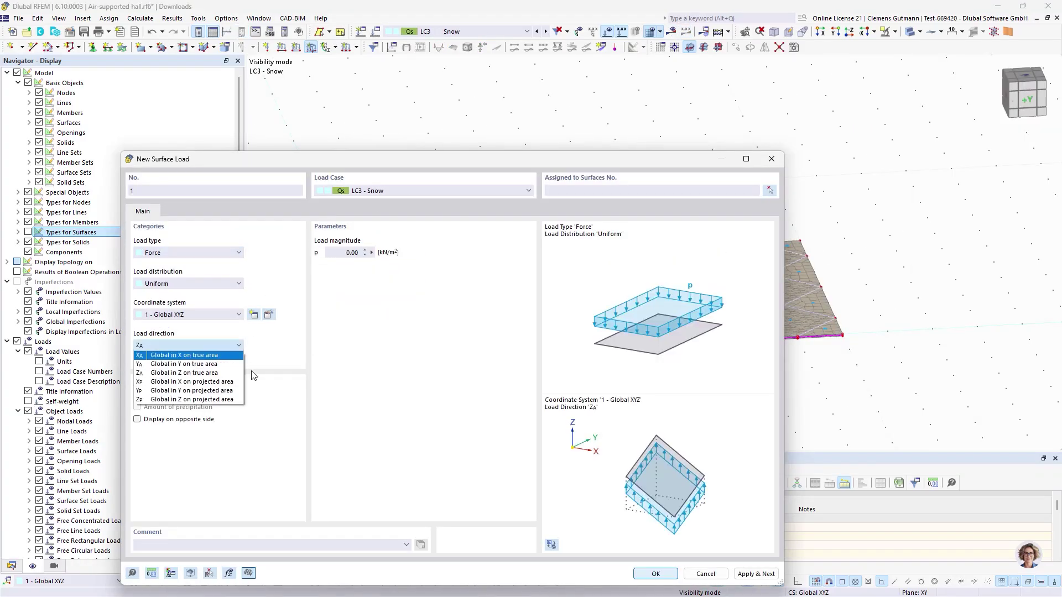
left_click(215, 399)
double_click(354, 253)
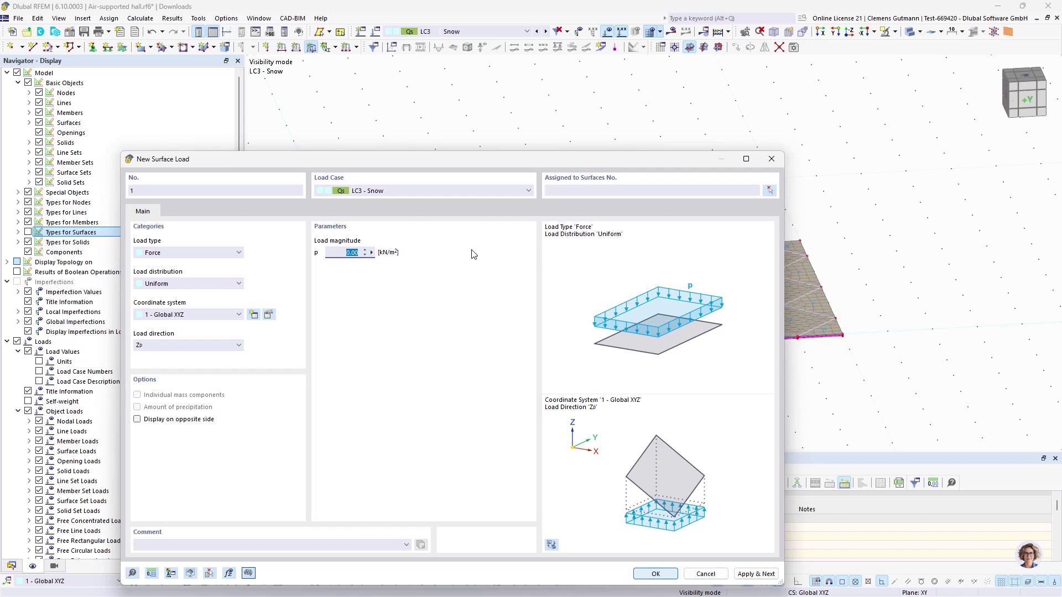
key("BackSpace")
type("-0.5")
key("Tab")
Turn off the construction stage visibility filter, assign the snow load to surfaces 2-40 and apply it, continuing with another surface load
left_click(770, 190)
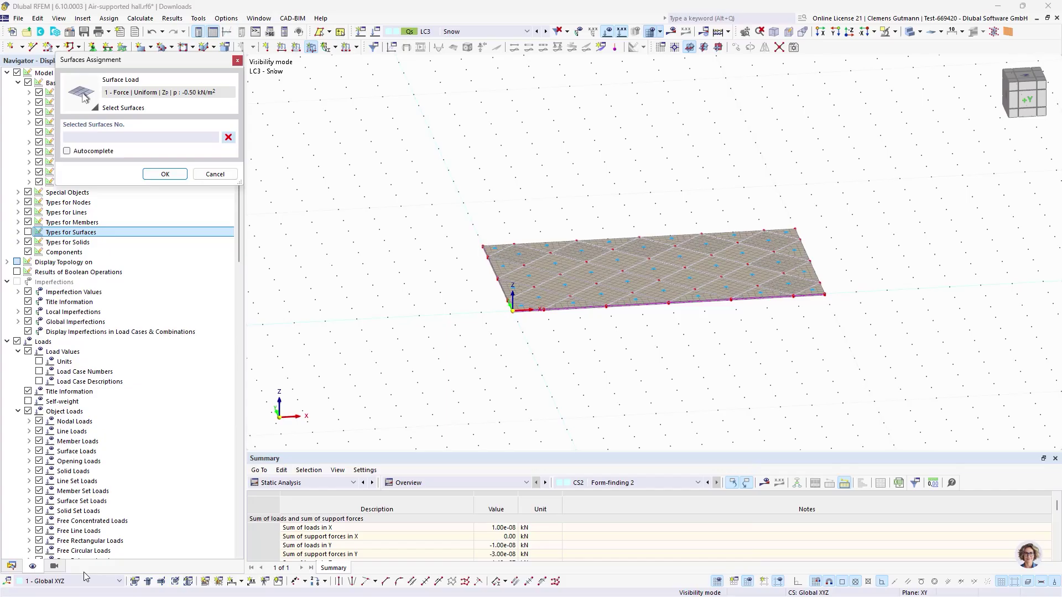
left_click(54, 566)
left_click(8, 366)
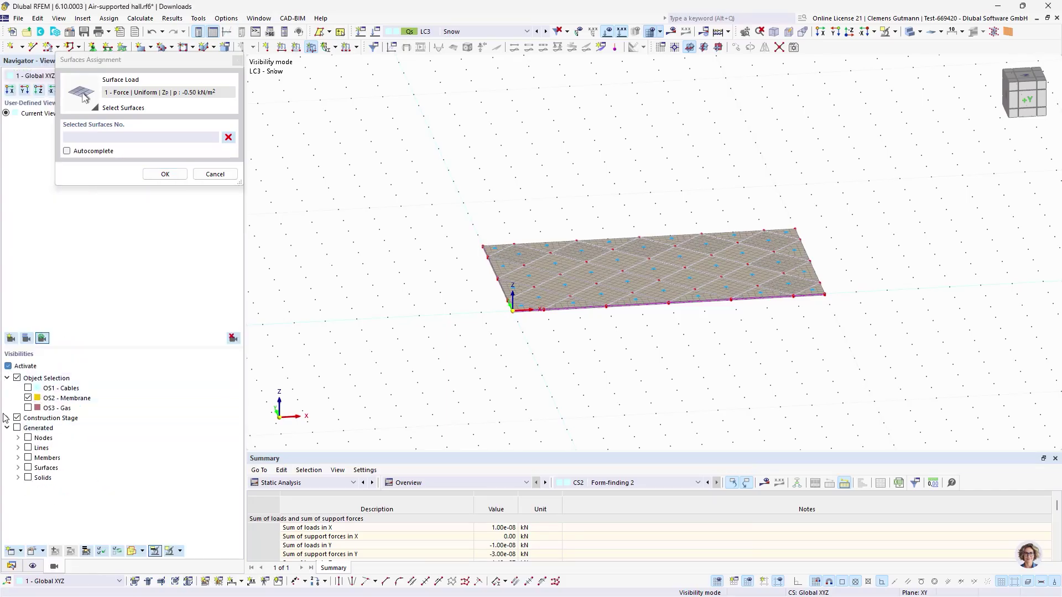
left_click(18, 418)
left_click_drag(492, 182, 431, 177)
left_click(165, 174)
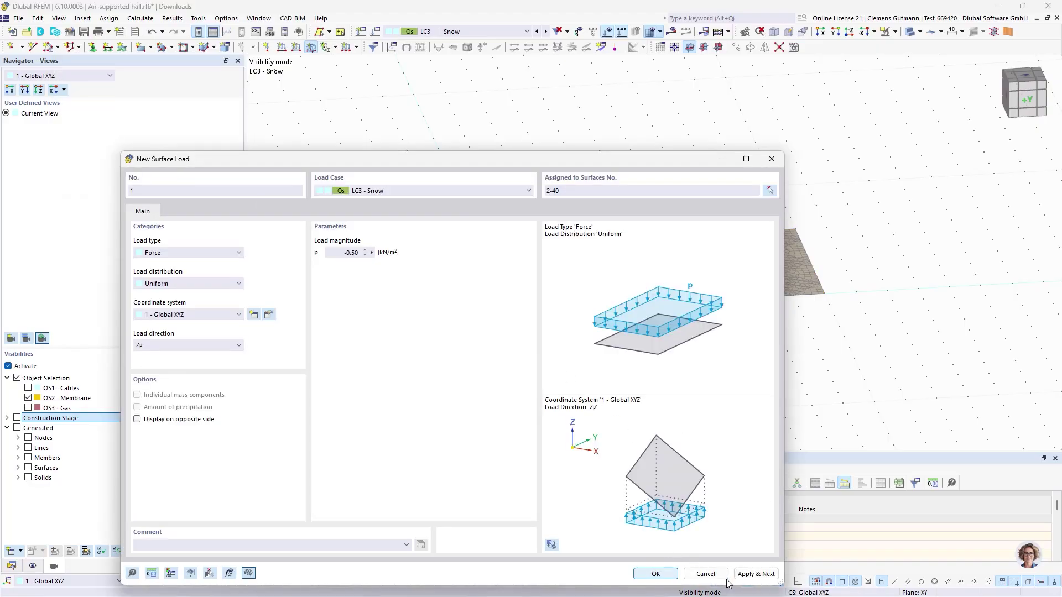
left_click(749, 576)
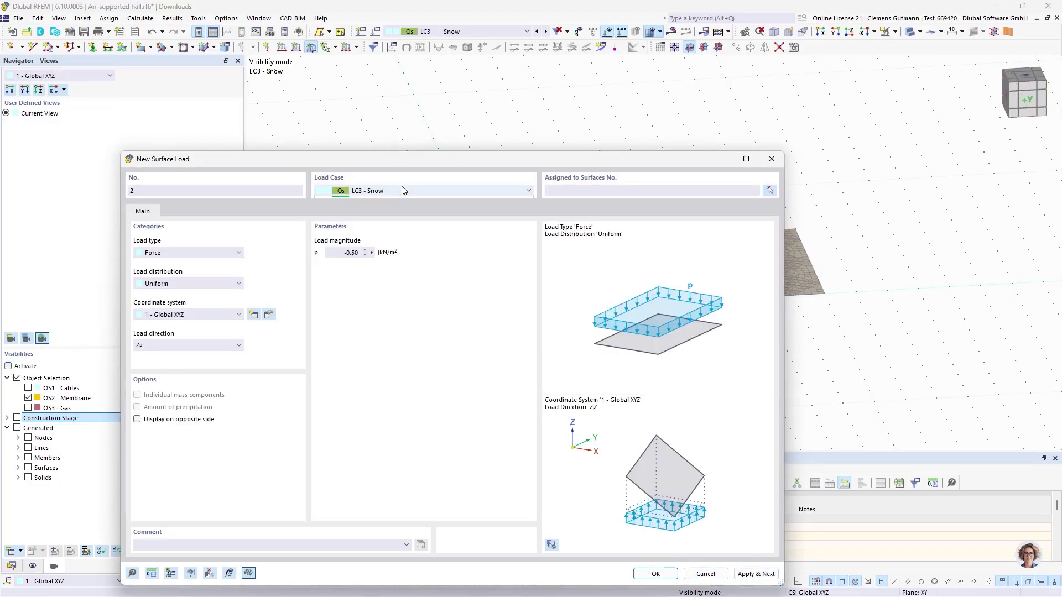
Place the new surface load in load case LC4 - Wind and make it act in the local z direction
left_click(420, 191)
left_click(437, 227)
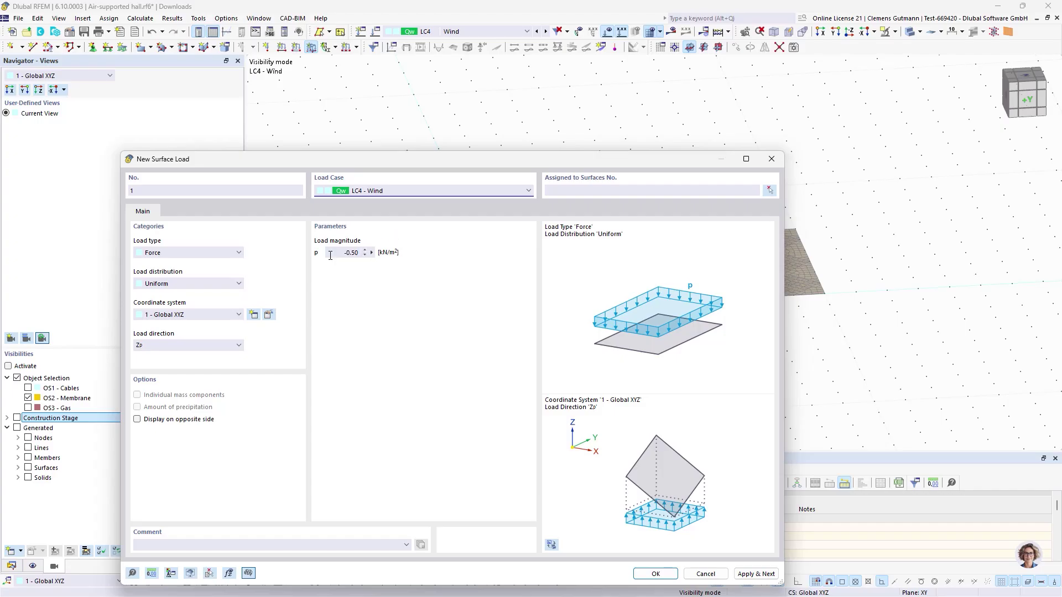
left_click(171, 345)
left_click(166, 314)
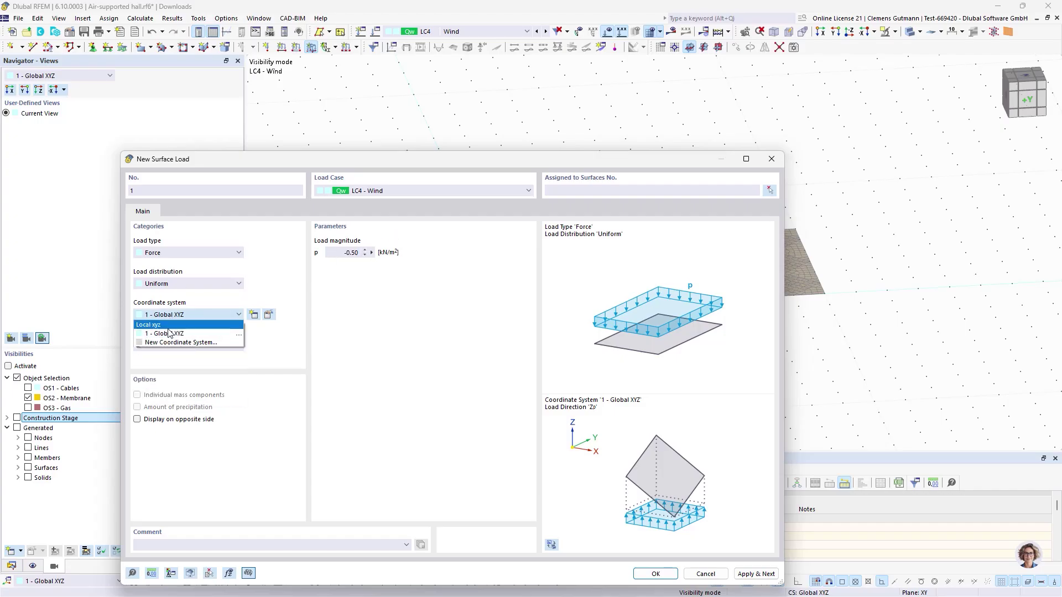
left_click(182, 335)
left_click(187, 346)
left_click(185, 342)
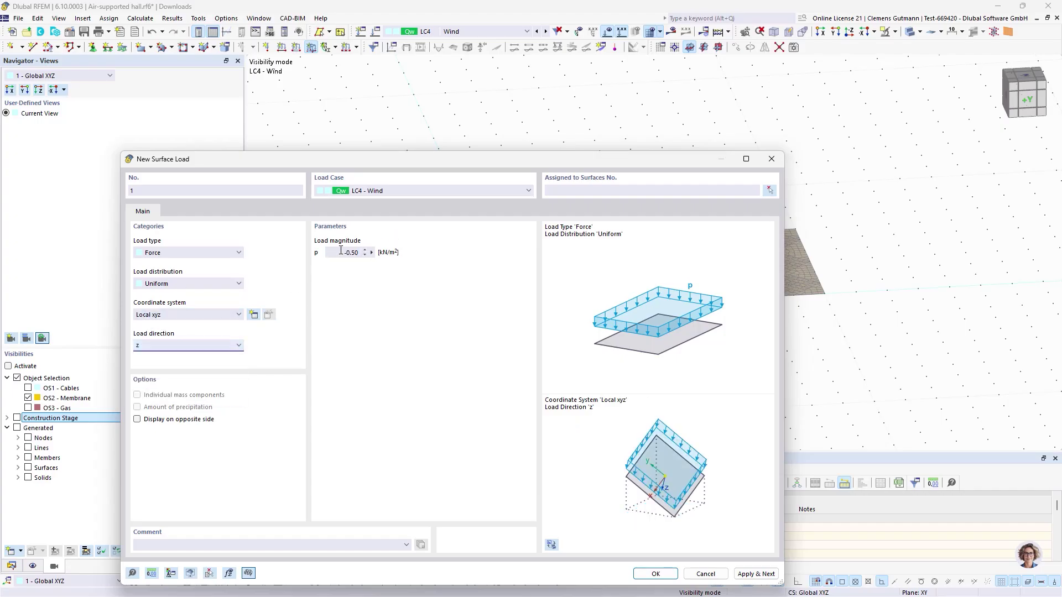
Set the wind load's magnitude to -1.5 kN/m², assign it to surfaces 2-40 and create the load
key("Tab")
type("-1.5")
key("Tab")
left_click(769, 190)
left_click_drag(446, 163, 947, 370)
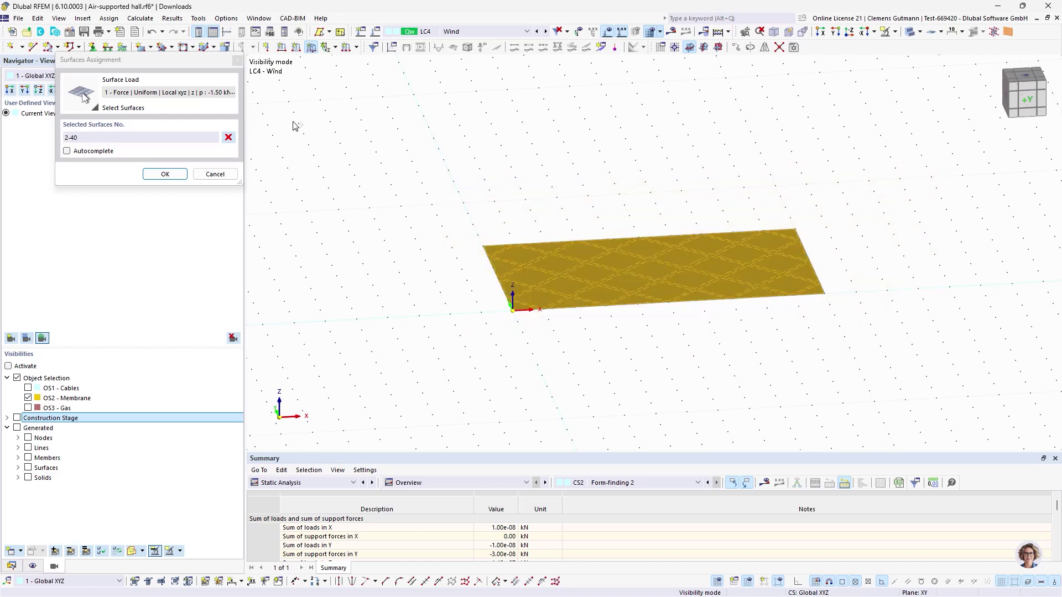
left_click(165, 174)
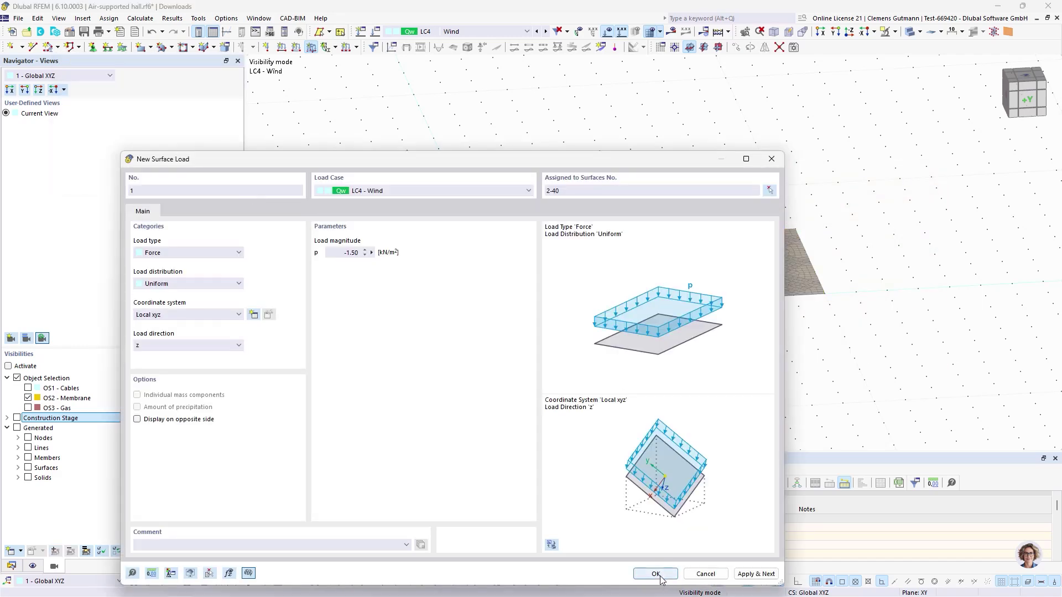
key("Return")
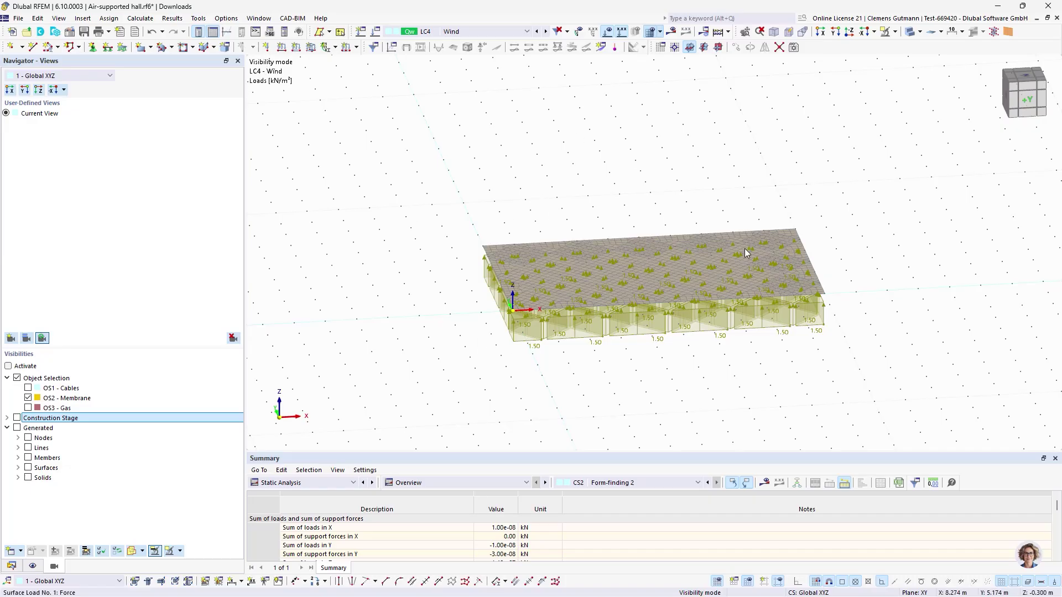
Check the Wind Simulation option among the add-ons in the model's base data and leave without applying changes
mouse_move(745, 248)
left_click(71, 32)
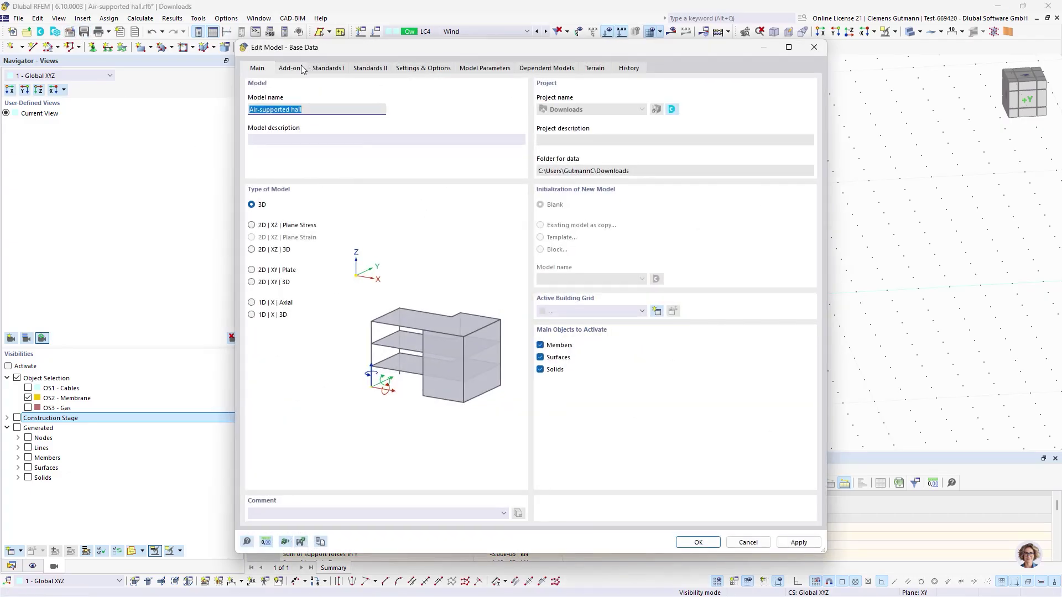
left_click(292, 68)
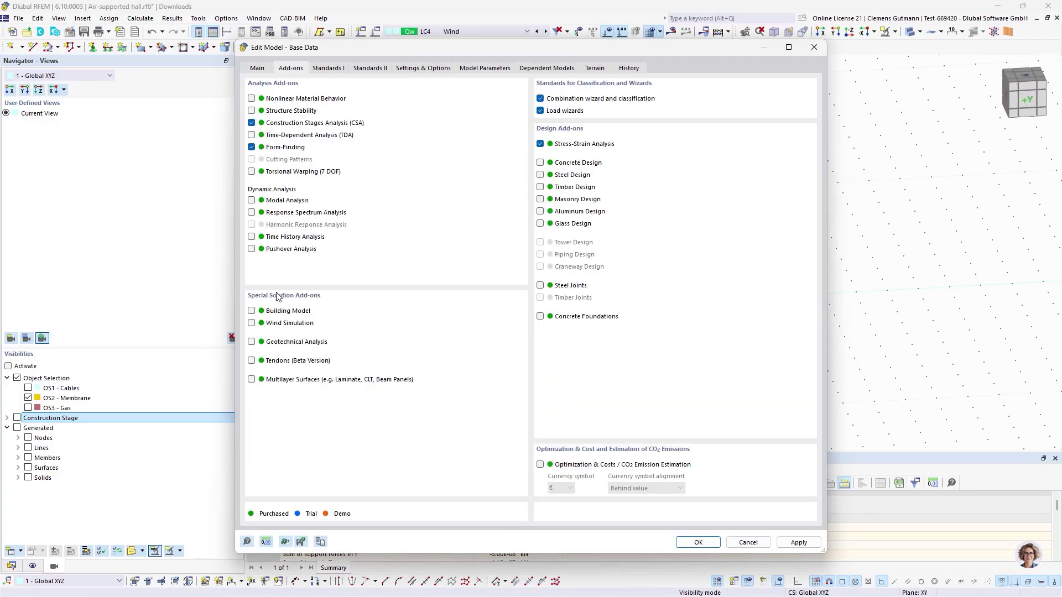
left_click(280, 327)
left_click(281, 325)
left_click(748, 542)
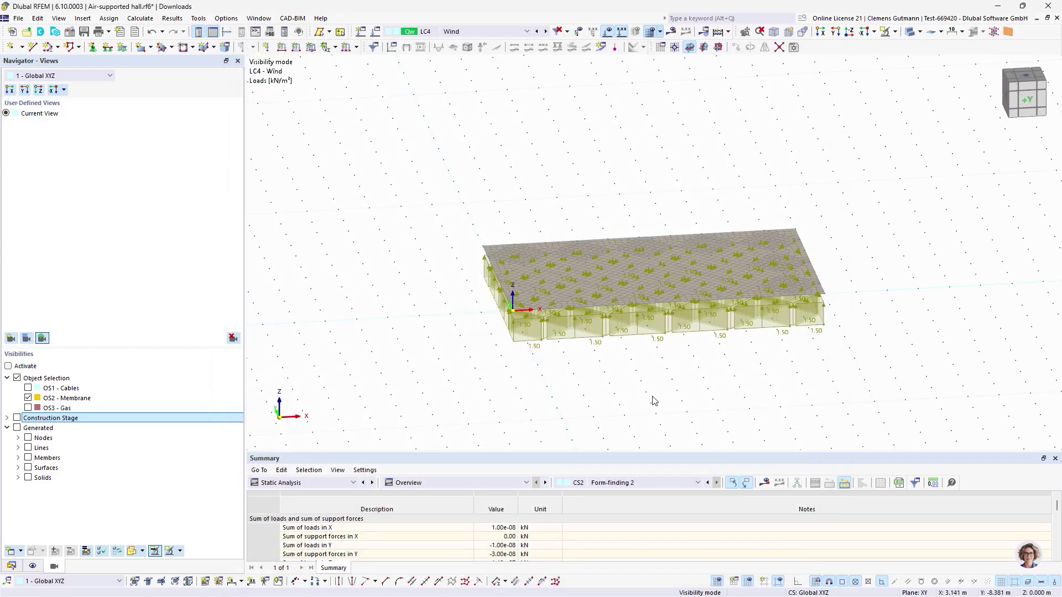
scroll(647, 357, "up", 1)
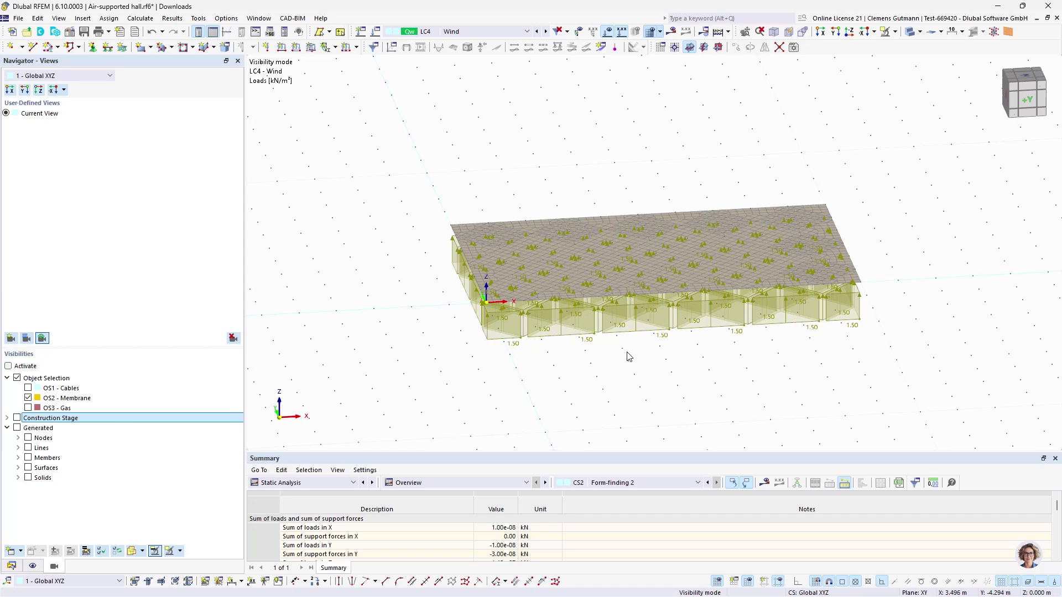
scroll(627, 358, "up", 1)
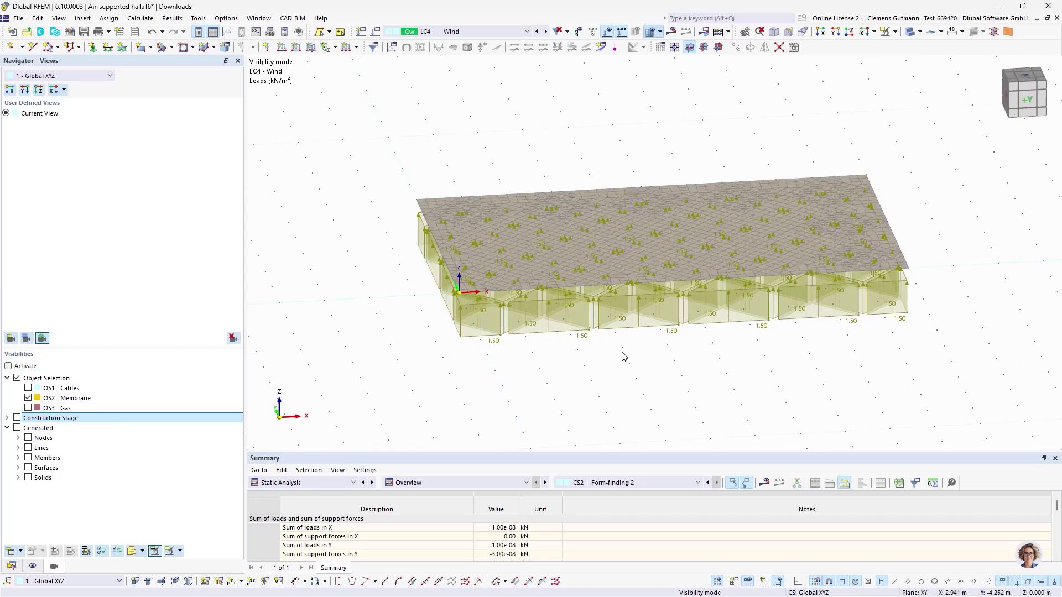
scroll(627, 217, "up", 1)
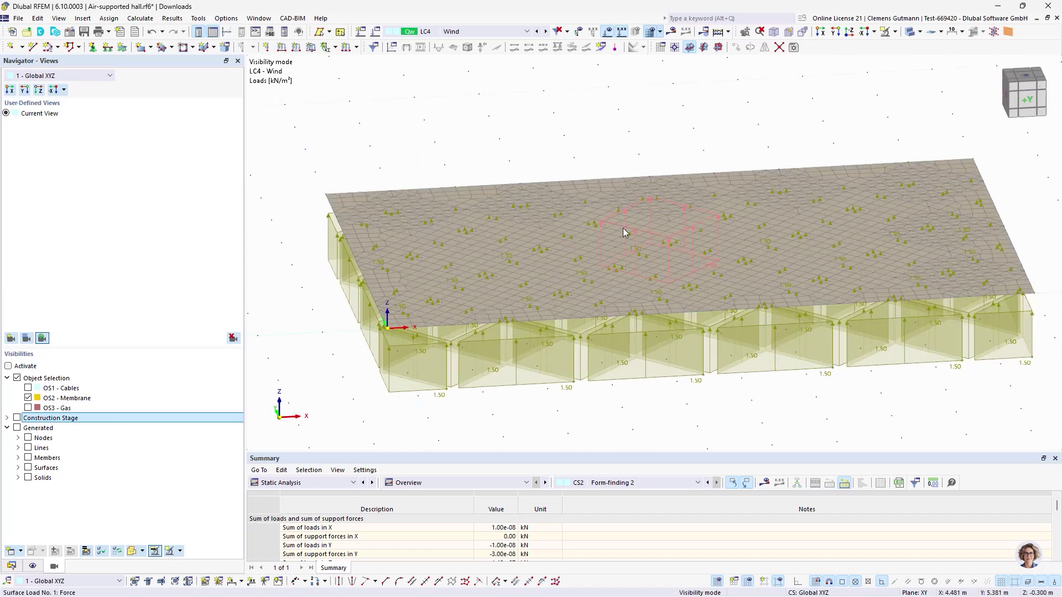
mouse_move(675, 390)
middle_mouse_down("ctrl")
mouse_move(695, 436)
mouse_move(678, 411)
middle_mouse_up("ctrl")
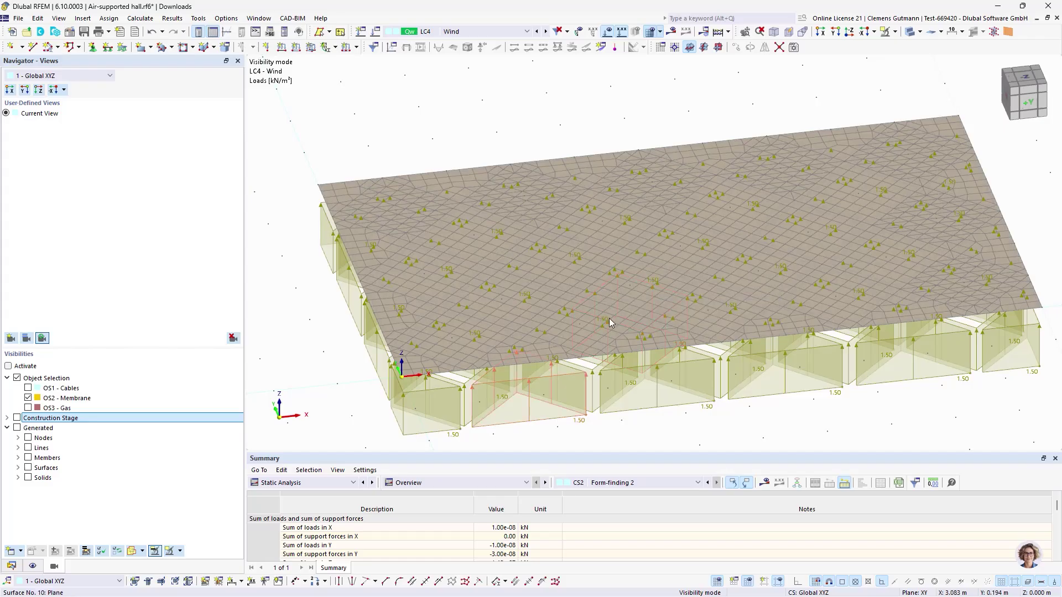
scroll(614, 299, "down", 3)
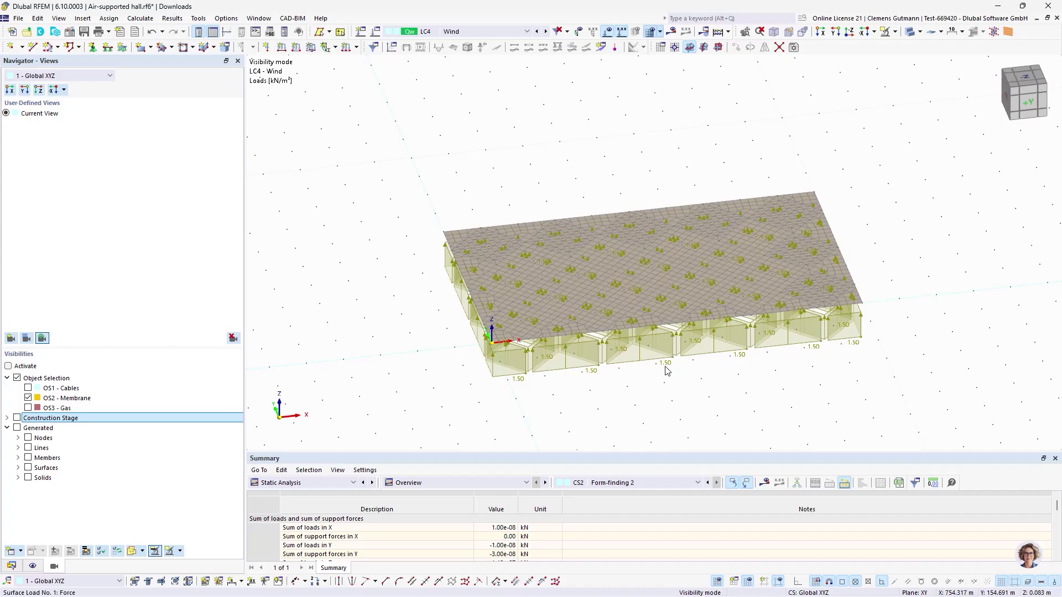
Open the load cases and combinations settings from the model data
left_click(13, 565)
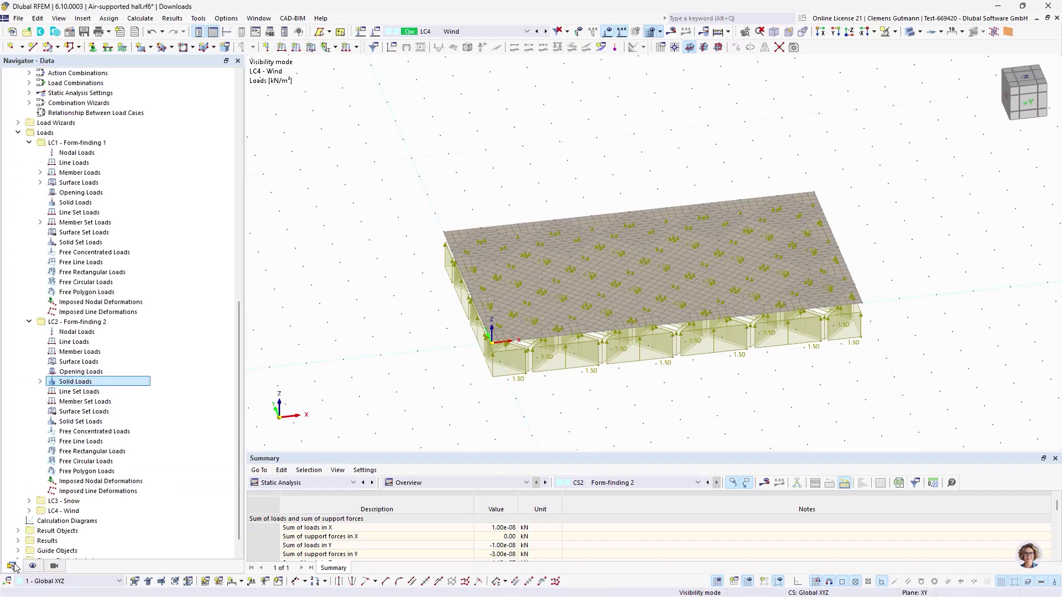
scroll(99, 365, "up", 3)
left_click(17, 283)
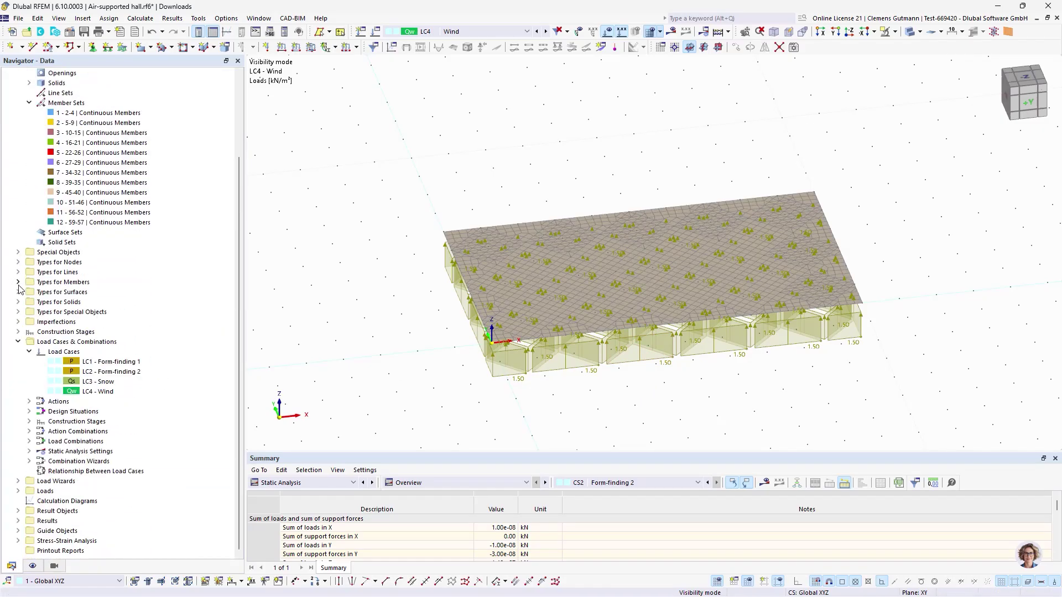
left_click(17, 341)
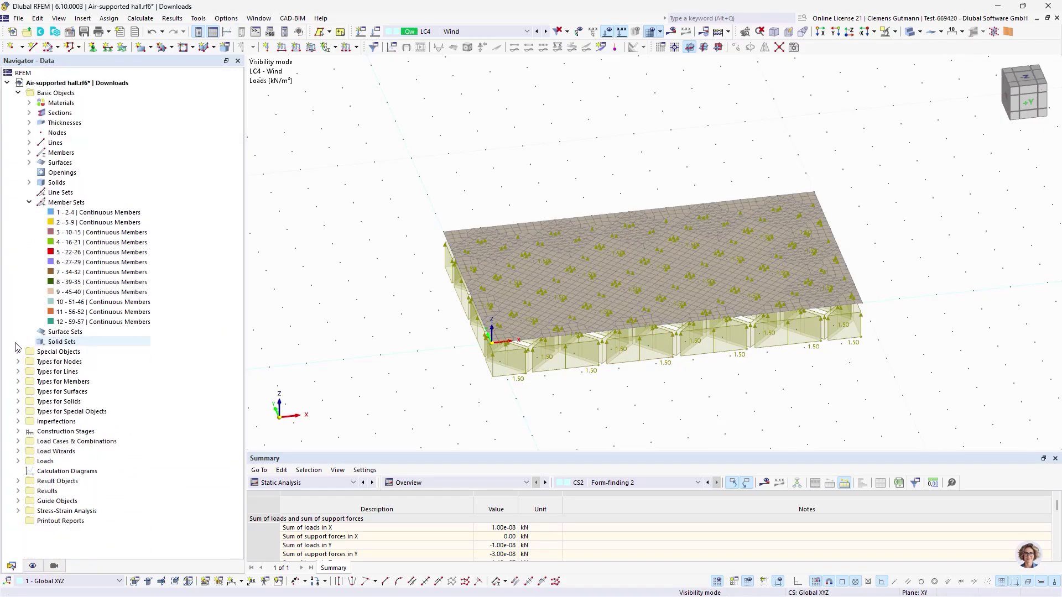
left_click(18, 442)
scroll(22, 442, "down", 3)
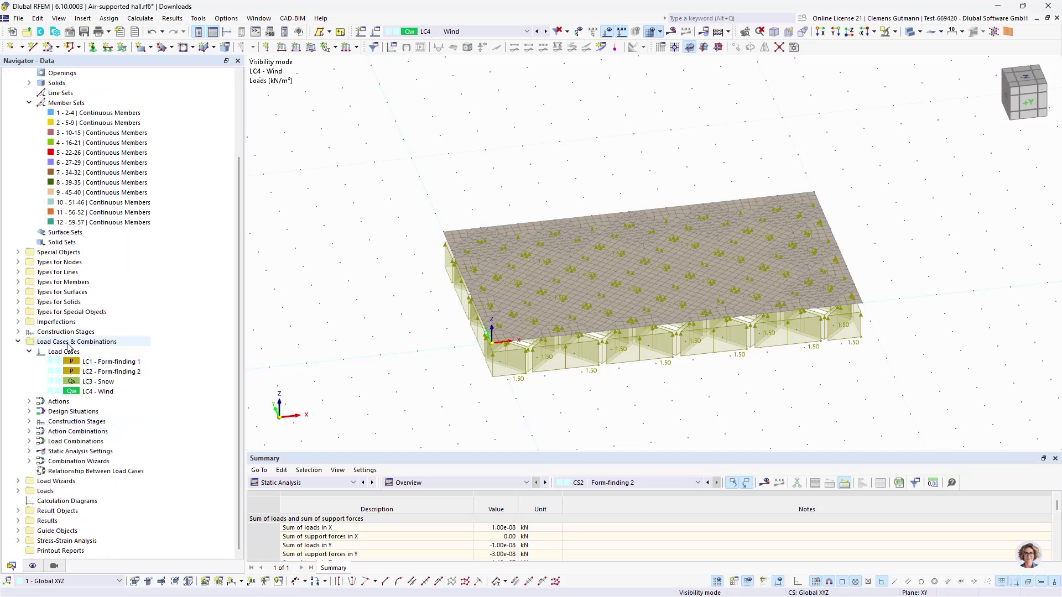
right_click(69, 344)
left_click(88, 354)
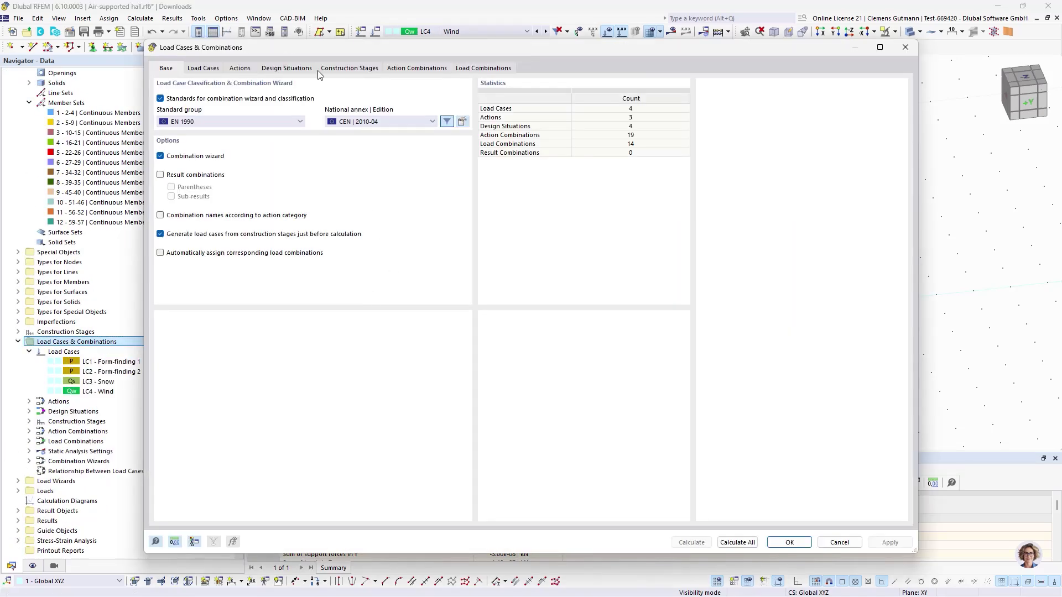
Review the list of load cases and the settings of construction stage CS3 - Design
left_click(206, 69)
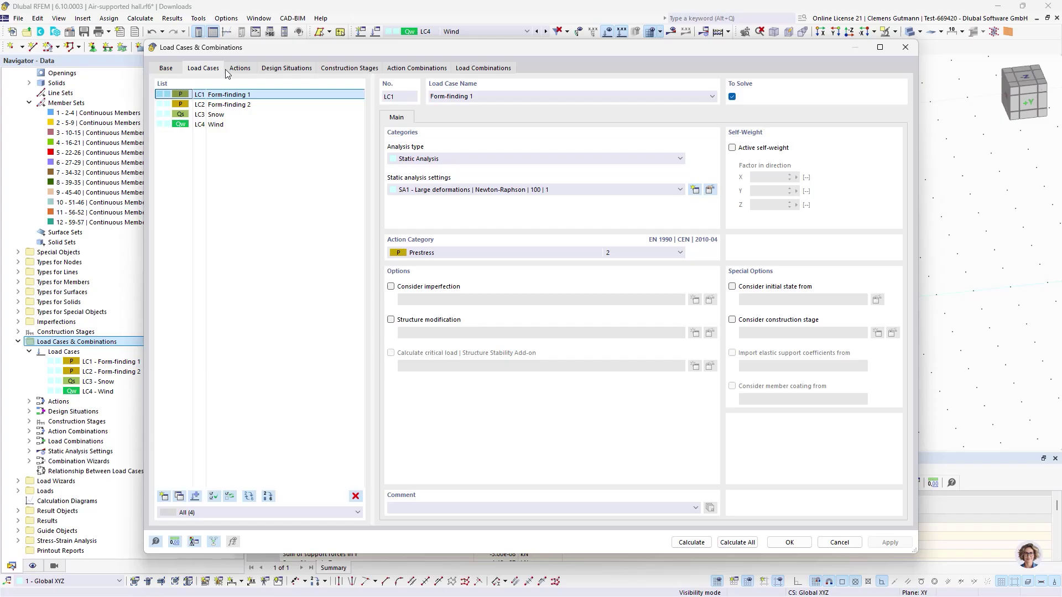
left_click(339, 71)
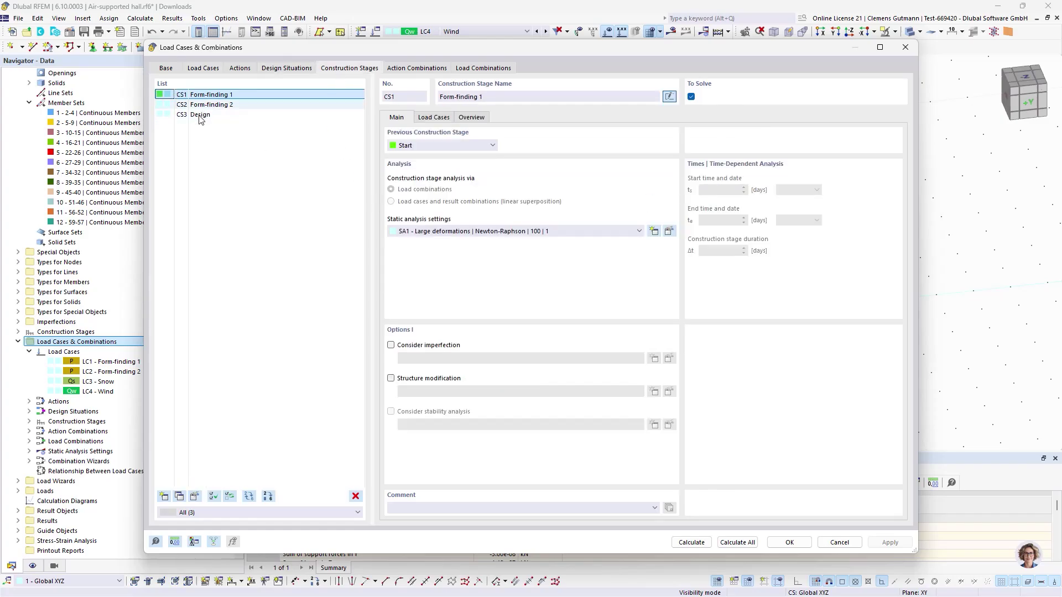
left_click(277, 116)
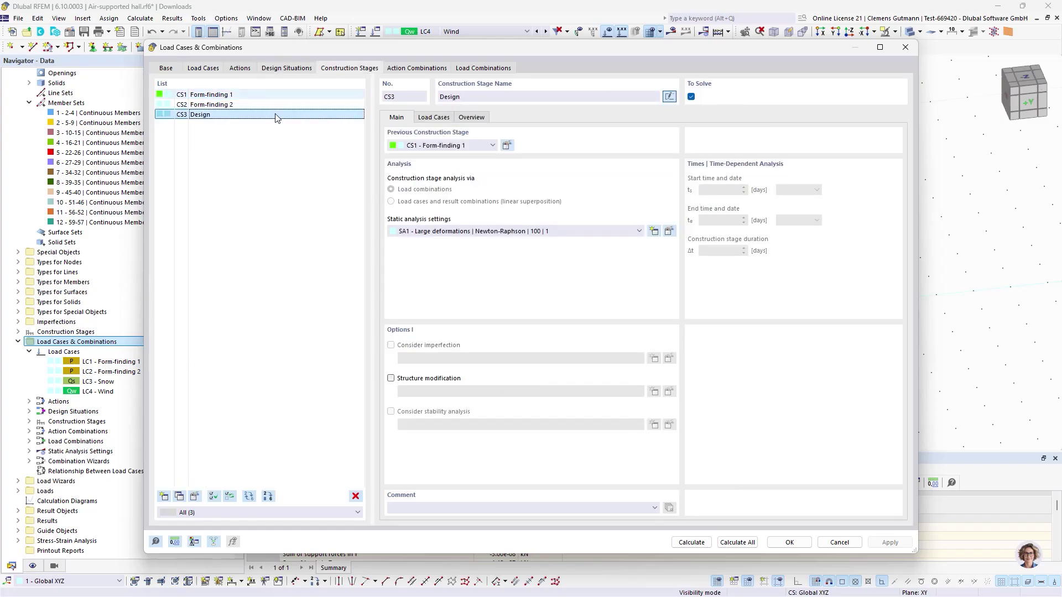
Delete all existing design situations, DS1 to DS4, from the load cases and combinations settings
left_click(276, 69)
left_click(234, 125, "shift")
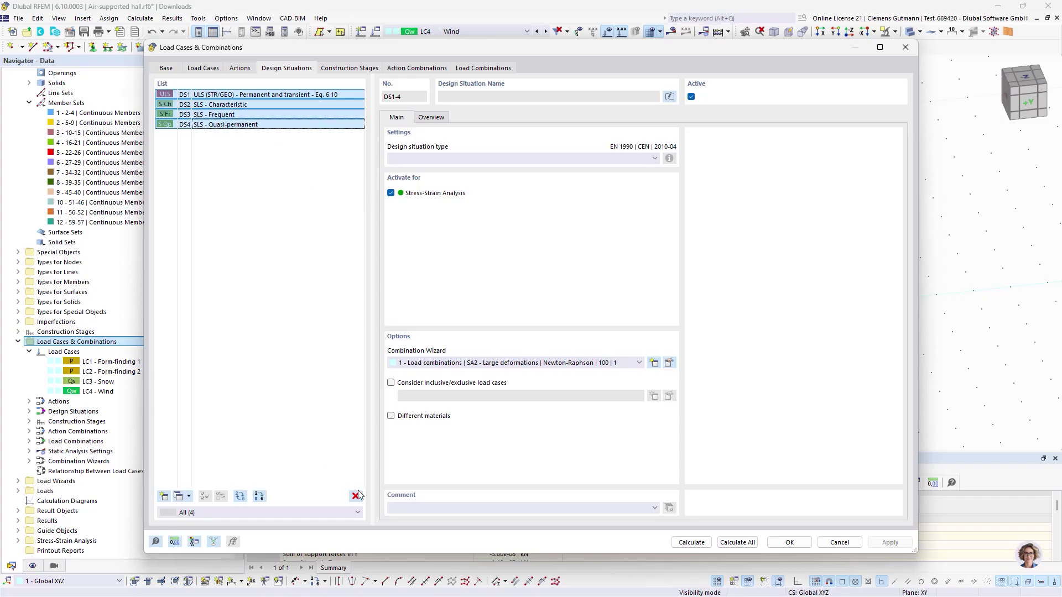
key("Delete")
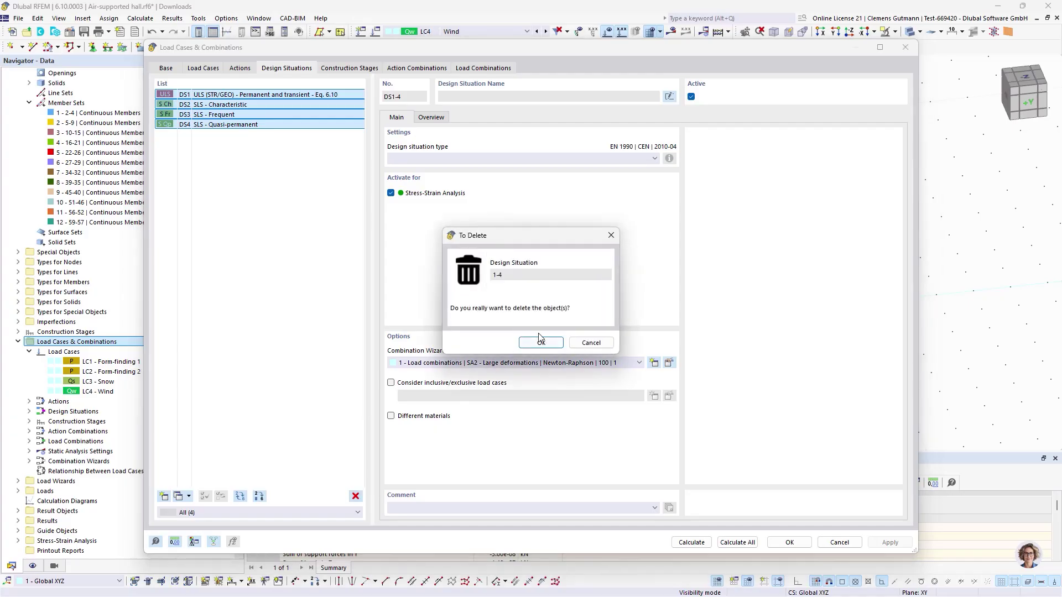
left_click(545, 340)
Create a new design situation of type SLS - Characteristic
left_click(164, 496)
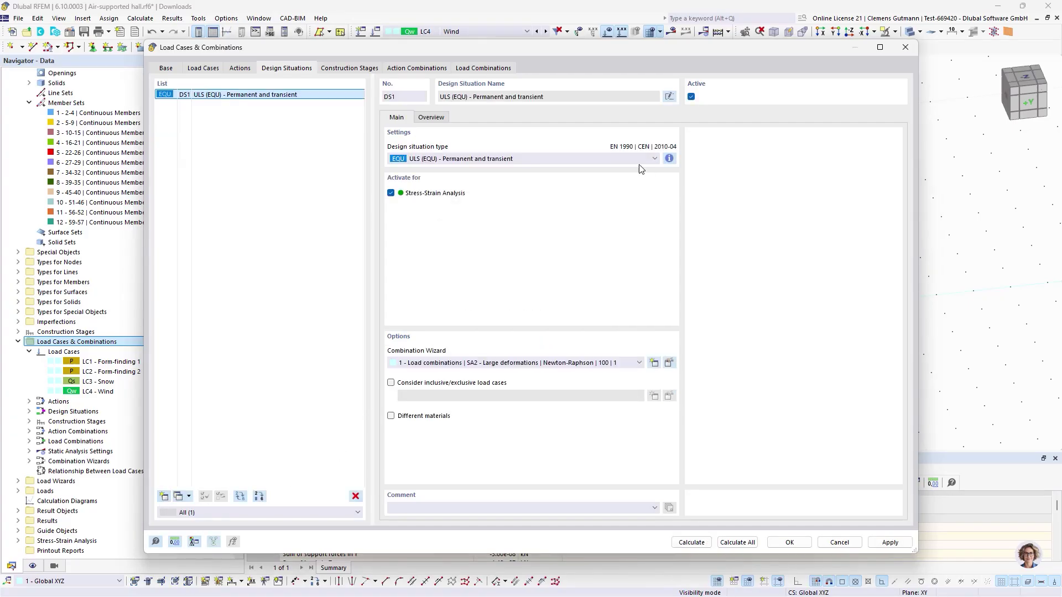
left_click(495, 160)
left_click(454, 260)
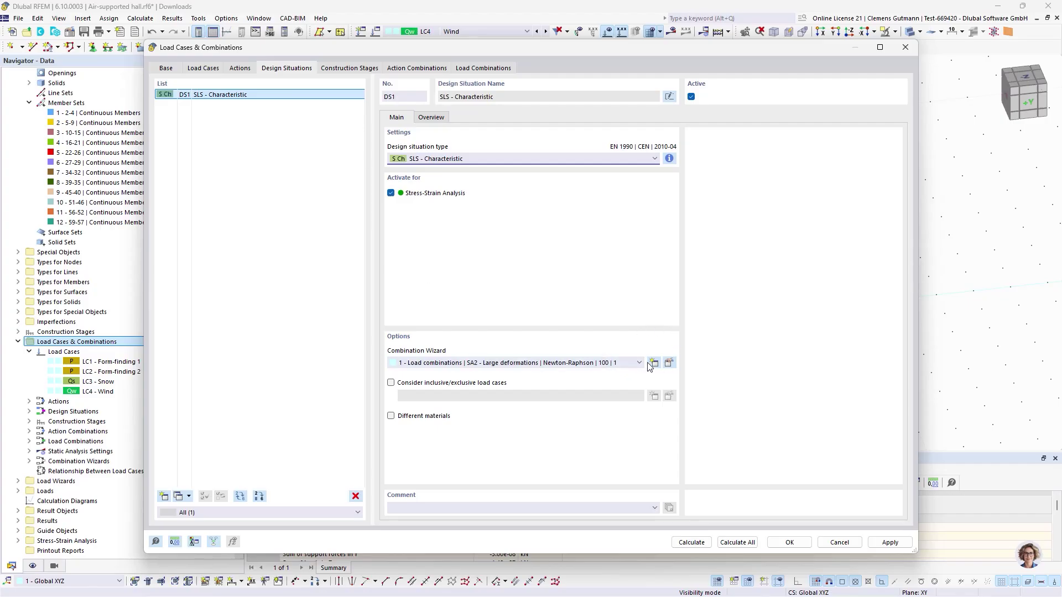
Enable the initial state in combination wizard 1, assign construction stage CS3 - Design as its final state, and apply the settings
left_click(670, 363)
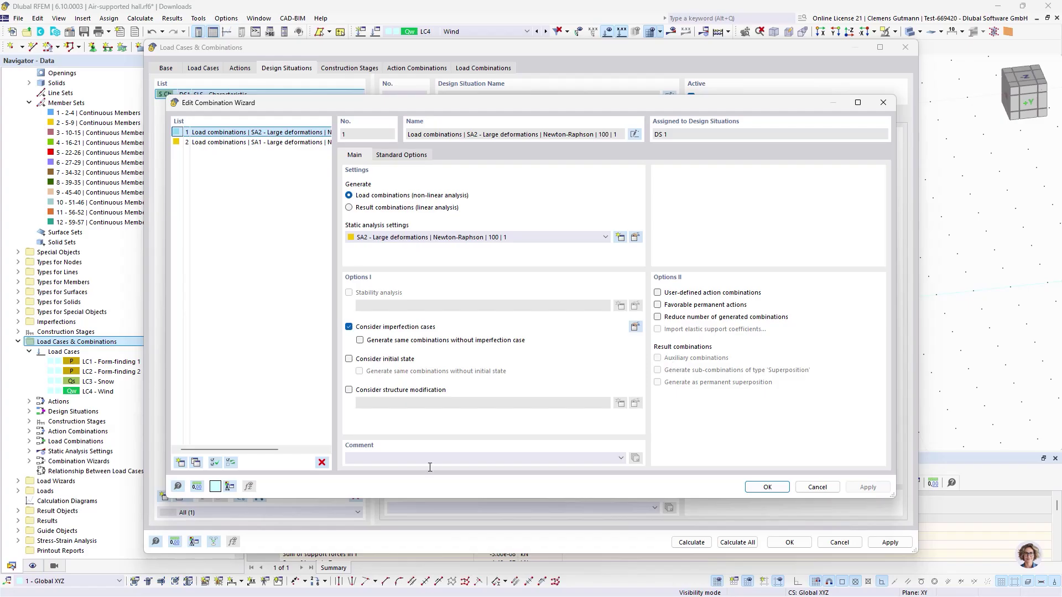
left_click(357, 361)
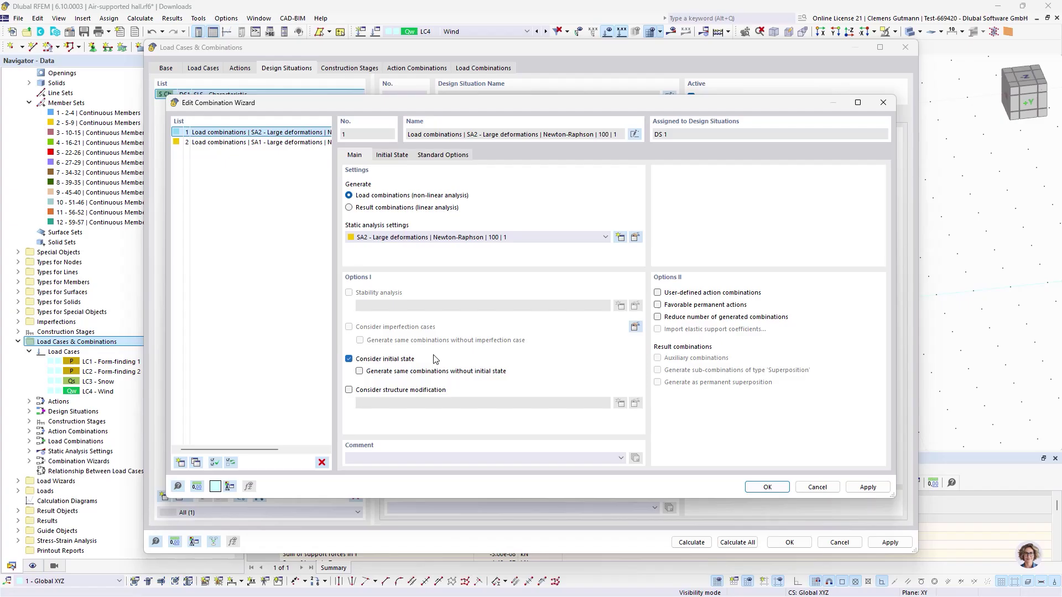
left_click(406, 157)
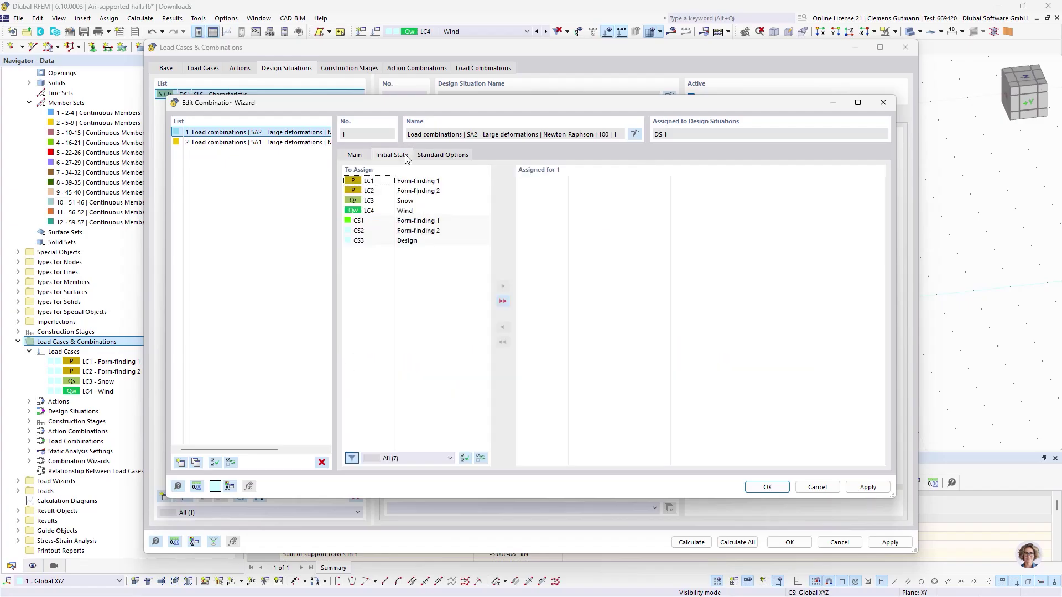
left_click(388, 241)
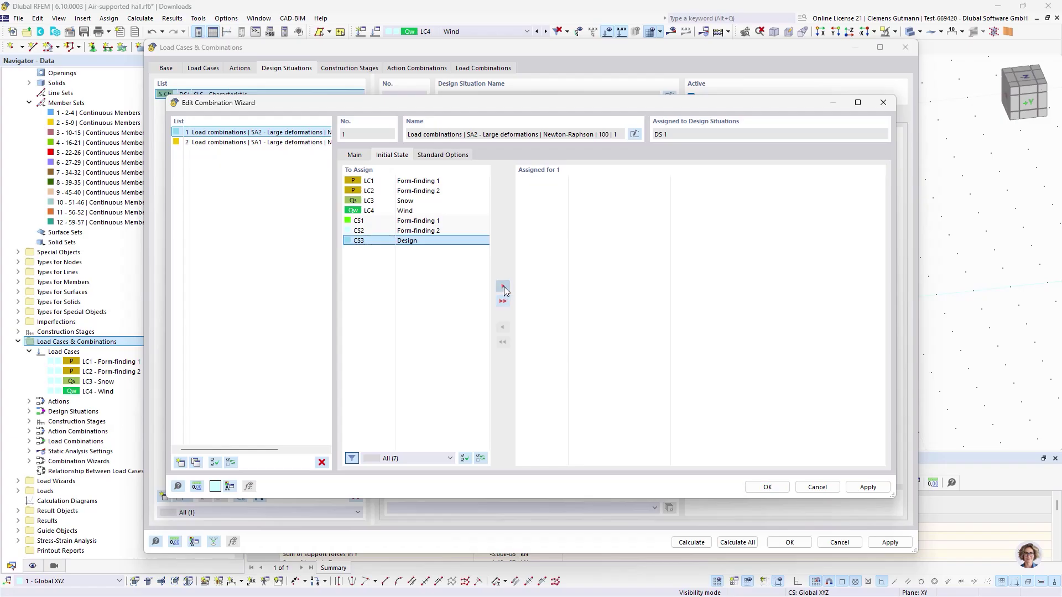
left_click(503, 286)
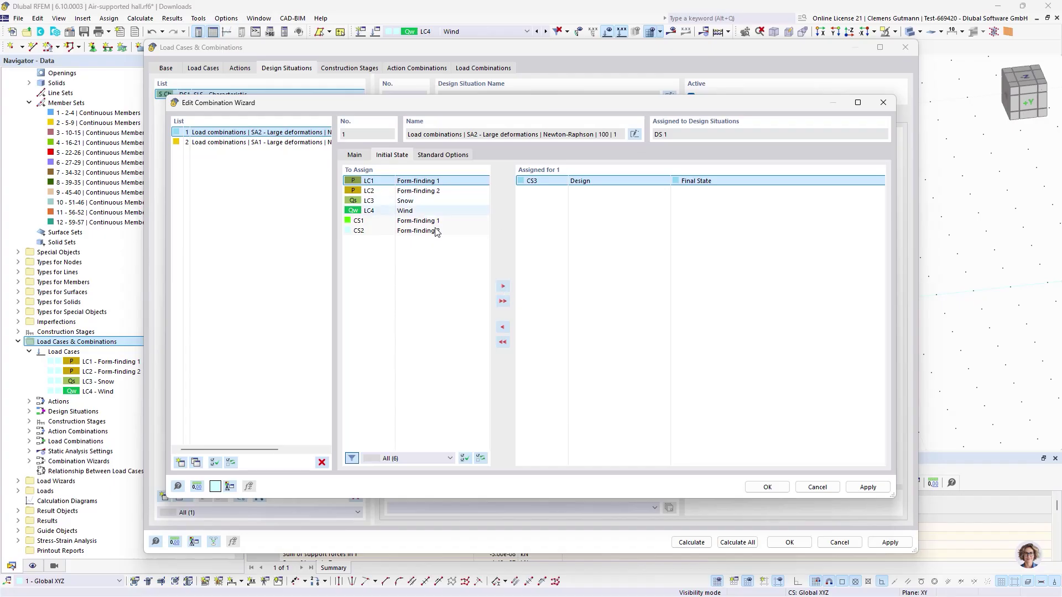
left_click(359, 222)
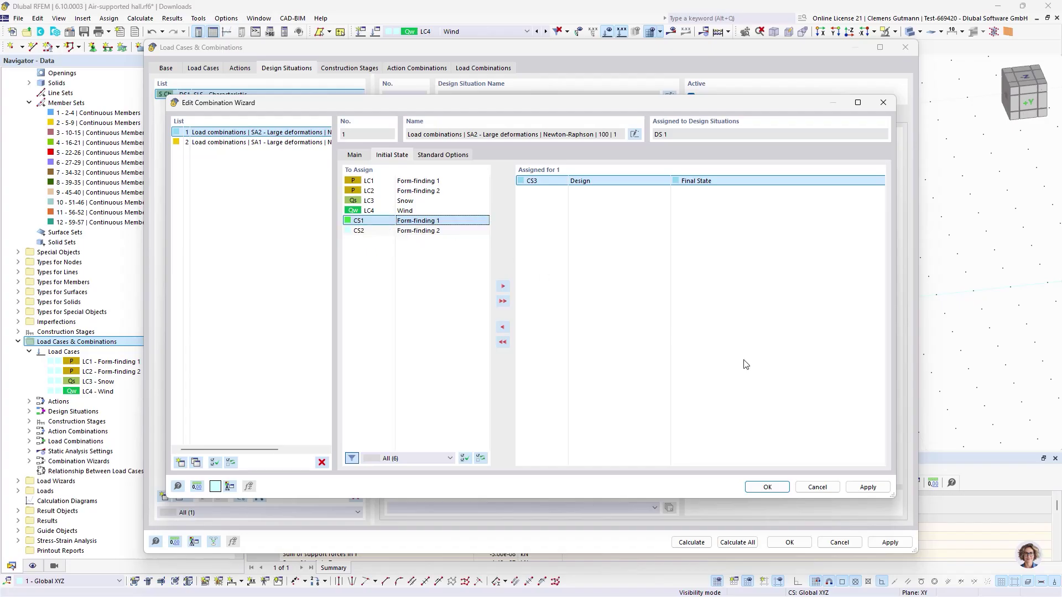
left_click(770, 487)
left_click(790, 541)
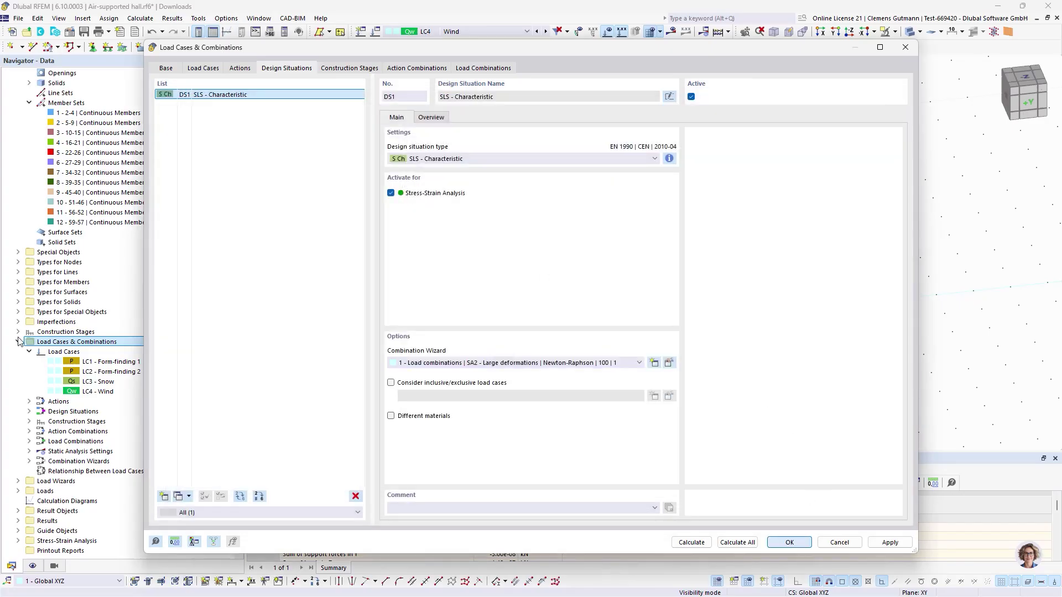
left_click(18, 332)
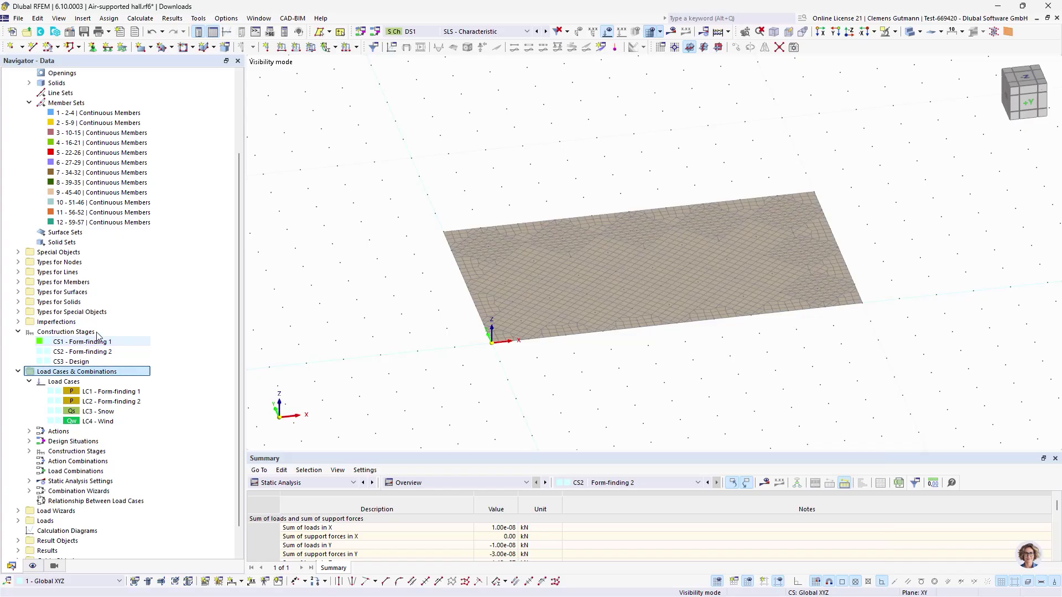
left_click(110, 339)
right_click(116, 337)
left_click(246, 339)
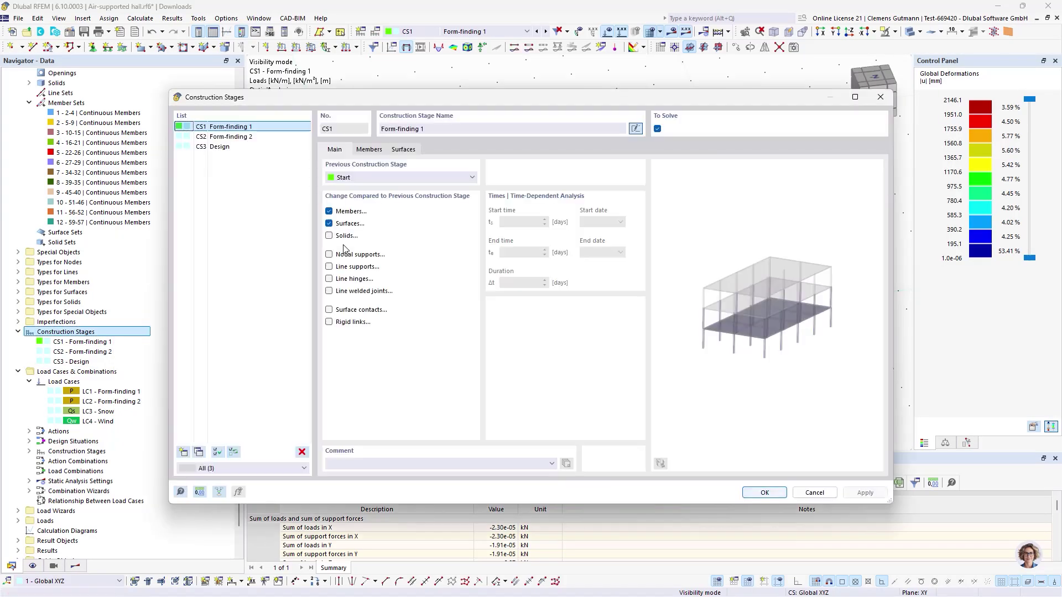
left_click(183, 452)
left_click(357, 177)
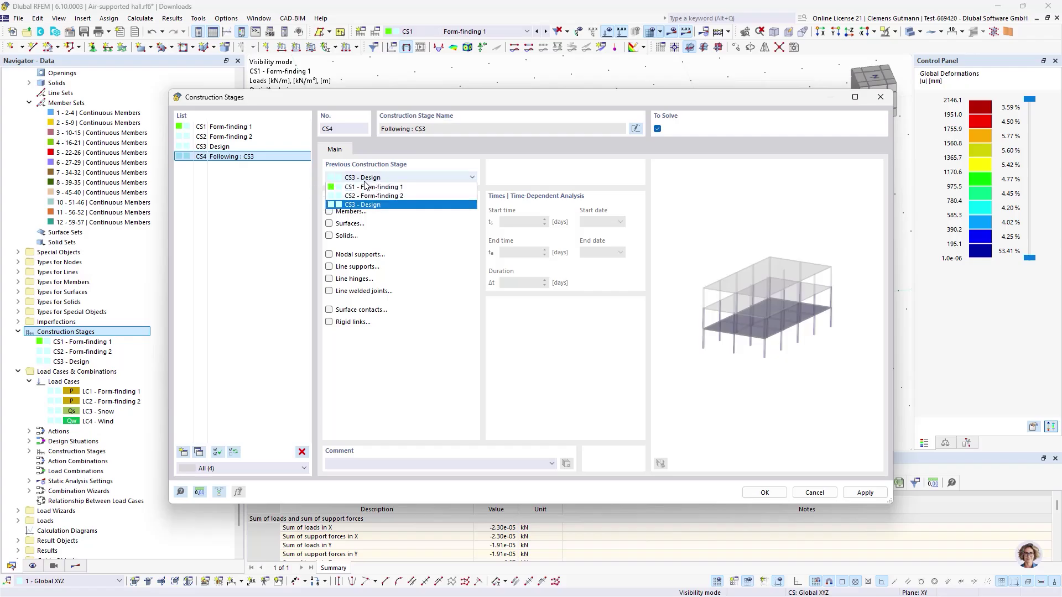
left_click(405, 193)
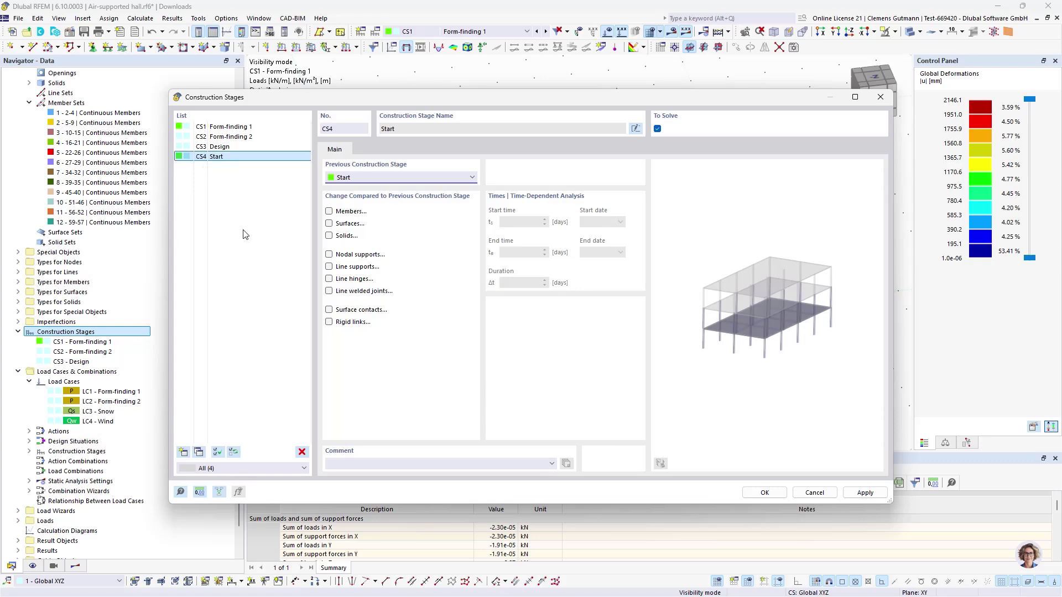
left_click(810, 493)
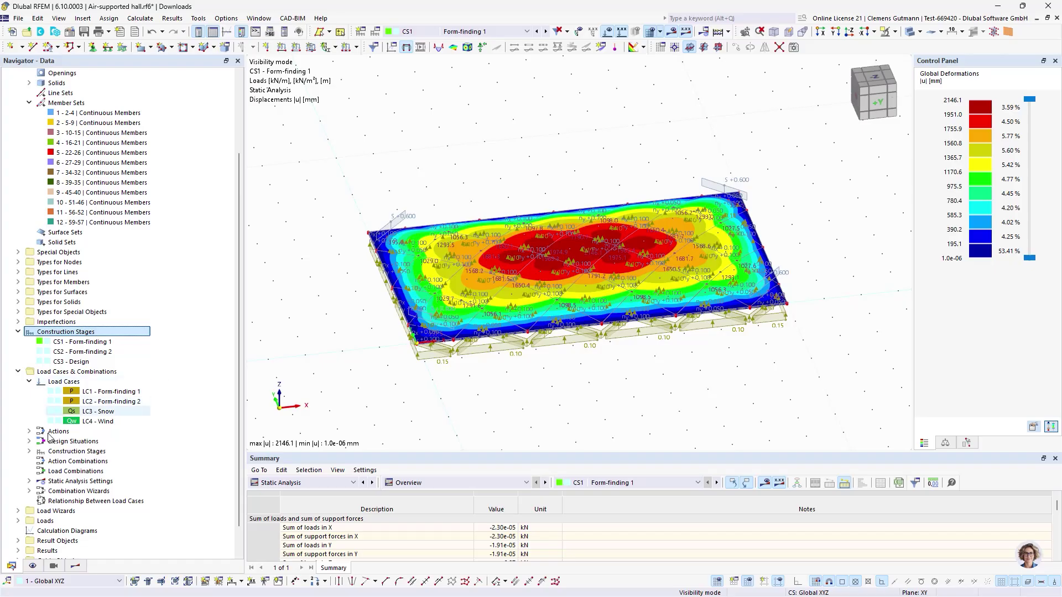
Examine the load cases assigned to construction stage CS1 - Form-finding 1 in the load cases and combinations settings
left_click(29, 452)
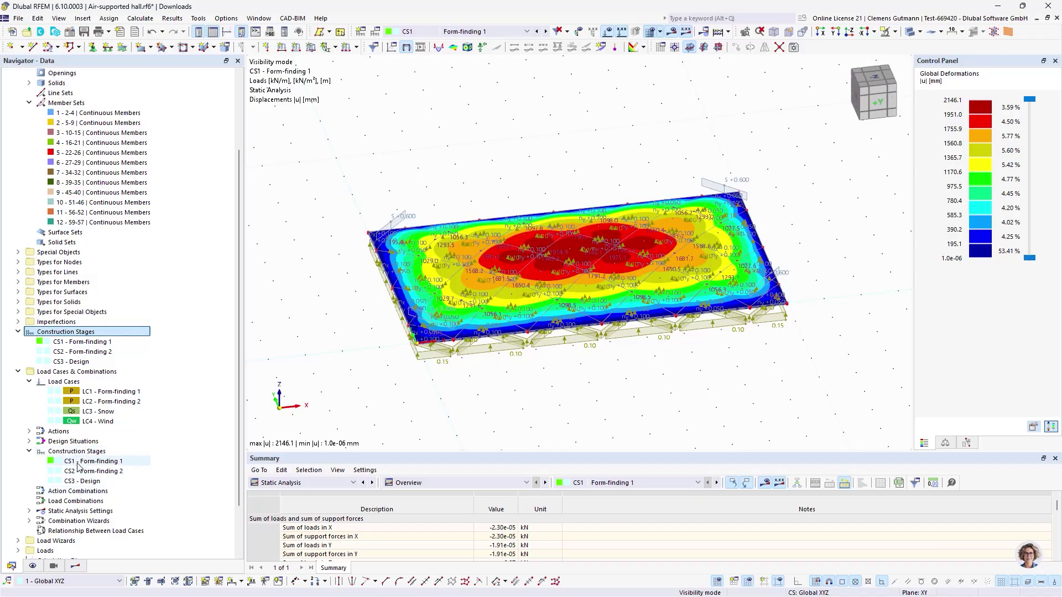
right_click(81, 461)
double_click(62, 464)
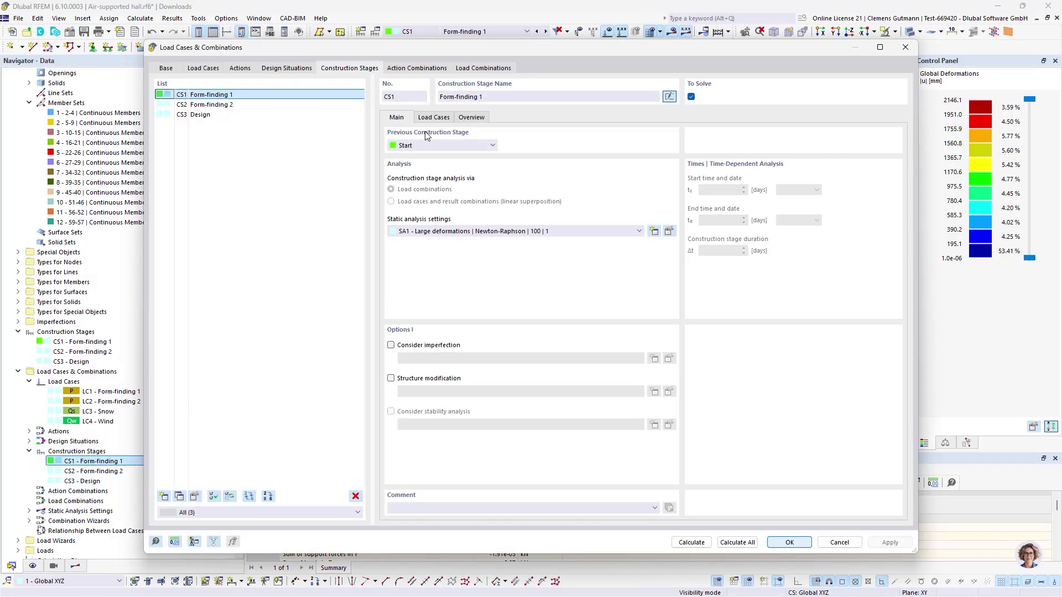
left_click(435, 119)
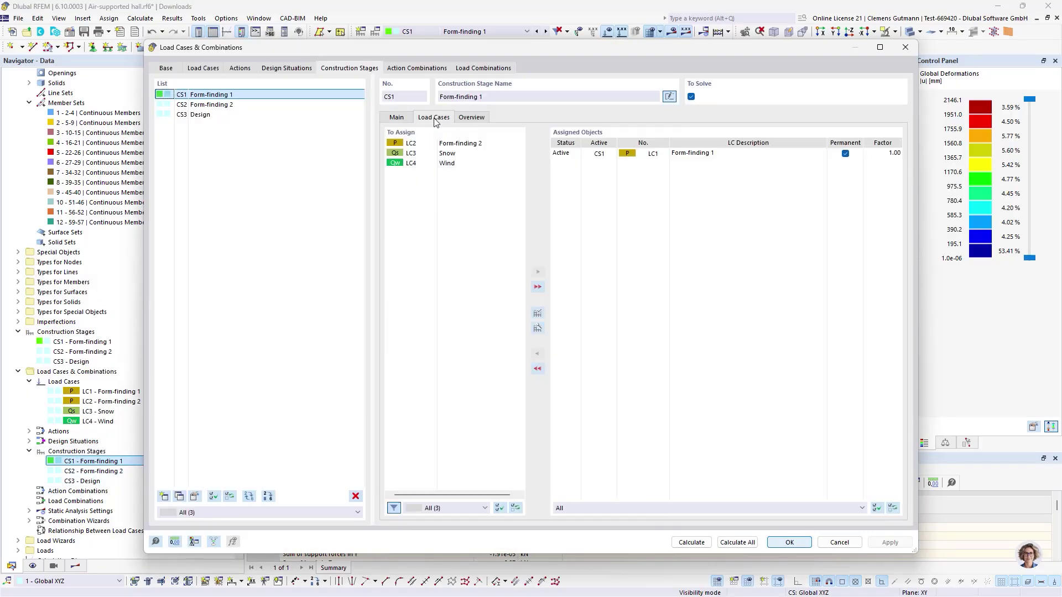
Review the main and initial state settings of the combination wizard used by design situation DS1
left_click(311, 69)
left_click(667, 361)
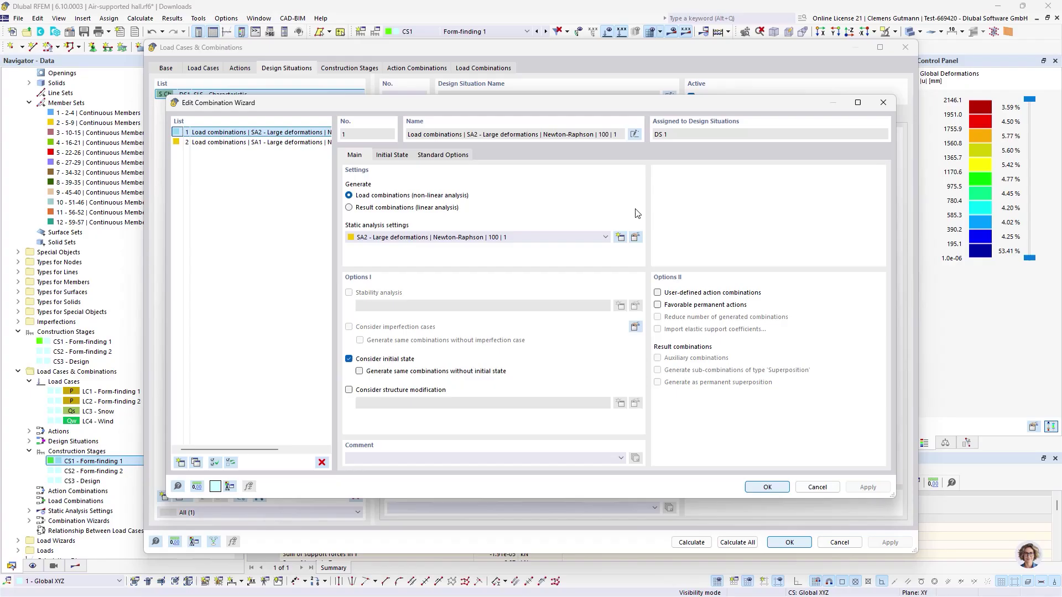
left_click(392, 156)
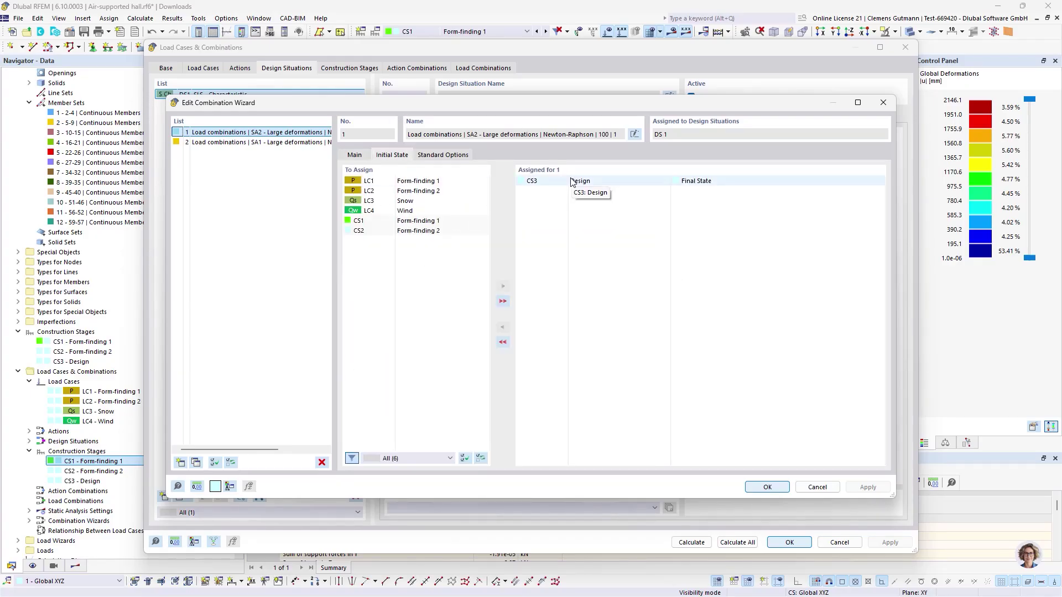
left_click(359, 158)
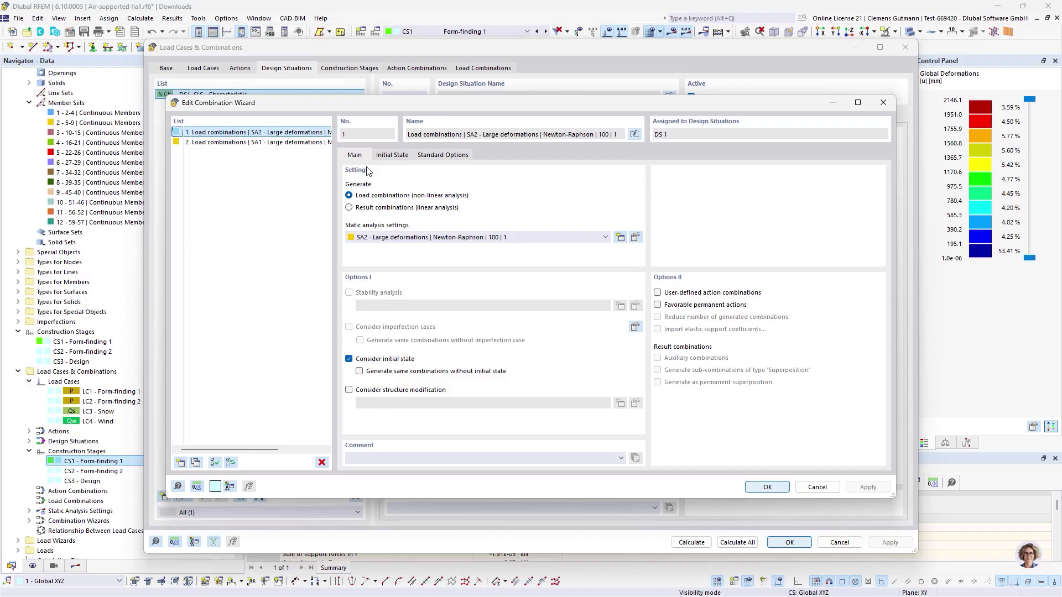
left_click(392, 155)
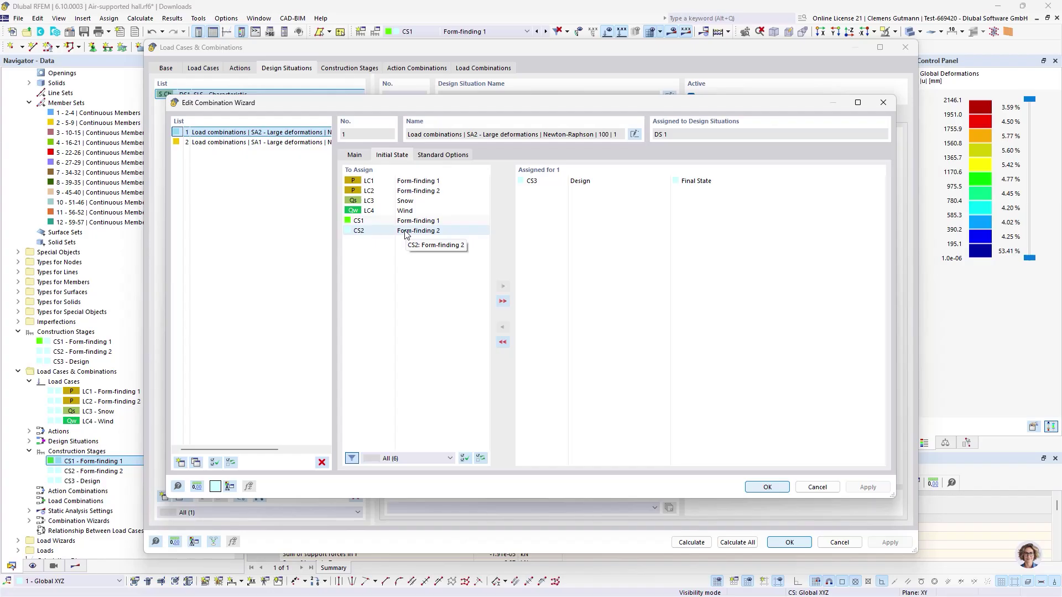
left_click(353, 156)
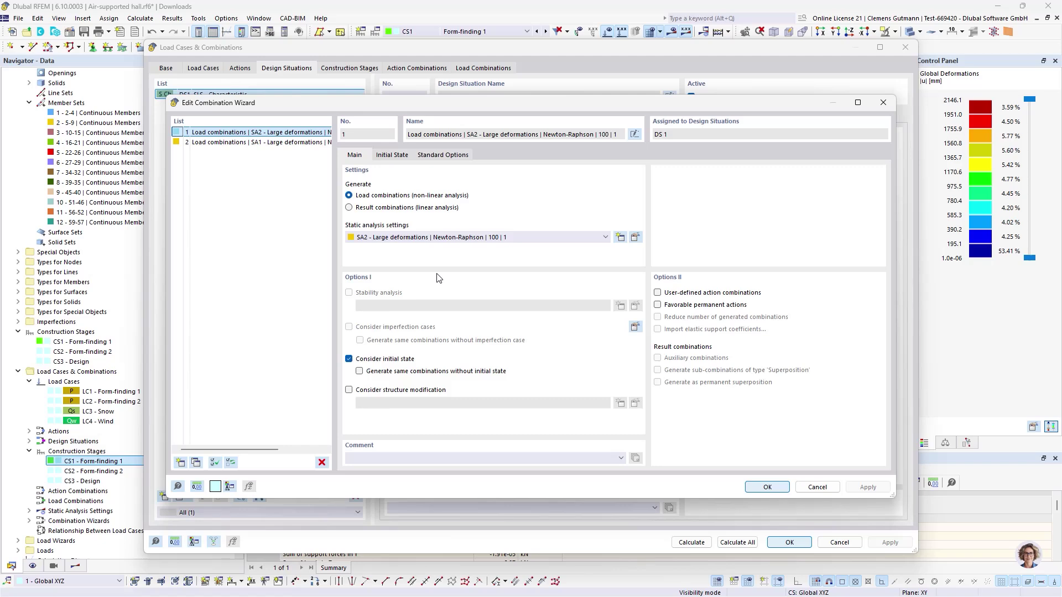
left_click(773, 489)
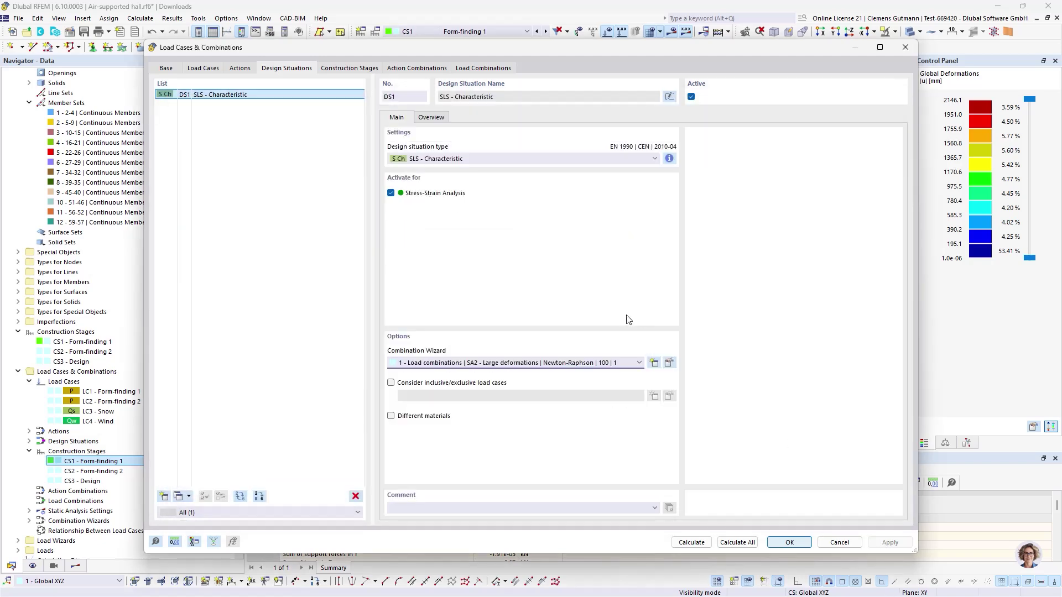
Generate the load combinations for the design situation and review CO3 and CO5, including the load cases assigned to CO5
left_click(350, 69)
left_click(439, 69)
left_click(481, 68)
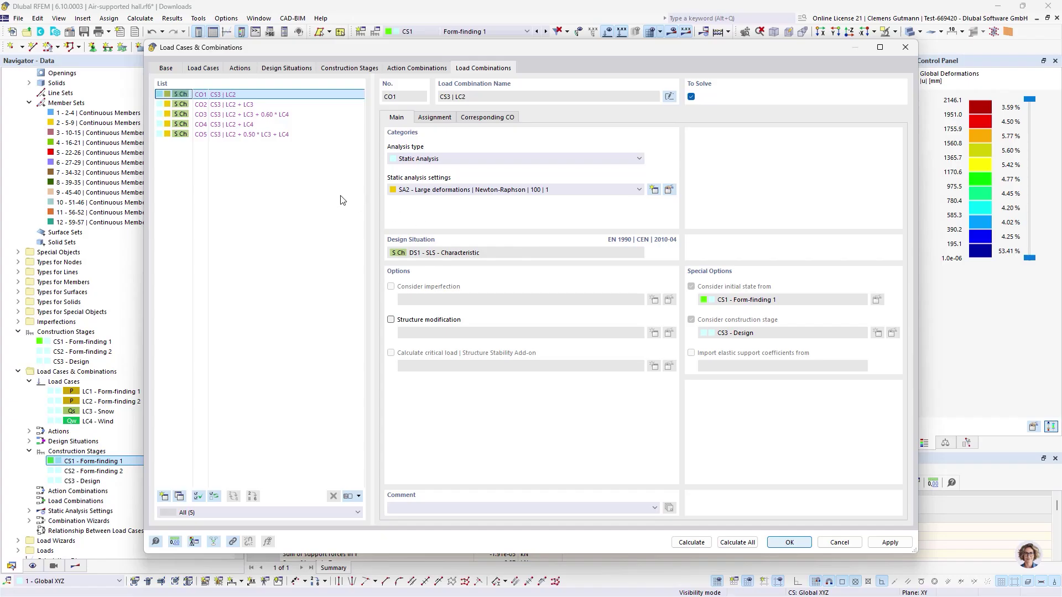
left_click(281, 117)
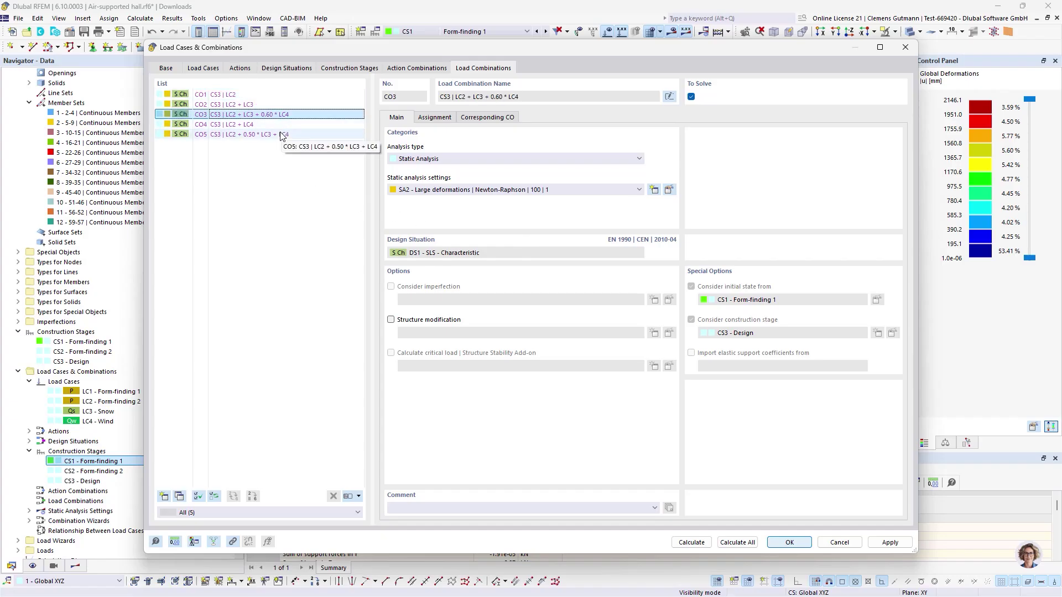
left_click(282, 134)
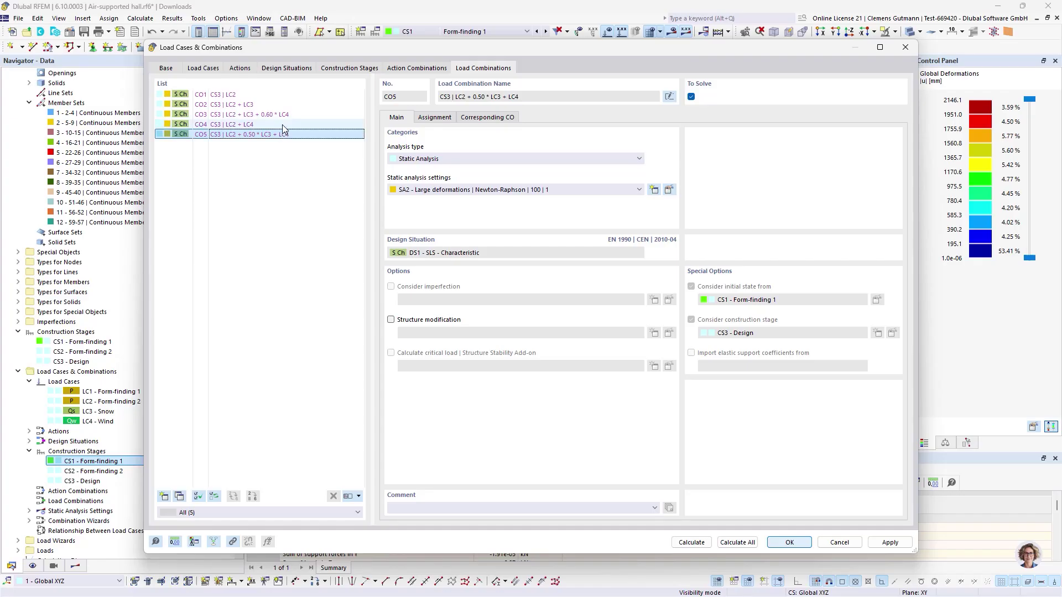
left_click(434, 117)
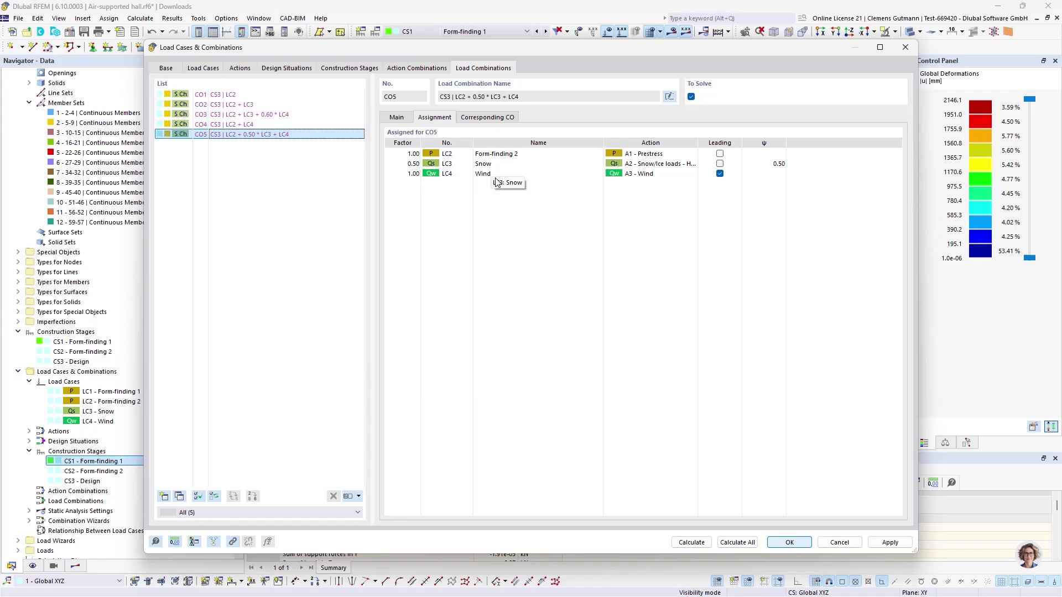
Review the action types of the Prestress, Snow/Ice and Wind actions and return to the design situations
left_click(237, 69)
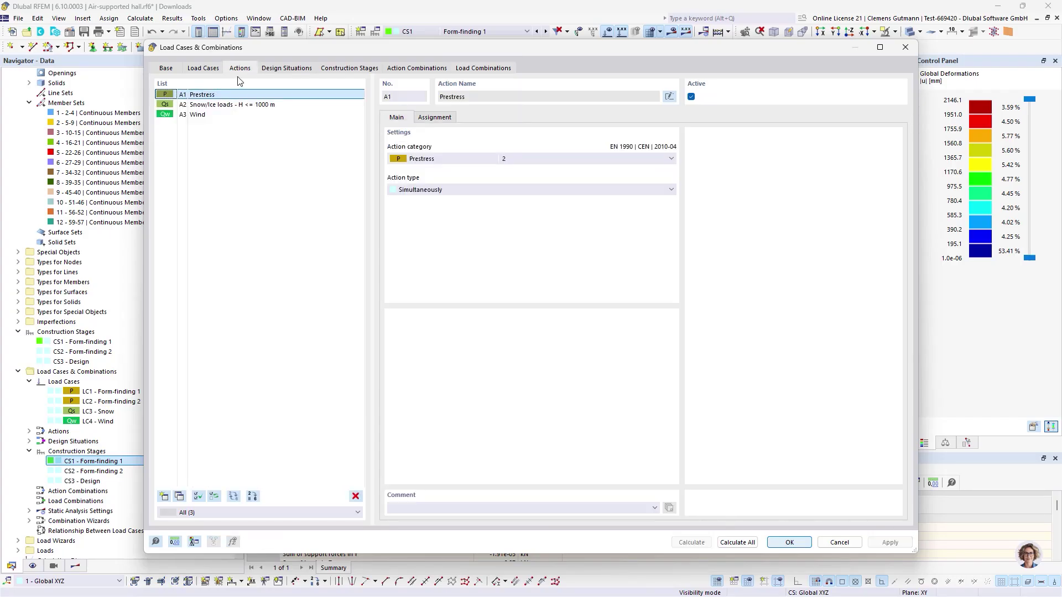
left_click(410, 191)
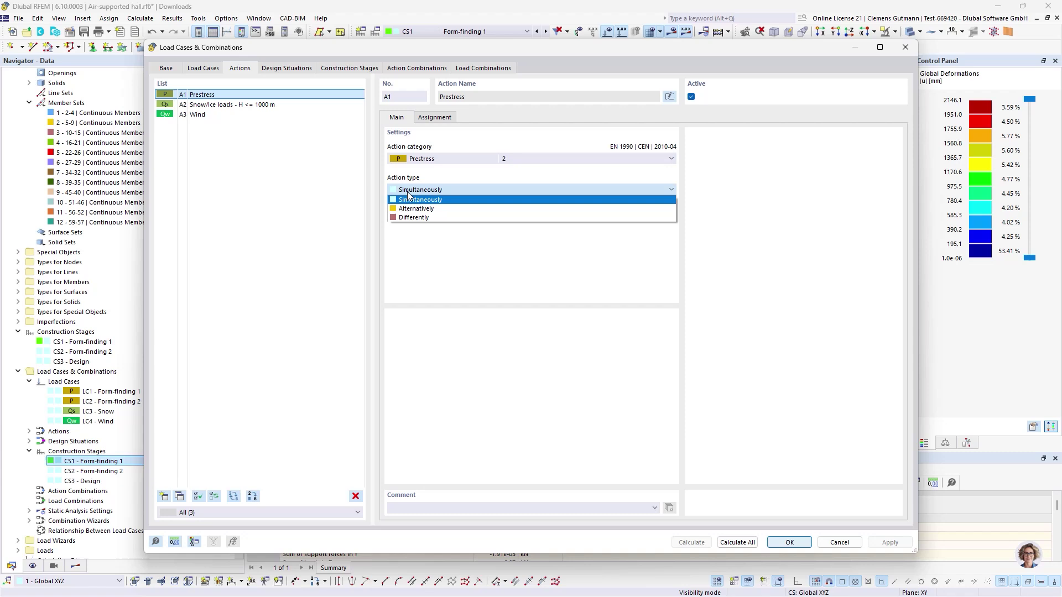
left_click(441, 190)
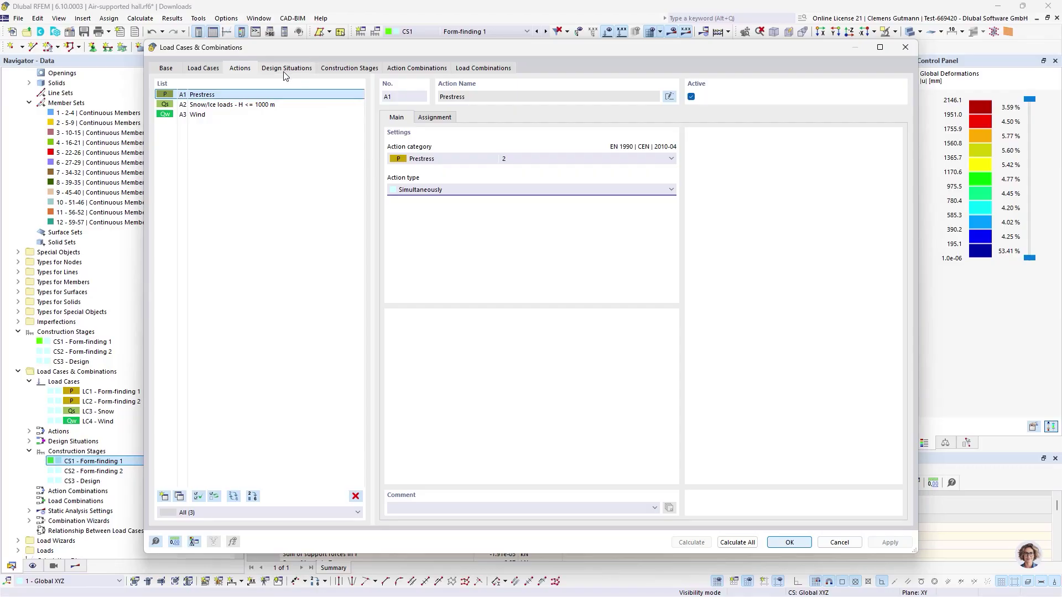
left_click(221, 105)
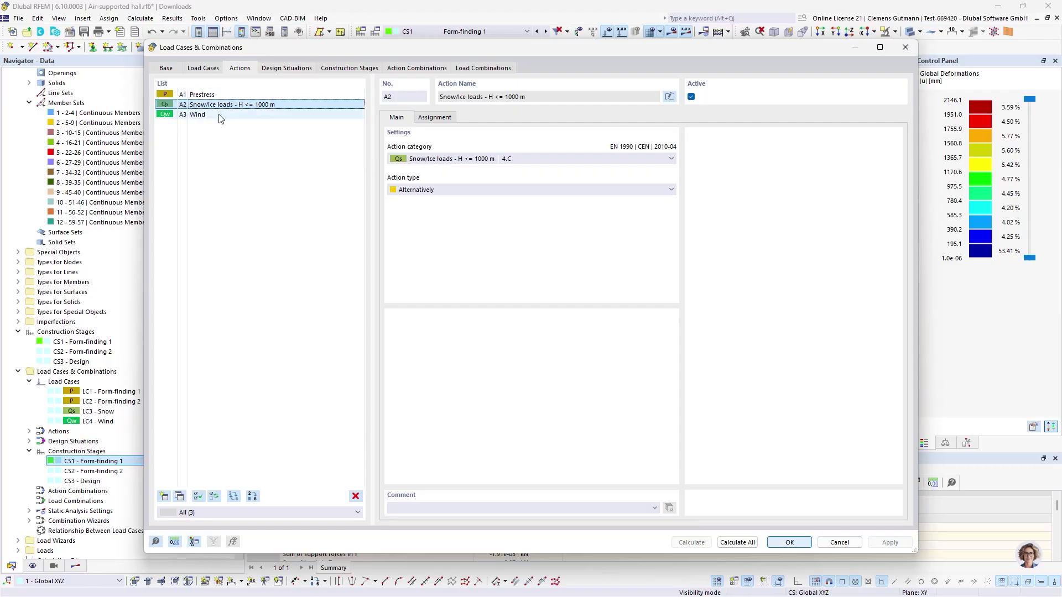
left_click(219, 115)
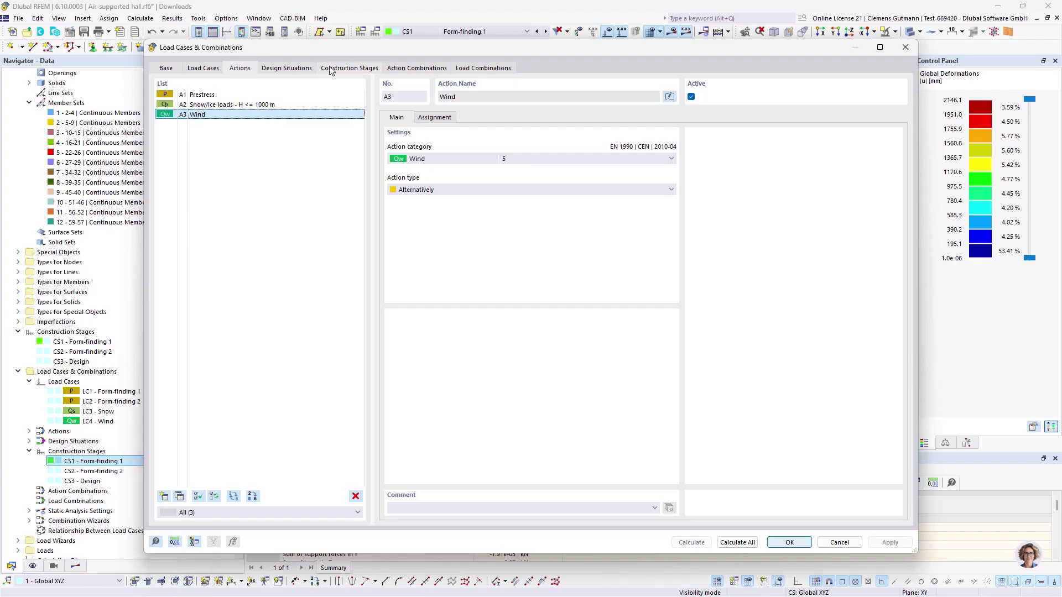
left_click(307, 68)
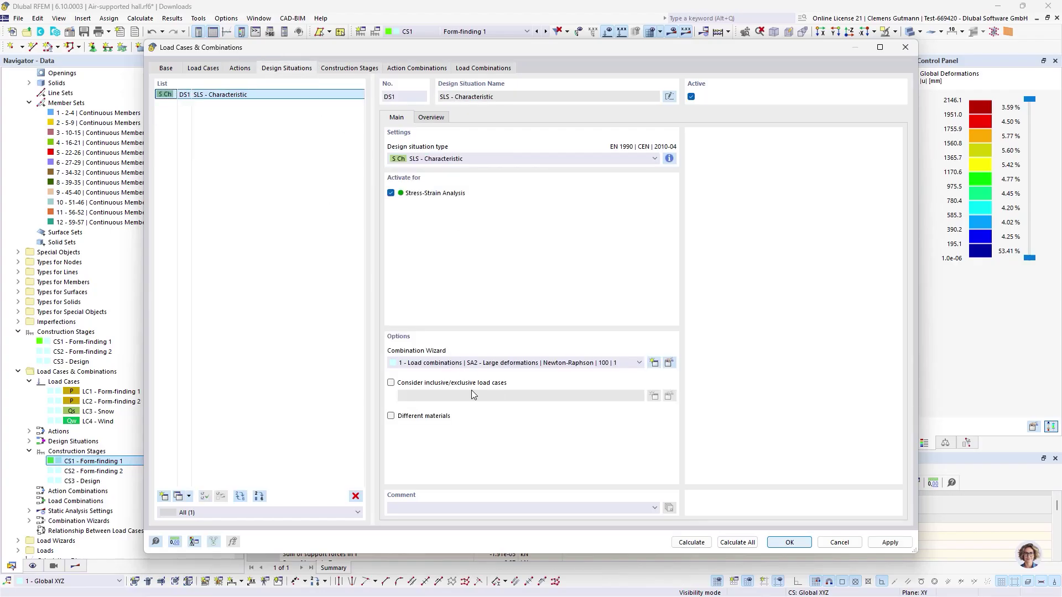
Activate inclusive/exclusive load cases for DS1 and create a load case relationship with LC3 Snow as the selected exclusive load case
left_click(391, 383)
left_click(654, 396)
left_click(475, 155)
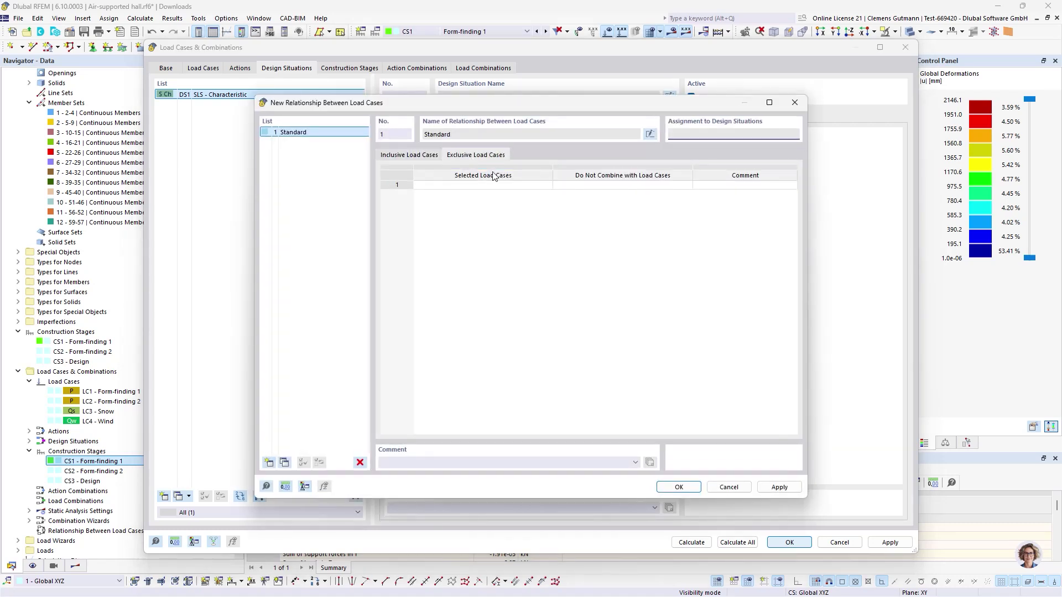
left_click(524, 185)
left_click(548, 185)
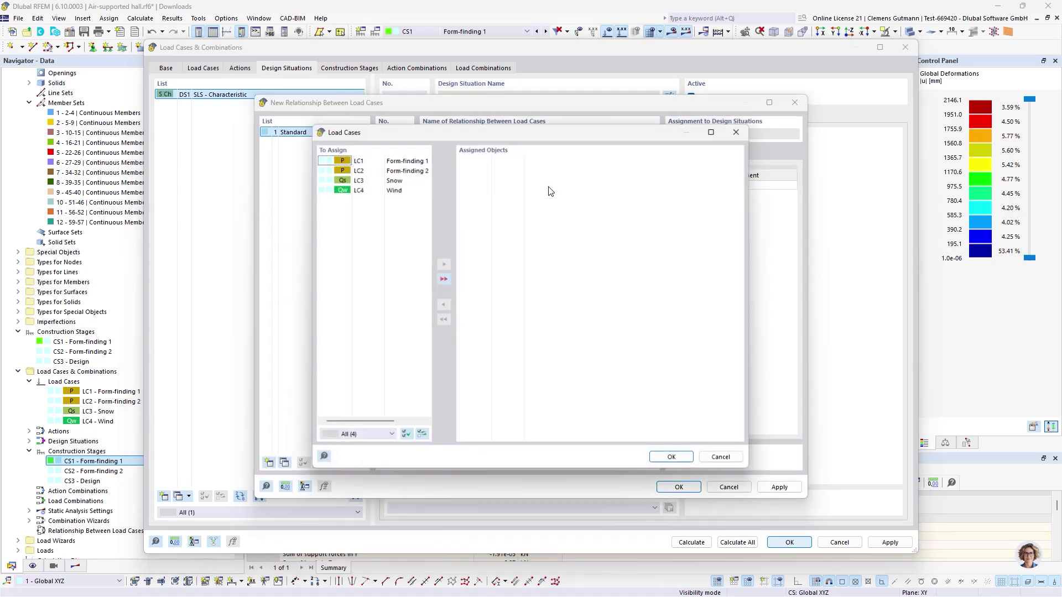
left_click(344, 178)
left_click(443, 264)
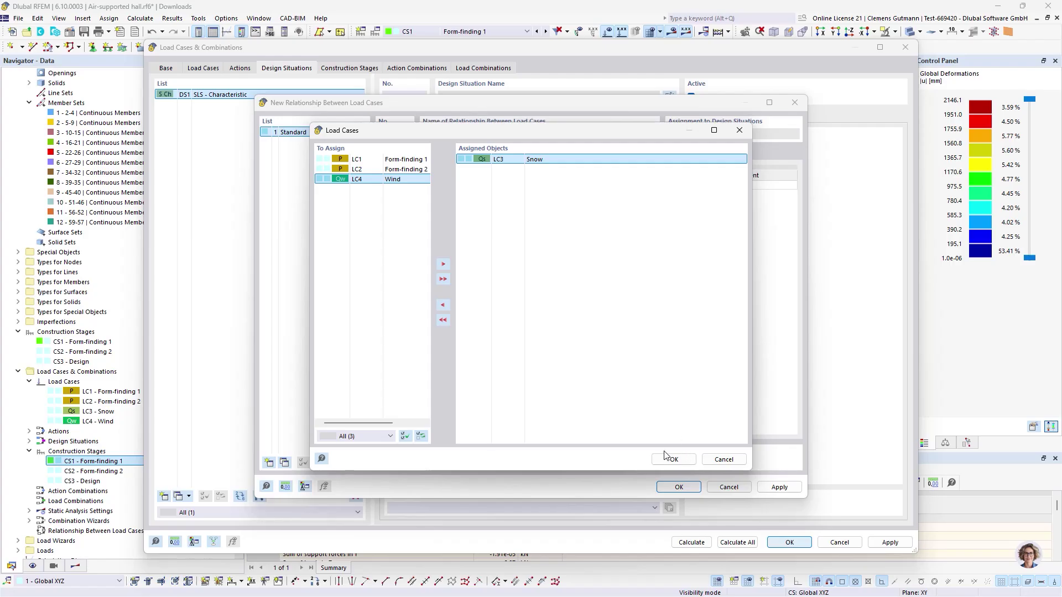
left_click(672, 460)
Exclude LC4 Wind from being combined with LC3 and accept the new relationship
left_click(584, 184)
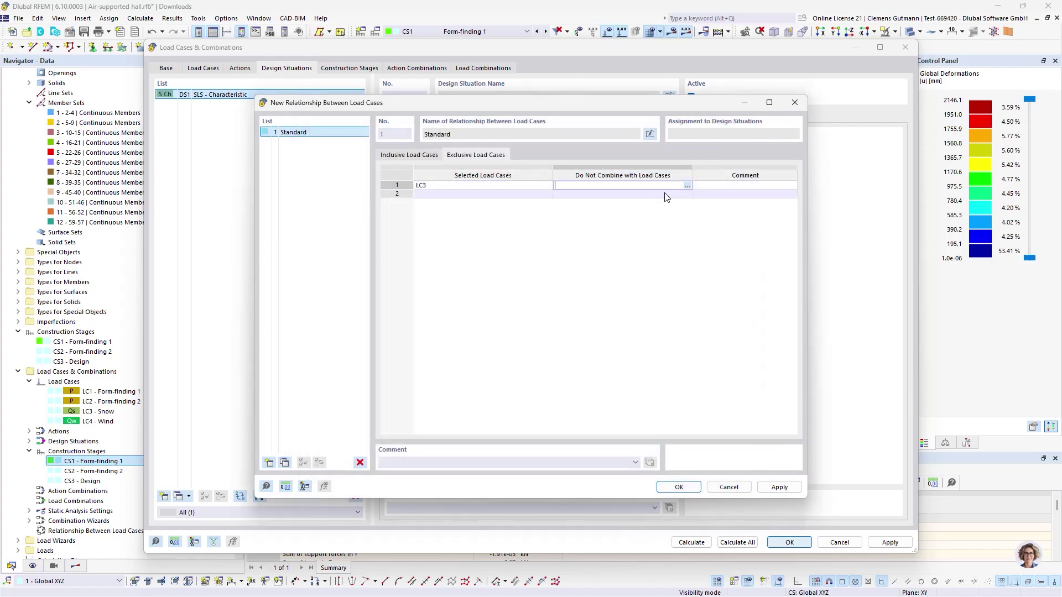
left_click(687, 186)
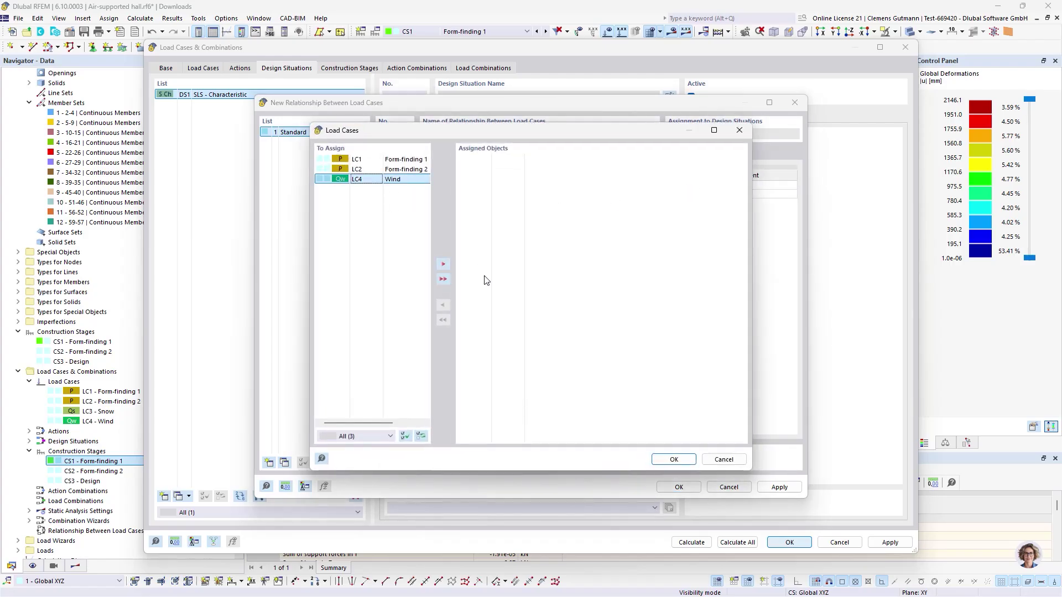
left_click(443, 264)
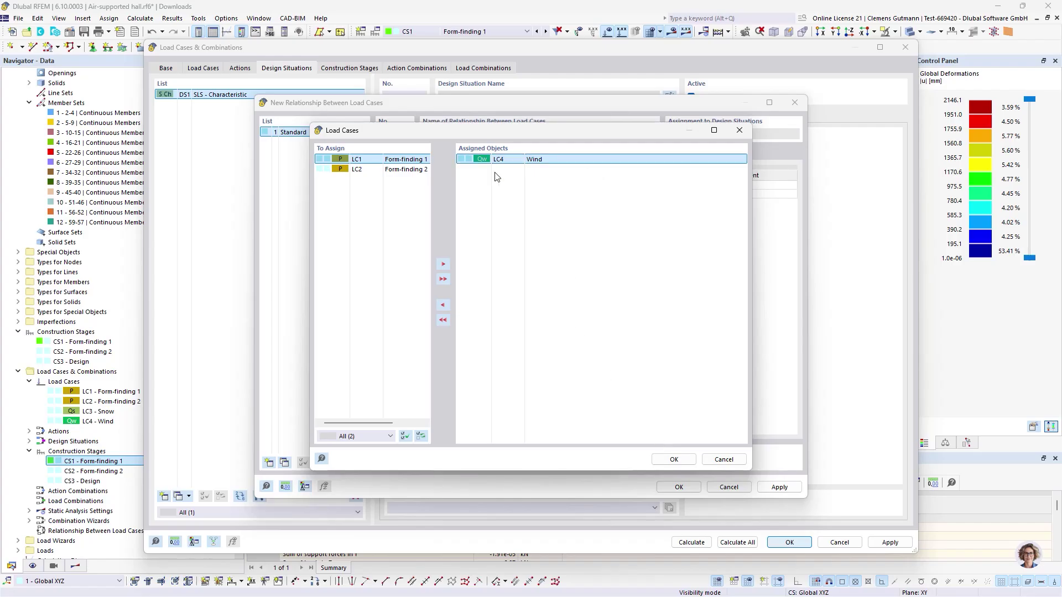
left_click(657, 458)
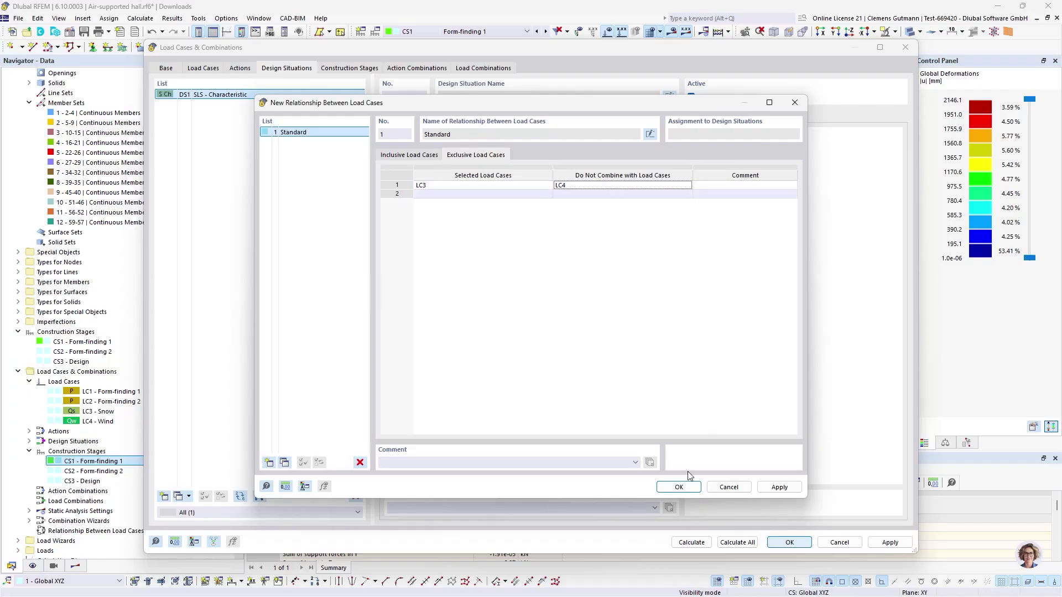
left_click(679, 487)
Regenerate the load combinations and review the load cases assigned to CO1, CO2 and CO3
left_click(379, 68)
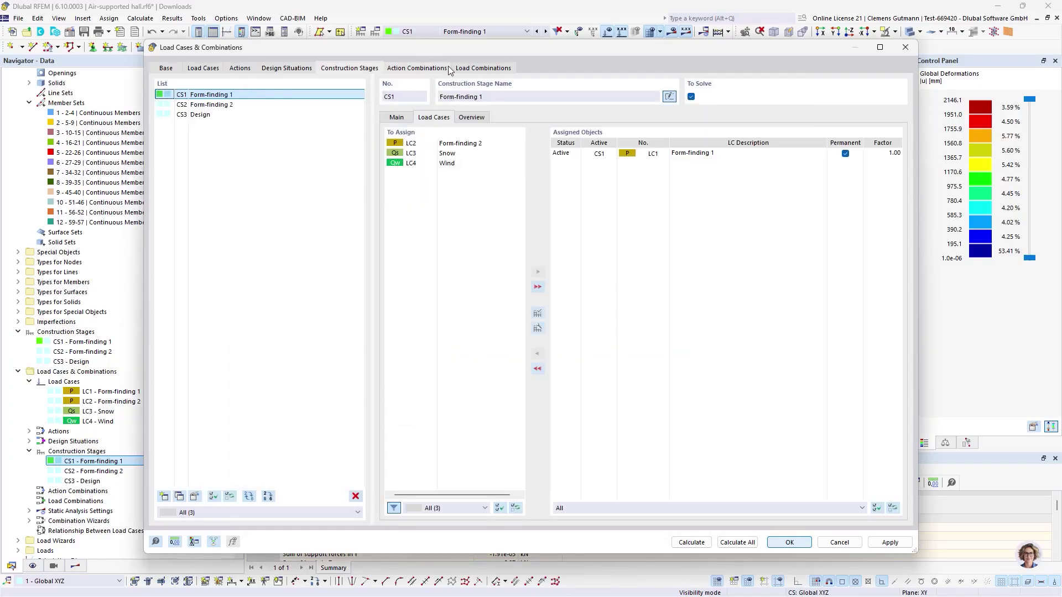
left_click(483, 68)
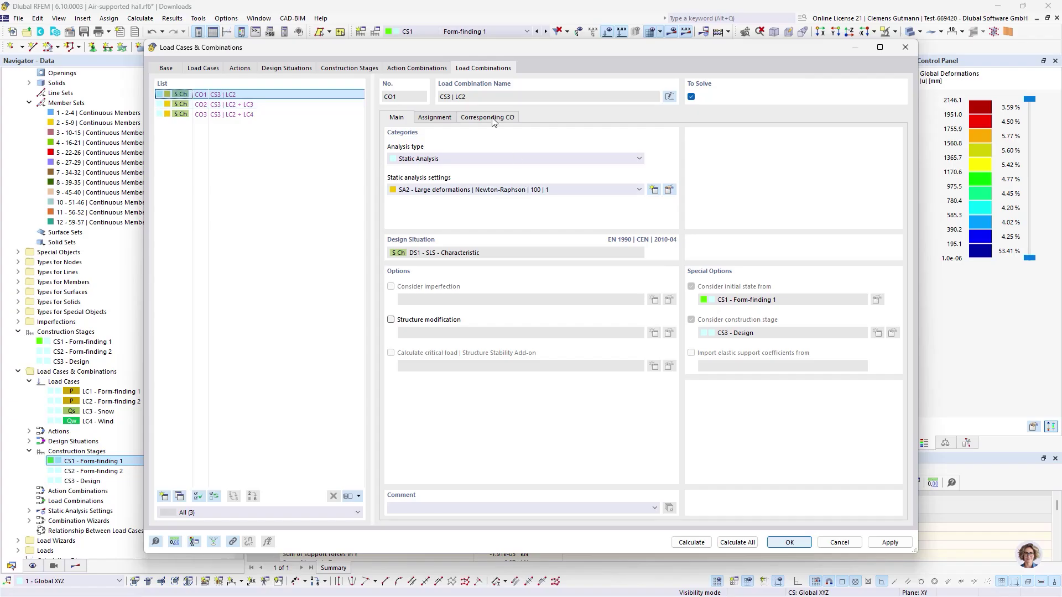
left_click(427, 118)
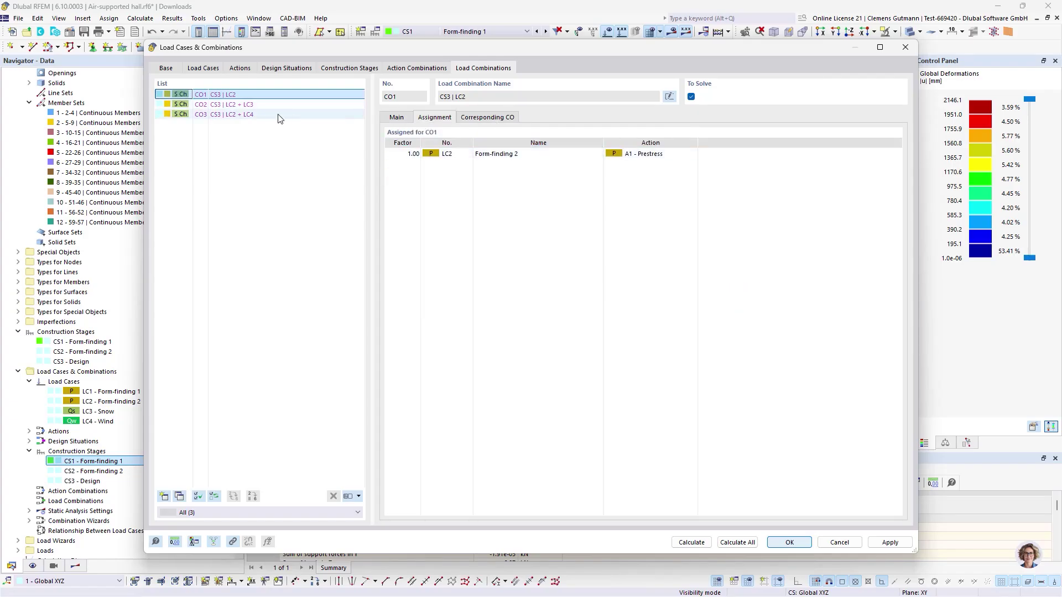
left_click(260, 105)
left_click(252, 116)
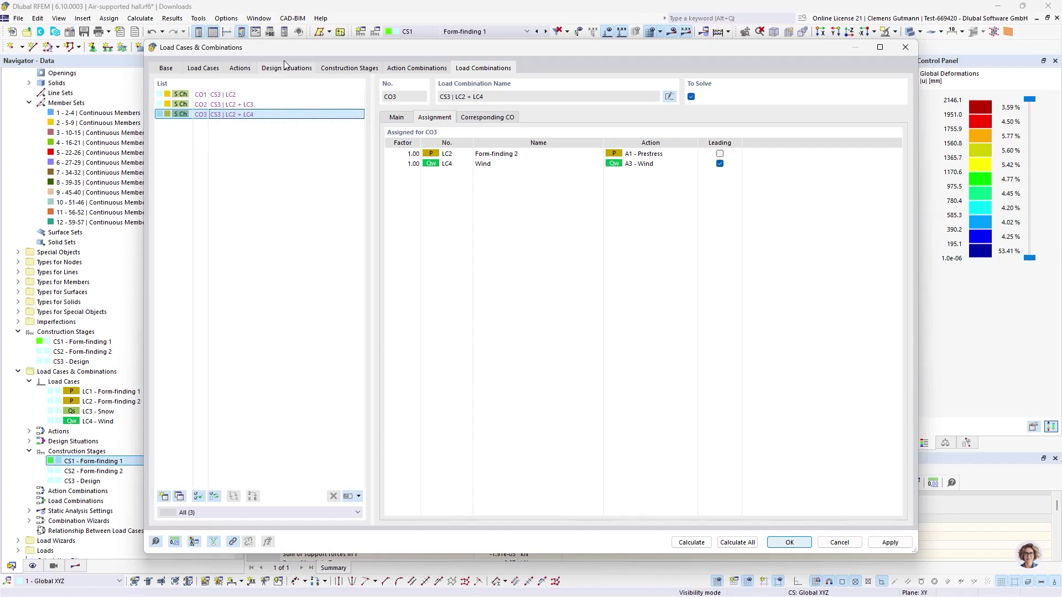
Recheck construction stage CS1 and design situation DS1, return to the load combinations and accept all settings
left_click(342, 68)
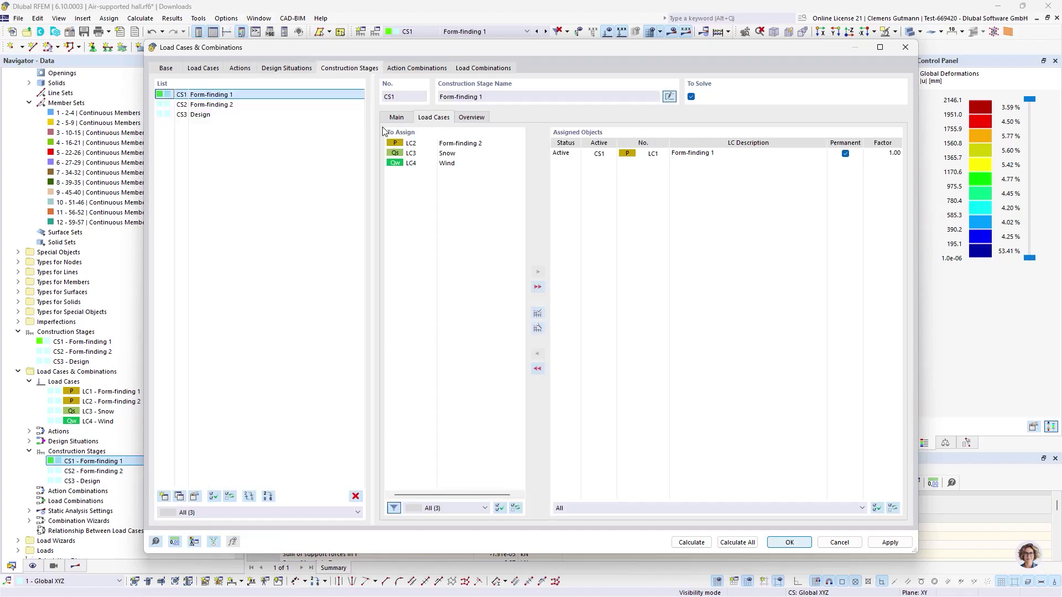
left_click(303, 70)
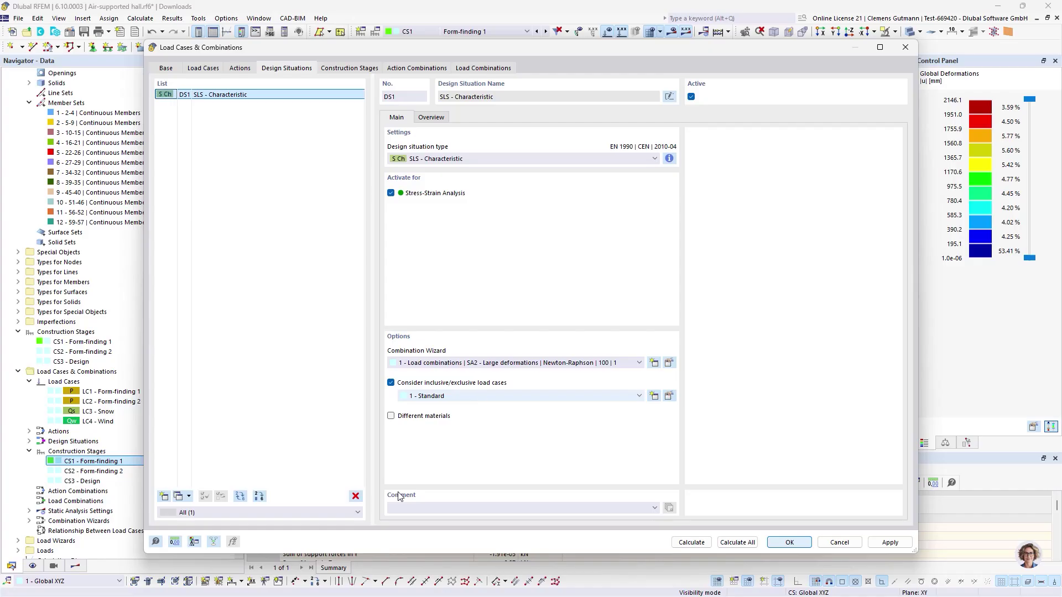
left_click(492, 68)
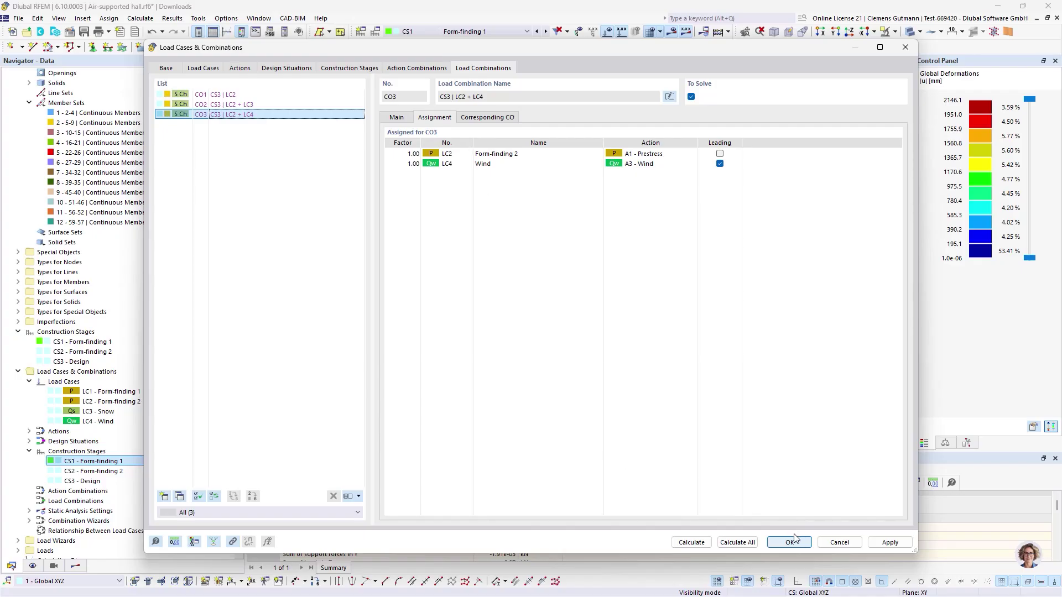
key("Return")
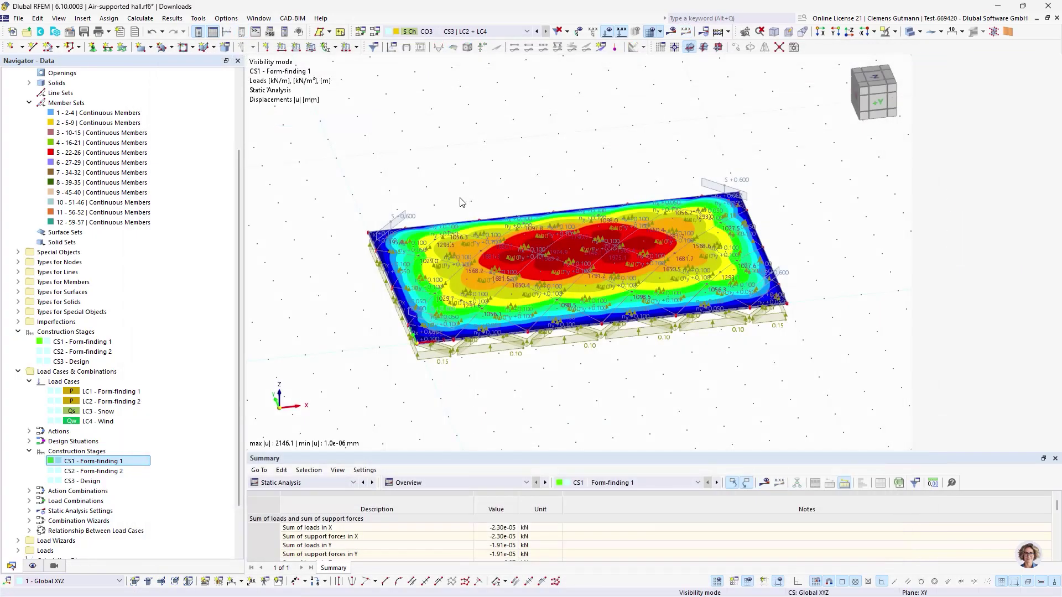
Exclude load cases LC1 to LC4 from being solved
double_click(98, 394)
left_click(200, 124, "shift")
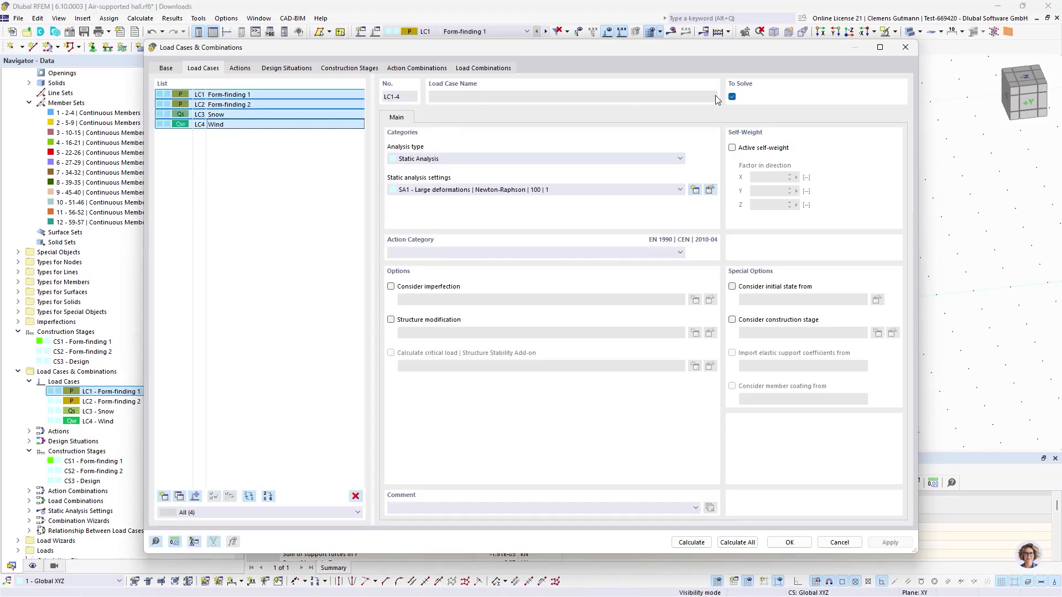
left_click(732, 97)
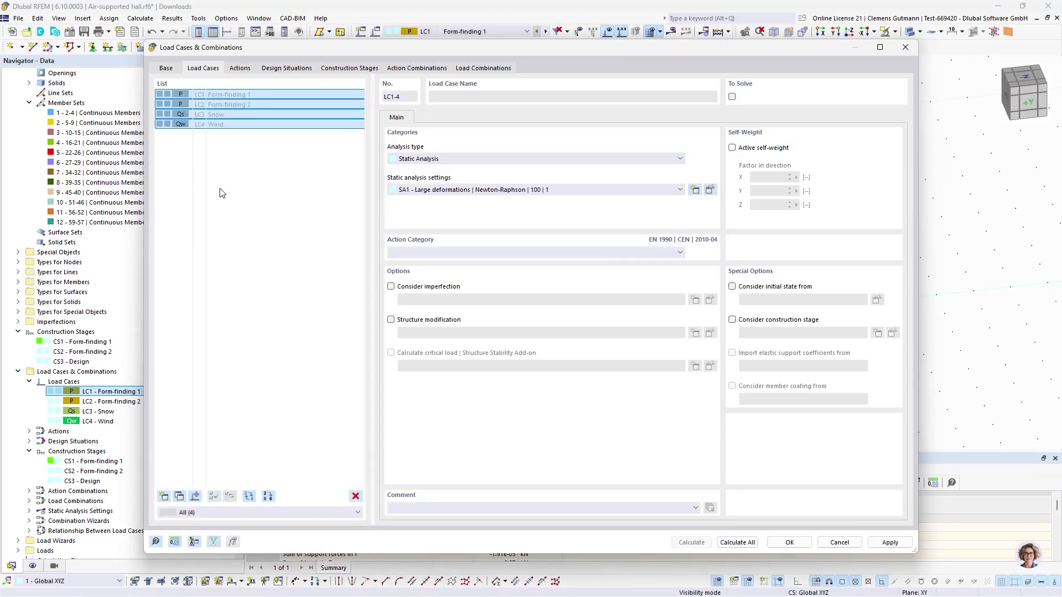
left_click(238, 114)
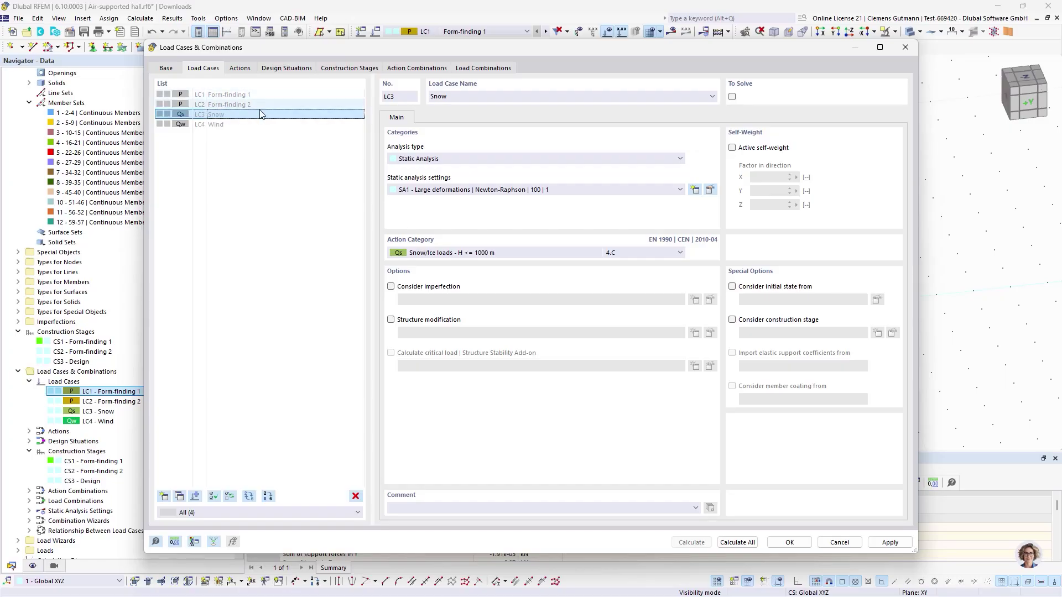
left_click(793, 542)
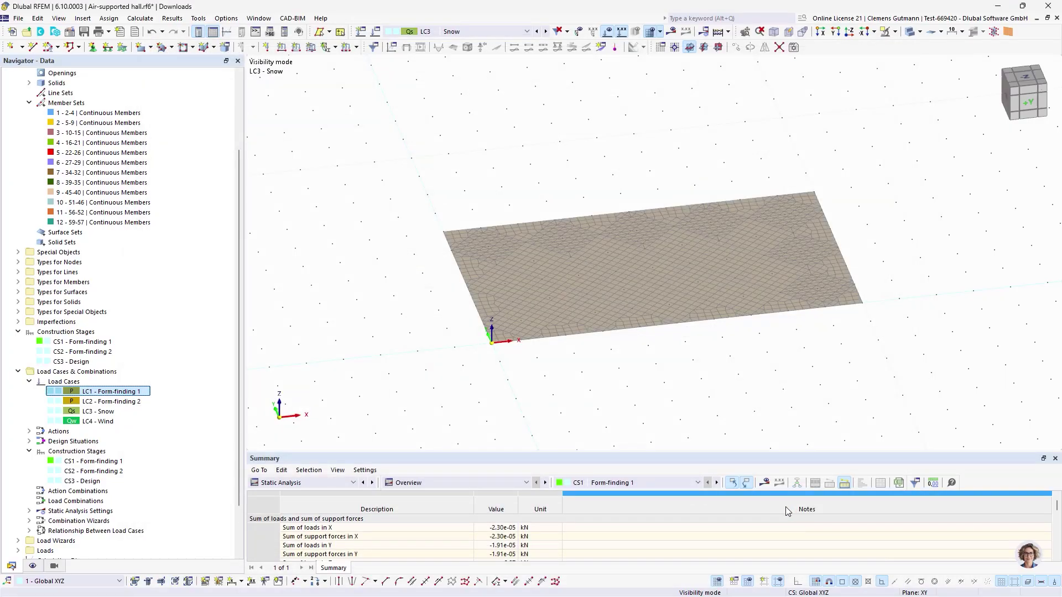
Calculate the whole model and enlarge the errors and warnings table to read its entries
left_click(718, 33)
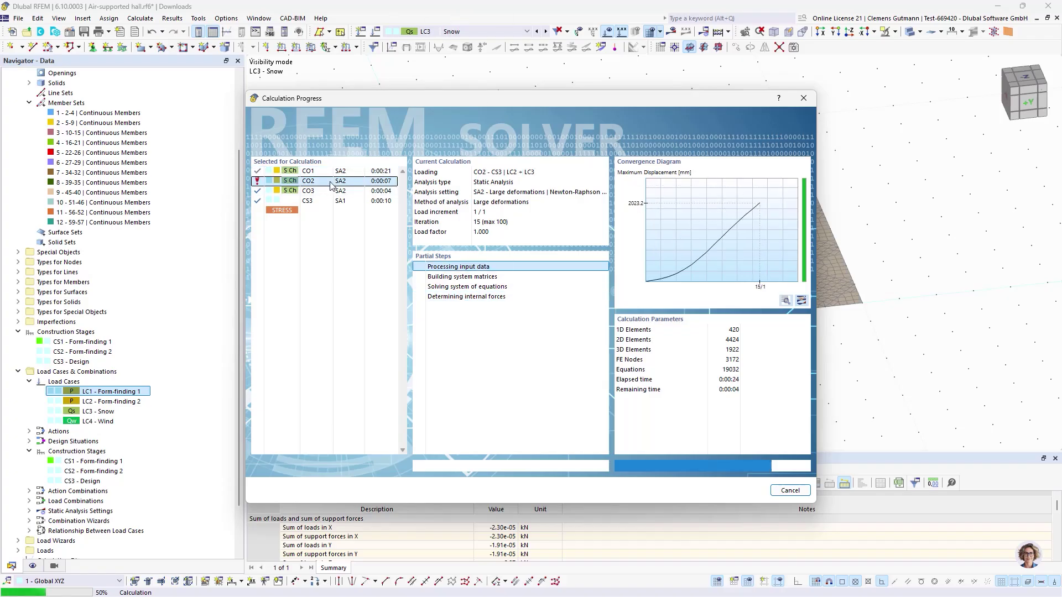
left_click(624, 355)
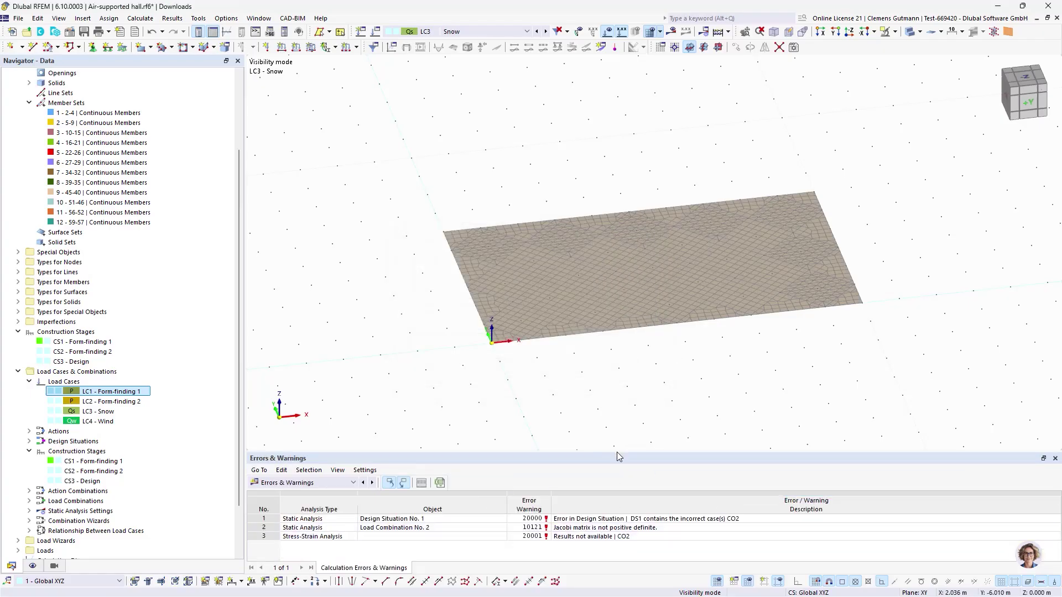
left_click_drag(619, 451, 619, 352)
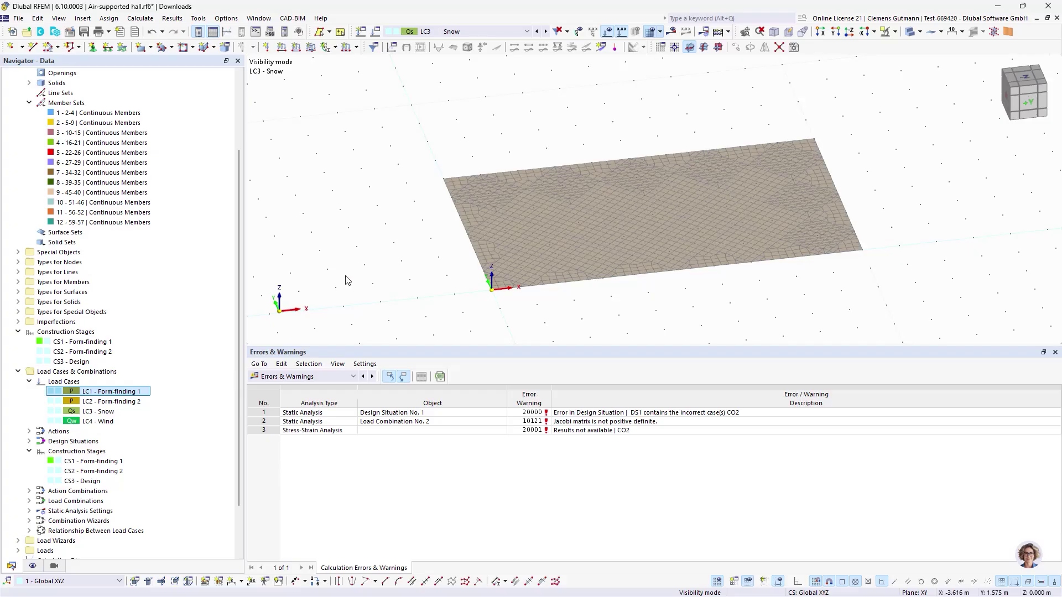
Examine the mesh of the flat hall surface from above, especially around the origin corner and along the front edge
middle_click_drag(673, 280, 654, 339, "ctrl")
scroll(504, 320, "up", 1)
scroll(504, 320, "up", 2)
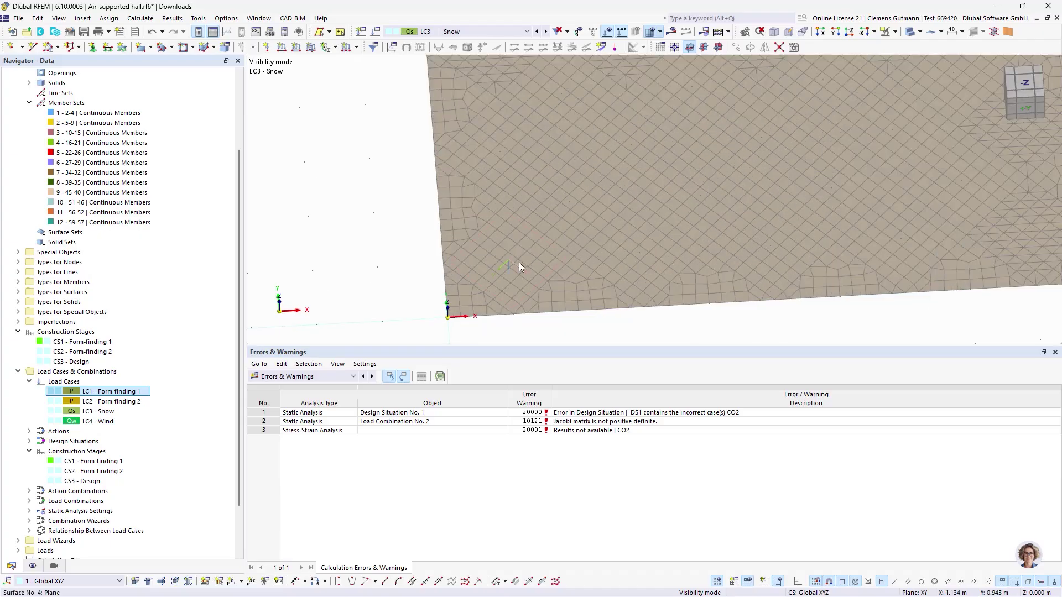
scroll(476, 270, "down", 2)
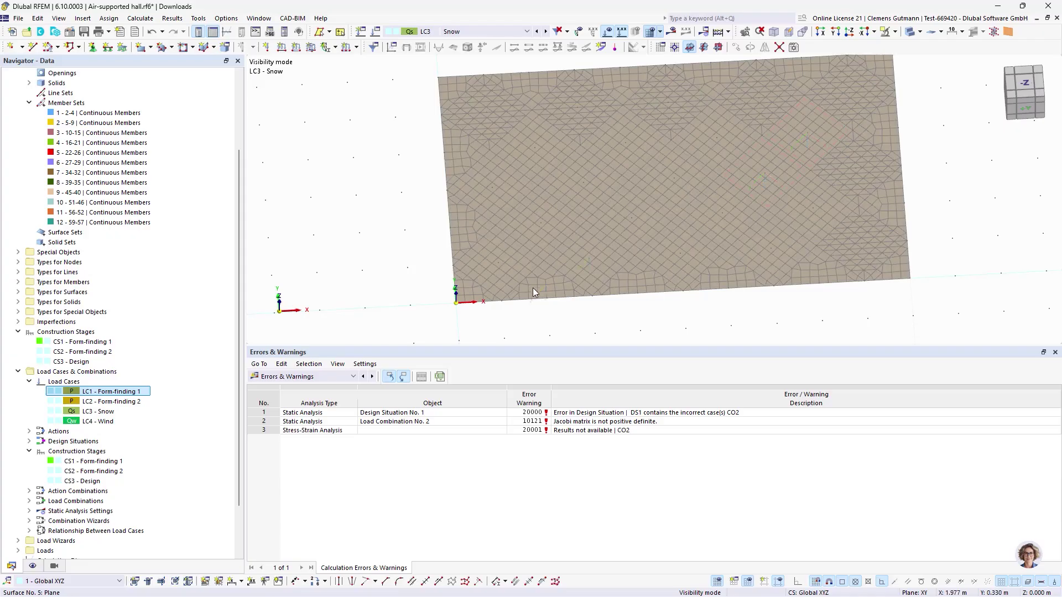
scroll(536, 286, "up", 2)
scroll(497, 299, "down", 2)
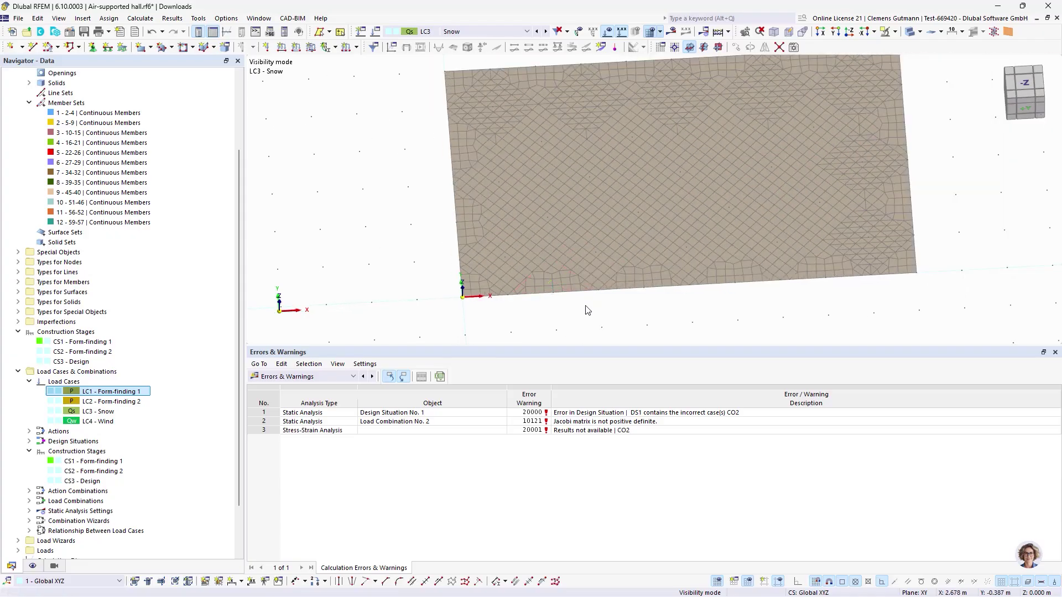
scroll(586, 310, "up", 1)
middle_click_drag(586, 310, 582, 269, "ctrl")
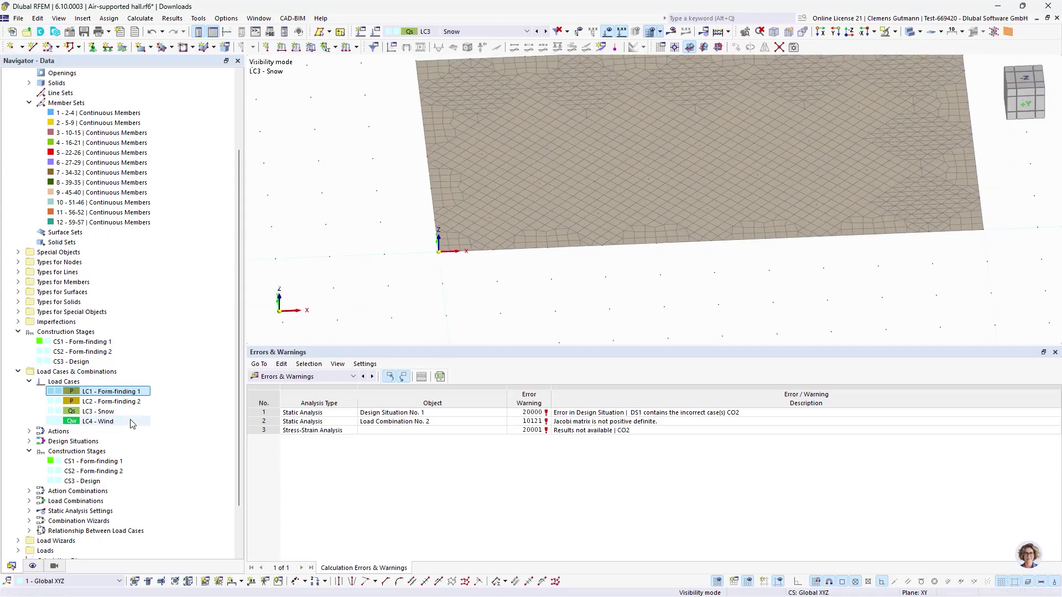
middle_click_drag(647, 264, 571, 301)
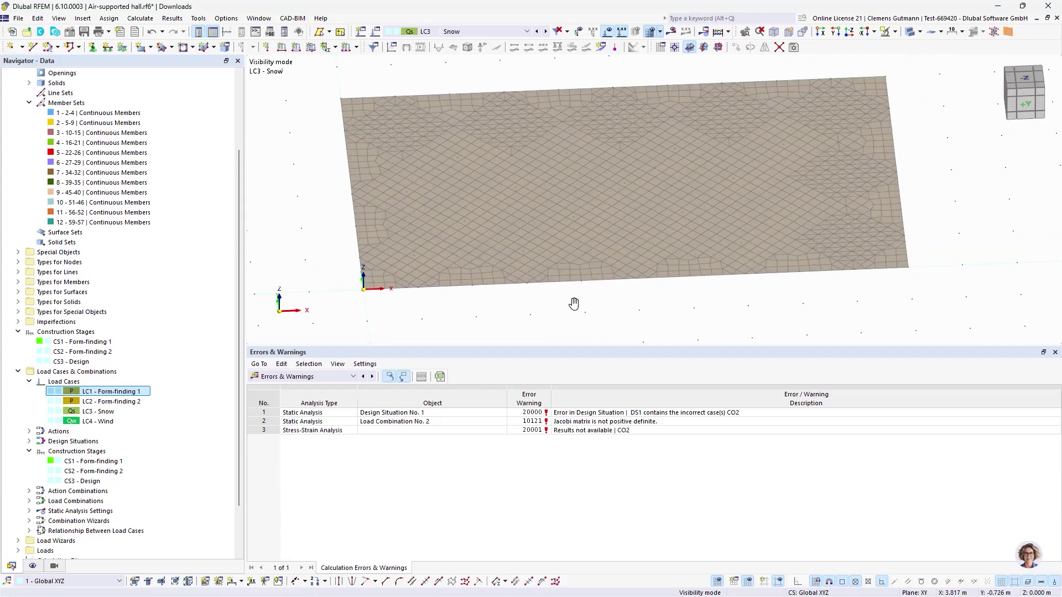
Exclude load combination CO2 from being solved and accept the settings
scroll(111, 387, "down", 2)
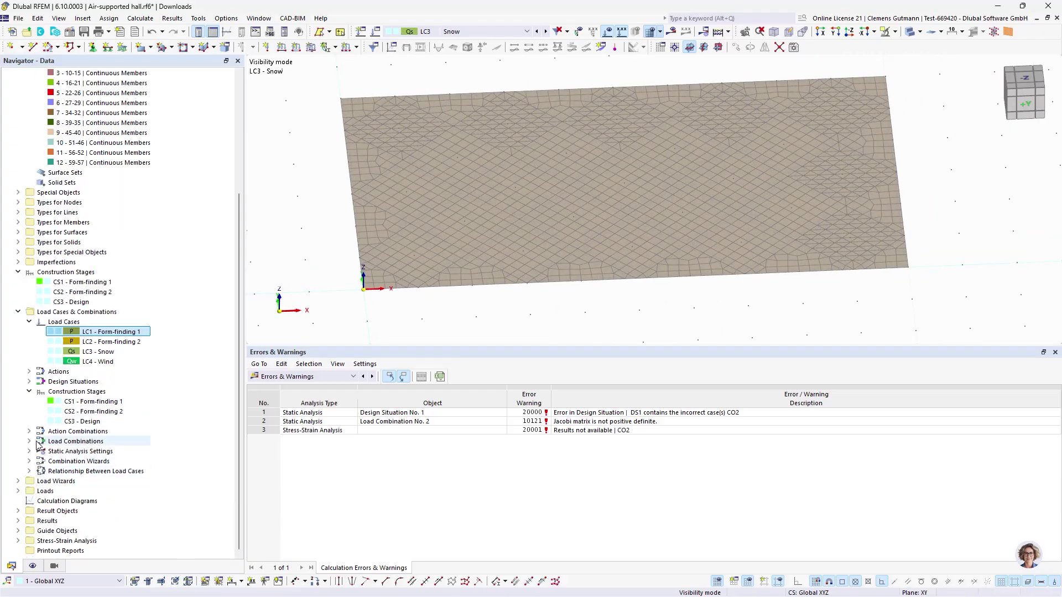
left_click(81, 442)
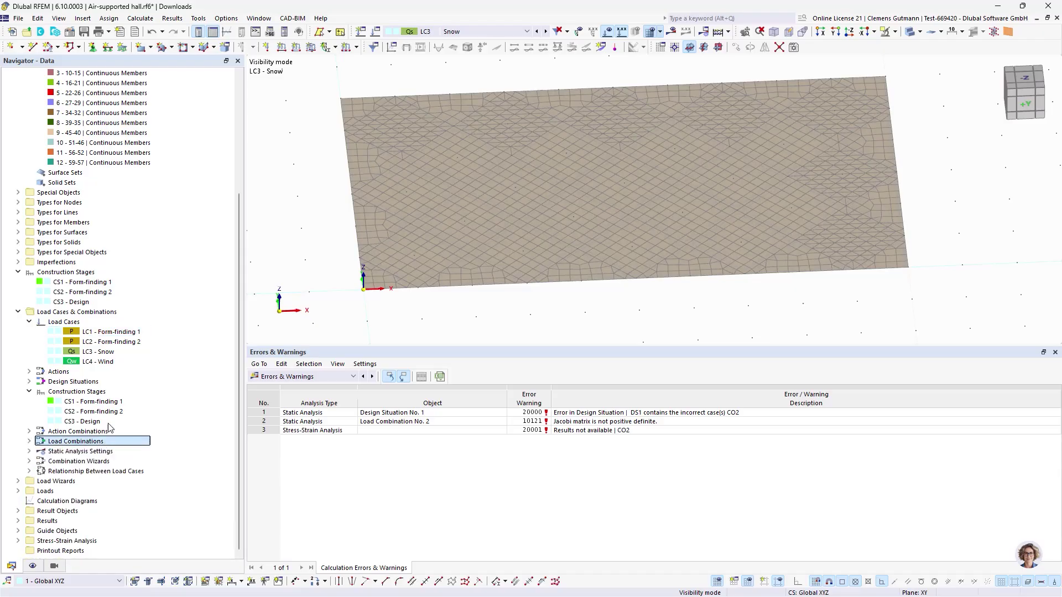
right_click(77, 442)
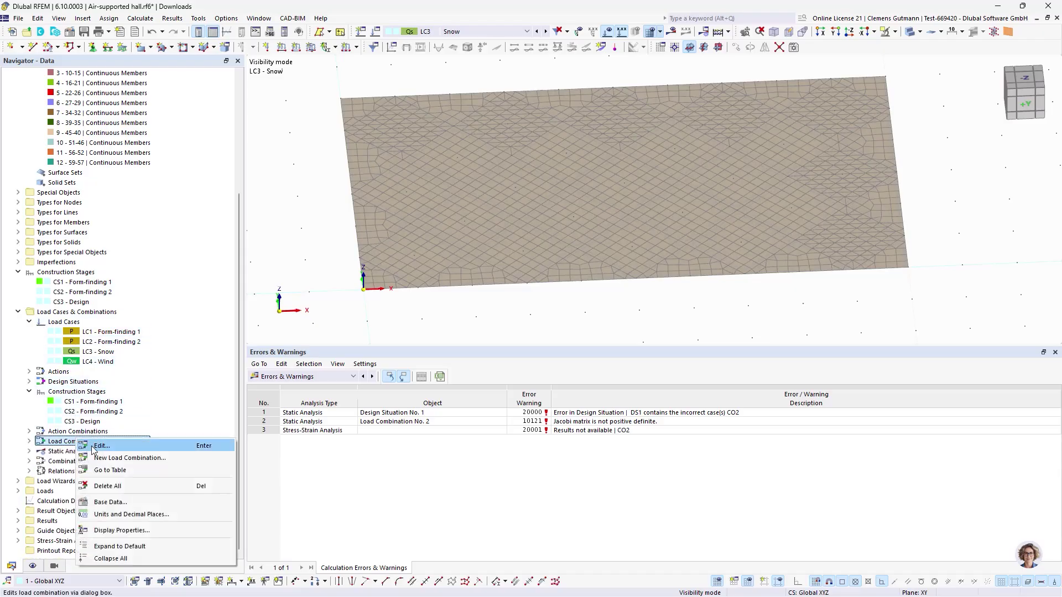
left_click(100, 446)
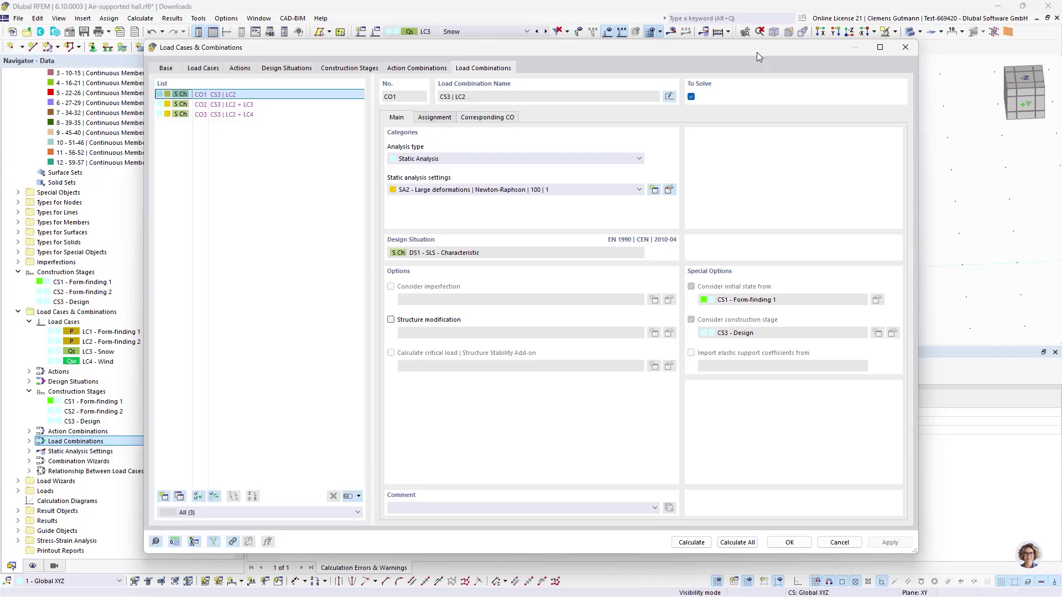
left_click(265, 105)
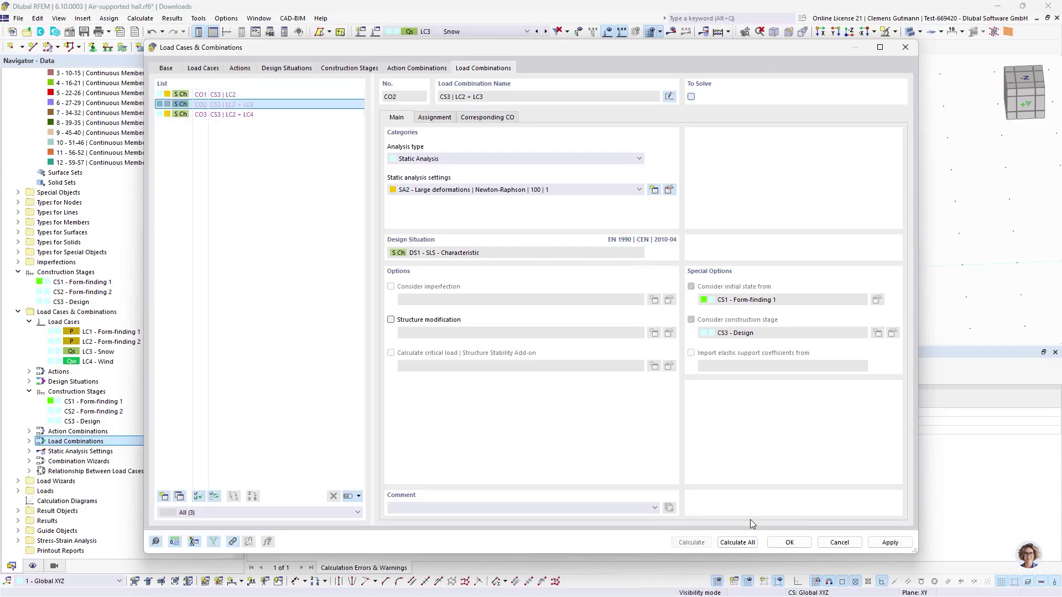
left_click(790, 543)
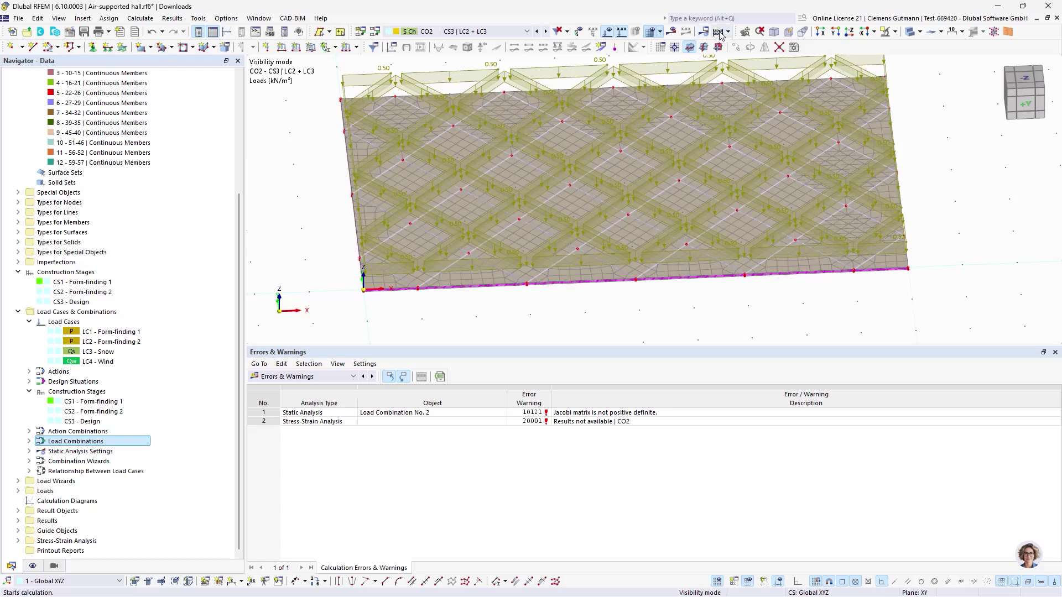
Recalculate the whole model and show the errors and warnings overview for the Stress-Strain Analysis
left_click(718, 32)
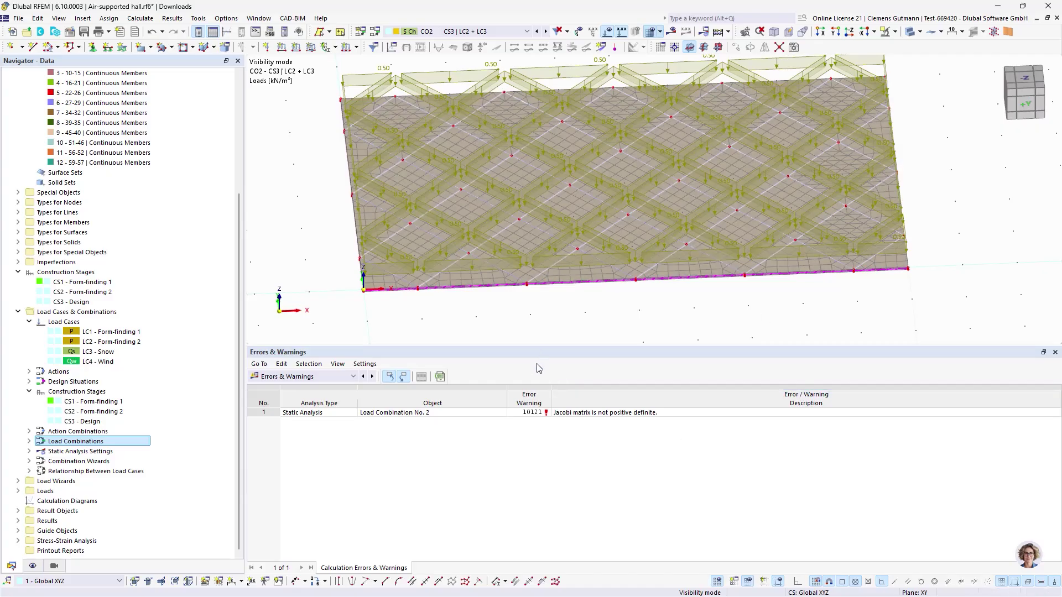
left_click(305, 377)
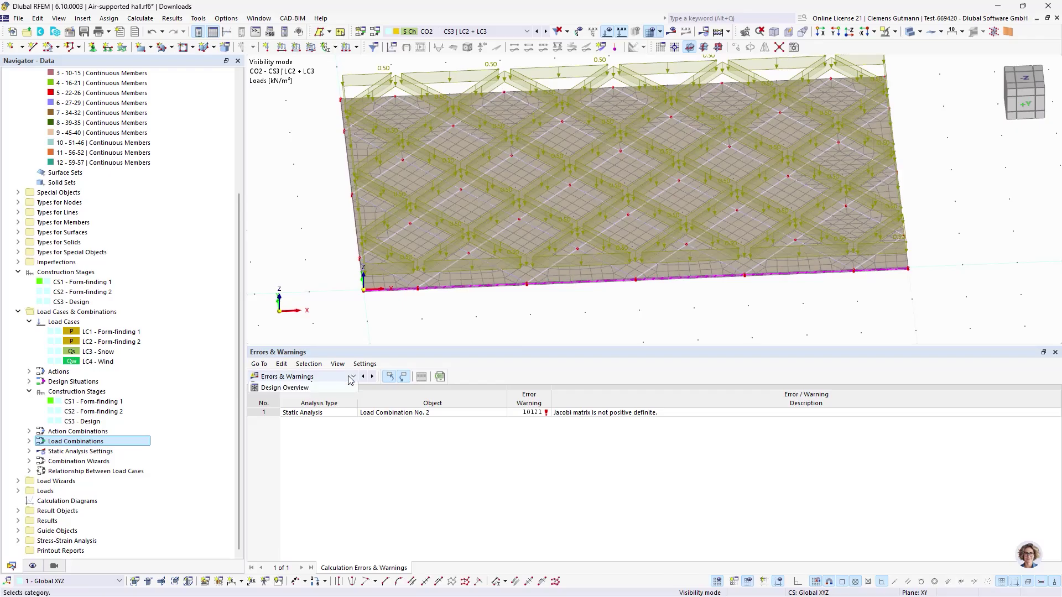
left_click(313, 467)
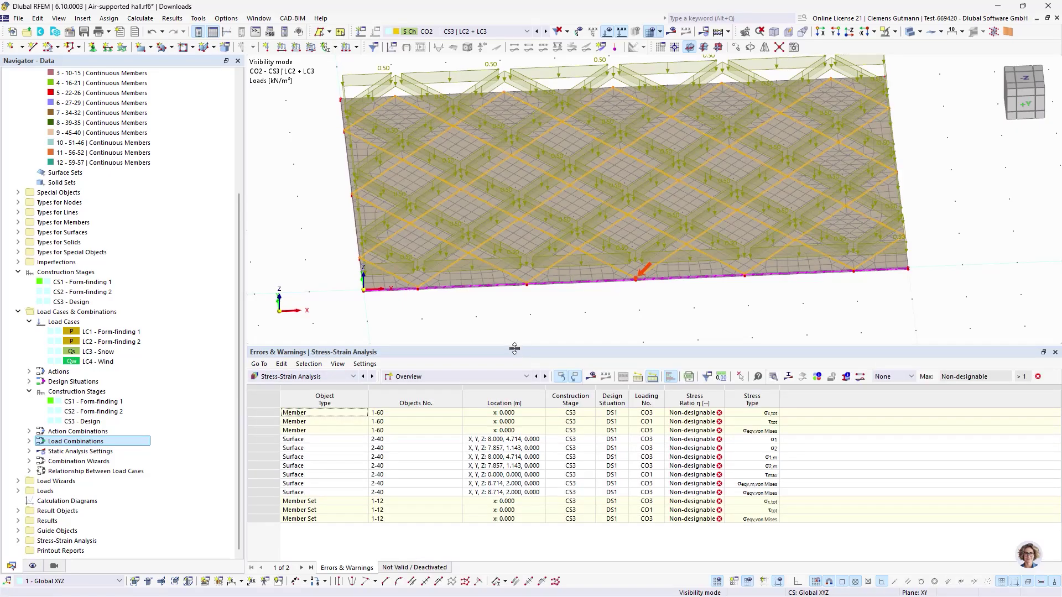
Shrink the results table and display the global deformations |u| of load combination CO3 on the hall
left_click_drag(515, 347, 519, 483)
left_click(545, 441)
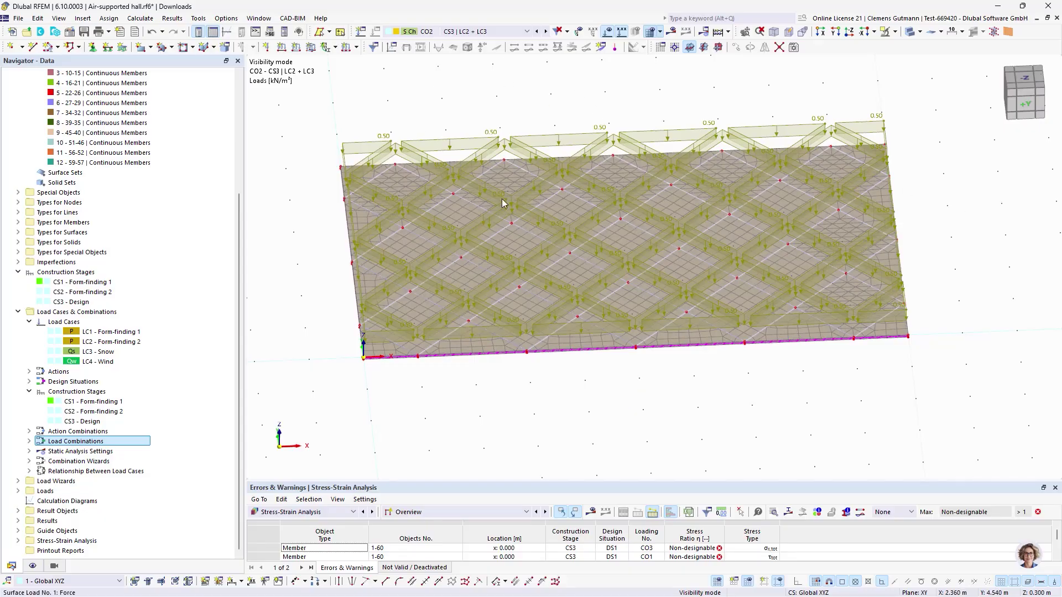
left_click(60, 565)
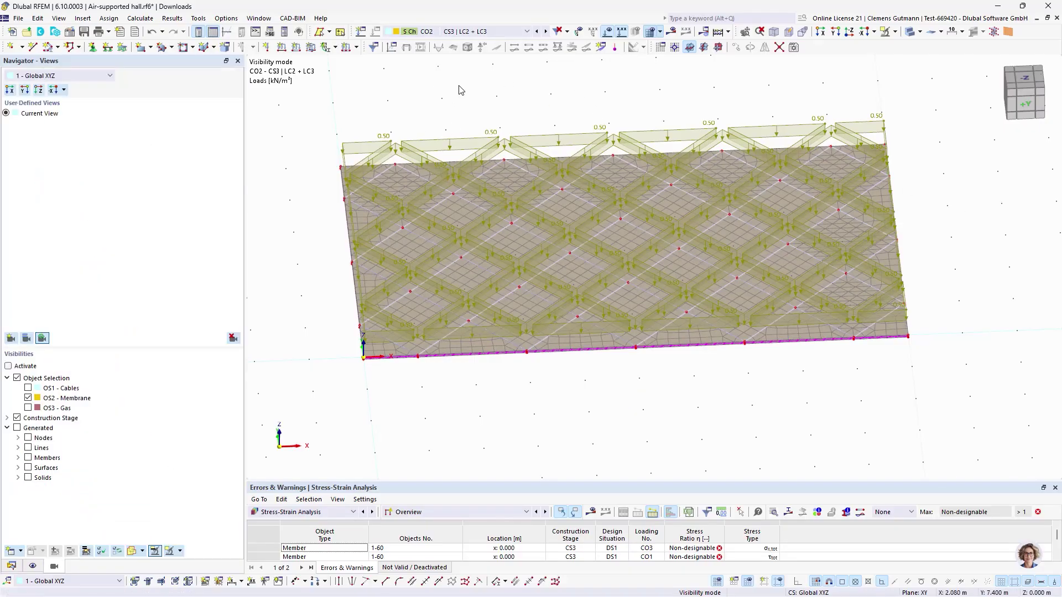
left_click(455, 31)
left_click(464, 135)
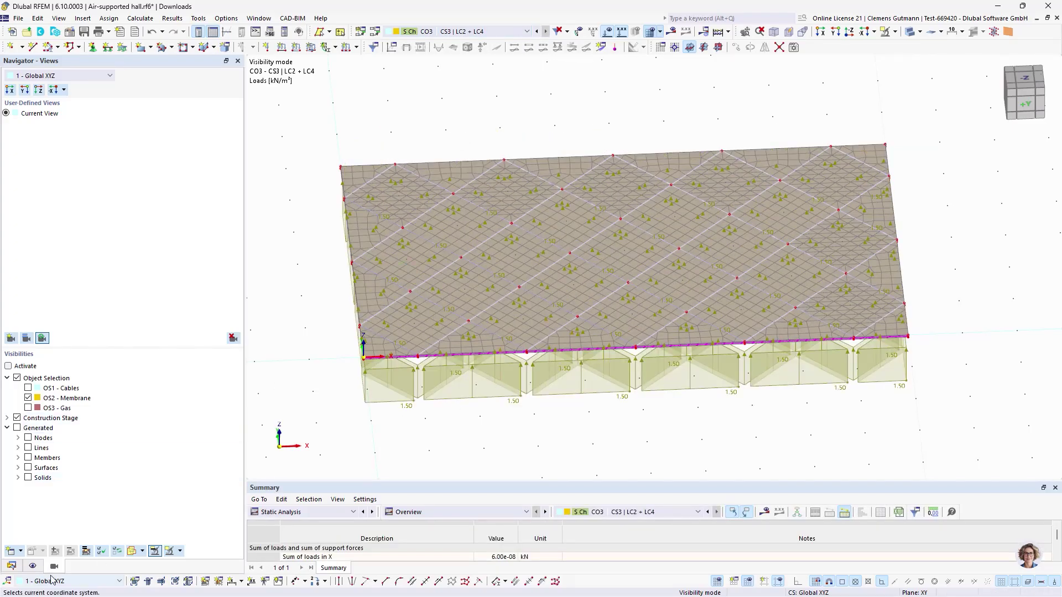
left_click(686, 31)
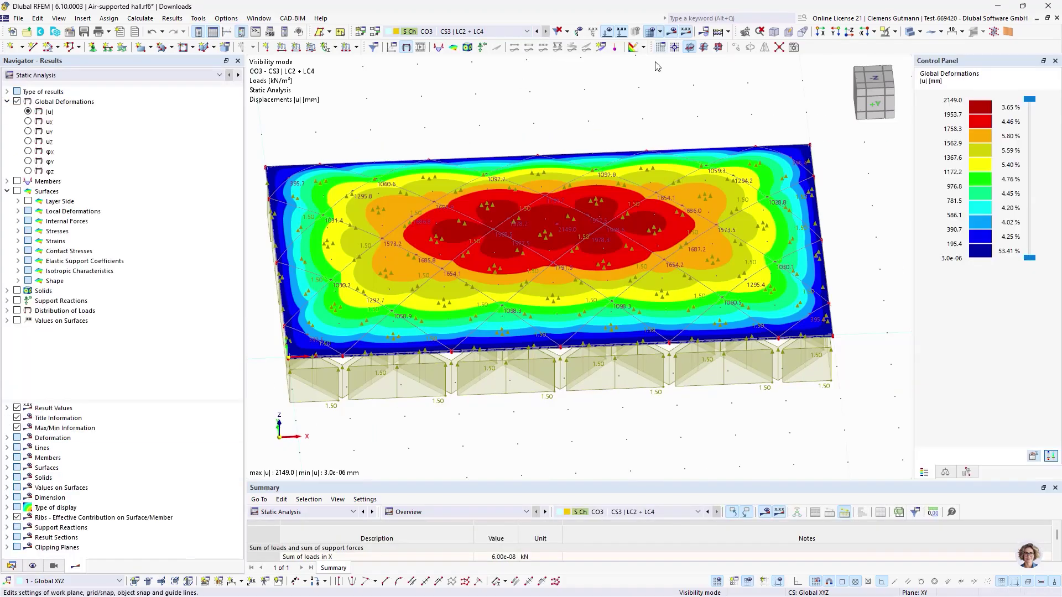
scroll(812, 164, "down", 3)
mouse_move(668, 293)
middle_mouse_down("ctrl")
mouse_move(667, 273)
mouse_move(670, 282)
middle_mouse_up("ctrl")
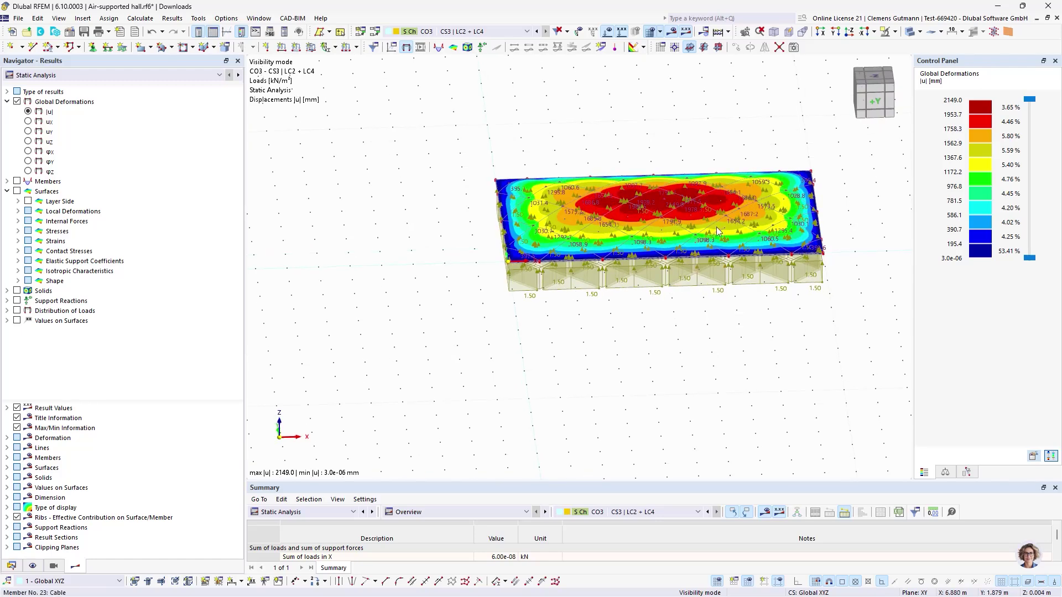
scroll(692, 224, "up", 2)
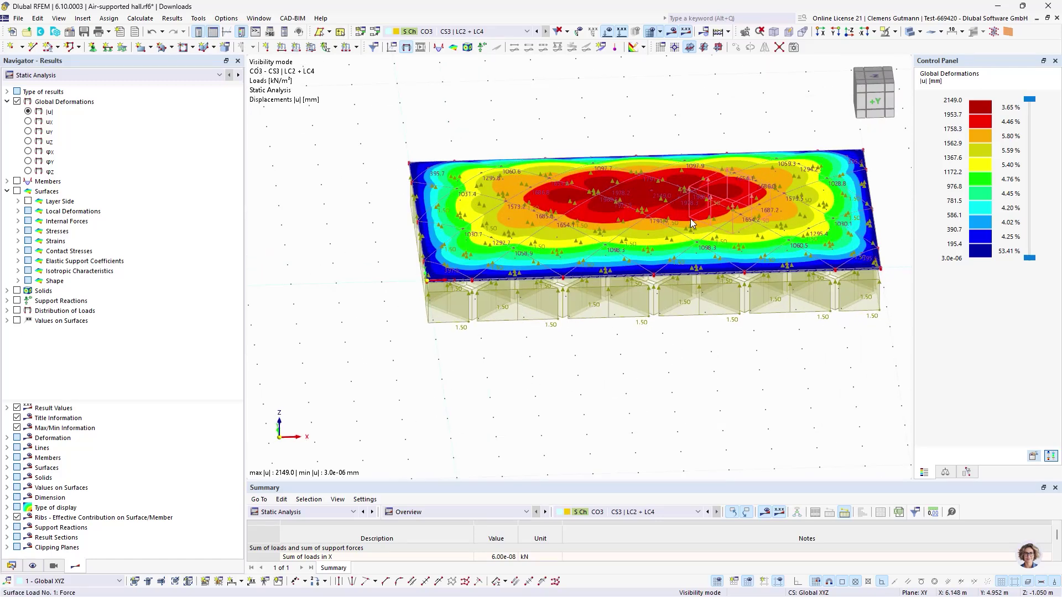
Display the CO3 deformations as differences to the initial state, and switch back to the final results
left_click(6, 92)
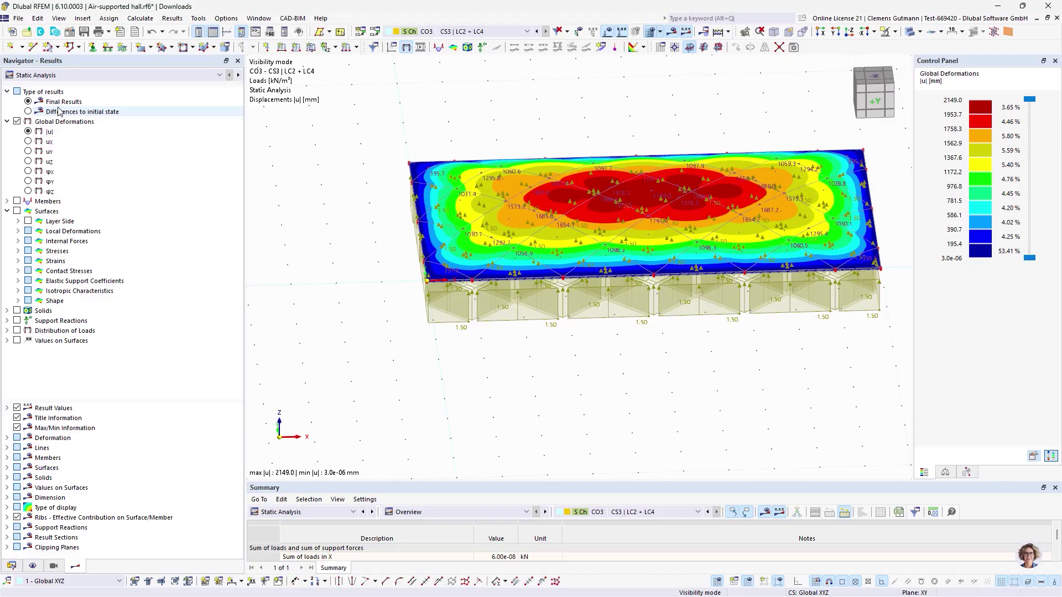
left_click(29, 112)
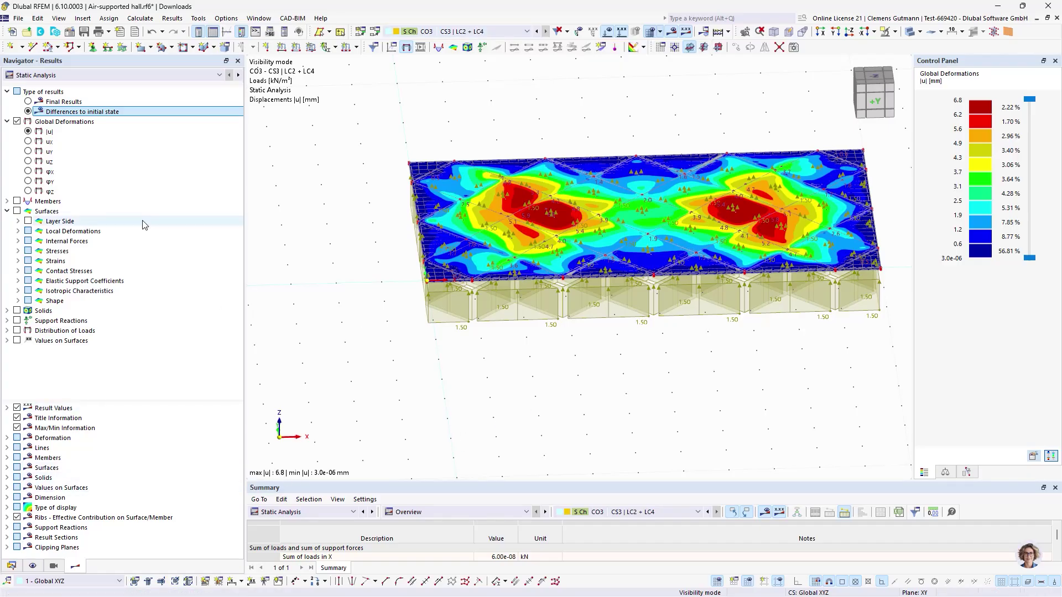
left_click(28, 102)
Display the axial internal forces N of the cable members for CO3
left_click(7, 202)
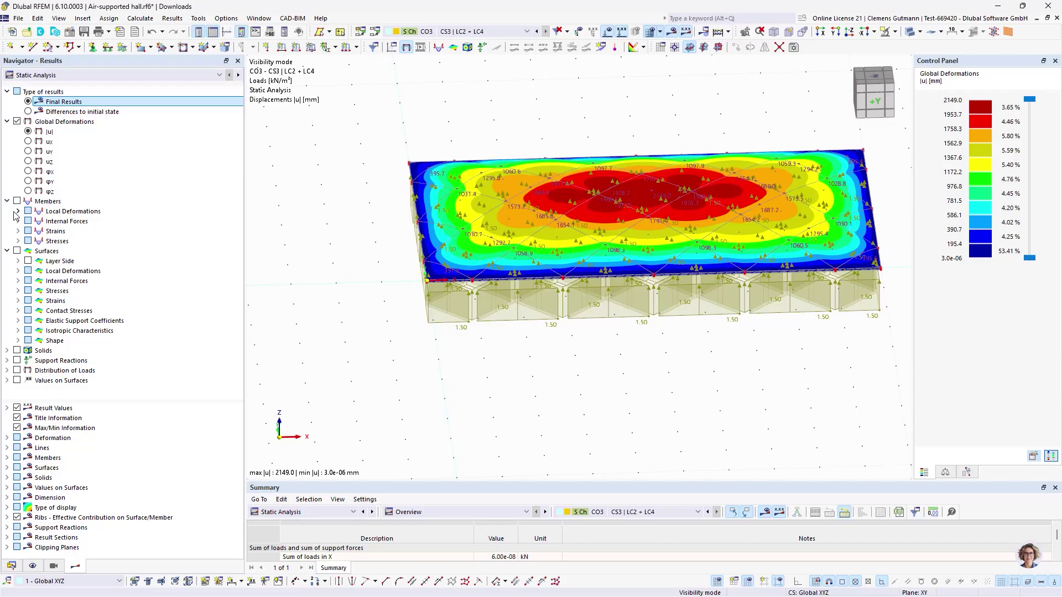
left_click(18, 221)
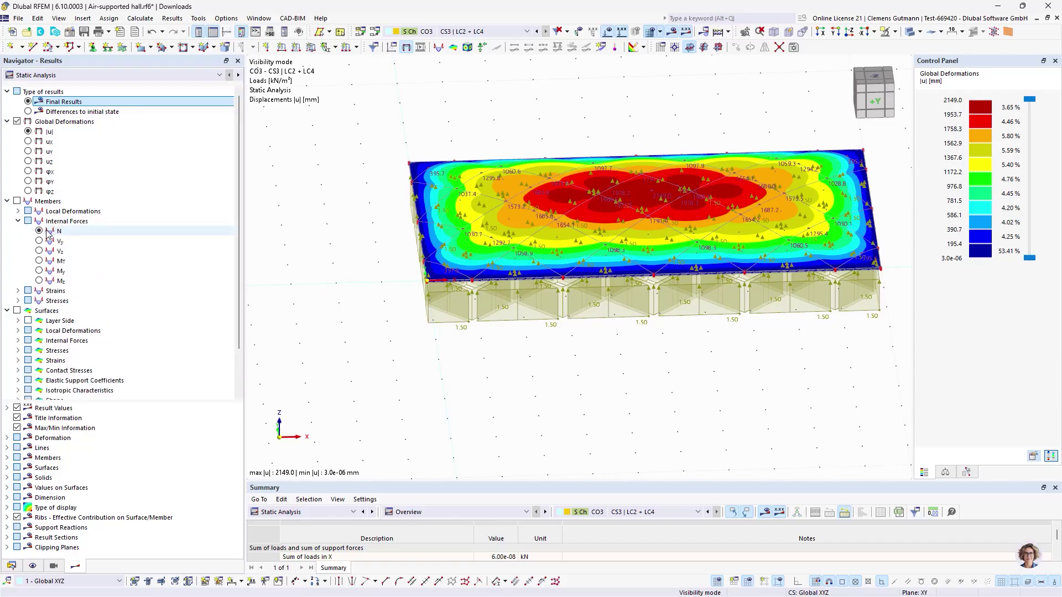
left_click(39, 231)
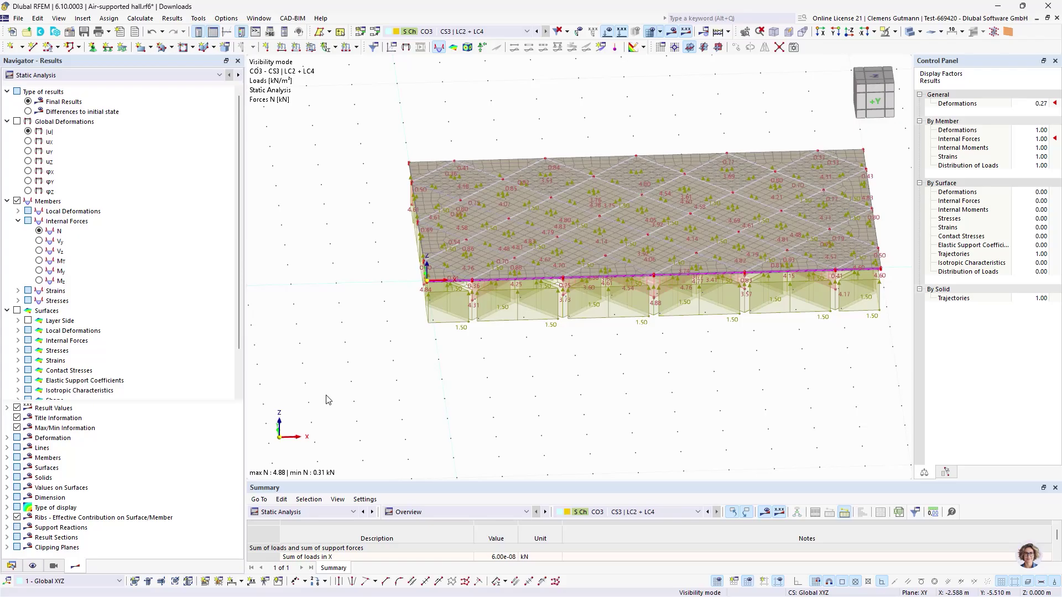
scroll(326, 394, "down", 2)
scroll(370, 387, "up", 2)
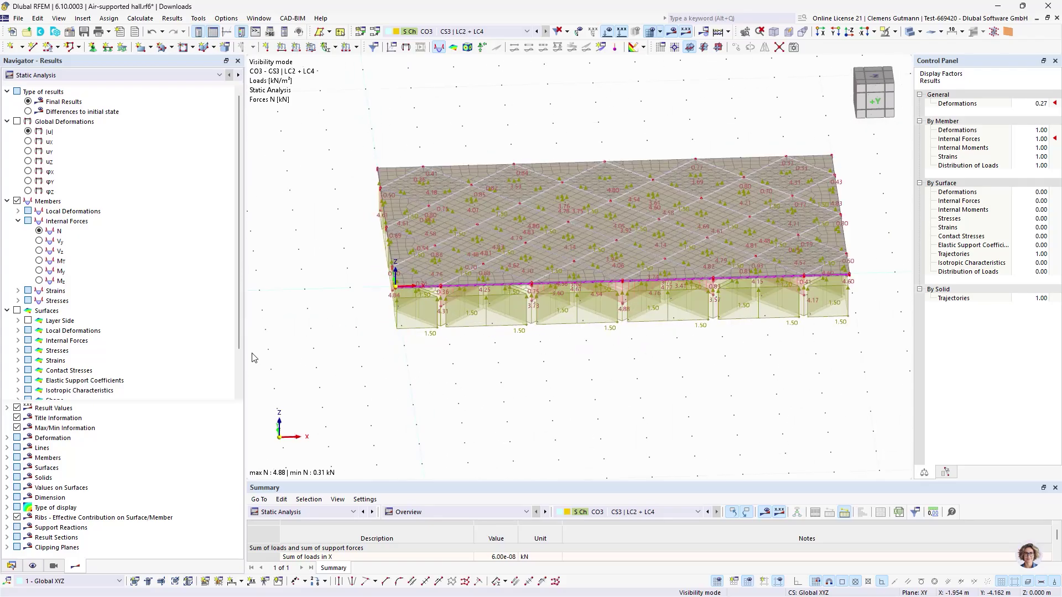
Display the basic normal stress σx of the cable members for CO3
left_click(18, 300)
left_click(30, 311)
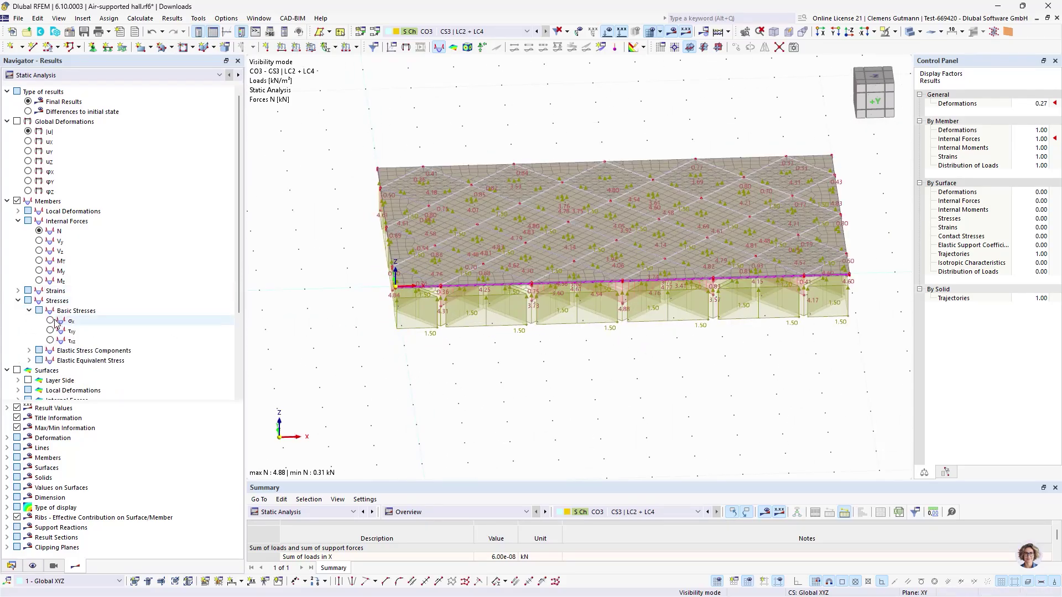
left_click(51, 321)
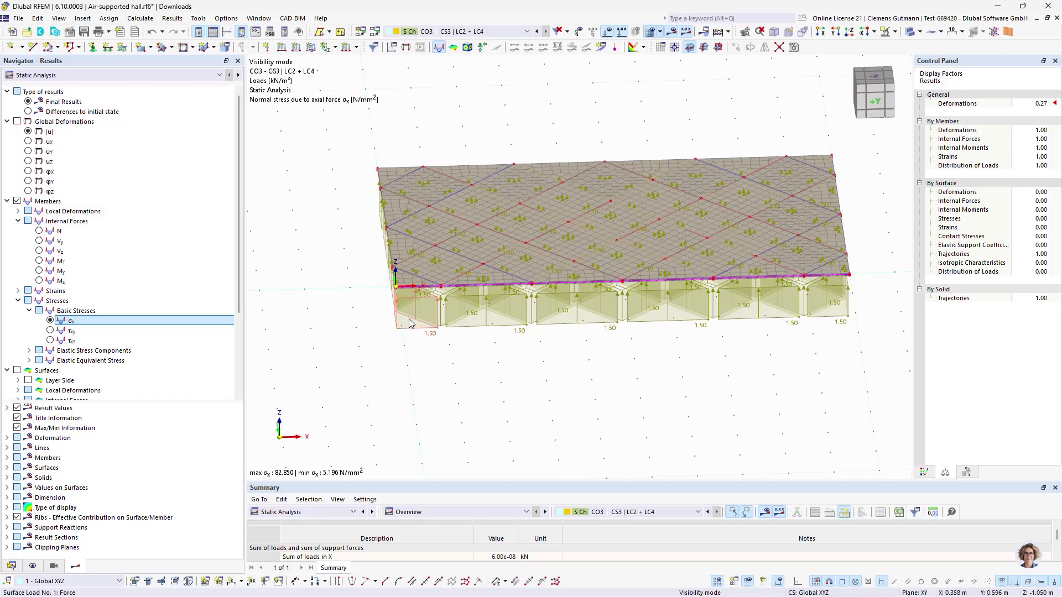
scroll(412, 234, "down", 2)
scroll(412, 234, "up", 1)
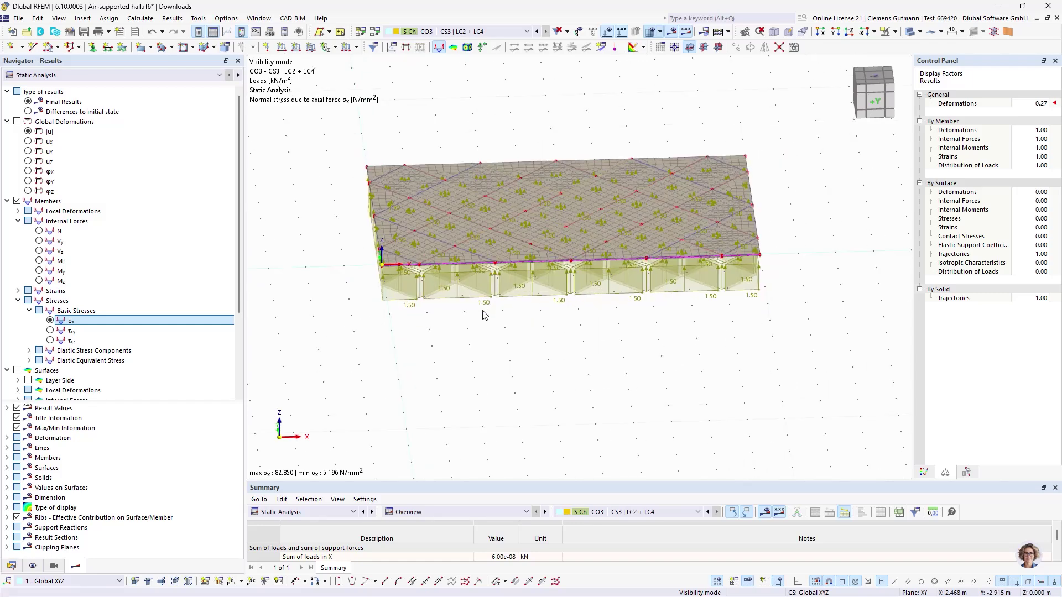
Replace the member results with surface results and expand the layer side, basic stresses and principal stresses of the surfaces
scroll(100, 339, "down", 4)
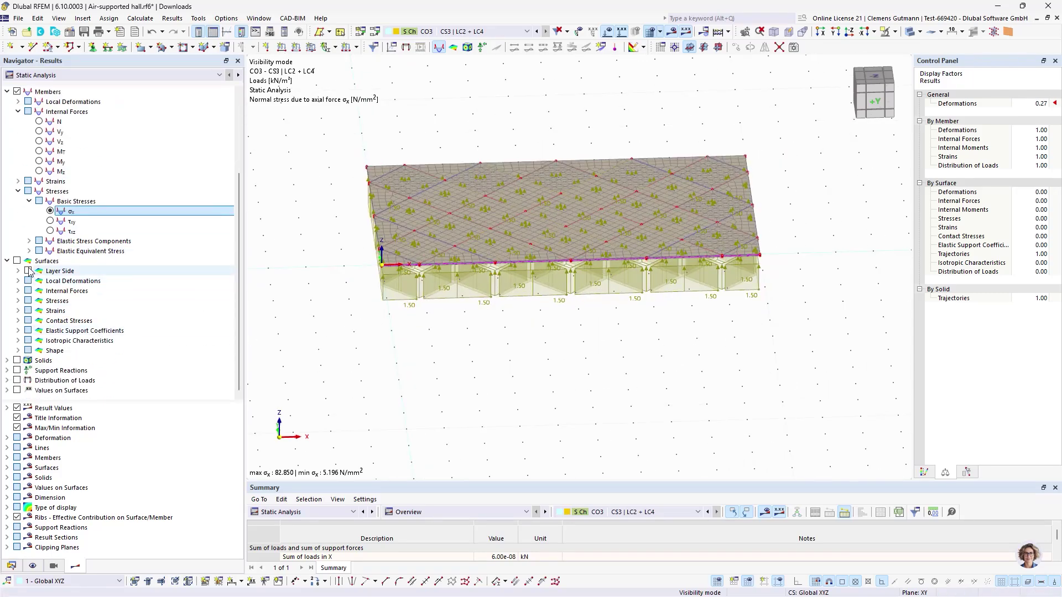
left_click(17, 91)
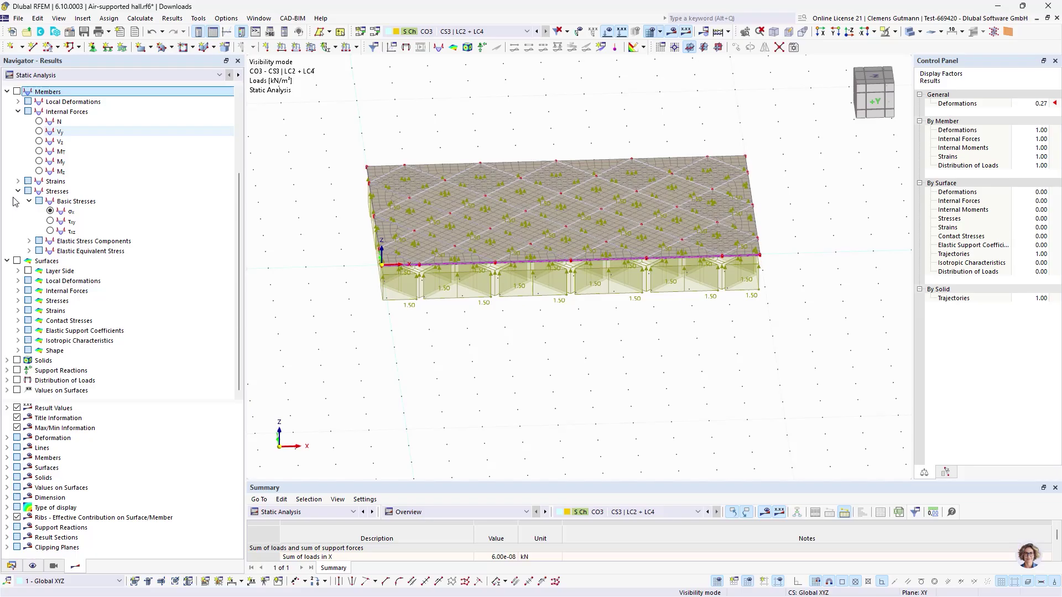
left_click(17, 261)
left_click(18, 271)
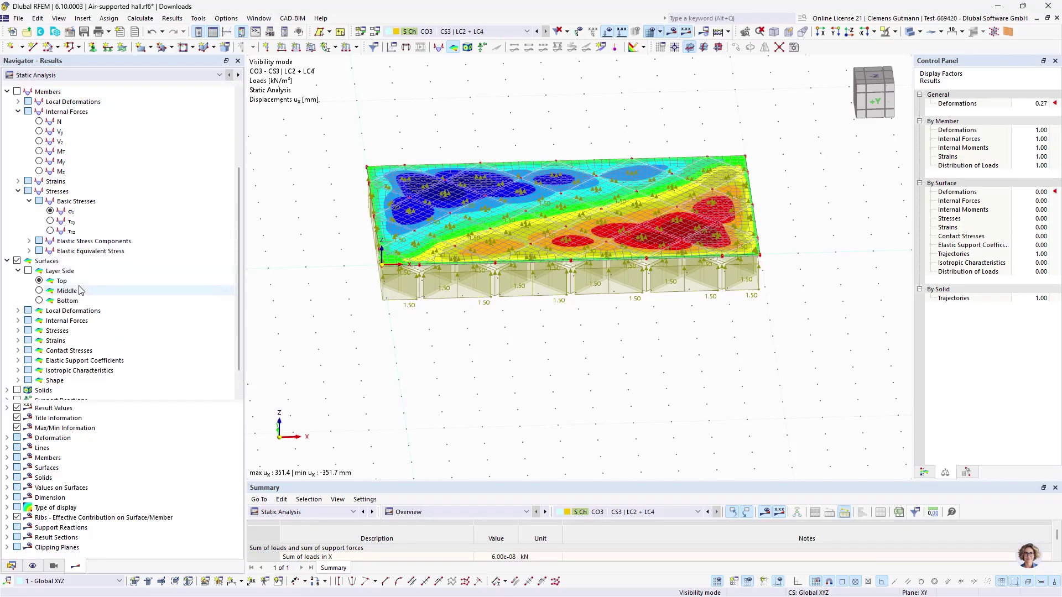
left_click(17, 331)
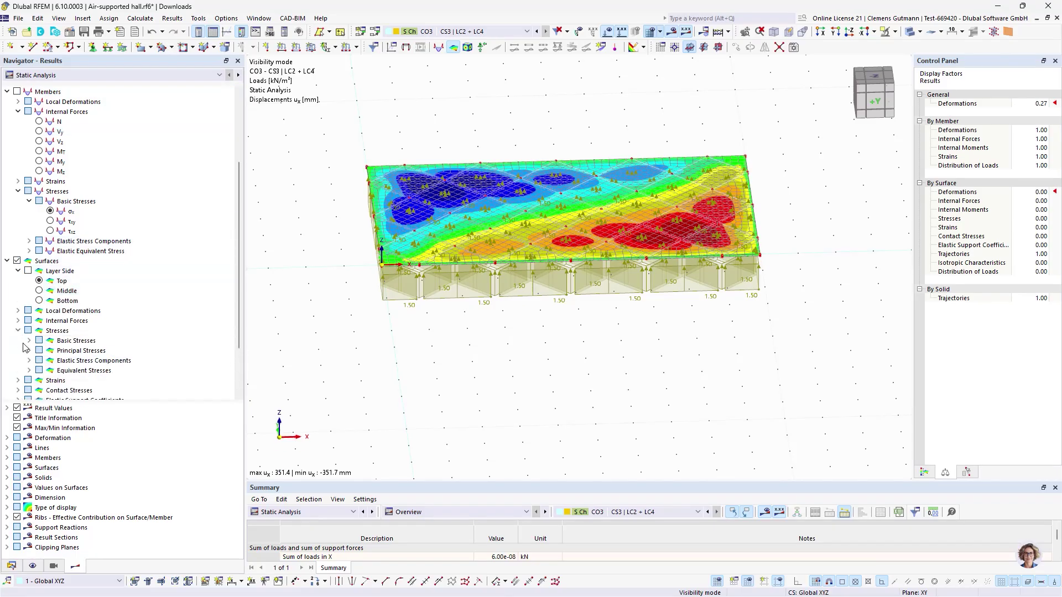
left_click(29, 340)
scroll(149, 338, "down", 2)
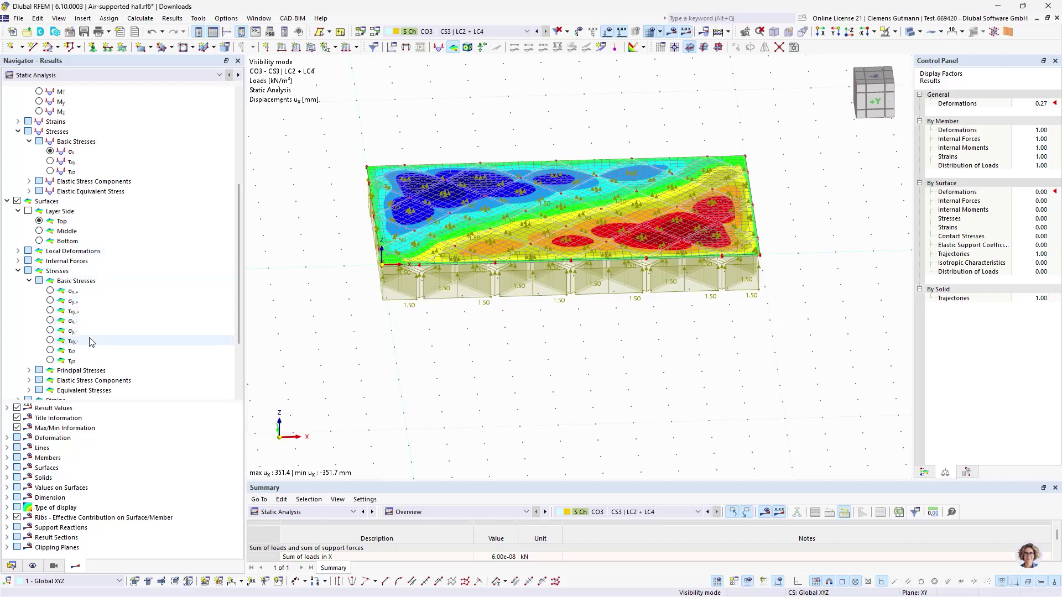
left_click(29, 370)
scroll(102, 285, "down", 4)
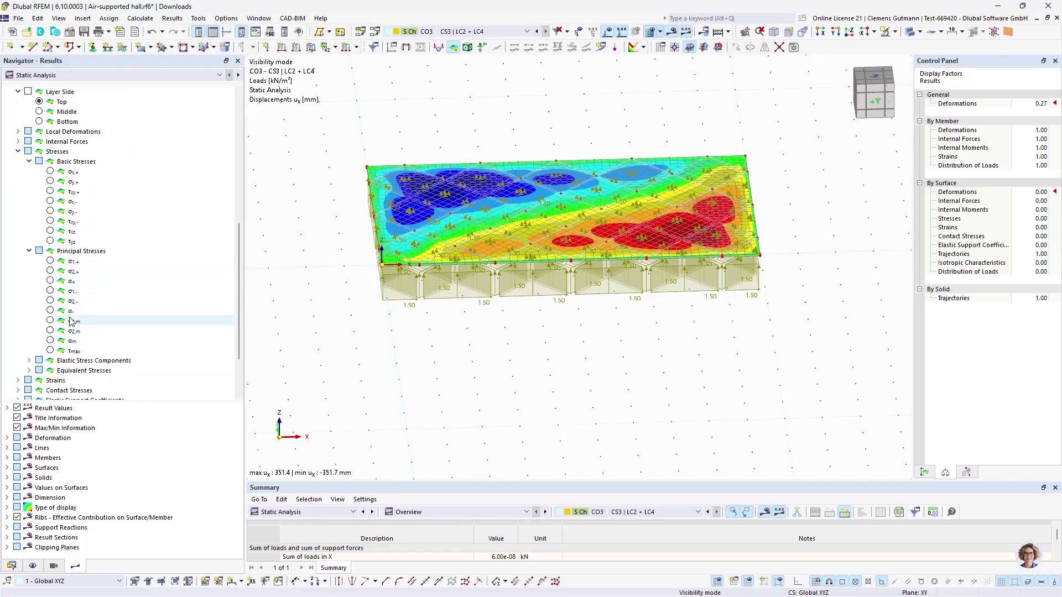
scroll(102, 287, "up", 1)
scroll(101, 290, "up", 1)
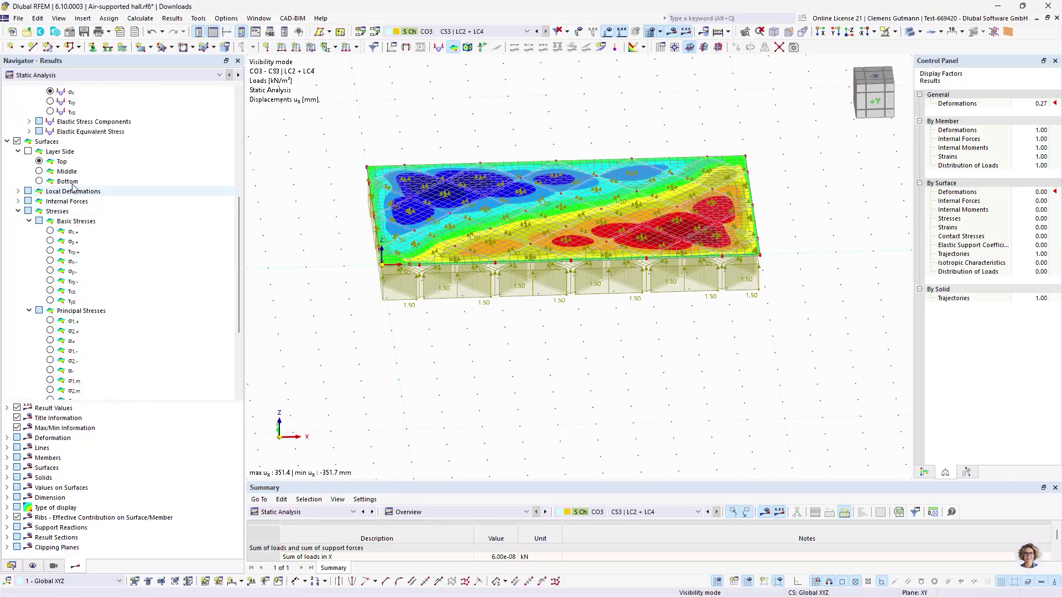
Set the layer side to Middle and display the membrane surface stresses σx and σy in turn
left_click(28, 151)
left_click(39, 171)
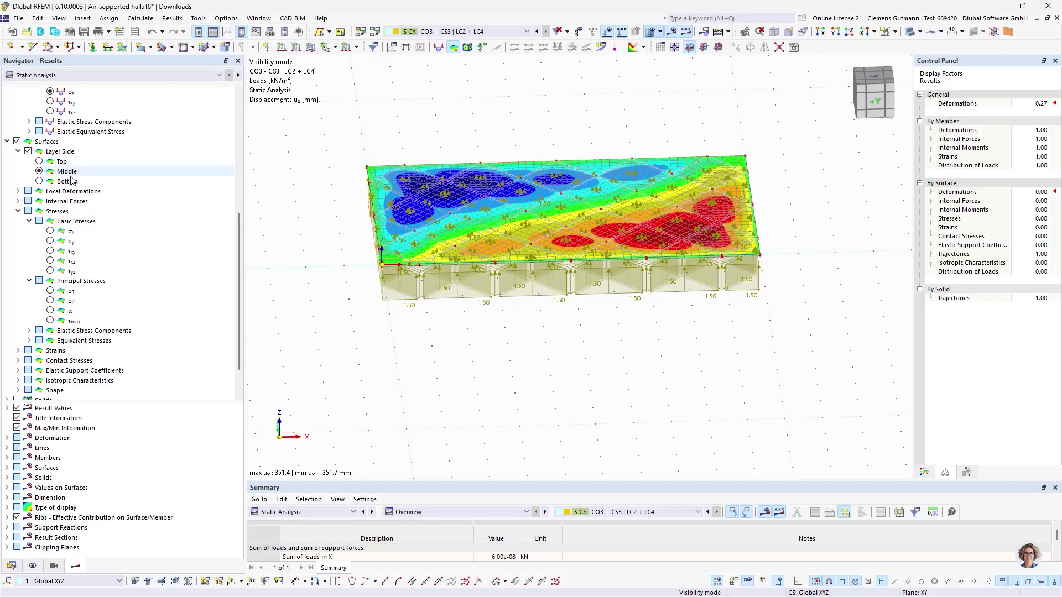
left_click(50, 232)
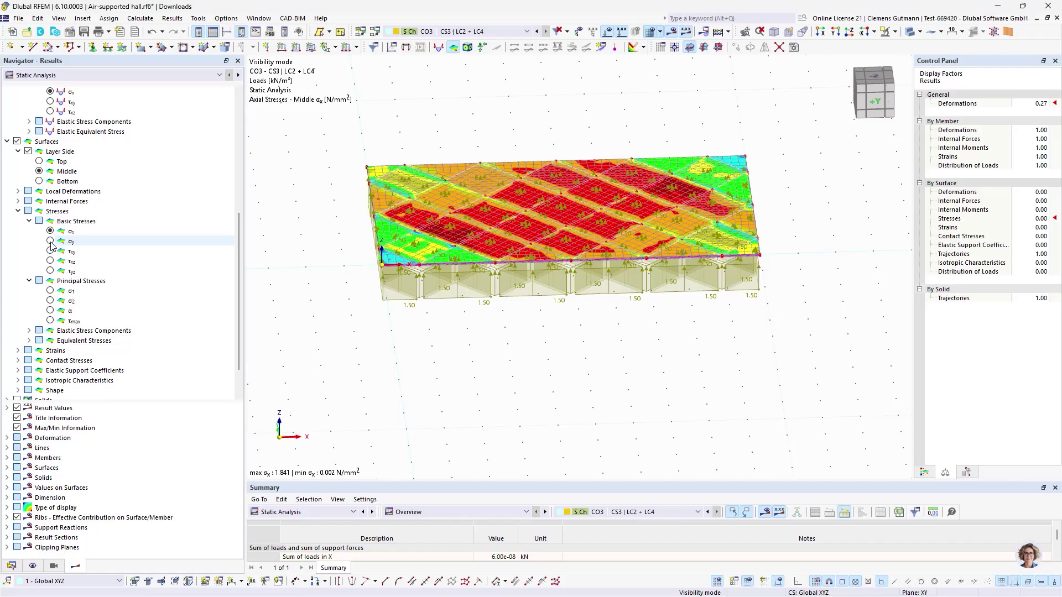
left_click(51, 241)
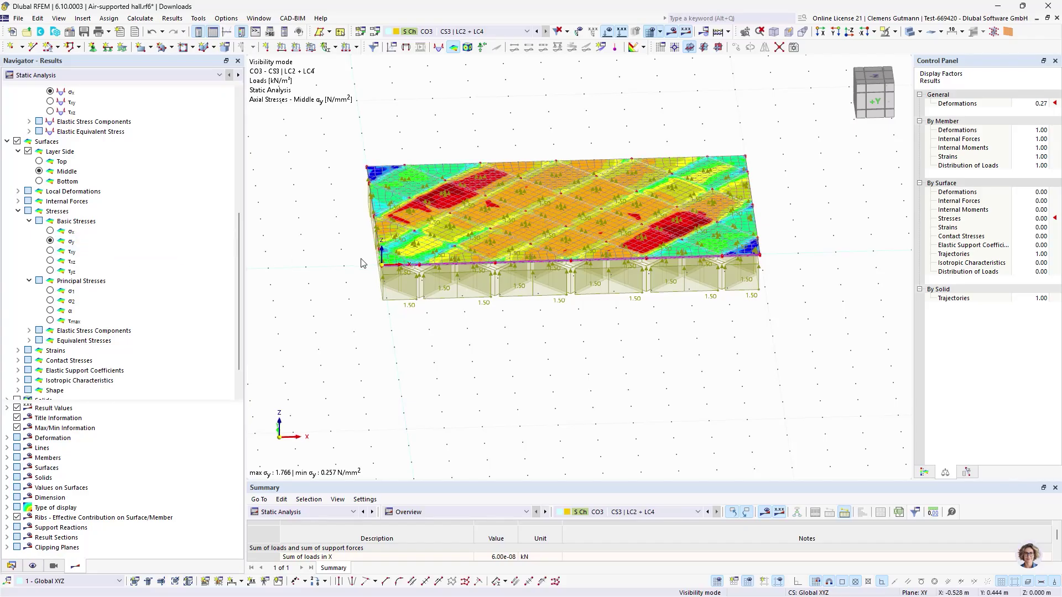
scroll(360, 262, "up", 3)
scroll(361, 263, "down", 3)
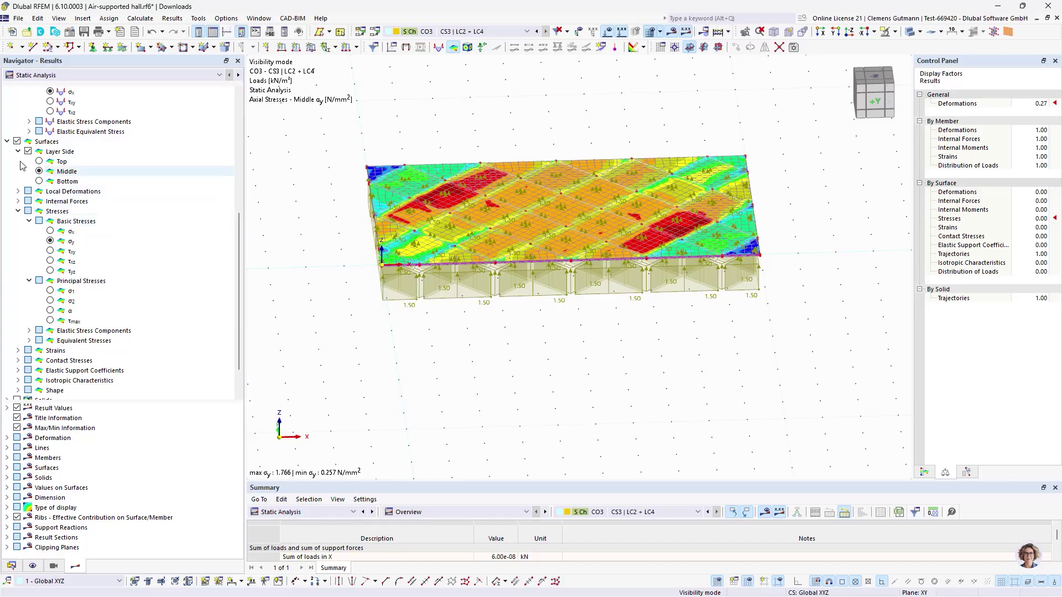
Turn off the surface results and hide the loads of load combination CO2
left_click(17, 141)
left_click(7, 141)
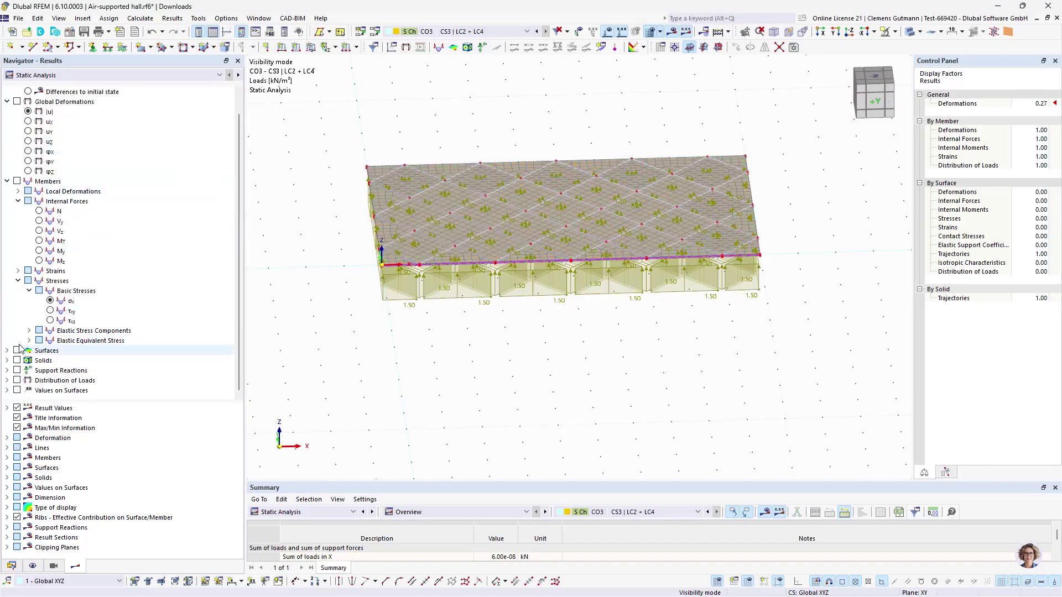
left_click(537, 32)
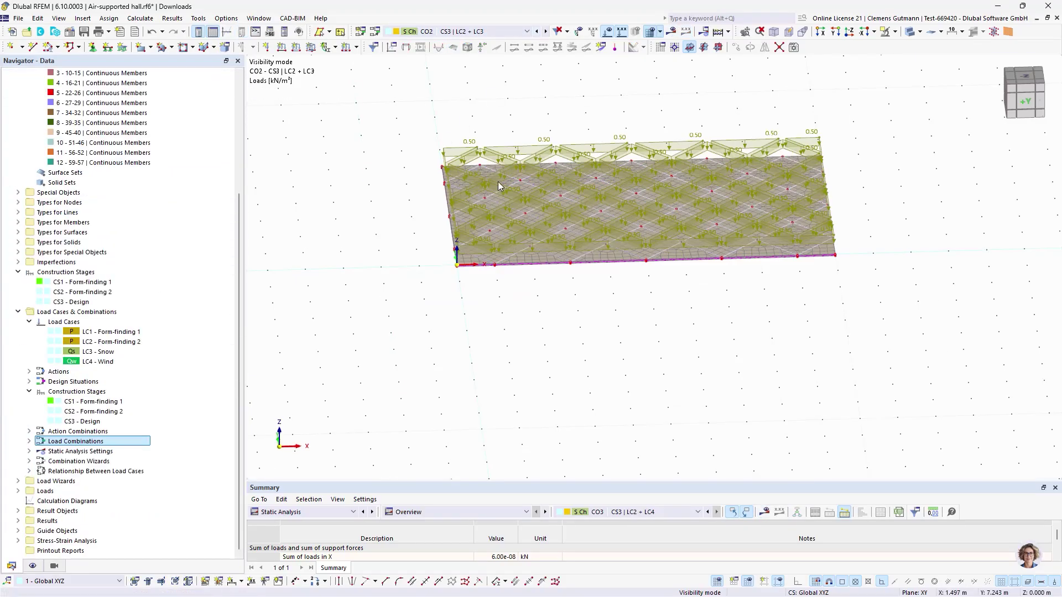
left_click(614, 32)
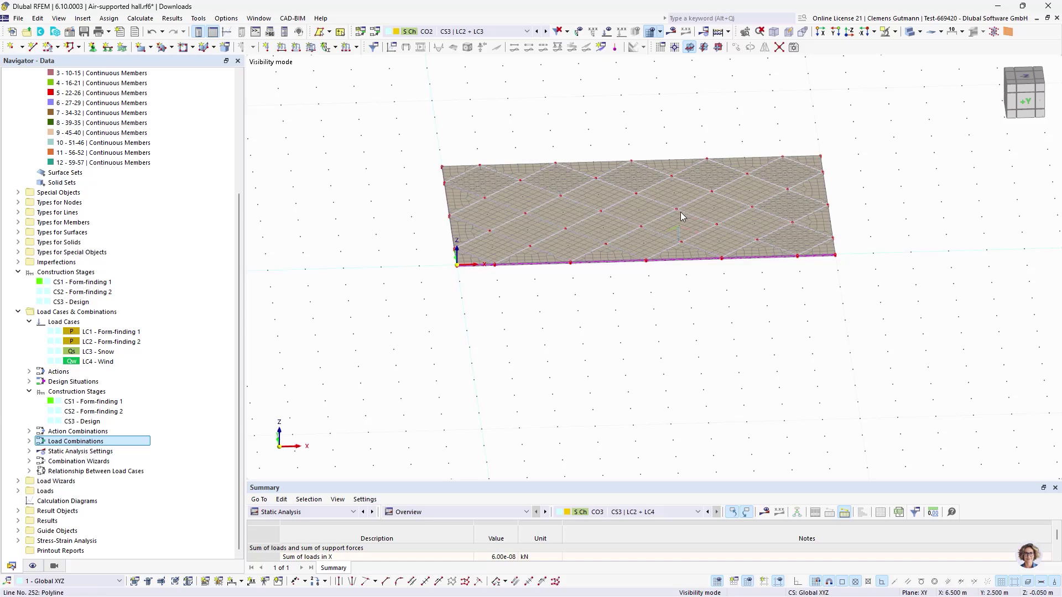
Make load combination CO1 (CS3 | LC2) the one shown on the membrane surface
scroll(575, 221, "up", 2)
mouse_move(474, 233)
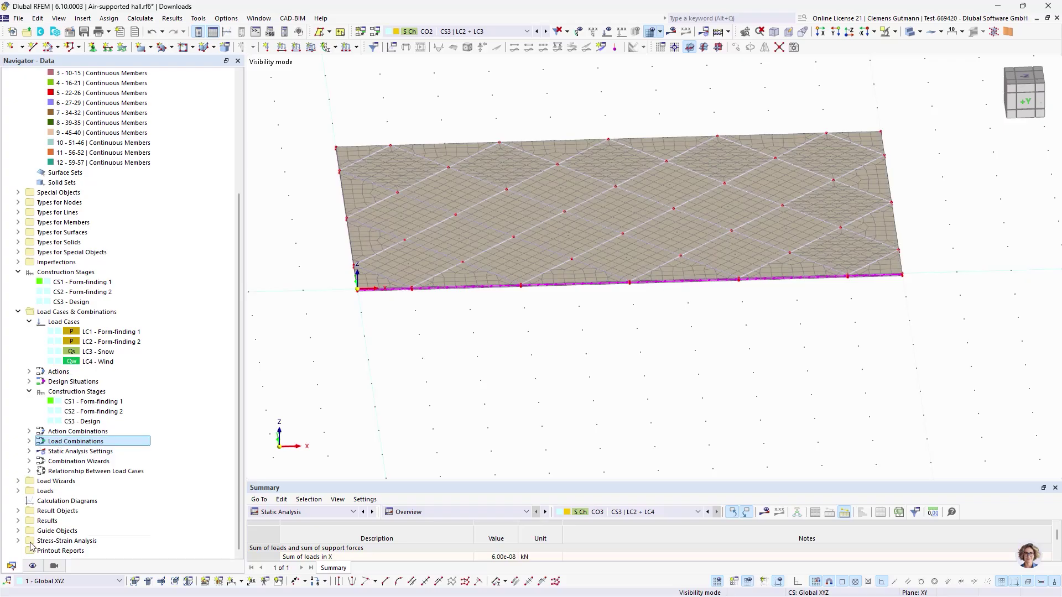
left_click(497, 32)
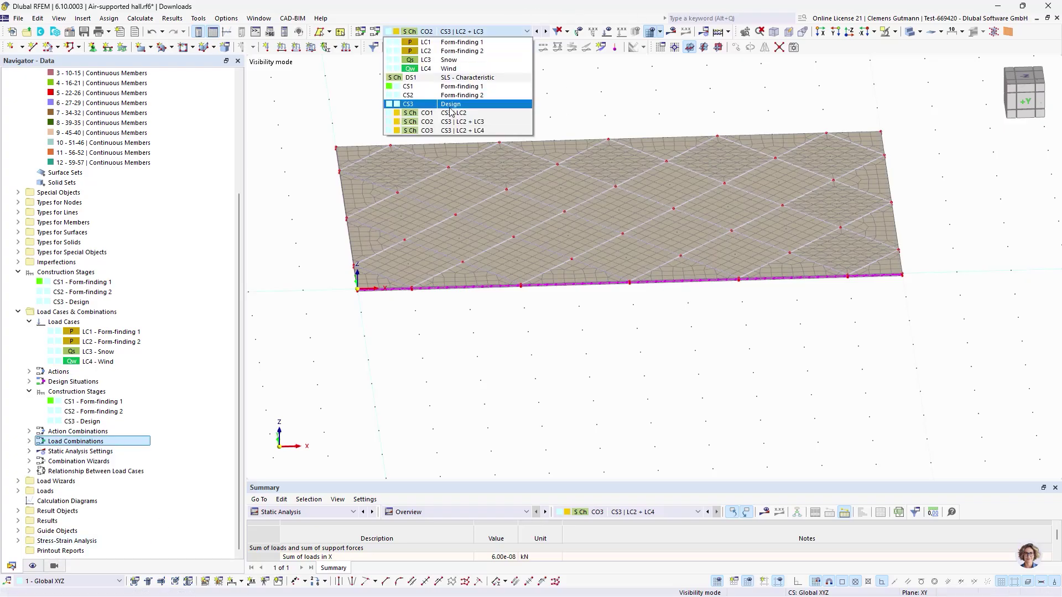
left_click(453, 114)
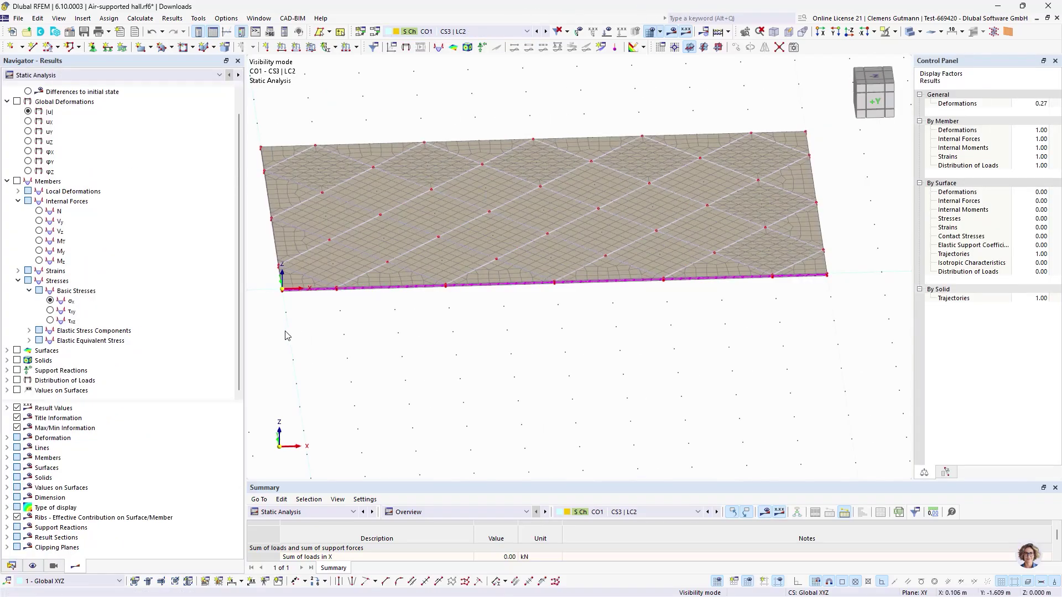
Turn on the solid results and display the gas overpressure p₀ for load combination CO1
left_click(17, 361)
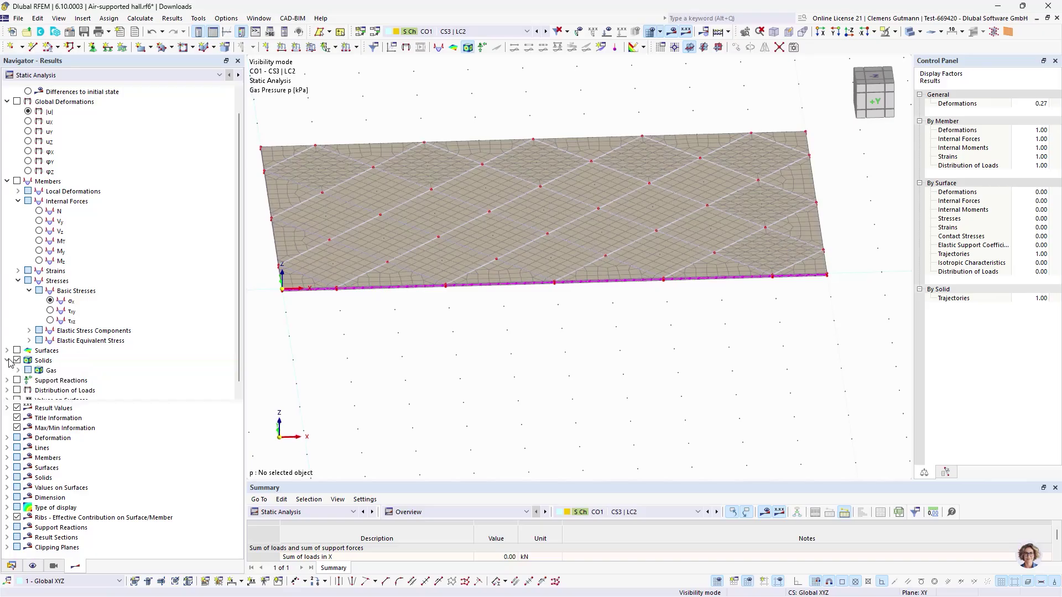
left_click(18, 360)
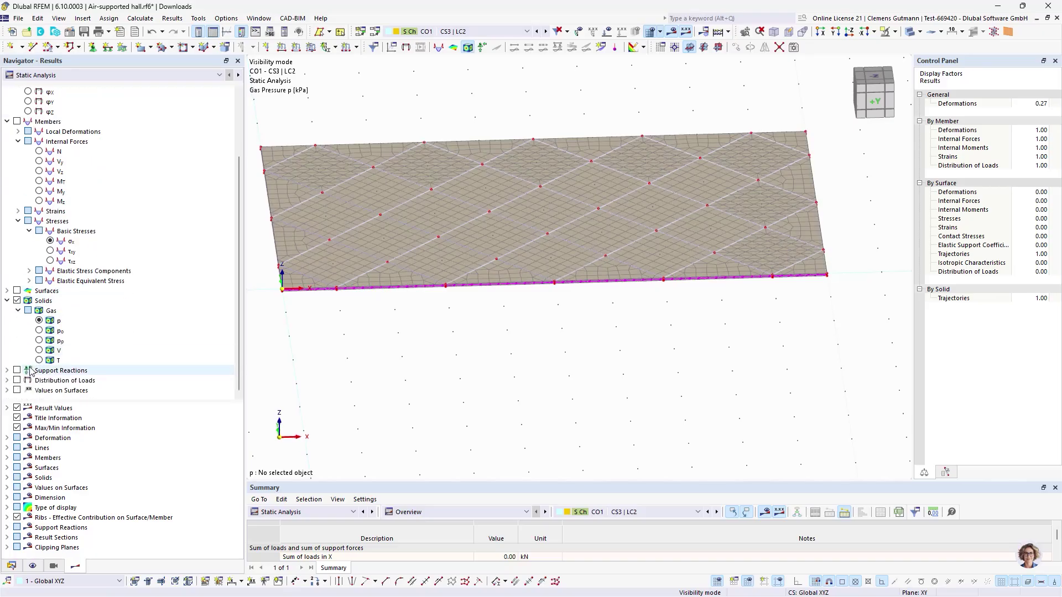
left_click(39, 332)
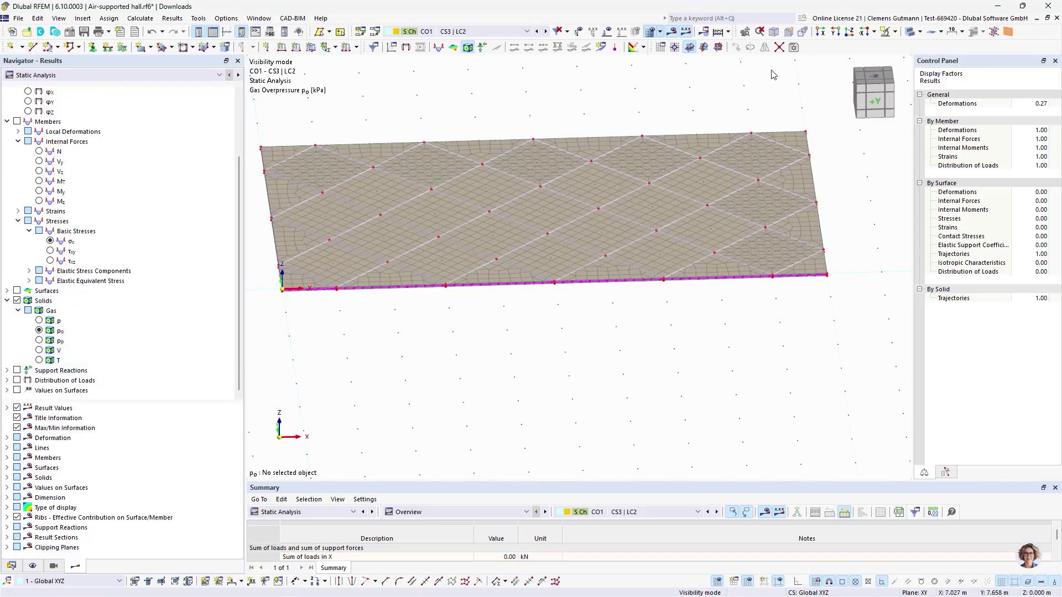
Restrict the visible objects to object selection OS3 - Gas, excluding the membrane and the construction stages
left_click(77, 567)
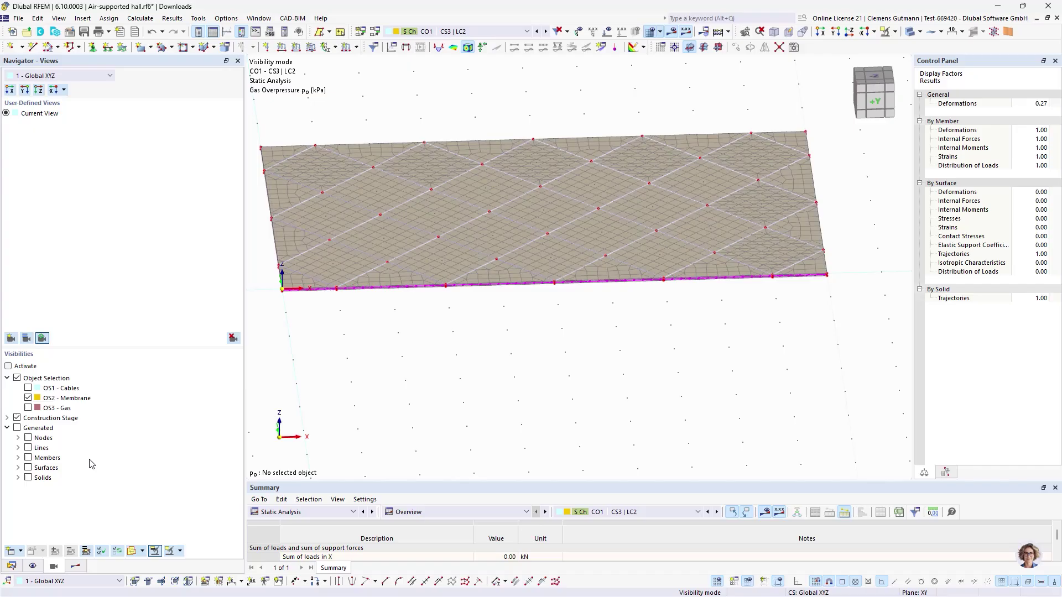
left_click(28, 407)
left_click(28, 398)
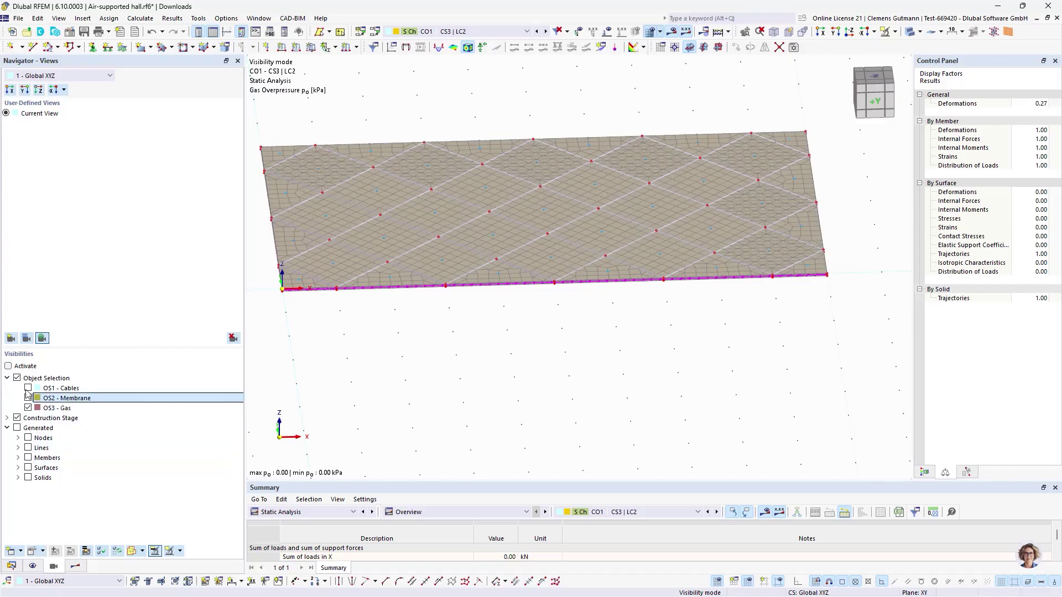
left_click(8, 367)
left_click(17, 418)
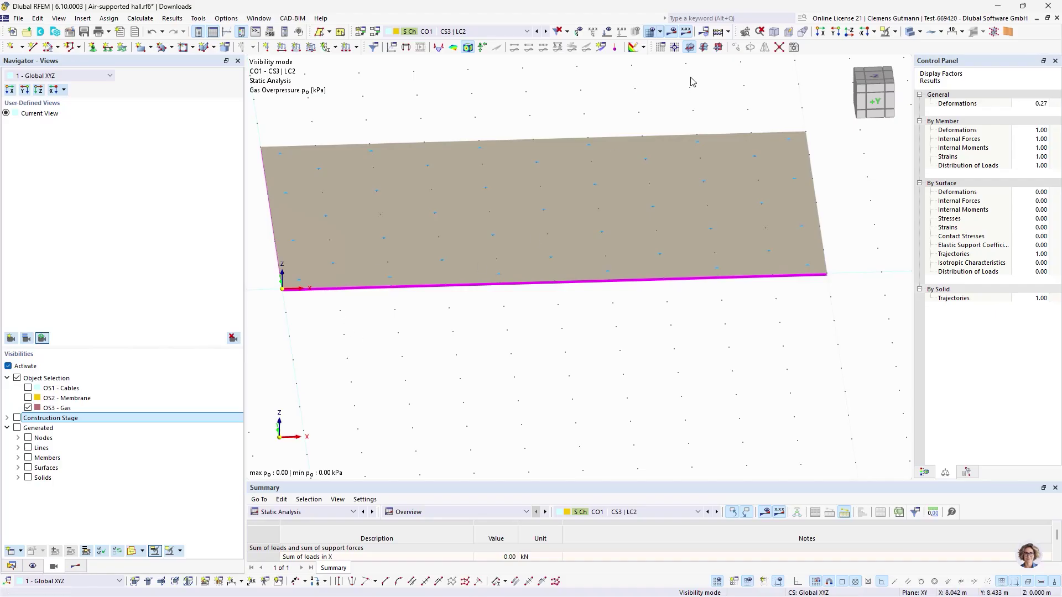
Cancel the visibility mode to show all objects and display the colour scale of the gas overpressure results
left_click(485, 33)
left_click(485, 37)
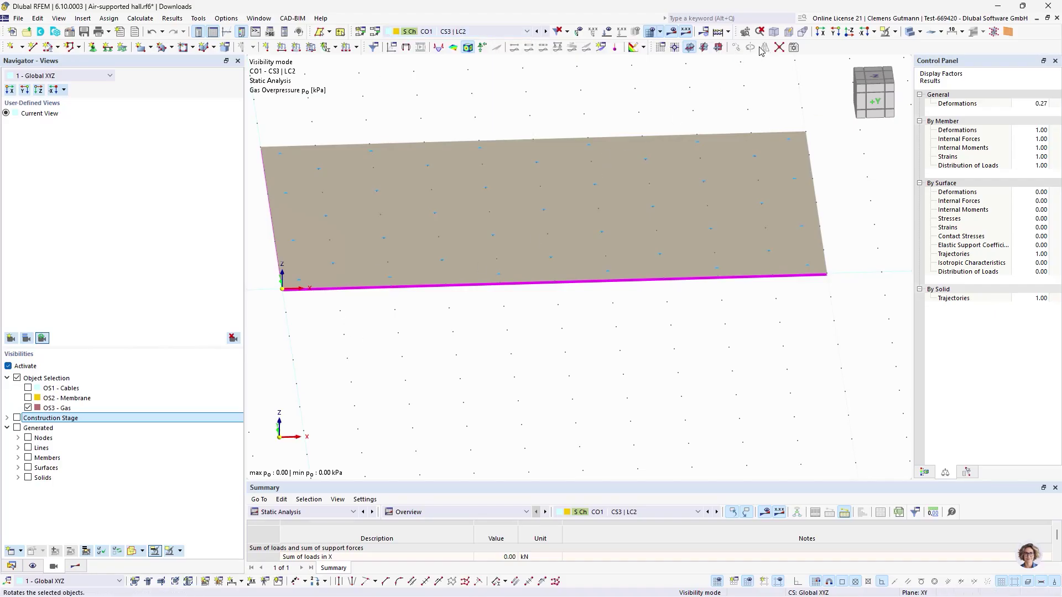
left_click(896, 32)
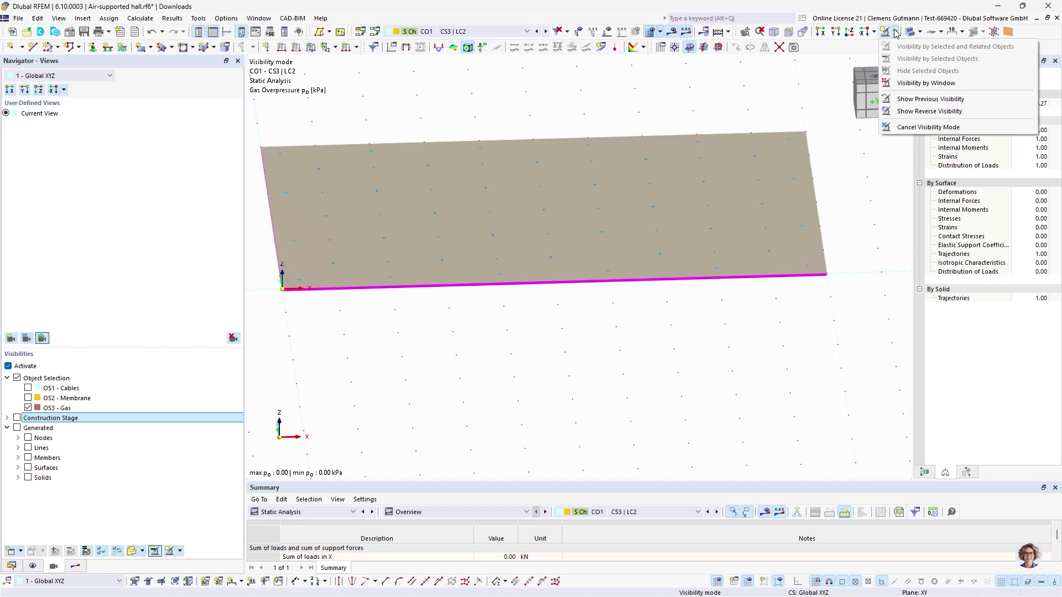
left_click(899, 126)
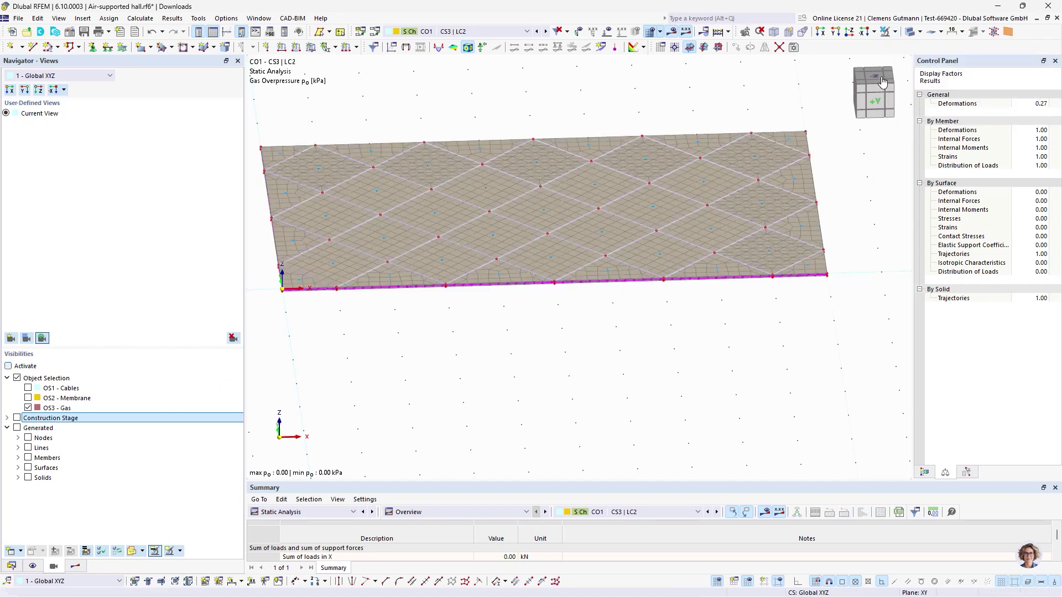
left_click(928, 473)
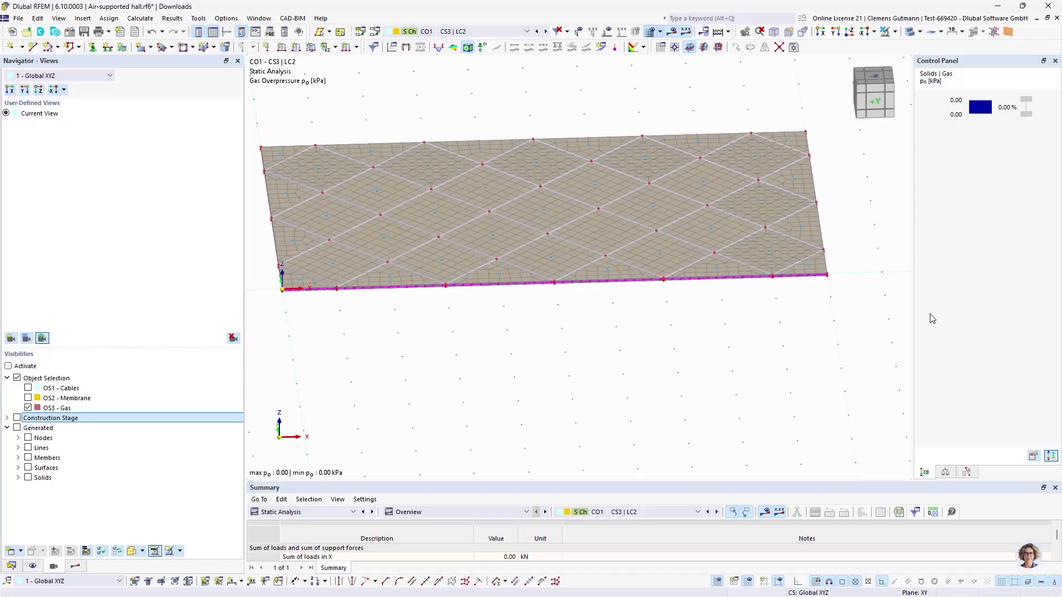
left_click(75, 566)
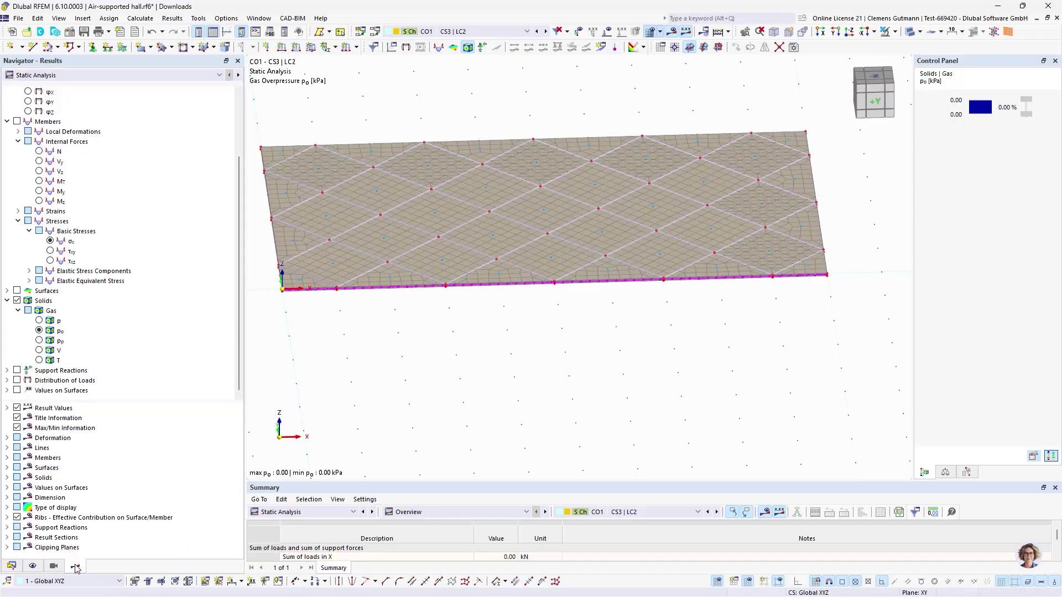
Locate the gas load on the solids in load case LC2 - Form-finding 2 and inspect it
left_click(12, 566)
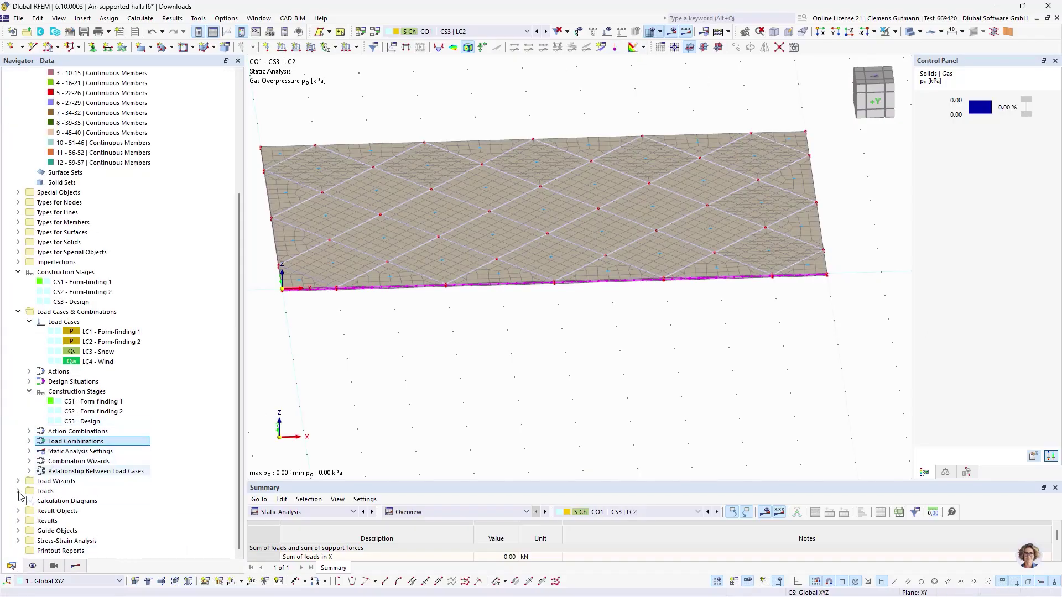
left_click(18, 511)
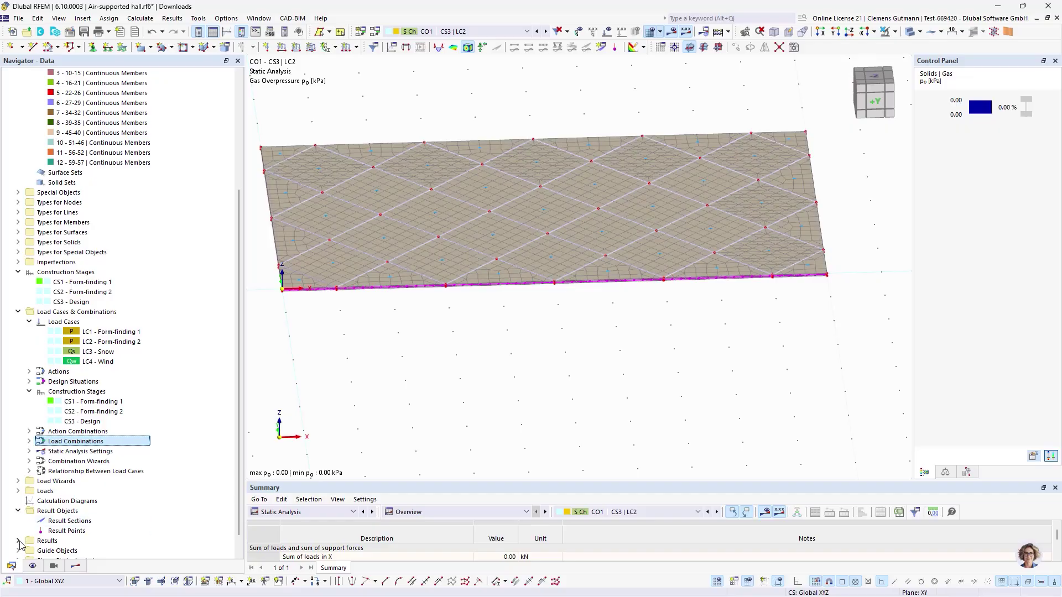
left_click(18, 491)
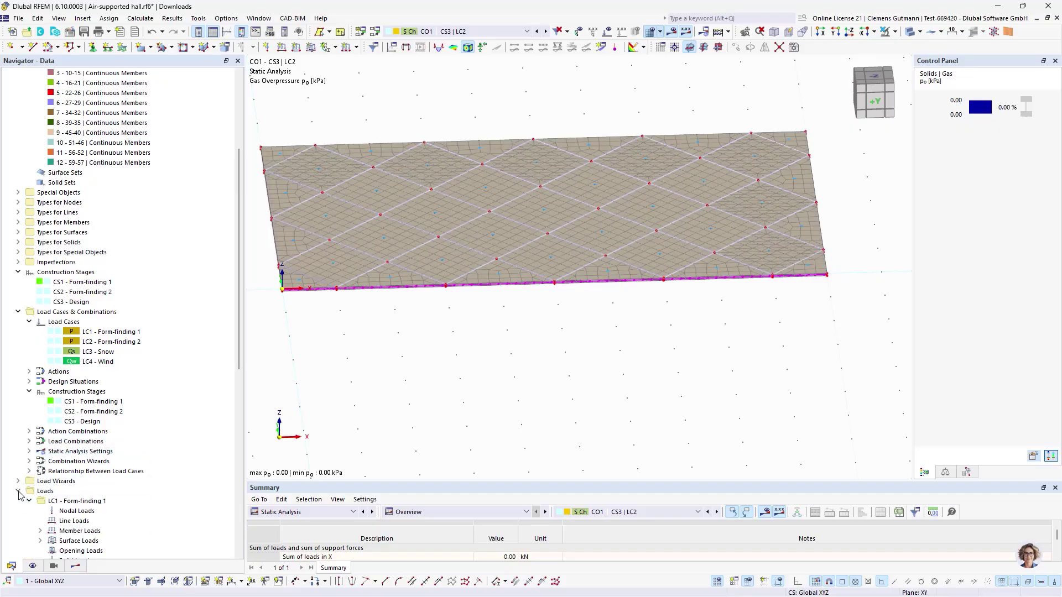
left_click(29, 501)
scroll(33, 471, "down", 8)
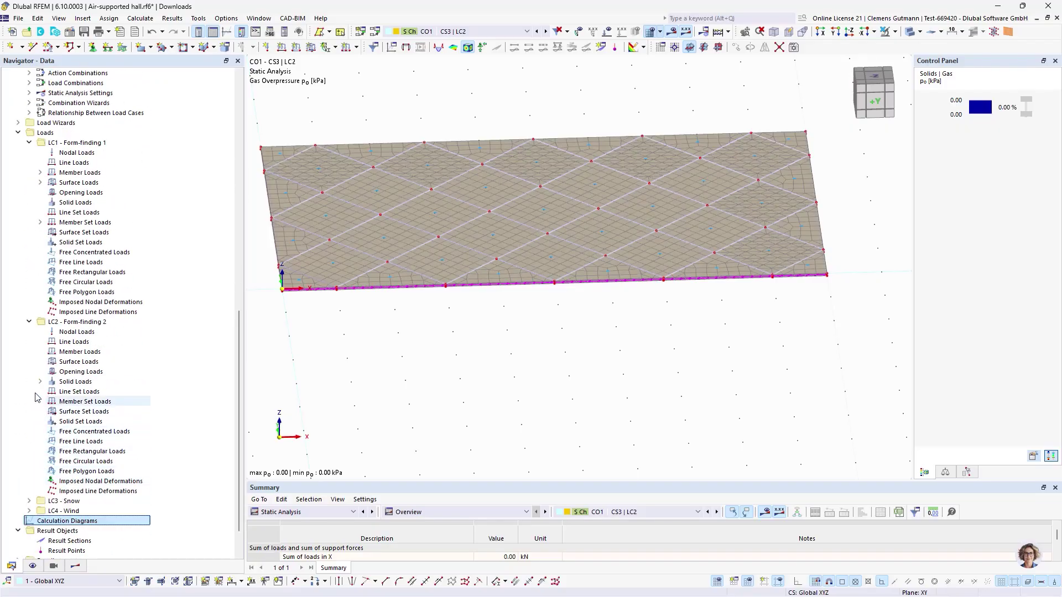
left_click(40, 382)
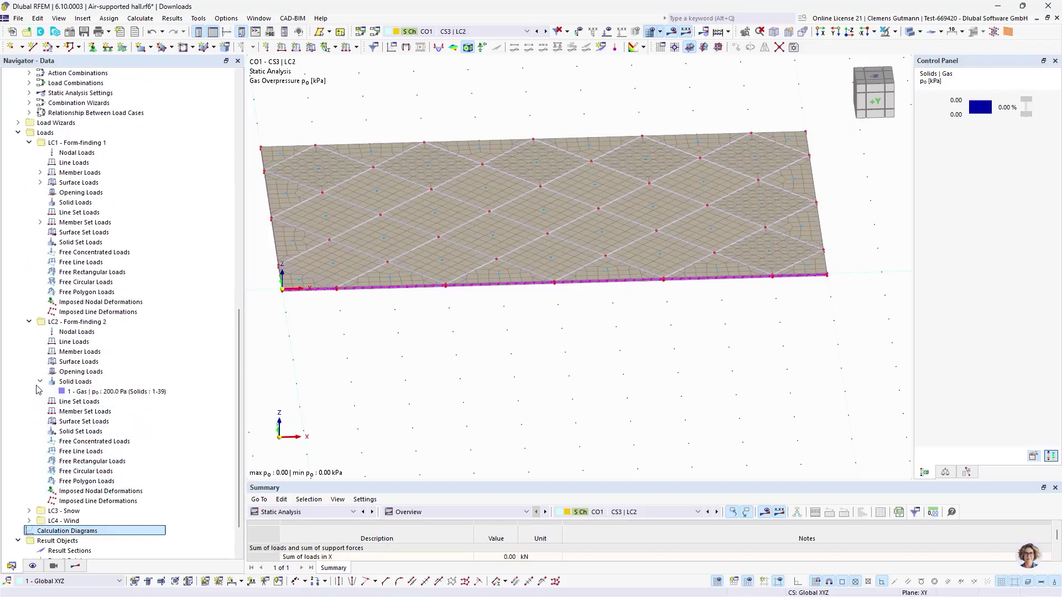
left_click(111, 392)
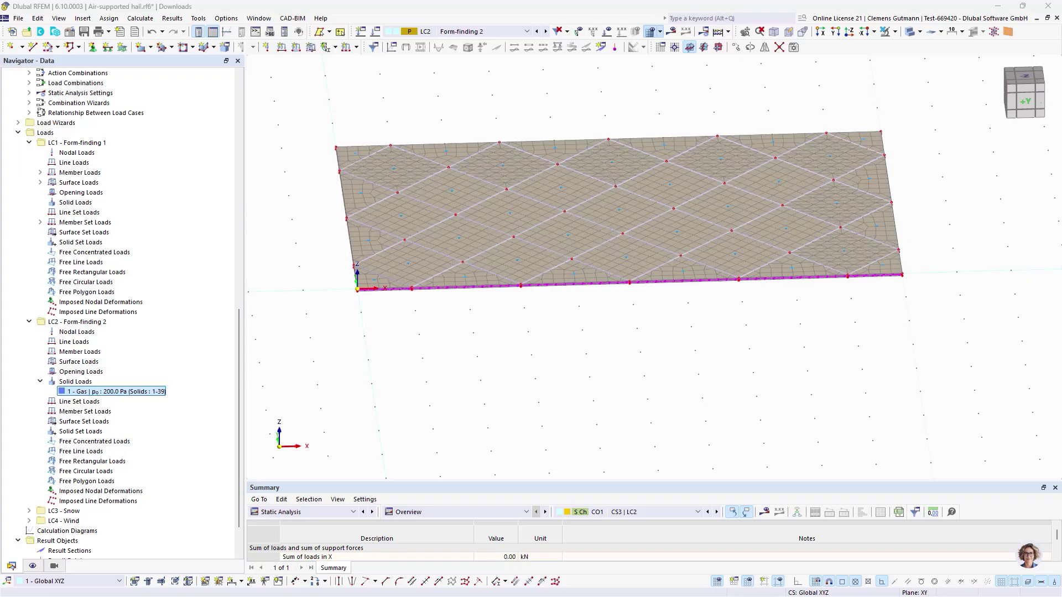
Return to load combination CO1 and display the gas volume V on the form-found shape instead of the original shape
left_click(481, 31)
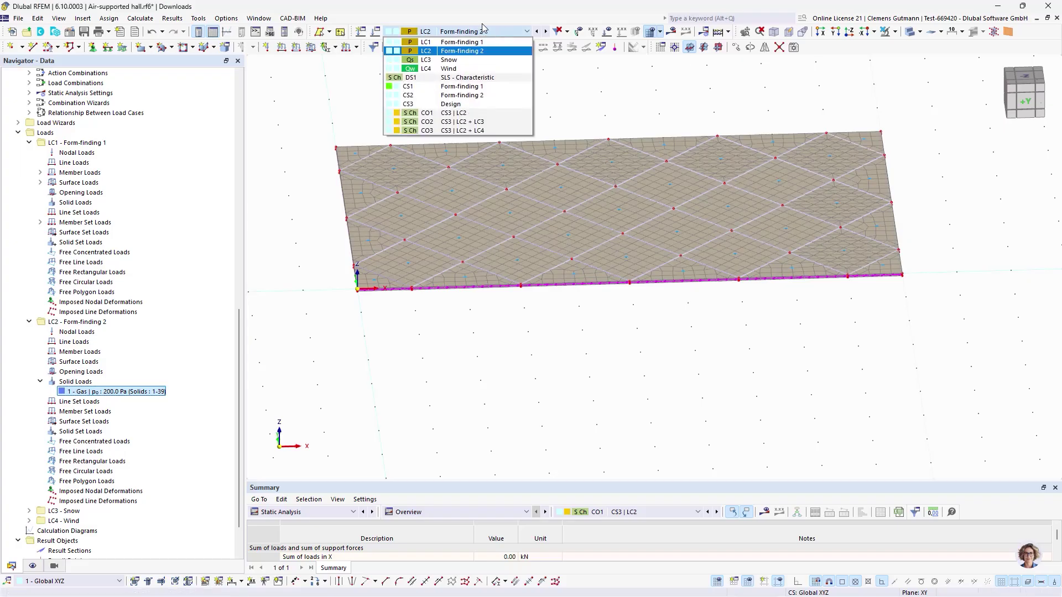
left_click(460, 116)
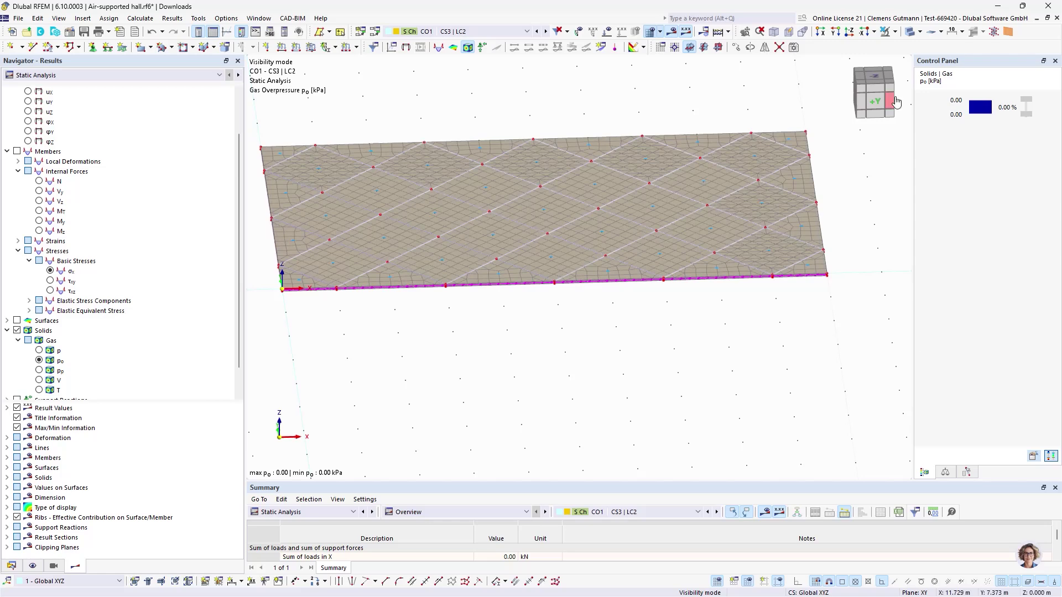
left_click(931, 34)
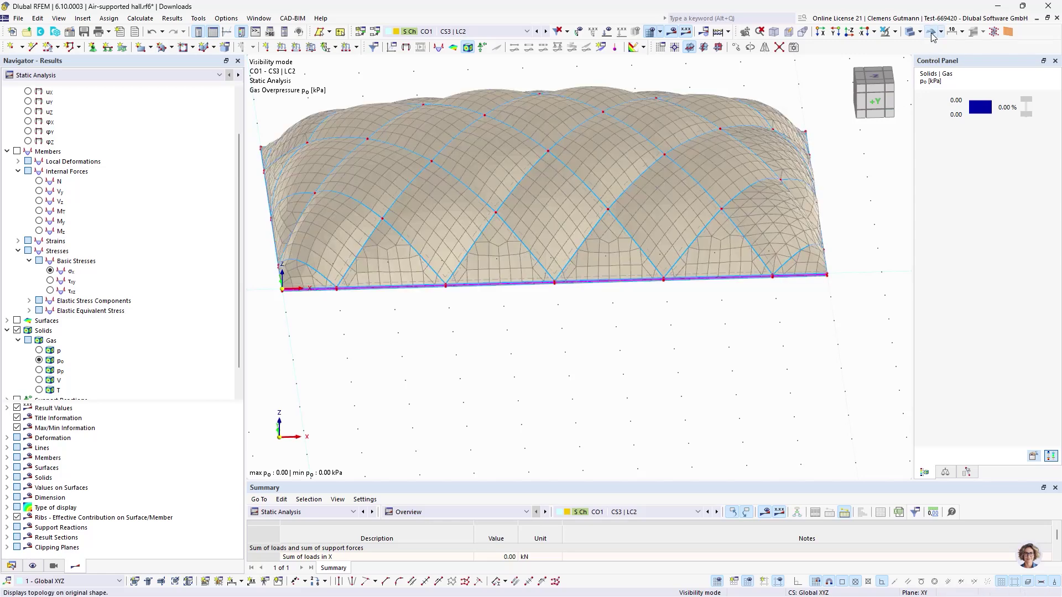
left_click(39, 380)
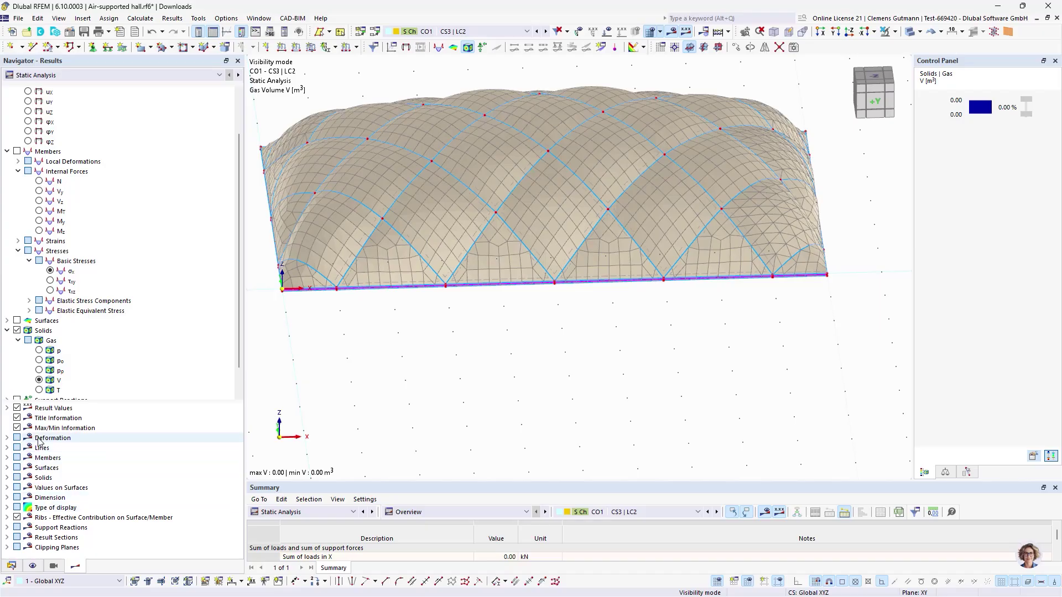
scroll(88, 321, "up", 2)
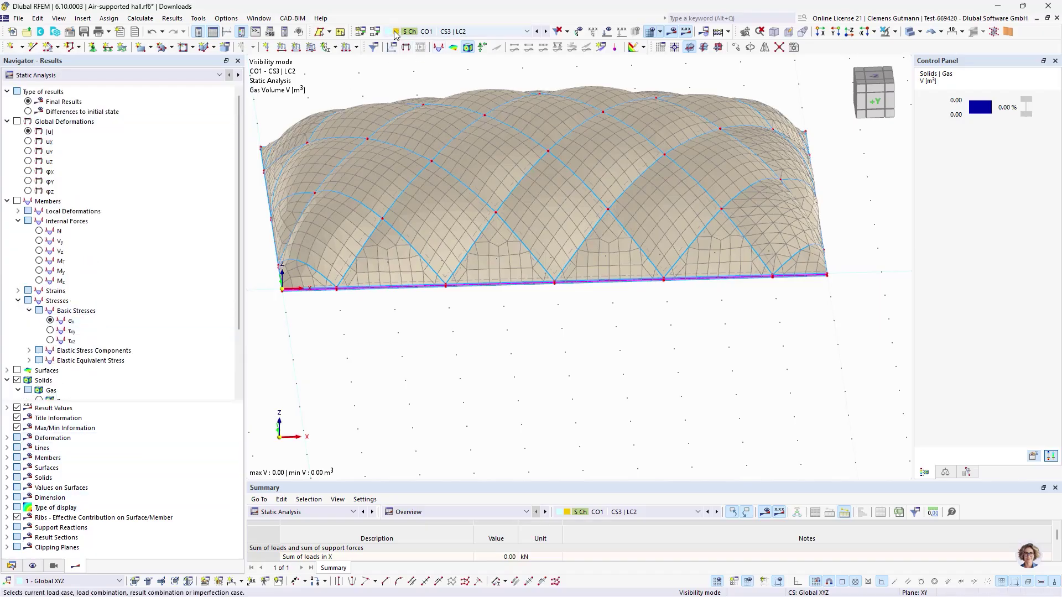
Check the initial state considered in load combinations CO1, CO2 and CO3, leaving the settings unchanged
left_click(375, 31)
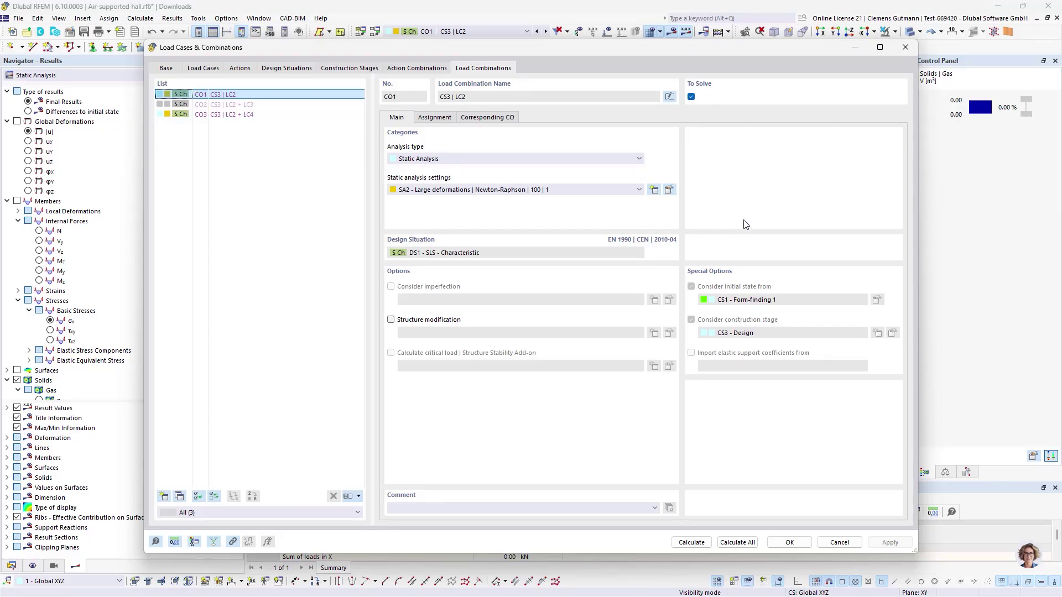
left_click(216, 104)
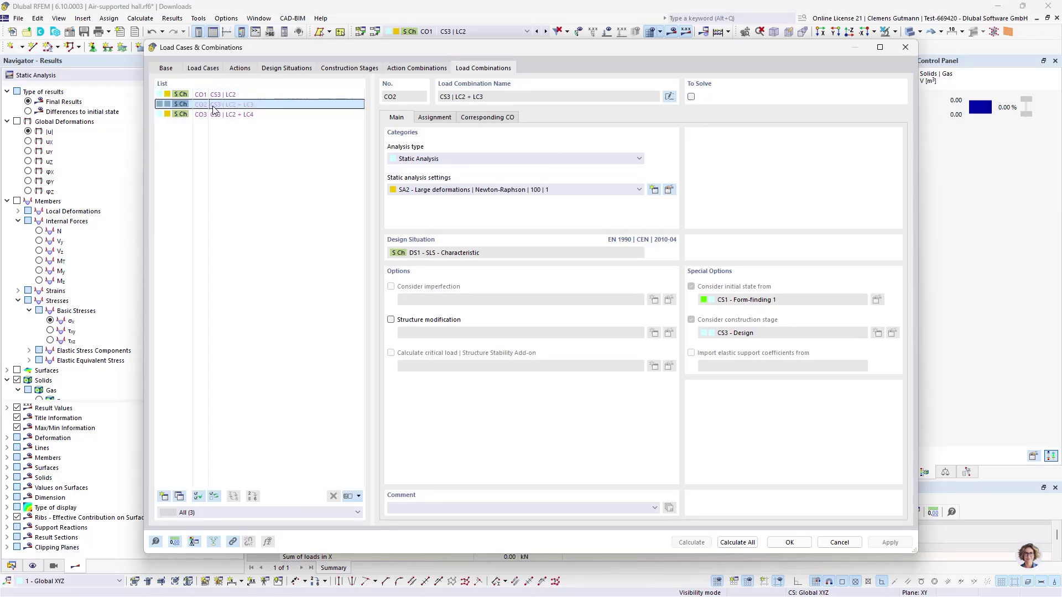
left_click(215, 115)
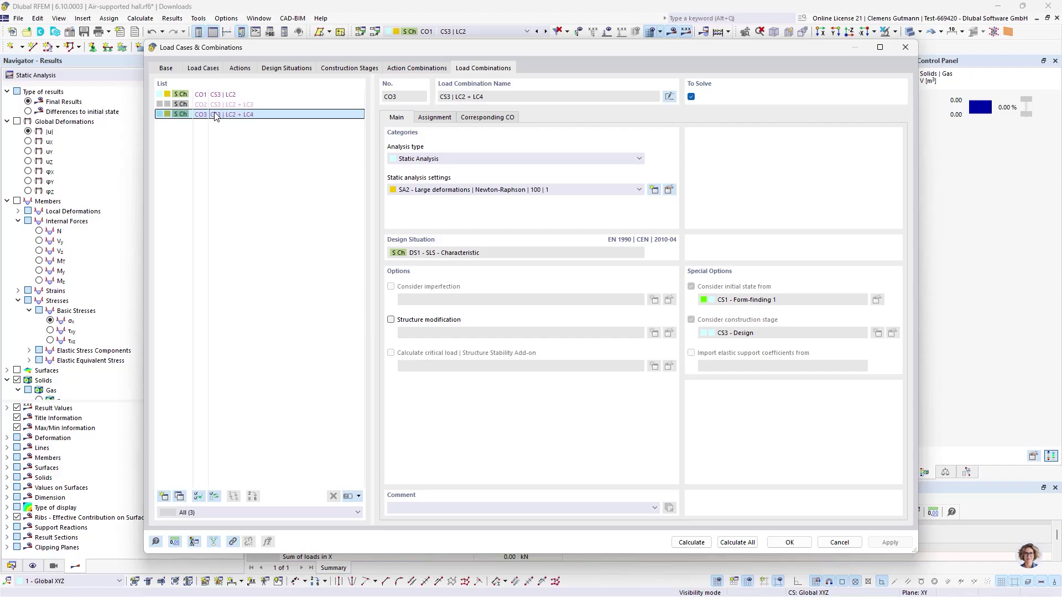
left_click(841, 542)
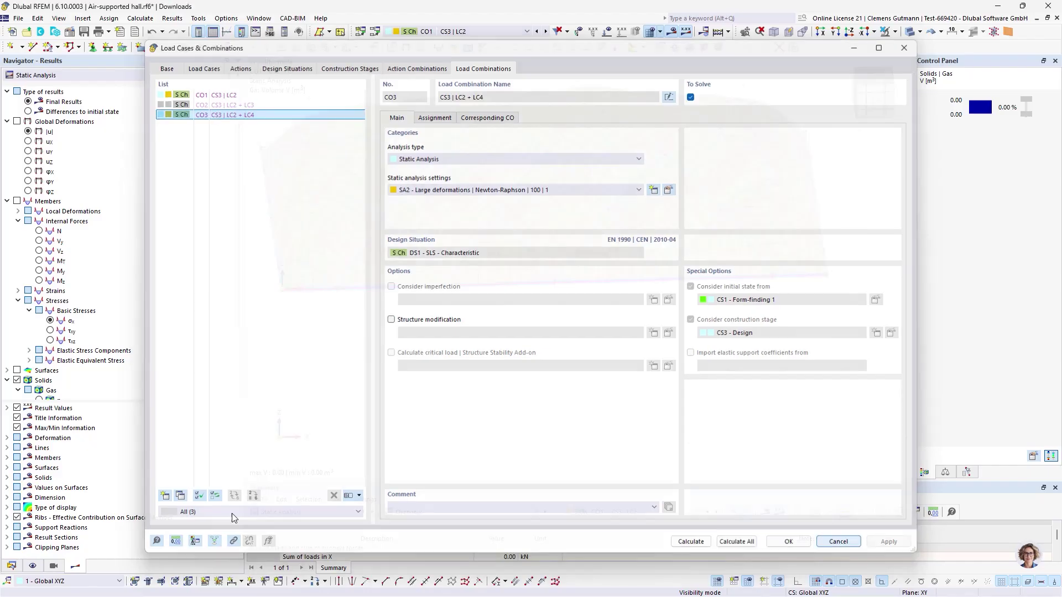
Set the previous construction stage of CS3 - Design to CS2 - Form-finding 2
left_click(11, 565)
scroll(36, 313, "up", 8)
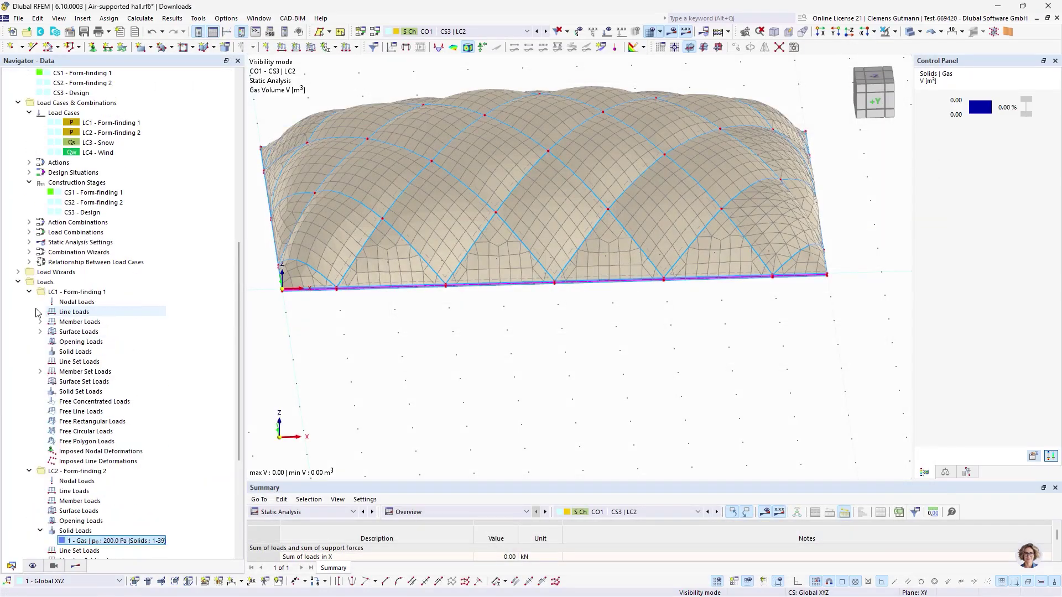
double_click(100, 343)
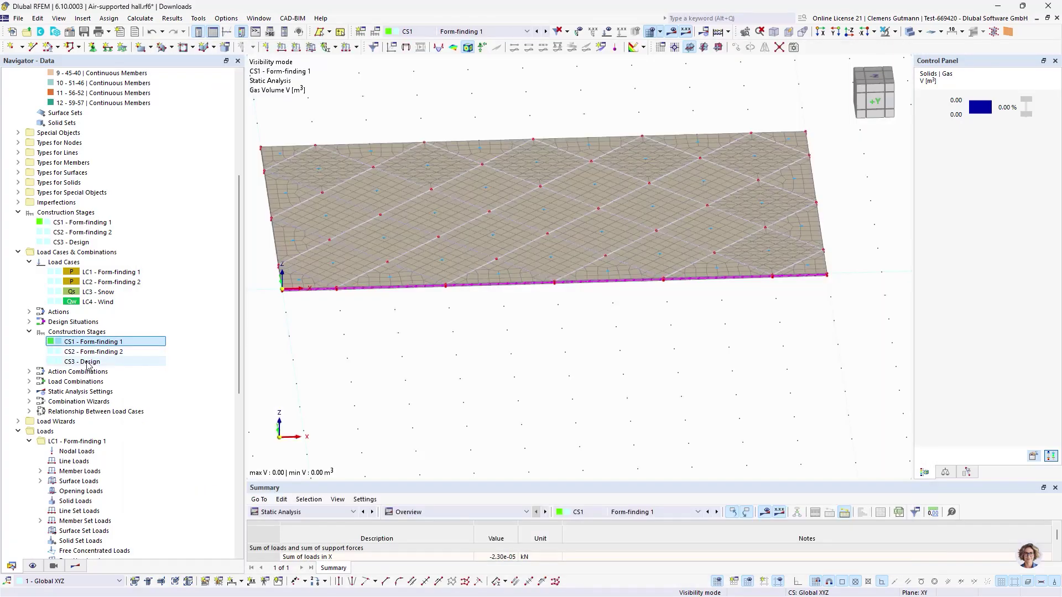
double_click(80, 362)
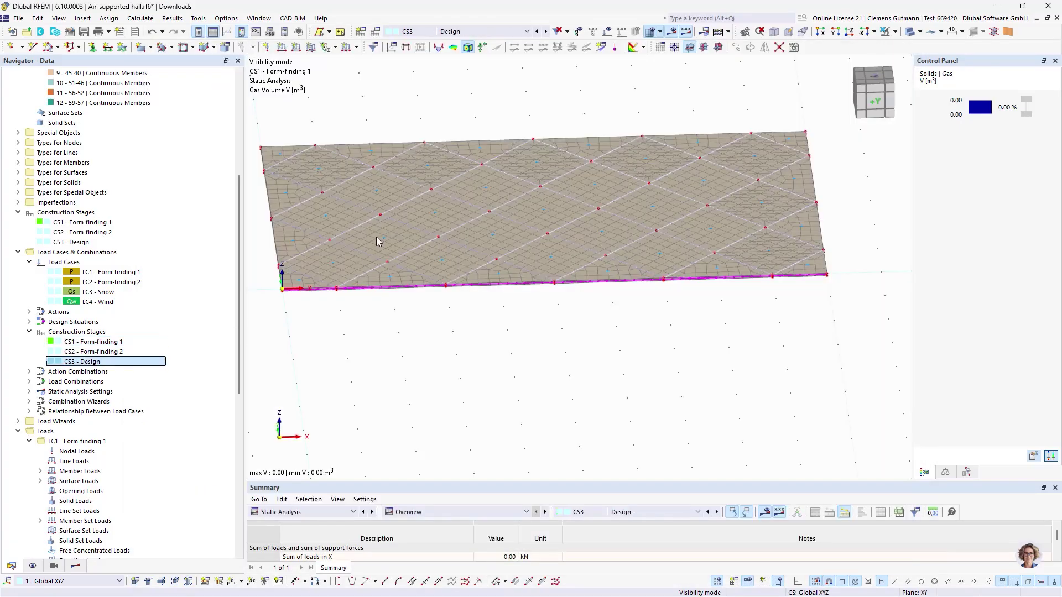
left_click(440, 145)
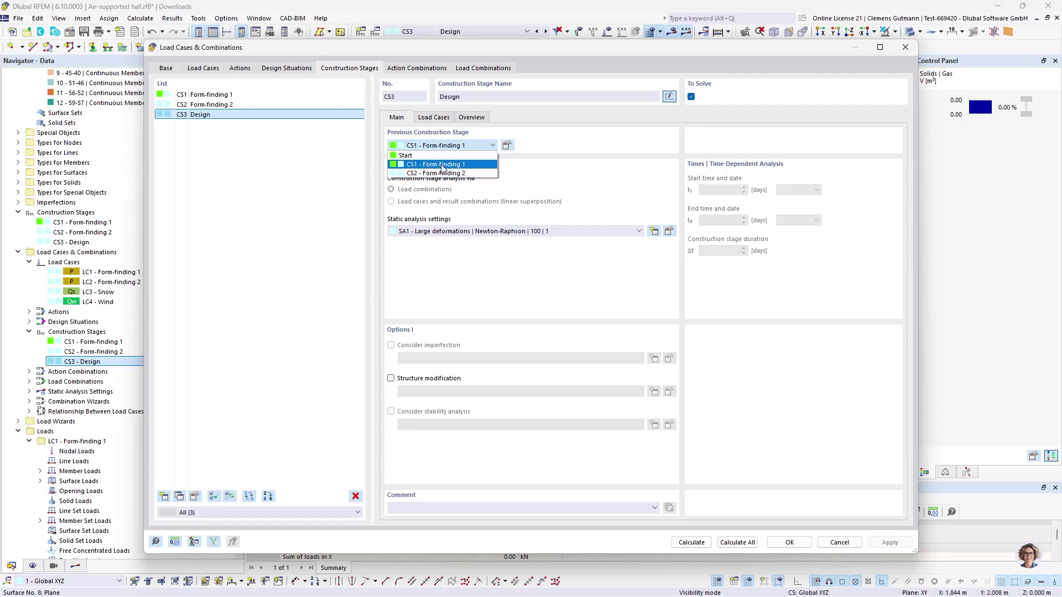
left_click(411, 173)
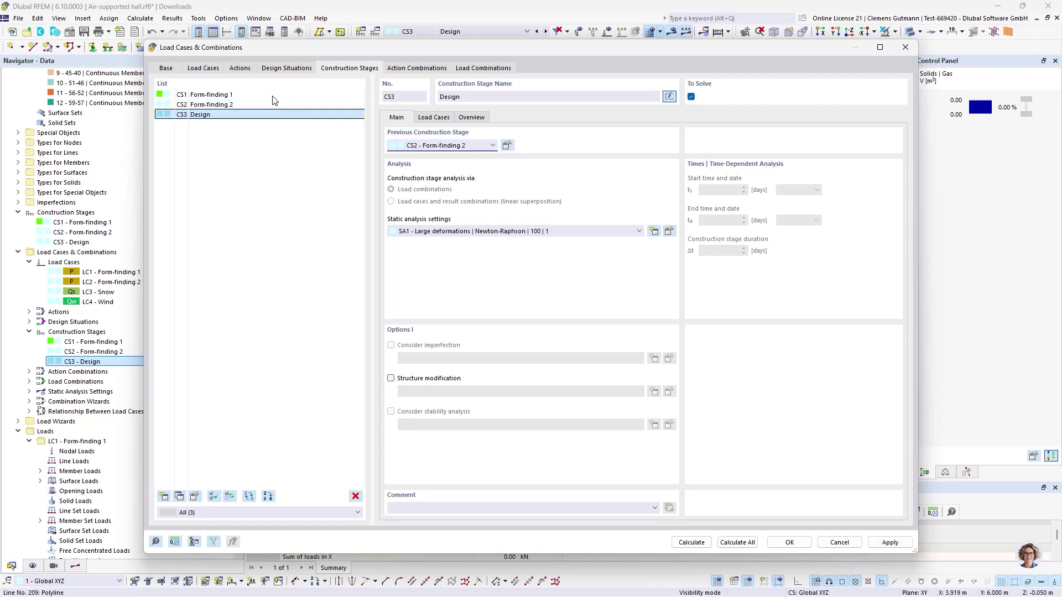
left_click(242, 104)
left_click(213, 117)
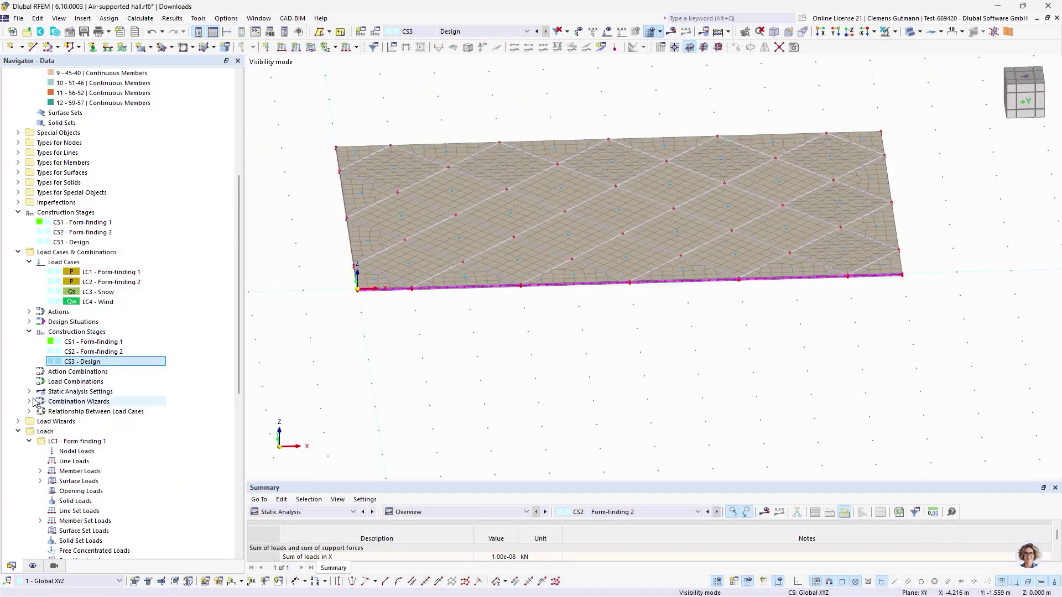
Assign load cases LC3 - Snow and LC4 - Wind to construction stage CS3 - Design and calculate all load combinations
left_click(49, 383)
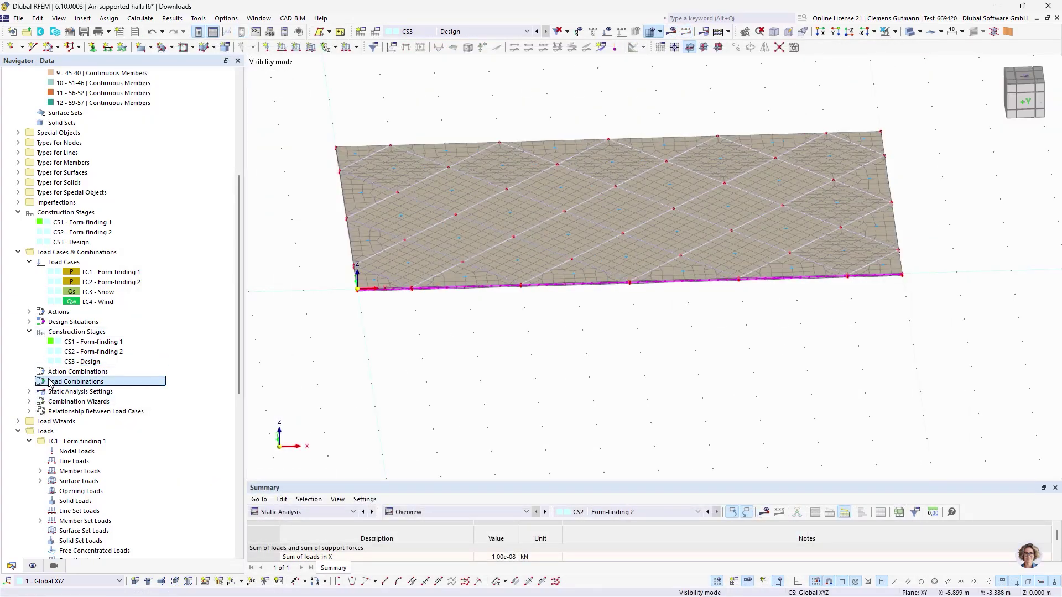
double_click(61, 381)
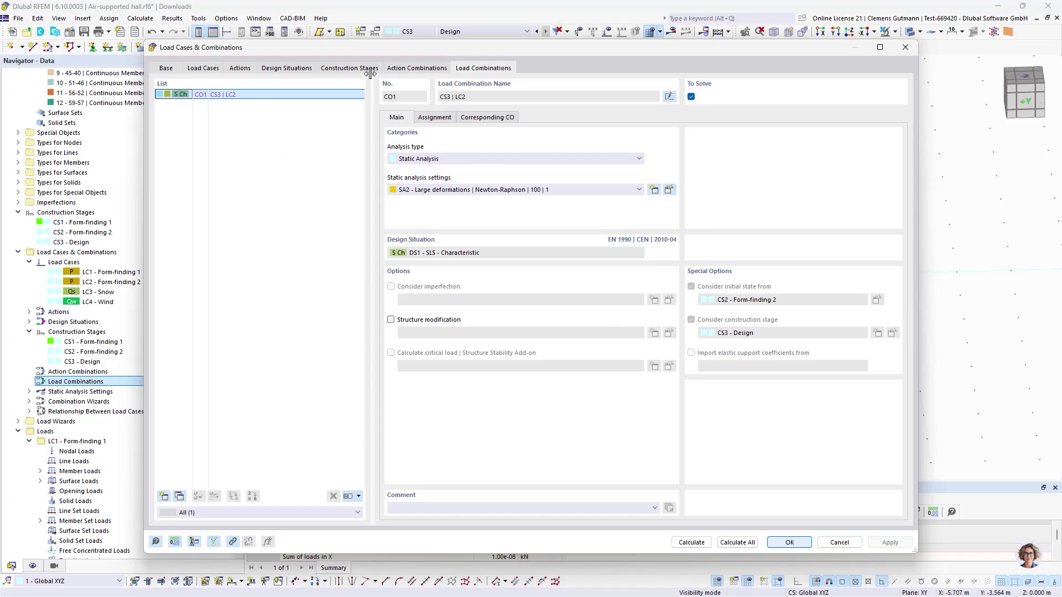
left_click(336, 68)
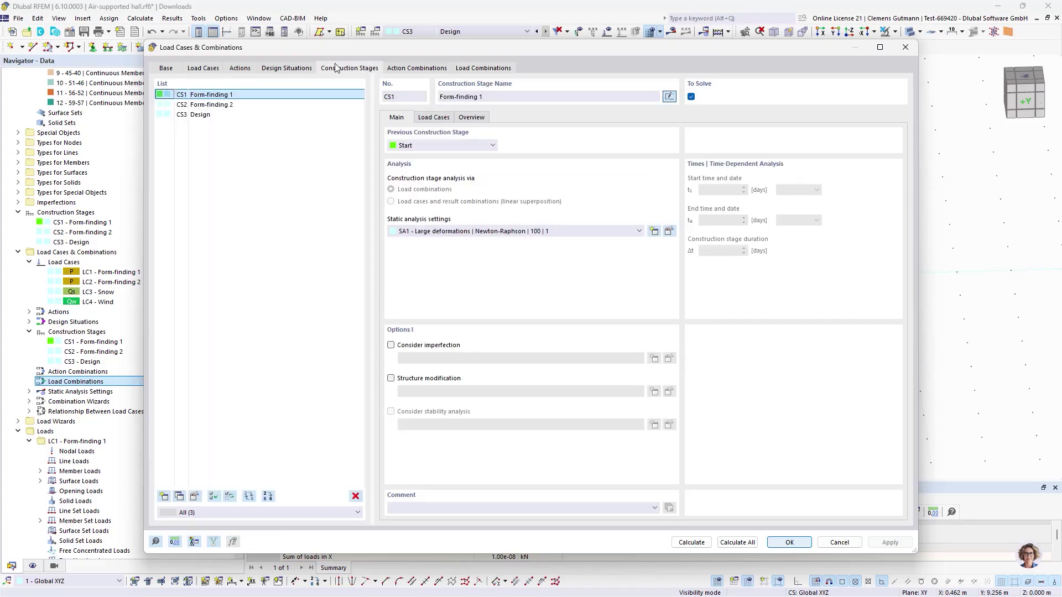
left_click(464, 67)
left_click(370, 68)
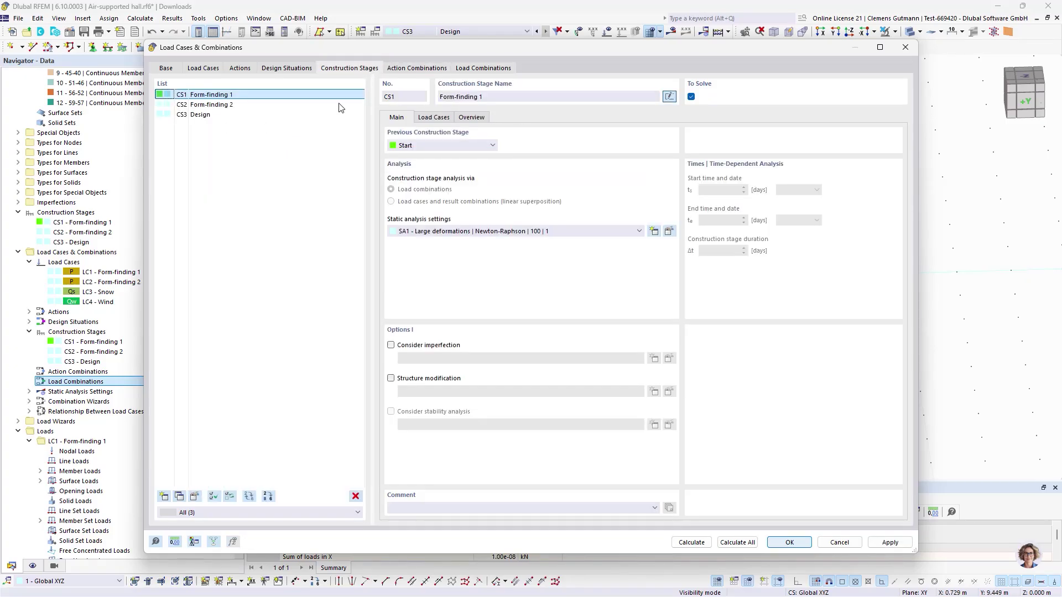
left_click(194, 114)
left_click(433, 118)
left_click_drag(421, 163, 414, 154)
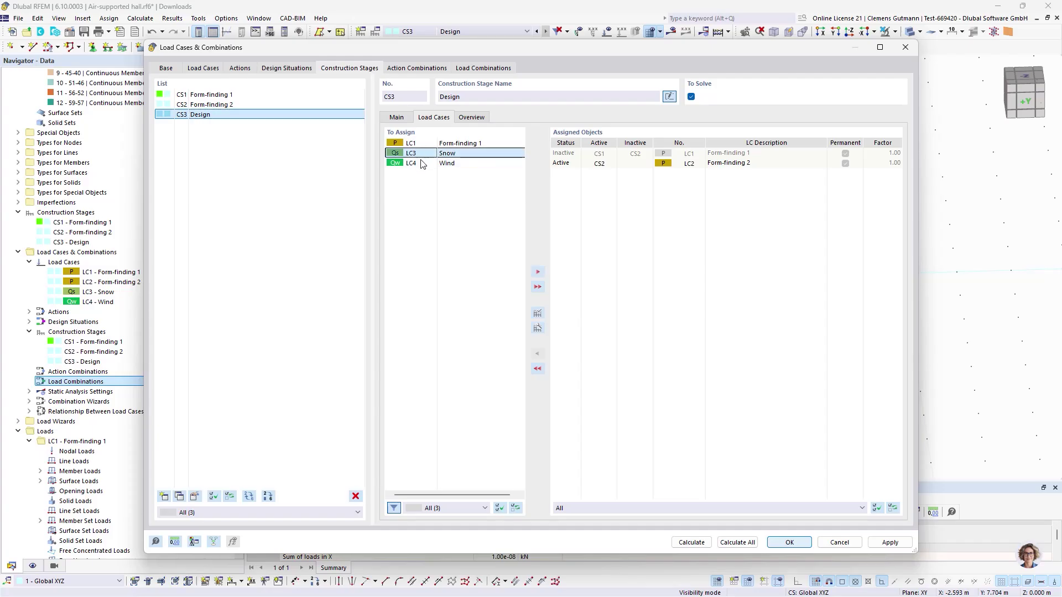
left_click(537, 274)
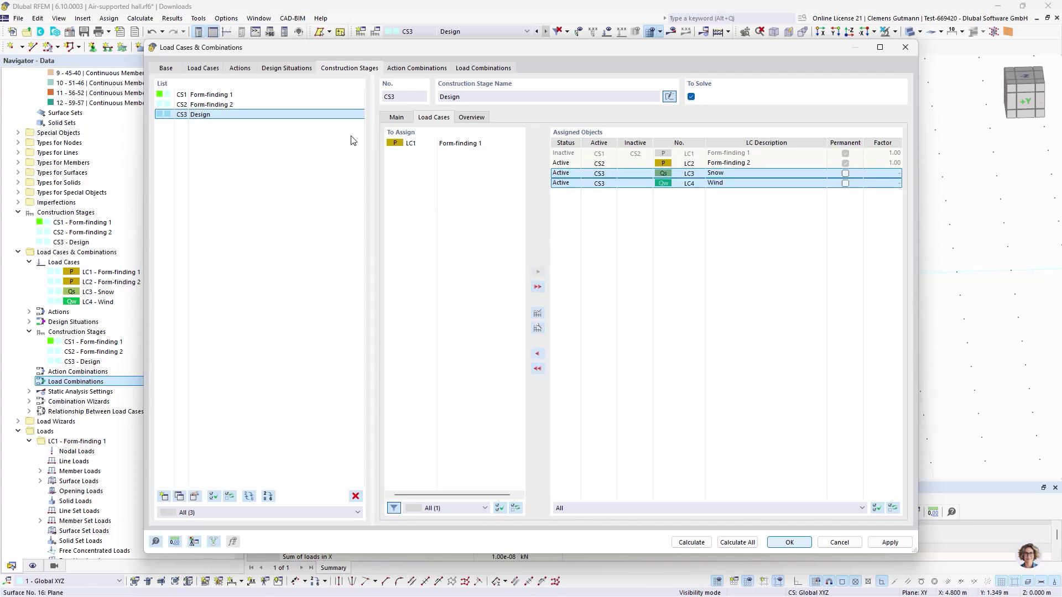
left_click(505, 69)
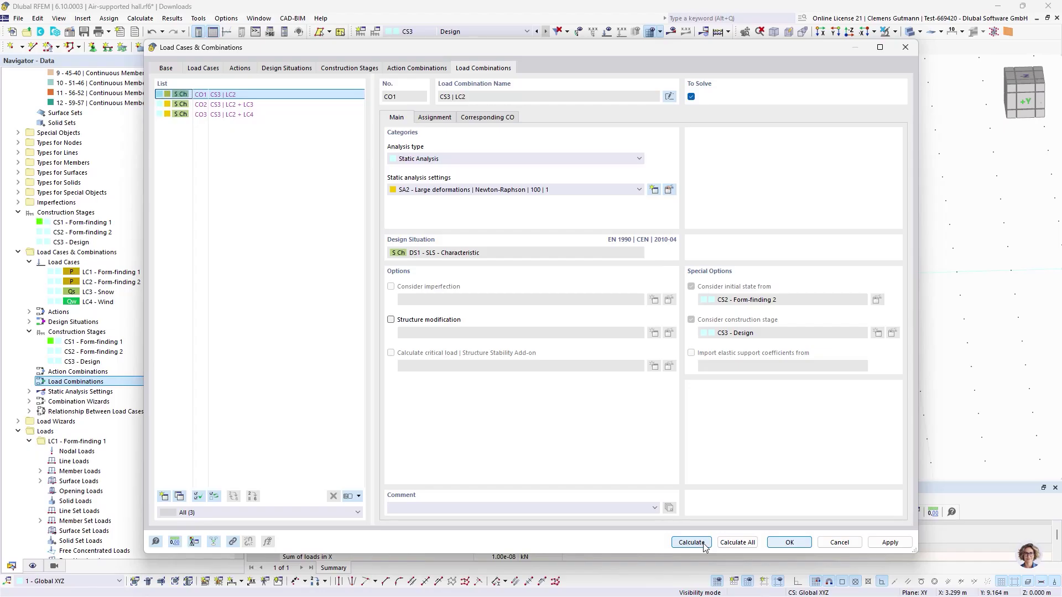
left_click(736, 543)
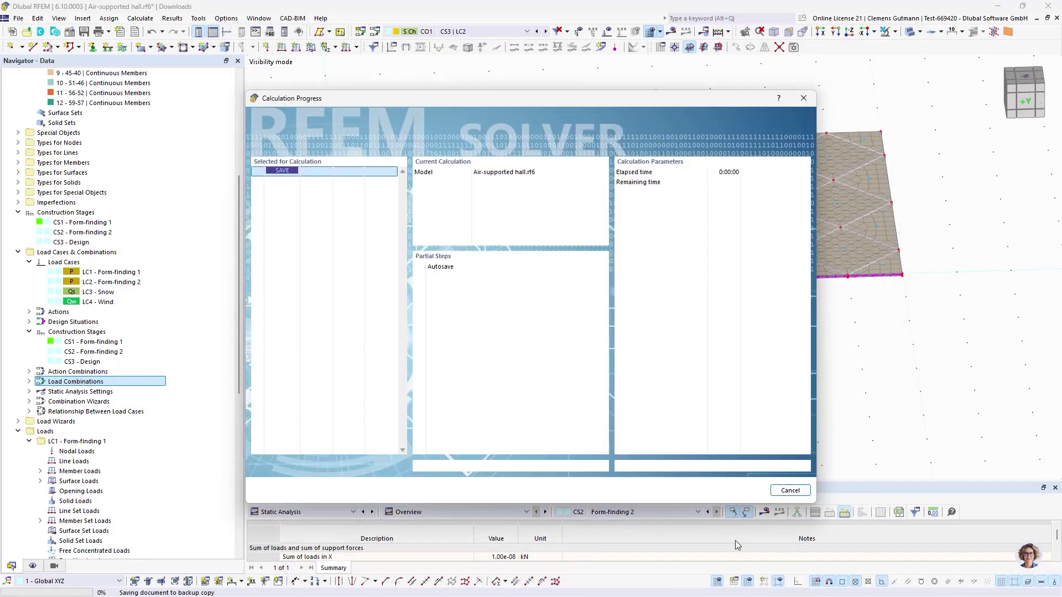
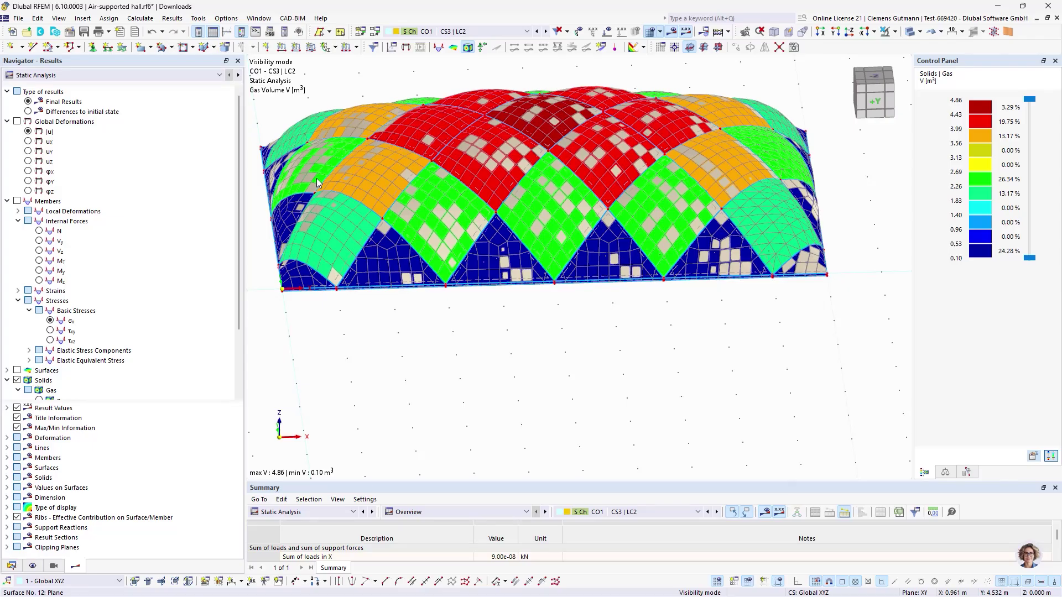
Display the gas overpressure p₀ in the solids for load combination CO1
middle_click_drag(419, 297, 526, 361, "ctrl")
scroll(553, 285, "down", 2)
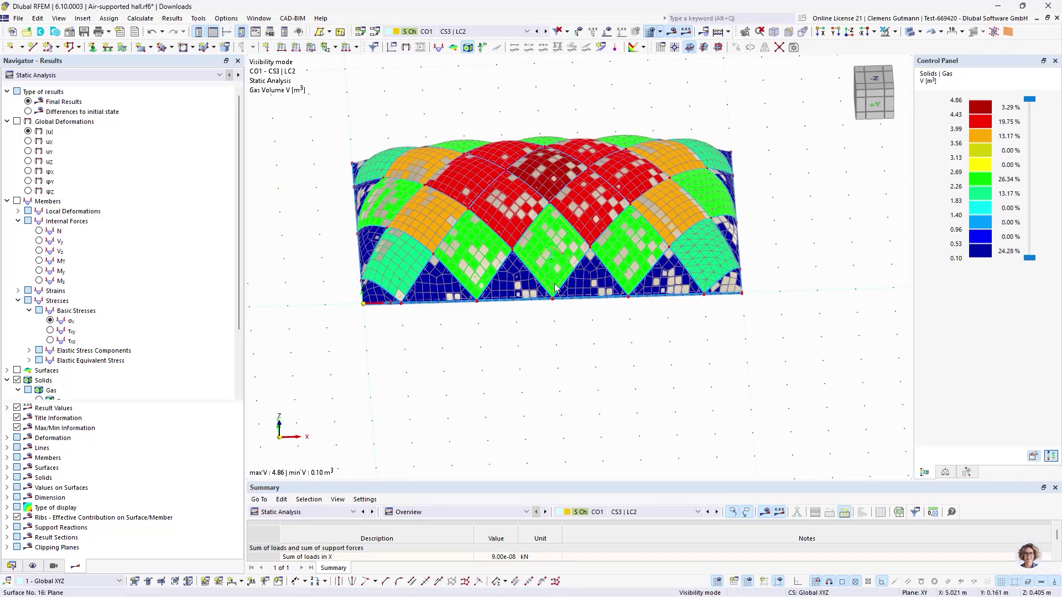
scroll(147, 265, "down", 3)
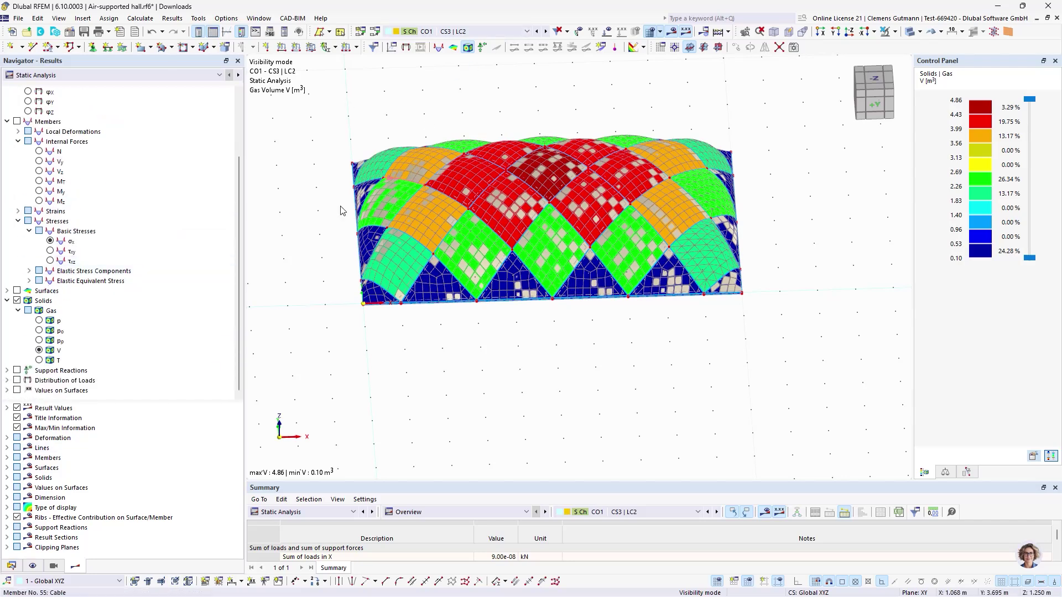
left_click(39, 331)
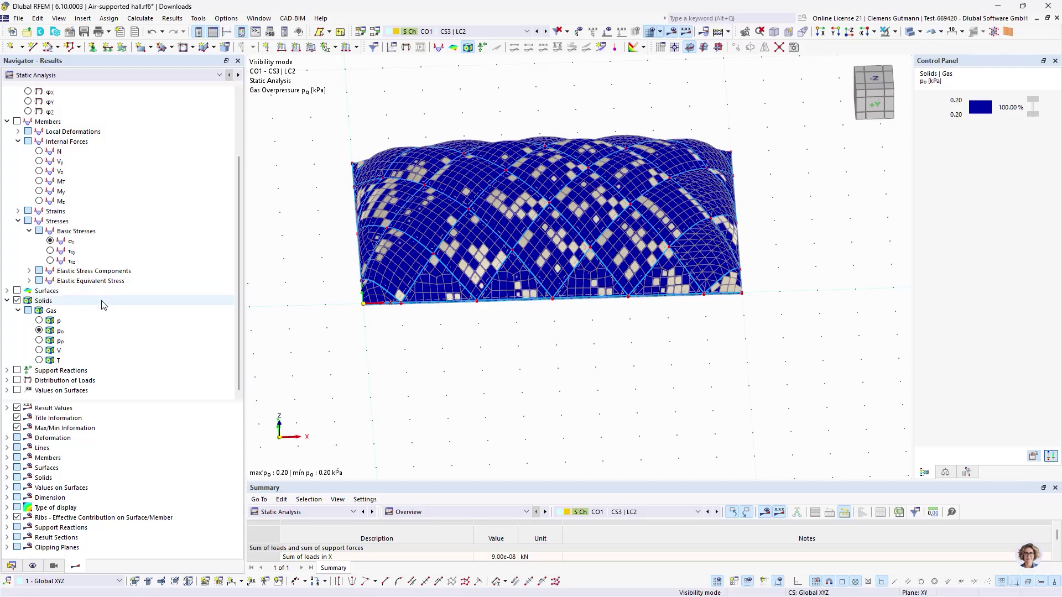
In the Default member configuration for stress-strain analysis, deactivate the total shear stress τtot and the von Mises equivalent stress
left_click(11, 565)
scroll(105, 415, "down", 7)
left_click(18, 222)
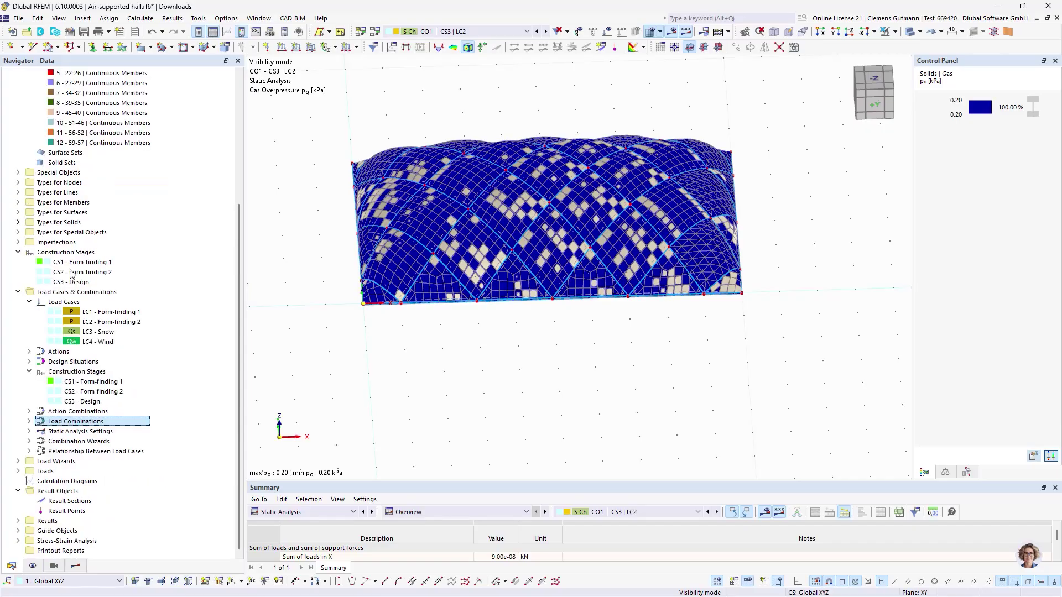
left_click(18, 292)
left_click(18, 402)
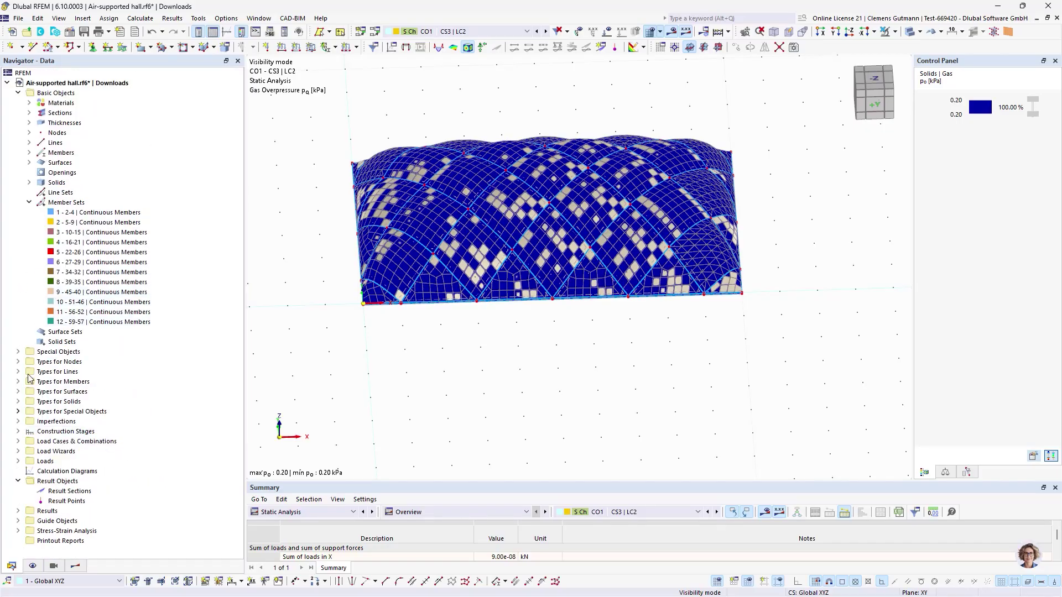
left_click(18, 93)
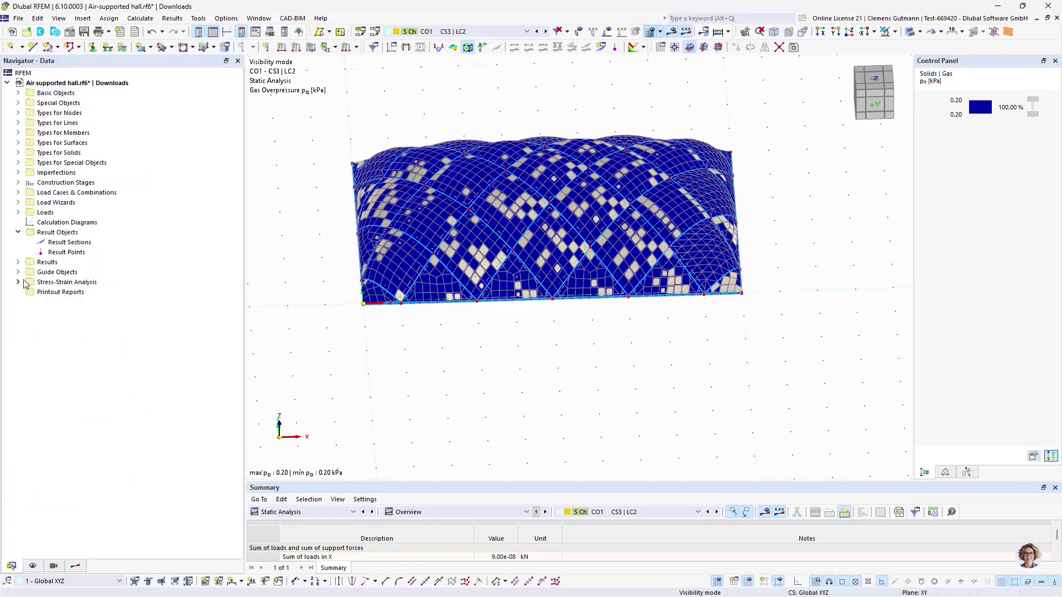
left_click(18, 282)
left_click(29, 362)
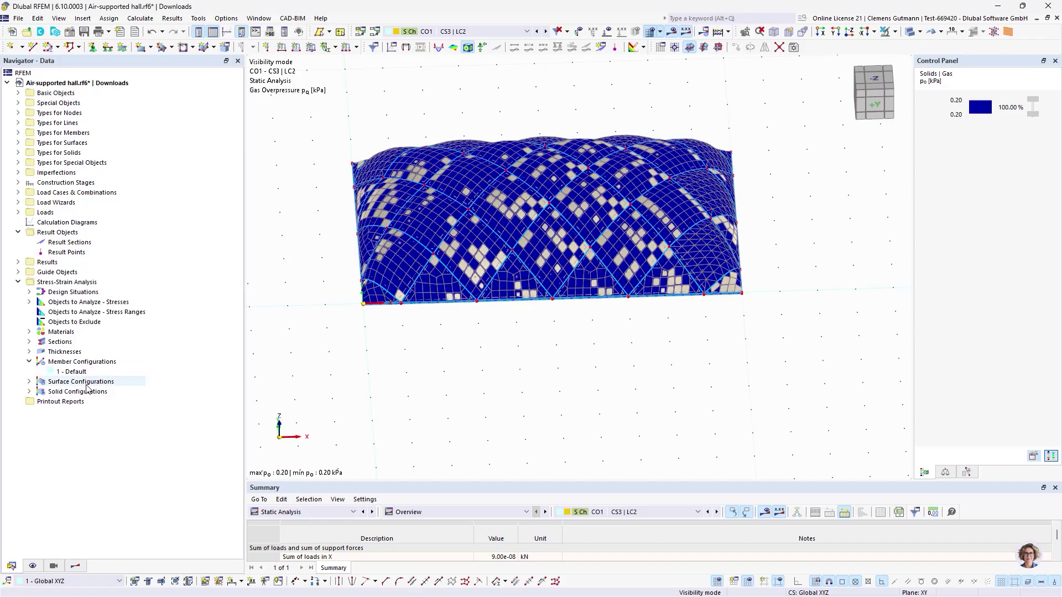
double_click(71, 371)
scroll(409, 332, "down", 6)
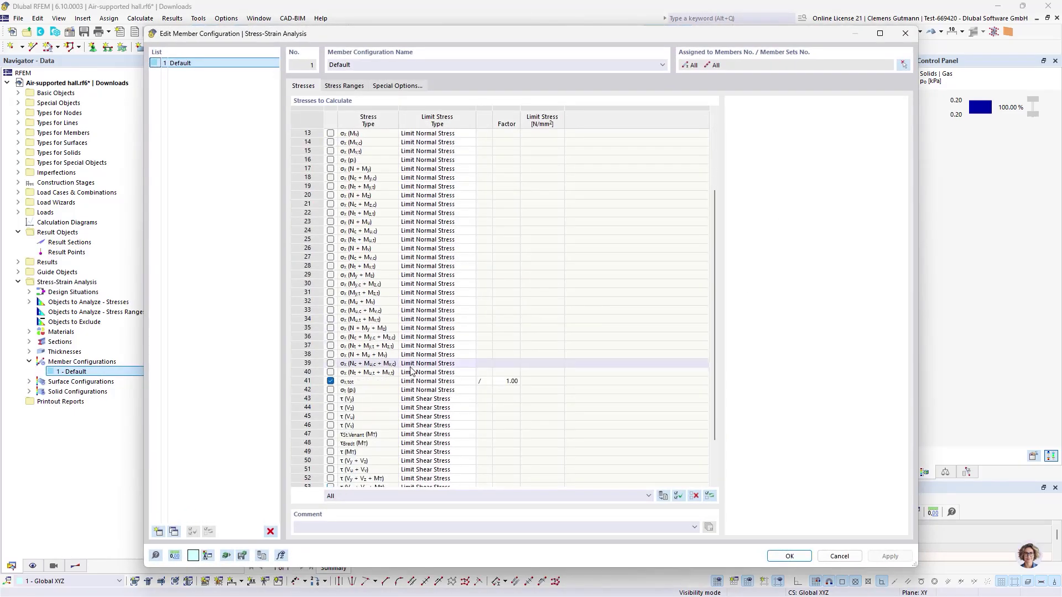
left_click(334, 448)
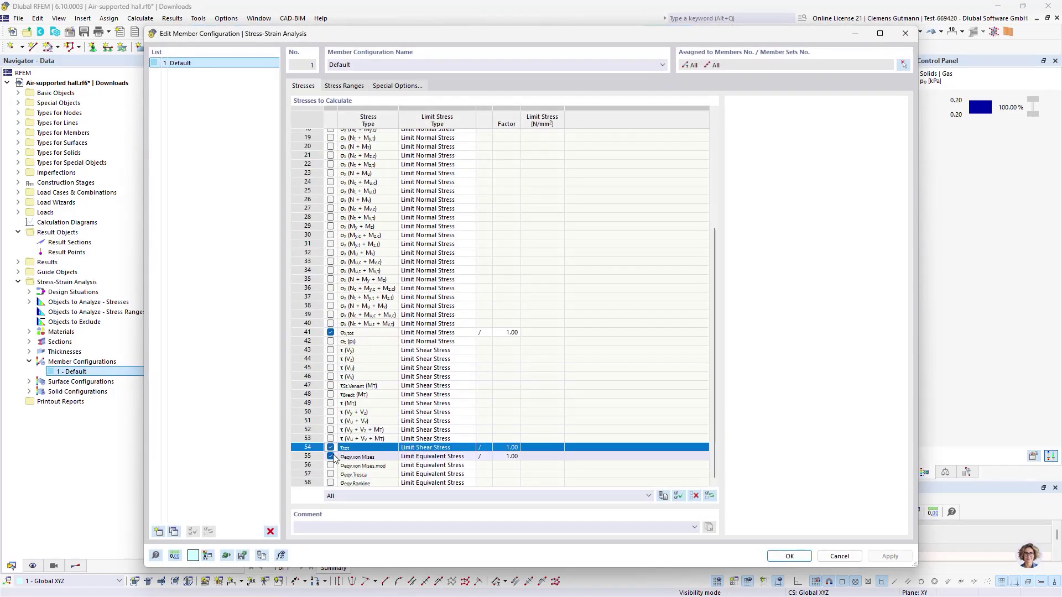
left_click(331, 457)
left_click(331, 448)
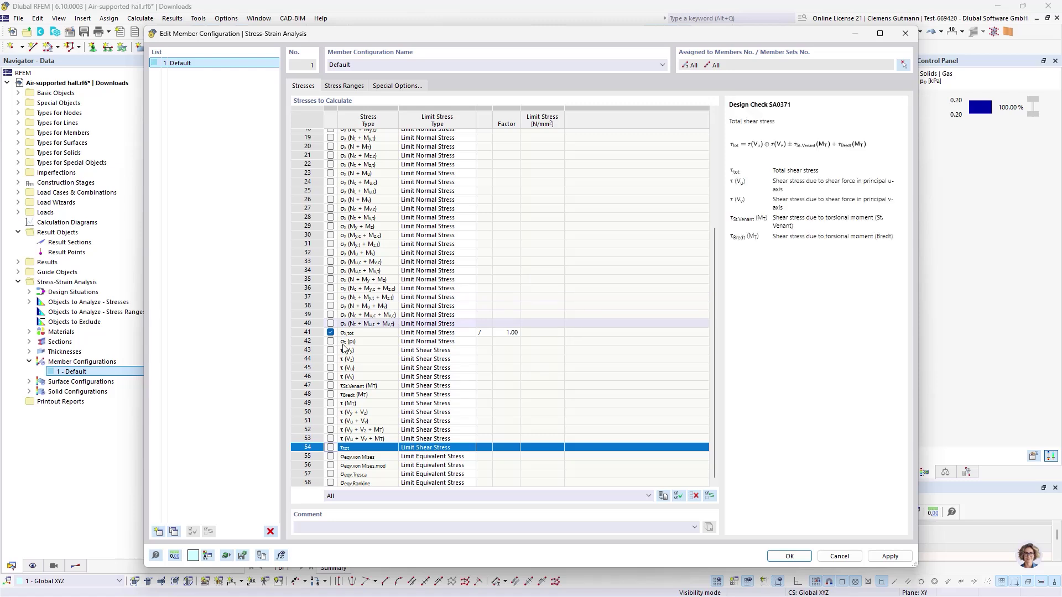
Set a user-defined limit stress of 1000 N/mm² for the total normal stress σx,tot and accept the member configuration
left_click(464, 332)
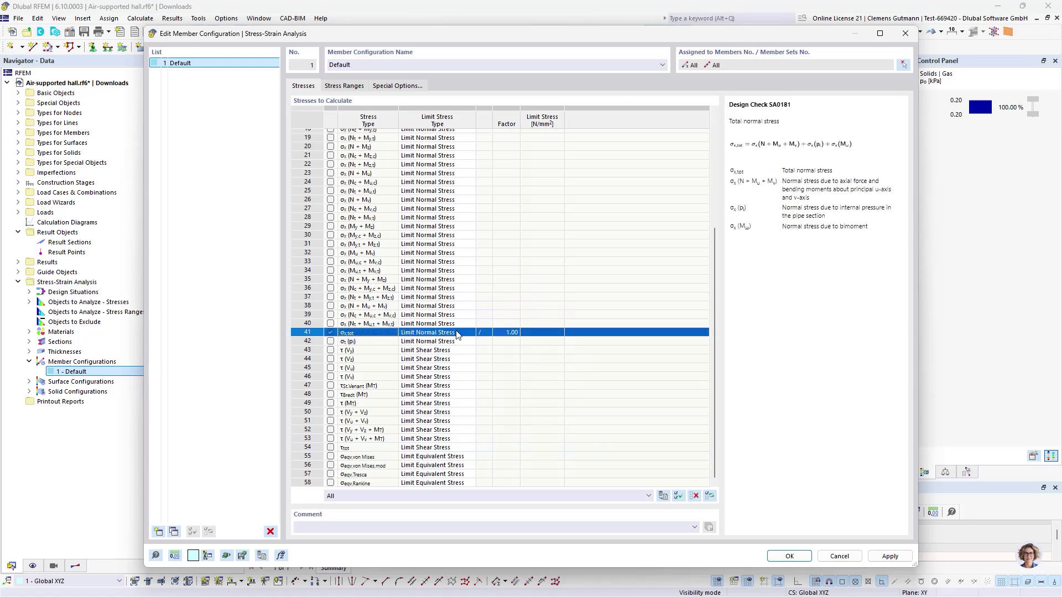
left_click(457, 334)
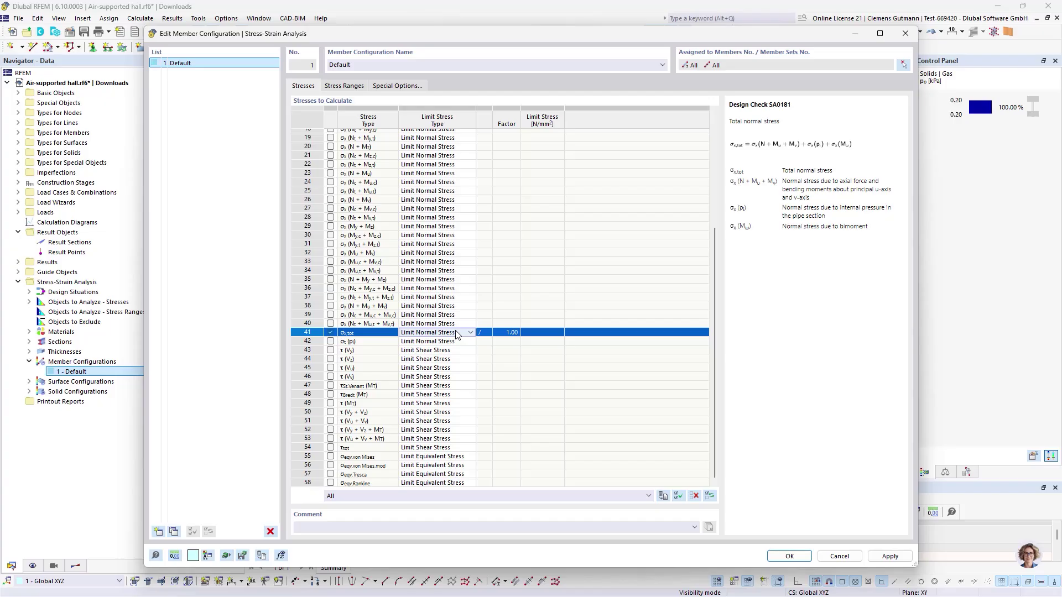
left_click(457, 335)
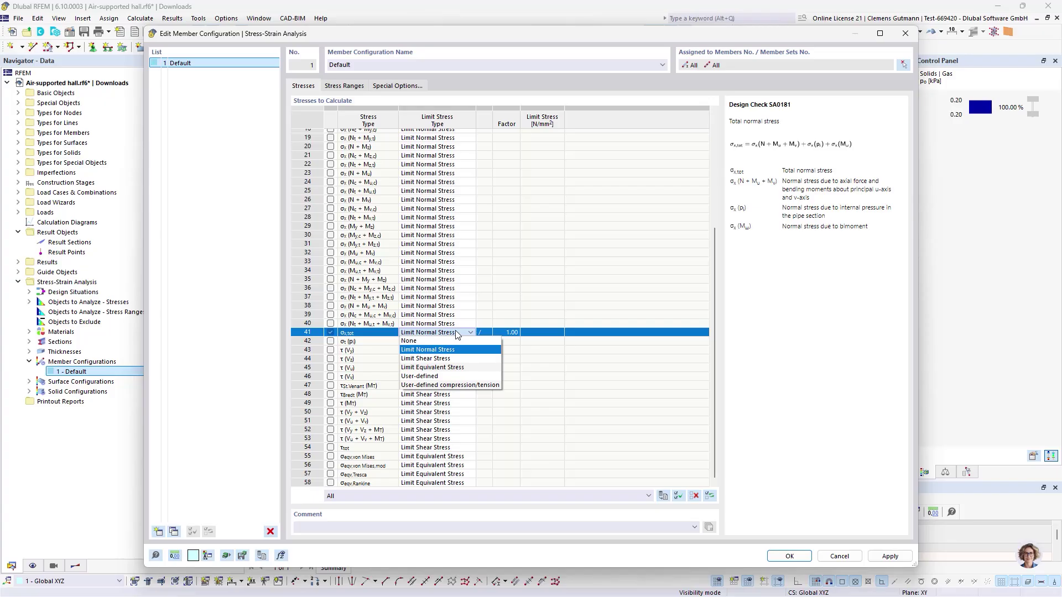
left_click(451, 377)
left_click(550, 333)
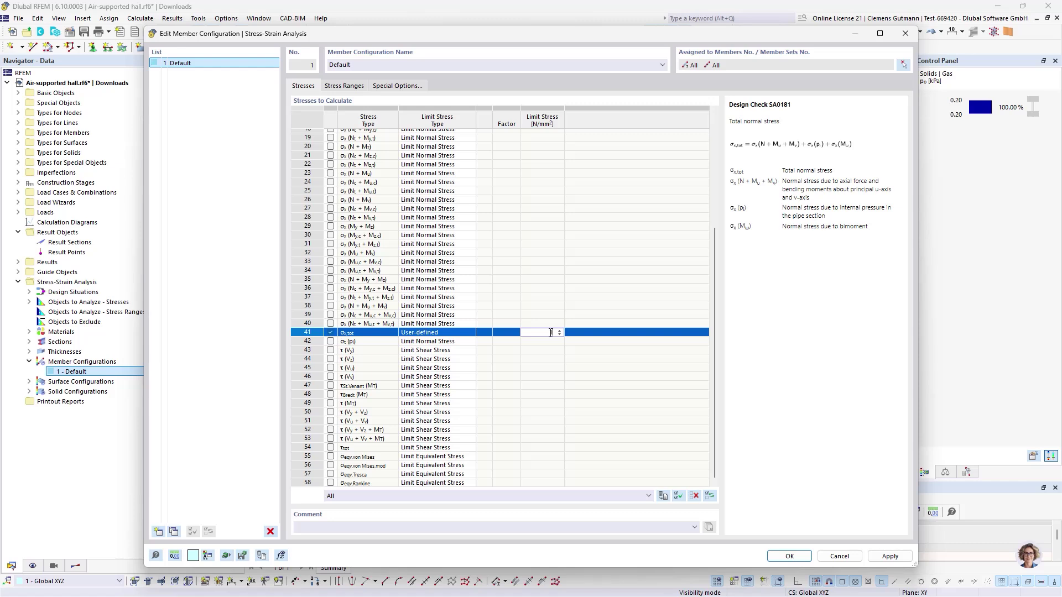
type("1000")
key("Return")
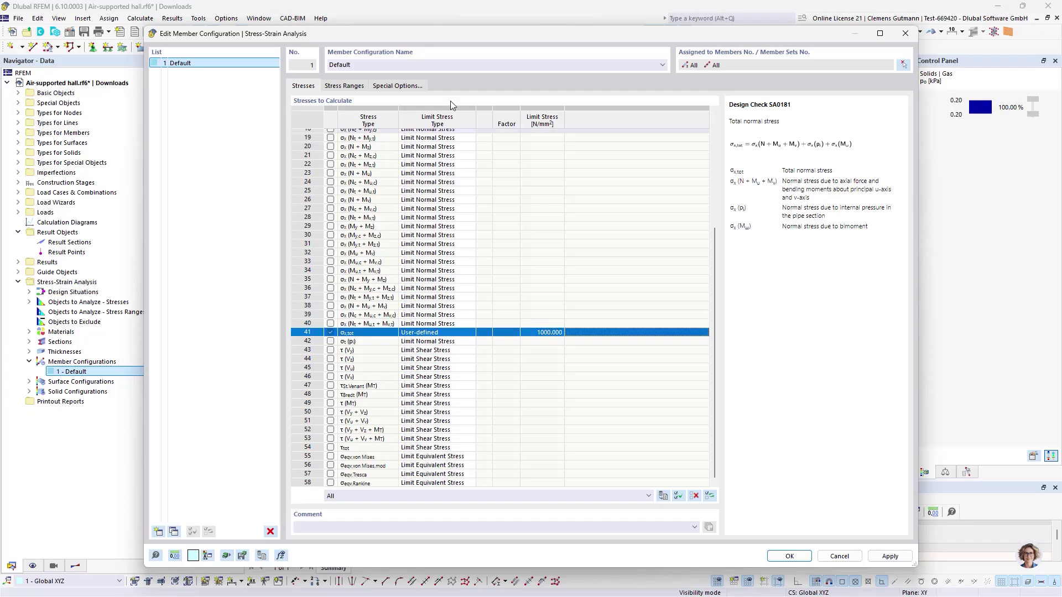
left_click(349, 86)
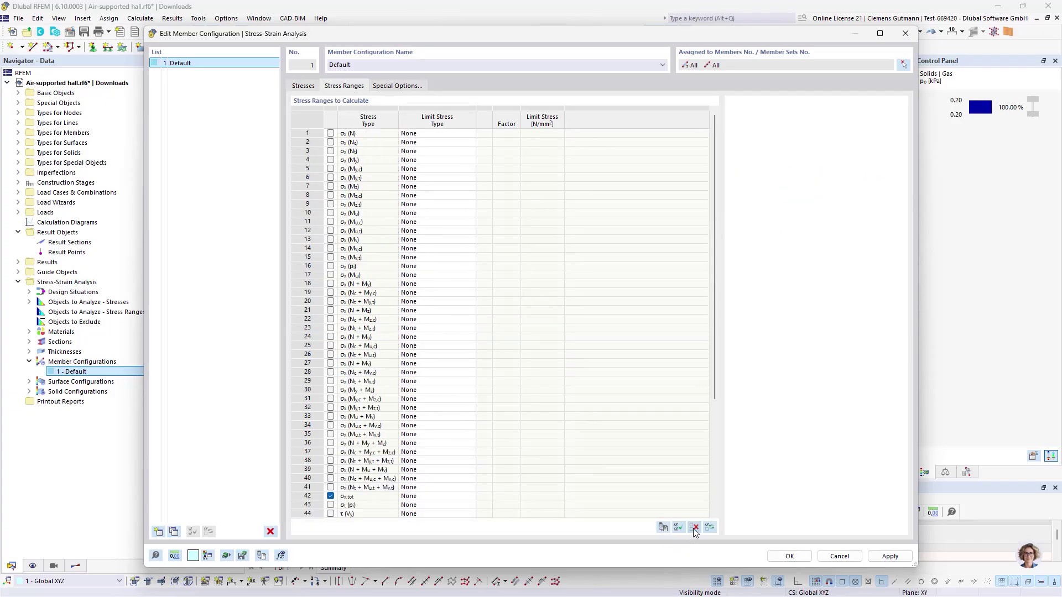
left_click(303, 87)
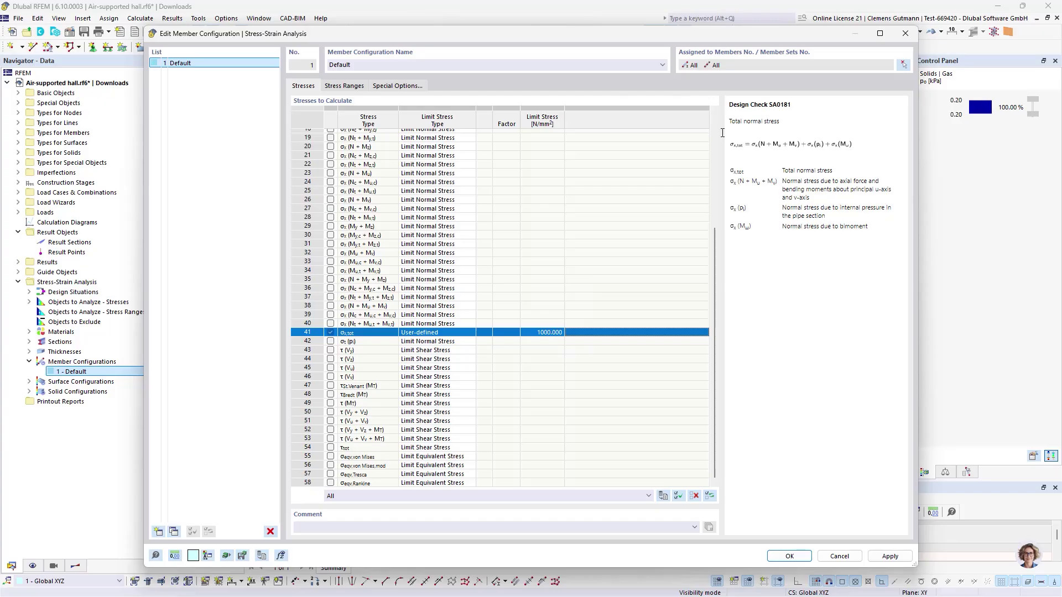
left_click(790, 556)
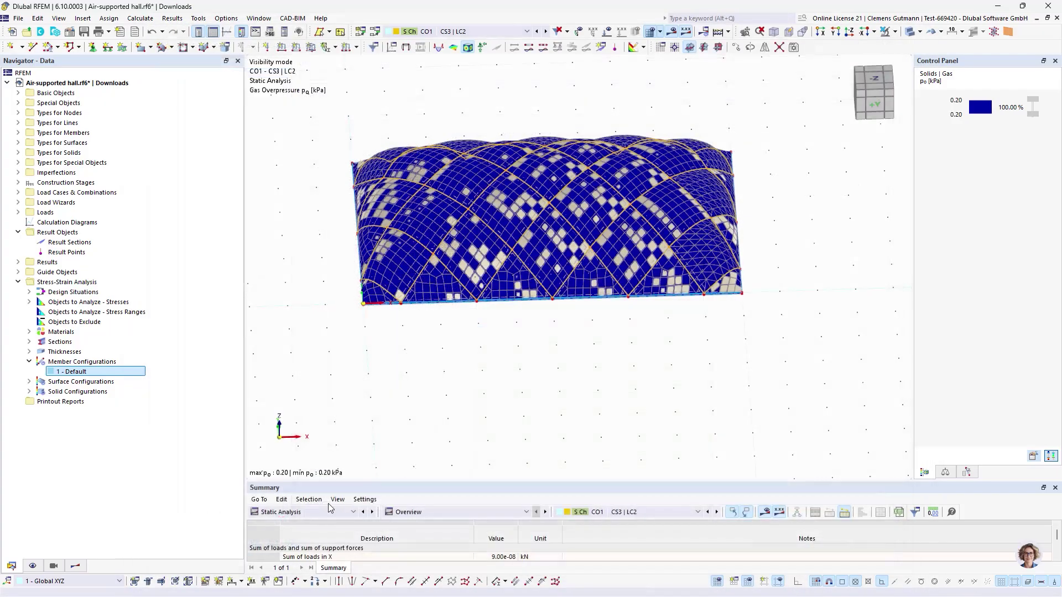
Restrict the objects for stress analysis to members, excluding member sets, surfaces and solids
left_click(323, 512)
left_click(317, 502)
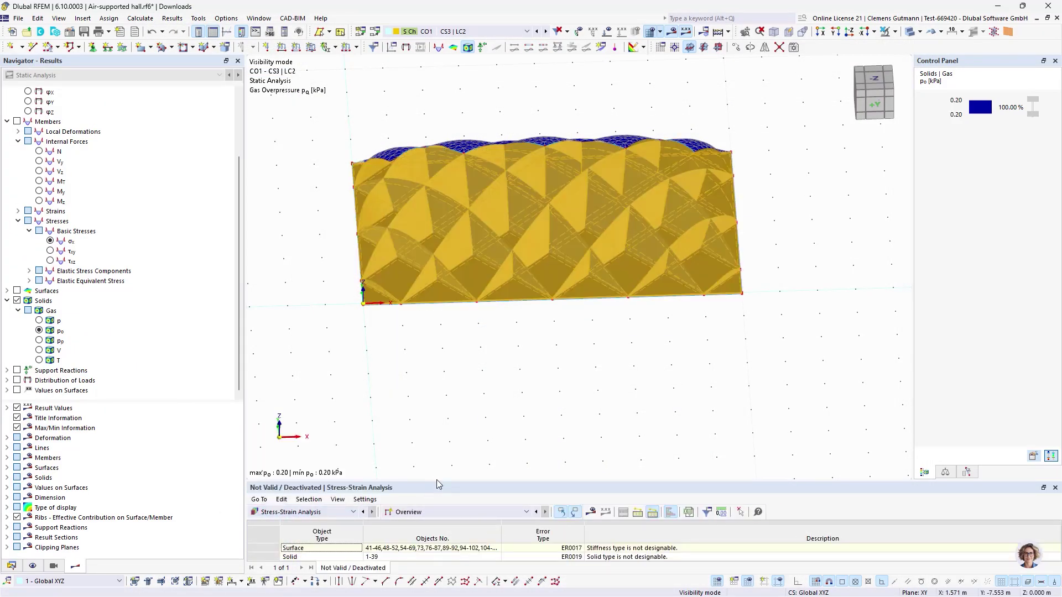
left_click_drag(436, 482, 484, 313)
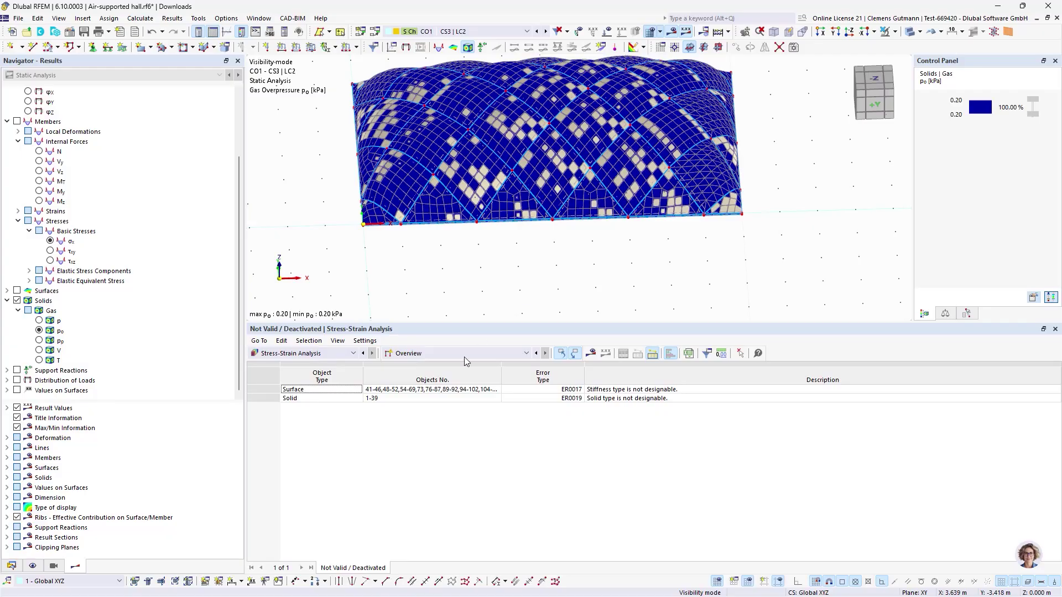
left_click(535, 353)
left_click(421, 568)
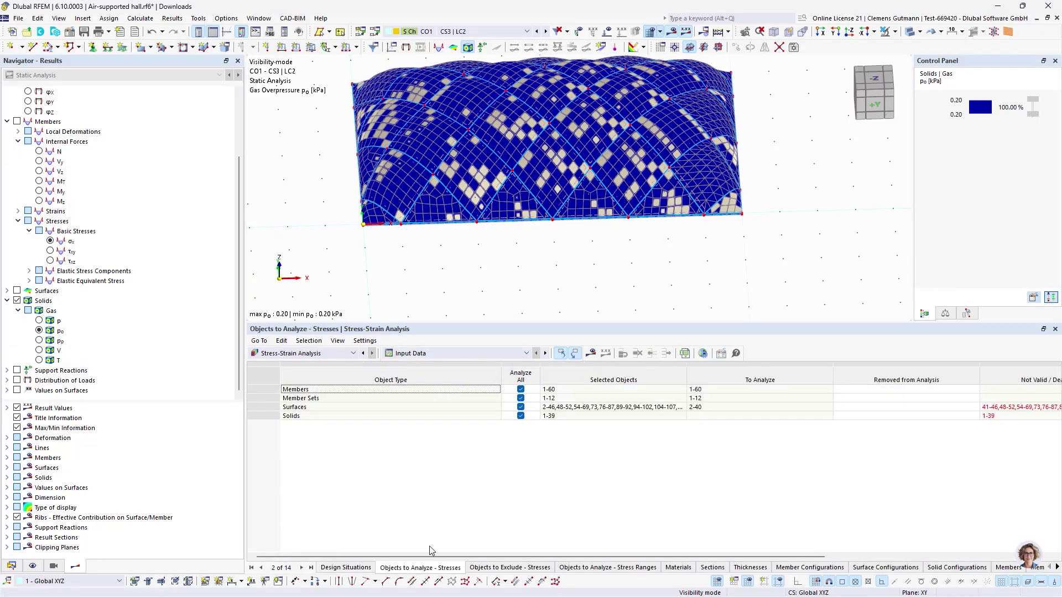
left_click(521, 399)
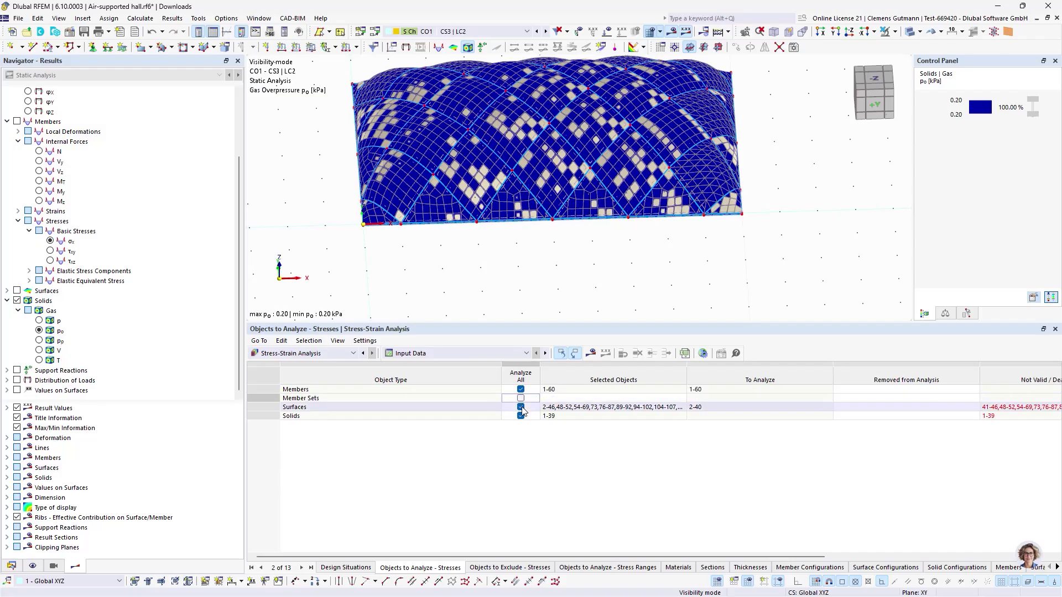
left_click(521, 407)
left_click(521, 416)
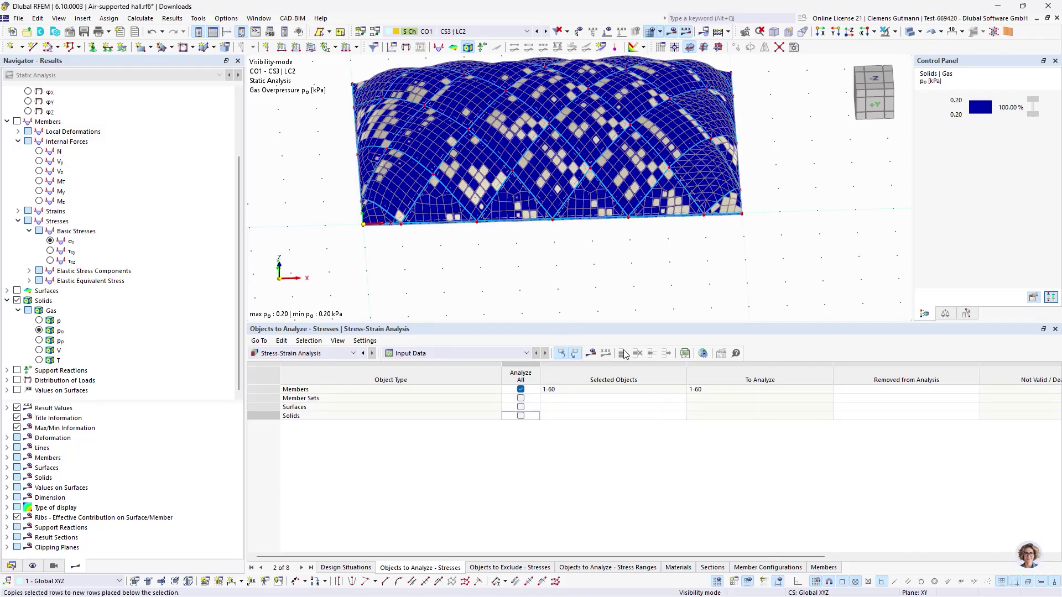
Run the stress-strain analysis and view the total normal stresses σx,tot on the members
left_click(591, 353)
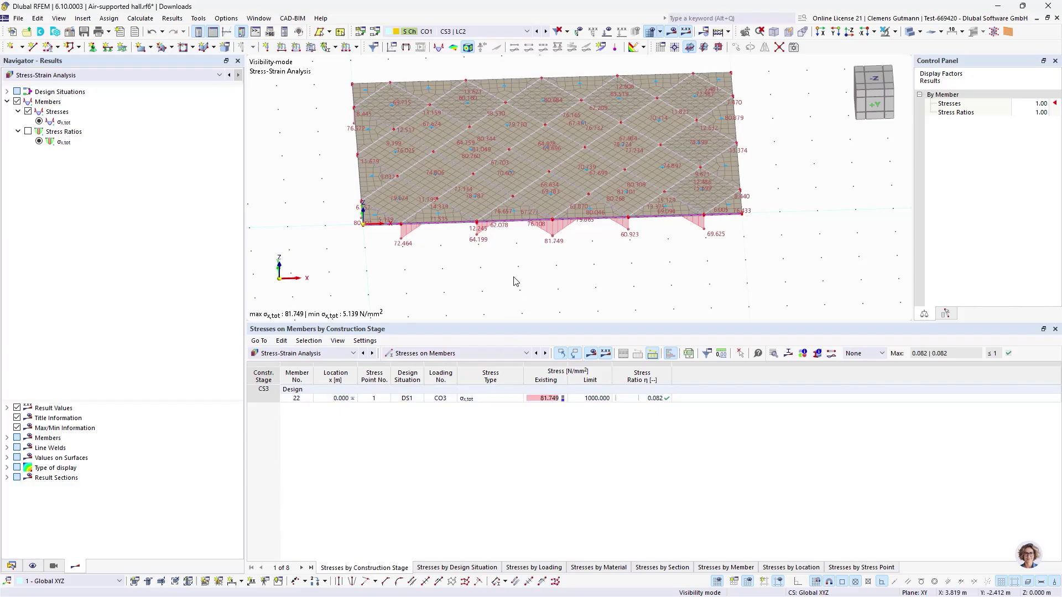
mouse_move(515, 281)
middle_mouse_down("ctrl")
mouse_move(521, 216)
mouse_move(528, 291)
middle_mouse_up("ctrl")
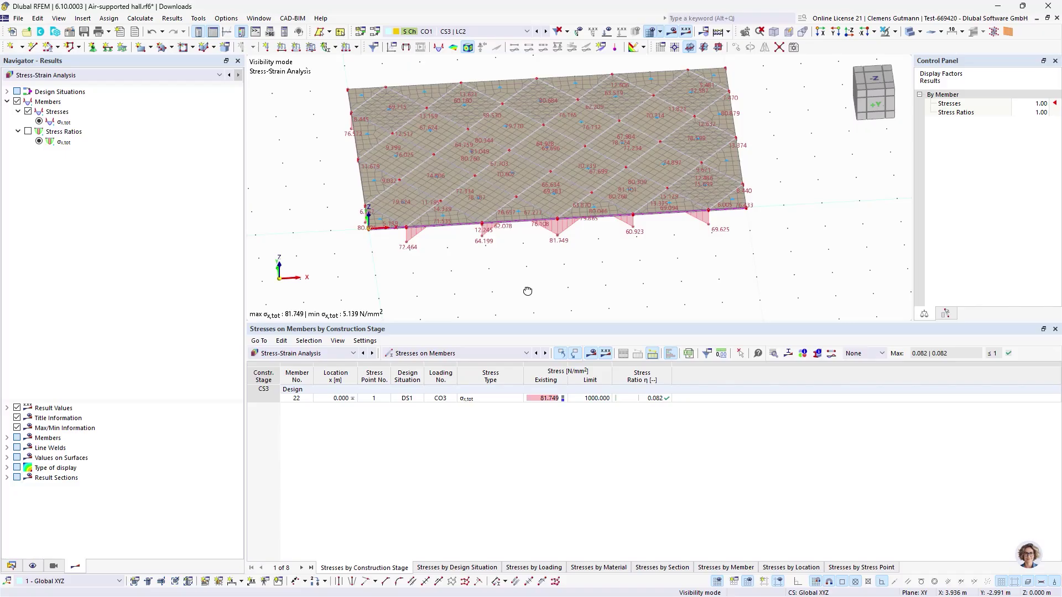
left_click(11, 566)
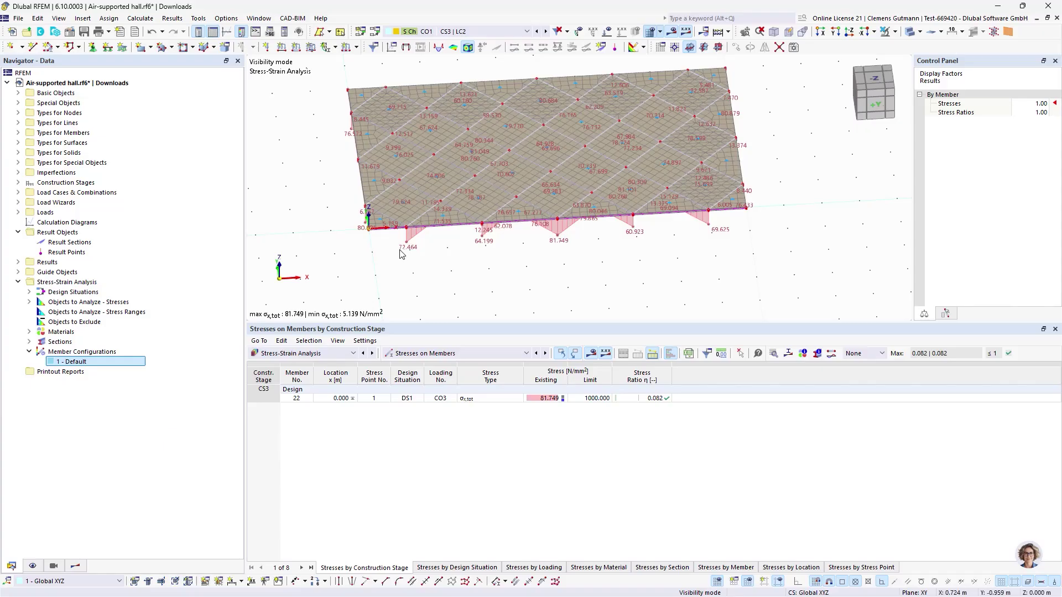
Display the static analysis results for the design situation DS1 SLS - Characteristic
scroll(540, 260, "down", 1)
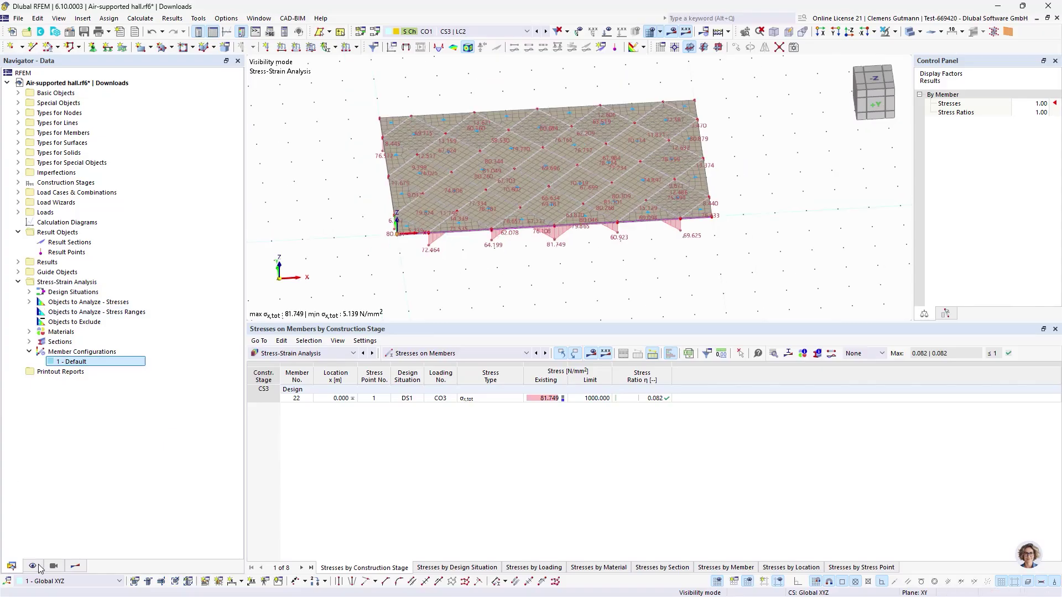
left_click(456, 31)
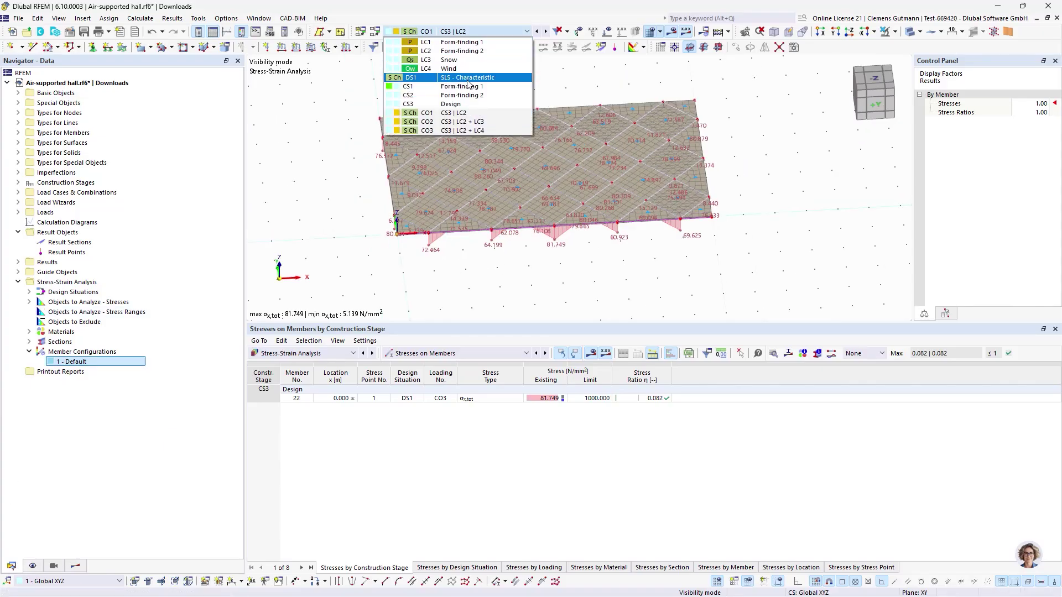
left_click(468, 78)
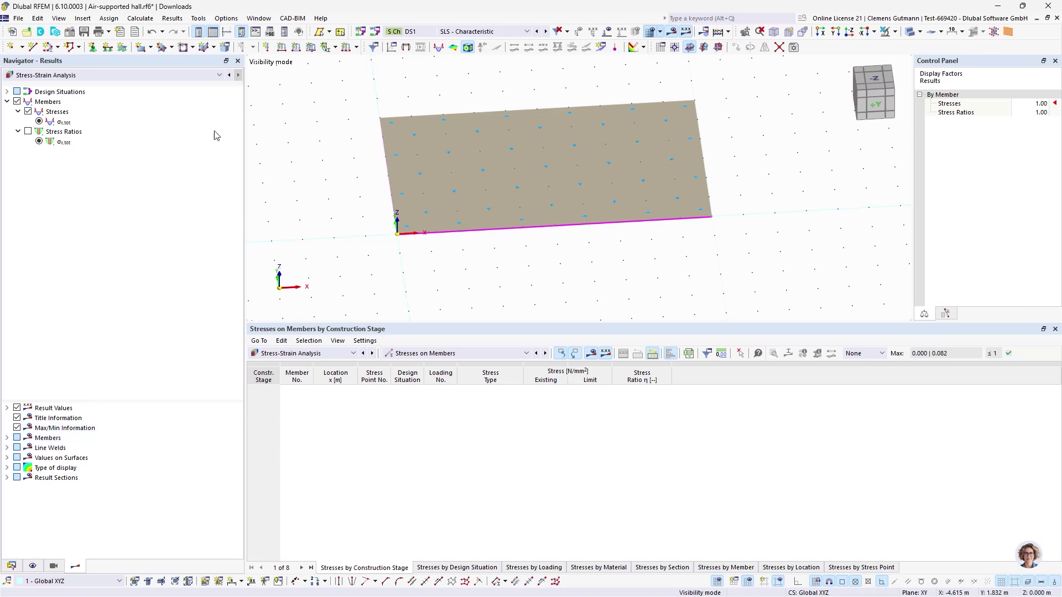
left_click(229, 76)
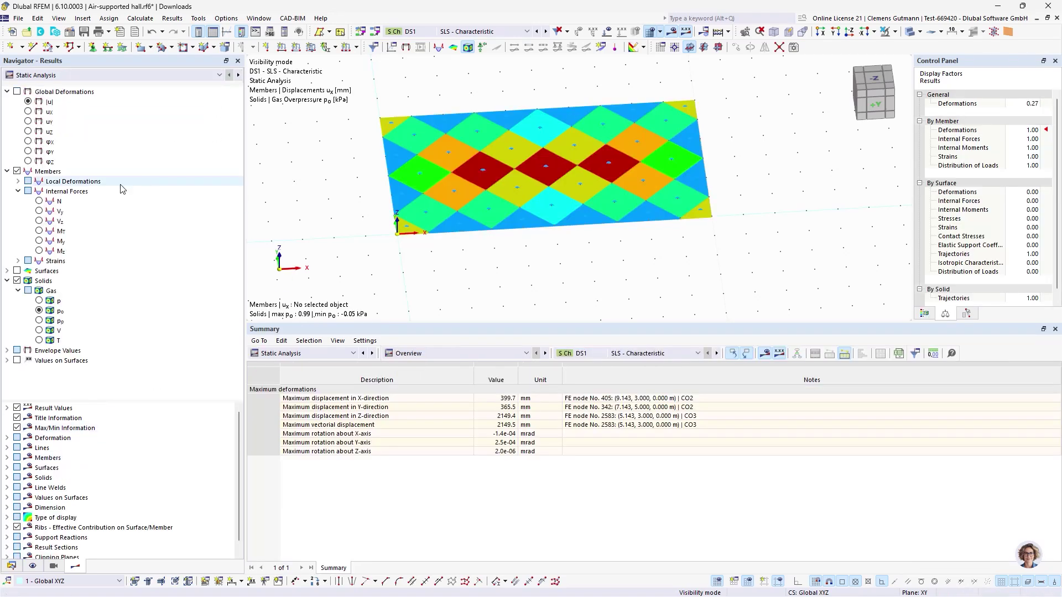
Turn off the solid and member results and reduce the results tree to the surface result categories
left_click(17, 281)
left_click(7, 271)
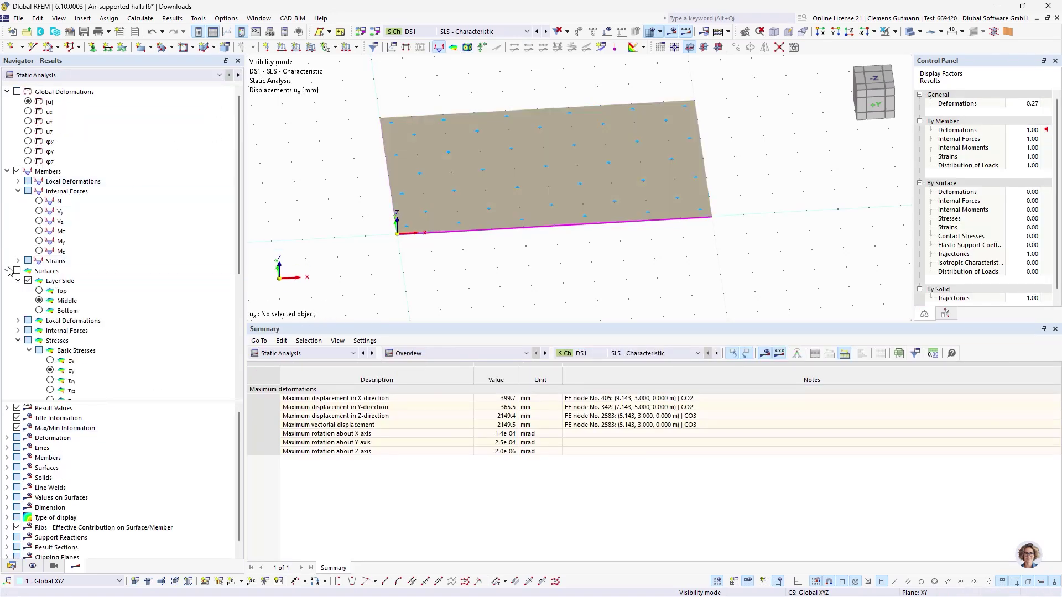
left_click(17, 171)
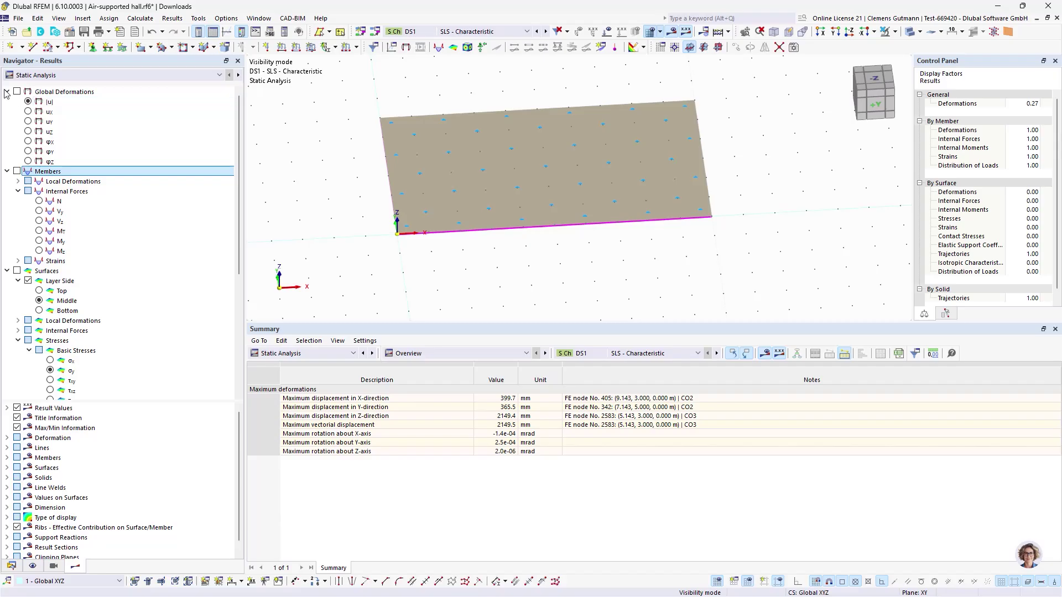
left_click(7, 92)
left_click(7, 102)
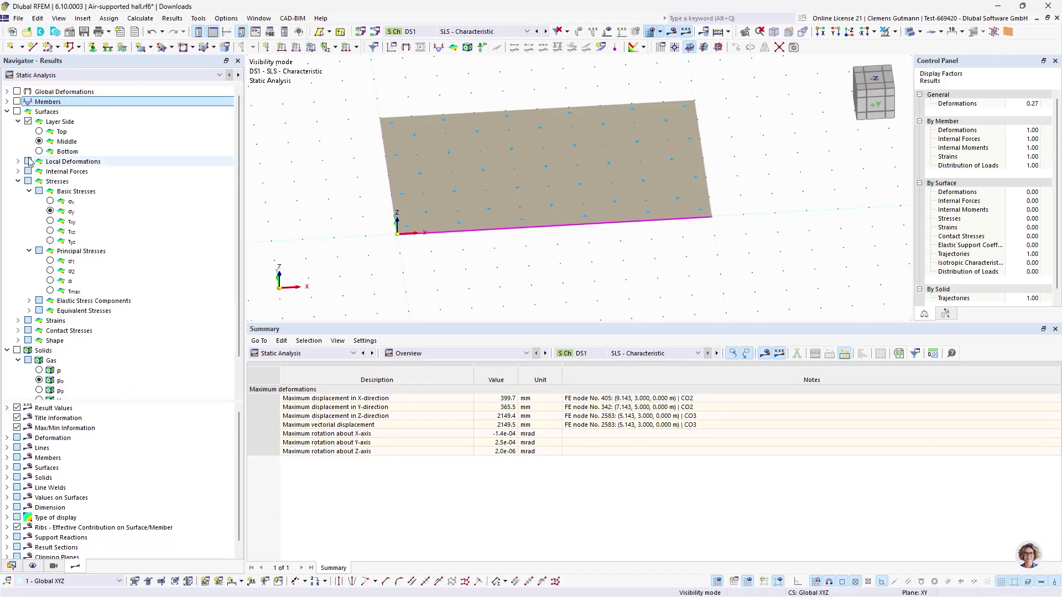
left_click(7, 351)
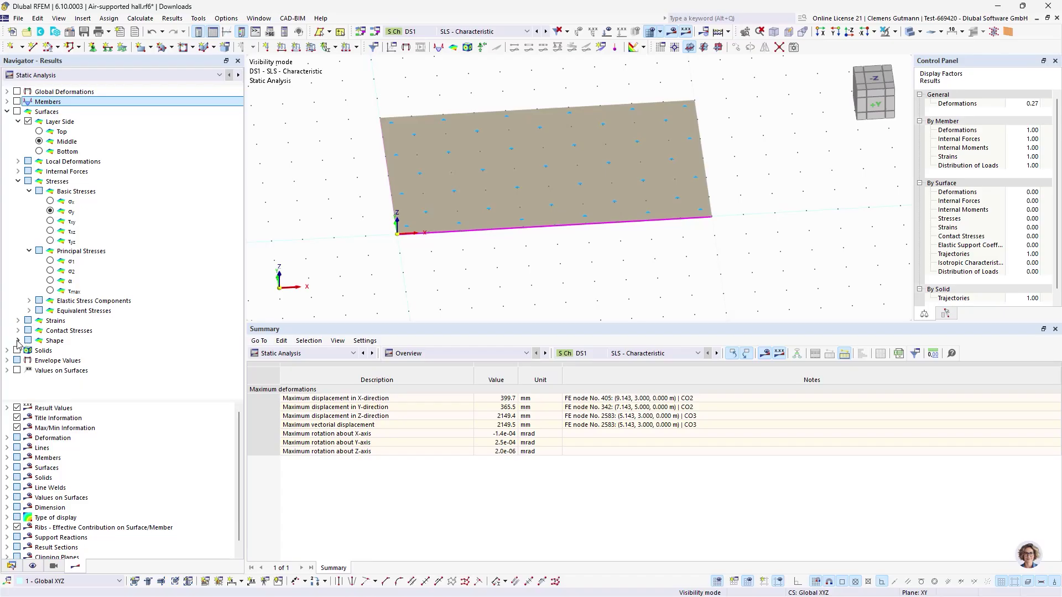
Show the basic stresses σx in the middle layer of the surfaces, with all objects visible, and examine their distribution from above
left_click(50, 201)
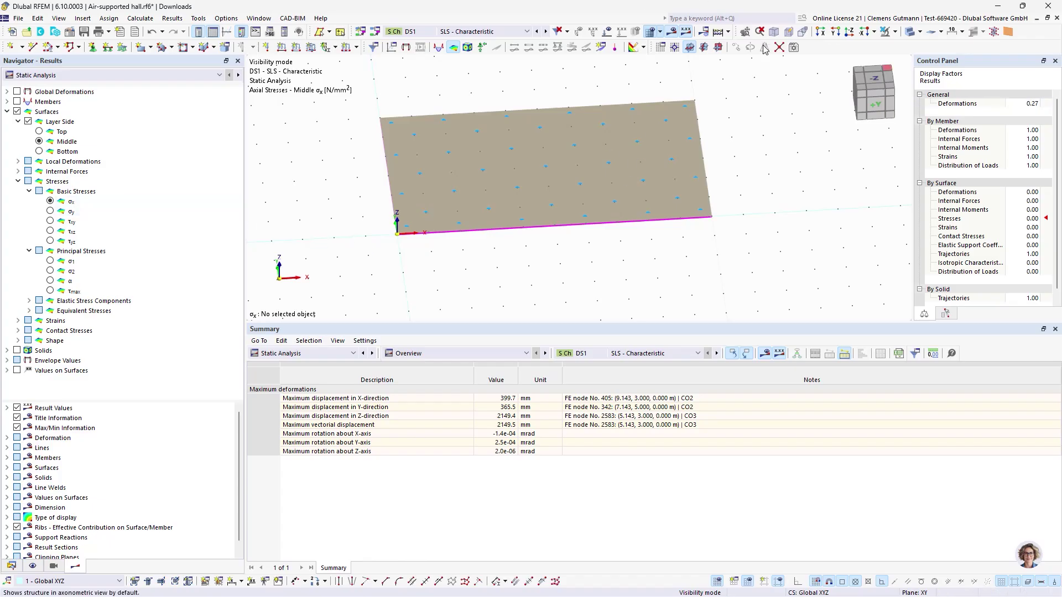
left_click(883, 33)
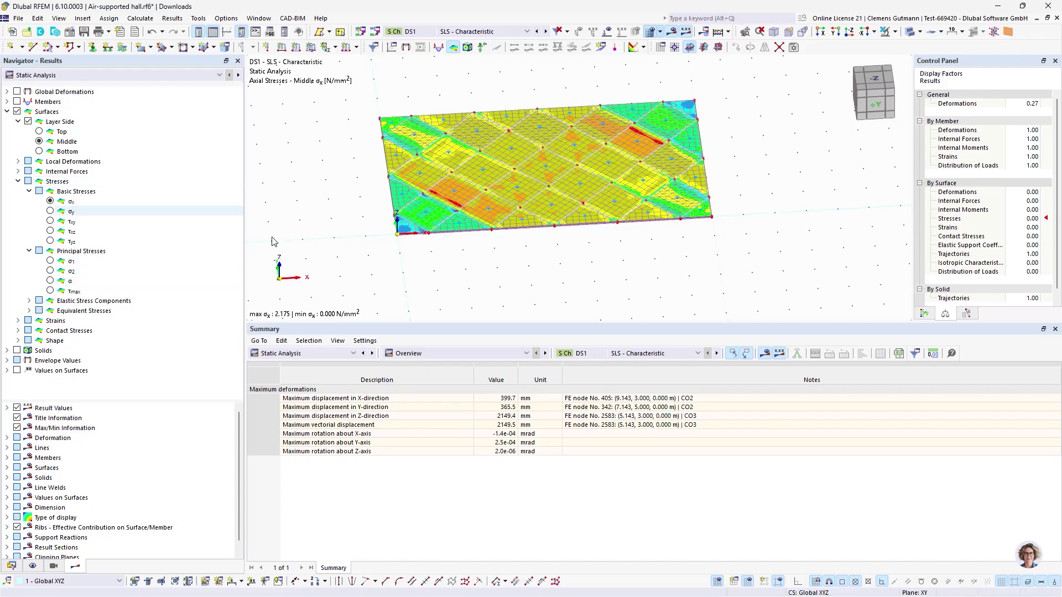
scroll(503, 197, "up", 2)
scroll(379, 298, "down", 2)
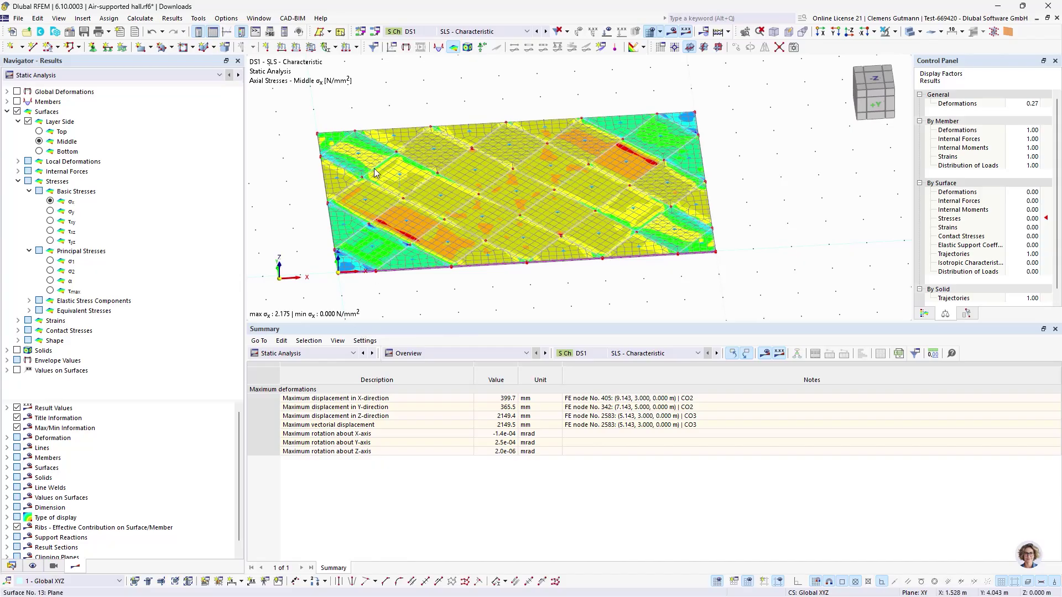
mouse_move(489, 300)
middle_mouse_down("ctrl")
mouse_move(453, 296)
mouse_move(474, 299)
middle_mouse_up("ctrl")
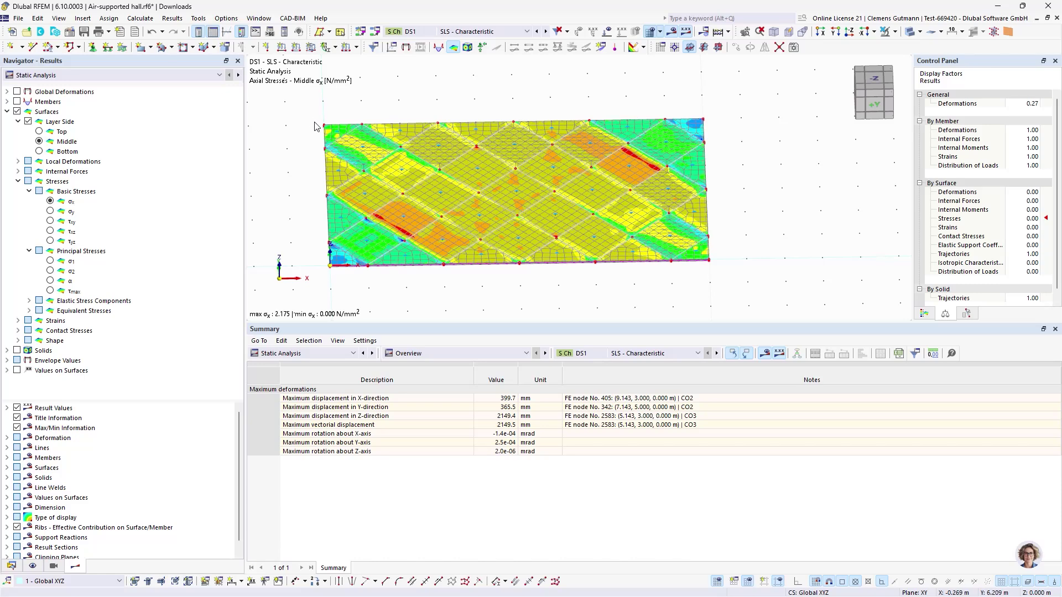
middle_click_drag(309, 142, 303, 143, "ctrl")
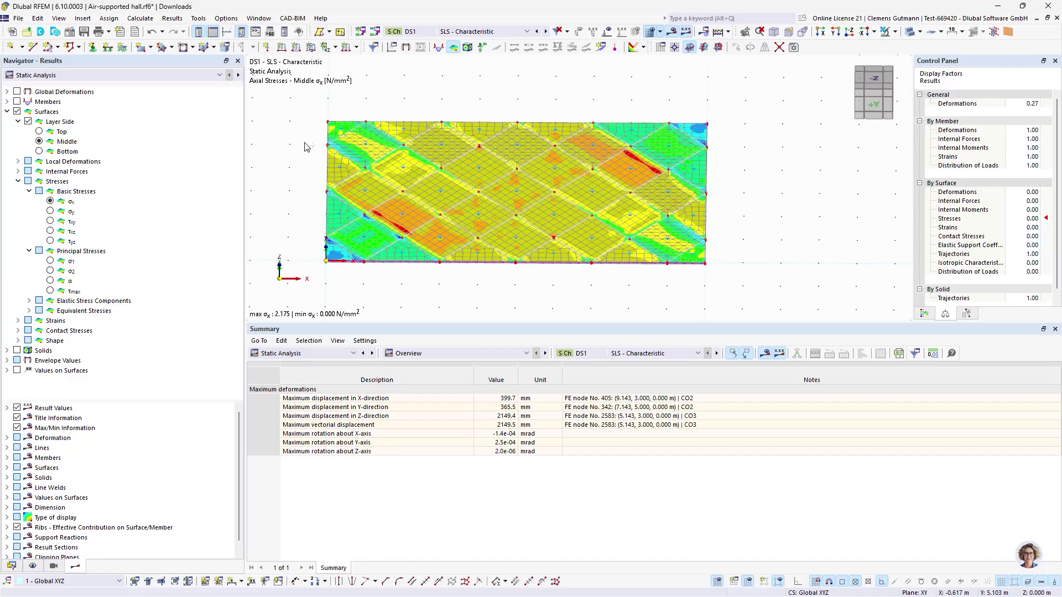
Switch the surface stress σx display from the design situation to load combination CO3 (CS3 | LC2 + LC4)
left_click(454, 32)
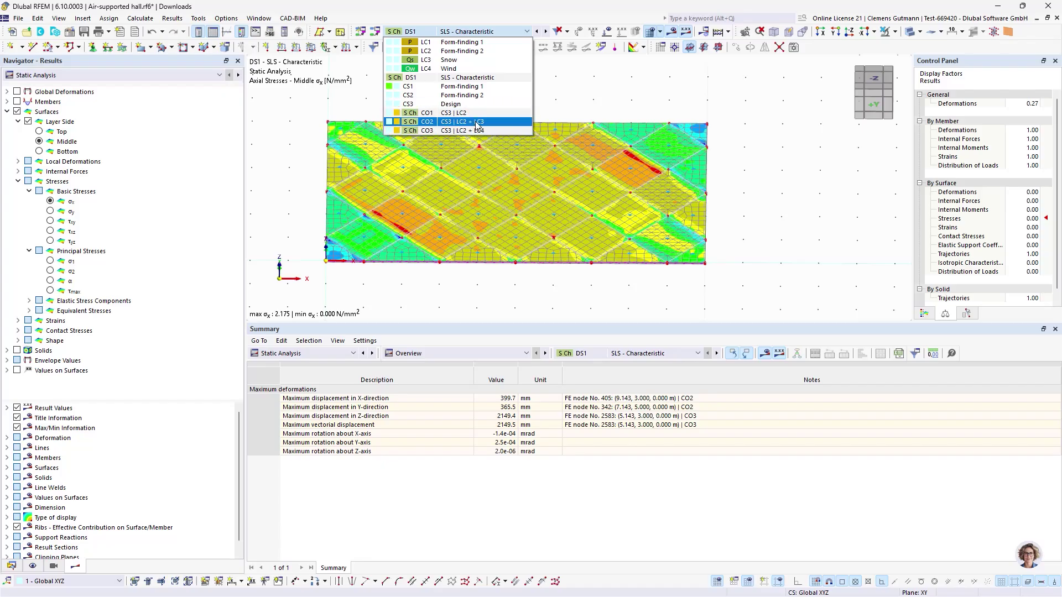
left_click(503, 77)
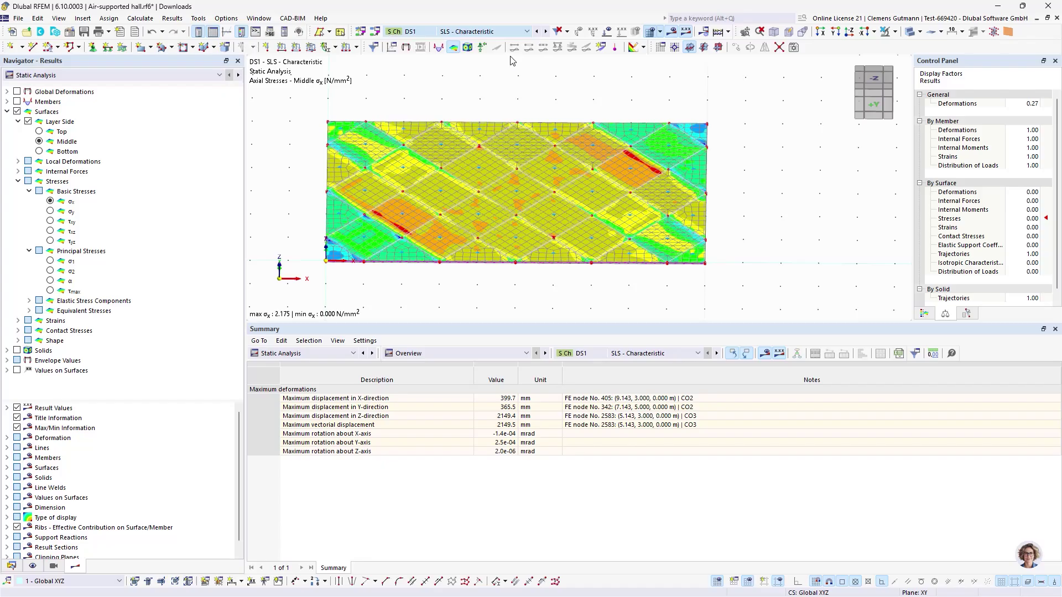
left_click(546, 31)
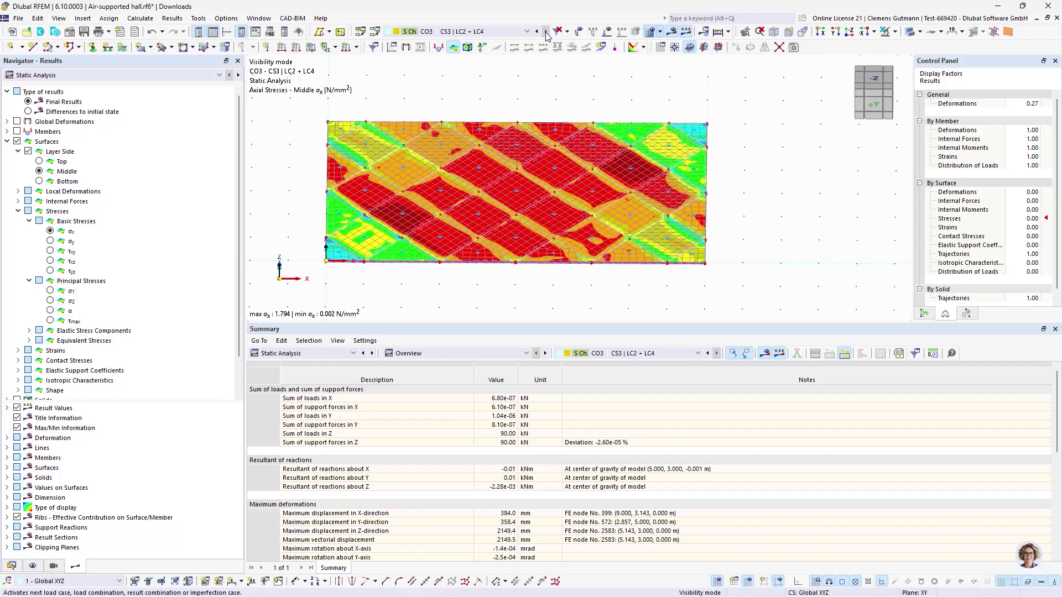